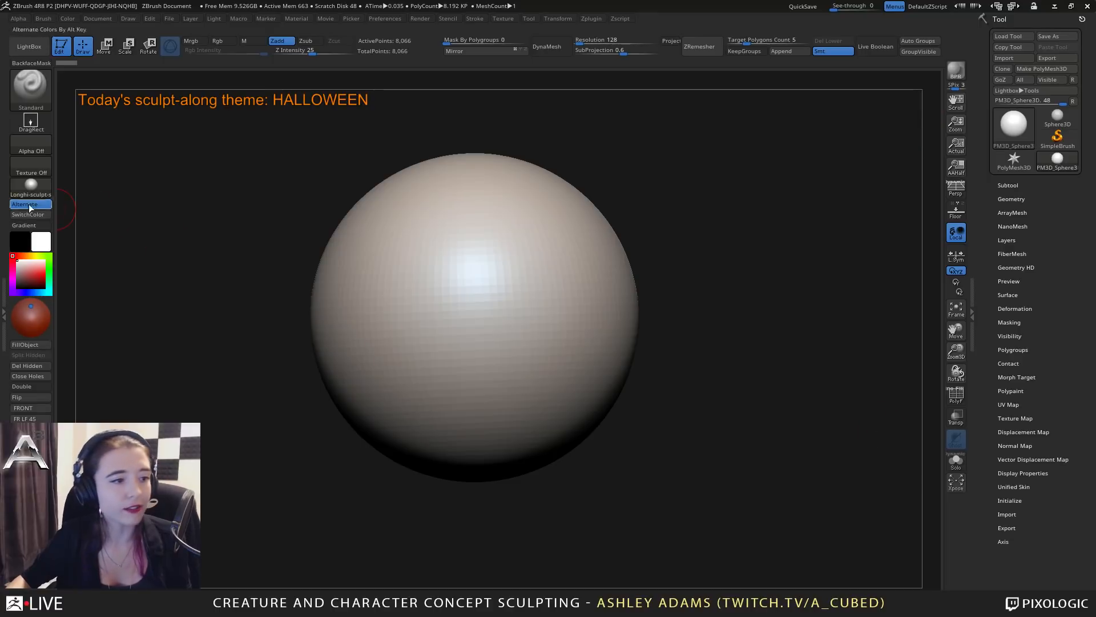
Apply the MatCap Red Wax material to the sphere.
click(31, 185)
click(89, 212)
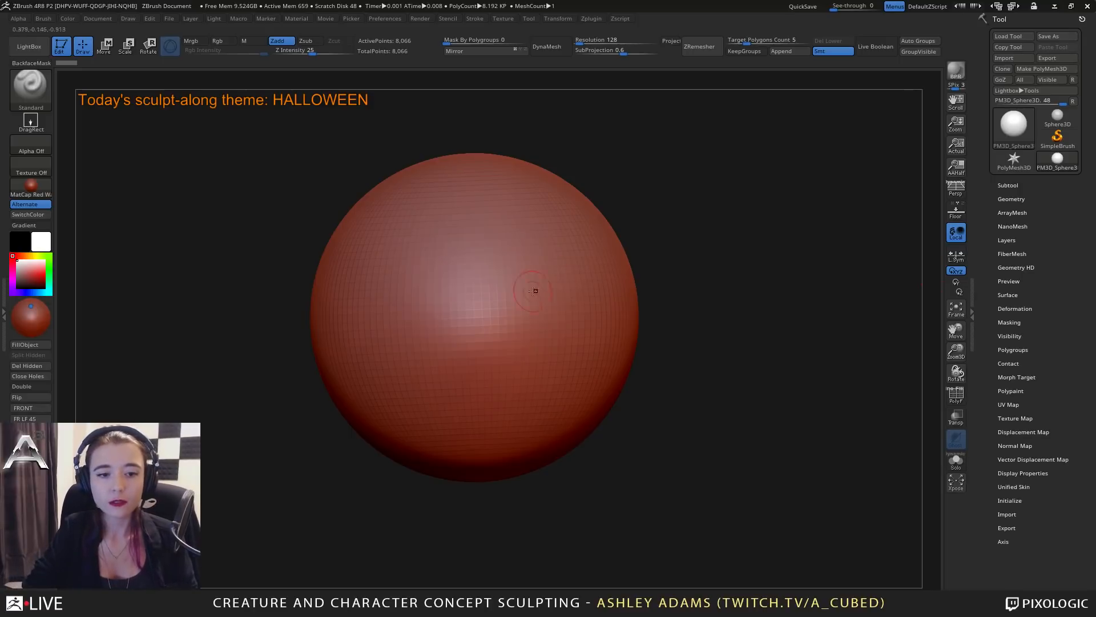
Enlarge the brush and turn on X-axis symmetry for sculpting the sphere.
key(space)
drag(503, 307, 527, 307)
key(x)
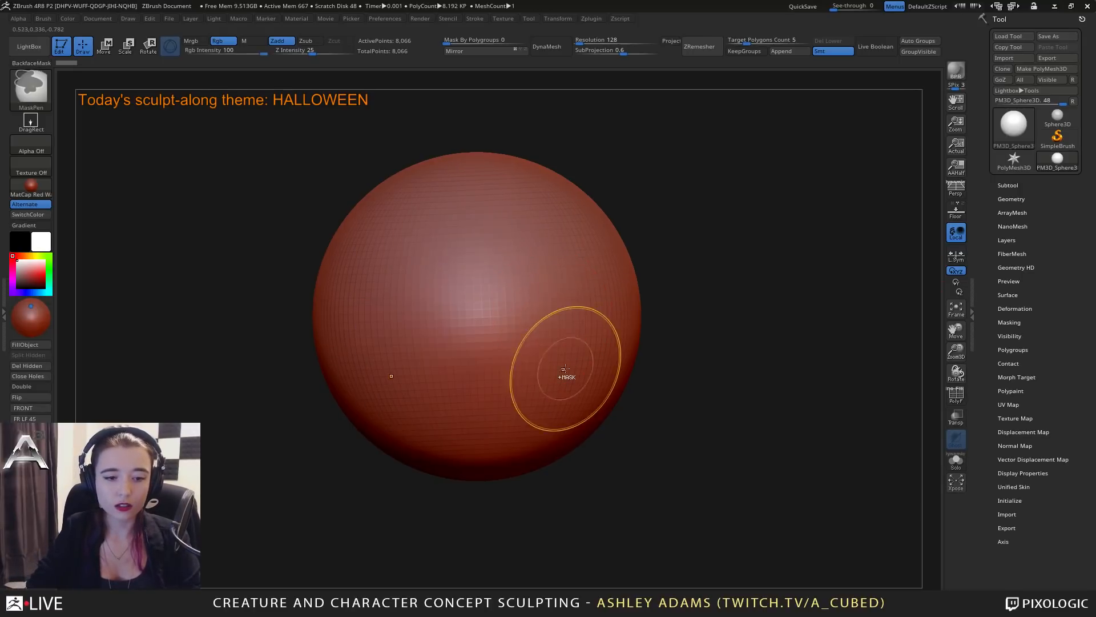
mouse_move(565, 370)
ctrl+right_down()
mouse_move(536, 327)
mouse_move(573, 321)
ctrl+right_up()
ctrl+right_drag(574, 319, 573, 365)
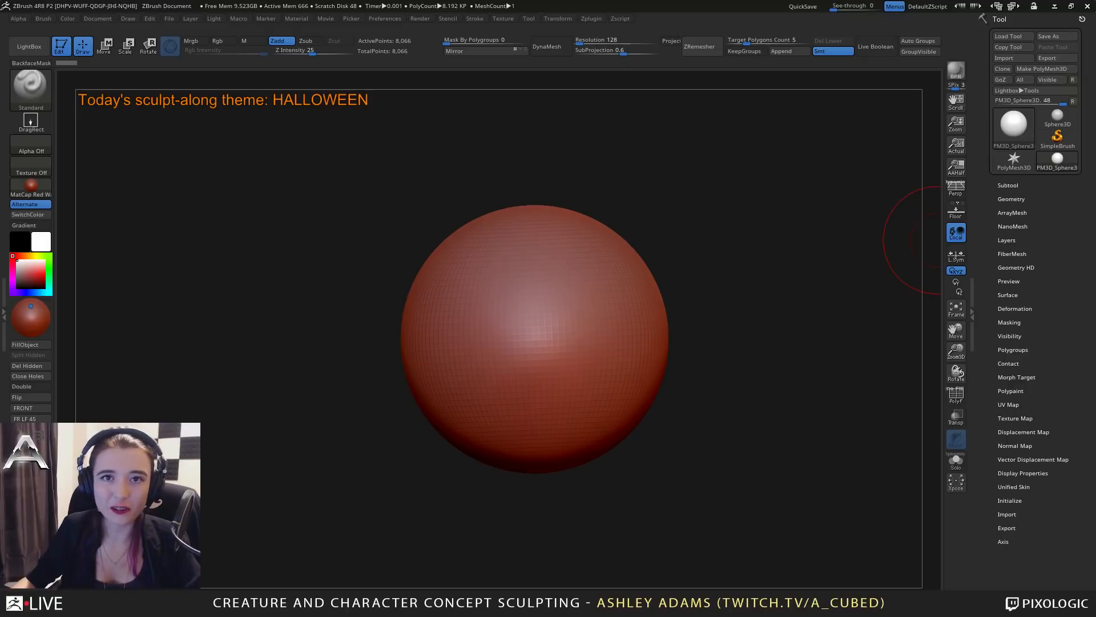
key(space)
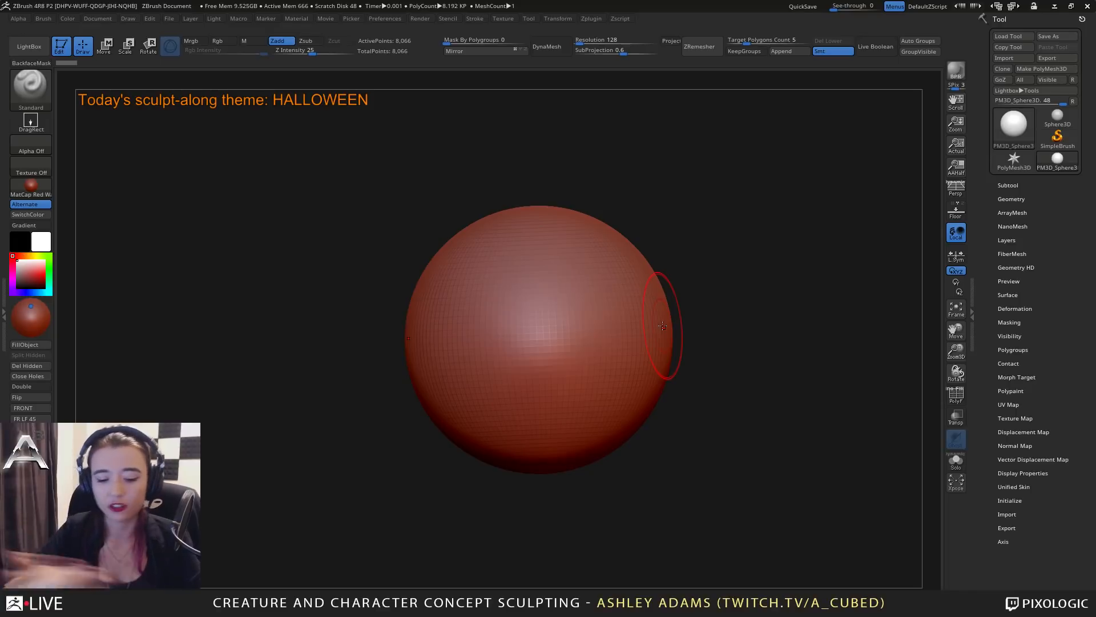
mouse_move(594, 324)
alt+right_down()
mouse_move(531, 350)
mouse_move(611, 354)
alt+right_up()
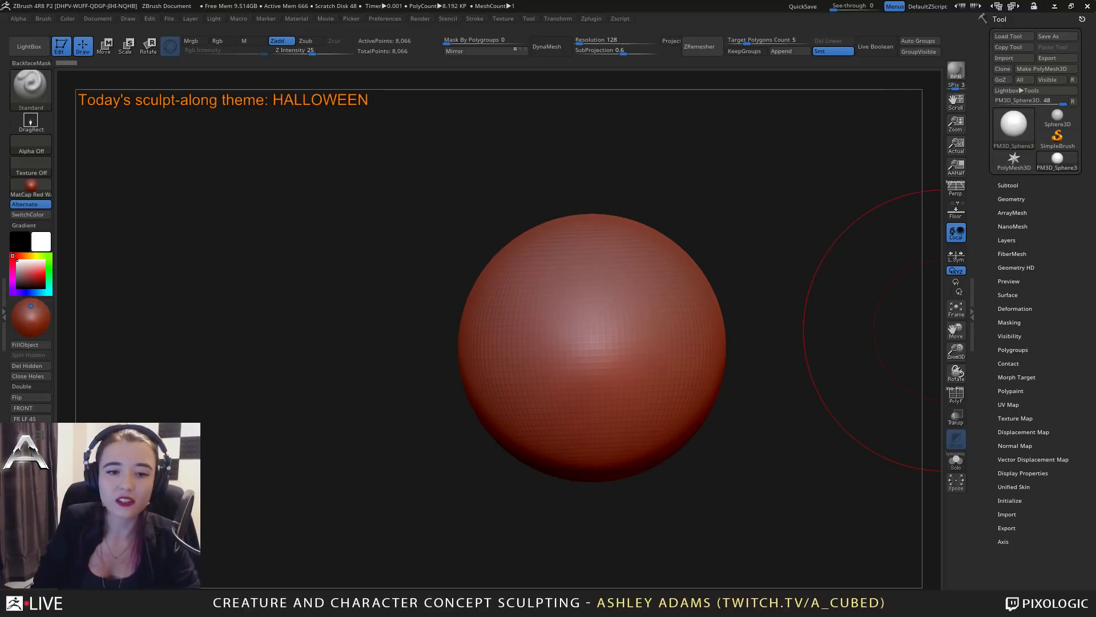
ctrl+right_drag(611, 347, 591, 325)
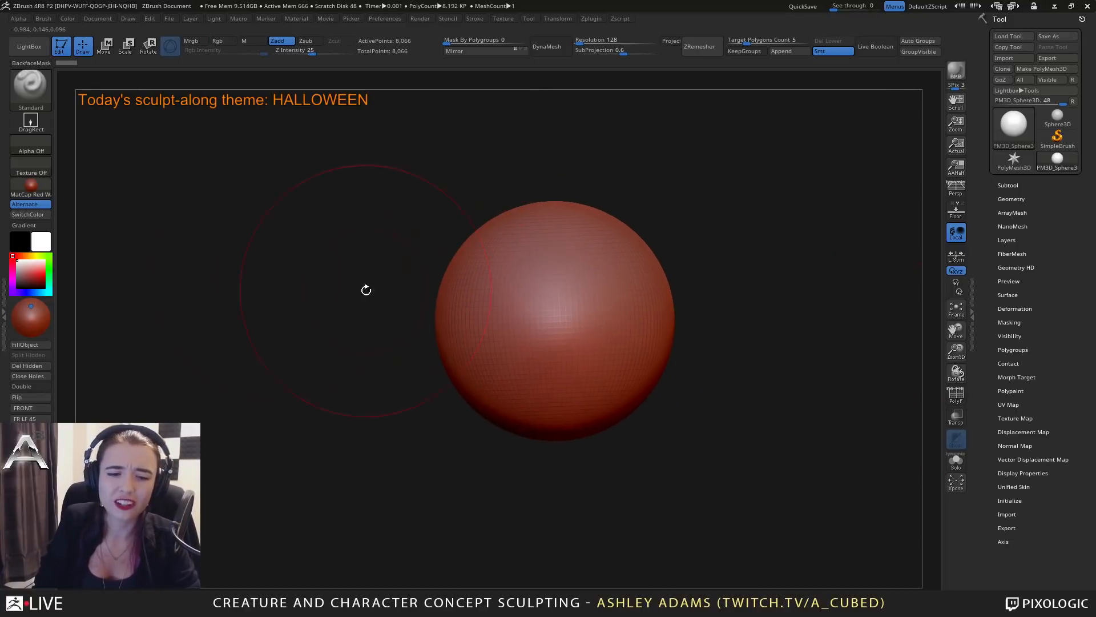
Change the sphere's material to the grey Longhi-sculpt material.
click(17, 187)
click(223, 208)
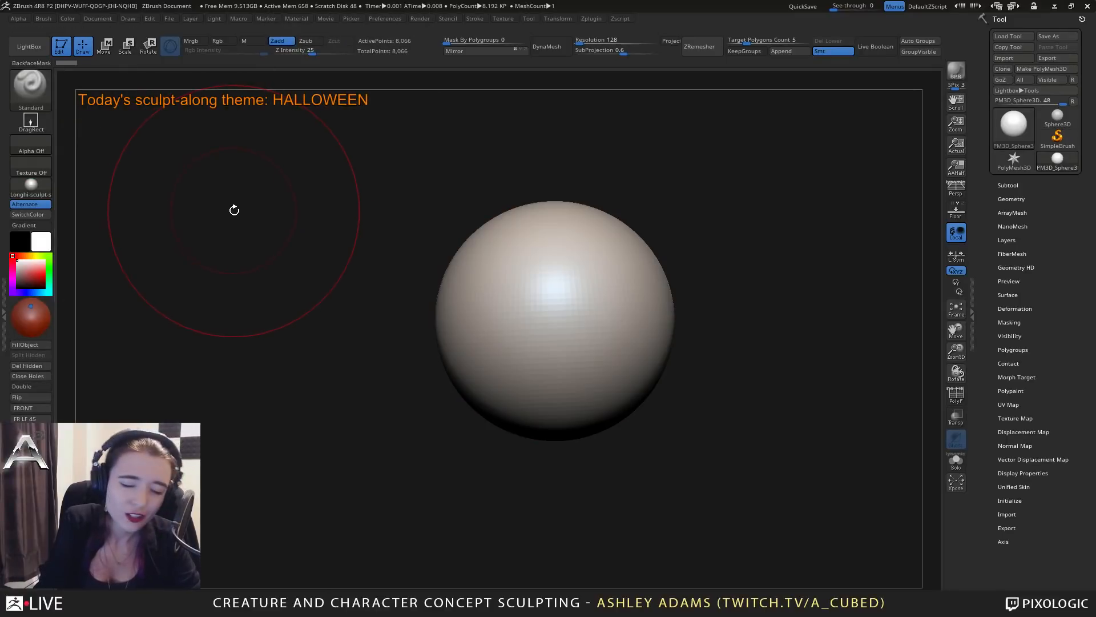
alt+right_drag(547, 320, 580, 330)
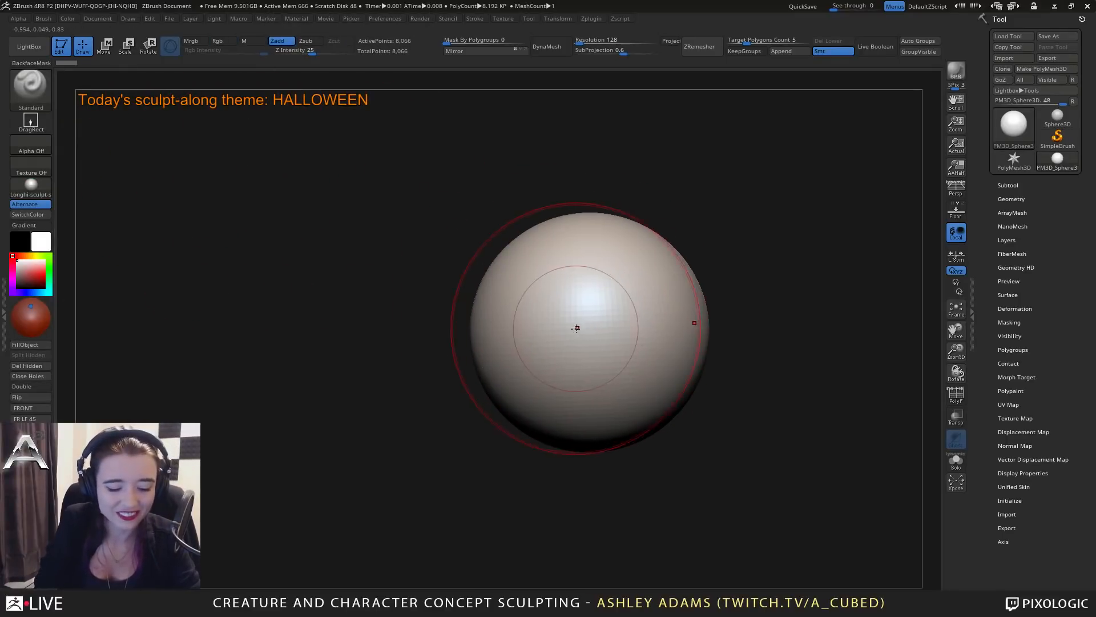
Switch to the SnakeHook brush, adjust its size and pull the sphere out into an elongated mass.
key(b)
key(s)
key(h)
key(space)
drag(575, 322, 585, 323)
ctrl+right_drag(583, 323, 543, 288)
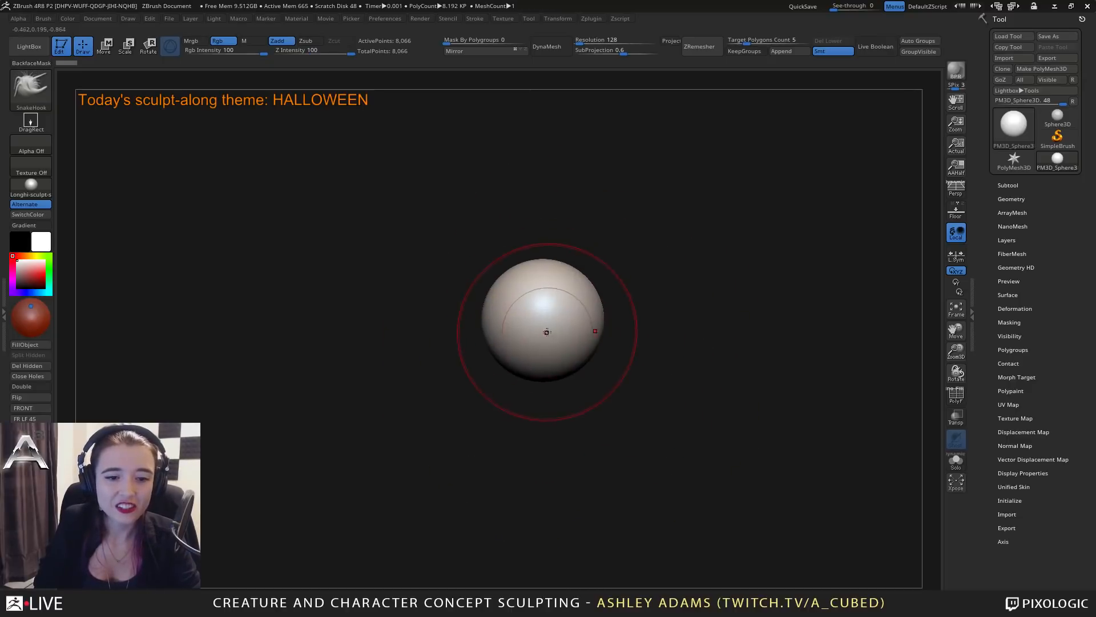
drag(557, 333, 556, 257)
mouse_move(557, 308)
right_down()
mouse_move(560, 391)
mouse_move(558, 356)
mouse_move(601, 337)
right_up()
drag(595, 309, 619, 334)
mouse_move(617, 325)
mouse_down()
mouse_move(648, 348)
mouse_move(595, 374)
mouse_move(513, 337)
mouse_up()
right_drag(504, 336, 457, 328)
Pull a tapered snout out of the mass and widen its sides with SnakeHook.
drag(565, 305, 598, 357)
right_drag(548, 351, 592, 366)
drag(593, 383, 603, 368)
mouse_move(603, 394)
mouse_down()
mouse_move(616, 377)
mouse_move(609, 364)
mouse_up()
mouse_move(577, 337)
right_down()
mouse_move(475, 313)
mouse_move(617, 366)
right_up()
drag(529, 216, 522, 194)
drag(491, 220, 481, 207)
mouse_move(514, 228)
right_down()
mouse_move(448, 259)
mouse_move(485, 263)
right_up()
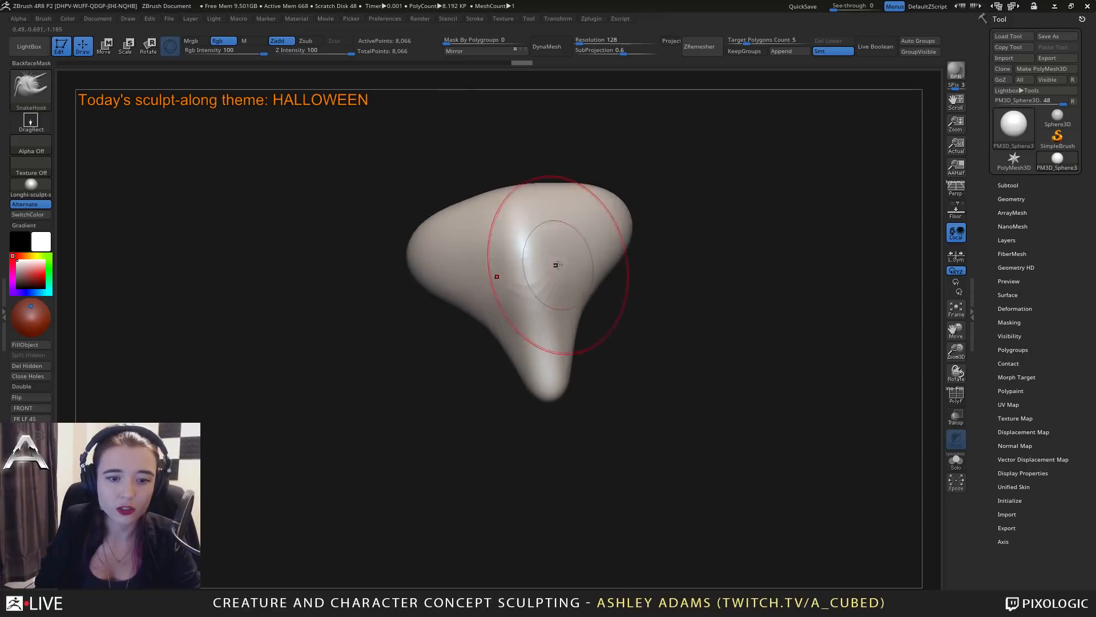
Refine the underside and side contours of the snouted form with SnakeHook strokes.
drag(556, 265, 577, 288)
mouse_move(567, 343)
right_down()
mouse_move(577, 379)
mouse_move(551, 343)
mouse_move(592, 290)
mouse_move(538, 313)
right_up()
drag(480, 285, 465, 303)
right_drag(456, 320, 484, 303)
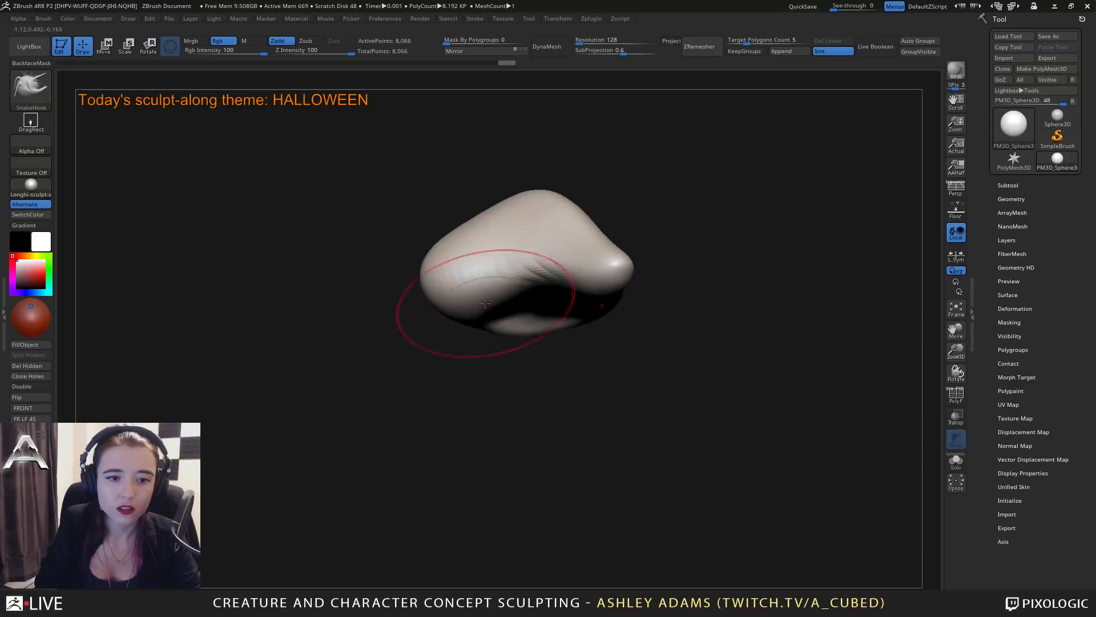
drag(484, 304, 494, 288)
Set the DynaMesh resolution to 72 and remesh the form with DynaMesh.
right_drag(494, 288, 585, 95)
drag(581, 43, 579, 42)
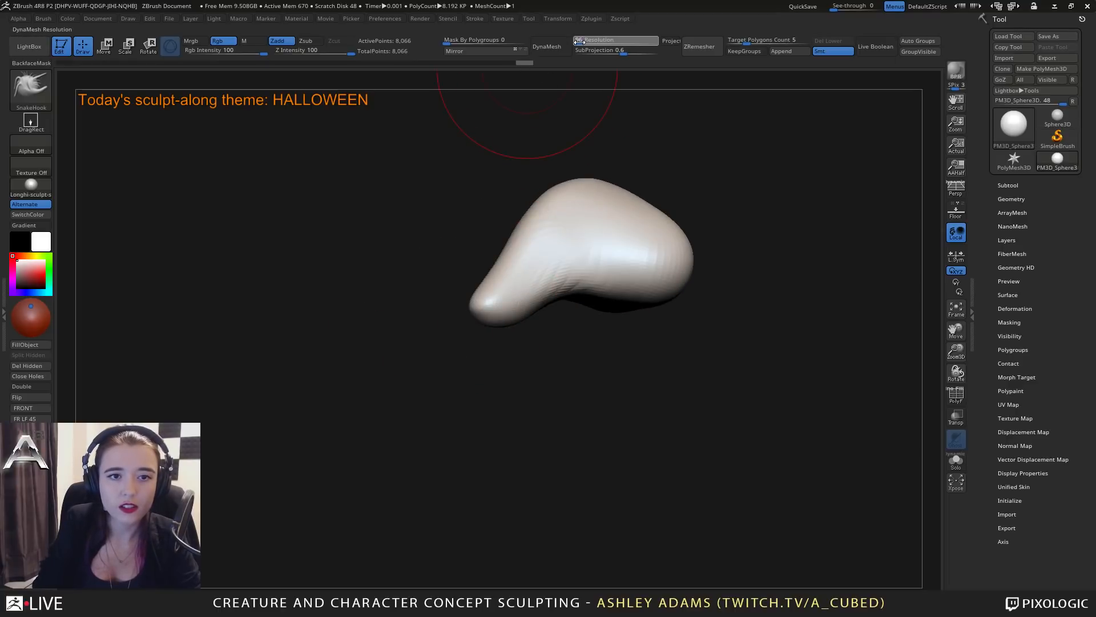
click(546, 46)
Adjust the rear and sides of the remeshed form with SnakeHook.
mouse_move(563, 228)
right_down()
mouse_move(620, 315)
mouse_move(501, 285)
right_up()
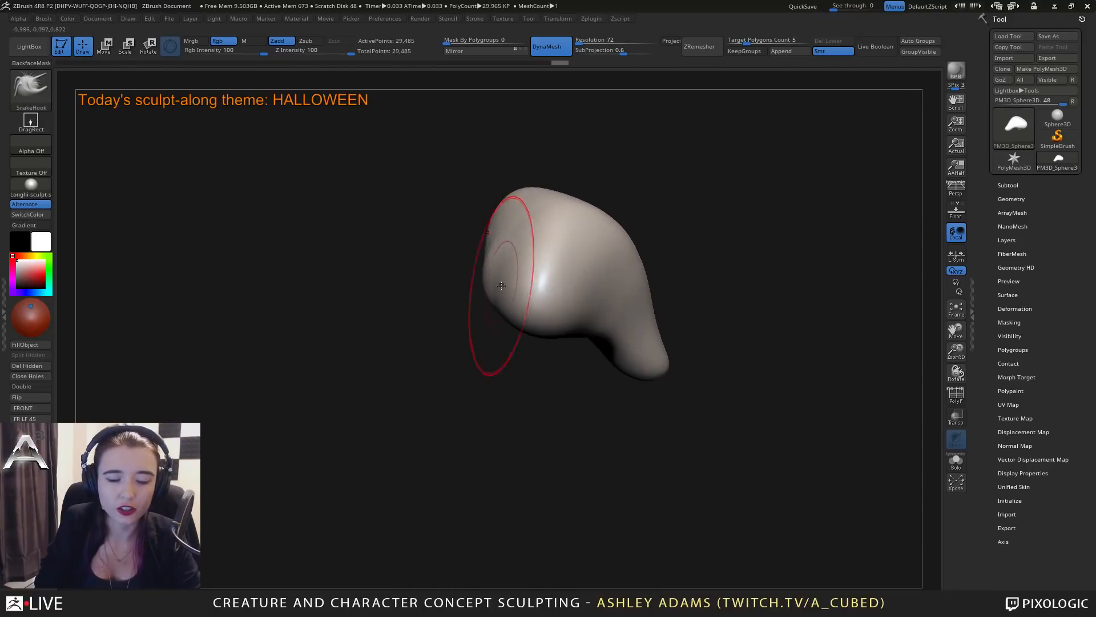
mouse_move(491, 226)
right_down()
mouse_move(435, 215)
mouse_move(421, 325)
mouse_move(489, 318)
mouse_move(476, 321)
right_up()
mouse_move(526, 242)
right_down()
mouse_move(556, 215)
mouse_move(631, 225)
mouse_move(674, 203)
mouse_move(655, 166)
mouse_move(571, 235)
mouse_move(525, 231)
mouse_move(564, 264)
mouse_move(557, 237)
right_up()
right_click(524, 231)
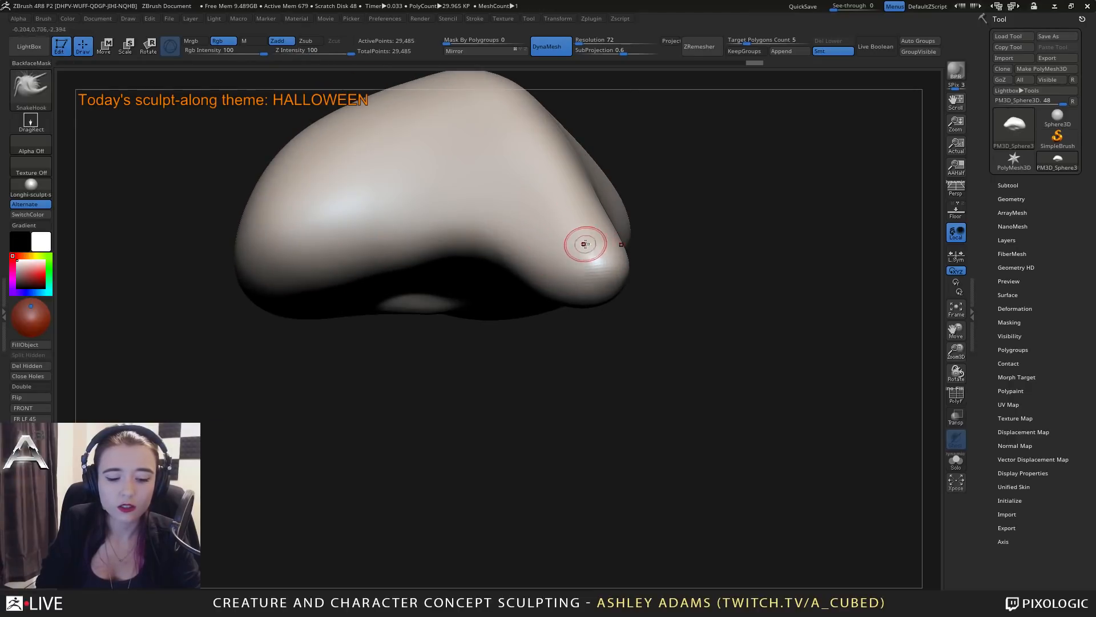
Switch to the DamStandard brush and carve small creases on the snout and along the side of the form.
key(b)
key(d)
key(s)
drag(575, 230, 577, 258)
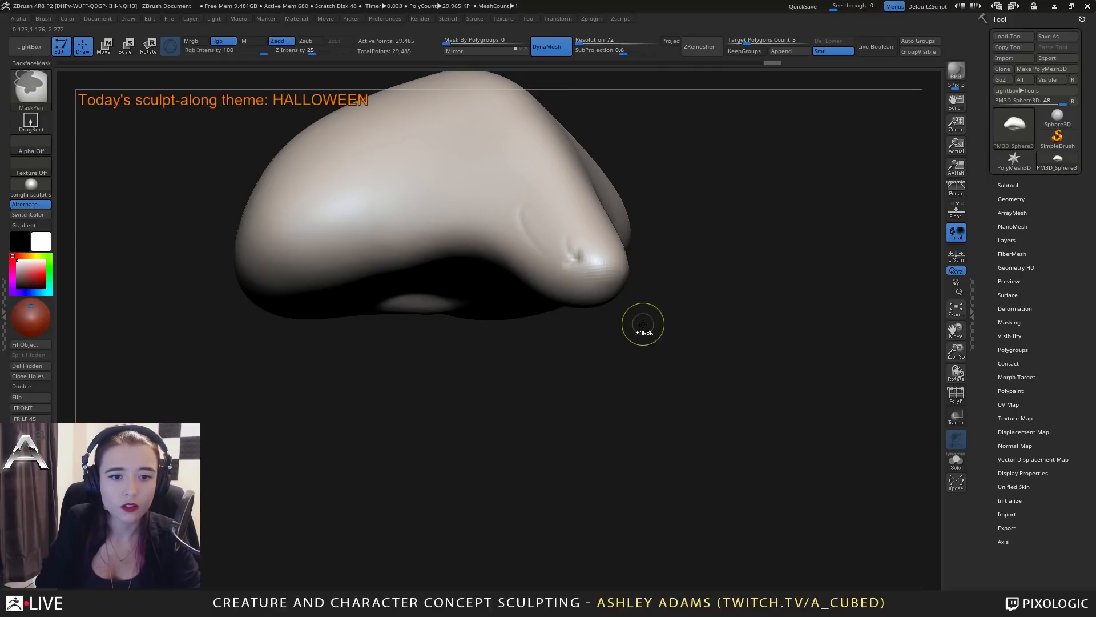
ctrl+right_drag(644, 324, 623, 274)
mouse_move(623, 274)
right_down()
mouse_move(551, 266)
mouse_move(542, 283)
right_up()
right_click(541, 284)
alt+right_drag(622, 206, 566, 263)
drag(546, 284, 581, 246)
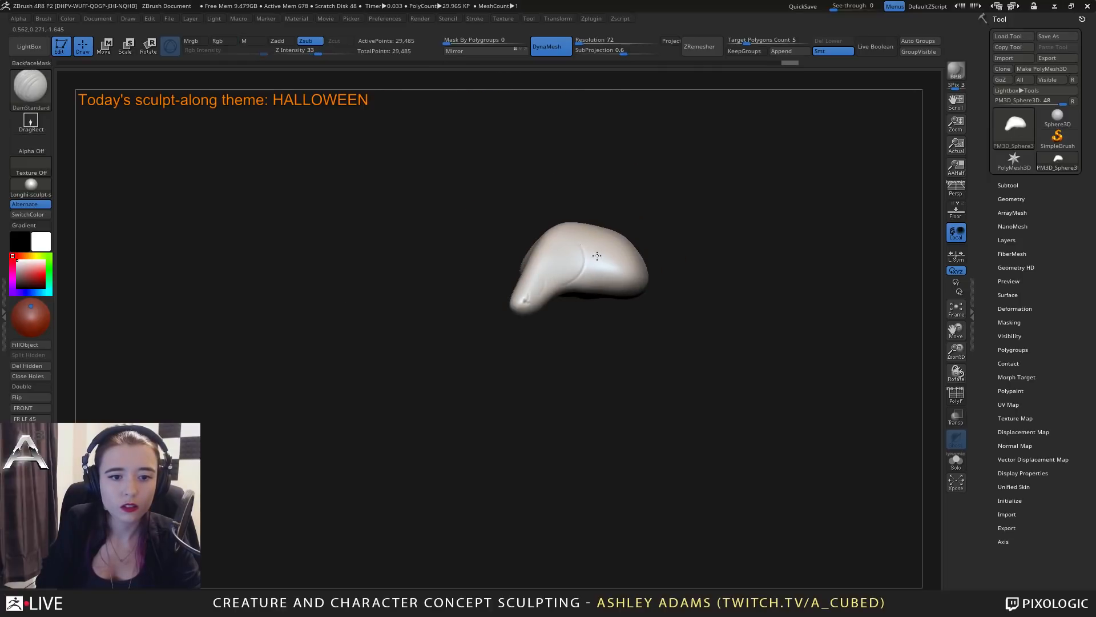
right_drag(679, 308, 657, 245)
key(ctrl+z)
key(ctrl+z)
Carve deep grooves across the top and sides with DamStandard to divide the body into rounded lobes.
right_click(540, 305)
mouse_move(547, 262)
mouse_down()
mouse_move(641, 220)
mouse_move(580, 242)
mouse_move(650, 251)
mouse_up()
right_drag(639, 314, 577, 331)
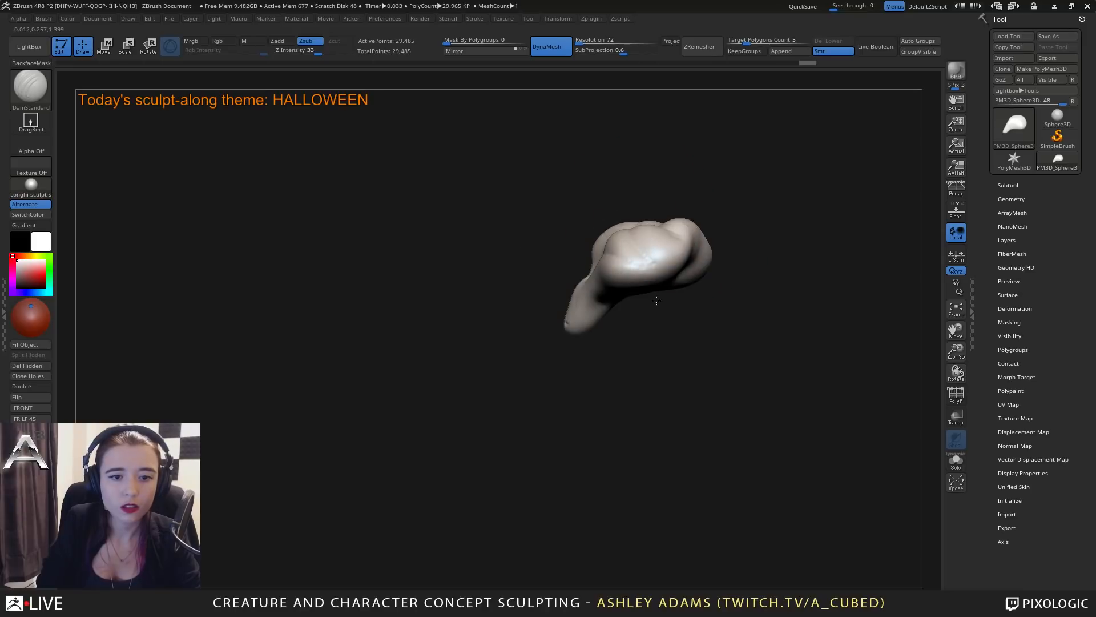
drag(670, 282, 625, 254)
right_drag(614, 232, 589, 226)
drag(682, 275, 698, 234)
right_drag(694, 235, 765, 236)
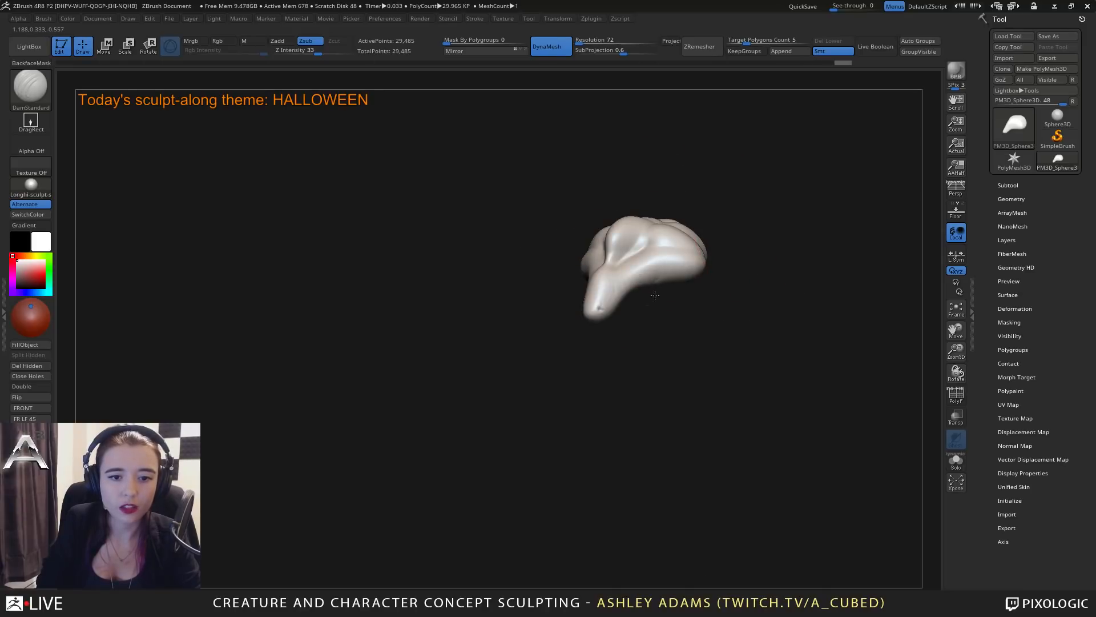
drag(656, 286, 622, 246)
right_drag(611, 237, 660, 230)
Switch to the SnakeHook brush, adjust its draw size and pull the lobed body's outline outward.
right_click(647, 230)
click(646, 229)
key(b)
key(s)
key(h)
right_click(653, 230)
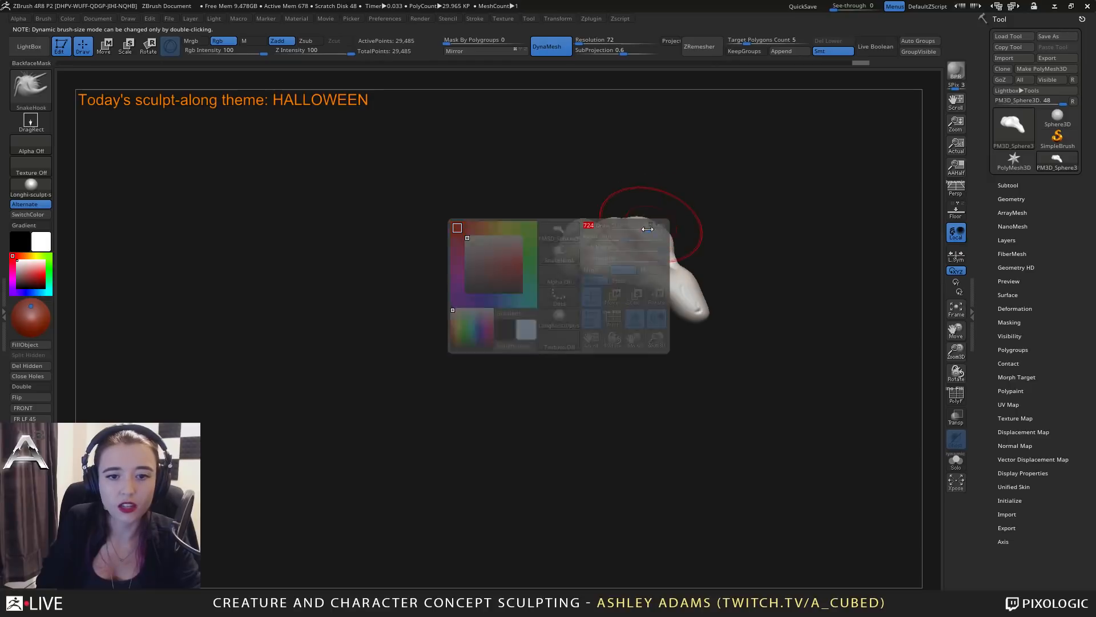
mouse_move(651, 228)
mouse_down()
mouse_move(639, 212)
mouse_move(596, 215)
mouse_up()
right_drag(577, 224, 521, 235)
right_click(632, 234)
mouse_move(632, 234)
right_down()
mouse_move(583, 248)
mouse_move(547, 280)
mouse_move(648, 257)
mouse_move(651, 303)
mouse_move(703, 245)
mouse_move(616, 280)
mouse_move(546, 274)
mouse_move(622, 312)
mouse_move(600, 304)
mouse_move(623, 317)
mouse_move(604, 331)
mouse_move(608, 343)
mouse_move(633, 268)
mouse_move(620, 272)
mouse_move(622, 314)
mouse_move(641, 285)
mouse_move(585, 266)
right_up()
Pull the body with SnakeHook into a creature with a pointed back fin and two curved front limbs.
right_click(572, 260)
right_click(622, 318)
right_click(620, 272)
mouse_move(665, 257)
right_down()
mouse_move(713, 260)
mouse_move(651, 255)
right_up()
key(space)
drag(620, 215, 550, 206)
mouse_move(737, 232)
right_down()
mouse_move(617, 247)
mouse_move(683, 243)
right_up()
mouse_move(690, 304)
right_down()
mouse_move(668, 281)
mouse_move(692, 288)
mouse_move(670, 274)
mouse_move(736, 251)
mouse_move(775, 307)
mouse_move(652, 338)
mouse_move(620, 255)
mouse_move(573, 292)
right_up()
right_click(590, 289)
key(space)
Switch to the Inflat brush and swell the volume of the creature's form.
mouse_move(540, 267)
mouse_down()
mouse_move(549, 266)
mouse_move(538, 293)
mouse_move(544, 329)
mouse_move(535, 302)
mouse_move(552, 255)
mouse_up()
key(b)
key(i)
key(n)
right_drag(552, 255, 614, 243)
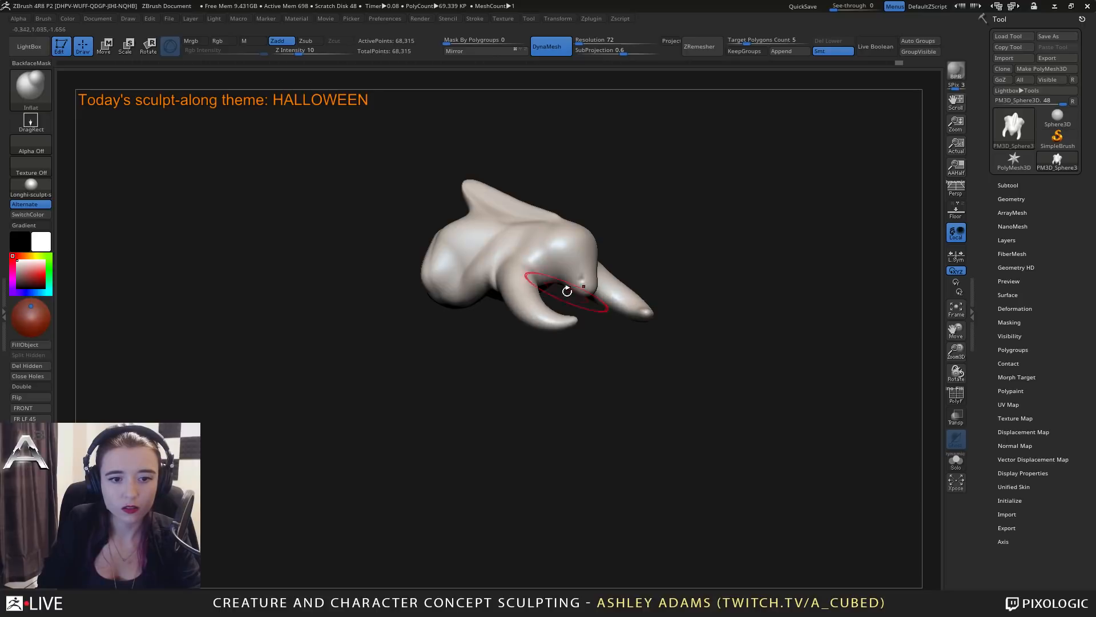
mouse_move(567, 291)
right_down()
mouse_move(482, 319)
mouse_move(519, 309)
mouse_move(492, 315)
right_up()
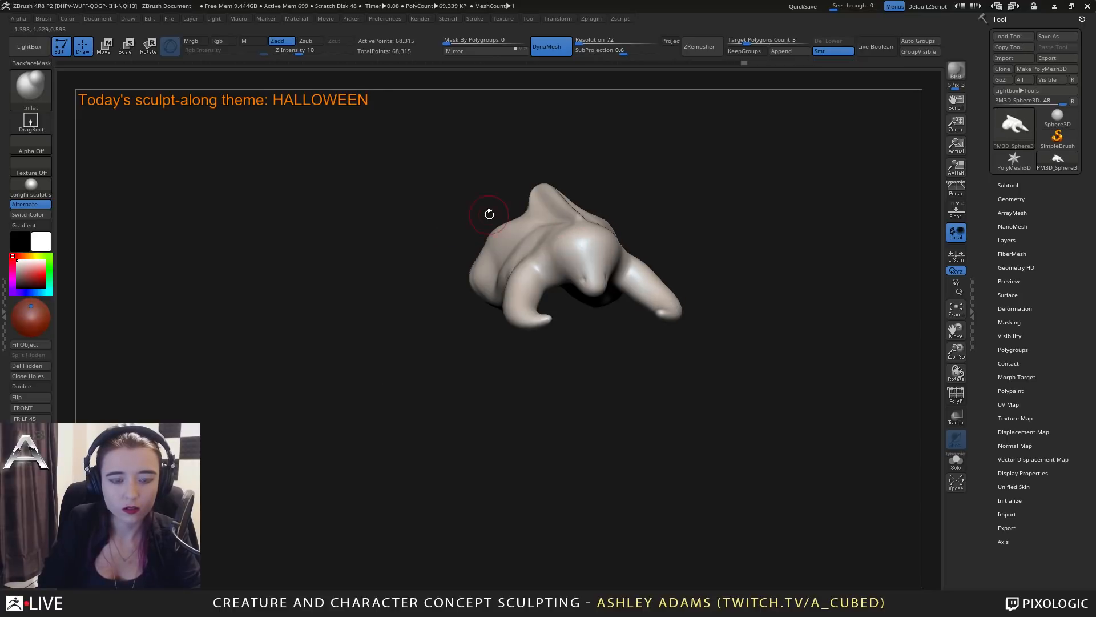
Switch to the ClayBuildup brush and rough in the eye area on the side of the face.
key(b)
key(c)
Carve a row of eye pits into the sides of the face with DamStandard.
key(b)
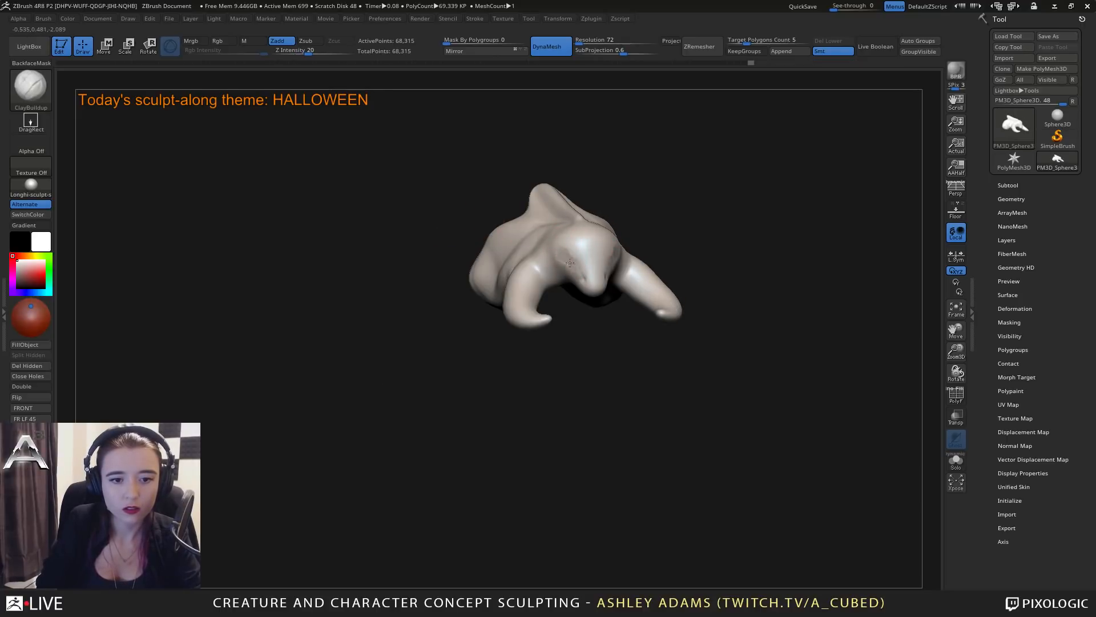
mouse_move(583, 277)
right_down()
mouse_move(514, 240)
mouse_move(577, 274)
right_up()
key(b)
key(d)
key(s)
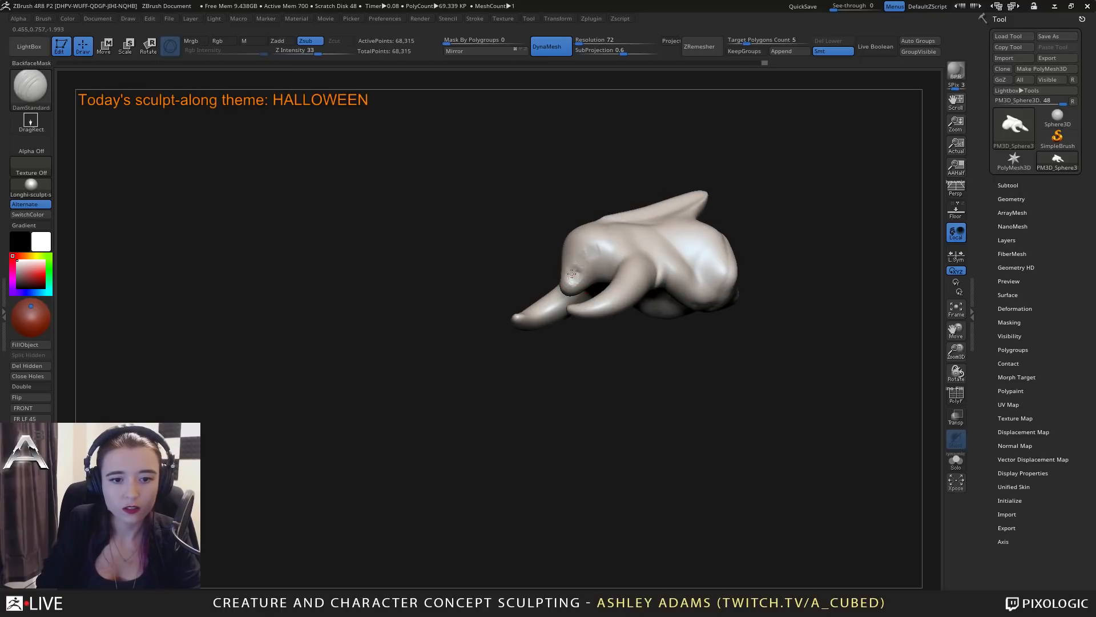
drag(577, 262, 590, 252)
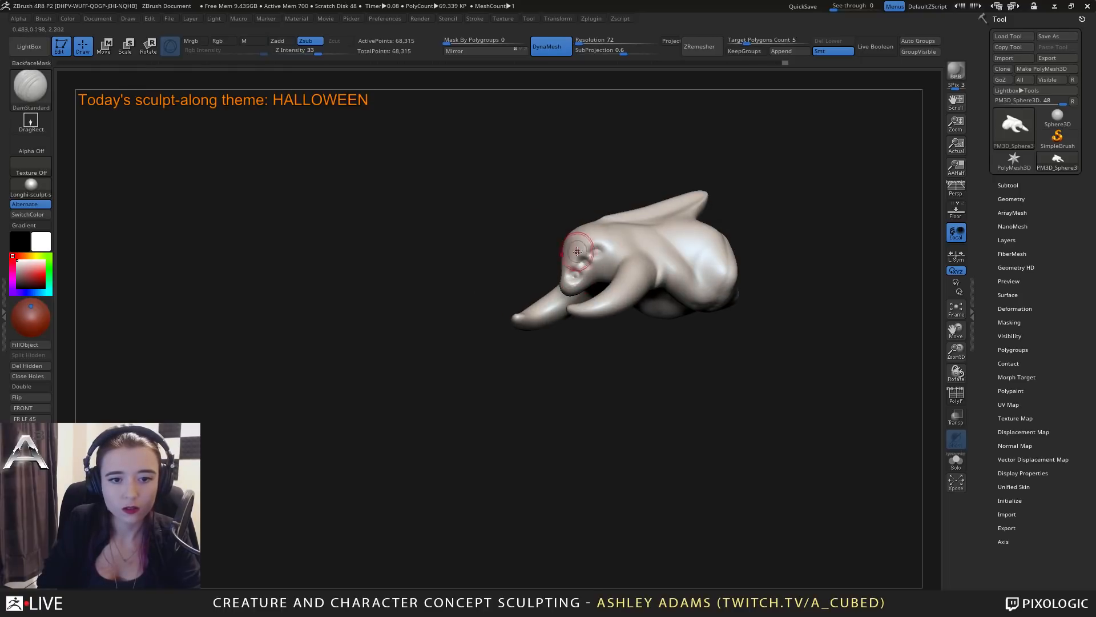
right_drag(514, 311, 509, 310)
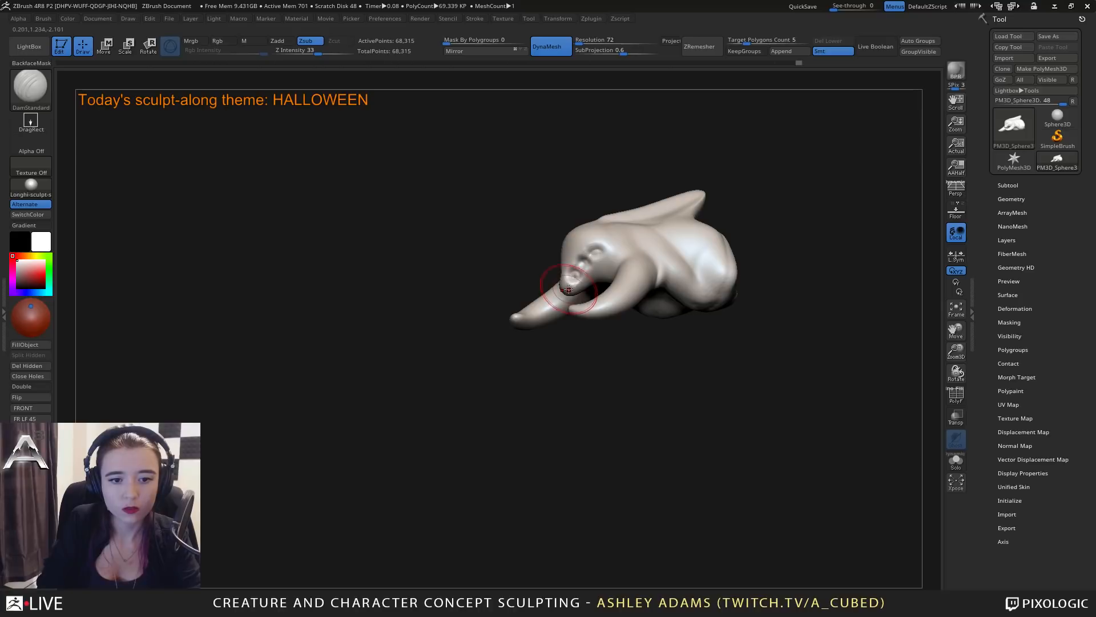
Add clay around the snout with ClayBuildup and cut creases behind the face with DamStandard.
key(b)
key(c)
key(b)
mouse_move(569, 289)
right_down()
mouse_move(614, 267)
mouse_move(644, 284)
right_up()
Reshape the tips of the curved front limbs with SnakeHook, undoing one of the pulls.
key(b)
key(d)
key(s)
mouse_move(622, 270)
mouse_down()
mouse_move(593, 274)
mouse_move(642, 266)
mouse_up()
right_drag(613, 254, 611, 280)
key(b)
key(s)
key(h)
key(space)
drag(599, 339, 590, 339)
right_drag(589, 340, 593, 342)
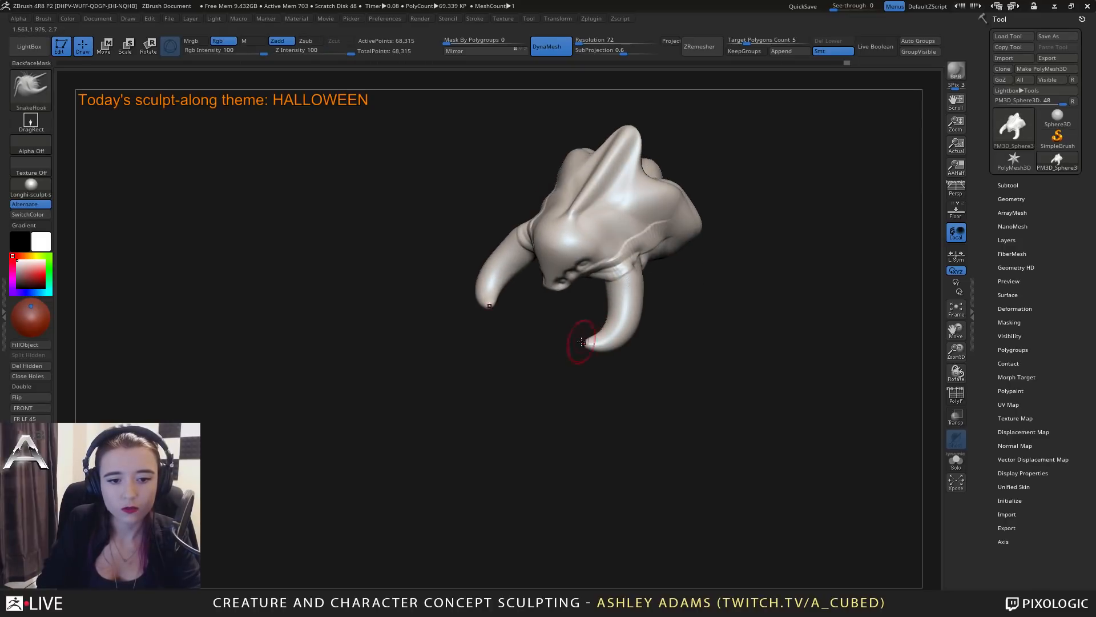
key(ctrl+z)
mouse_move(583, 342)
mouse_down()
mouse_move(570, 331)
mouse_move(596, 344)
mouse_move(616, 338)
mouse_up()
right_drag(605, 334, 635, 251)
key(space)
drag(635, 248, 643, 248)
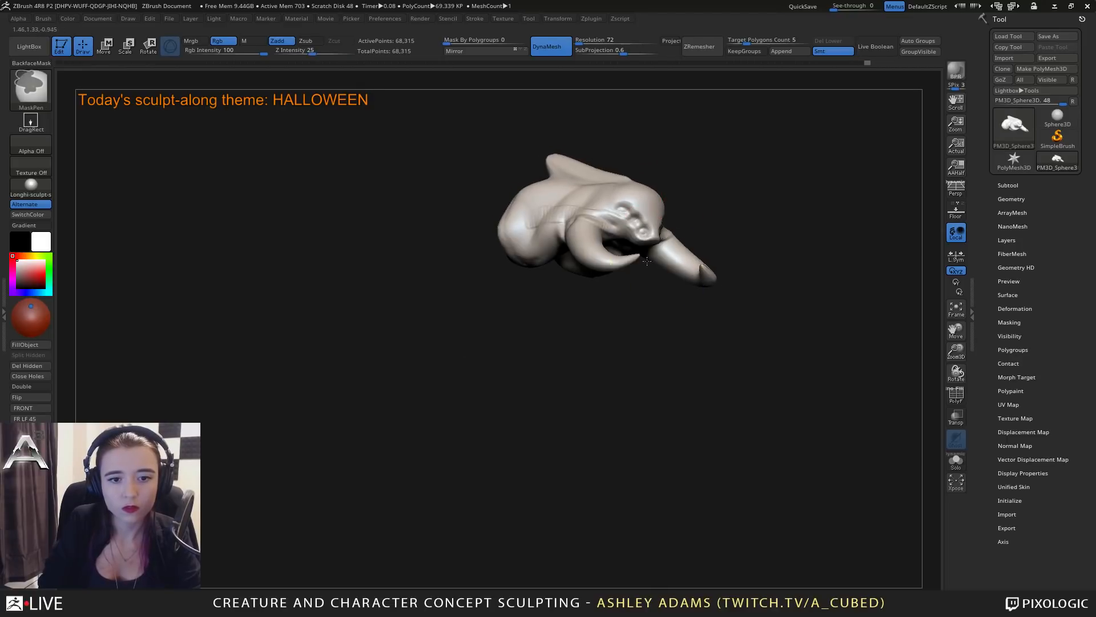
ctrl+right_drag(647, 261, 645, 243)
mouse_move(645, 243)
right_down()
mouse_move(641, 229)
mouse_move(612, 272)
mouse_move(597, 250)
mouse_move(578, 252)
right_up()
Turn on backface masking for the ClayBuildup brush and add clay strokes to the creature's body and underside.
key(space)
click(638, 241)
key(b)
key(c)
Switch to SnakeHook, adjust the brush size and reshape the creature's head and snout from the front.
key(b)
click(31, 63)
mouse_move(633, 270)
mouse_down()
mouse_move(596, 259)
mouse_move(614, 274)
mouse_move(619, 260)
mouse_move(605, 280)
mouse_up()
mouse_move(599, 323)
right_down()
mouse_move(652, 255)
mouse_move(633, 251)
right_up()
mouse_move(619, 229)
mouse_down()
mouse_move(609, 218)
mouse_move(605, 231)
mouse_up()
mouse_move(649, 195)
mouse_down()
mouse_move(603, 188)
mouse_move(607, 226)
mouse_up()
mouse_move(437, 215)
mouse_down()
mouse_move(585, 245)
mouse_move(576, 243)
mouse_up()
key(b)
key(s)
key(h)
drag(520, 220, 512, 210)
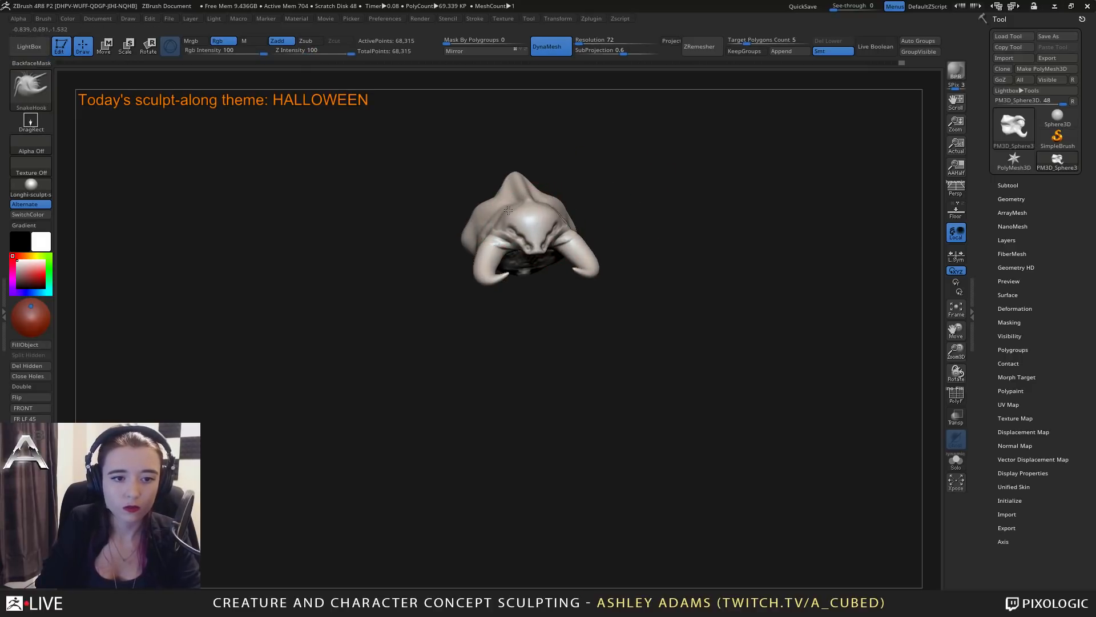
right_click(525, 238)
click(525, 240)
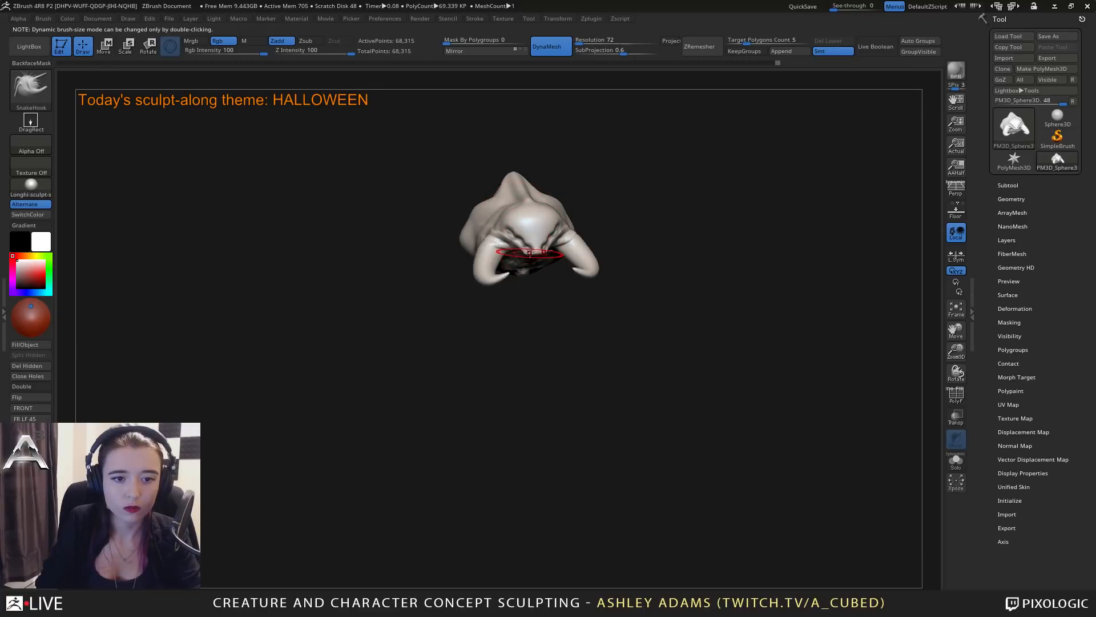
drag(535, 253, 531, 223)
Switch to DamStandard, adjust its size and carve additional eye pits into the creature's forehead.
right_click(527, 231)
key(b)
key(d)
key(s)
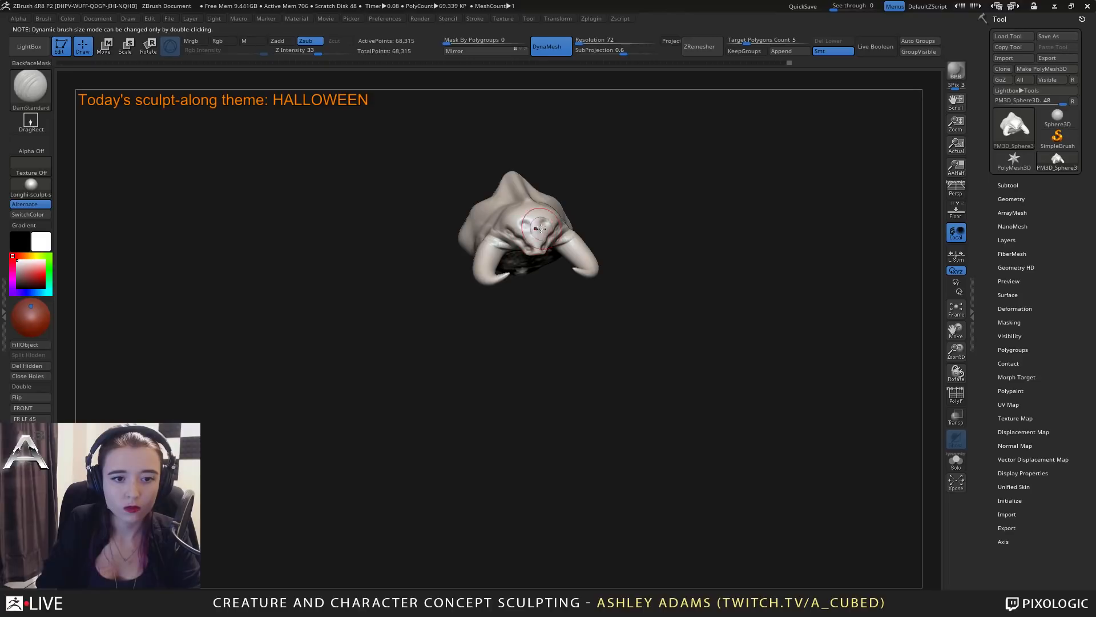
mouse_move(541, 228)
right_down()
mouse_move(604, 221)
mouse_move(503, 215)
right_up()
right_click(588, 209)
drag(588, 210, 604, 205)
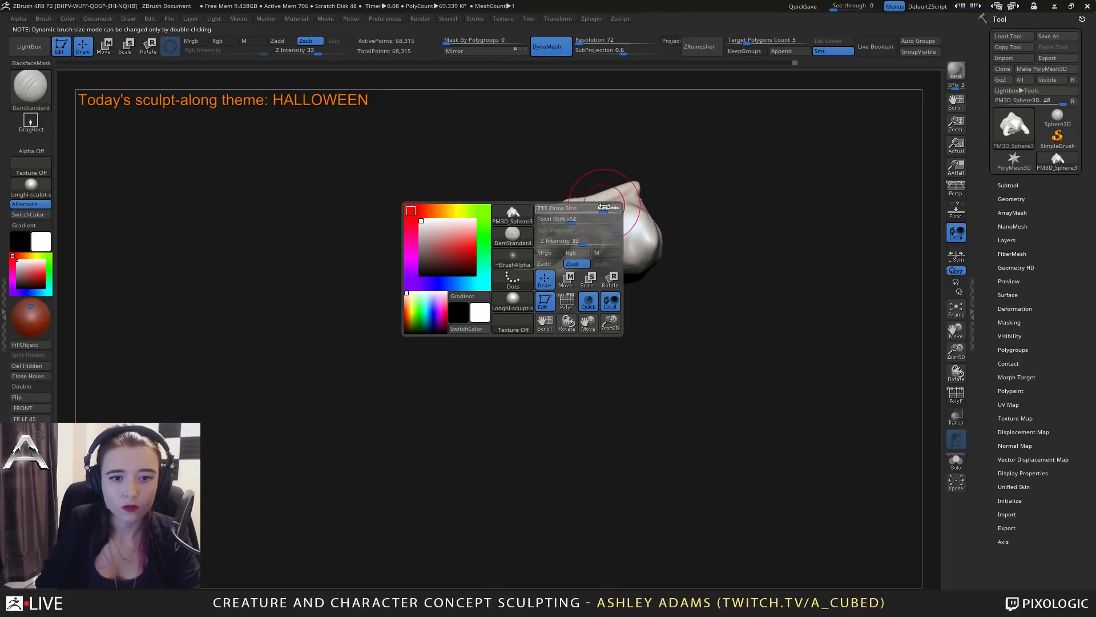
right_drag(604, 212, 606, 280)
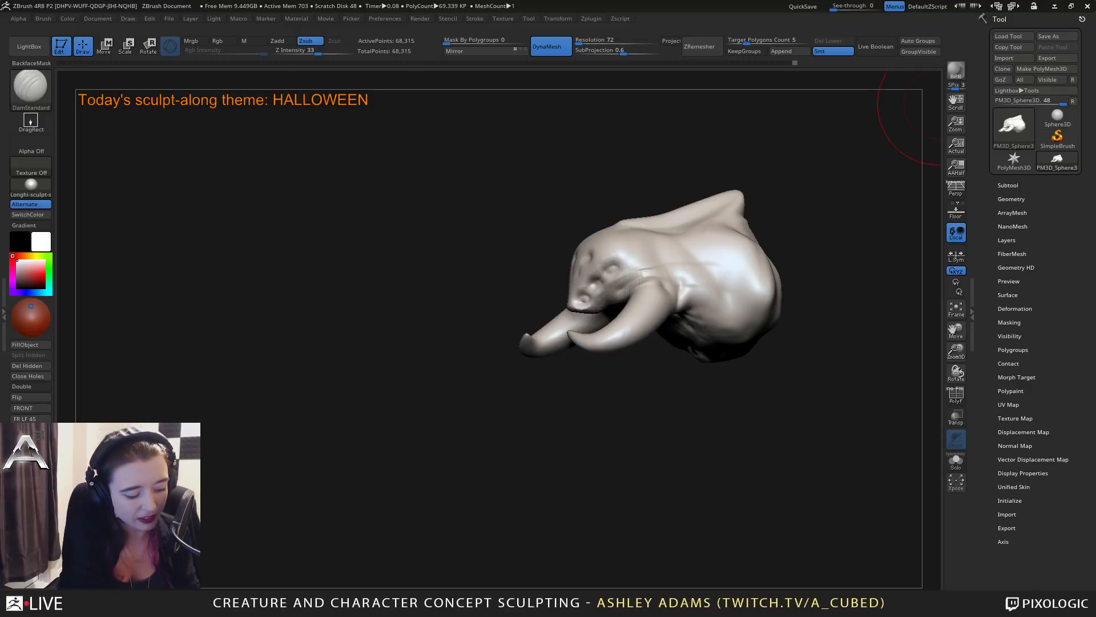
Switch to SnakeHook, adjust the brush size and curve the creature's front limbs inward like pincers.
mouse_move(753, 285)
mouse_down()
mouse_move(644, 335)
mouse_move(571, 299)
mouse_move(554, 305)
mouse_move(550, 342)
mouse_move(541, 323)
mouse_move(502, 341)
mouse_up()
key(b)
key(s)
key(h)
key(space)
click(595, 286)
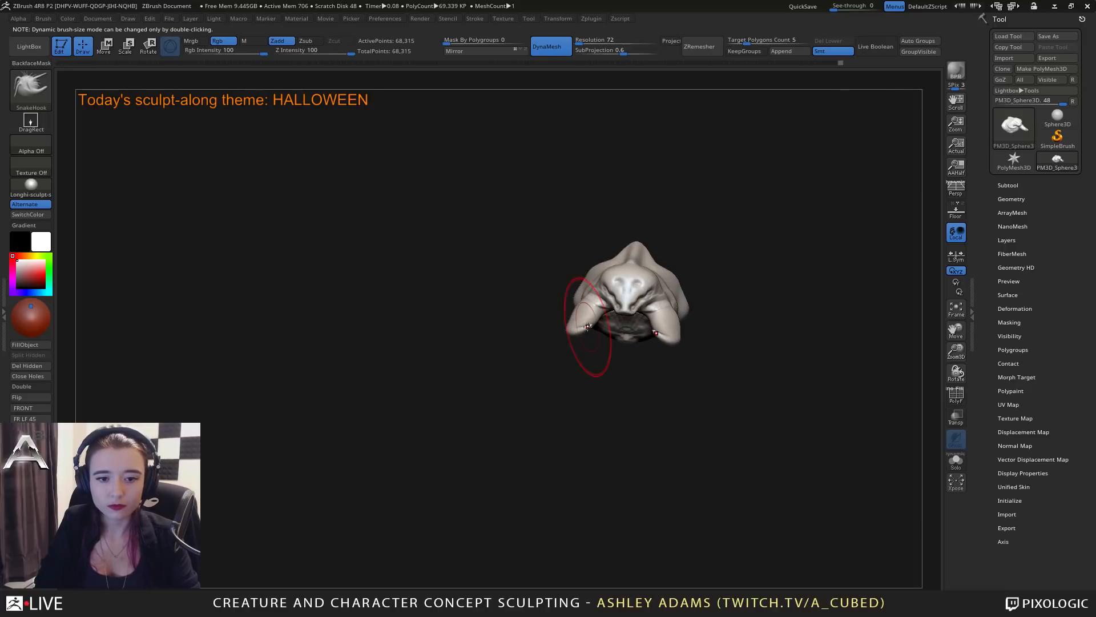
drag(588, 327, 589, 327)
drag(533, 343, 488, 376)
key(space)
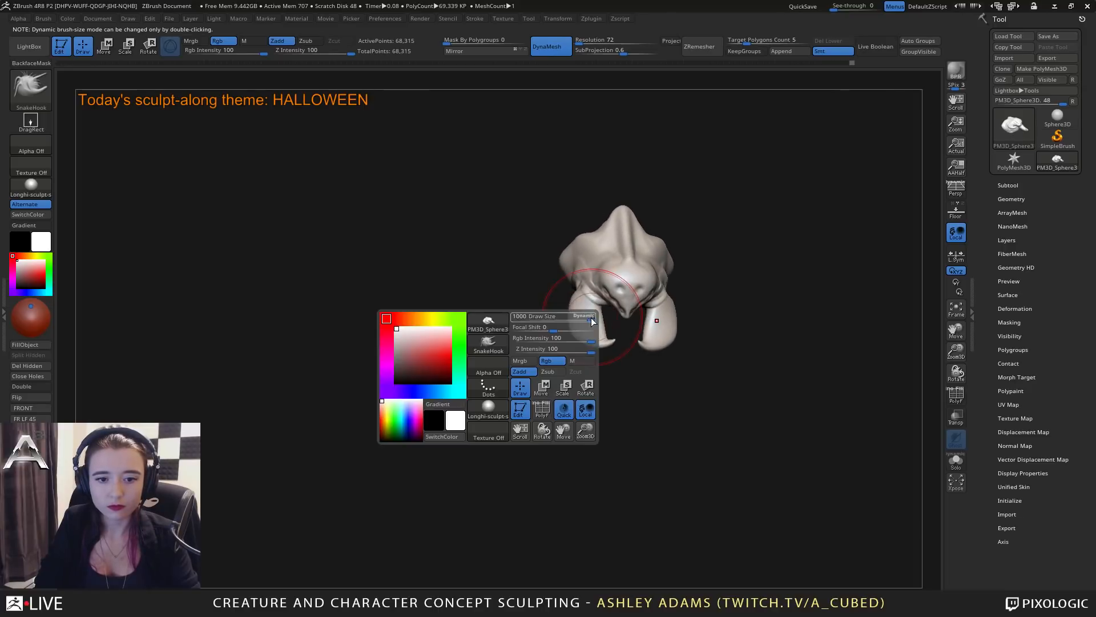
click(531, 319)
drag(599, 322, 586, 321)
mouse_move(514, 331)
mouse_down()
mouse_move(587, 303)
mouse_move(528, 304)
mouse_move(516, 380)
mouse_up()
Resize the SnakeHook brush and pull pointed spikes out of both sides of the creature's body.
key(space)
click(608, 275)
mouse_move(646, 317)
mouse_down()
mouse_move(654, 309)
mouse_move(680, 320)
mouse_move(635, 304)
mouse_move(642, 330)
mouse_move(614, 327)
mouse_move(620, 308)
mouse_move(655, 318)
mouse_up()
mouse_move(669, 292)
mouse_down()
mouse_move(621, 342)
mouse_move(643, 346)
mouse_move(683, 317)
mouse_move(647, 290)
mouse_up()
mouse_move(685, 305)
mouse_down()
mouse_move(683, 317)
mouse_move(650, 293)
mouse_move(680, 323)
mouse_up()
mouse_move(641, 286)
mouse_down()
mouse_move(641, 275)
mouse_move(638, 289)
mouse_move(612, 274)
mouse_move(646, 274)
mouse_move(621, 295)
mouse_move(613, 274)
mouse_move(633, 282)
mouse_move(616, 269)
mouse_move(641, 265)
mouse_move(560, 289)
mouse_up()
Adjust the brush size again and pull the side spikes farther out from the body.
key(space)
click(622, 285)
key(space)
key(space)
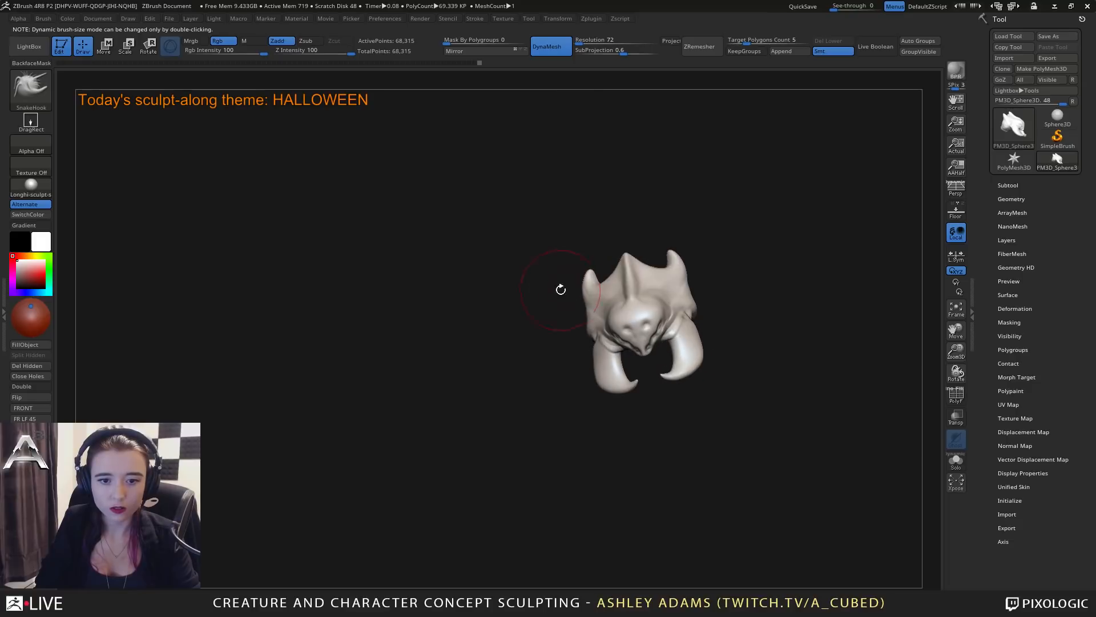
key(space)
drag(643, 281, 699, 267)
mouse_move(721, 257)
mouse_down()
mouse_move(725, 276)
mouse_move(698, 250)
mouse_up()
mouse_move(657, 260)
mouse_down()
mouse_move(629, 266)
mouse_move(631, 232)
mouse_up()
Reshape the back fin and draw its rear tip into a longer point with SnakeHook.
key(space)
mouse_move(623, 159)
mouse_down()
mouse_move(631, 177)
mouse_move(674, 191)
mouse_up()
drag(629, 271, 646, 264)
drag(635, 194, 673, 206)
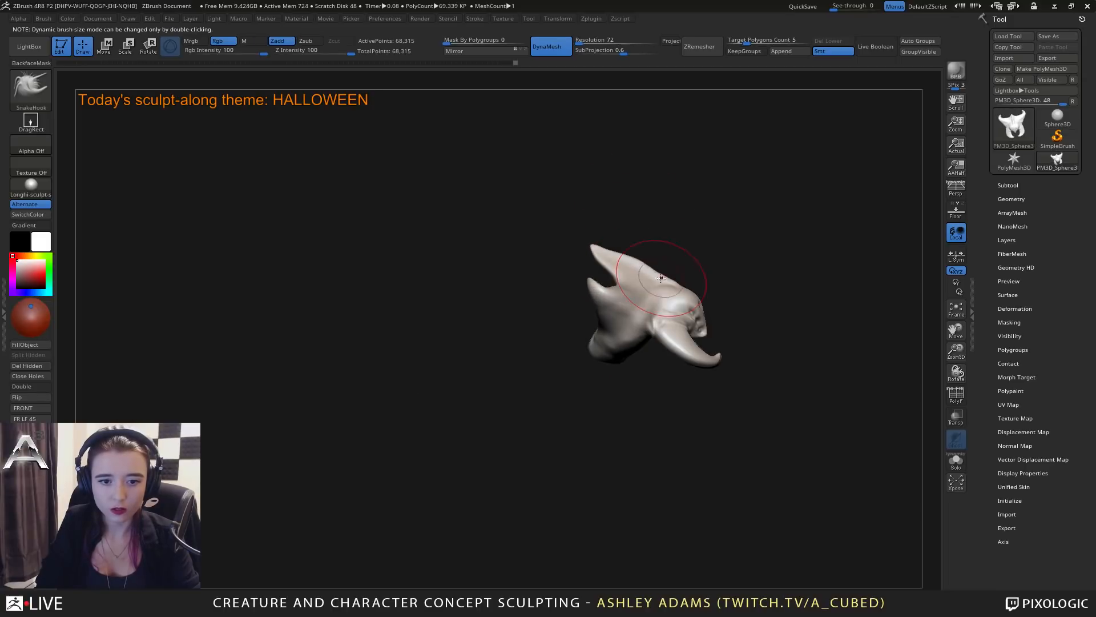
drag(600, 248, 589, 243)
drag(562, 297, 636, 277)
Reshape the body's underside and the curved side spikes from below with SnakeHook.
mouse_move(656, 374)
mouse_down()
mouse_move(676, 303)
mouse_move(673, 225)
mouse_up()
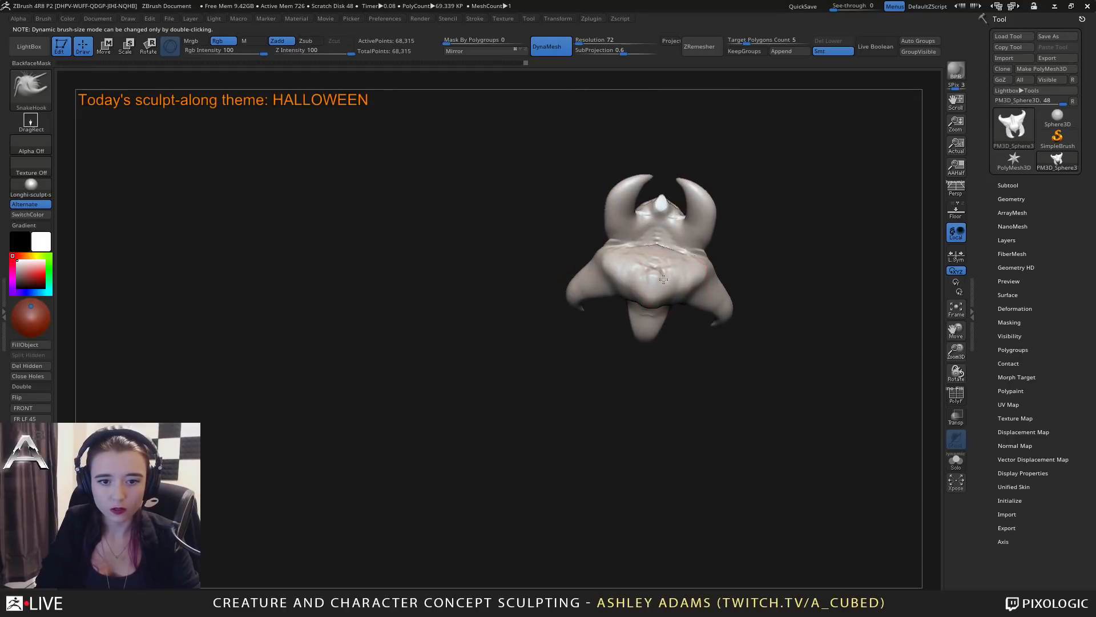
mouse_move(666, 278)
mouse_down()
mouse_move(640, 284)
mouse_move(645, 257)
mouse_up()
drag(692, 300, 633, 262)
key(space)
mouse_move(685, 286)
mouse_down()
mouse_move(645, 274)
mouse_move(620, 237)
mouse_up()
click(632, 252)
Switch to ClayBuildup and add clay strokes along the underside, back fin and side spikes.
key(b)
key(c)
key(b)
mouse_move(634, 251)
shift+mouse_down()
mouse_move(616, 234)
mouse_move(649, 259)
shift+mouse_up()
drag(559, 319, 628, 306)
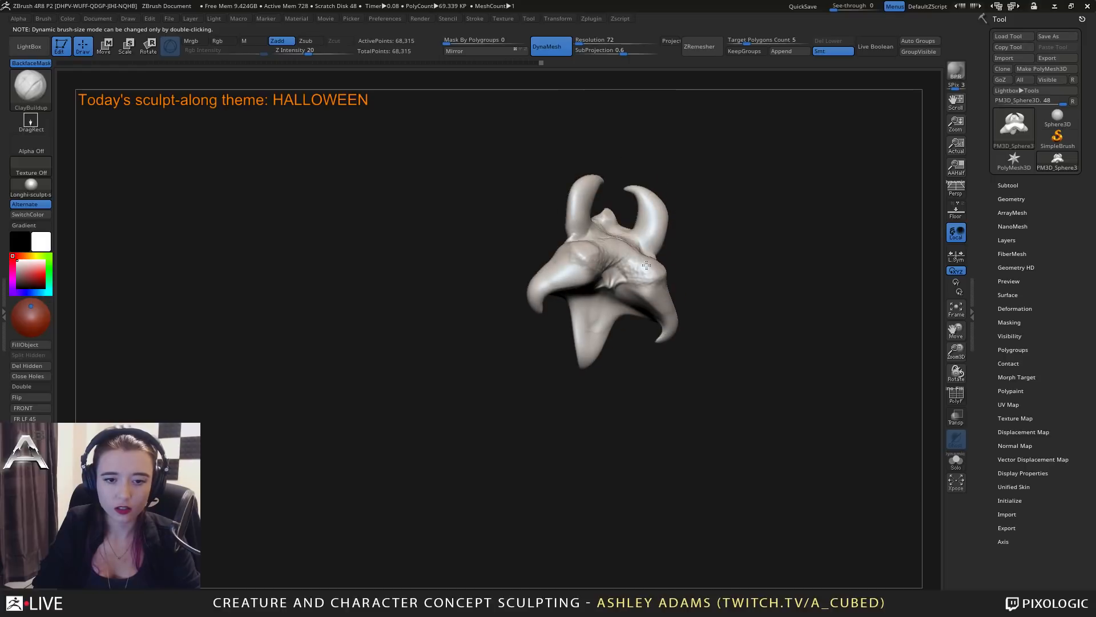
mouse_move(637, 265)
mouse_down()
mouse_move(647, 277)
mouse_move(647, 264)
mouse_up()
mouse_move(679, 303)
mouse_down()
mouse_move(555, 294)
mouse_move(639, 252)
mouse_move(556, 339)
mouse_move(606, 246)
mouse_move(562, 244)
mouse_up()
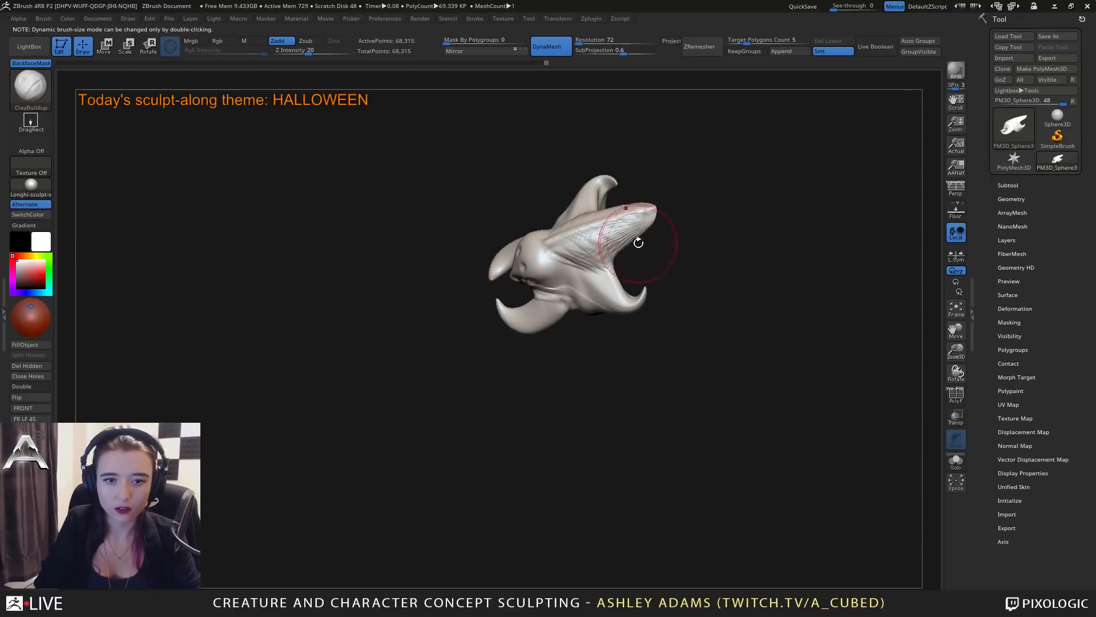
drag(638, 243, 629, 222)
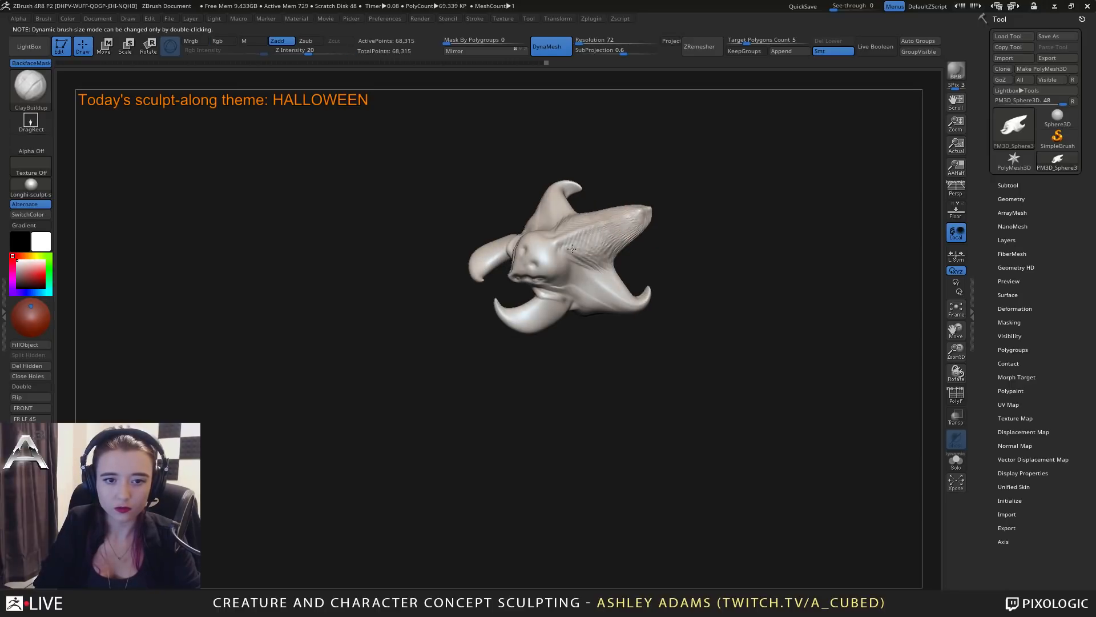
mouse_move(605, 309)
mouse_down()
mouse_move(591, 238)
mouse_move(551, 263)
mouse_up()
mouse_move(581, 286)
right_down()
mouse_move(514, 296)
mouse_move(562, 292)
right_up()
right_click(459, 320)
Switch to SnakeHook and reshape the thick base of the curved front limbs.
key(b)
key(s)
key(h)
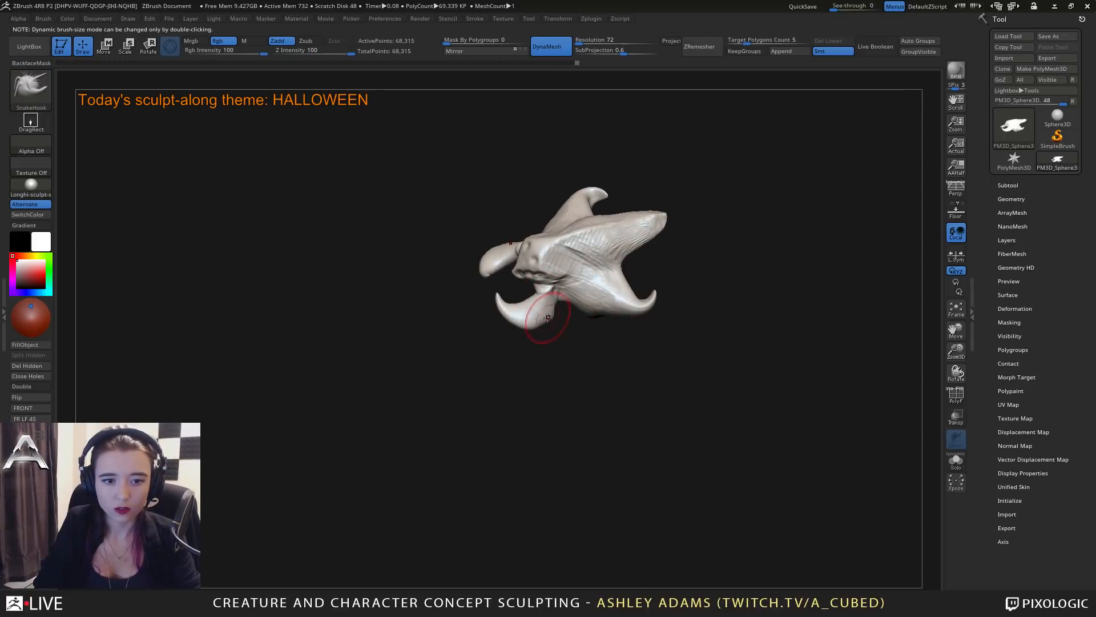
mouse_move(548, 317)
right_down()
mouse_move(528, 326)
mouse_move(504, 298)
mouse_move(500, 310)
mouse_move(501, 322)
mouse_move(736, 265)
right_up()
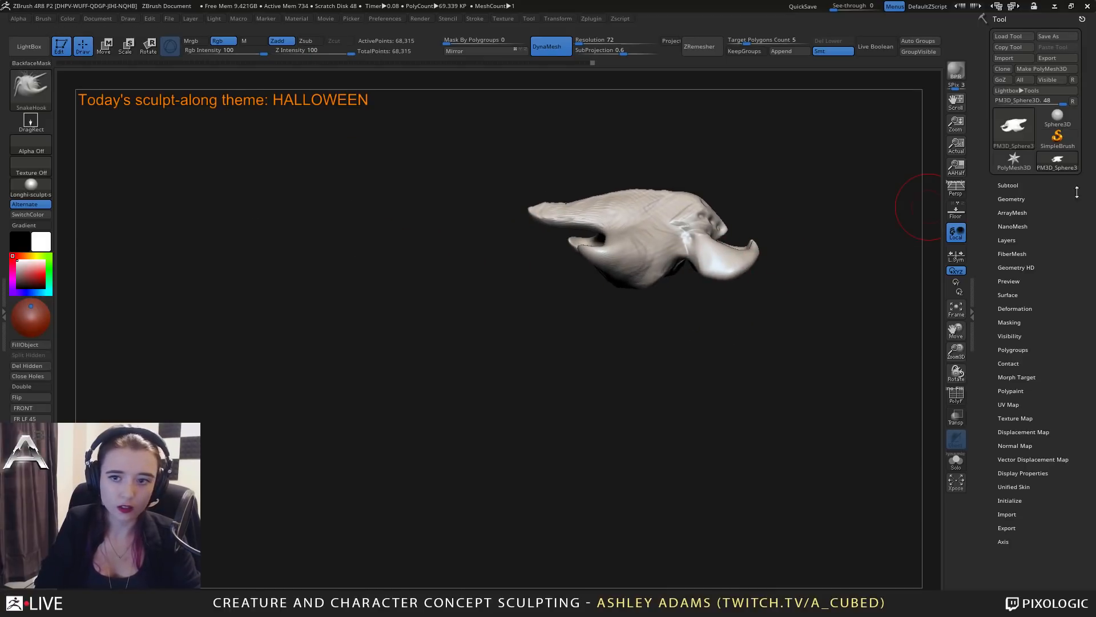
Append a sphere as a new subtool to the creature.
click(1008, 185)
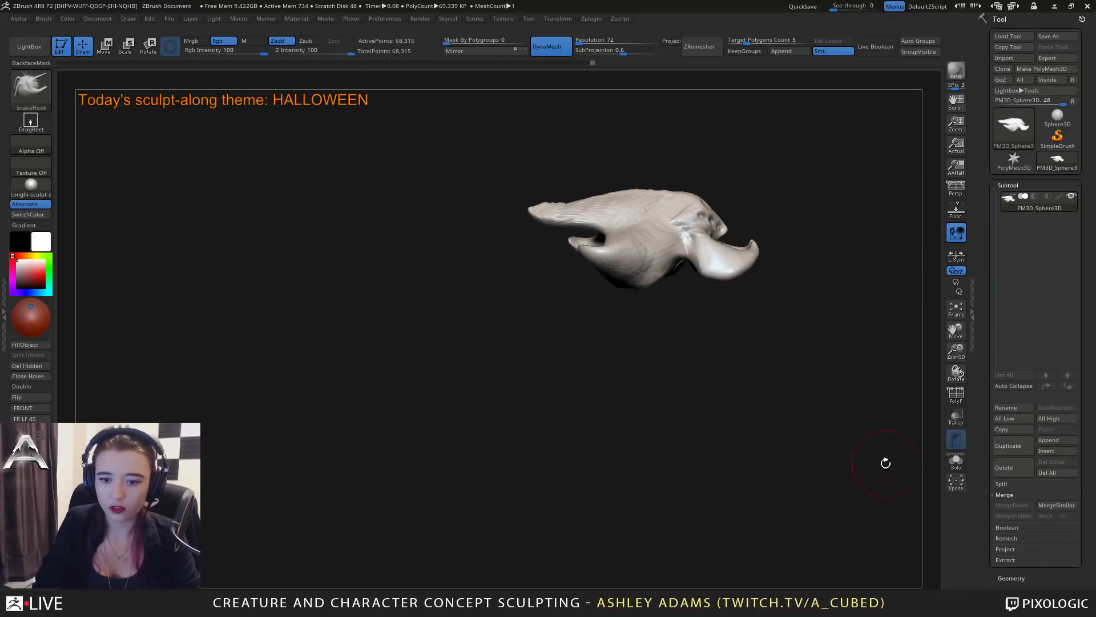
click(1047, 441)
click(742, 416)
Select the appended sphere, rather than the body, and move it behind and below the body.
key(w)
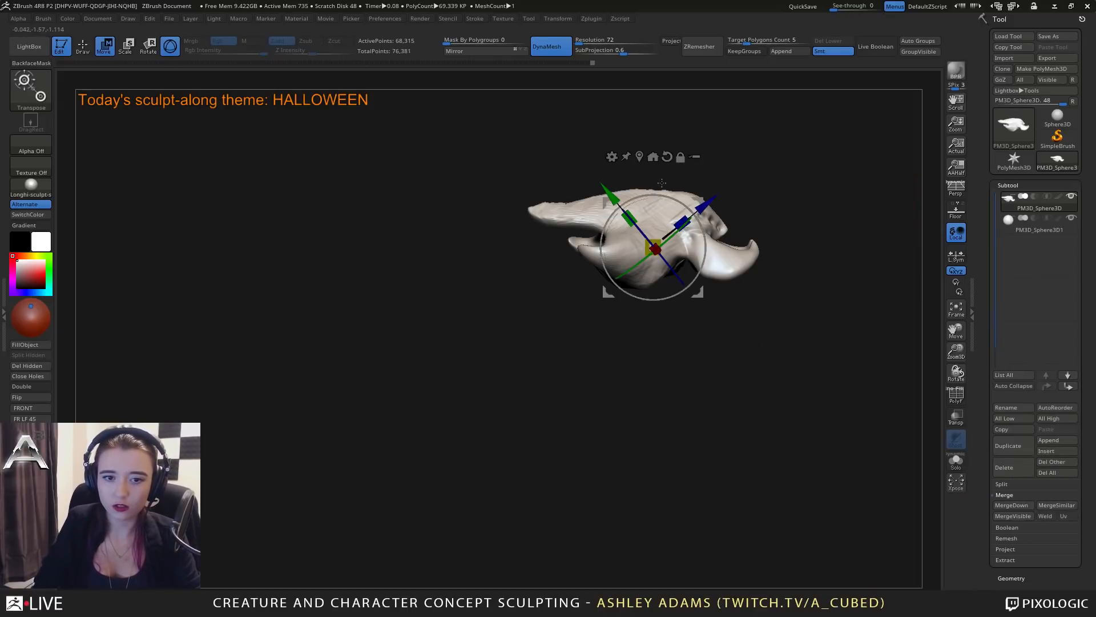
drag(711, 203, 656, 246)
key(ctrl+z)
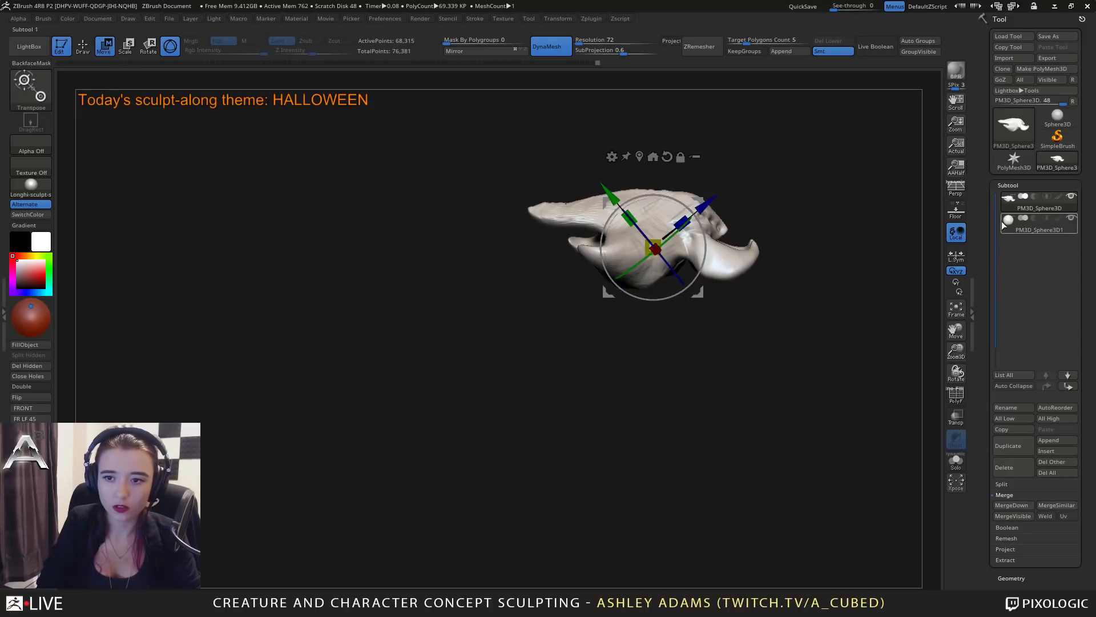
click(1002, 222)
drag(706, 206, 645, 254)
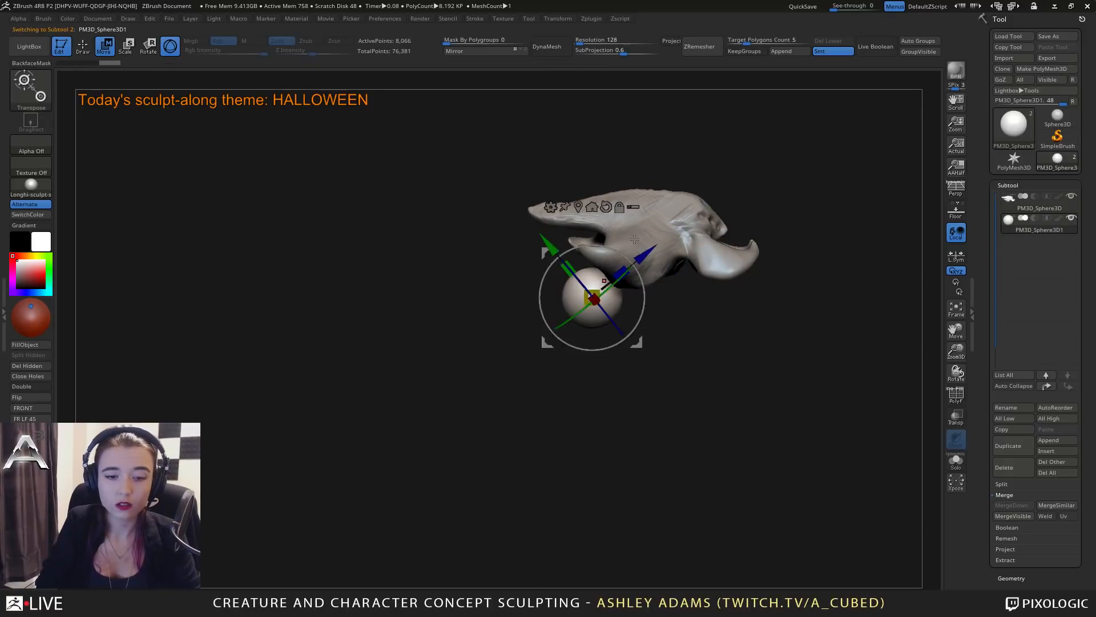
Return to SnakeHook drawing, adjust the brush size and stretch the sphere upward toward the rear of the body.
key(q)
key(space)
drag(589, 286, 600, 286)
drag(514, 302, 587, 294)
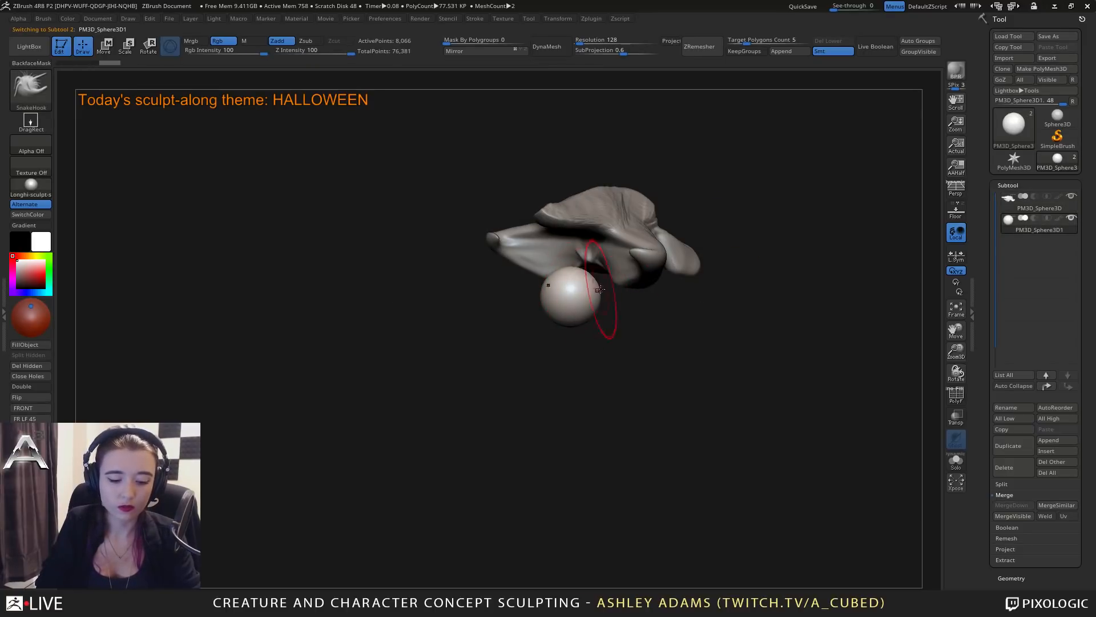
mouse_move(517, 297)
mouse_down()
mouse_move(592, 286)
mouse_move(574, 222)
mouse_move(594, 303)
mouse_move(710, 306)
mouse_move(707, 344)
mouse_move(725, 367)
mouse_up()
mouse_move(742, 389)
ctrl+right_down()
mouse_move(722, 364)
mouse_move(747, 379)
ctrl+right_up()
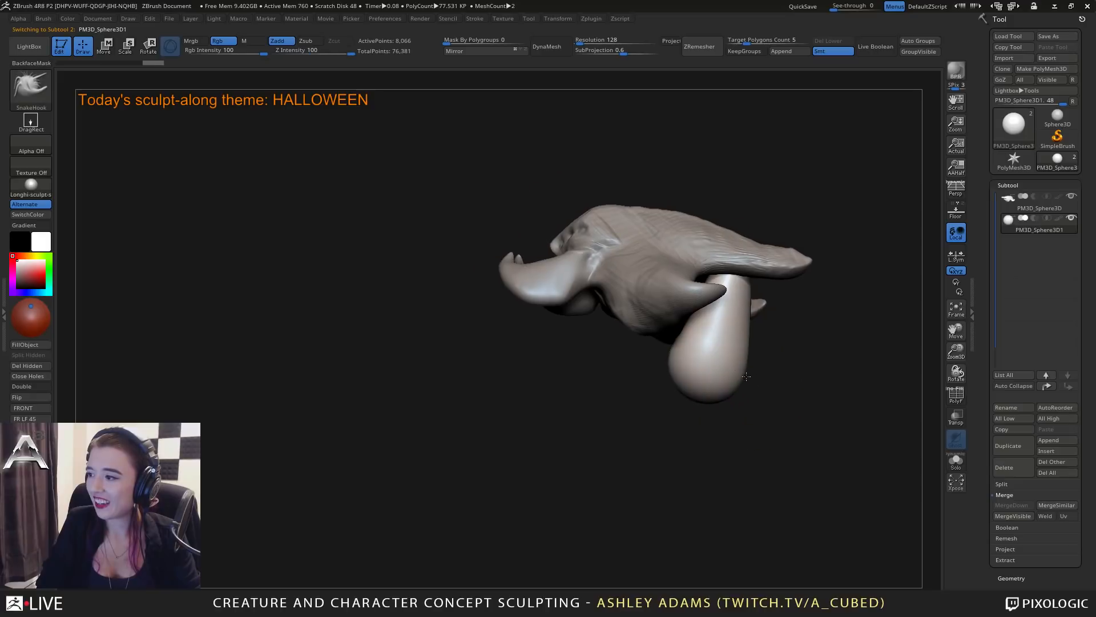
Pull the stretched sphere against the body and widen it into a bulky abdomen.
drag(482, 334, 440, 312)
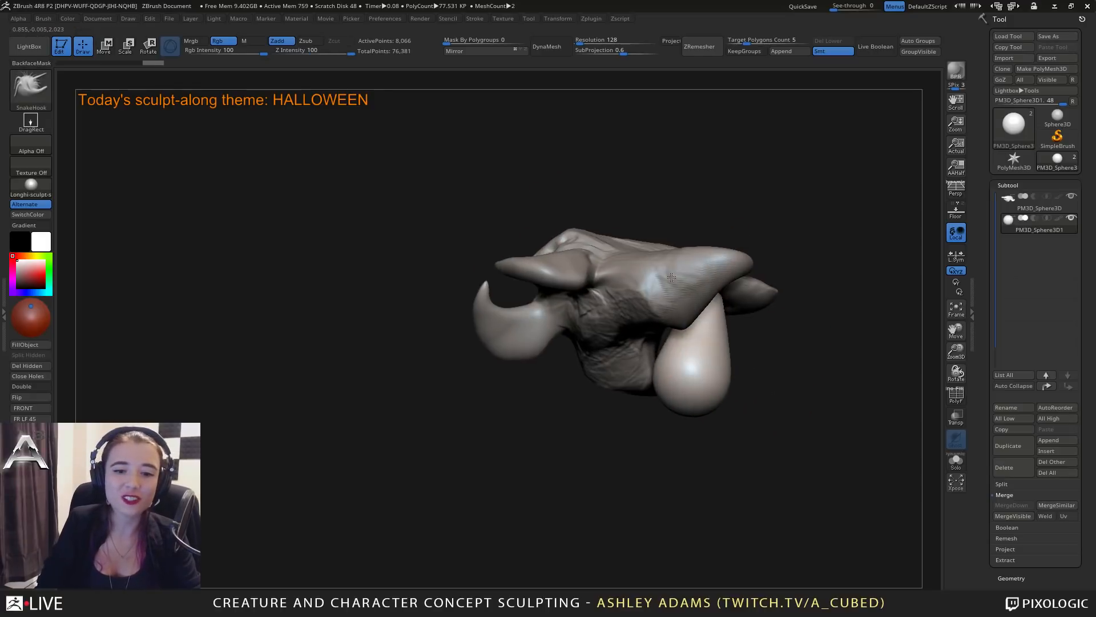
drag(660, 328, 650, 321)
drag(502, 382, 417, 368)
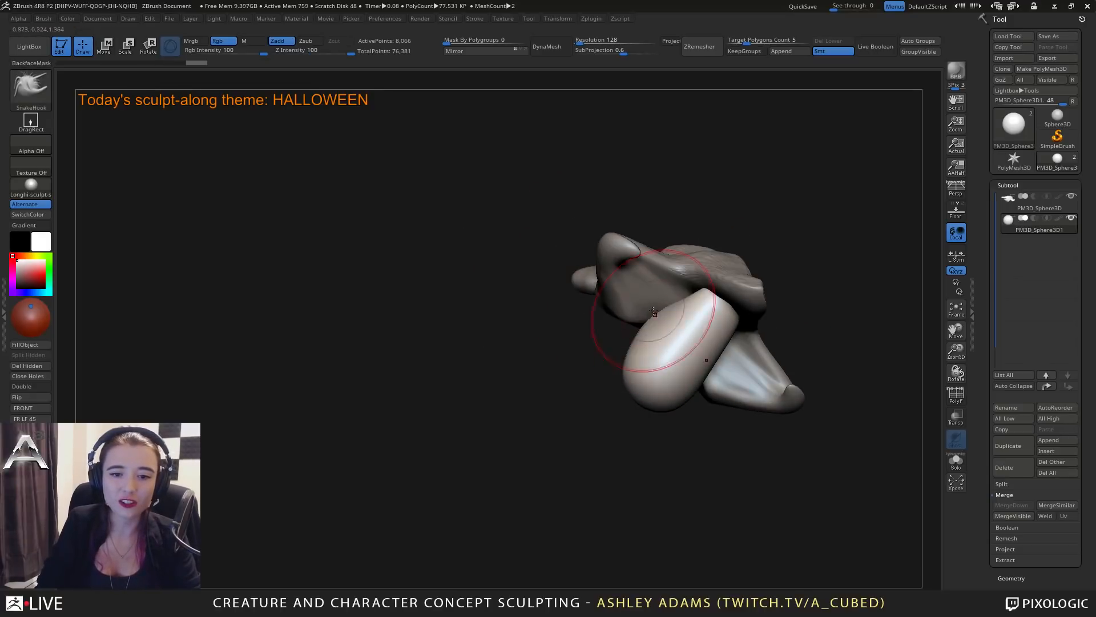
mouse_move(706, 359)
mouse_down()
mouse_move(724, 341)
mouse_move(708, 287)
mouse_up()
mouse_move(708, 287)
right_down()
mouse_move(714, 302)
mouse_move(662, 359)
mouse_move(651, 404)
mouse_move(708, 343)
mouse_move(705, 314)
mouse_move(672, 321)
mouse_move(678, 335)
mouse_move(733, 305)
right_up()
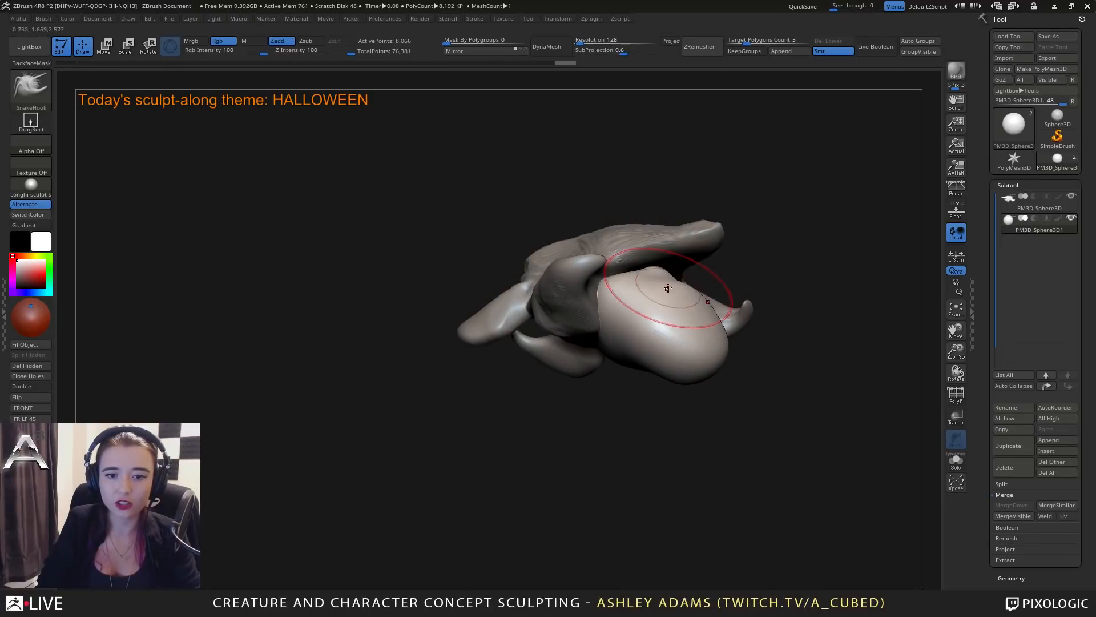
Reshape the top of the abdomen and pull its rear end outward with SnakeHook.
right_drag(667, 288, 675, 285)
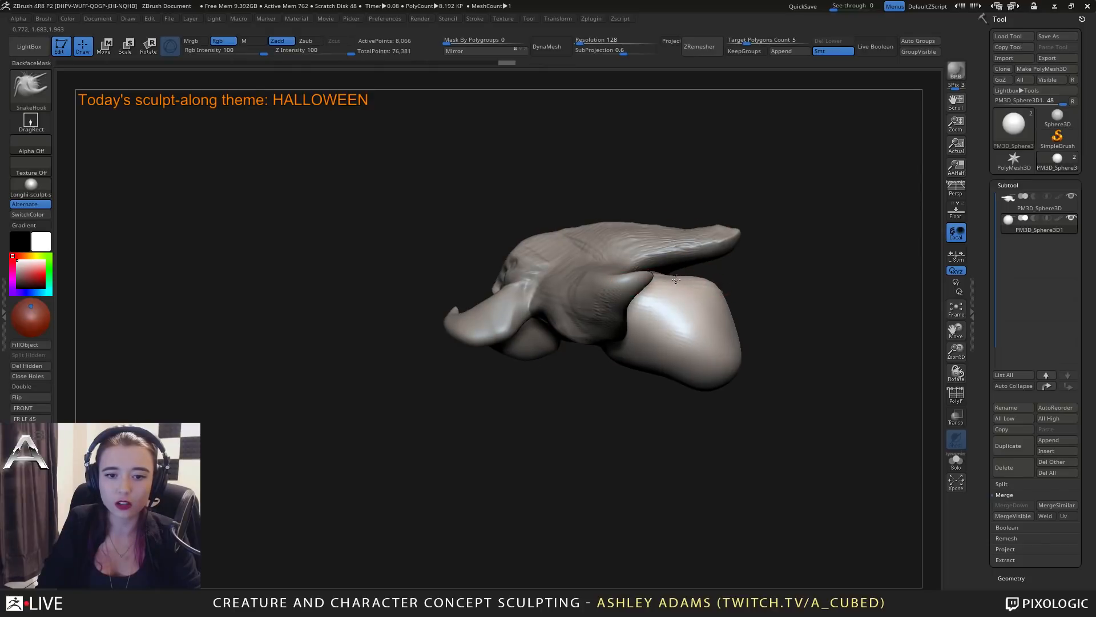
right_drag(664, 388, 696, 291)
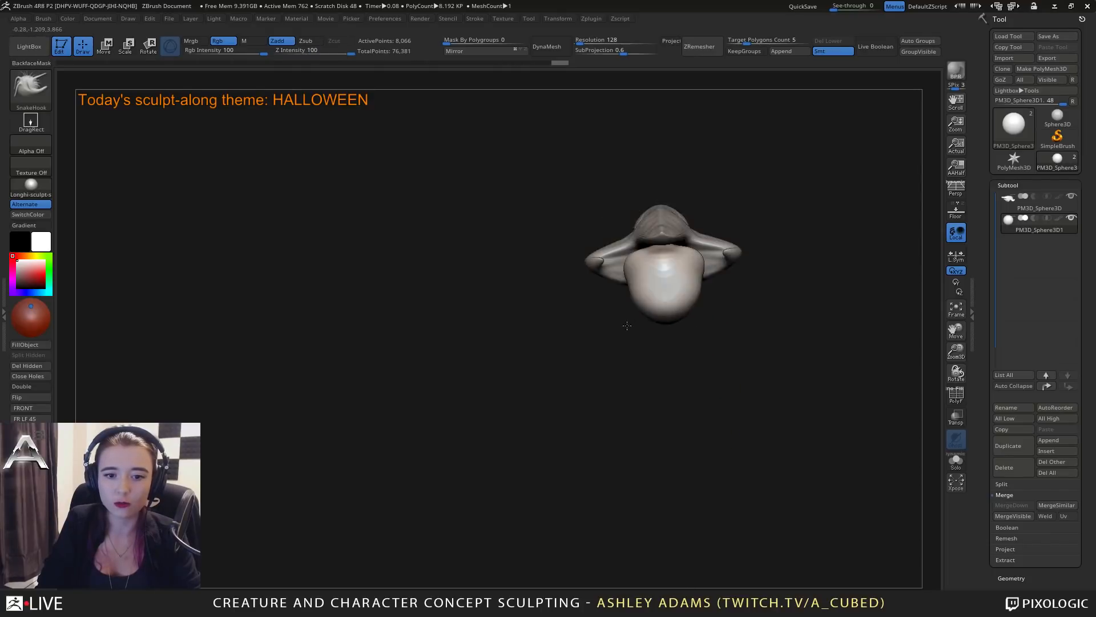
right_drag(693, 297, 678, 291)
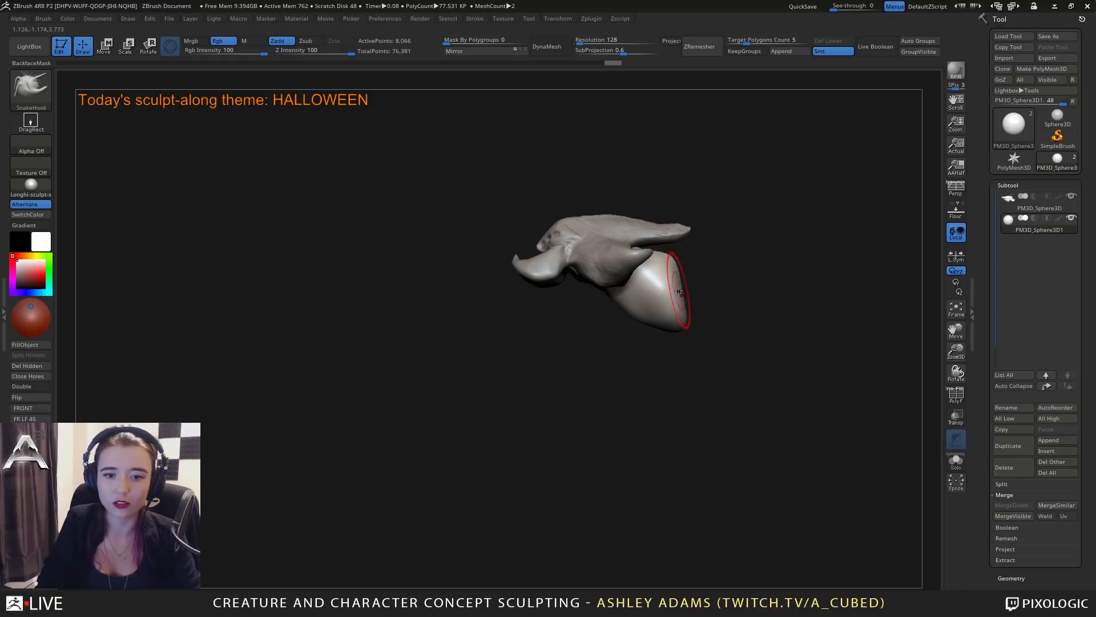
drag(684, 276, 692, 271)
mouse_move(692, 280)
right_down()
mouse_move(682, 288)
mouse_move(696, 283)
right_up()
drag(711, 280, 718, 281)
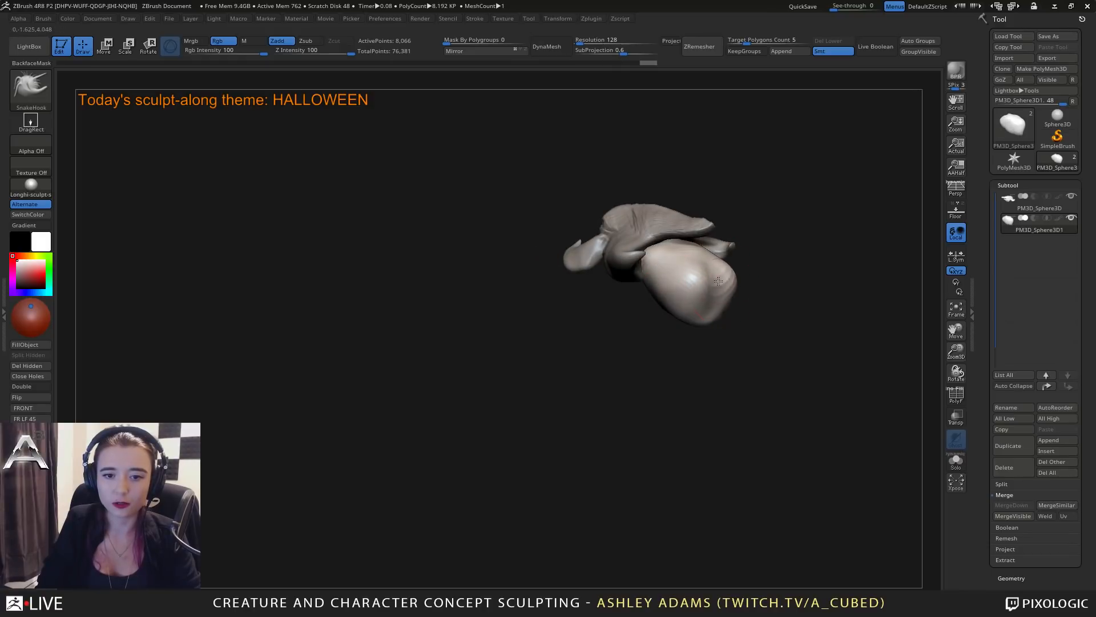
Round out the abdomen's underside and lower front with SnakeHook.
mouse_move(649, 306)
right_down()
mouse_move(649, 315)
mouse_move(614, 309)
right_up()
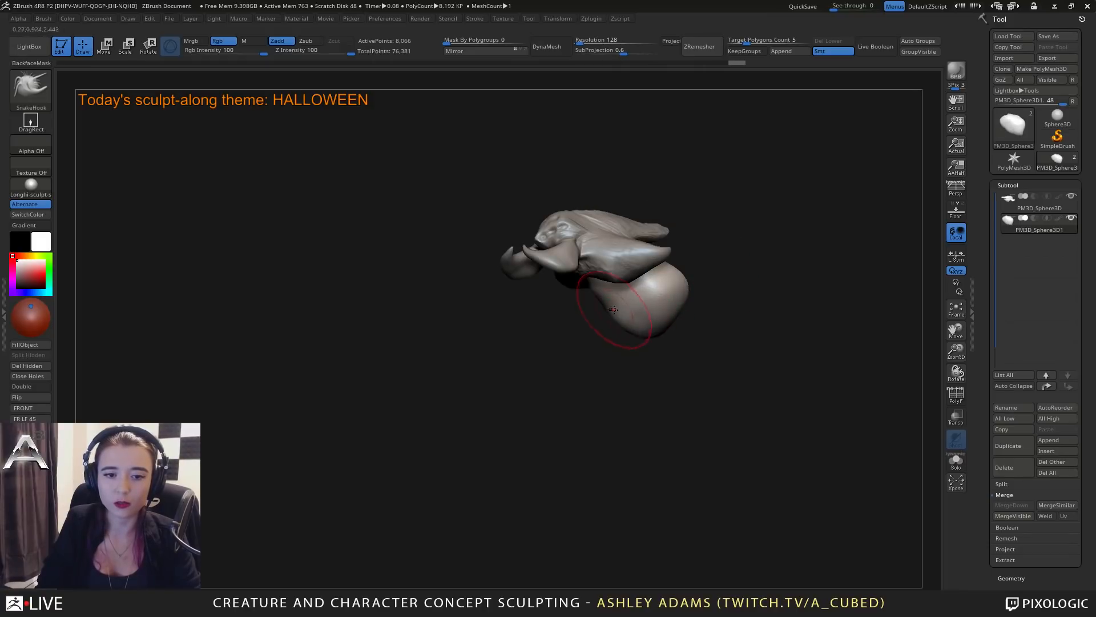
drag(610, 316, 639, 341)
mouse_move(675, 342)
right_down()
mouse_move(636, 317)
mouse_move(617, 331)
mouse_move(759, 303)
mouse_move(614, 343)
mouse_move(590, 361)
right_up()
shift+drag(590, 361, 600, 342)
mouse_move(616, 320)
right_down()
mouse_move(608, 348)
mouse_move(577, 303)
mouse_move(629, 285)
mouse_move(642, 349)
mouse_move(685, 330)
mouse_move(638, 336)
mouse_move(634, 246)
right_up()
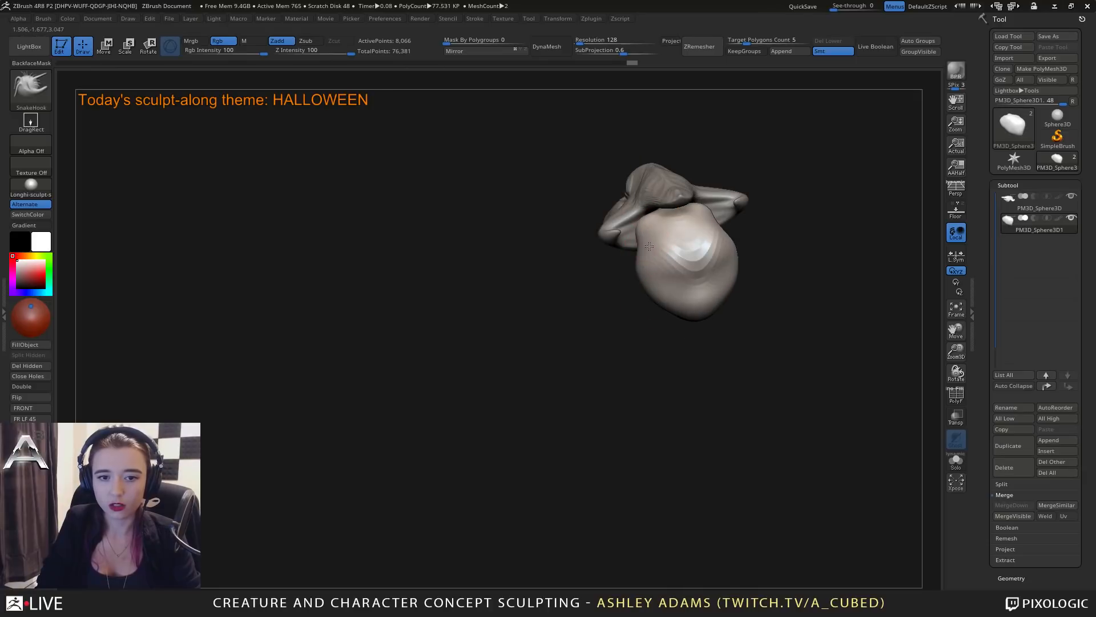
Fill out the abdomen's upper part where it meets the body beneath the back fin.
drag(628, 217, 649, 227)
right_drag(639, 201, 633, 224)
mouse_move(638, 233)
mouse_down()
mouse_move(652, 241)
mouse_move(652, 231)
mouse_up()
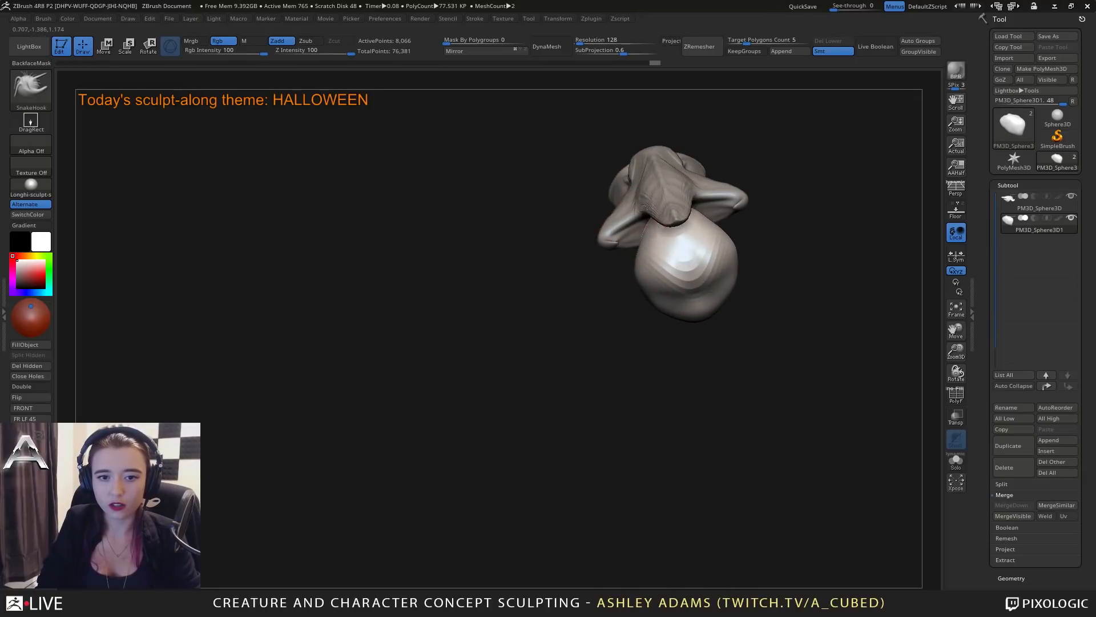
right_drag(634, 208, 658, 172)
right_click(654, 227)
drag(646, 239, 632, 251)
right_drag(634, 251, 680, 286)
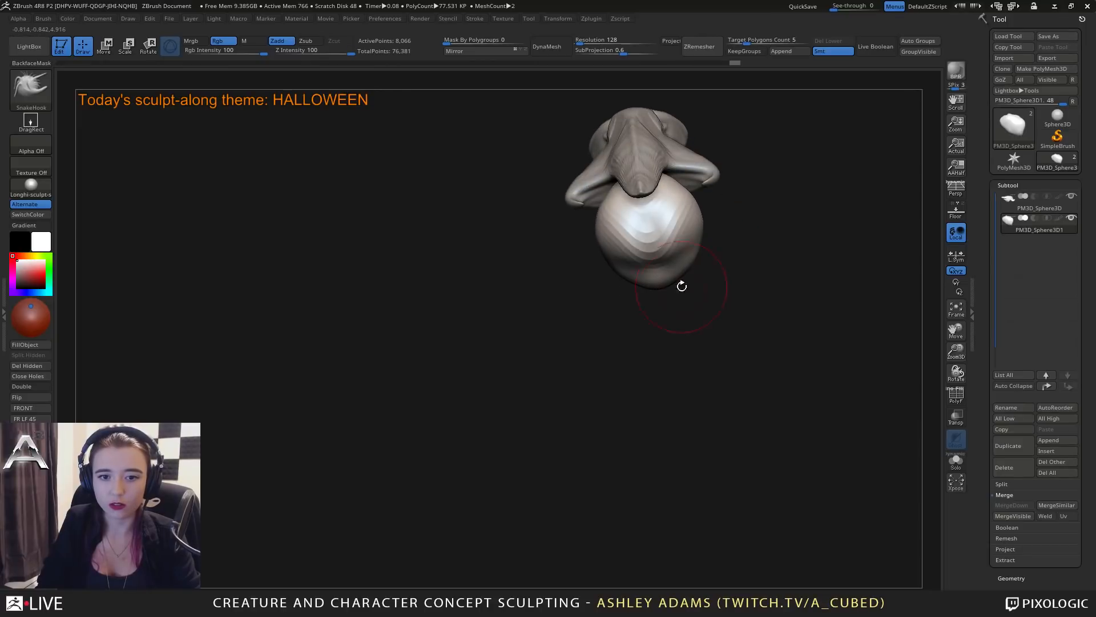
Widen the sides of the abdomen with SnakeHook from the rear.
drag(672, 270, 684, 271)
drag(685, 238, 697, 230)
drag(691, 245, 688, 268)
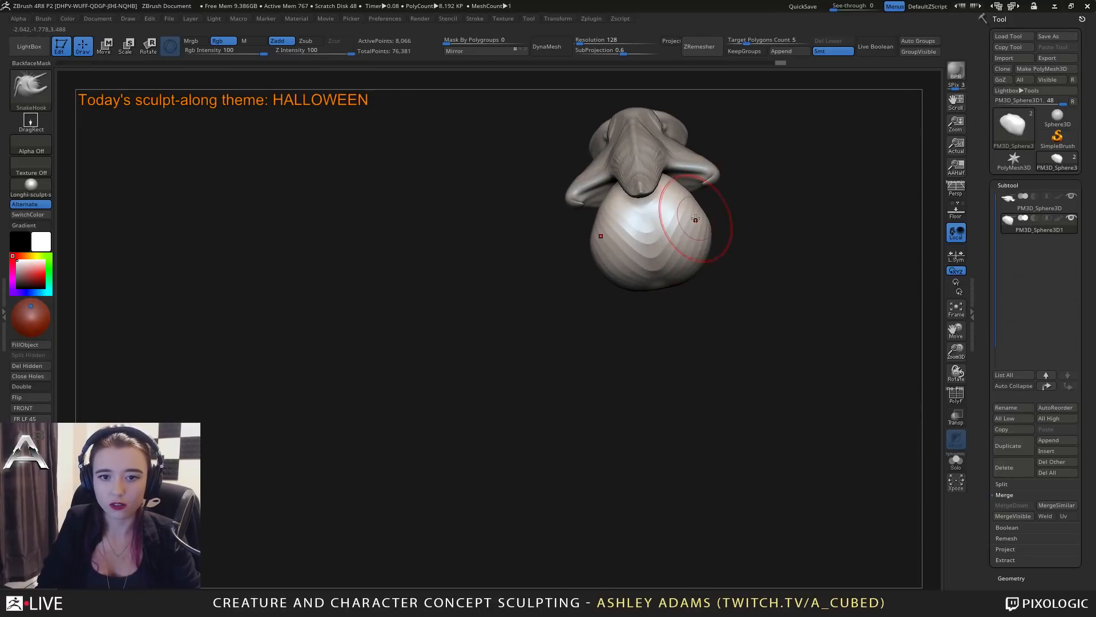
drag(691, 223, 698, 221)
mouse_move(680, 255)
right_down()
mouse_move(676, 216)
mouse_move(728, 224)
right_up()
right_click(623, 274)
Reshape the abdomen's rear and pull its lower front downward, refining the form from several angles.
click(644, 263)
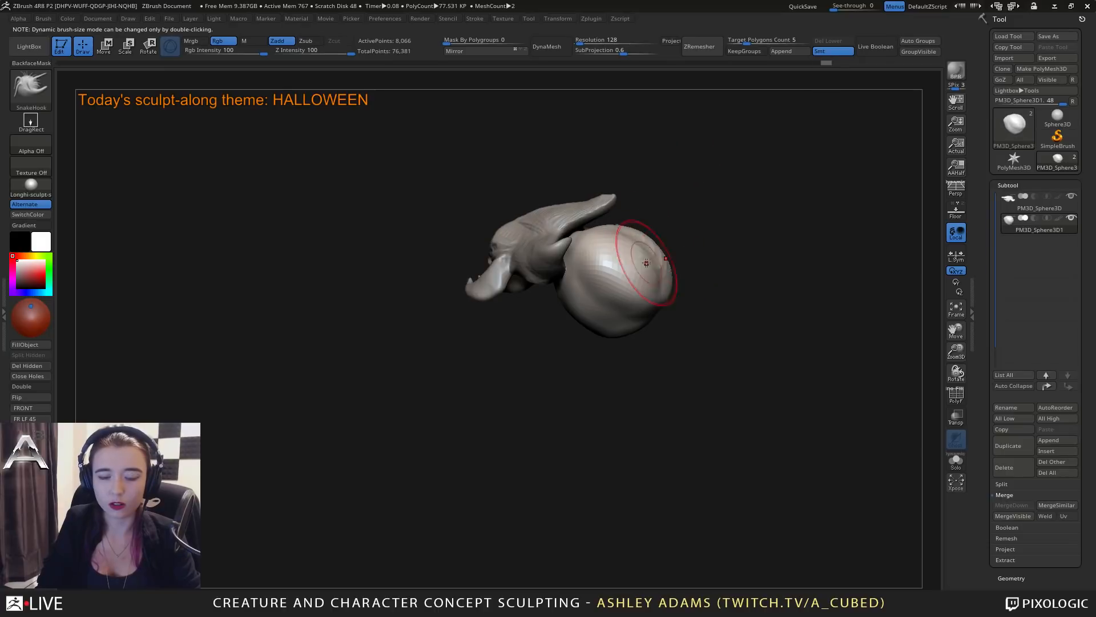
drag(646, 261, 645, 248)
mouse_move(645, 248)
right_down()
mouse_move(666, 249)
mouse_move(624, 245)
right_up()
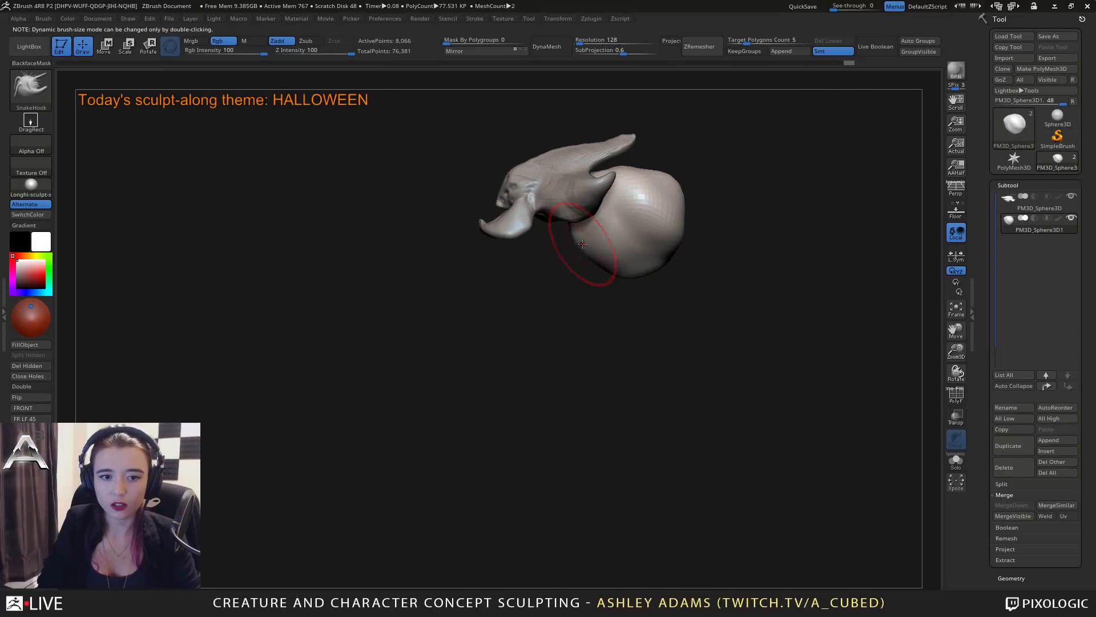
mouse_move(594, 243)
mouse_down()
mouse_move(585, 249)
mouse_move(621, 279)
mouse_move(661, 268)
mouse_move(590, 260)
mouse_move(602, 275)
mouse_up()
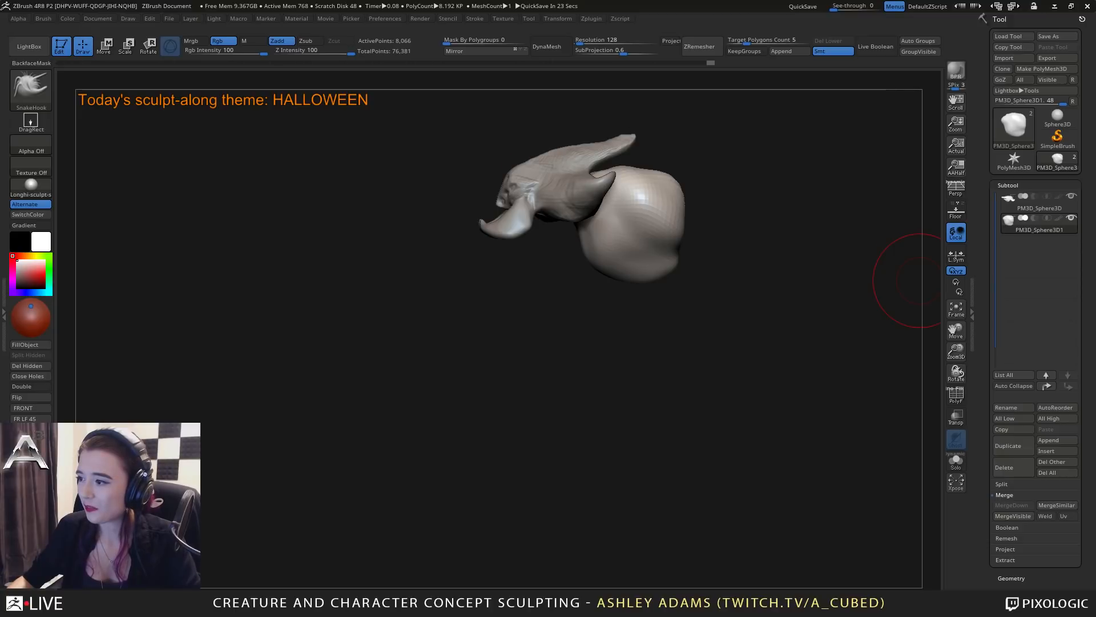
drag(620, 342, 726, 345)
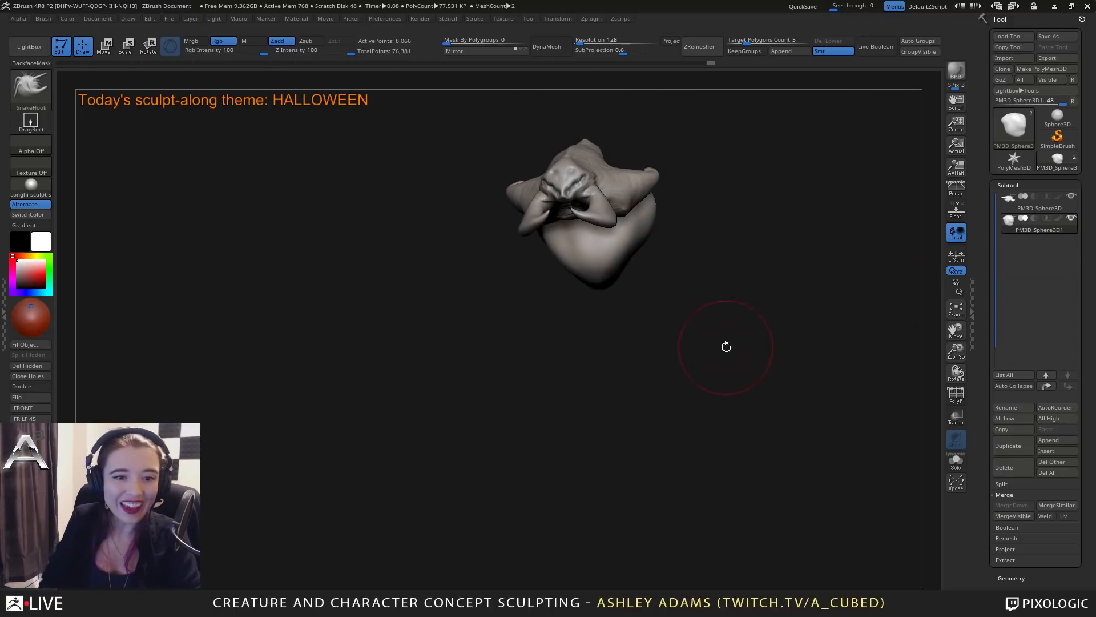
mouse_move(731, 266)
alt+mouse_down()
mouse_move(695, 337)
mouse_move(613, 313)
alt+mouse_up()
mouse_move(621, 312)
right_down()
mouse_move(583, 321)
mouse_move(655, 313)
mouse_move(568, 304)
mouse_move(594, 325)
mouse_move(596, 306)
mouse_move(656, 252)
mouse_move(695, 307)
right_up()
right_click(614, 318)
Turn on Transpose All Selected Subtools, scale the body and abdomen down together with the gizmo, and return to draw mode.
key(w)
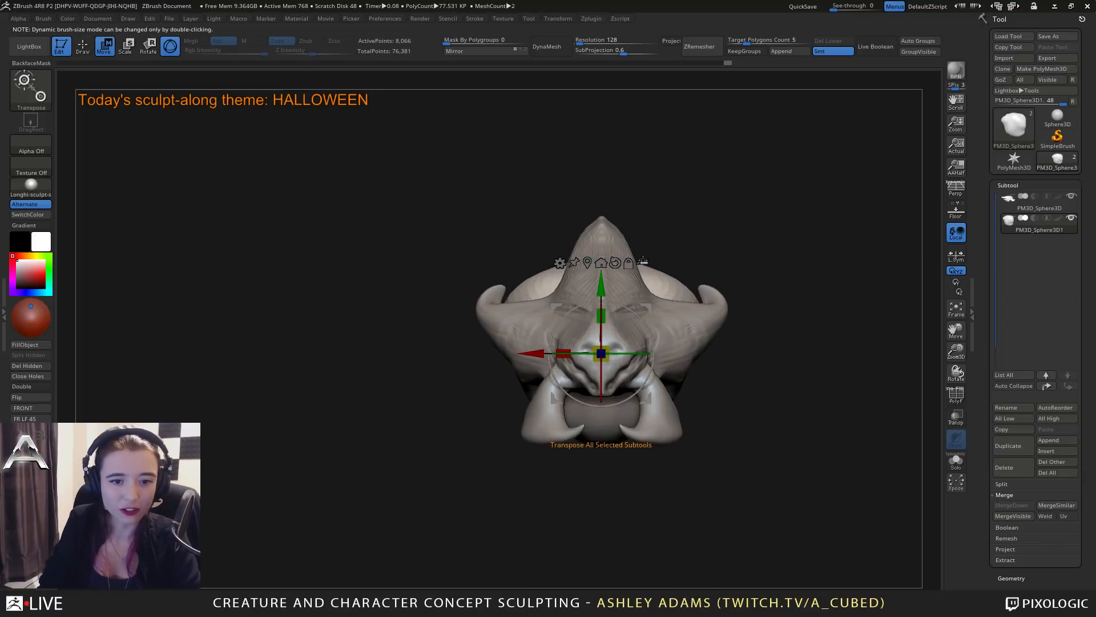
drag(606, 349, 463, 307)
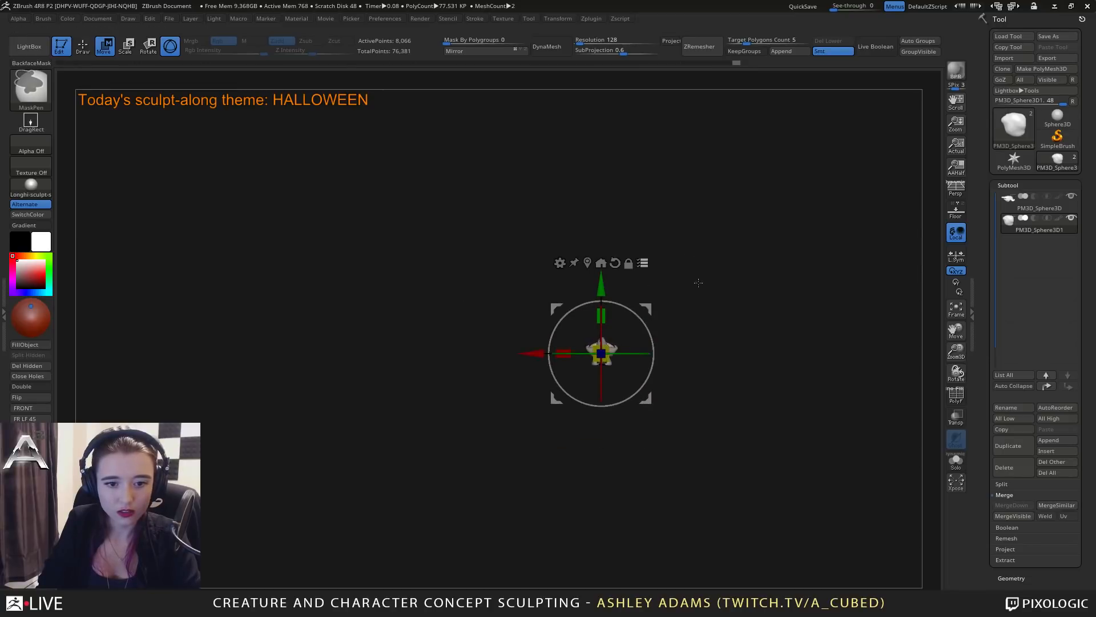
key(ctrl+z)
key(q)
right_drag(642, 301, 618, 352)
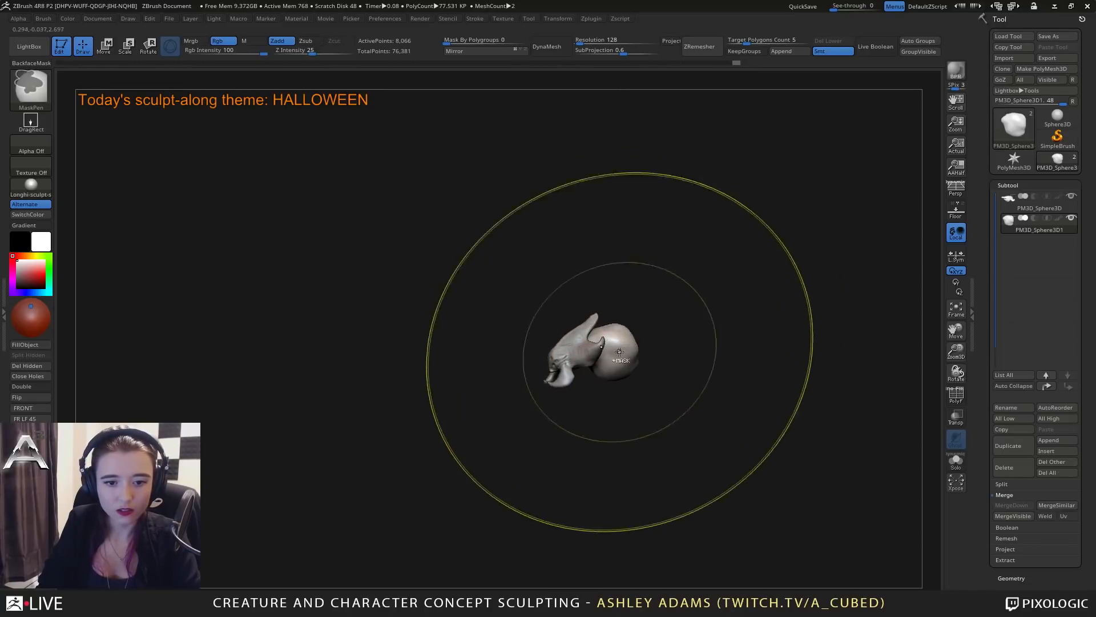
Reshape the abdomen's top and rear with SnakeHook, pulling its upper edge and back outward from several angles.
key(space)
drag(609, 348, 583, 351)
mouse_move(605, 389)
ctrl+right_down()
mouse_move(628, 459)
mouse_move(615, 401)
mouse_move(594, 396)
ctrl+right_up()
mouse_move(604, 350)
mouse_down()
mouse_move(579, 382)
mouse_move(564, 381)
mouse_up()
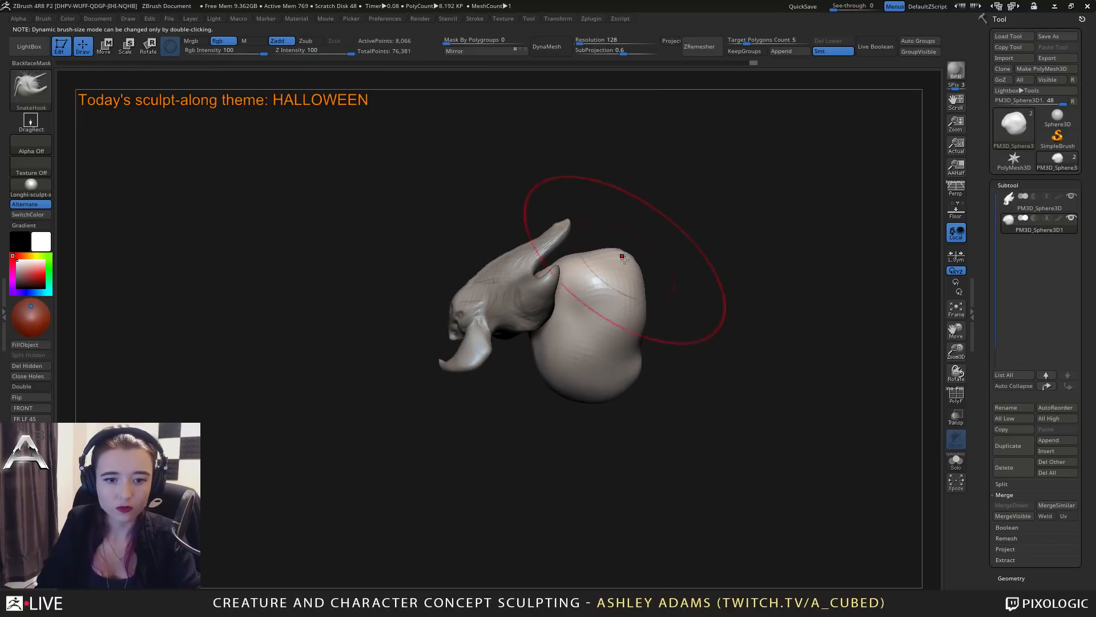
mouse_move(622, 254)
mouse_down()
mouse_move(653, 304)
mouse_move(644, 259)
mouse_up()
mouse_move(638, 374)
mouse_down()
mouse_move(648, 362)
mouse_move(633, 339)
mouse_up()
drag(656, 272, 650, 277)
right_drag(634, 319, 631, 365)
drag(639, 228, 650, 238)
Select the abdomen subtool and delete it, confirming the non-undoable operation.
mouse_move(1033, 203)
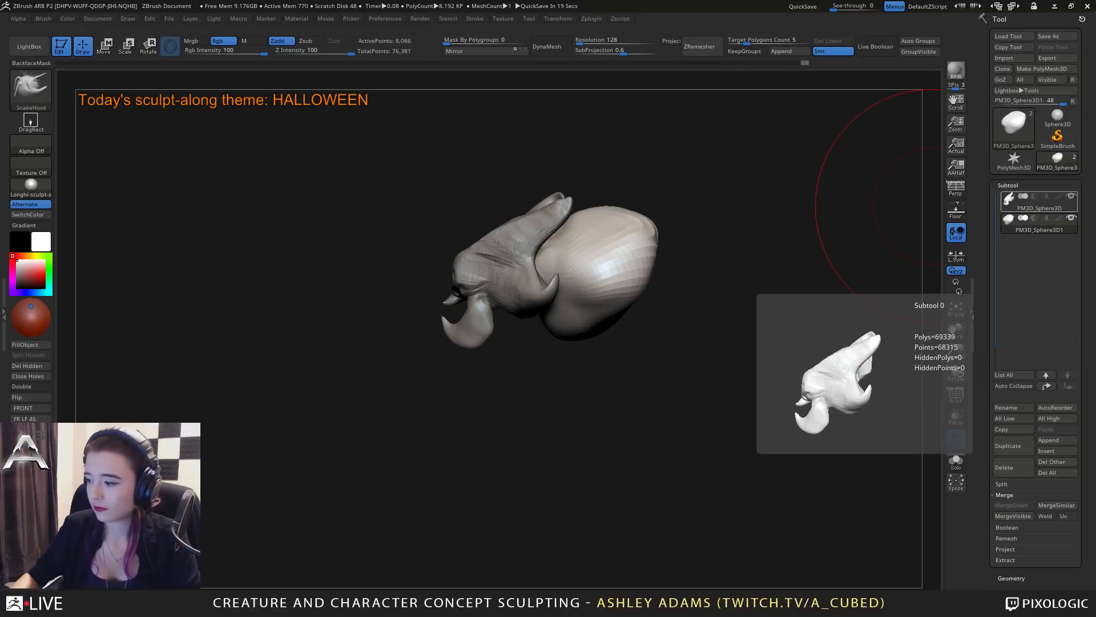
drag(671, 246, 677, 342)
alt+click(532, 298)
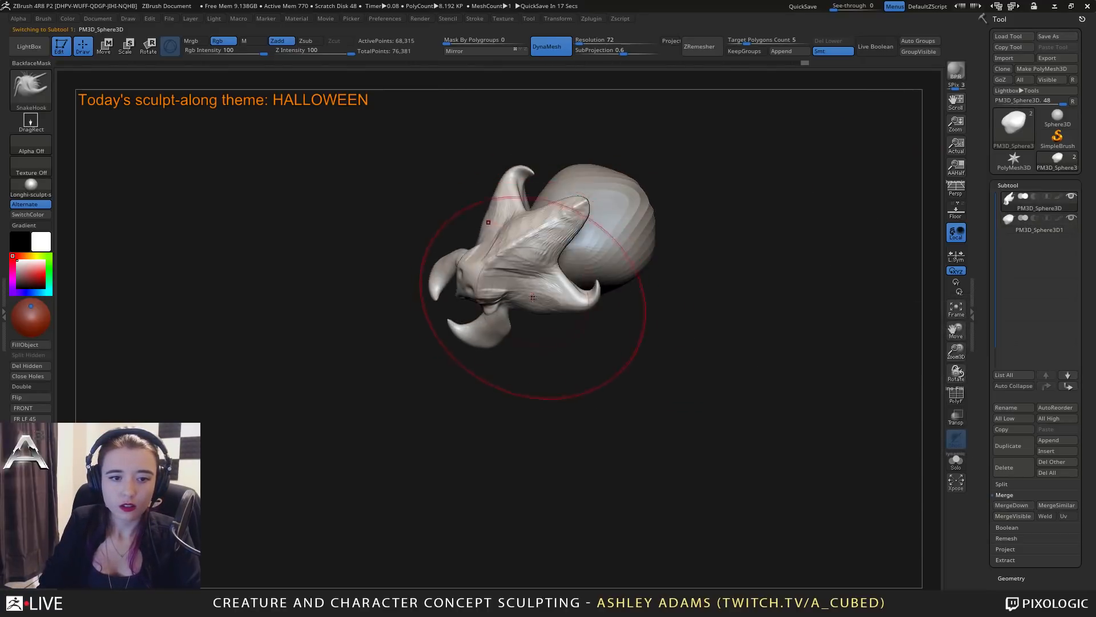
right_drag(532, 298, 535, 263)
right_click(519, 265)
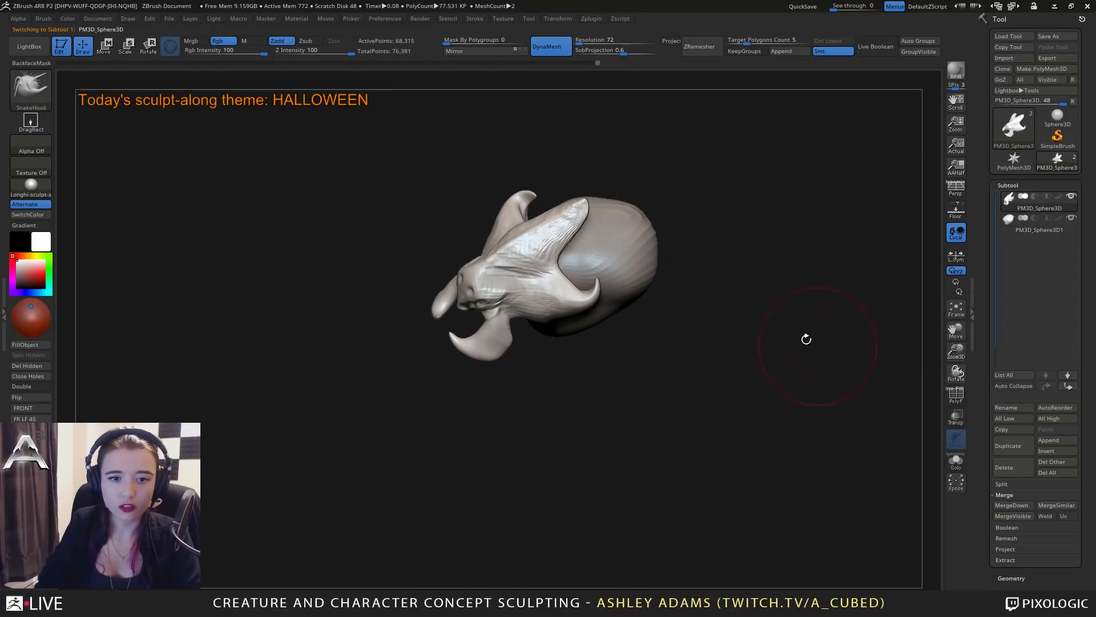
alt+click(631, 251)
click(1015, 465)
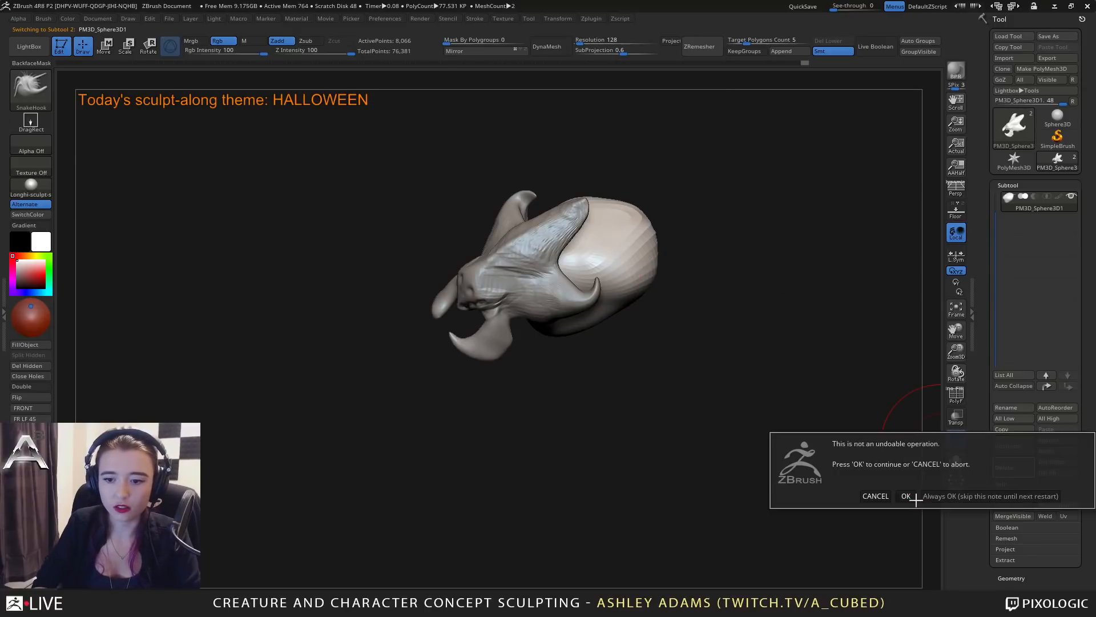
click(910, 497)
Mask the head and pincers with MaskLasso and separate them from the body with Split Masked Points.
mouse_move(656, 384)
right_down()
mouse_move(563, 318)
mouse_move(495, 208)
mouse_move(495, 224)
right_up()
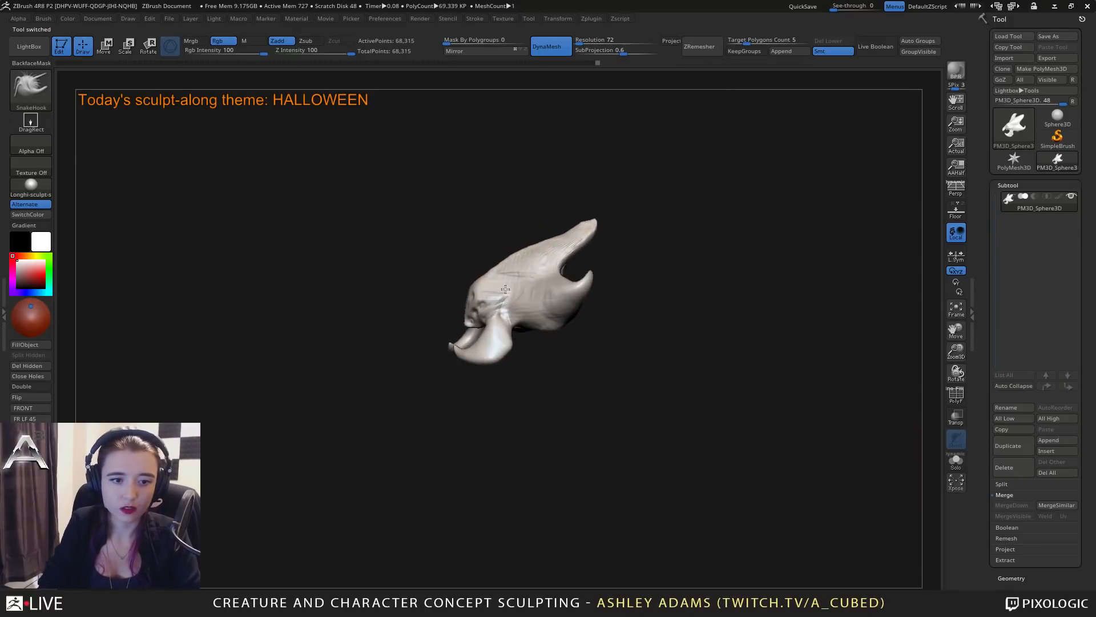
ctrl+click(32, 90)
ctrl+click(220, 148)
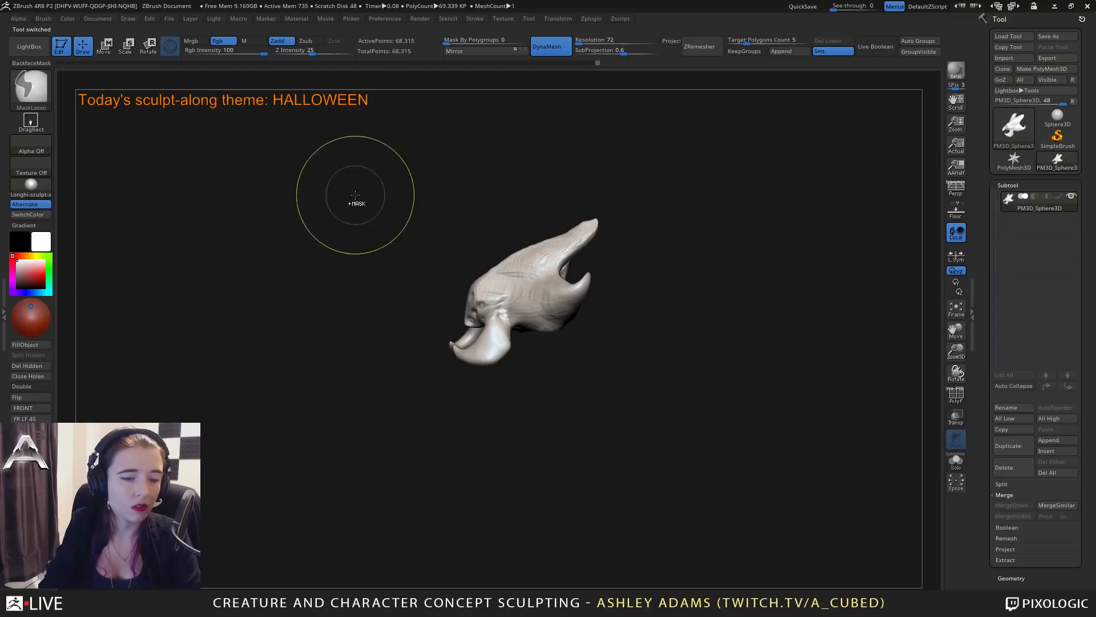
right_drag(377, 220, 440, 274)
mouse_move(468, 247)
ctrl+mouse_down()
mouse_move(443, 275)
mouse_move(527, 353)
mouse_move(520, 277)
mouse_move(471, 249)
ctrl+mouse_up()
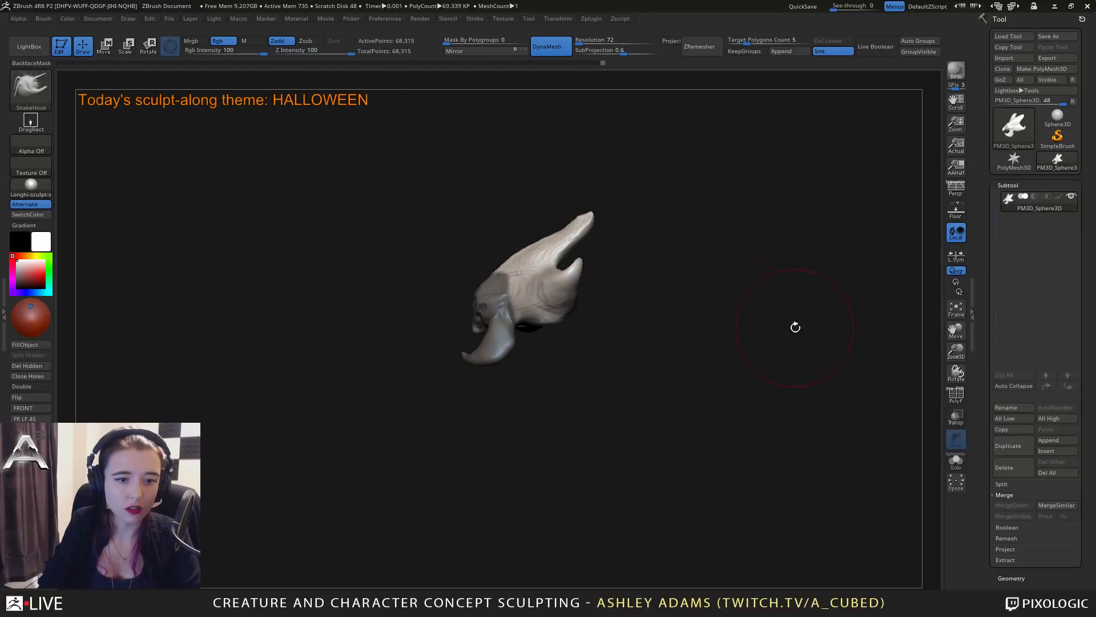
click(1002, 484)
click(1016, 536)
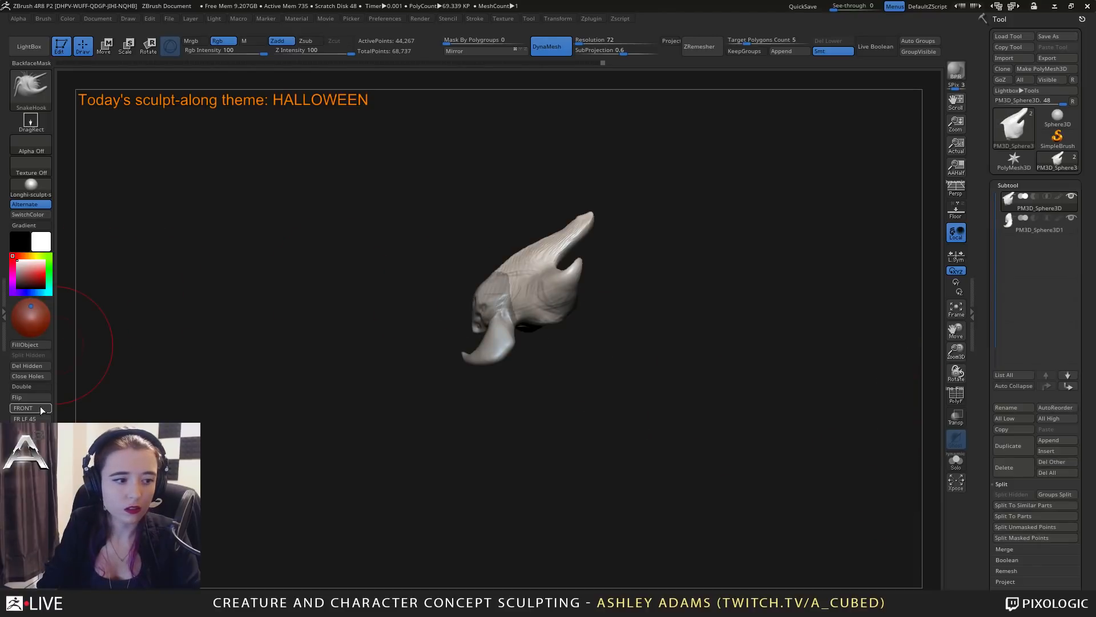
Close the open holes on both the body subtool and the split-off head subtool.
click(32, 378)
alt+click(498, 311)
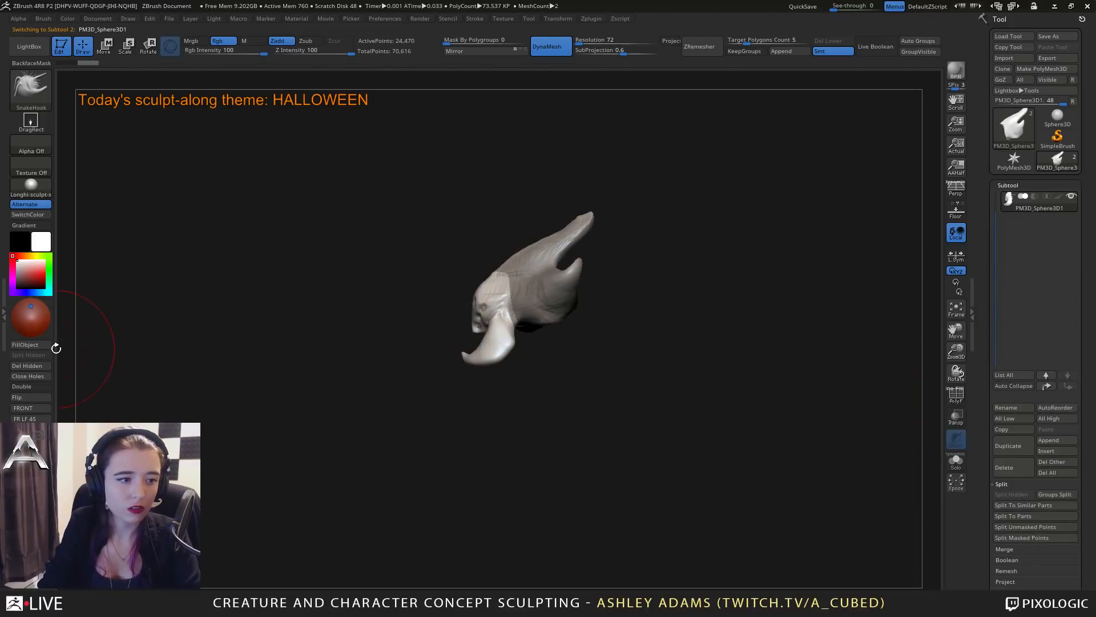
click(37, 378)
alt+click(580, 283)
drag(414, 276, 498, 276)
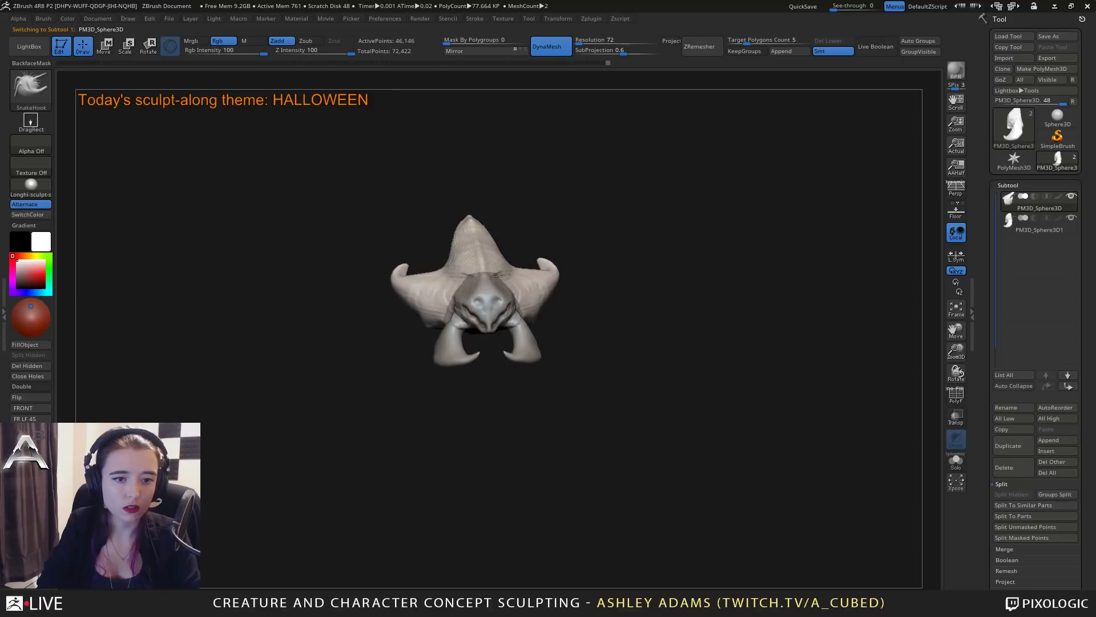
key(space)
alt+click(490, 294)
right_drag(485, 286, 526, 278)
key(space)
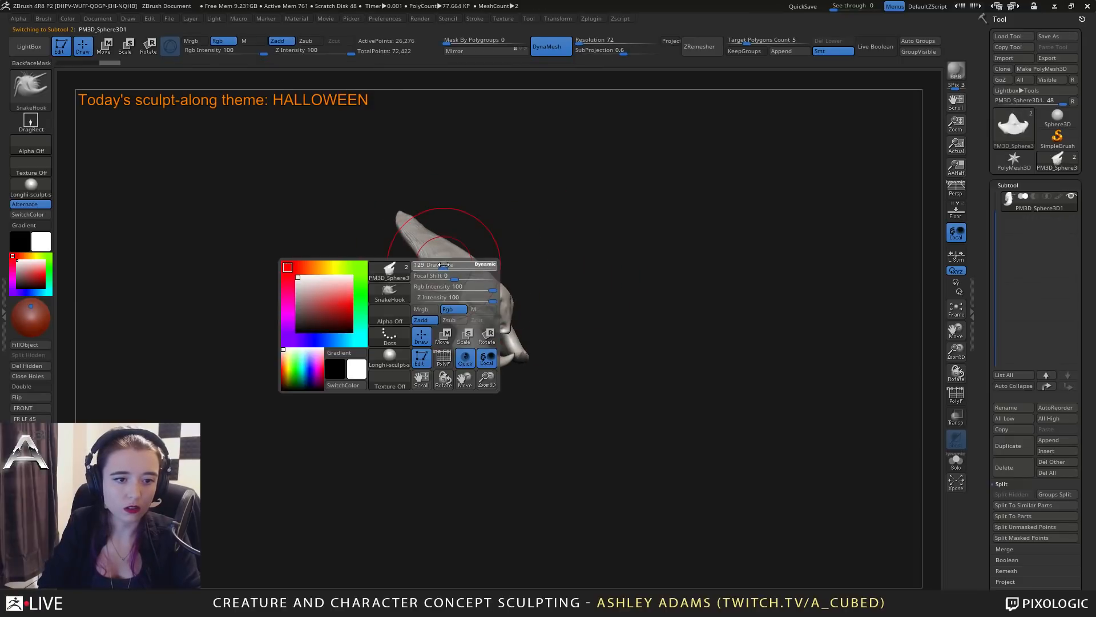
alt+click(455, 266)
right_drag(455, 267, 470, 278)
Turn off Transpose All Selected Subtools, move only the body backward away from the head along Z, and return to draw mode.
key(w)
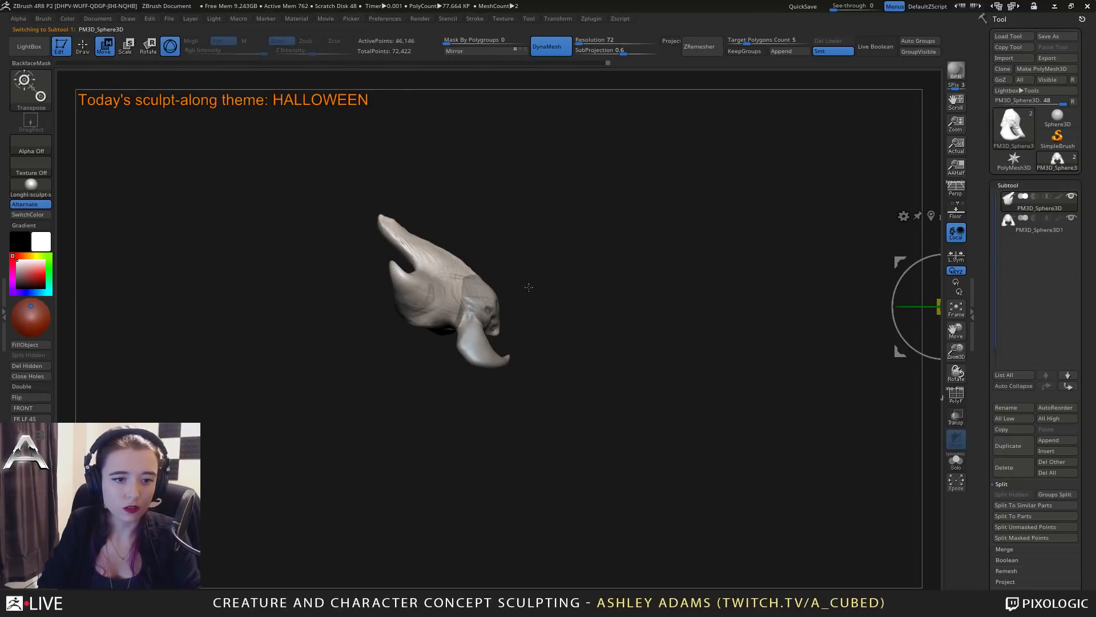
click(929, 215)
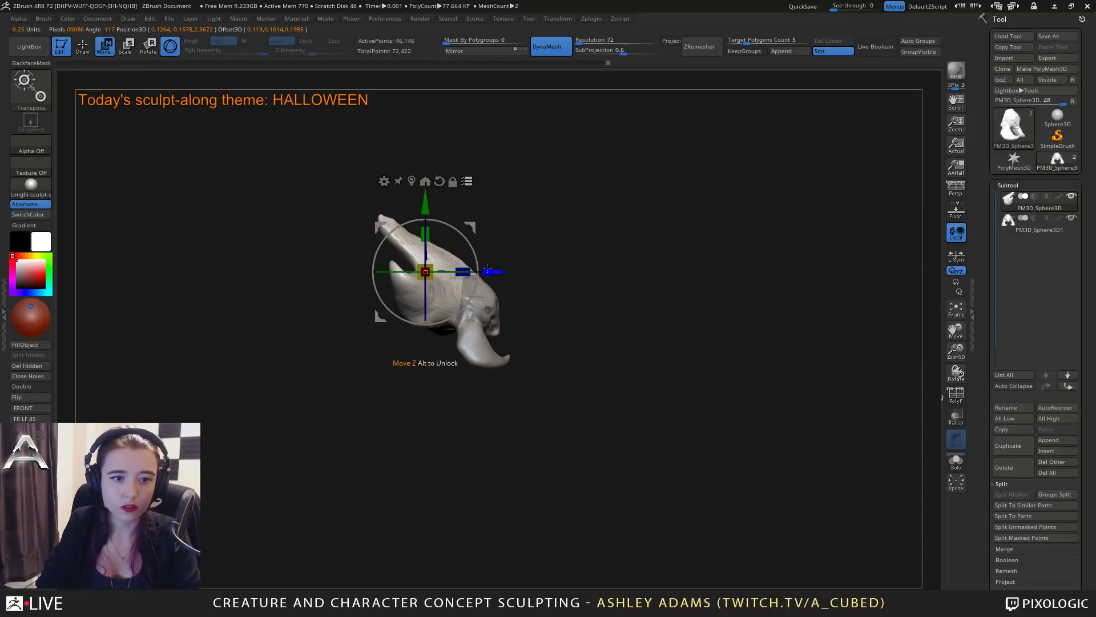
drag(493, 271, 406, 258)
key(ctrl+z)
click(468, 181)
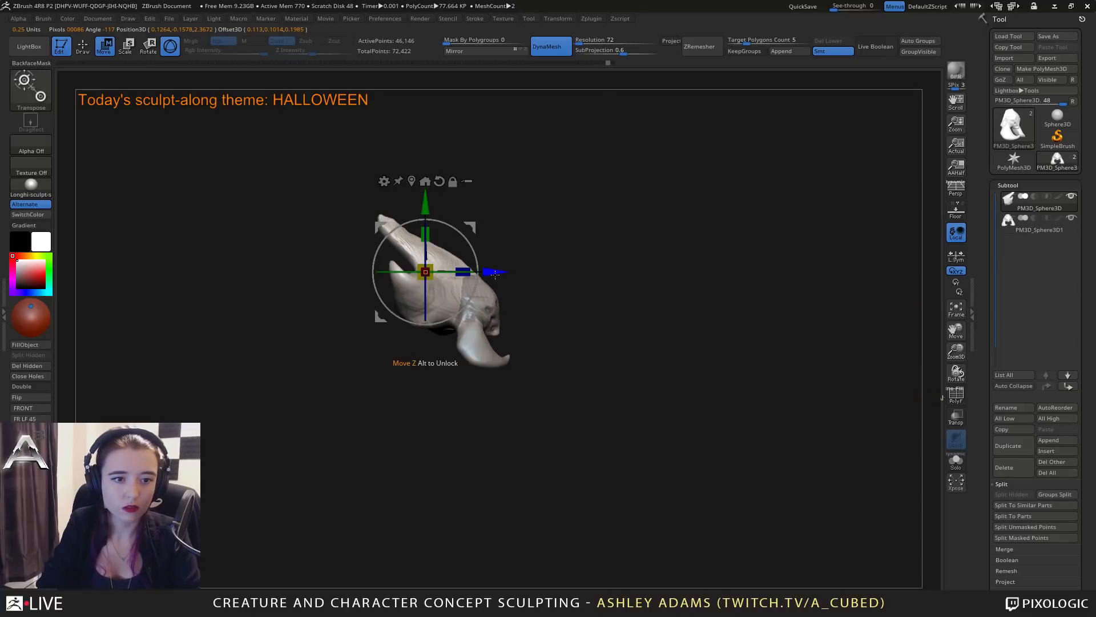
mouse_move(493, 271)
mouse_down()
mouse_move(397, 245)
mouse_move(415, 274)
mouse_up()
drag(436, 213, 519, 271)
drag(476, 274, 476, 275)
key(q)
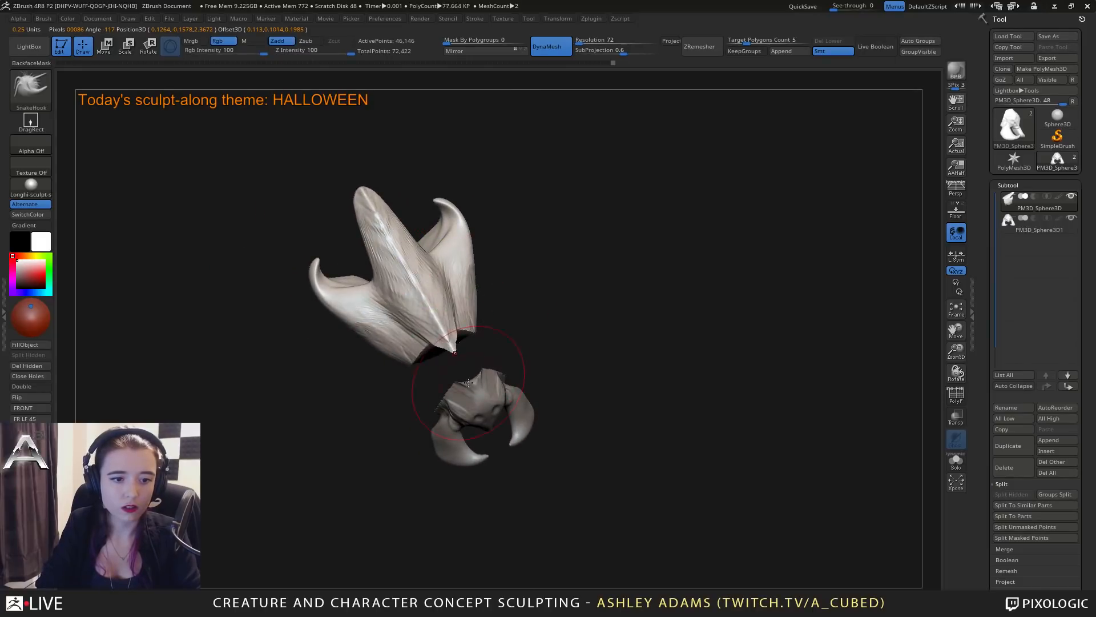
Select the head subtool and pull its rear crown out toward the body with a smaller SnakeHook brush.
alt+click(459, 390)
right_drag(434, 405, 433, 406)
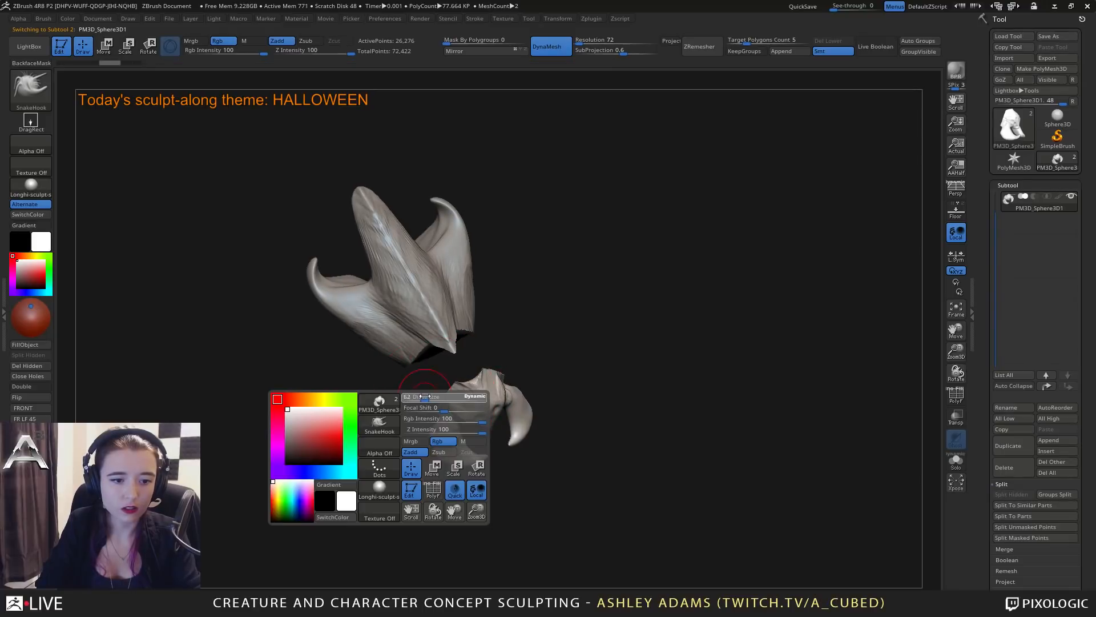
drag(438, 407, 435, 396)
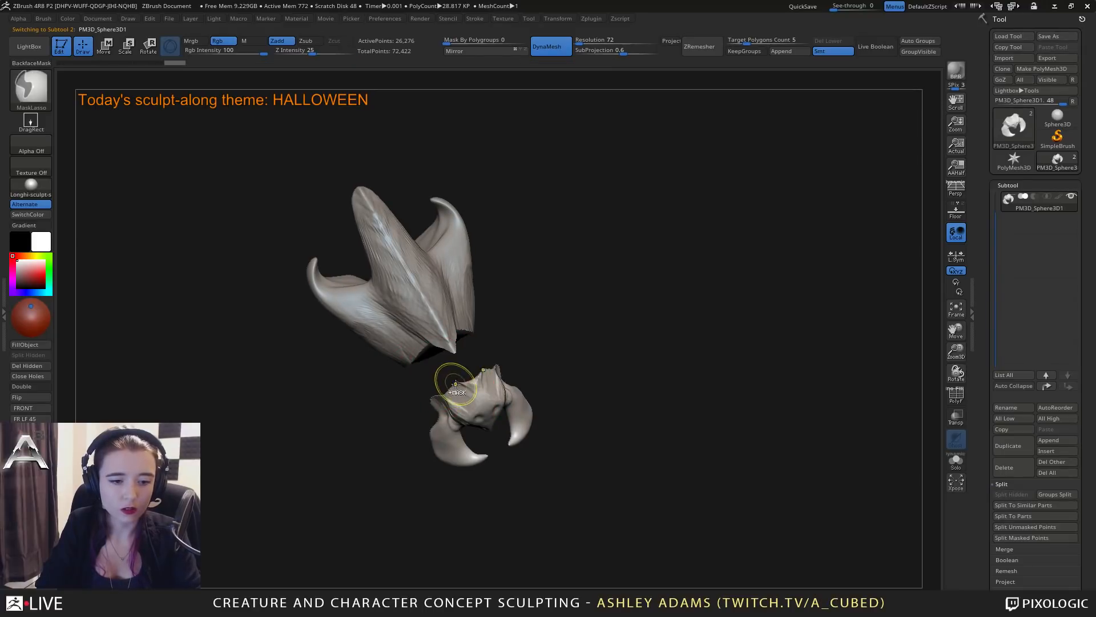
mouse_move(451, 379)
right_down()
mouse_move(437, 392)
mouse_move(450, 336)
mouse_move(499, 345)
right_up()
right_click(447, 378)
right_click(450, 335)
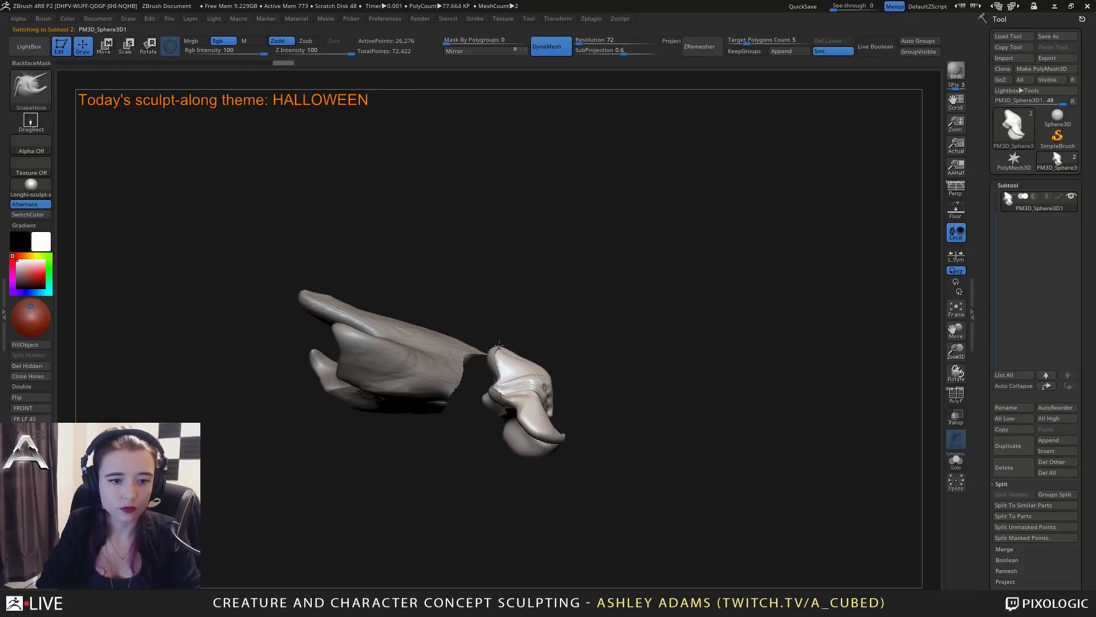
right_click(496, 409)
drag(495, 407, 482, 409)
right_click(477, 400)
right_drag(482, 411, 465, 400)
Shape the back and sides of the head into a narrower, rounded form viewed from above.
shift+drag(486, 382, 492, 393)
right_drag(492, 393, 474, 396)
right_click(472, 394)
drag(475, 391, 458, 379)
right_drag(473, 368, 464, 397)
drag(462, 399, 457, 397)
right_drag(485, 374, 528, 381)
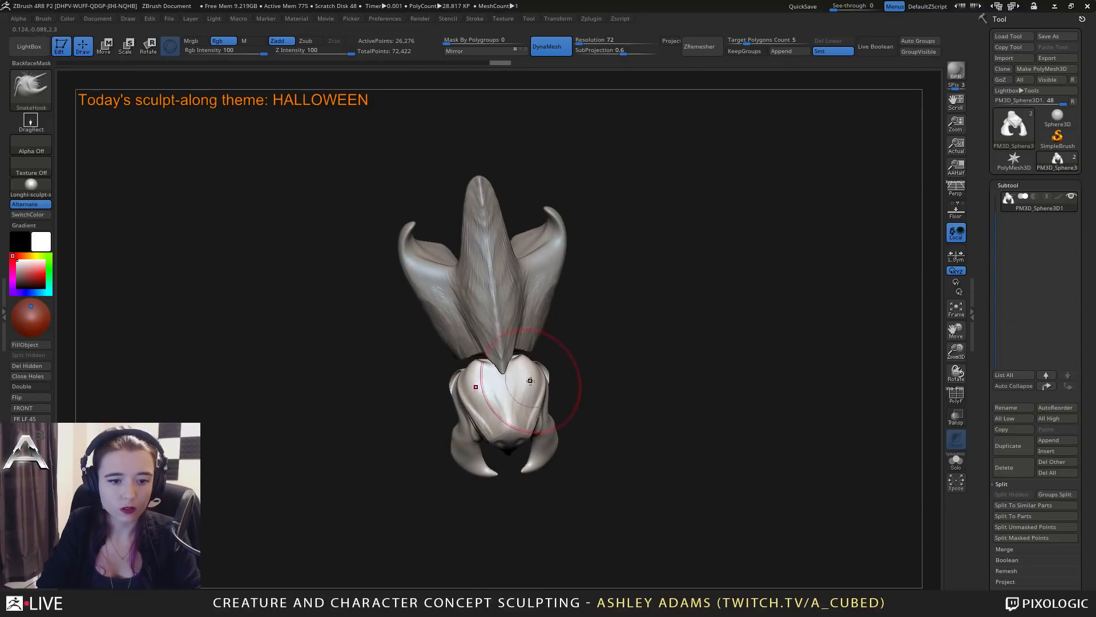
drag(530, 380, 535, 379)
right_drag(558, 365, 551, 366)
mouse_move(530, 359)
mouse_down()
mouse_move(515, 357)
mouse_move(526, 364)
mouse_up()
Select the body subtool and widen its central ridge and flanks outward with a large SnakeHook brush.
alt+click(532, 342)
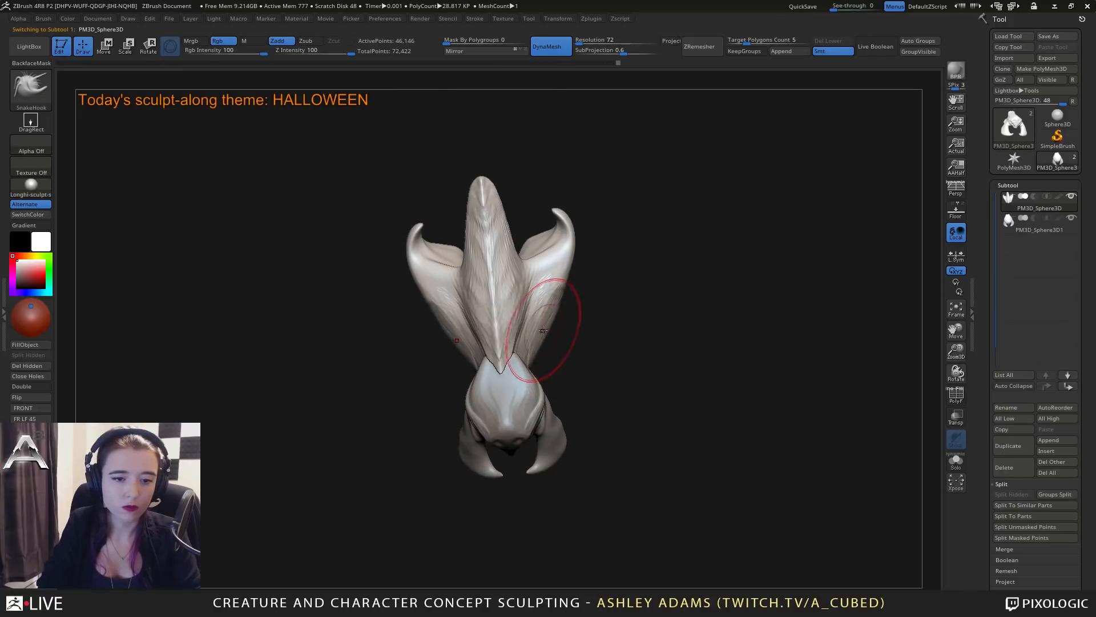
key(space)
drag(540, 323, 546, 323)
drag(579, 315, 564, 357)
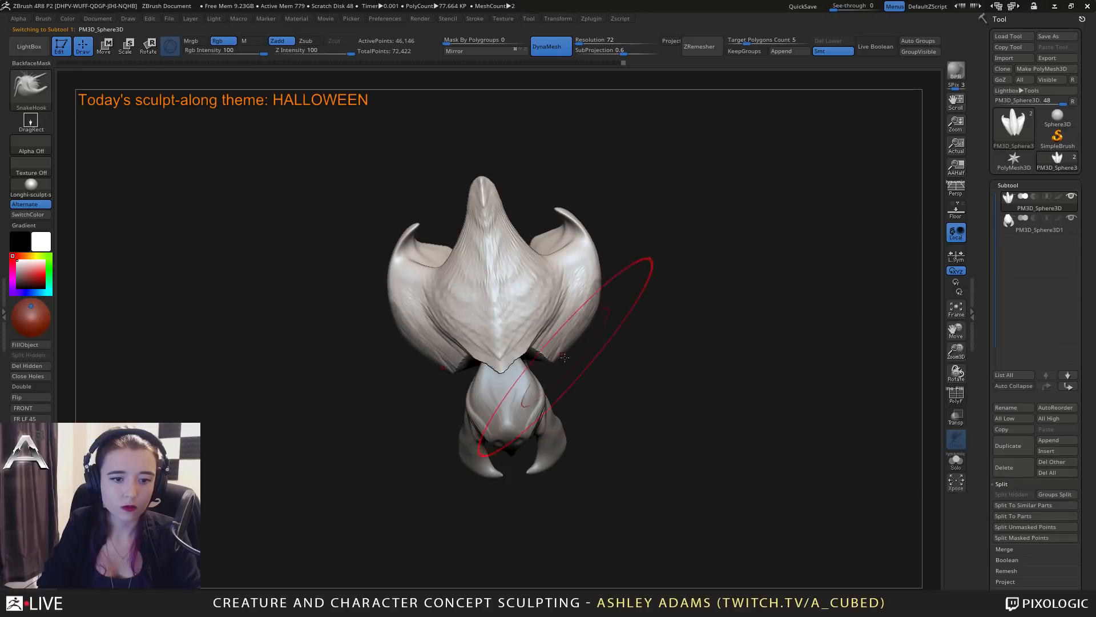
mouse_move(548, 394)
right_down()
mouse_move(556, 340)
mouse_move(603, 335)
right_up()
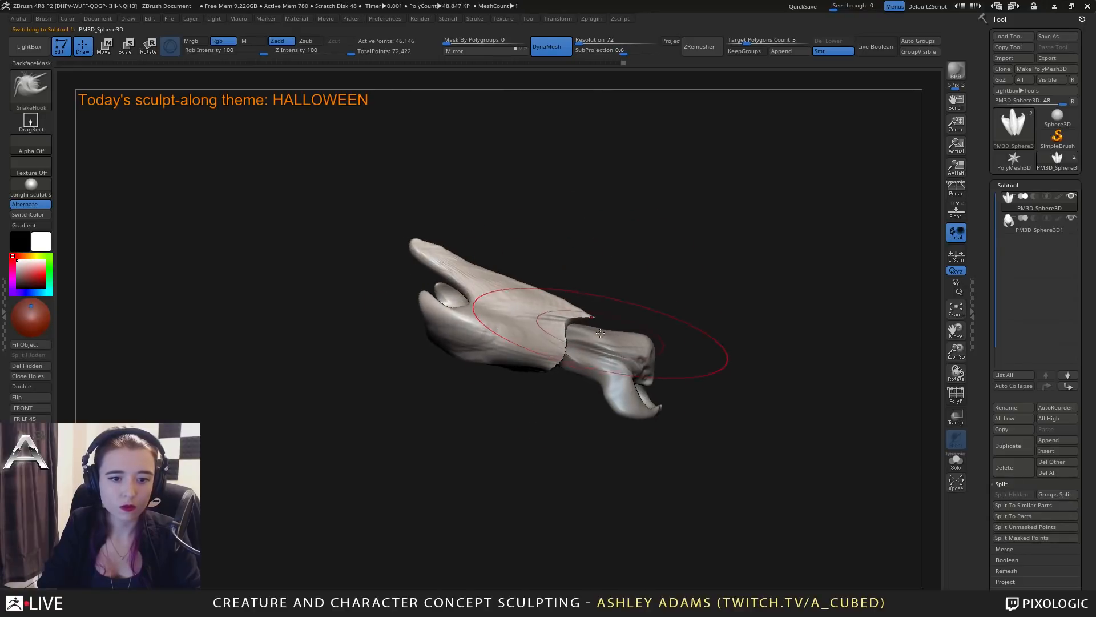
Select the head subtool and raise the back of its crown into a dome with SnakeHook.
key(space)
alt+click(588, 325)
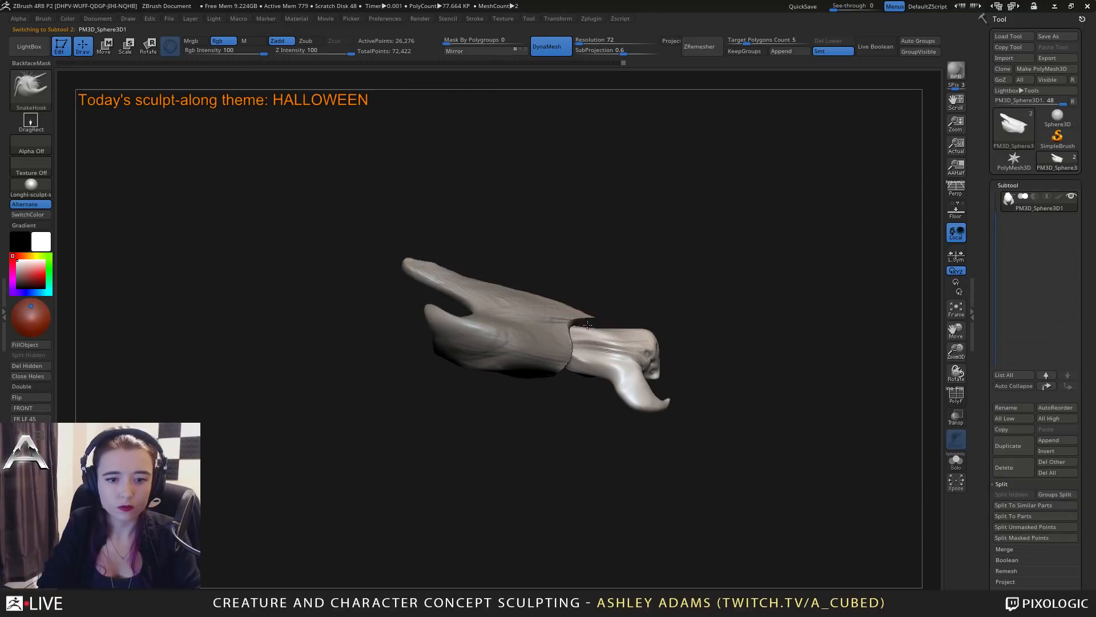
key(space)
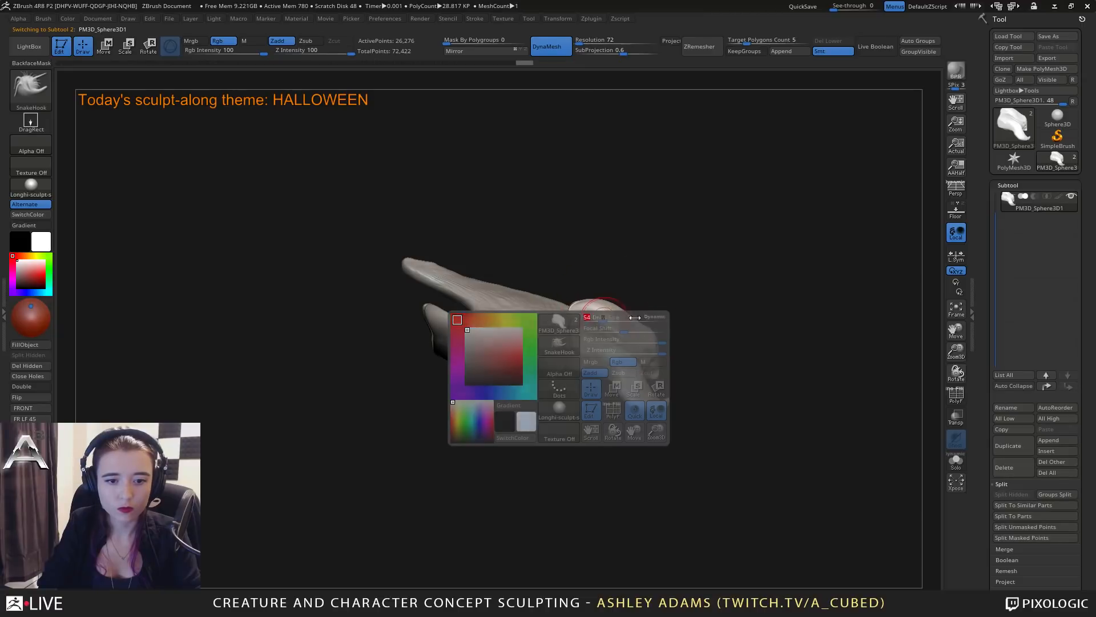
key(space)
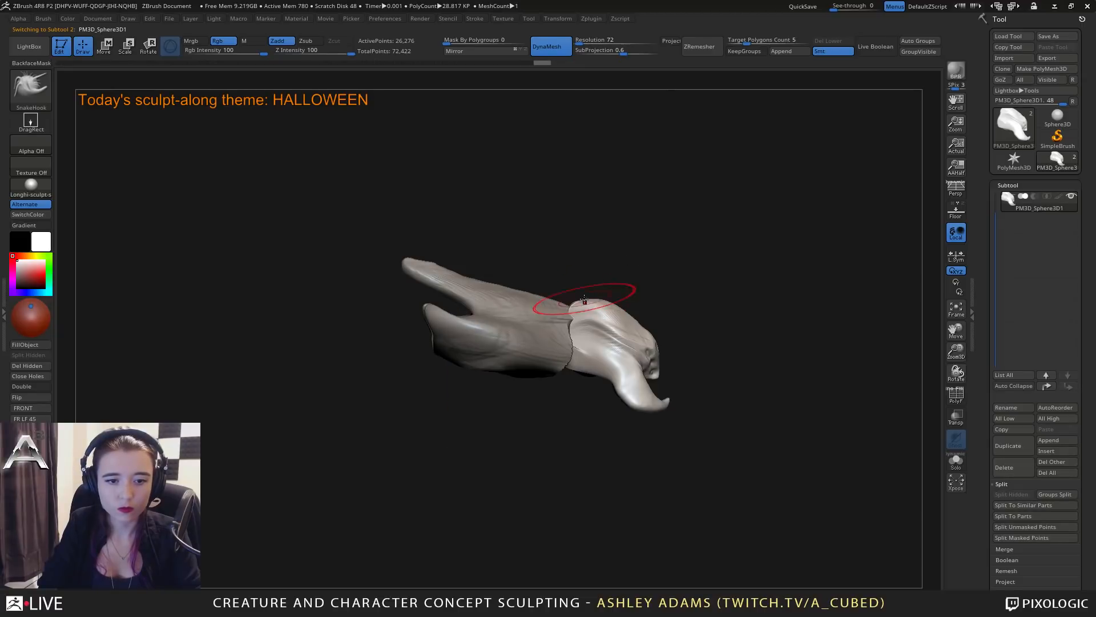
Select the body subtool, raise its back fin and stretch the fin and side spikes backward with SnakeHook.
key(space)
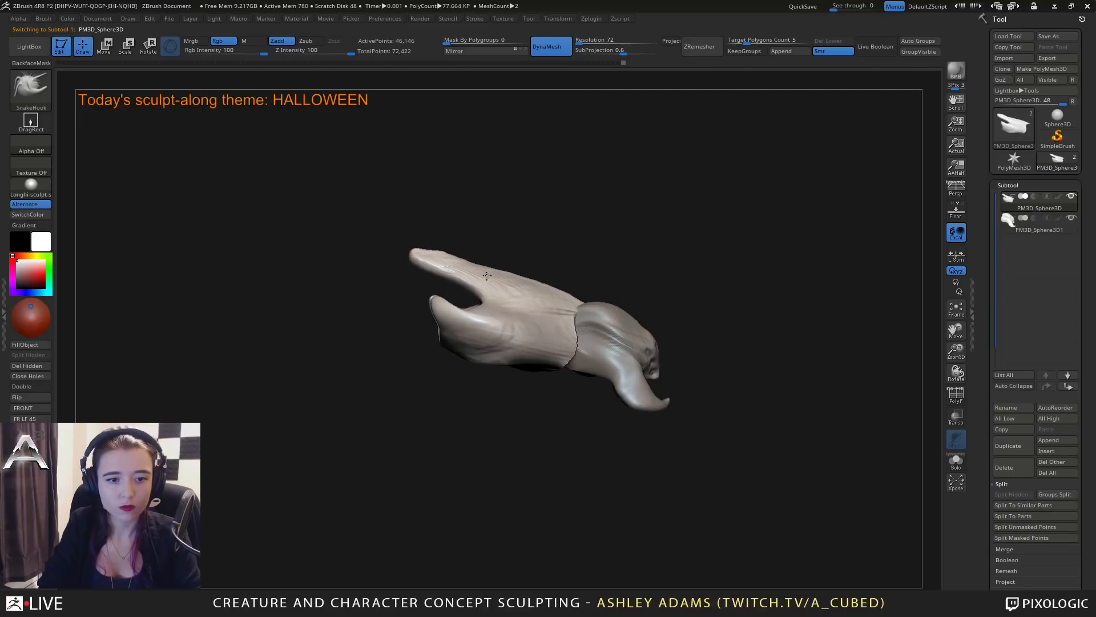
alt+click(489, 263)
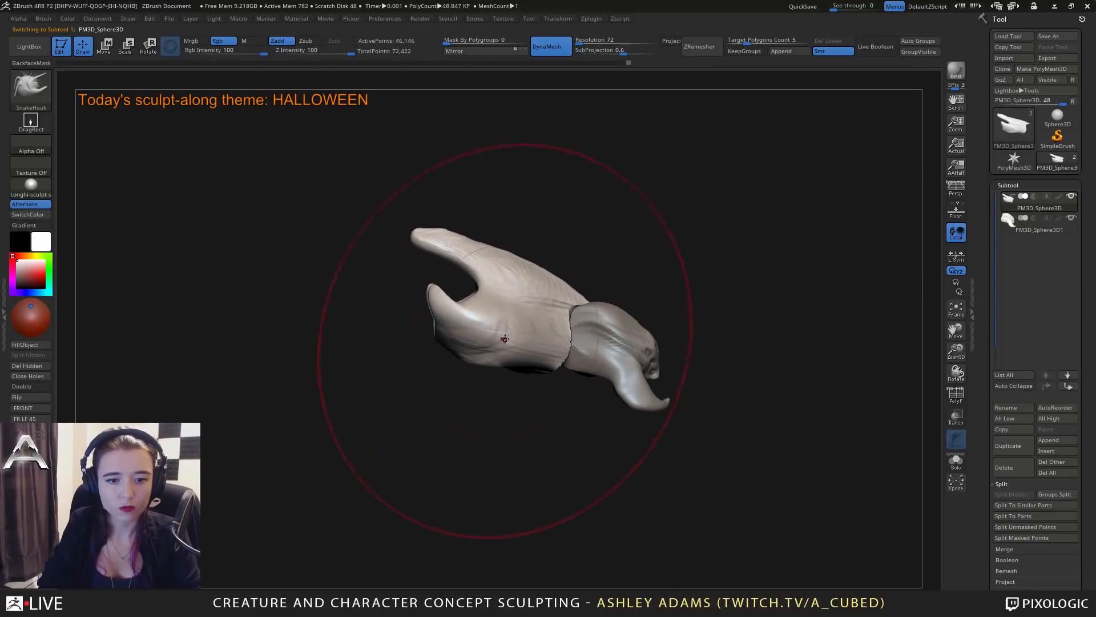
key(space)
drag(486, 297, 403, 294)
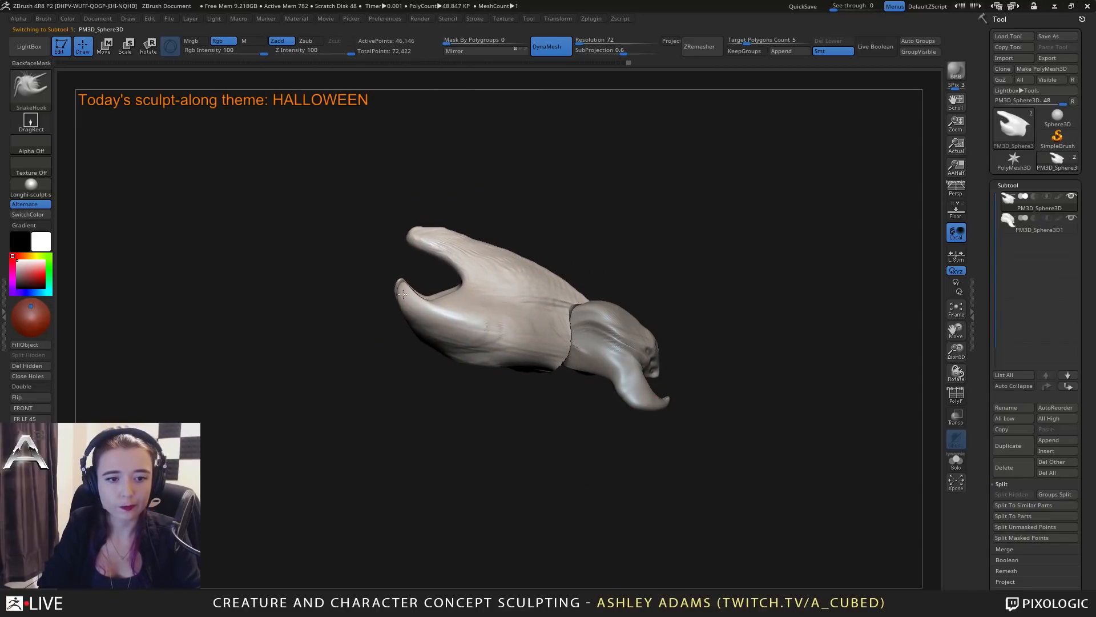
drag(412, 231, 358, 227)
Reduce the SnakeHook brush size and pull the body's underside inward between the side spikes.
drag(571, 428, 419, 425)
mouse_move(472, 345)
alt+right_down()
mouse_move(551, 339)
mouse_move(543, 314)
alt+right_up()
key(space)
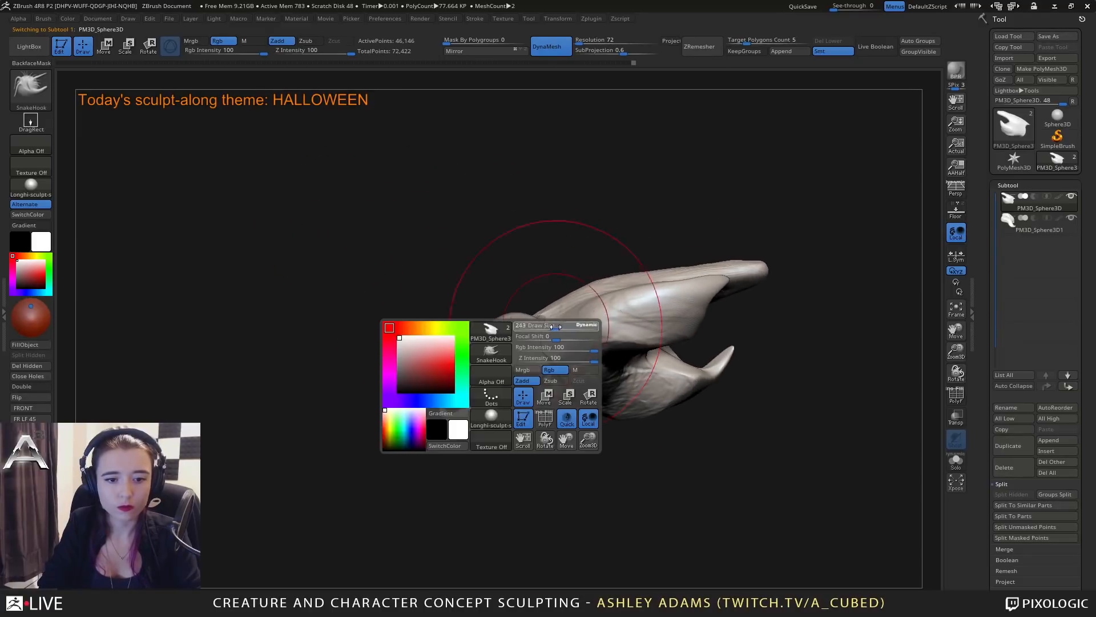
drag(556, 327, 542, 327)
mouse_move(542, 348)
alt+right_down()
mouse_move(542, 296)
mouse_move(628, 269)
alt+right_up()
key(space)
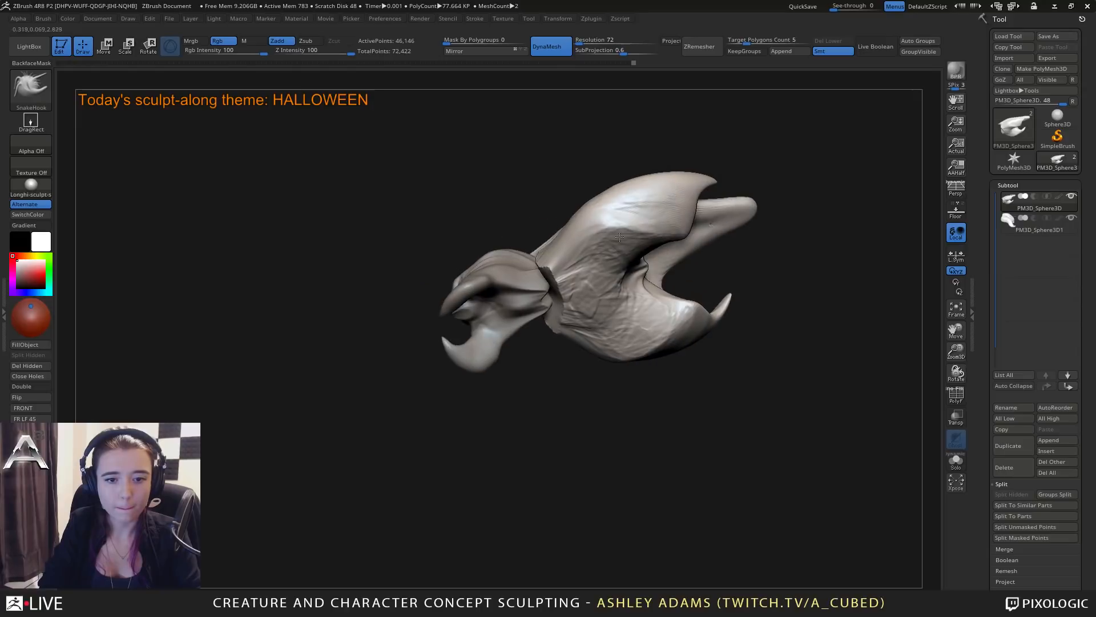
mouse_move(632, 269)
mouse_down()
mouse_move(623, 290)
mouse_move(642, 284)
mouse_move(648, 300)
mouse_move(615, 302)
mouse_up()
right_drag(616, 301, 711, 265)
Build up clay with ClayBuildup on the body's underside and the rear area between the fin and spikes.
key(b)
key(c)
key(b)
mouse_move(692, 306)
mouse_down()
mouse_move(701, 294)
mouse_move(690, 240)
mouse_move(708, 257)
mouse_up()
right_drag(633, 262, 582, 260)
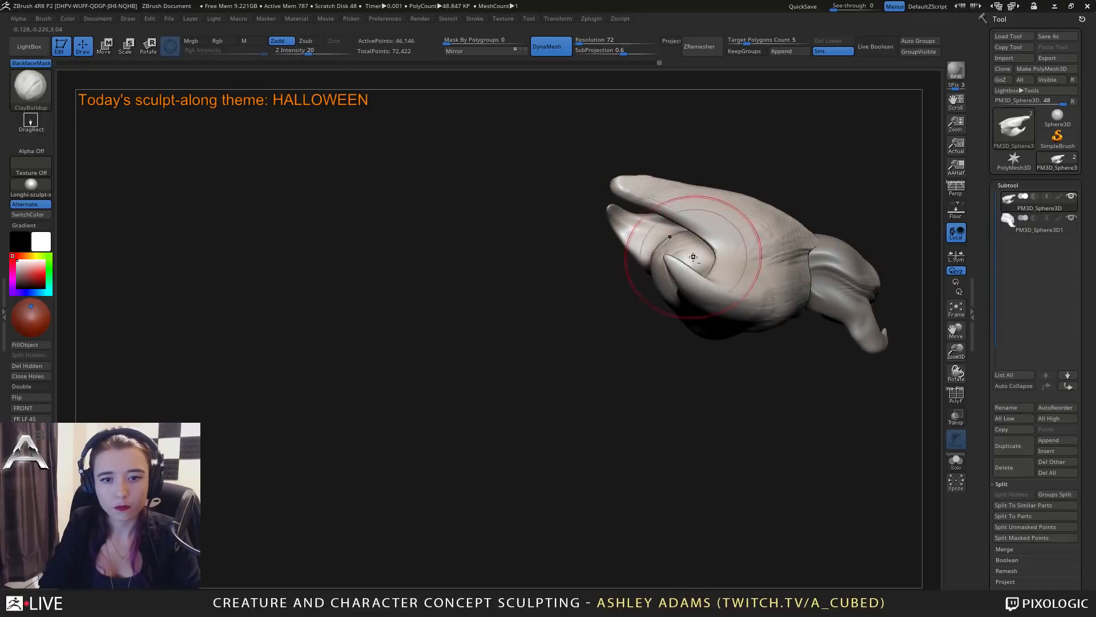
mouse_move(692, 256)
right_down()
mouse_move(598, 240)
mouse_move(619, 238)
right_up()
Carve creases with DamStandard along the body's side next to the head, using a smaller brush near the lower edge.
key(b)
key(d)
key(s)
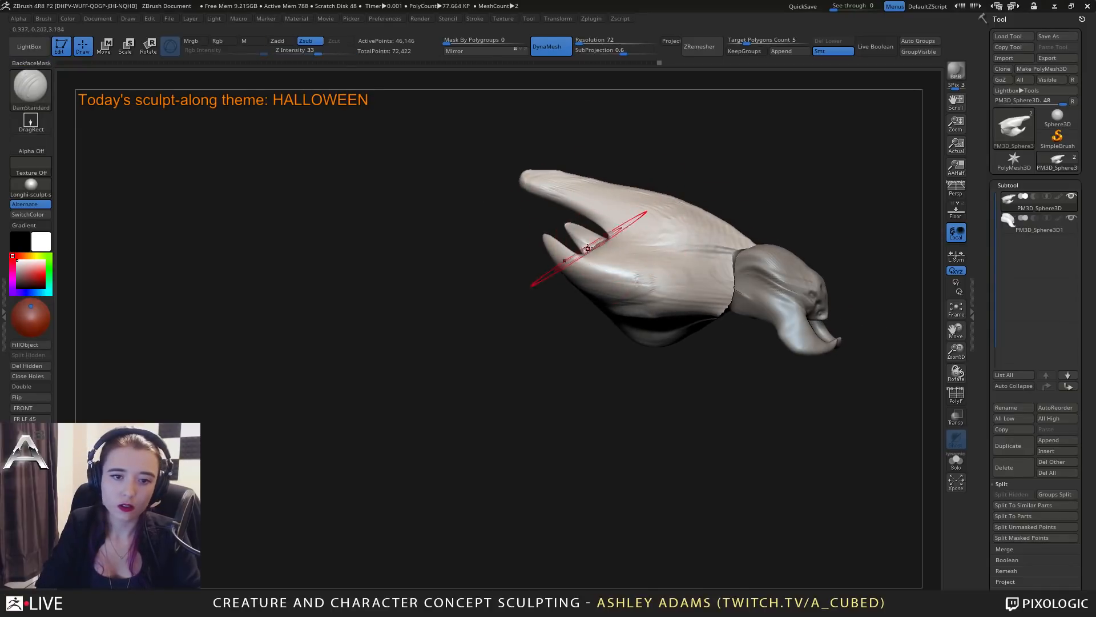
mouse_move(678, 256)
mouse_down()
mouse_move(720, 304)
mouse_move(679, 311)
mouse_up()
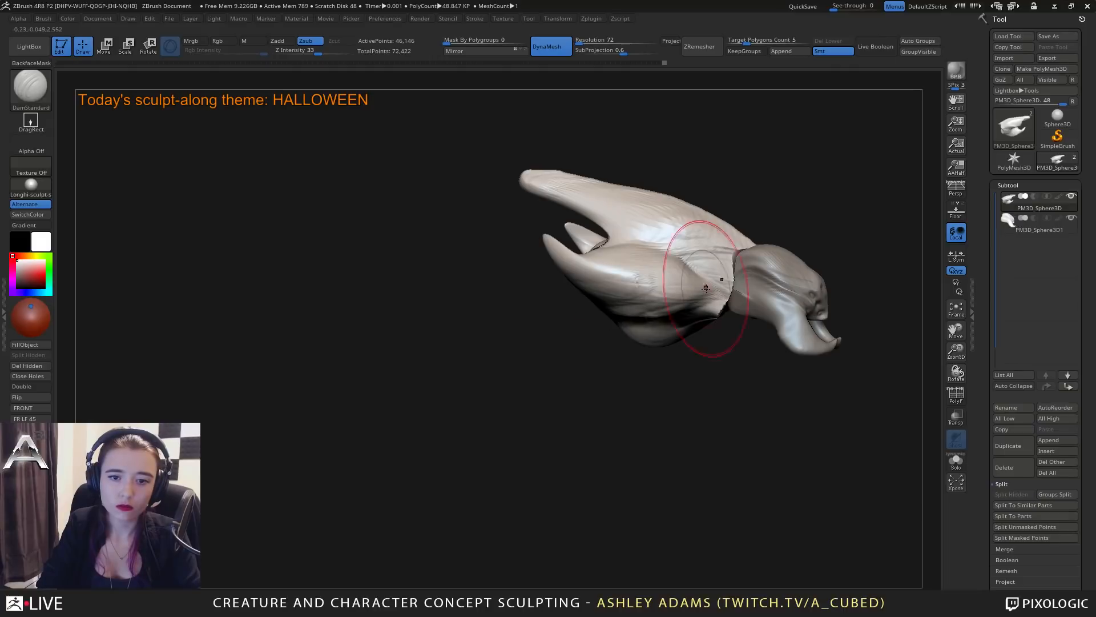
key(space)
drag(742, 292, 721, 293)
right_drag(717, 314, 721, 315)
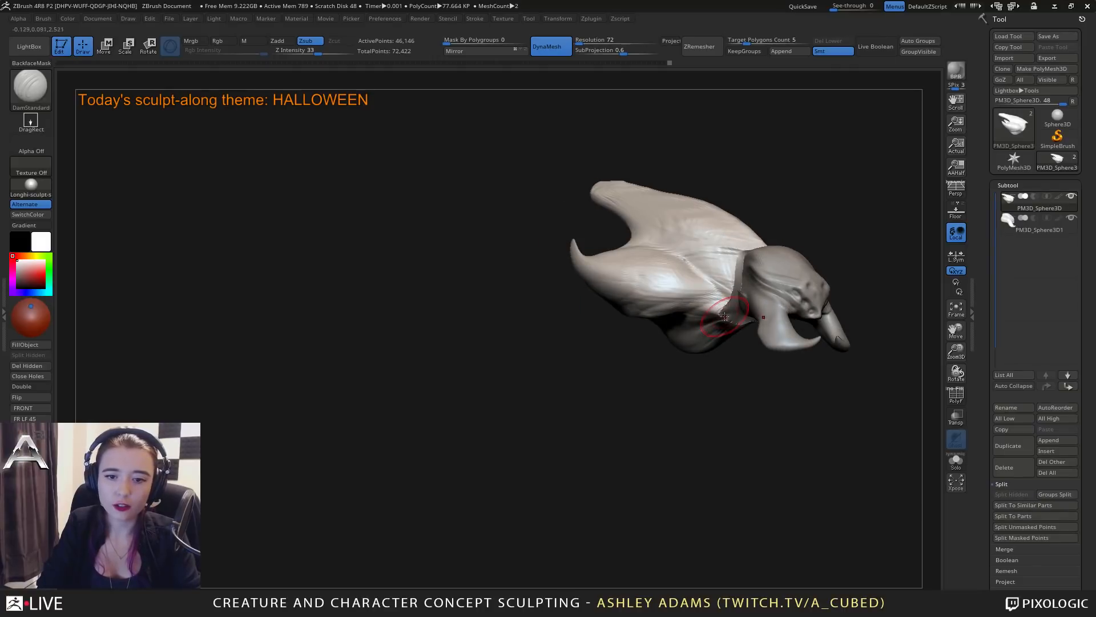
Reshape the body's sides and front edge around the back of the head with SnakeHook, adjusting the brush size between pulls.
key(space)
key(b)
key(s)
key(h)
drag(725, 316, 742, 305)
mouse_move(712, 283)
alt+right_down()
mouse_move(666, 279)
mouse_move(614, 234)
alt+right_up()
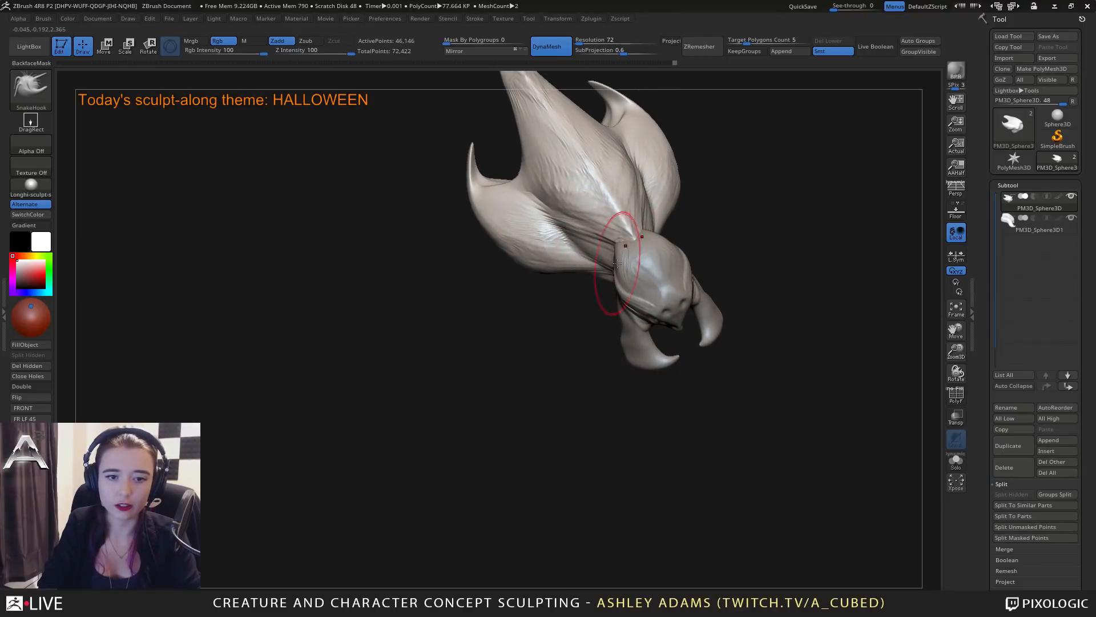
drag(585, 234, 557, 218)
right_drag(493, 262, 497, 263)
key(space)
drag(553, 201, 564, 201)
alt+right_drag(555, 211, 489, 242)
Select the head subtool and reshape its sides and pincers with a smaller SnakeHook brush.
alt+click(579, 322)
key(space)
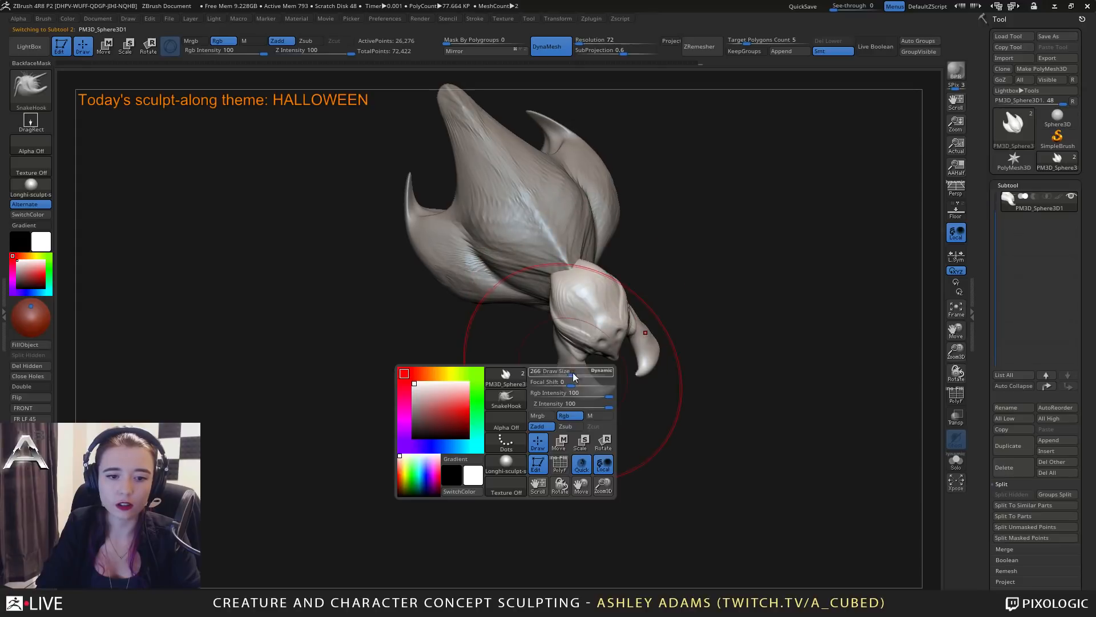
mouse_move(574, 377)
mouse_down()
mouse_move(564, 376)
mouse_move(588, 397)
mouse_move(554, 351)
mouse_up()
key(space)
right_drag(525, 354, 556, 349)
drag(562, 344, 556, 343)
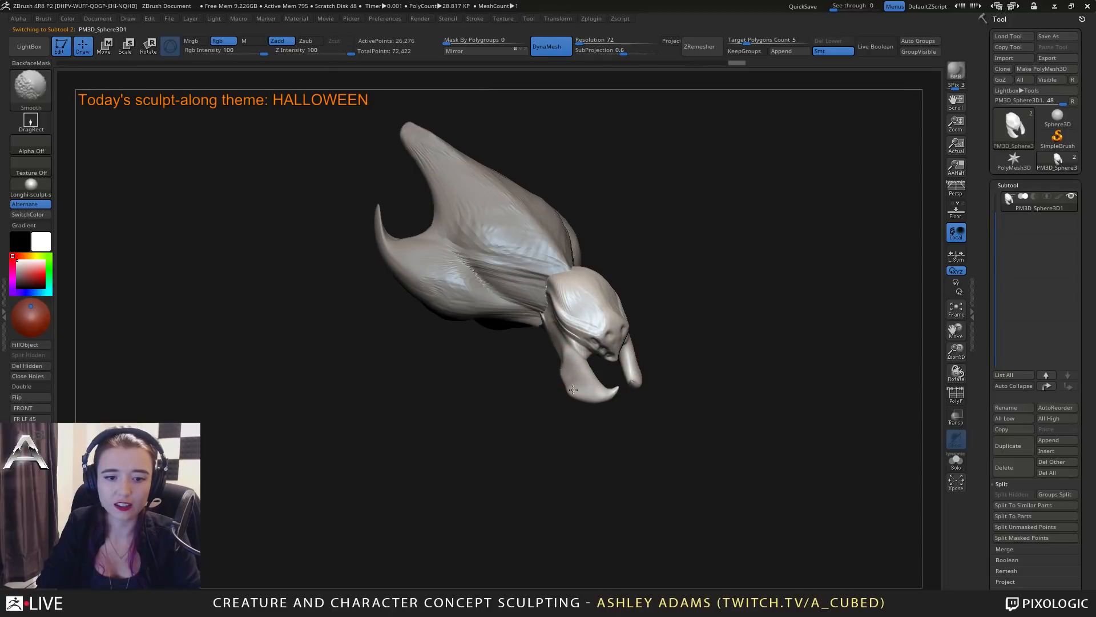
mouse_move(591, 407)
right_down()
mouse_move(501, 301)
mouse_move(588, 299)
mouse_move(608, 360)
mouse_move(621, 325)
mouse_move(613, 354)
mouse_move(605, 325)
right_up()
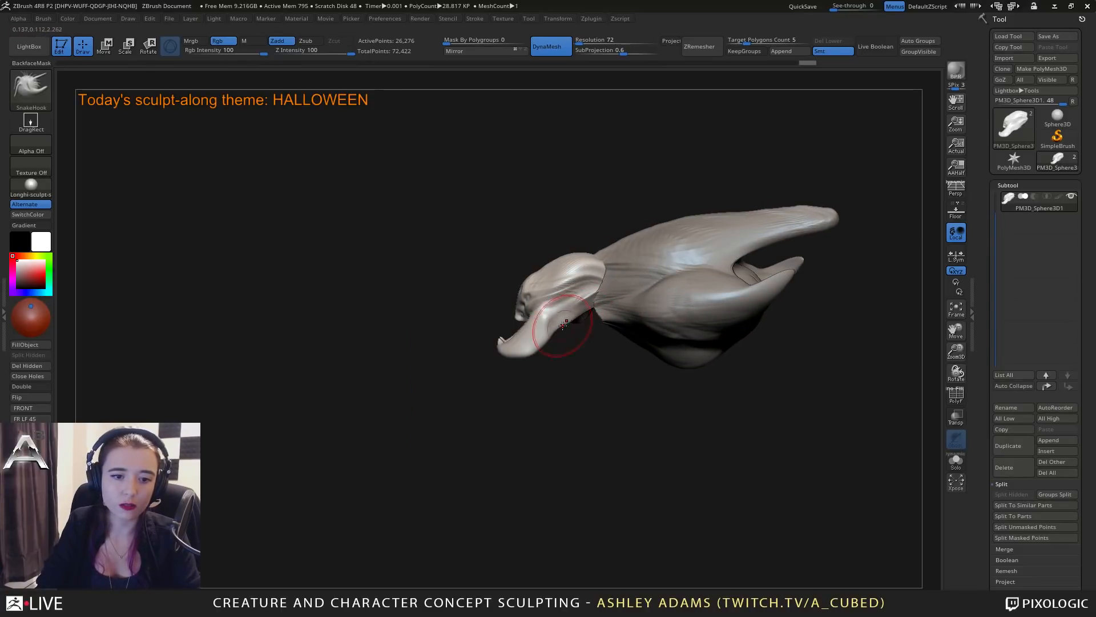
Refine the head's outline and pincer bases with SnakeHook, reducing the brush size between pulls.
mouse_move(538, 350)
right_down()
mouse_move(615, 286)
mouse_move(603, 208)
mouse_move(570, 245)
right_up()
right_click(579, 246)
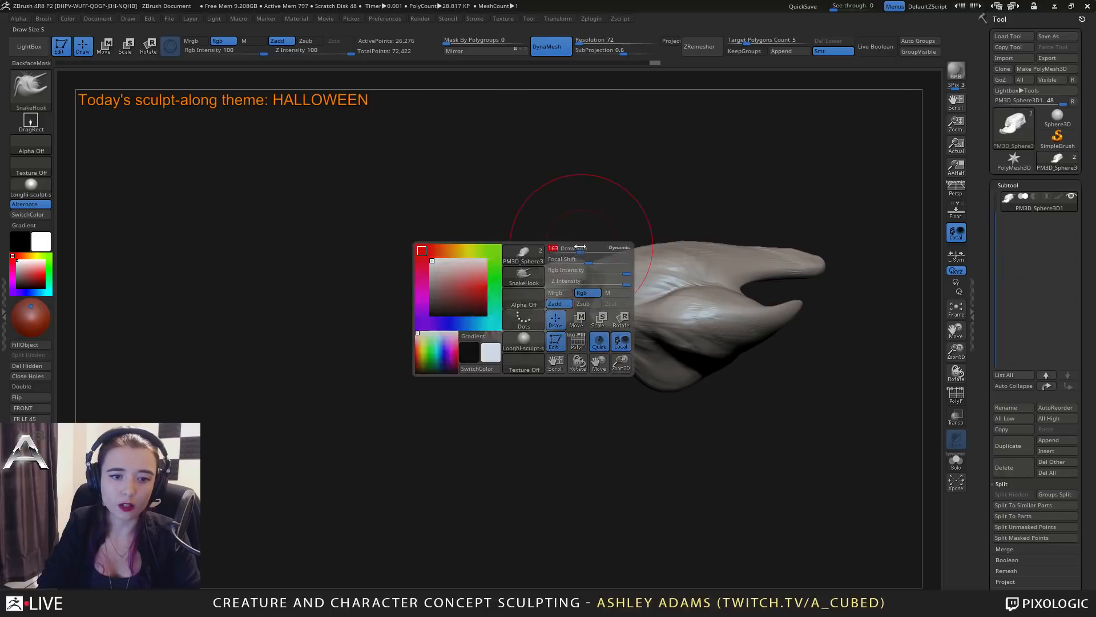
right_click(524, 276)
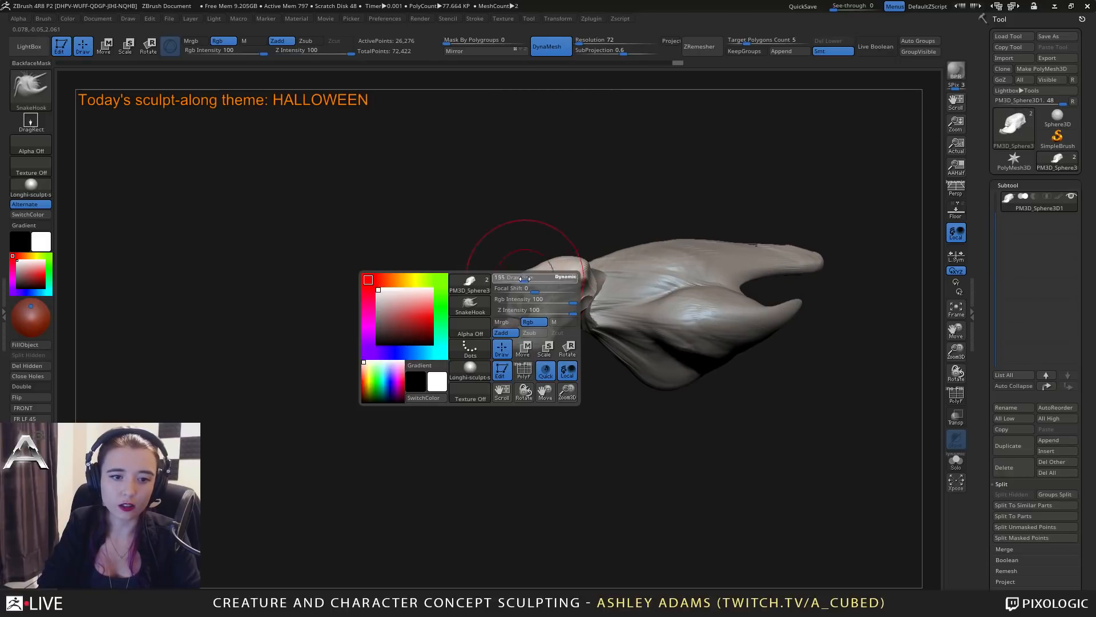
drag(521, 281, 519, 277)
right_drag(503, 281, 548, 286)
drag(517, 297, 515, 290)
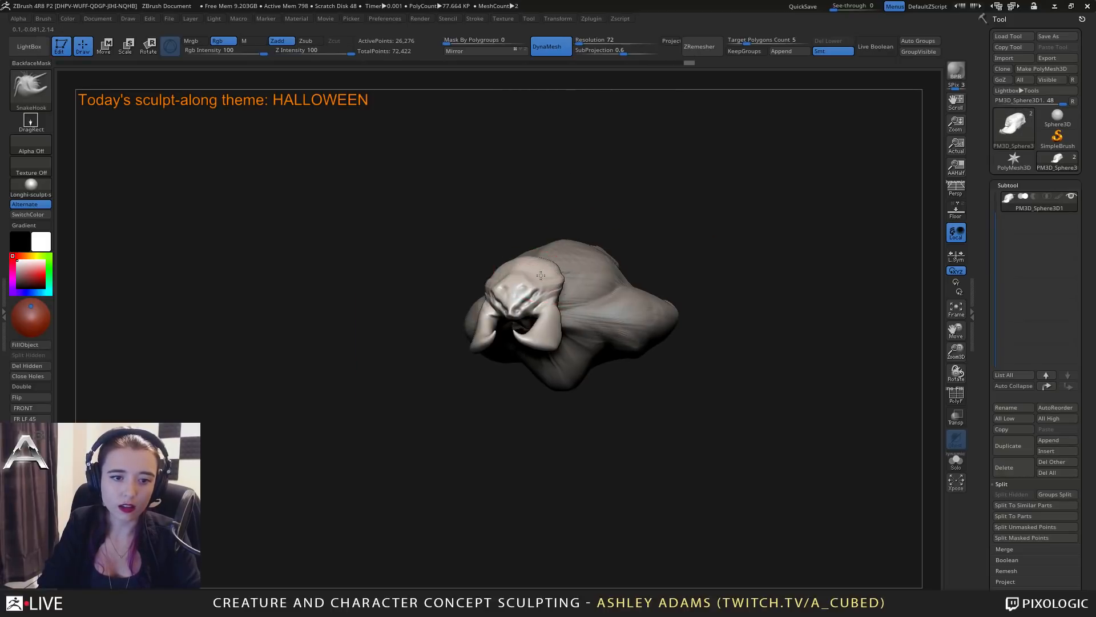
mouse_move(469, 290)
right_down()
mouse_move(512, 292)
mouse_move(542, 320)
right_up()
mouse_move(543, 379)
alt+right_down()
mouse_move(588, 337)
mouse_move(543, 308)
mouse_move(531, 316)
alt+right_up()
Select the body subtool and move it backward along Z, away from the head.
alt+click(516, 309)
key(w)
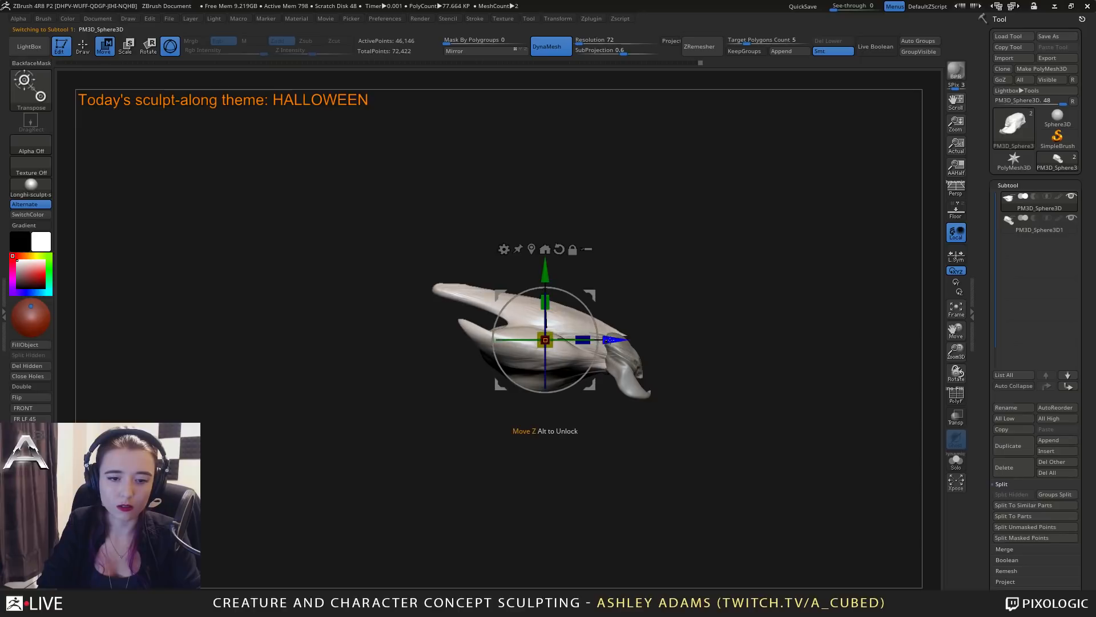
drag(610, 341, 578, 340)
key(q)
Select the head subtool and stretch its rear back to meet the body with SnakeHook.
alt+click(609, 338)
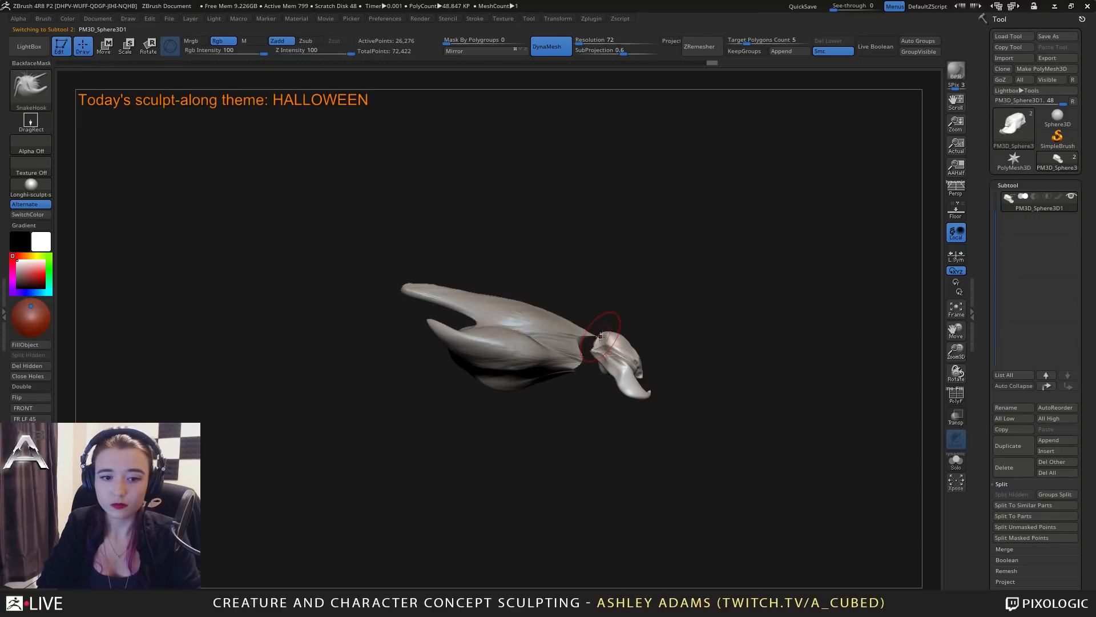
key(space)
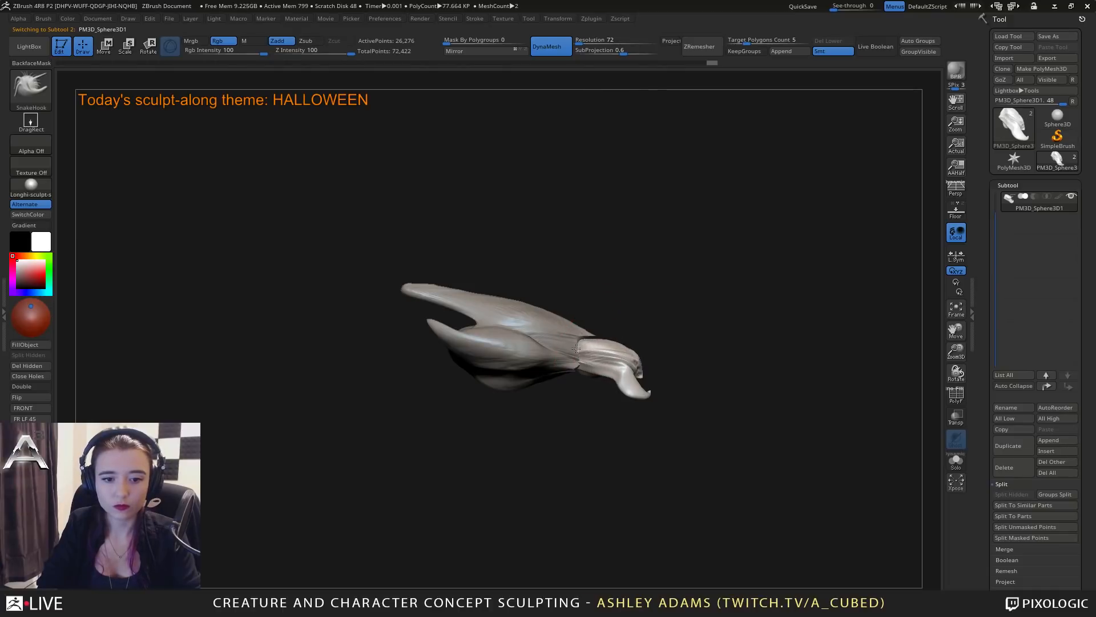
right_drag(576, 343, 534, 406)
right_drag(598, 343, 549, 297)
right_click(575, 350)
right_drag(575, 349, 543, 342)
alt+right_drag(542, 343, 603, 308)
ctrl+right_drag(603, 308, 604, 338)
Carve creases along the side of the elongated head with DamStandard.
key(b)
key(d)
key(s)
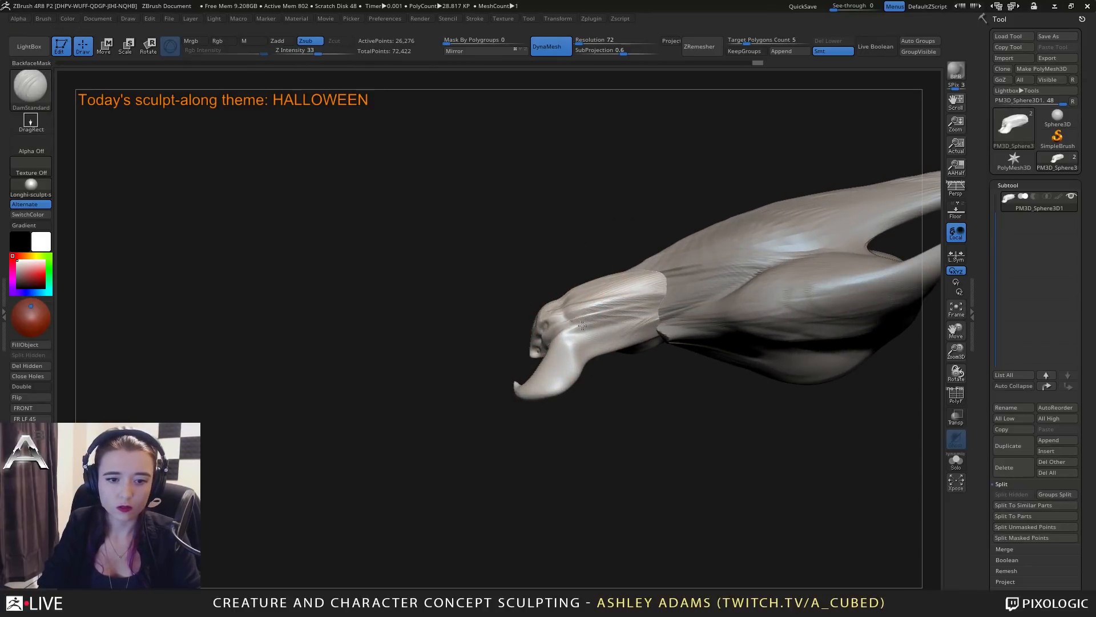
mouse_move(585, 370)
right_down()
mouse_move(594, 359)
mouse_move(617, 371)
right_up()
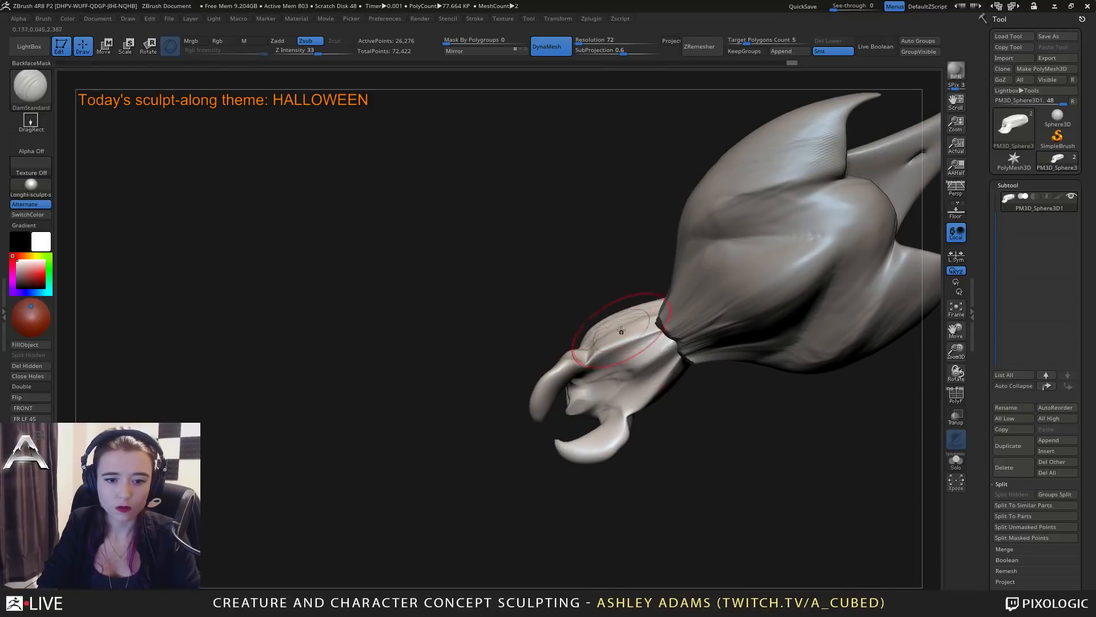
Build up volume on the head's underside and sides behind the pincers with ClayBuildup.
key(b)
key(c)
key(b)
drag(621, 372, 657, 357)
mouse_move(685, 394)
right_down()
mouse_move(714, 438)
mouse_move(690, 349)
mouse_move(747, 294)
mouse_move(688, 363)
right_up()
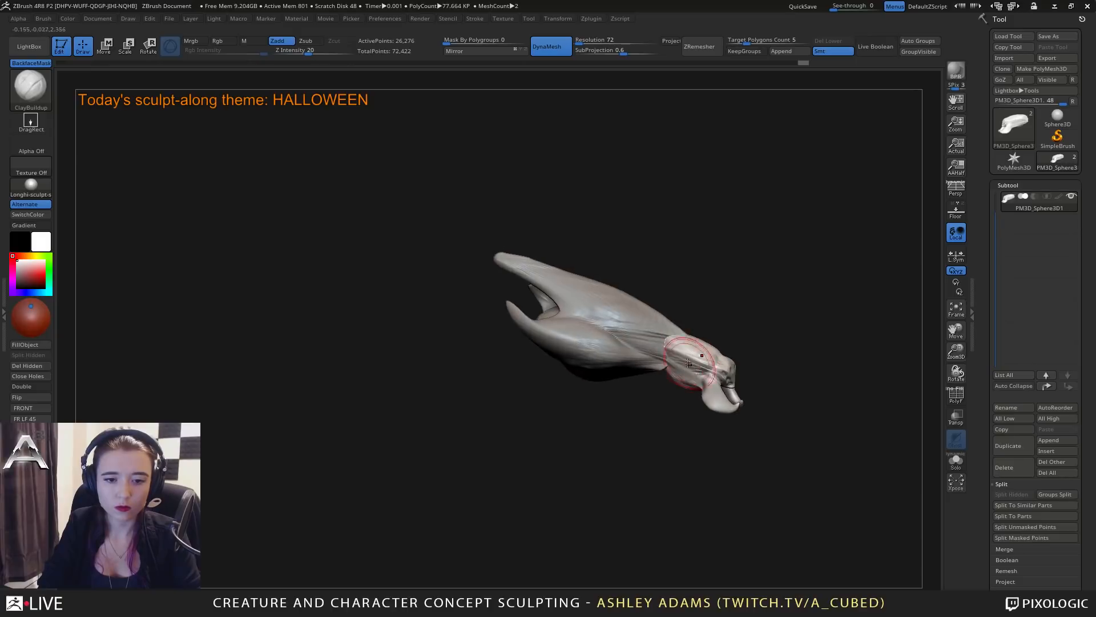
Select the body subtool and bend the tips of its side spikes upward with SnakeHook.
right_drag(642, 334, 666, 370)
alt+click(666, 370)
key(b)
key(s)
key(h)
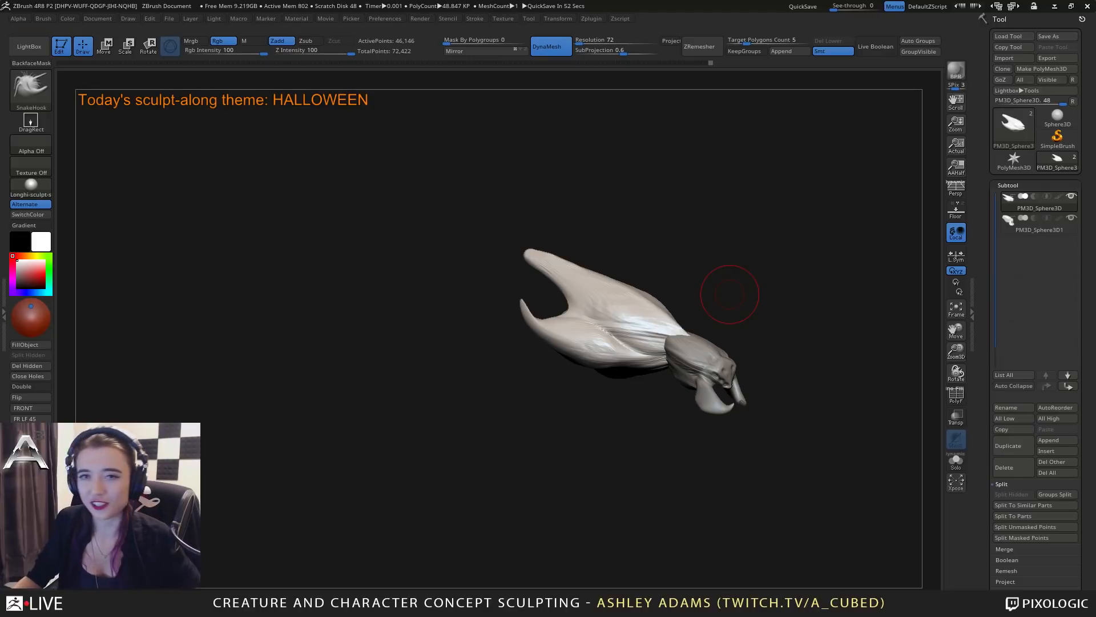
mouse_move(557, 283)
right_down()
mouse_move(550, 290)
mouse_move(565, 301)
mouse_move(551, 311)
right_up()
Add clay to the body's side spikes and the area around the back fin with ClayBuildup.
key(b)
key(c)
key(b)
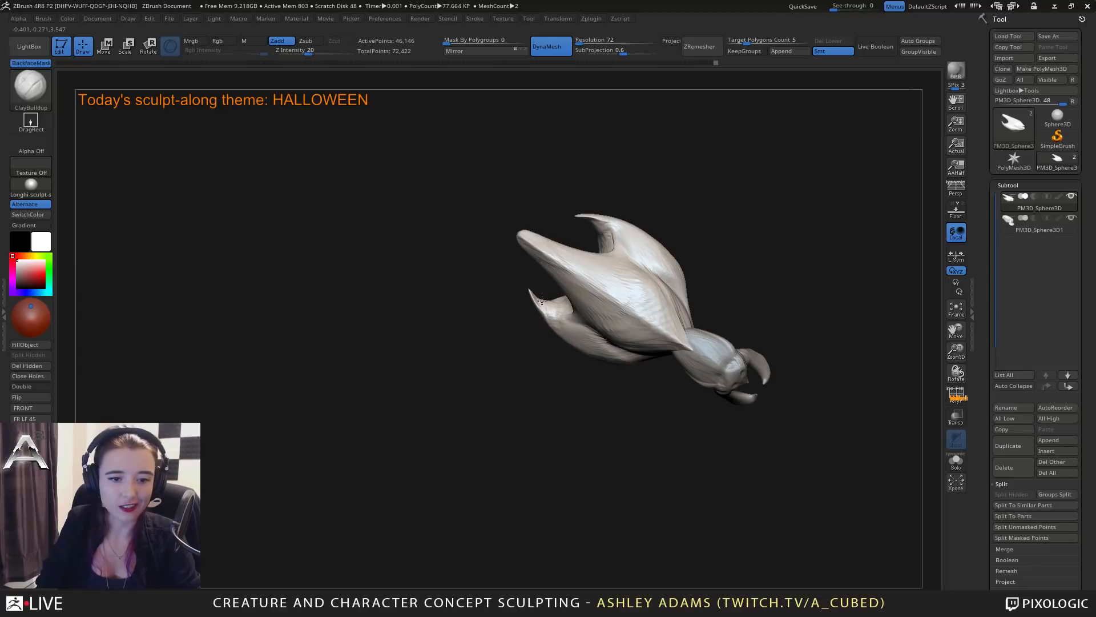
mouse_move(553, 303)
right_down()
mouse_move(597, 251)
mouse_move(564, 291)
right_up()
mouse_move(567, 203)
right_down()
mouse_move(611, 268)
mouse_move(602, 297)
right_up()
right_click(536, 317)
mouse_move(491, 311)
alt+right_down()
mouse_move(611, 266)
mouse_move(580, 280)
mouse_move(604, 350)
mouse_move(587, 385)
mouse_move(584, 374)
alt+right_up()
Select the head subtool and reshape its pincers with SnakeHook.
alt+click(565, 318)
right_click(509, 370)
key(b)
key(s)
key(h)
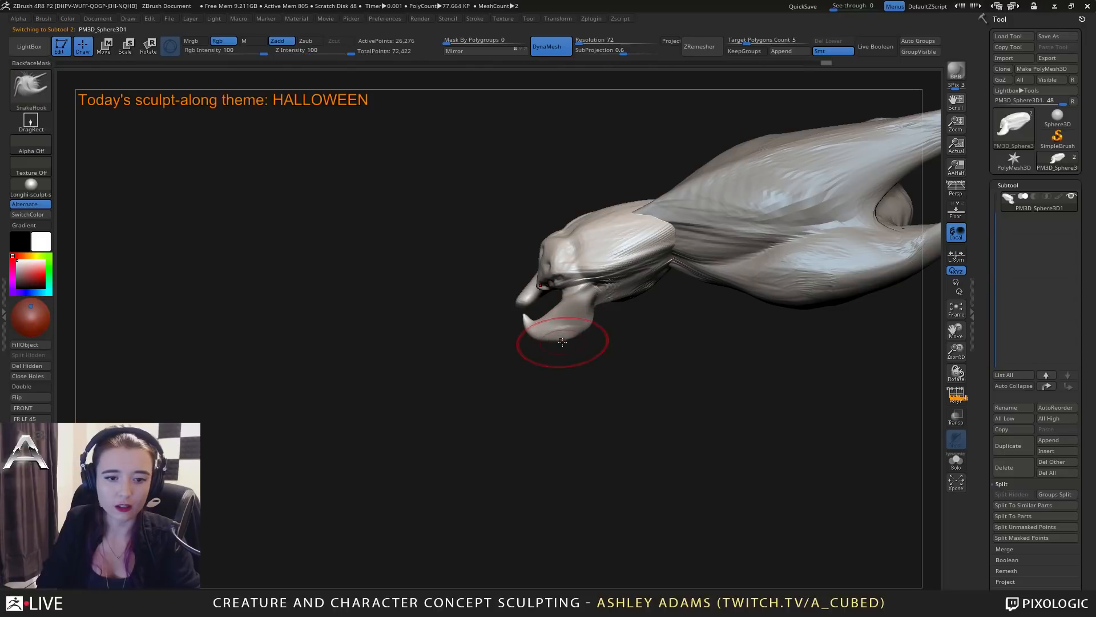
mouse_move(587, 328)
right_down()
mouse_move(548, 238)
mouse_move(568, 273)
mouse_move(528, 276)
right_up()
Build up clay on the head's underside just behind the pincers with ClayBuildup.
key(b)
key(c)
key(b)
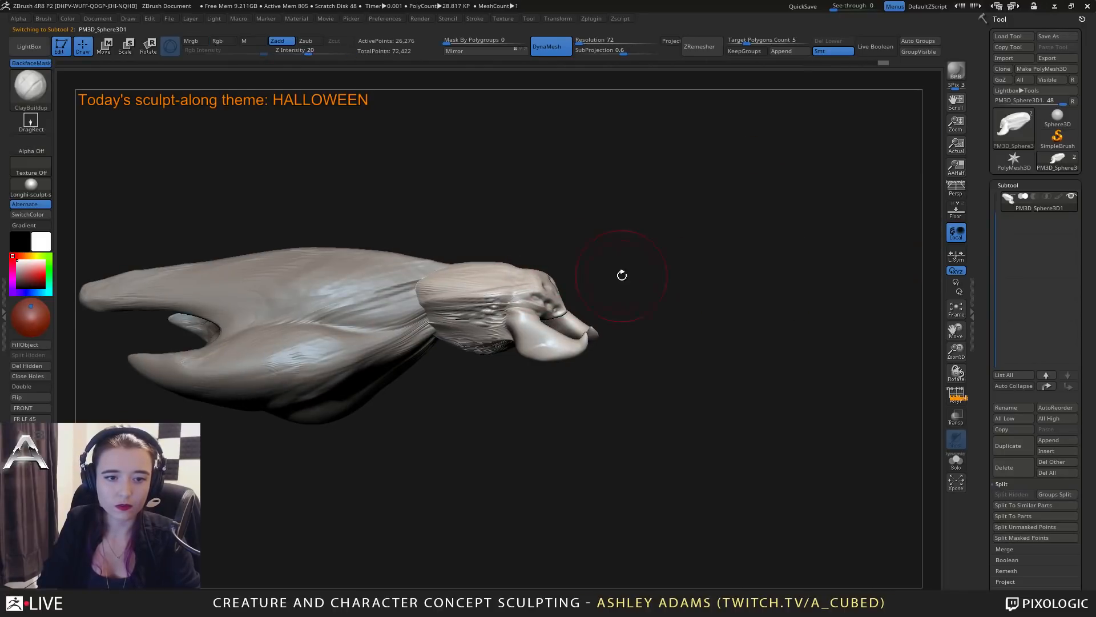
ctrl+drag(622, 275, 607, 310)
Undo the last head change, set the DynaMesh resolution to 800 and remesh the head.
alt+right_drag(607, 310, 678, 318)
key(ctrl+z)
click(593, 43)
text(800)
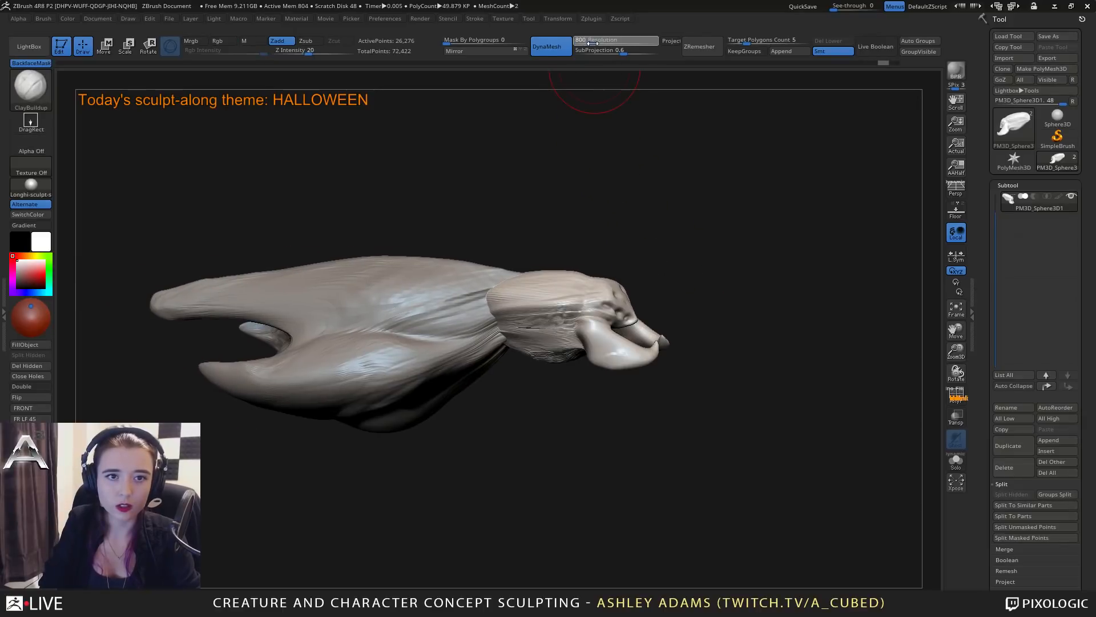
key(Return)
ctrl+drag(649, 223, 712, 272)
mouse_move(736, 288)
right_down()
mouse_move(679, 311)
mouse_move(594, 314)
mouse_move(558, 330)
mouse_move(634, 384)
mouse_move(653, 344)
mouse_move(551, 270)
mouse_move(576, 372)
right_up()
Bow the pincers outward and refine their bases with SnakeHook, using a smaller brush for the joints.
key(b)
key(s)
key(h)
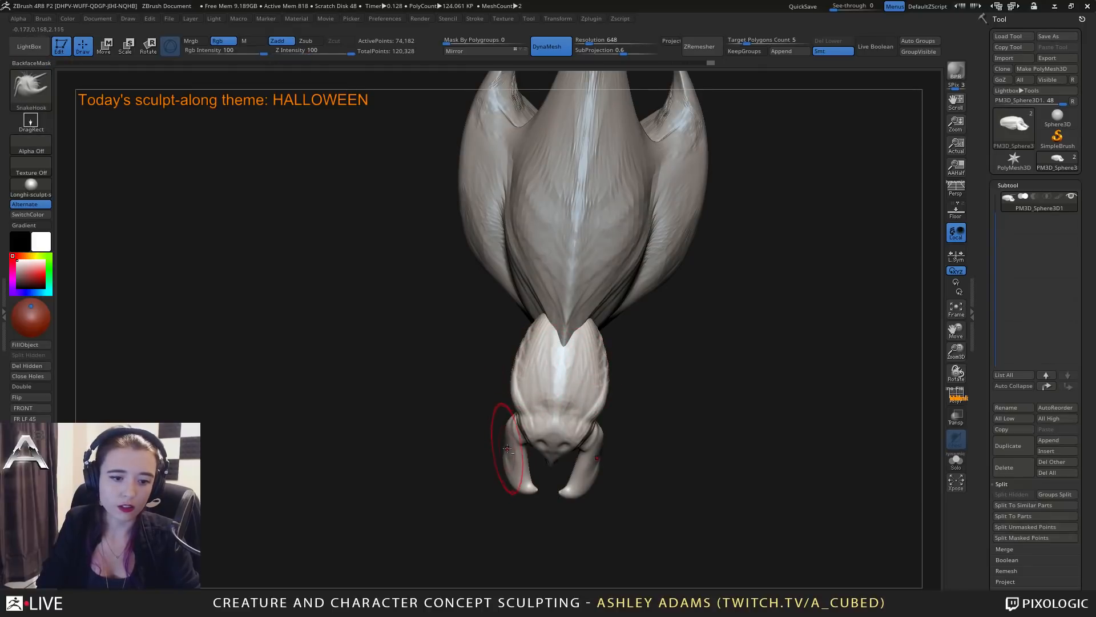
alt+right_drag(507, 448, 592, 401)
key(space)
drag(597, 401, 591, 401)
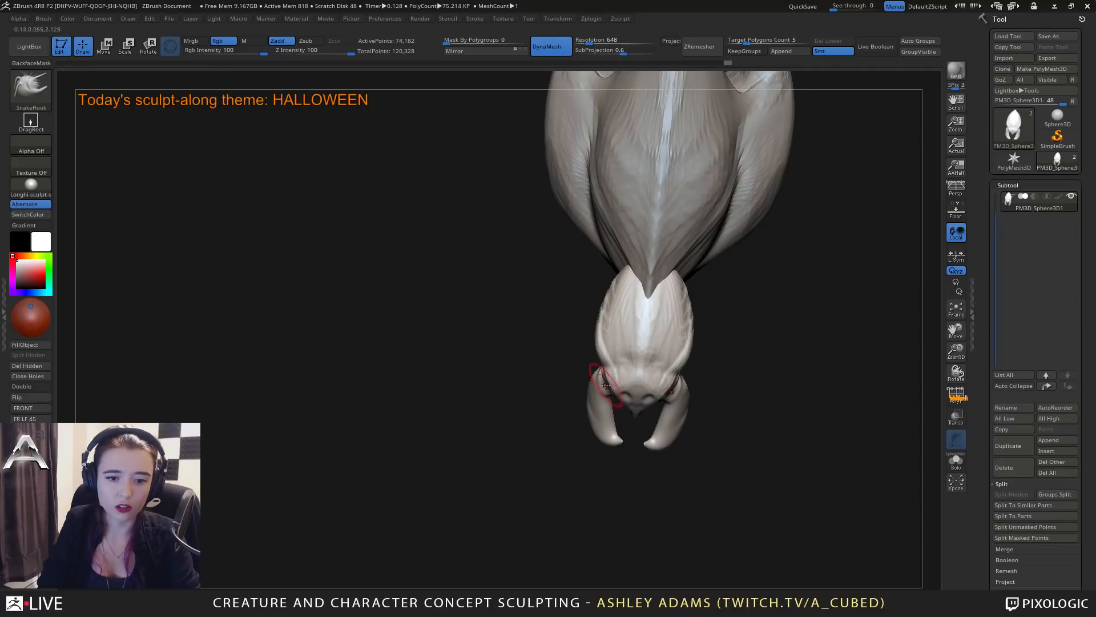
mouse_move(610, 416)
right_down()
mouse_move(665, 440)
mouse_move(611, 367)
right_up()
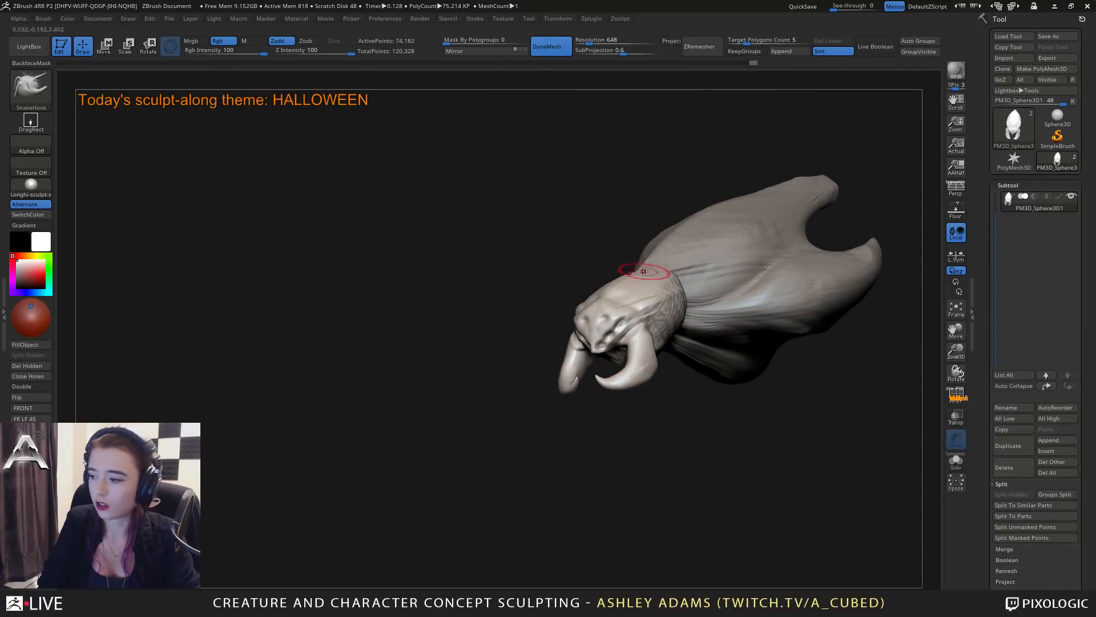
Undo the last head edits, enlarge the SnakeHook brush and flare the rear of the head outward on both sides.
key(ctrl+z)
mouse_move(744, 339)
ctrl+right_down()
mouse_move(737, 323)
mouse_move(679, 352)
ctrl+right_up()
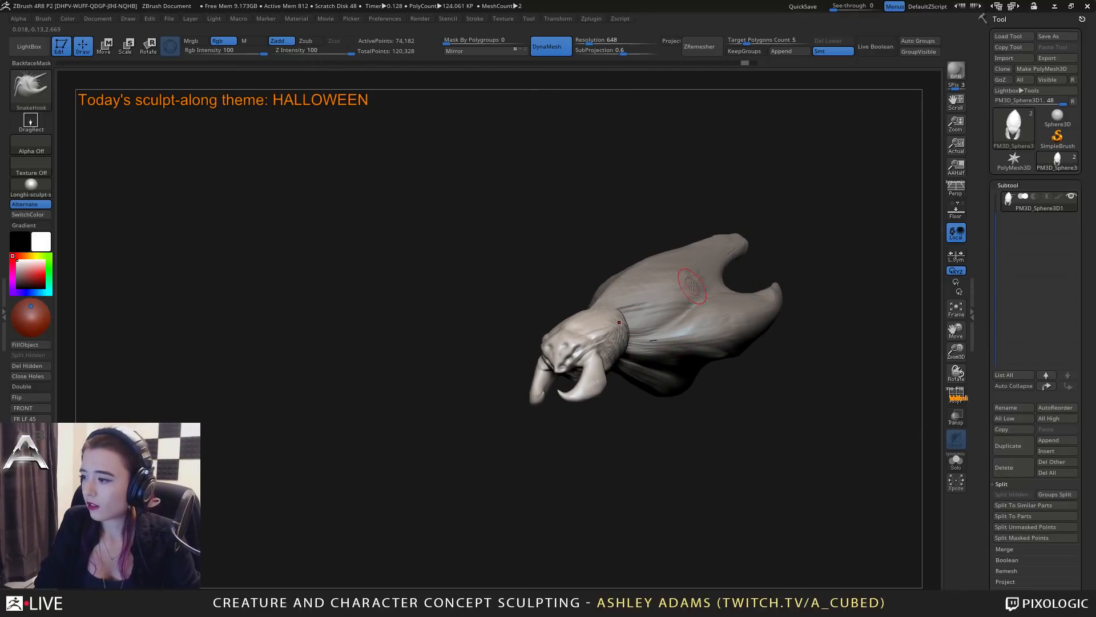
mouse_move(696, 299)
right_down()
mouse_move(655, 303)
mouse_move(640, 318)
mouse_move(558, 289)
mouse_move(661, 320)
mouse_move(674, 361)
mouse_move(675, 322)
right_up()
right_click(655, 303)
right_click(661, 320)
right_click(675, 322)
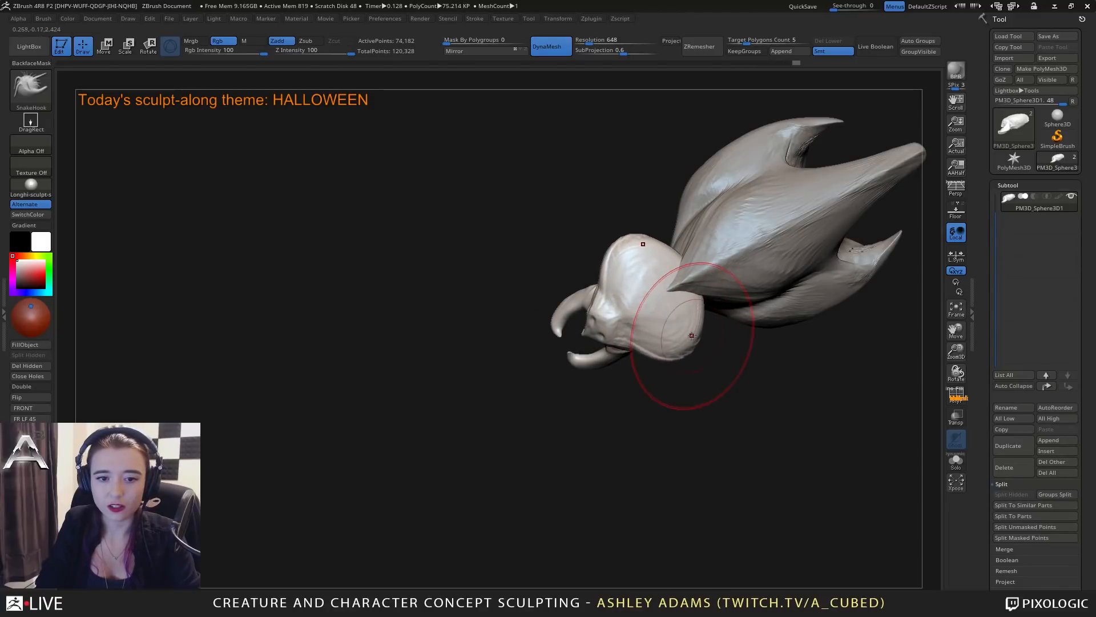
right_drag(709, 298, 680, 242)
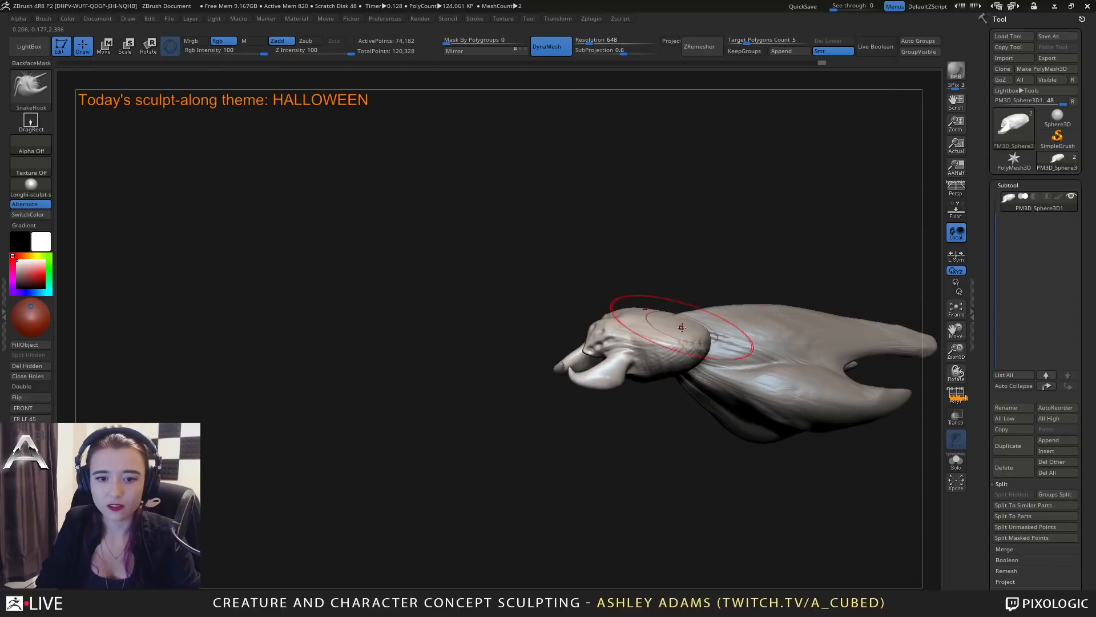
mouse_move(680, 326)
right_down()
mouse_move(659, 286)
mouse_move(654, 339)
right_up()
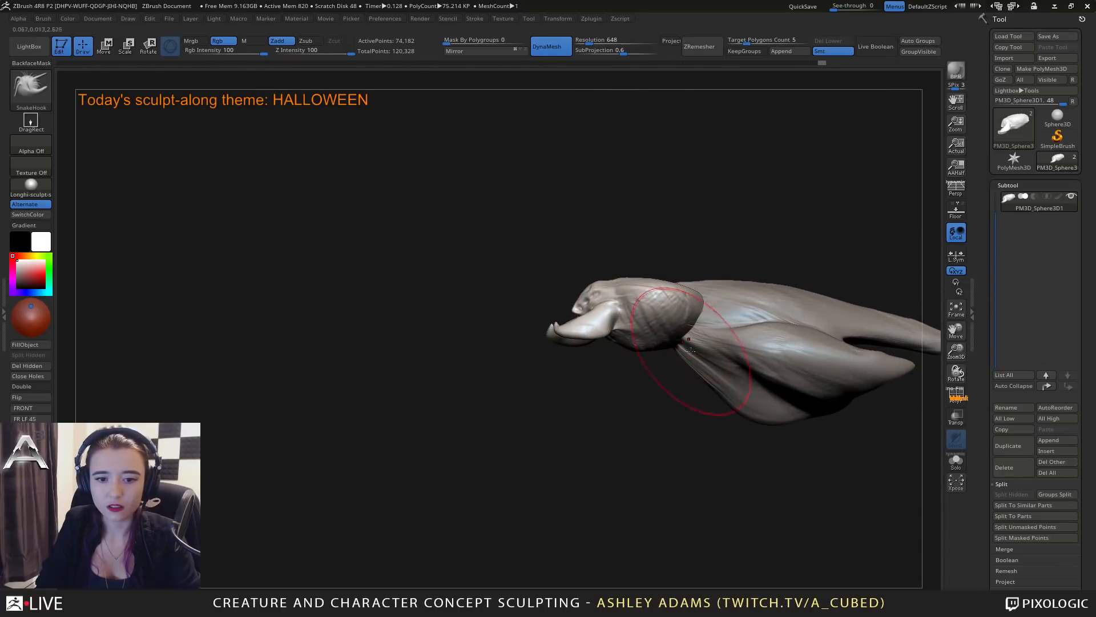
Select the body subtool and pull its front back from the head into a rounded shoulder with a fuller underside.
alt+click(730, 377)
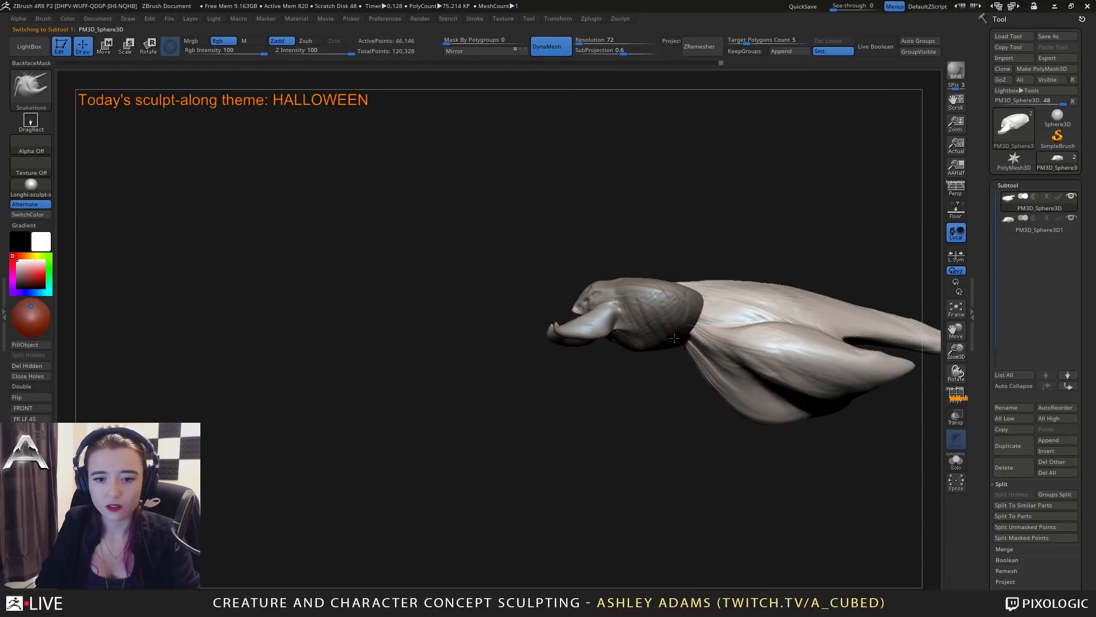
right_drag(679, 296, 662, 278)
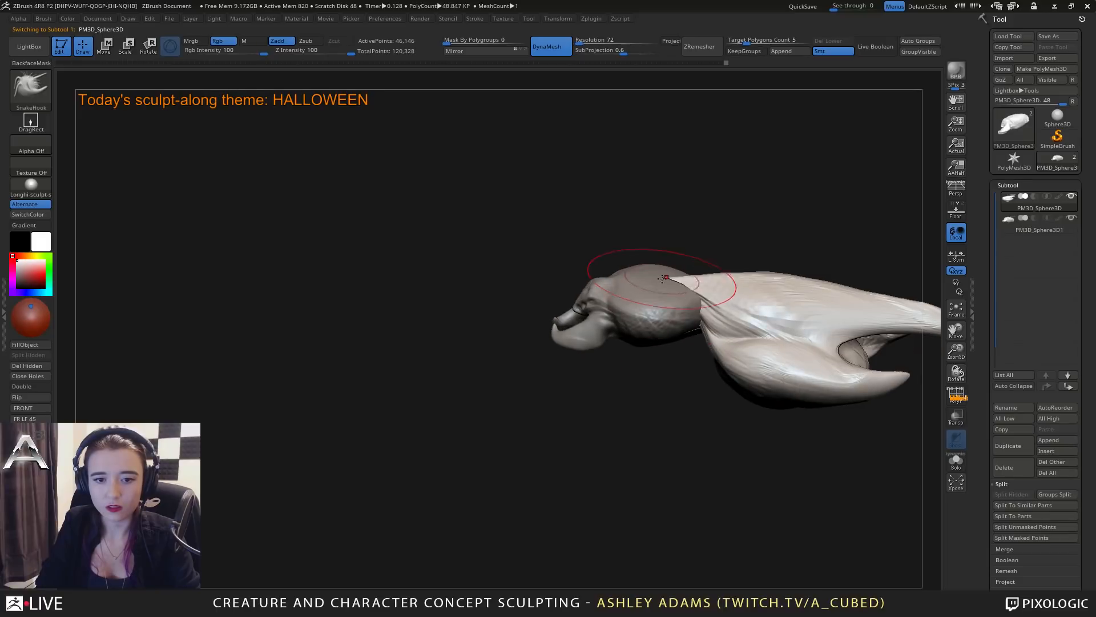
right_drag(692, 349, 716, 371)
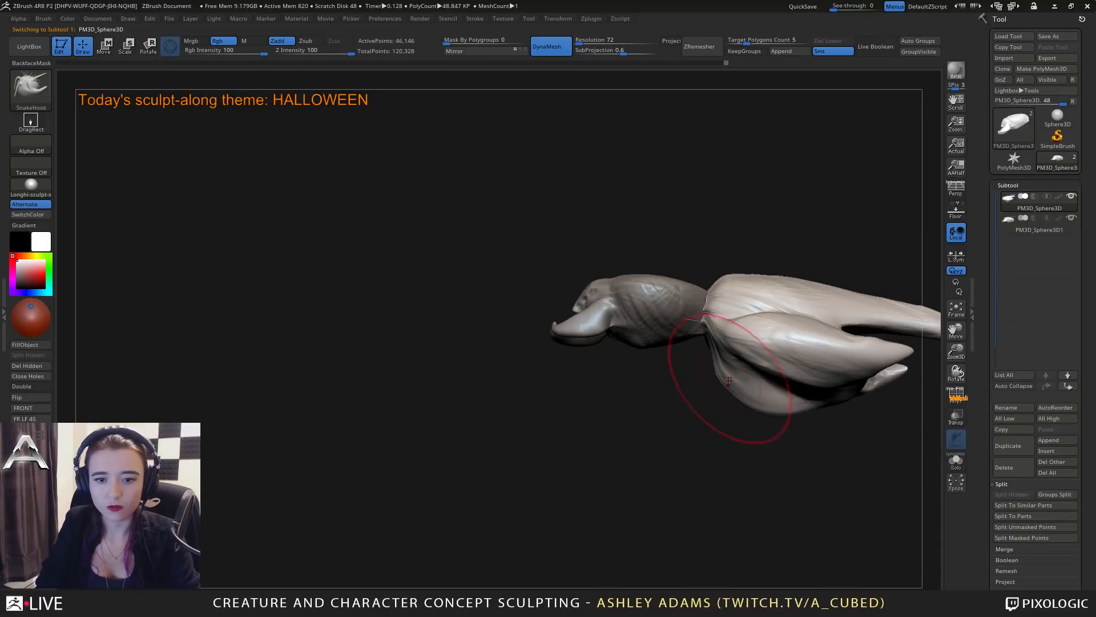
drag(808, 421, 770, 421)
mouse_move(766, 430)
right_down()
mouse_move(732, 381)
mouse_move(456, 389)
mouse_move(721, 335)
mouse_move(591, 351)
mouse_move(559, 334)
right_up()
Select the head subtool and use MaskPen to isolate a spot on its lower rear side with a mask.
alt+click(542, 299)
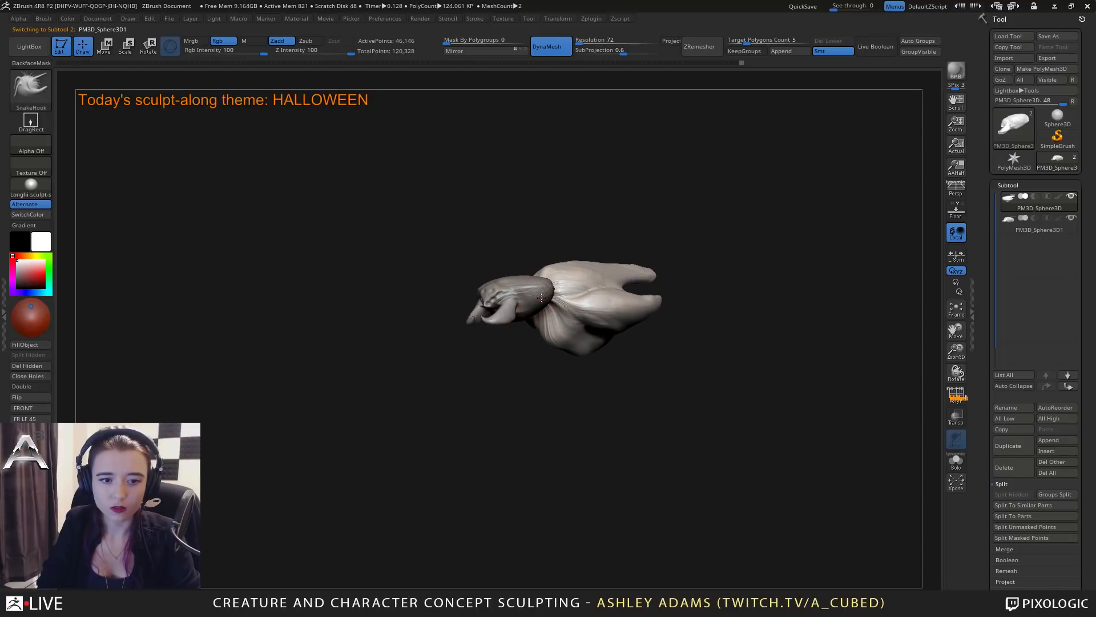
right_click(549, 302)
mouse_move(539, 294)
right_down()
mouse_move(604, 325)
mouse_move(593, 309)
right_up()
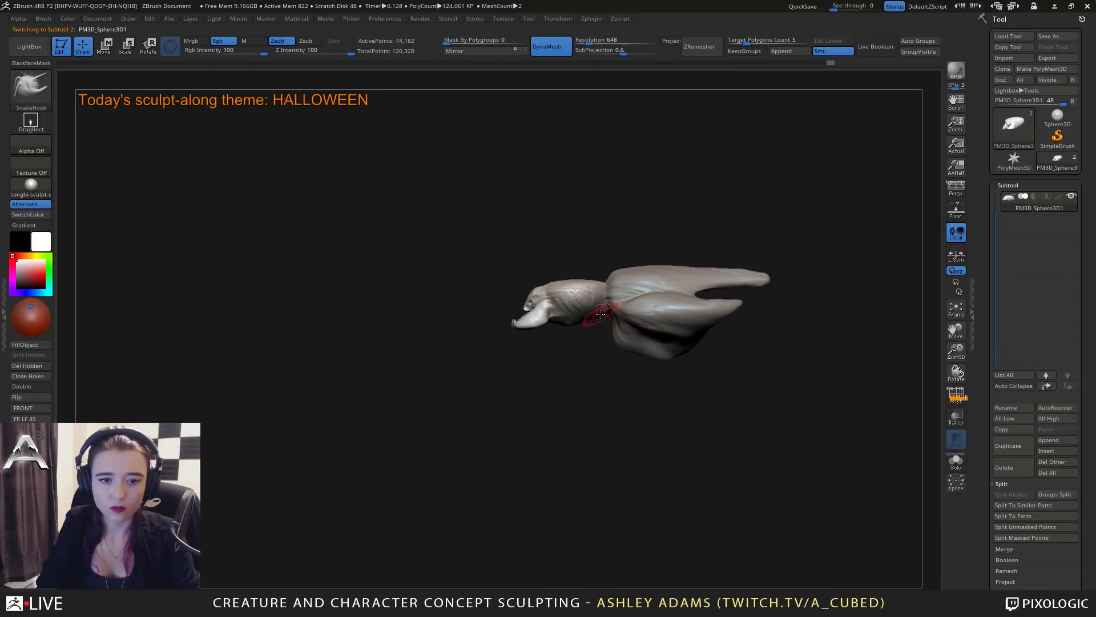
key(ctrl)
click(46, 87)
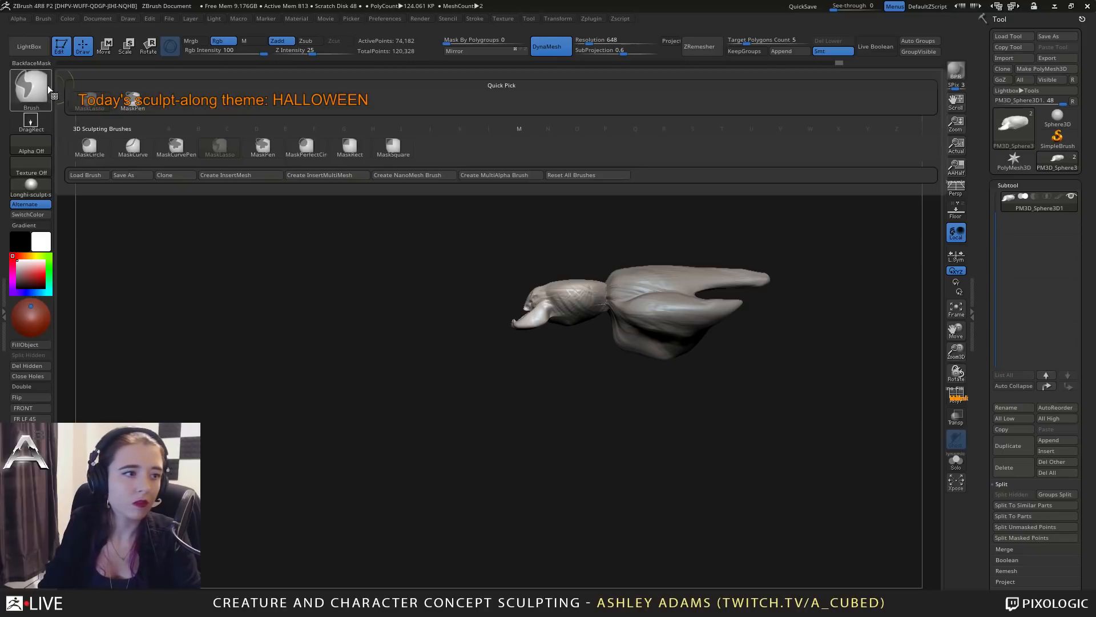
click(141, 106)
right_drag(611, 320, 595, 310)
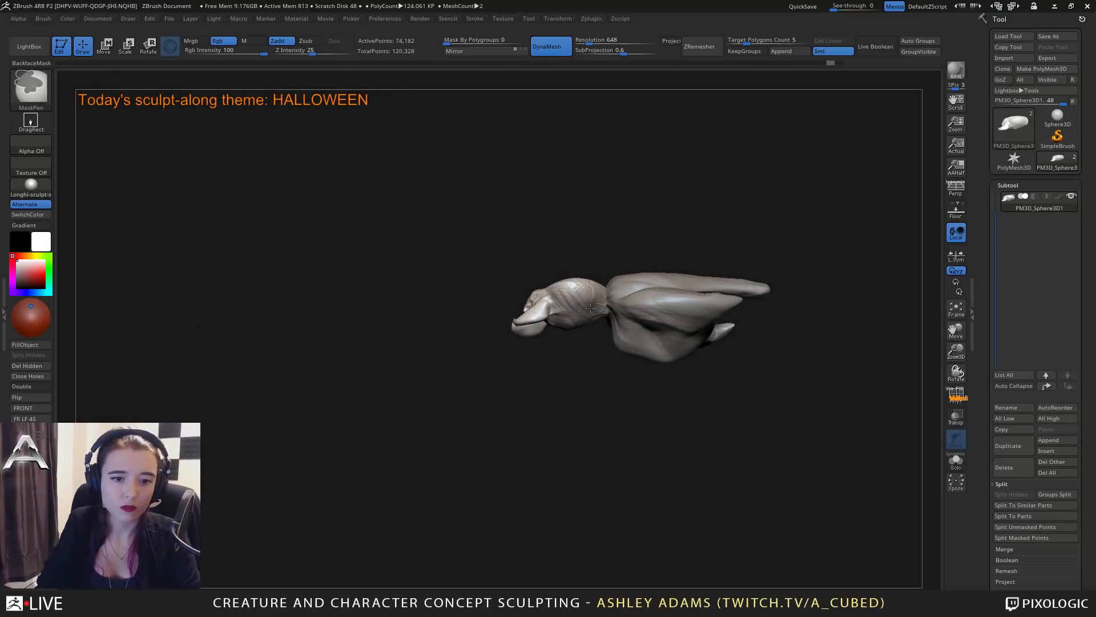
right_drag(625, 253, 595, 315)
Pull a pair of long curved limbs down from the head's unmasked spots with SnakeHook, then clear the mask and remesh.
key(b)
key(s)
key(h)
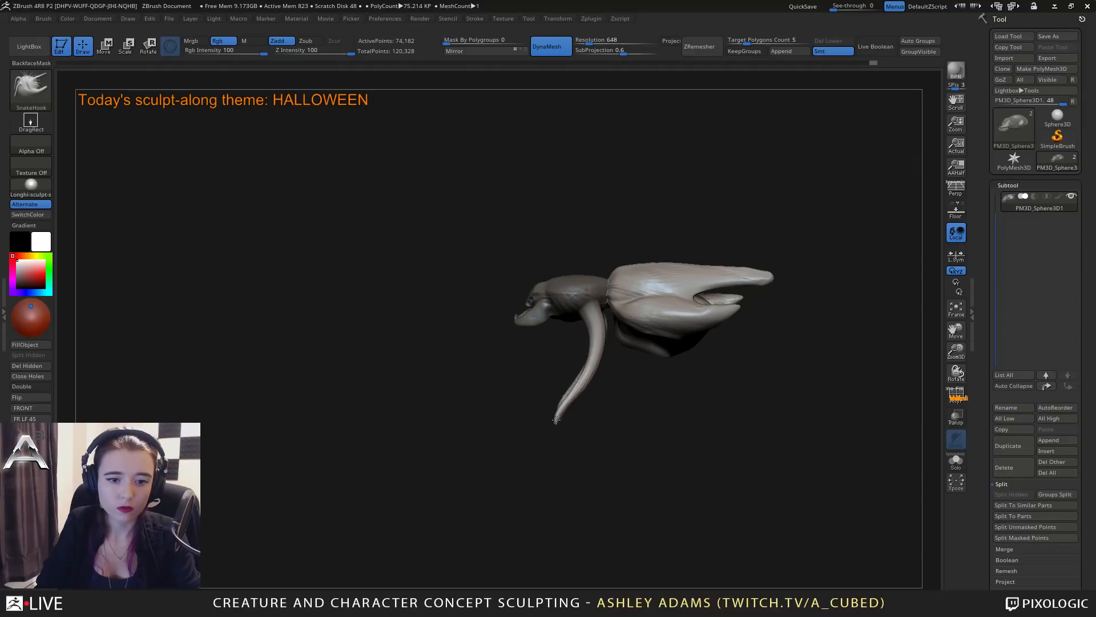
mouse_move(539, 439)
right_down()
mouse_move(637, 371)
mouse_move(558, 354)
mouse_move(608, 387)
mouse_move(597, 394)
right_up()
right_click(597, 393)
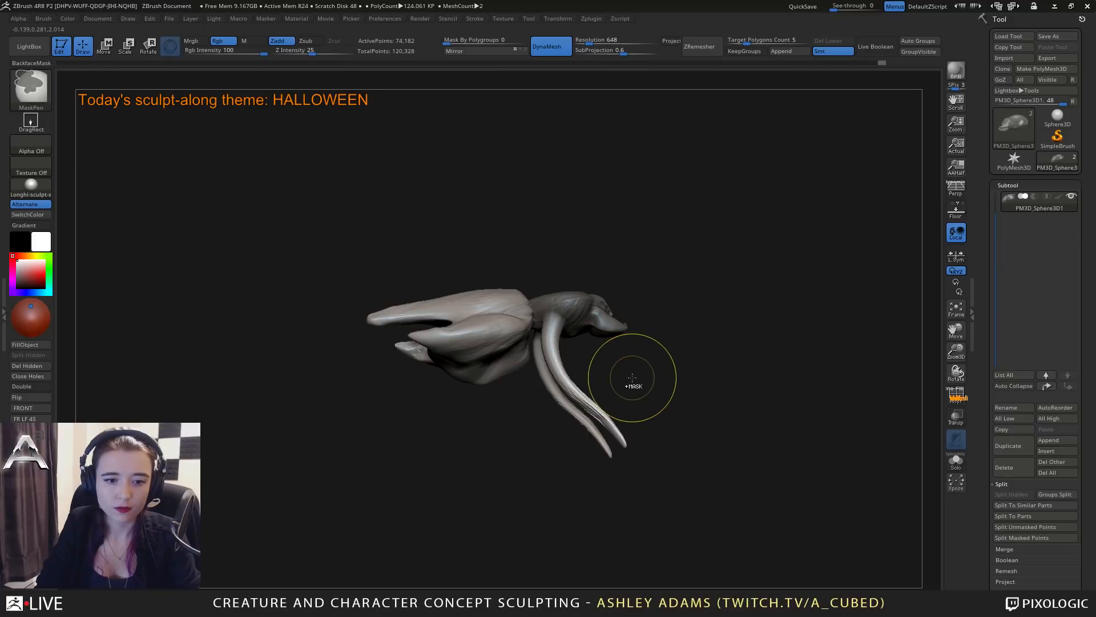
ctrl+drag(628, 376, 671, 366)
right_click(603, 381)
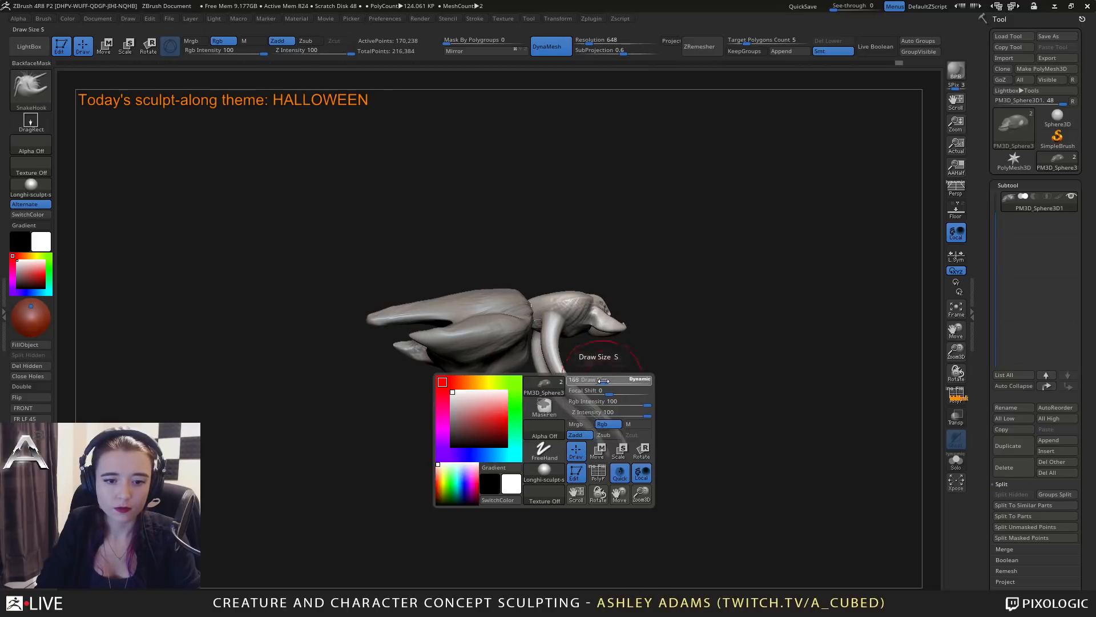
Resize the SnakeHook brush and bend the pair of long limbs forward, forming a sharp elbow midway down.
drag(596, 404, 613, 378)
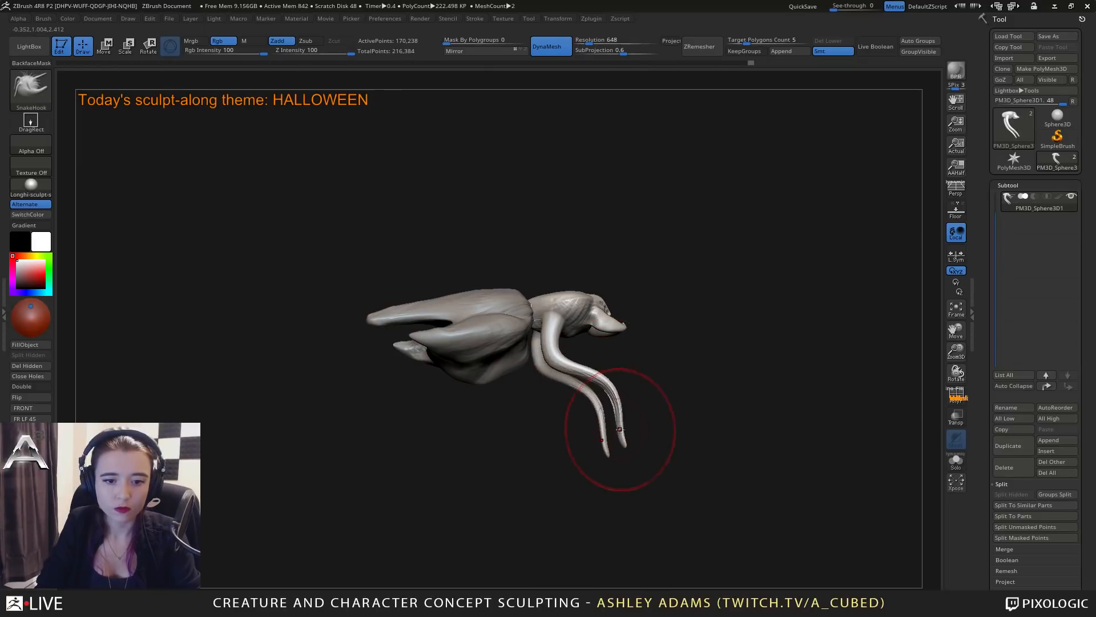
drag(622, 430, 649, 407)
right_drag(622, 407, 520, 400)
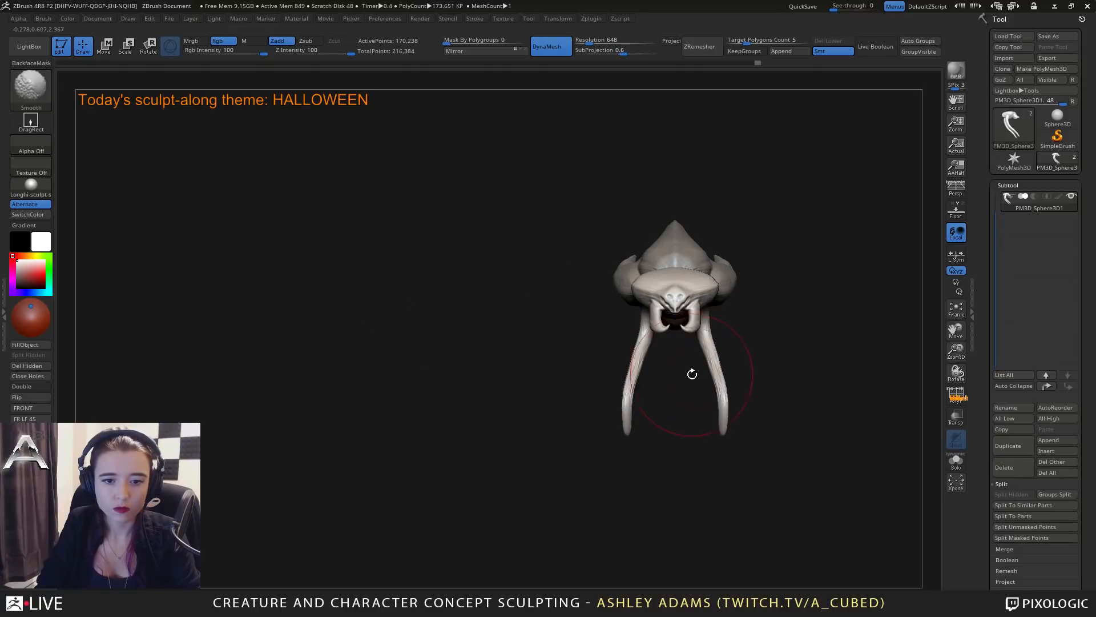
mouse_move(707, 363)
mouse_down()
mouse_move(731, 355)
mouse_move(736, 366)
mouse_move(720, 410)
mouse_move(678, 417)
mouse_up()
right_drag(707, 384, 663, 382)
drag(655, 395, 645, 392)
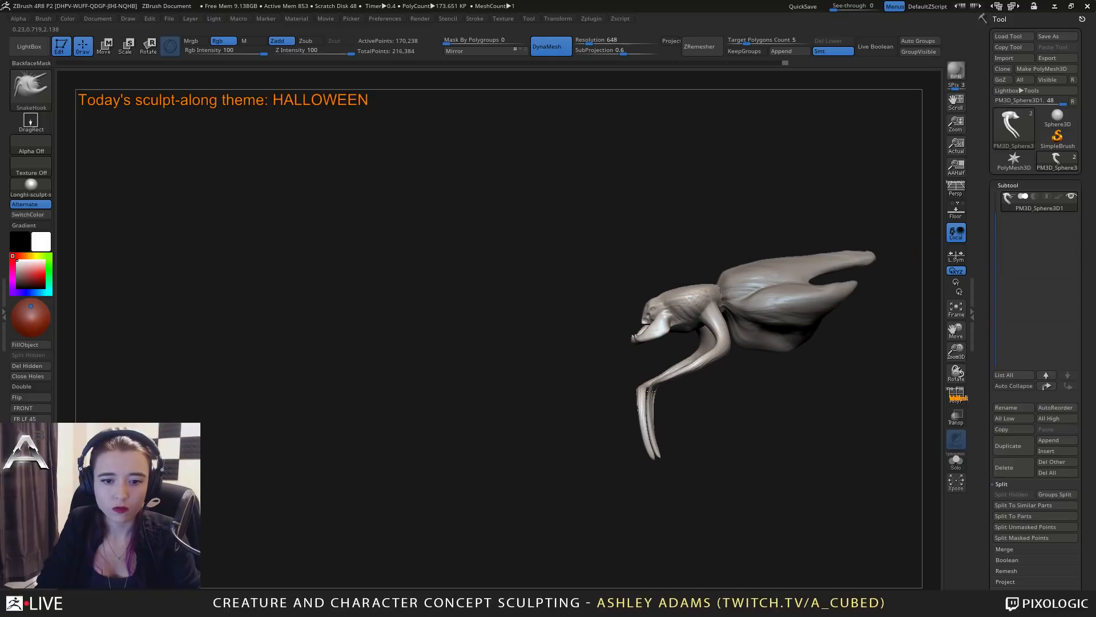
Pull the upper limb segments into a rounded backward bend beneath the head and position the elbows.
alt+right_drag(723, 339, 671, 358)
drag(669, 361, 682, 382)
shift+right_drag(682, 383, 650, 417)
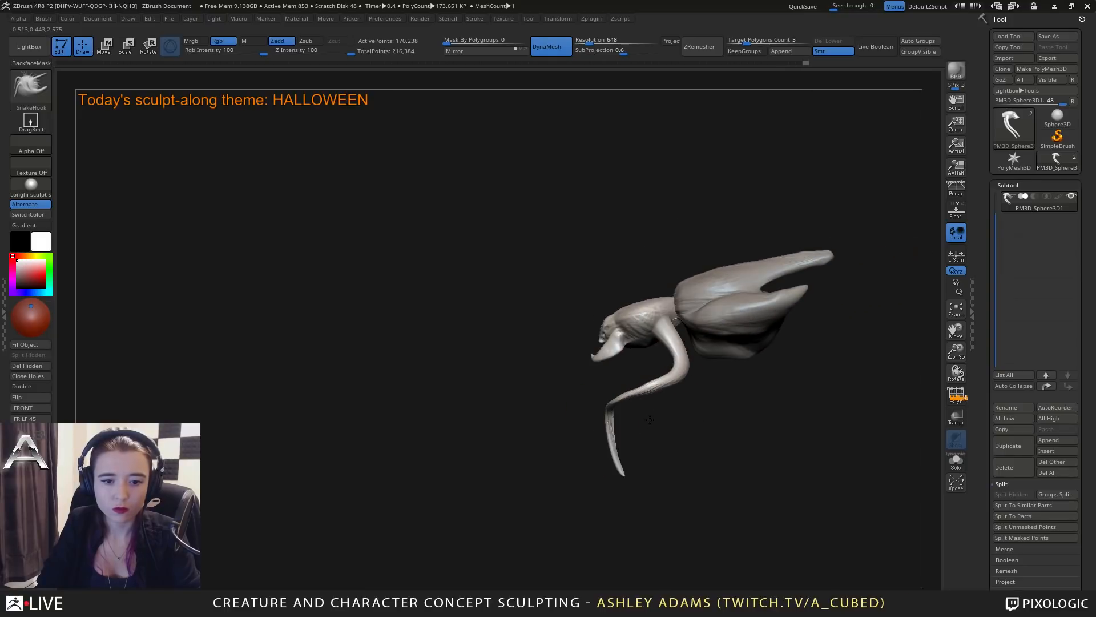
drag(639, 394, 645, 387)
right_drag(649, 389, 691, 390)
Reduce the SnakeHook draw size and bend the lower limb ends at a second joint to form angled feet.
key(space)
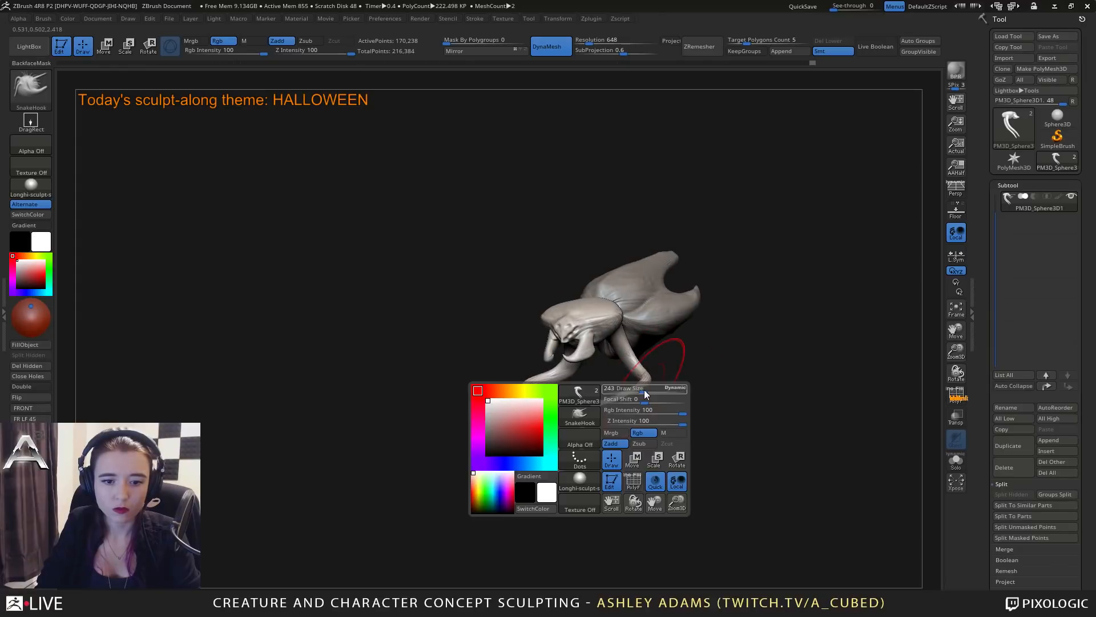
drag(644, 391, 612, 400)
mouse_move(594, 414)
right_down()
mouse_move(608, 412)
mouse_move(604, 393)
right_up()
right_drag(577, 482, 562, 392)
key(space)
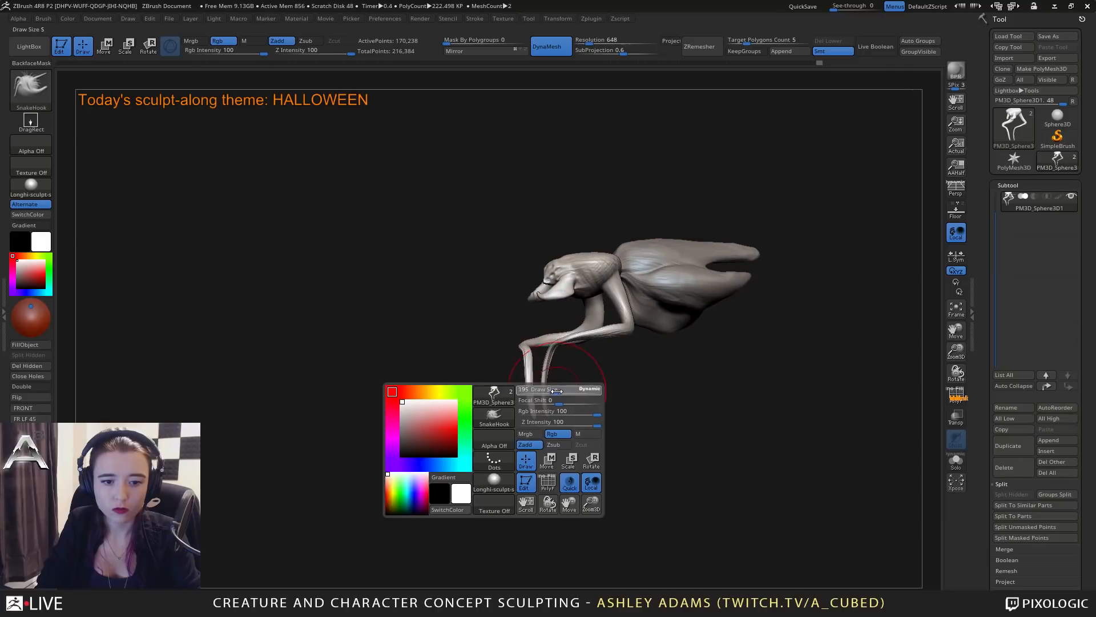
drag(527, 397, 531, 394)
mouse_move(577, 399)
shift+right_down()
mouse_move(591, 402)
mouse_move(588, 414)
mouse_move(556, 418)
shift+right_up()
mouse_move(552, 416)
mouse_down()
mouse_move(565, 421)
mouse_move(554, 416)
mouse_up()
mouse_move(553, 416)
right_down()
mouse_move(614, 382)
mouse_move(562, 380)
mouse_move(606, 402)
mouse_move(577, 403)
right_up()
key(space)
right_click(578, 403)
right_drag(645, 337, 649, 361)
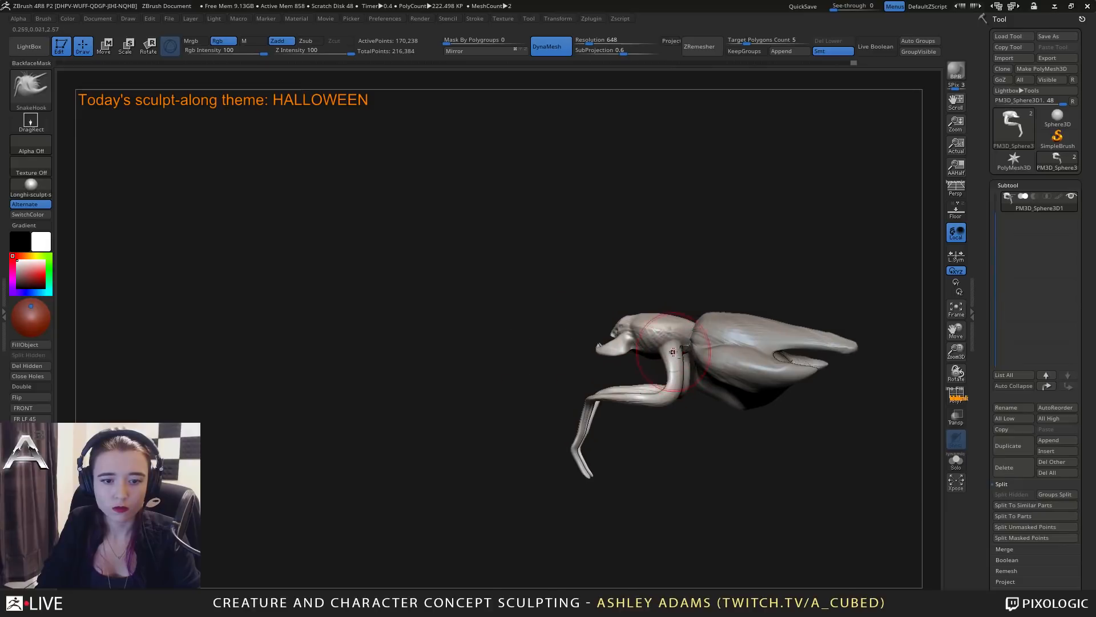
Carve a crease with DamStandard where the pincers meet the side of the head.
right_click(600, 391)
ctrl+right_drag(600, 390, 603, 428)
mouse_move(594, 340)
right_down()
mouse_move(652, 349)
mouse_move(599, 353)
right_up()
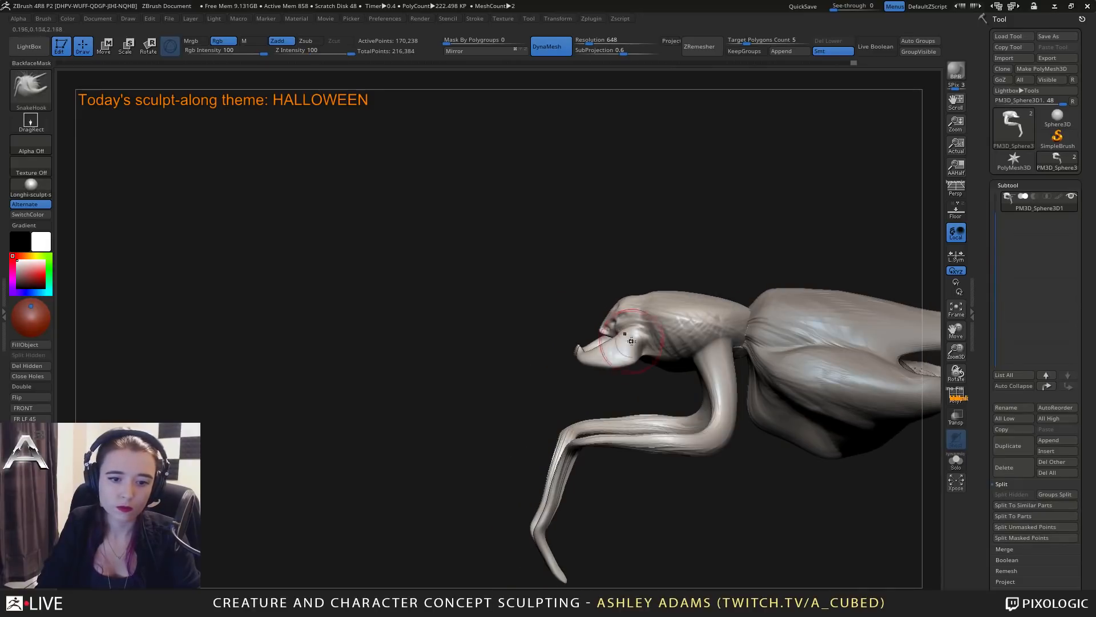
key(b)
key(d)
key(s)
right_click(596, 384)
mouse_move(644, 324)
mouse_down()
mouse_move(635, 323)
mouse_move(648, 341)
mouse_up()
right_drag(647, 343, 649, 348)
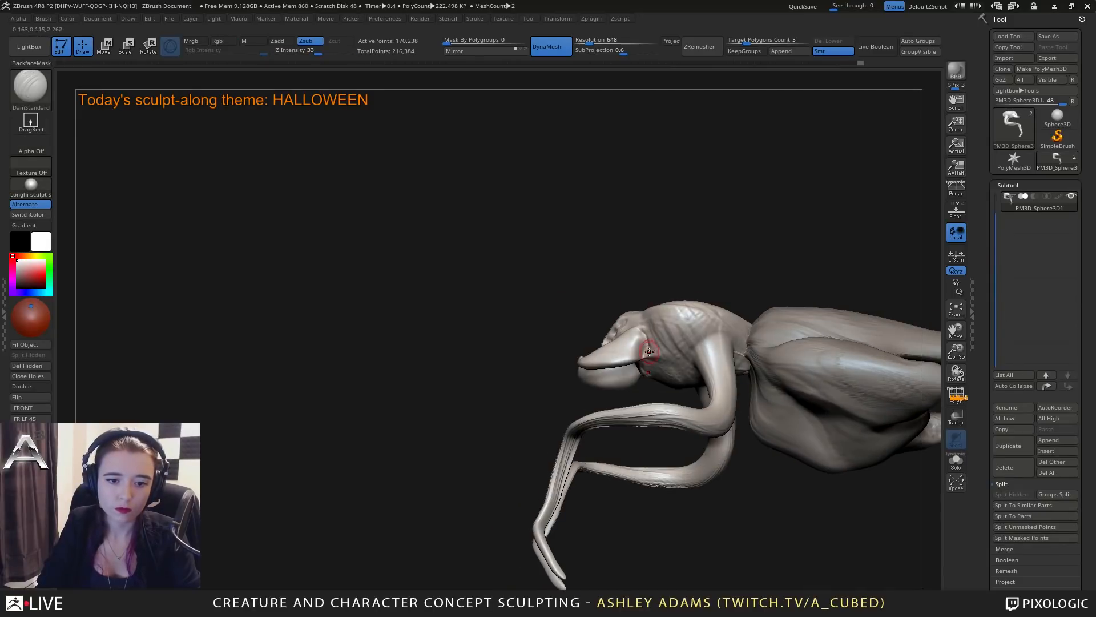
drag(649, 346, 646, 359)
mouse_move(646, 361)
right_down()
mouse_move(692, 356)
mouse_move(660, 403)
right_up()
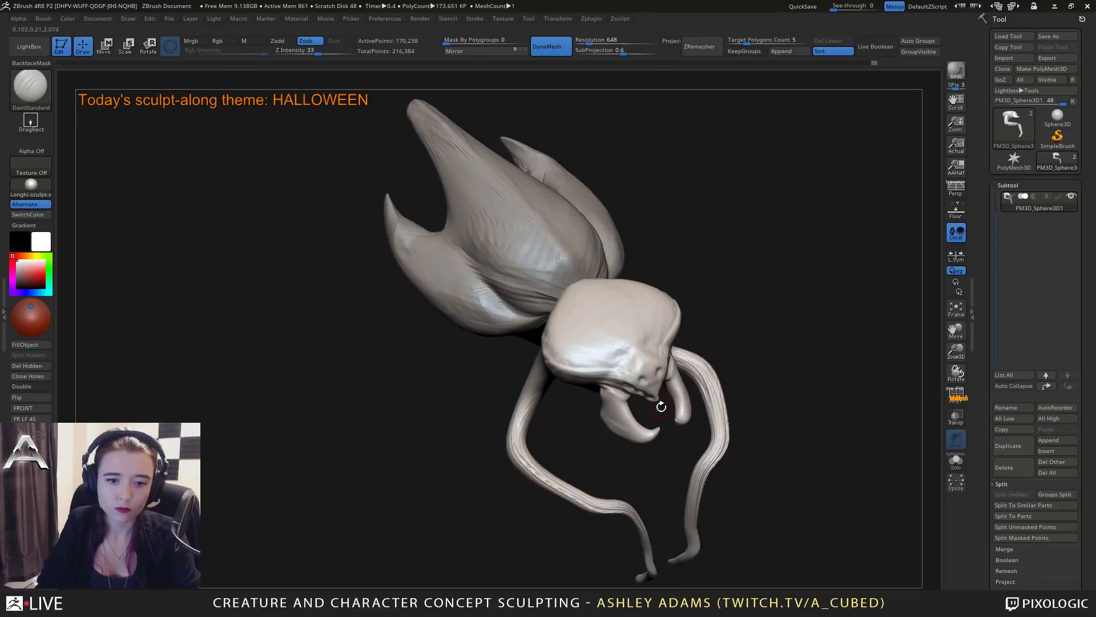
Mask both pincers and split the masked points from the head into their own subtool.
right_click(656, 408)
mouse_move(656, 432)
ctrl+mouse_down()
mouse_move(613, 420)
mouse_move(609, 407)
ctrl+mouse_up()
mouse_move(606, 408)
right_down()
mouse_move(630, 399)
mouse_move(662, 351)
right_up()
ctrl+drag(635, 417, 610, 390)
right_drag(633, 389, 655, 405)
ctrl+drag(655, 405, 648, 390)
mouse_move(648, 389)
right_down()
mouse_move(628, 336)
mouse_move(606, 325)
right_up()
ctrl+drag(718, 399, 704, 410)
alt+right_drag(703, 411, 659, 384)
click(1021, 537)
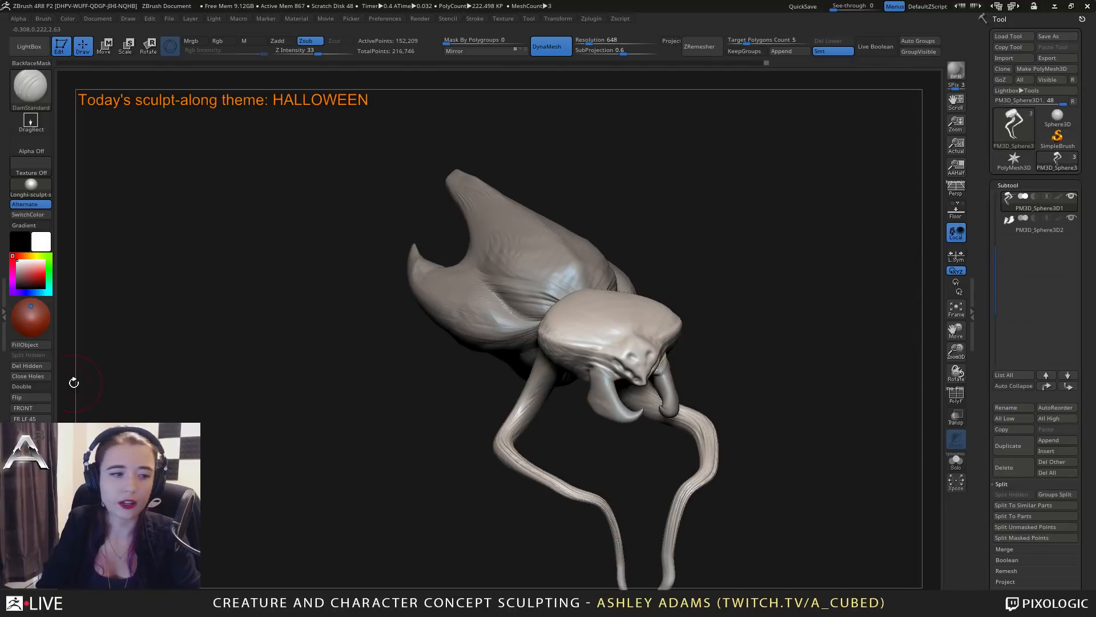
Close the open holes on the head and pincer subtools.
right_drag(514, 392, 613, 370)
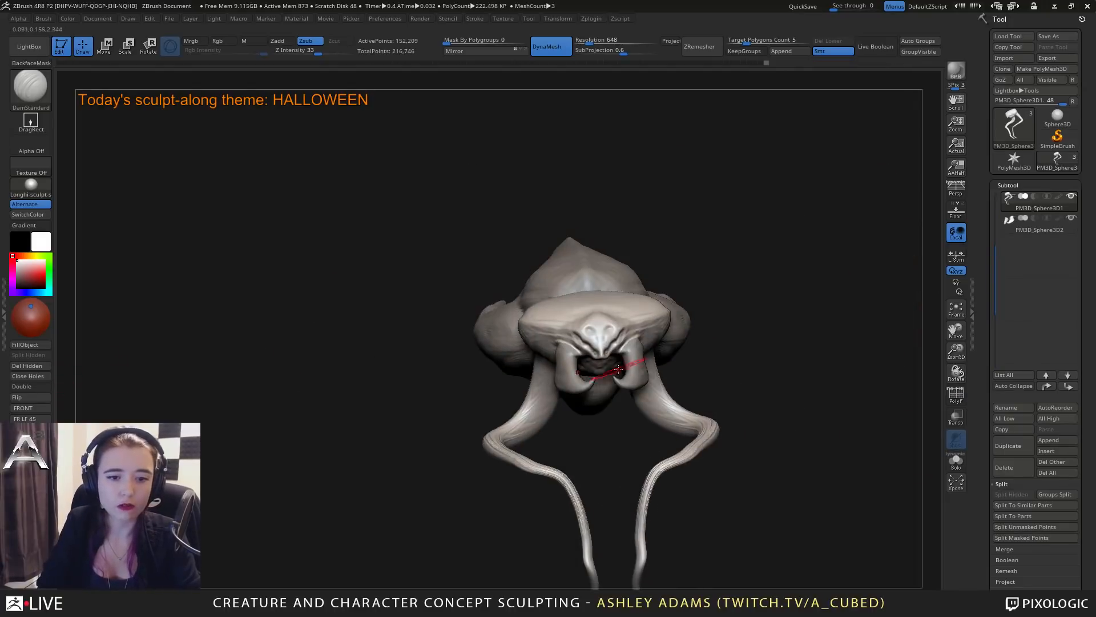
click(40, 376)
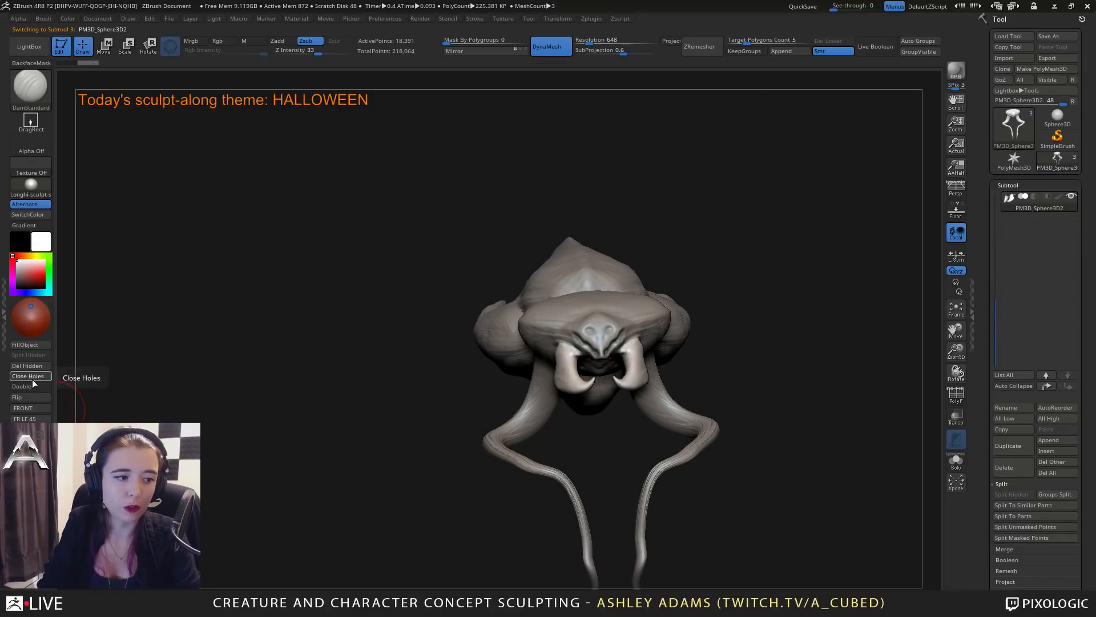
mouse_move(560, 368)
right_down()
mouse_move(574, 321)
mouse_move(508, 336)
right_up()
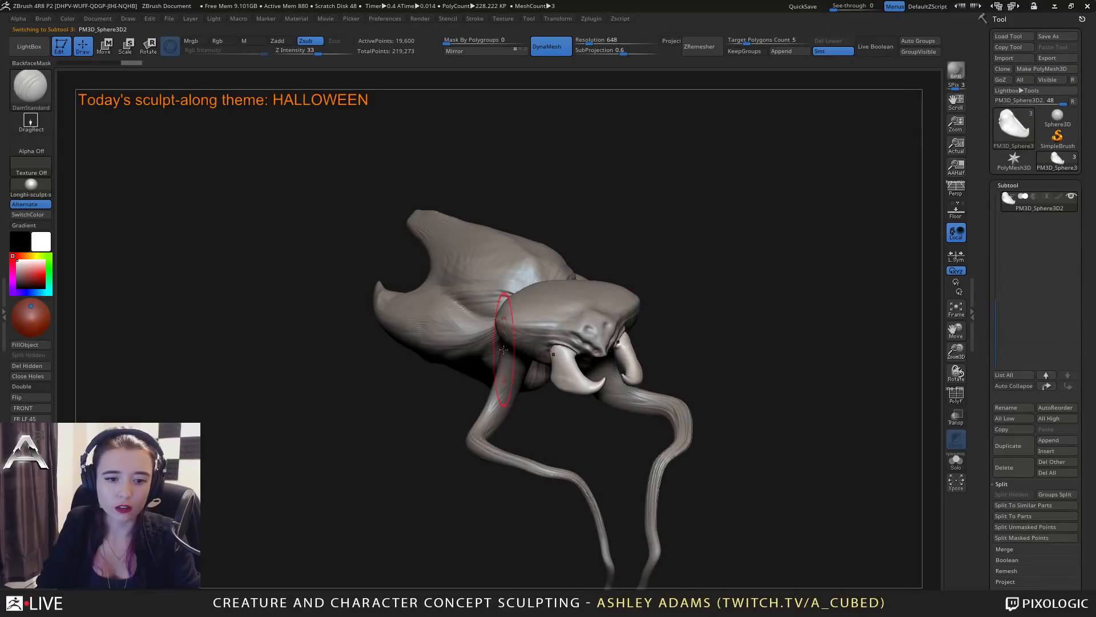
Adjust the upper ends of the pincers with SnakeHook where they join the face.
key(b)
key(s)
key(h)
mouse_move(577, 343)
right_down()
mouse_move(549, 343)
mouse_move(606, 344)
right_up()
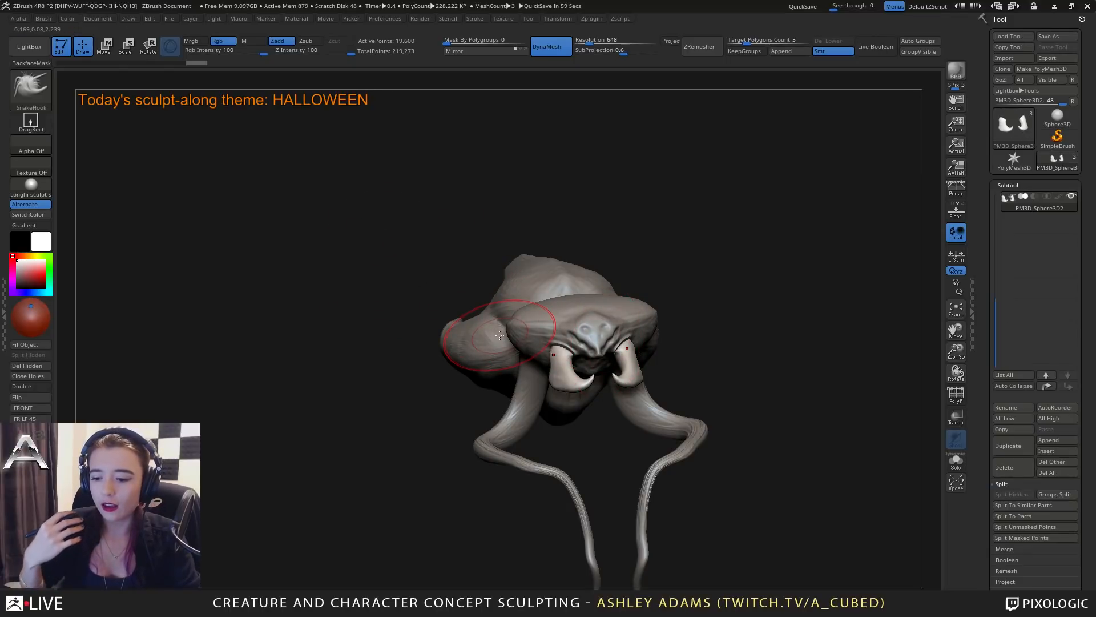
right_drag(531, 325, 563, 336)
Select the head subtool and build up its surface around the mouth and pincer bases with a small ClayBuildup brush.
alt+click(559, 335)
key(space)
drag(559, 336, 542, 336)
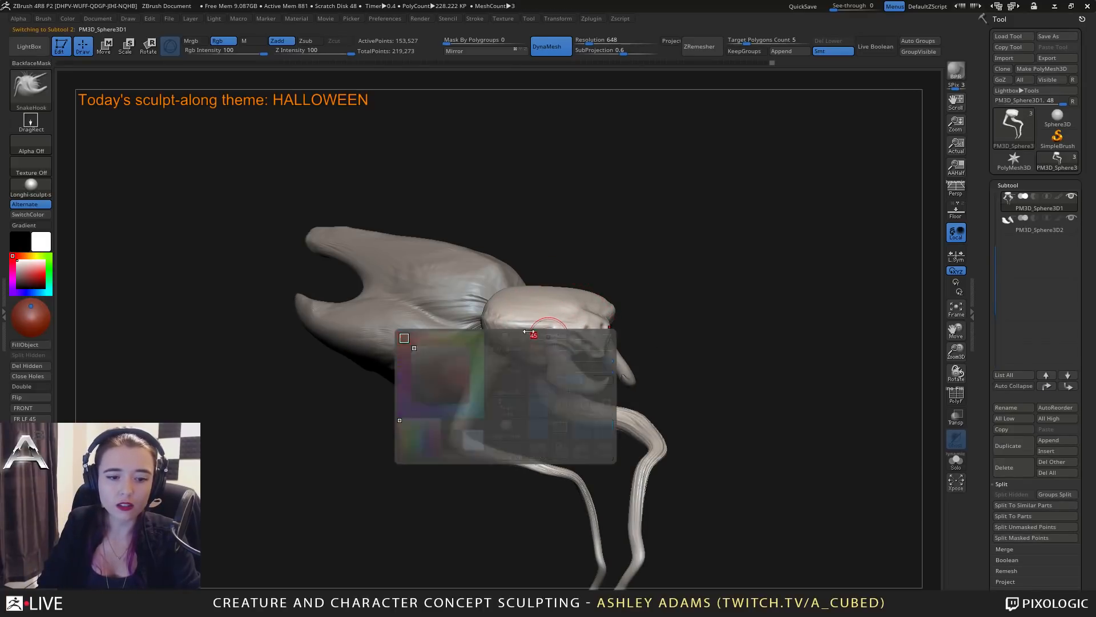
key(b)
key(c)
key(b)
mouse_move(566, 355)
right_down()
mouse_move(565, 369)
mouse_move(587, 342)
mouse_move(486, 342)
mouse_move(500, 345)
mouse_move(501, 225)
mouse_move(553, 223)
right_up()
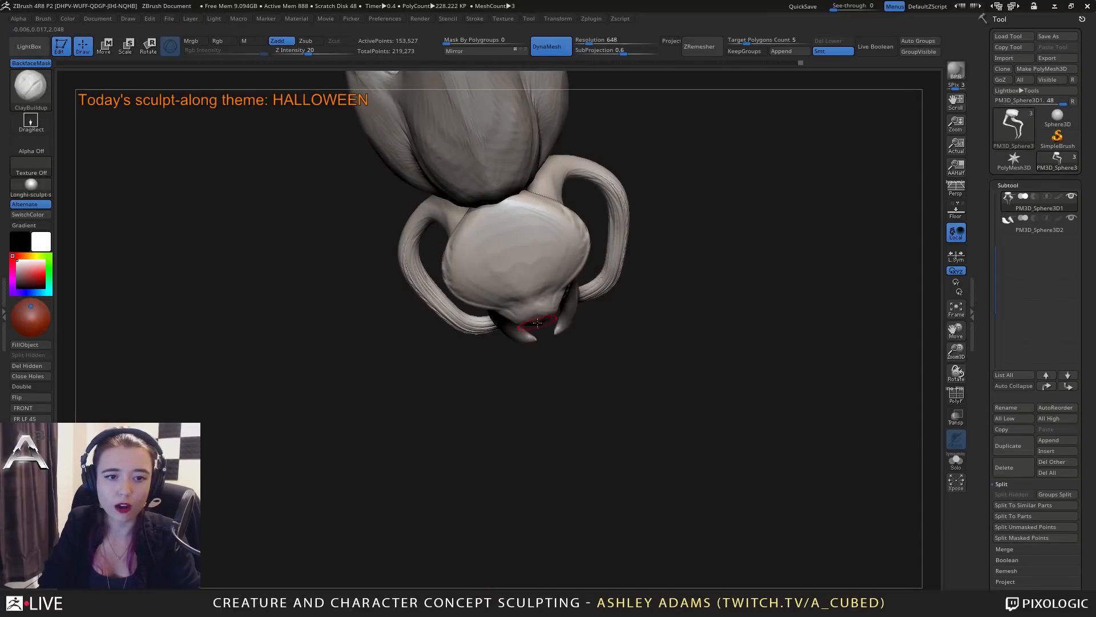
mouse_move(537, 323)
right_down()
mouse_move(502, 313)
mouse_move(508, 357)
mouse_move(495, 263)
mouse_move(523, 315)
mouse_move(562, 293)
right_up()
mouse_move(582, 370)
right_down()
mouse_move(593, 373)
mouse_move(546, 384)
mouse_move(571, 365)
right_up()
alt+click(574, 389)
key(space)
mouse_move(571, 365)
ctrl+right_down()
mouse_move(599, 385)
mouse_move(605, 410)
mouse_move(564, 346)
ctrl+right_up()
key(space)
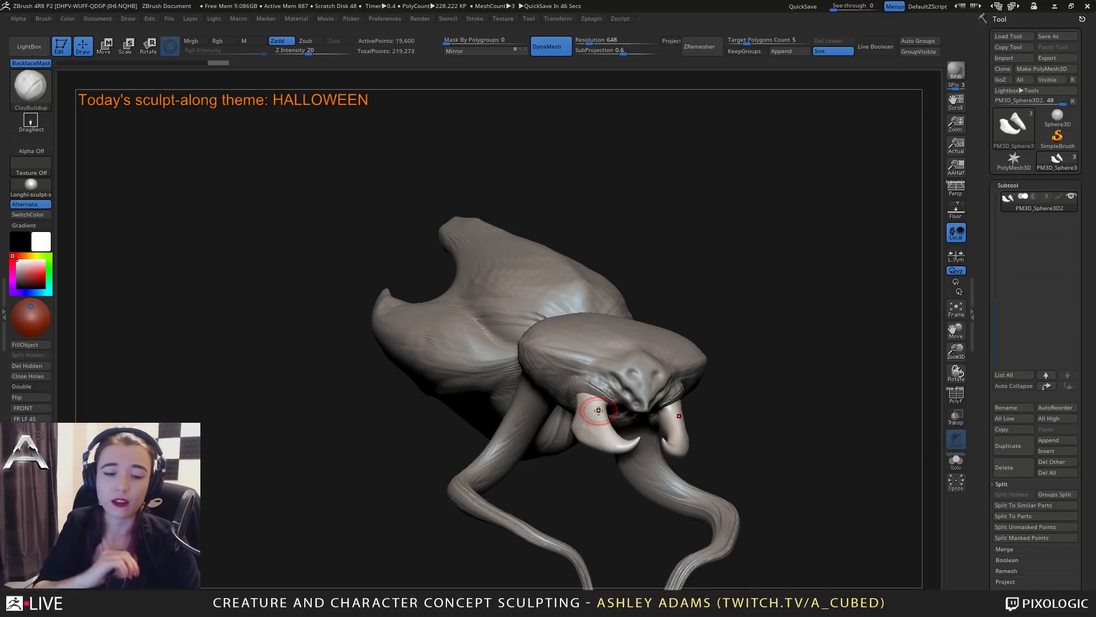
Enlarge the brush and reshape the pincers with SnakeHook, narrowing their bases and broadening their curved middle.
mouse_move(648, 329)
right_down()
mouse_move(655, 355)
mouse_move(636, 412)
mouse_move(629, 360)
mouse_move(603, 352)
right_up()
key(space)
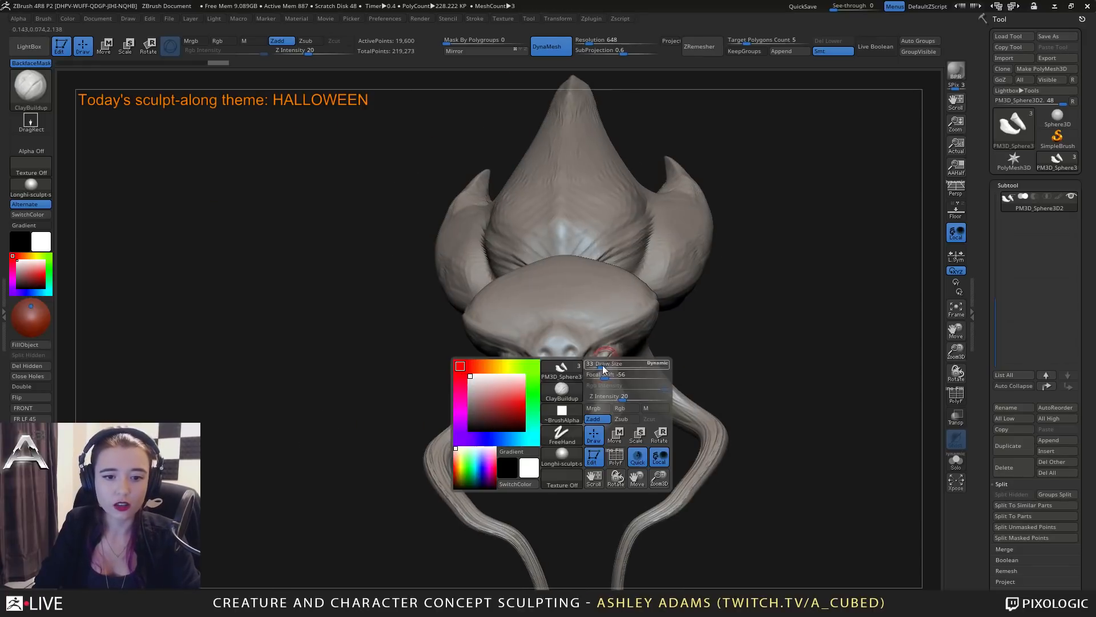
drag(602, 367, 615, 367)
right_drag(631, 350, 612, 350)
key(b)
key(s)
key(h)
drag(644, 359, 651, 364)
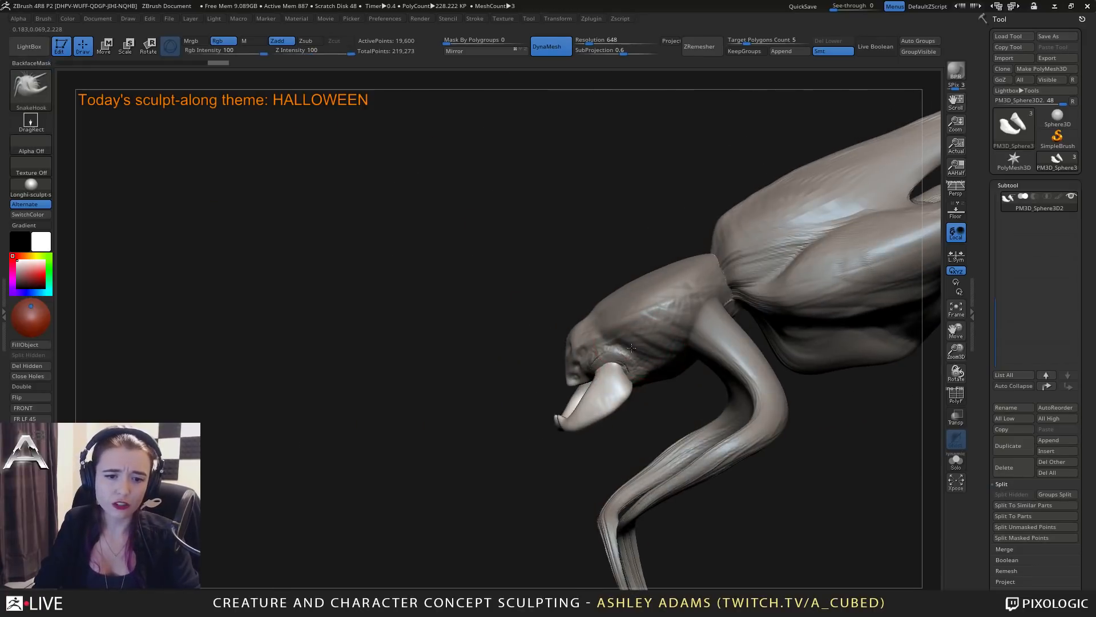
right_drag(612, 349, 636, 362)
mouse_move(616, 363)
mouse_down()
mouse_move(592, 363)
mouse_move(599, 375)
mouse_up()
right_drag(591, 402, 604, 390)
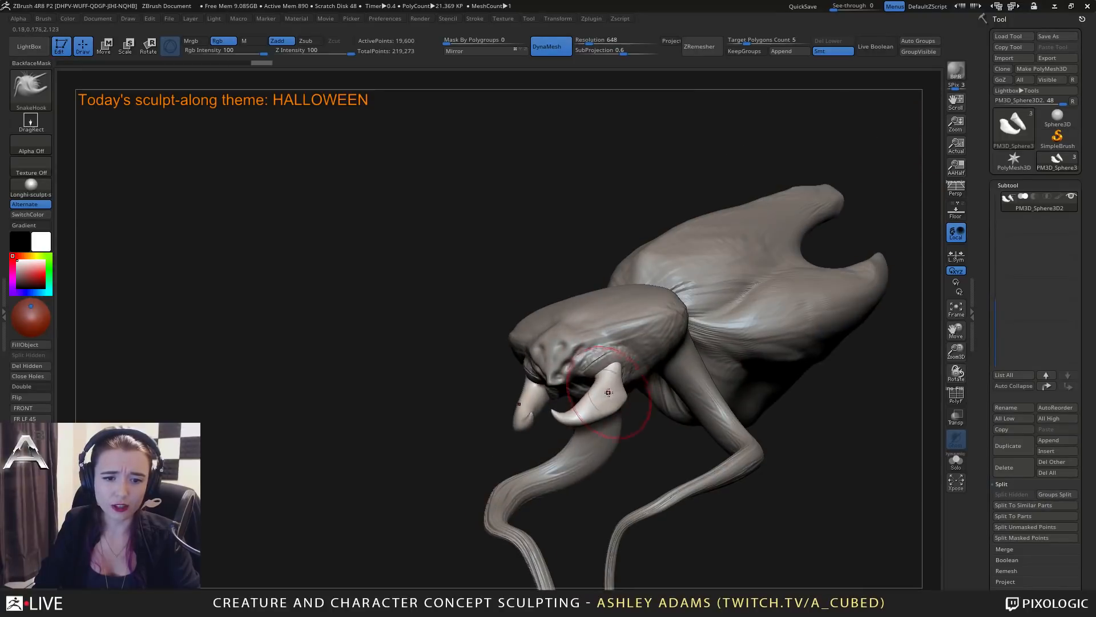
drag(597, 390, 600, 403)
mouse_move(605, 416)
right_down()
mouse_move(656, 457)
mouse_move(688, 364)
mouse_move(714, 367)
mouse_move(913, 289)
mouse_move(744, 286)
right_up()
Shift the pincers slightly along their depth axis with the Move gizmo to seat them against the head.
key(w)
click(645, 225)
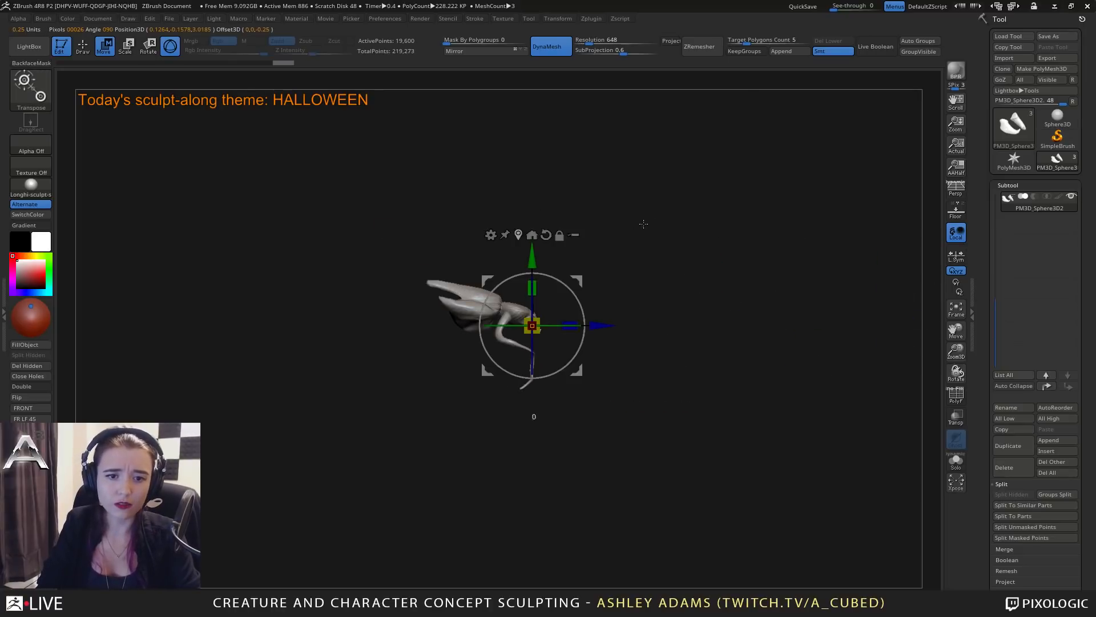
alt+right_drag(579, 278, 707, 371)
drag(688, 328, 672, 328)
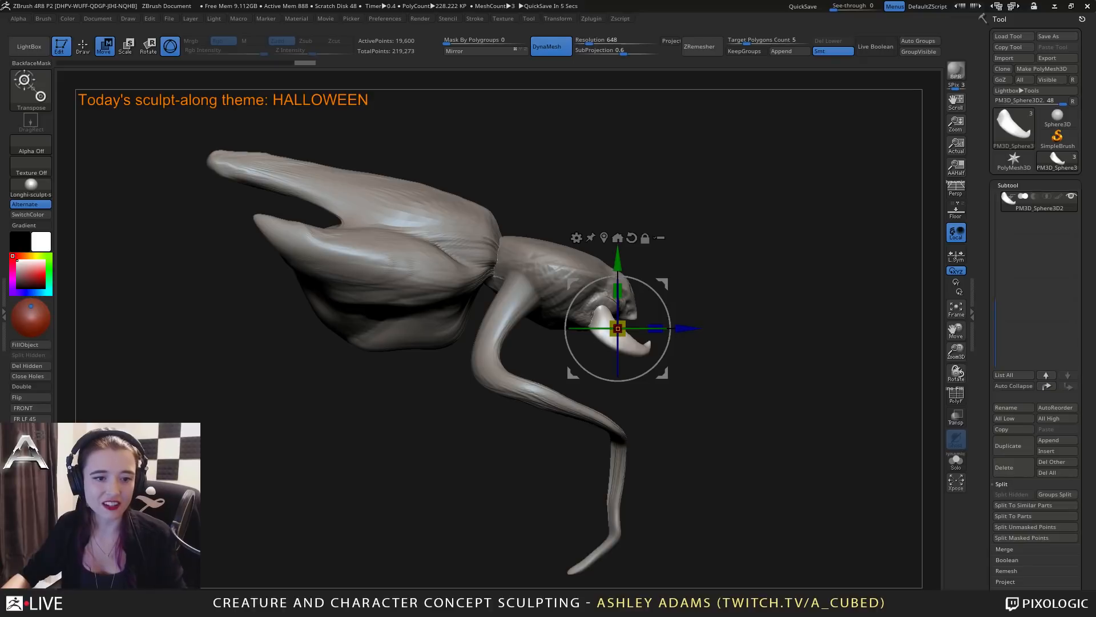
drag(868, 457, 773, 459)
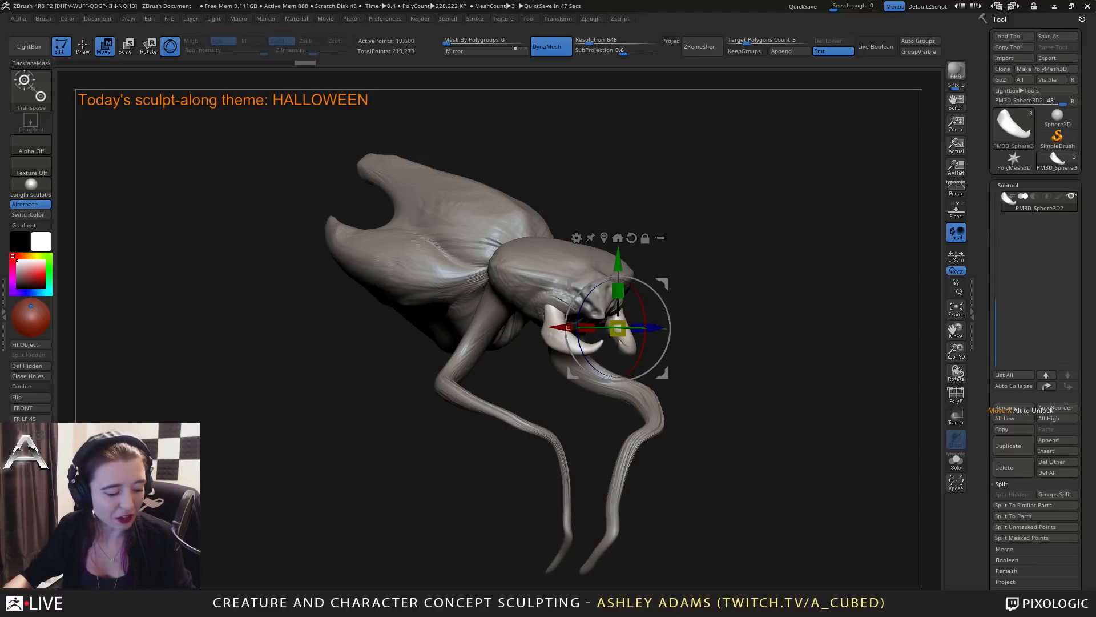
drag(885, 325, 743, 340)
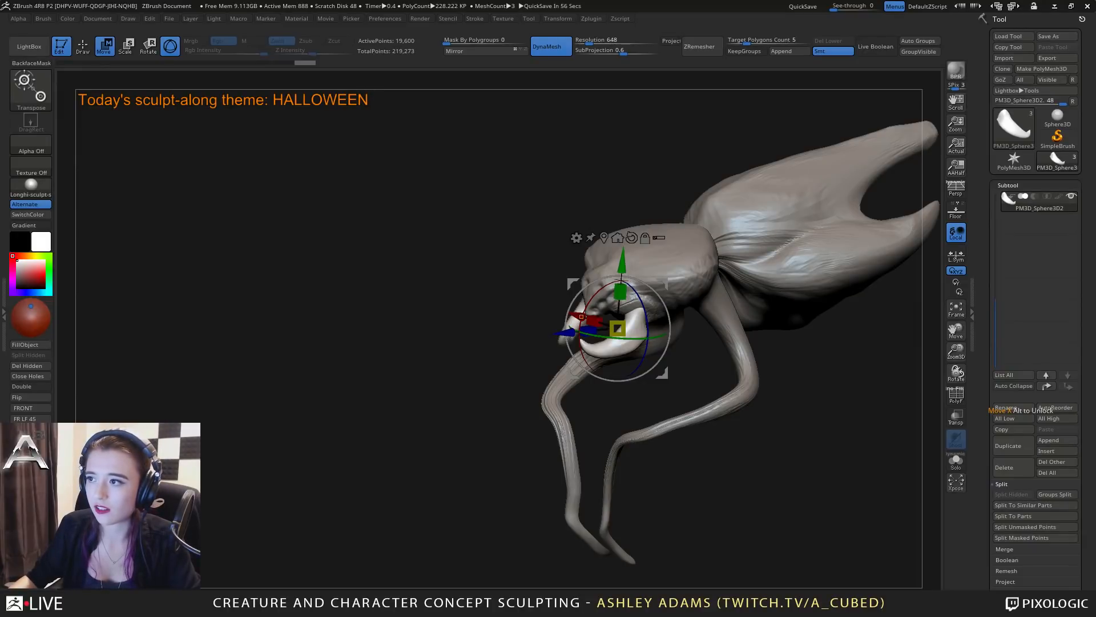
drag(645, 394, 809, 320)
right_drag(710, 312, 699, 311)
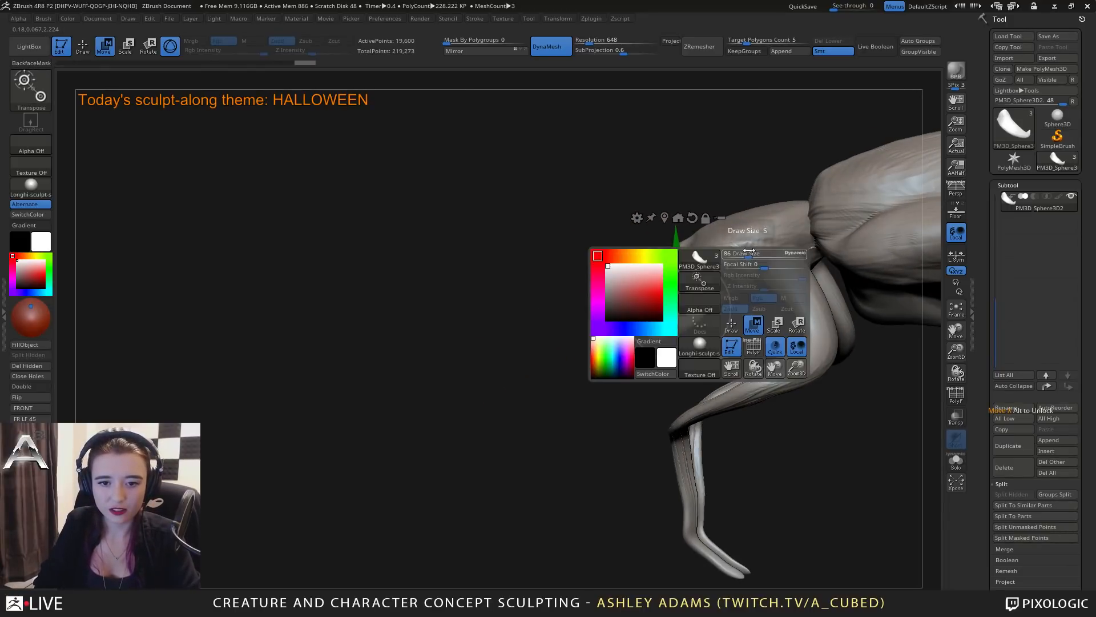
Return to Draw mode, select the head subtool and mask both long limbs with MaskLasso.
mouse_move(764, 314)
ctrl+right_down()
mouse_move(698, 307)
mouse_move(712, 300)
ctrl+right_up()
right_click(708, 297)
right_drag(620, 320, 557, 304)
alt+click(696, 322)
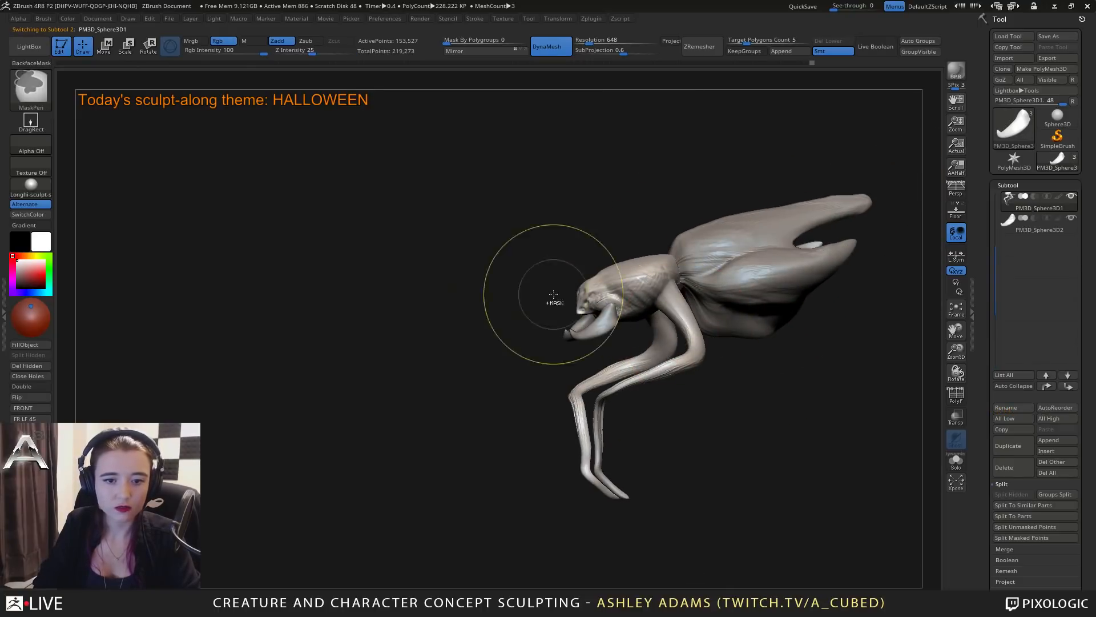
right_drag(602, 220, 520, 261)
click(48, 98)
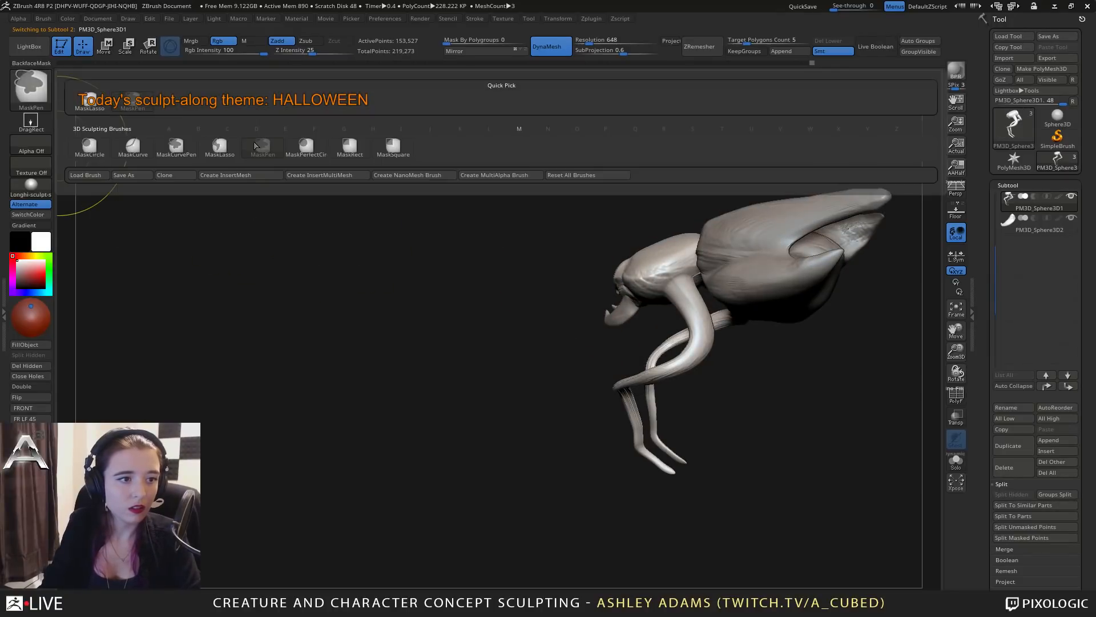
click(219, 148)
ctrl+drag(605, 467, 723, 331)
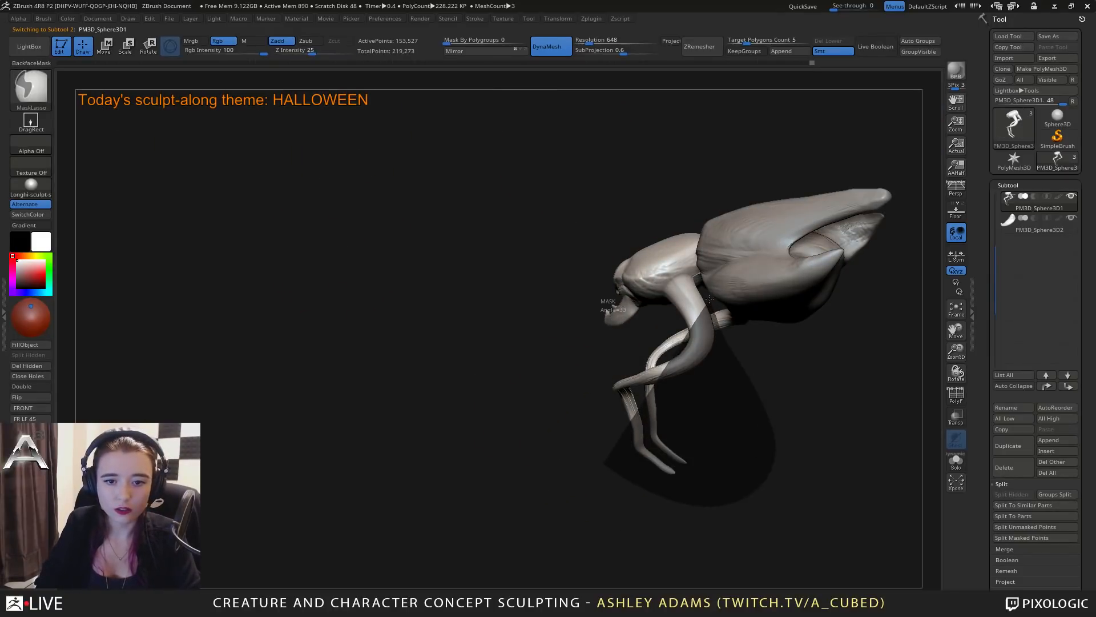
ctrl+drag(675, 278, 672, 280)
mouse_move(685, 286)
right_down()
mouse_move(741, 174)
mouse_move(722, 140)
mouse_move(699, 190)
mouse_move(708, 297)
right_up()
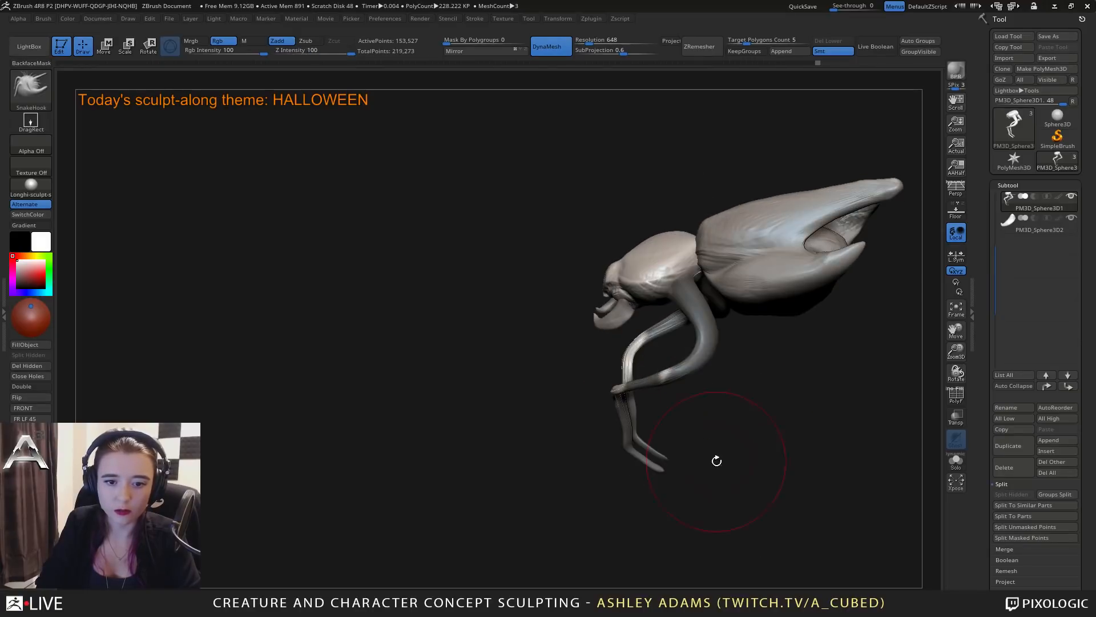
Refine the mask around the limb bases on the head's sides and underside with MaskPen at a smaller brush size.
mouse_move(741, 437)
ctrl+mouse_down()
mouse_move(642, 394)
mouse_move(645, 429)
ctrl+mouse_up()
right_drag(639, 451, 692, 370)
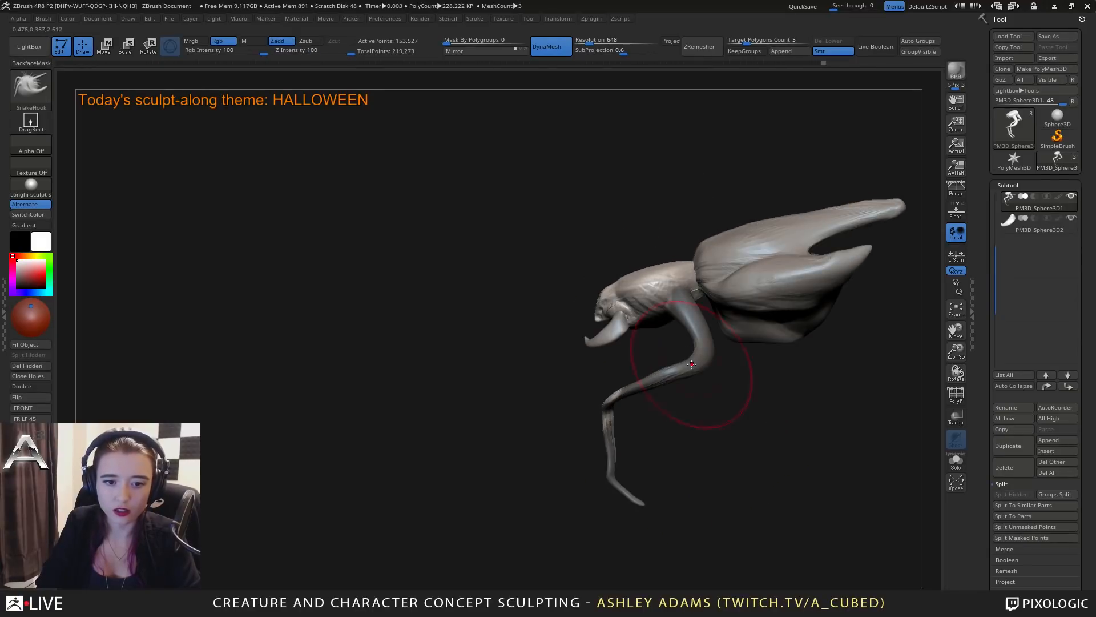
mouse_move(674, 384)
ctrl+mouse_down()
mouse_move(635, 367)
mouse_move(665, 394)
ctrl+mouse_up()
mouse_move(620, 328)
right_down()
mouse_move(640, 343)
mouse_move(619, 377)
mouse_move(577, 354)
right_up()
click(48, 97)
click(358, 141)
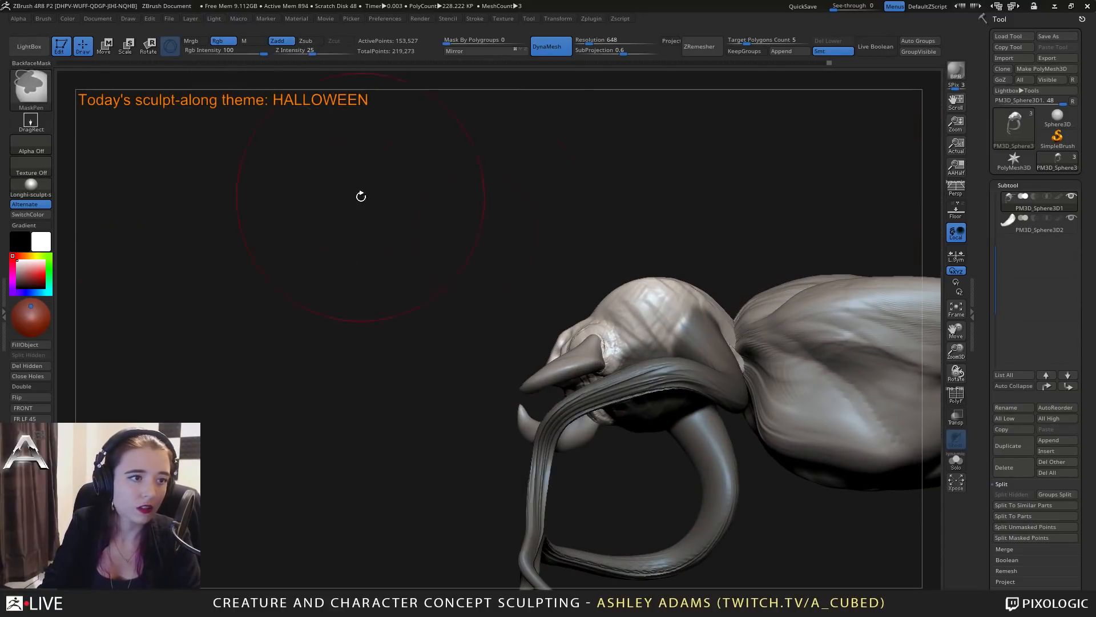
key(space)
drag(710, 312, 692, 313)
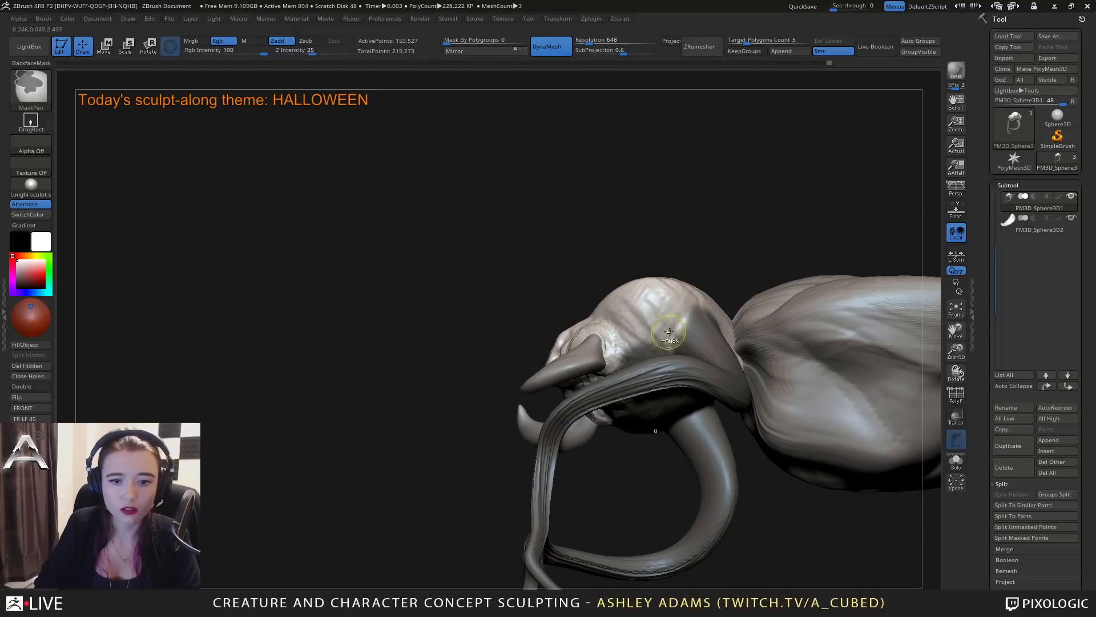
right_drag(688, 320, 631, 367)
mouse_move(624, 366)
ctrl+alt+mouse_down()
mouse_move(663, 434)
mouse_move(642, 328)
mouse_move(707, 387)
ctrl+alt+mouse_up()
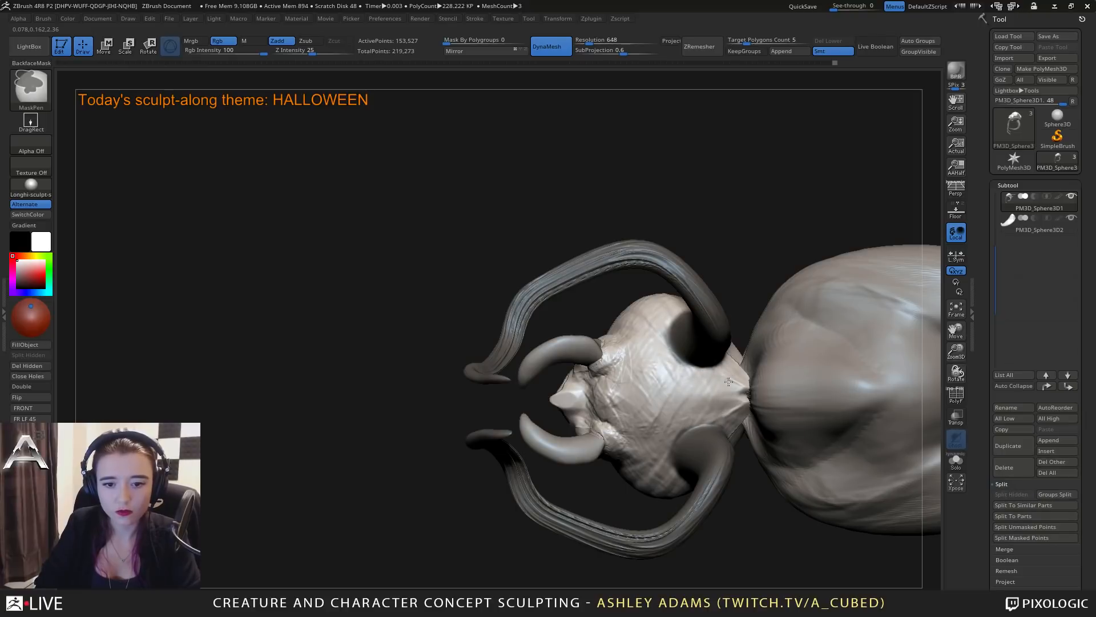
Split the masked long limbs off the head into their own subtool and close the resulting holes.
key(b)
key(s)
key(h)
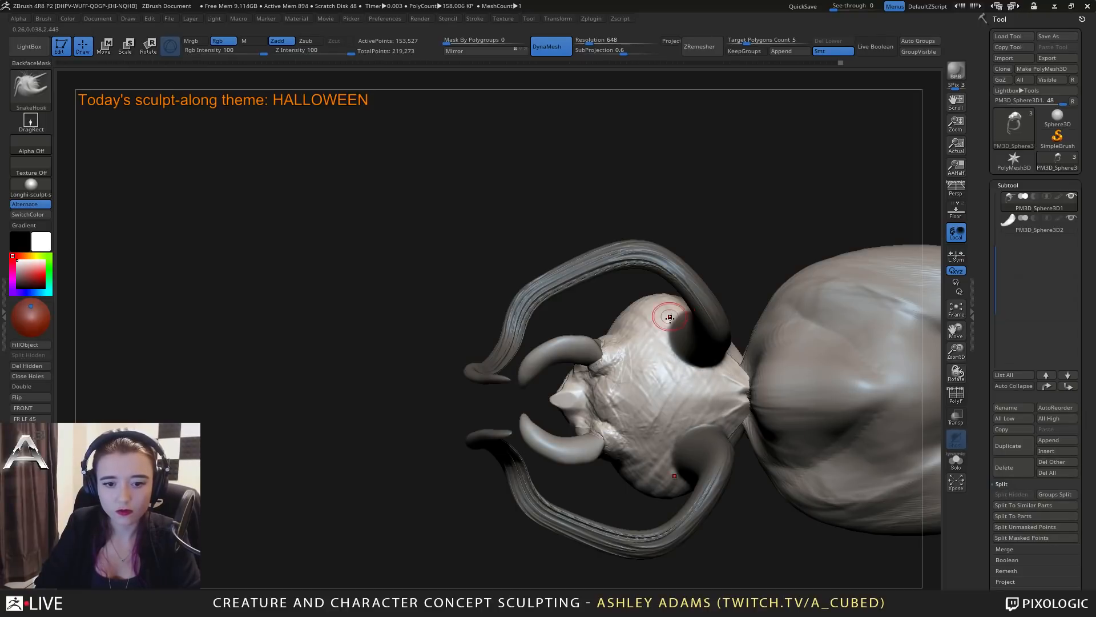
mouse_move(654, 343)
right_down()
mouse_move(725, 369)
mouse_move(692, 391)
mouse_move(688, 359)
right_up()
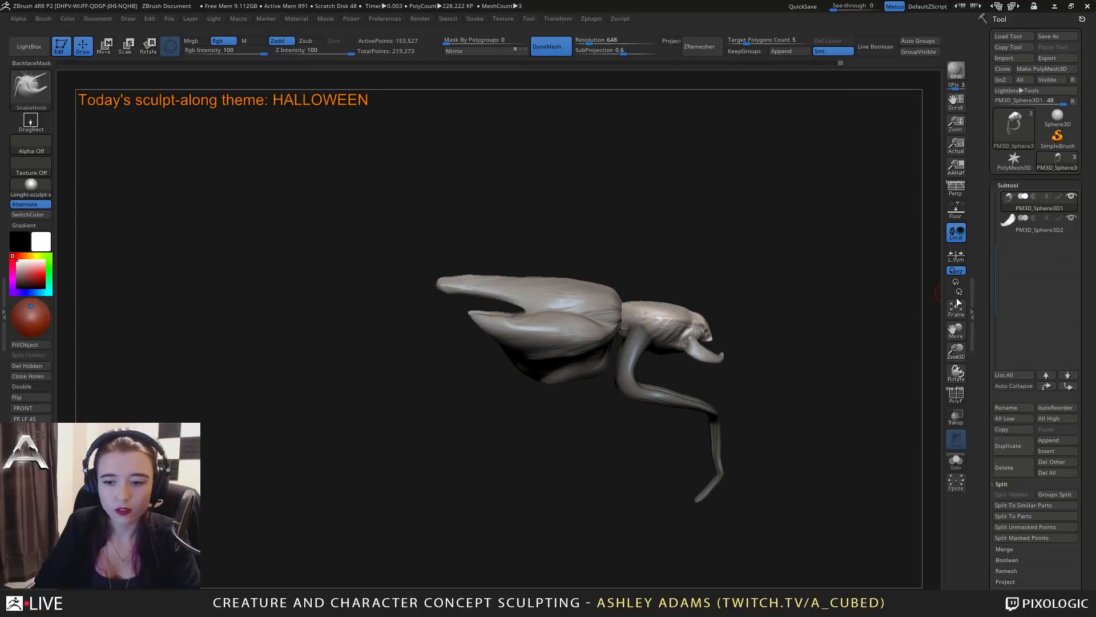
click(1025, 539)
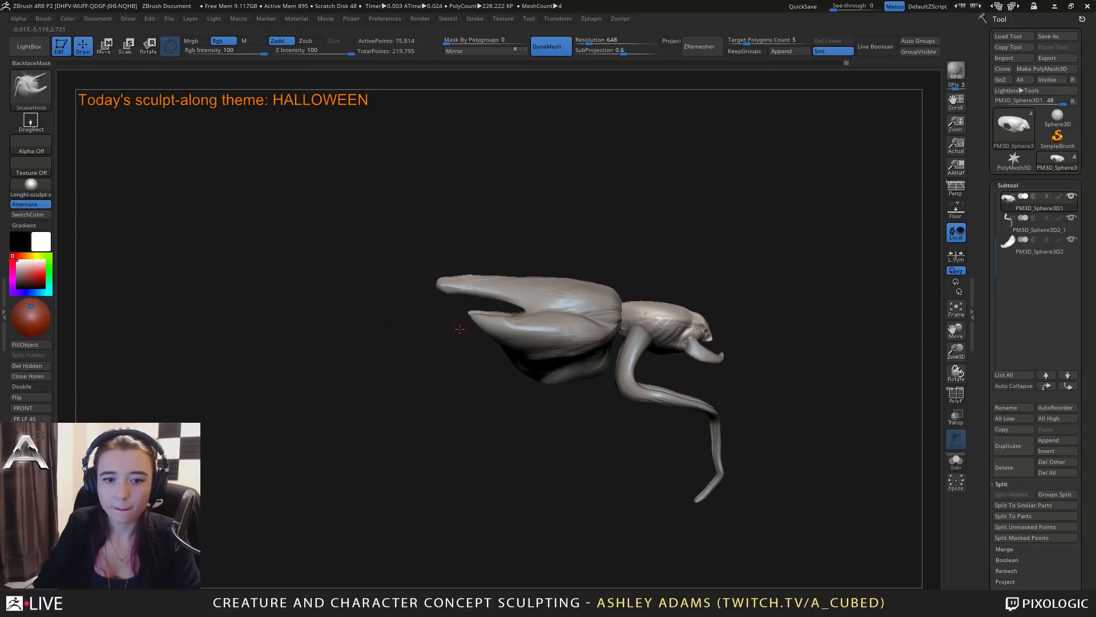
alt+click(624, 351)
click(30, 376)
Show the floor grid and reposition the unlocked Move gizmo over the creature's head and limb bases.
key(w)
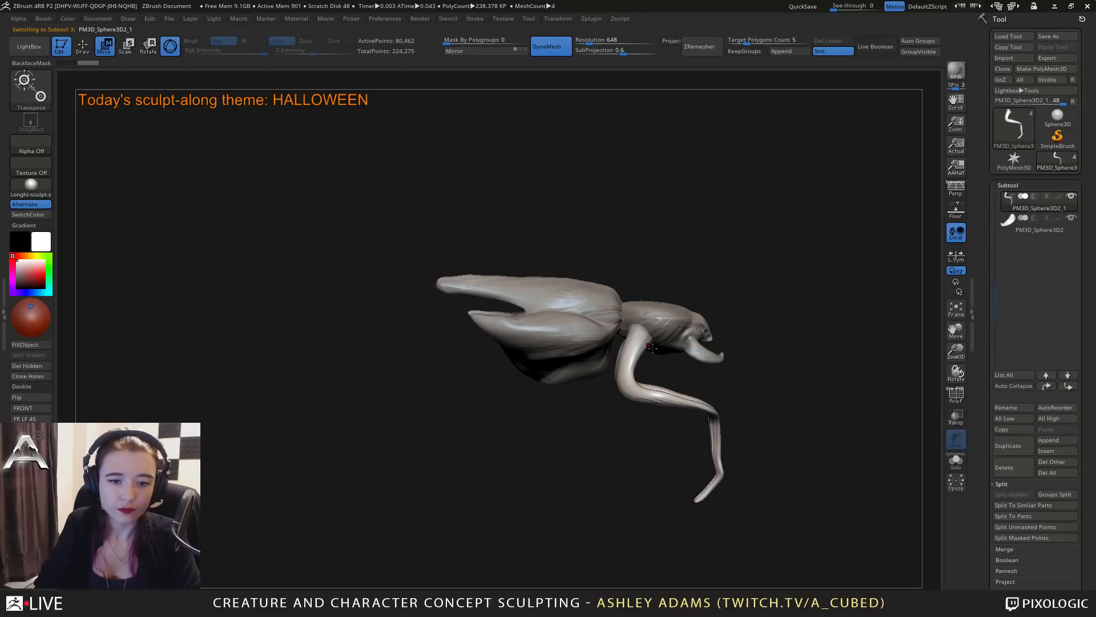
mouse_move(724, 334)
ctrl+right_down()
mouse_move(845, 298)
mouse_move(531, 328)
ctrl+right_up()
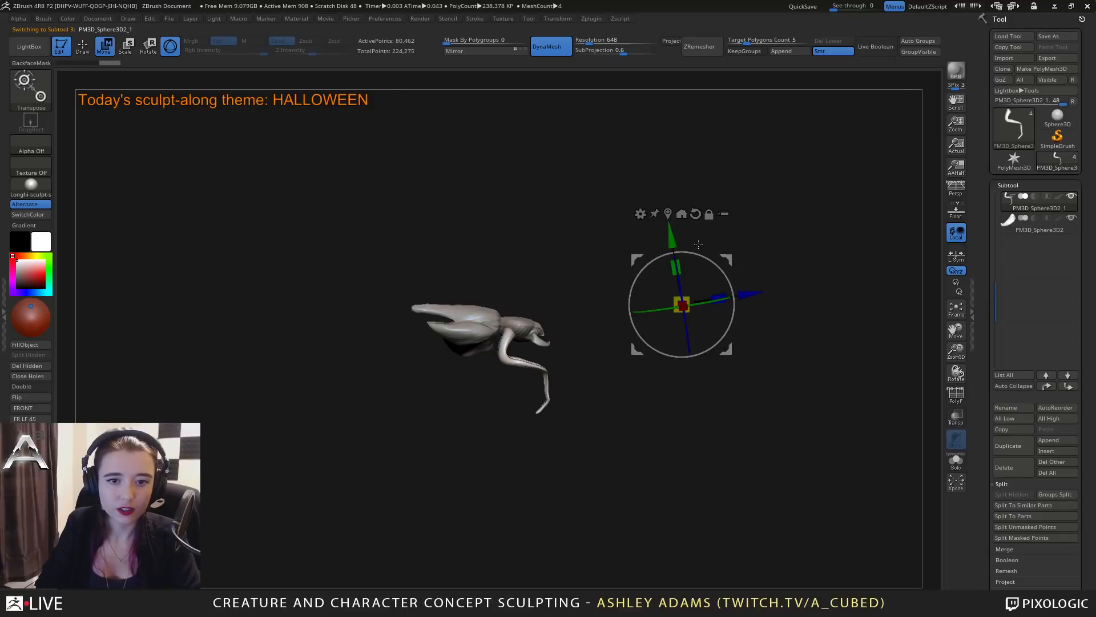
click(953, 217)
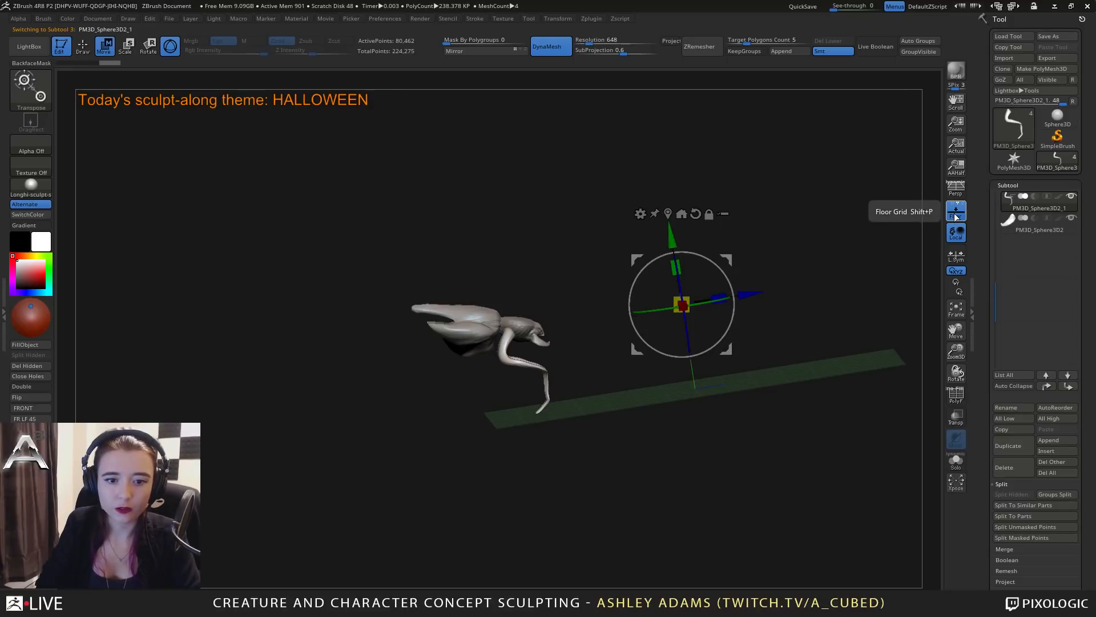
click(955, 216)
shift+right_drag(820, 286, 765, 314)
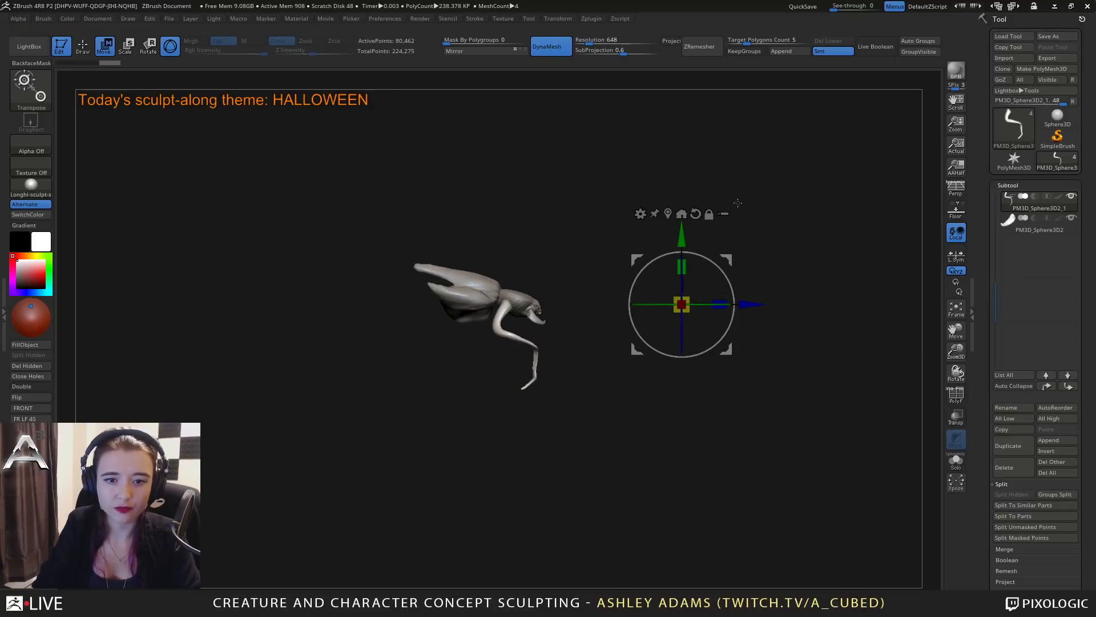
drag(744, 296, 902, 295)
click(956, 213)
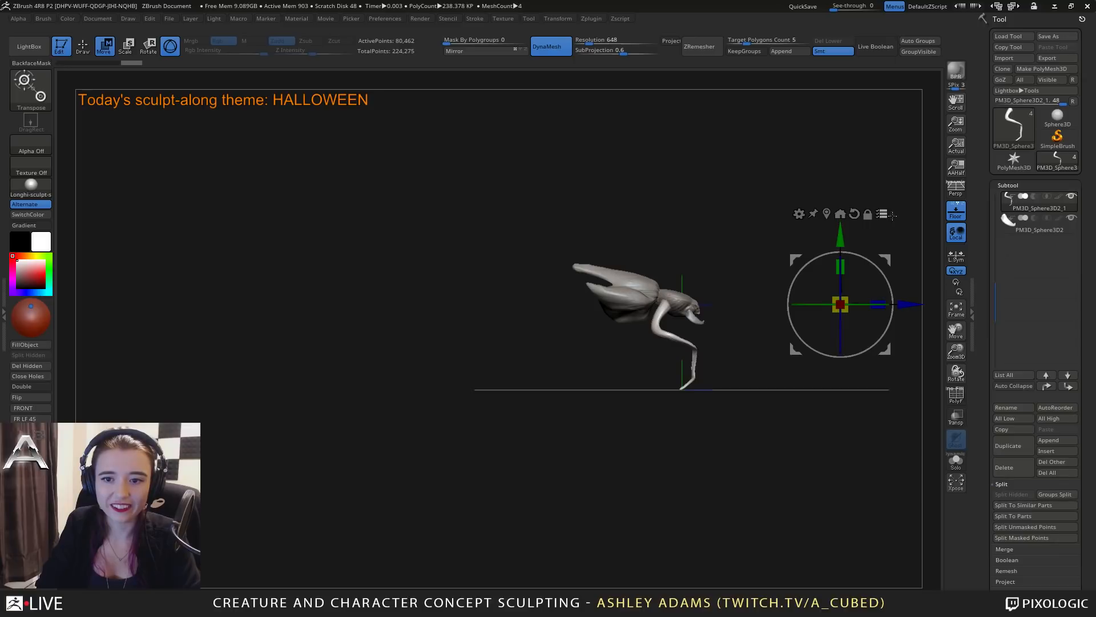
alt+drag(910, 304, 739, 304)
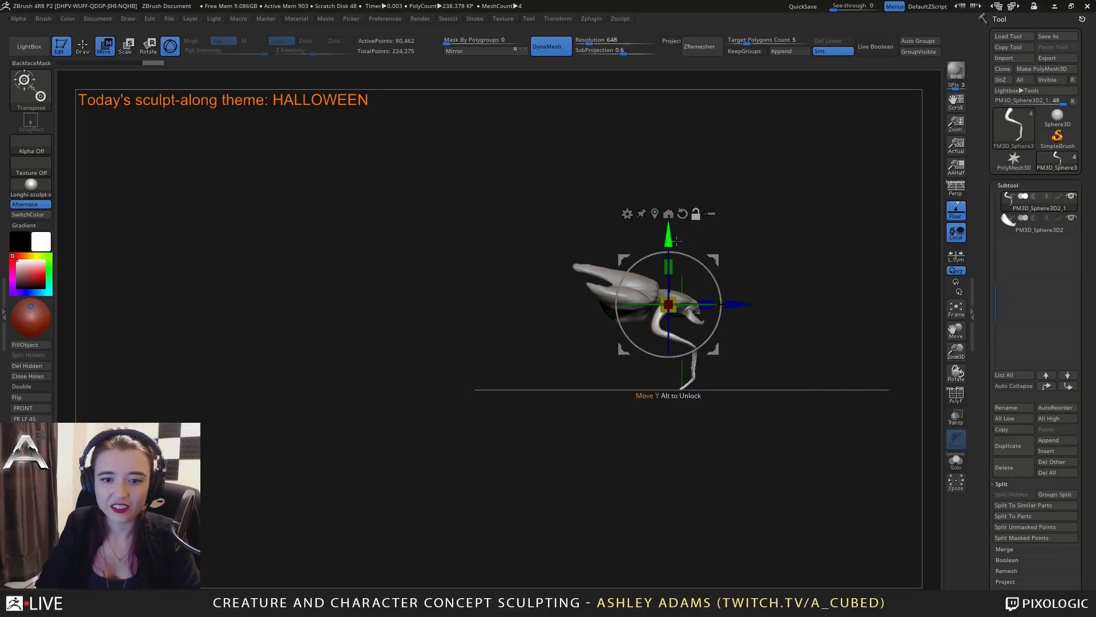
Duplicate the limb pair toward the front of the head with the gizmo and scale the copies down.
mouse_move(756, 274)
ctrl+right_down()
mouse_move(766, 361)
mouse_move(773, 314)
ctrl+right_up()
ctrl+drag(735, 304, 781, 304)
shift+right_drag(848, 295, 793, 305)
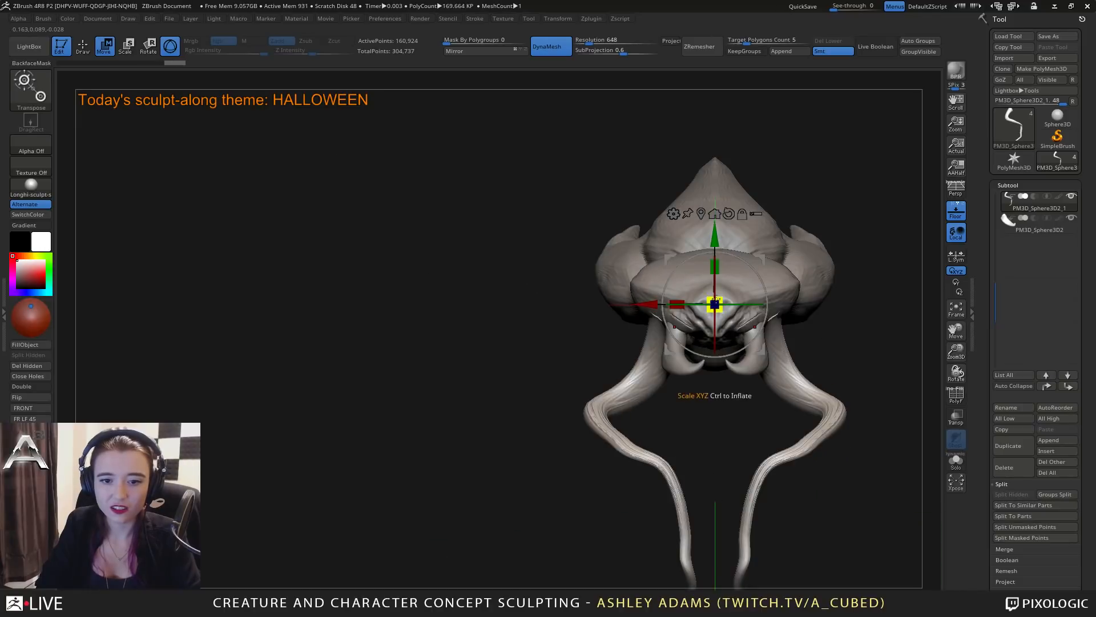
drag(716, 299, 665, 297)
right_drag(657, 289, 731, 297)
drag(740, 304, 752, 303)
shift+right_drag(769, 292, 737, 288)
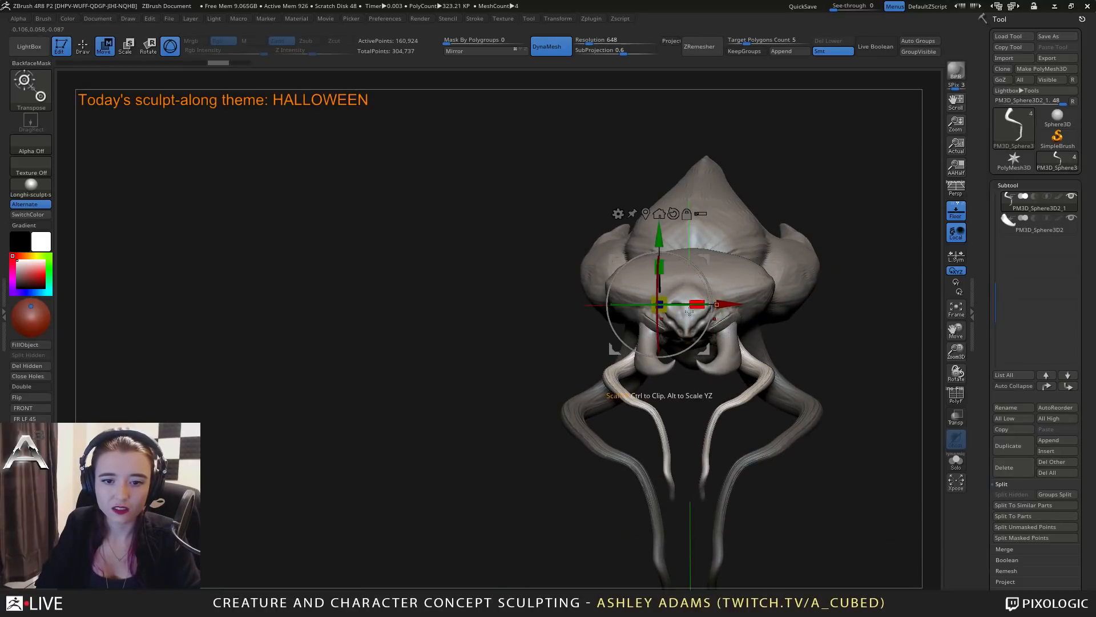
mouse_move(734, 301)
mouse_down()
mouse_move(717, 304)
mouse_move(810, 304)
mouse_move(737, 305)
mouse_up()
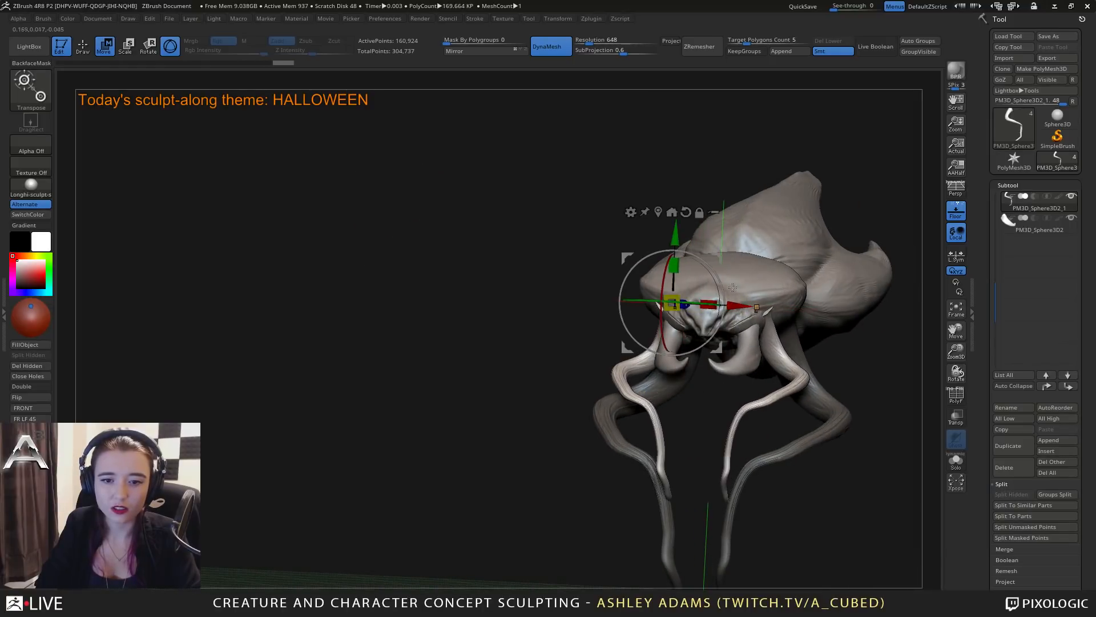
Raise the smaller limb pair toward the head and spread its two halves outward with the gizmo.
drag(678, 232, 679, 207)
drag(740, 238, 663, 278)
shift+drag(663, 240, 708, 243)
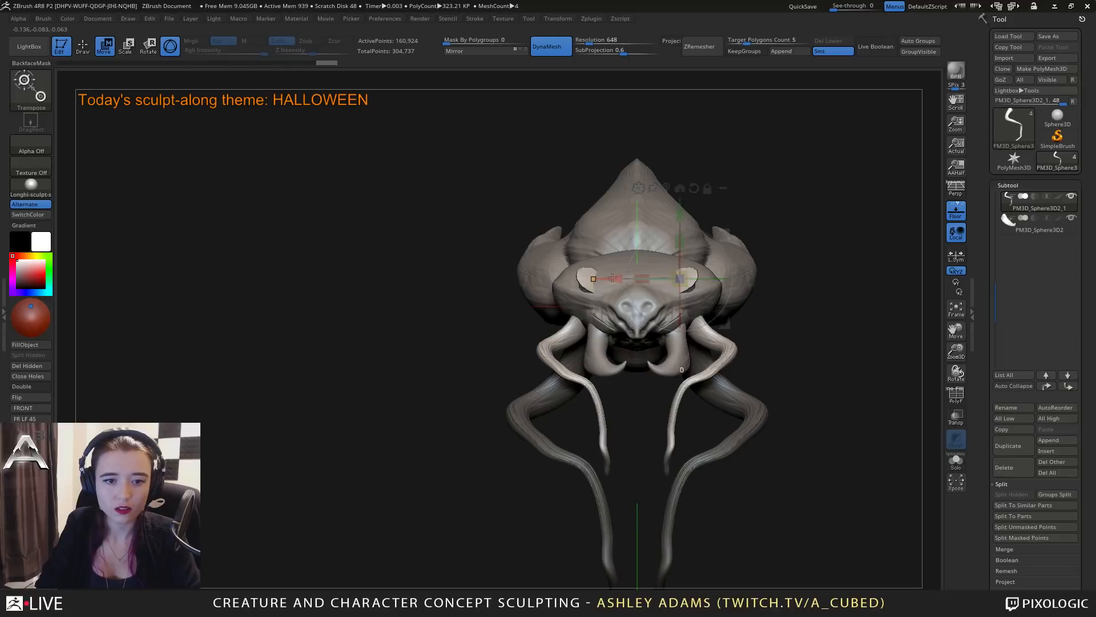
drag(612, 278, 624, 278)
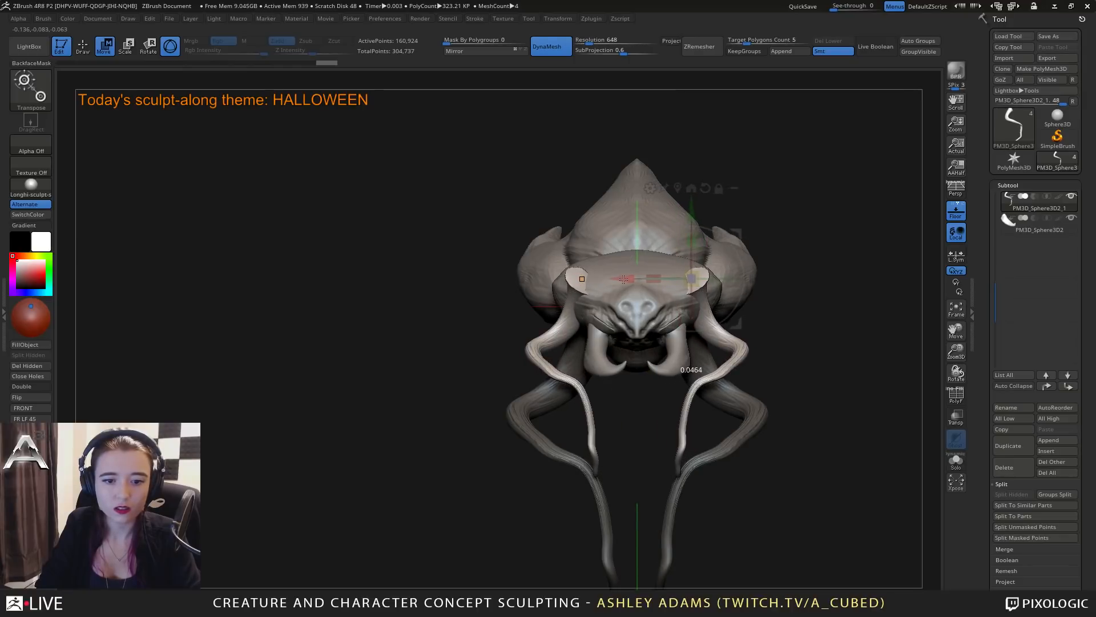
Return to Draw mode and pull the smaller limbs' upper ends against the sides of the head with SnakeHook.
key(q)
key(space)
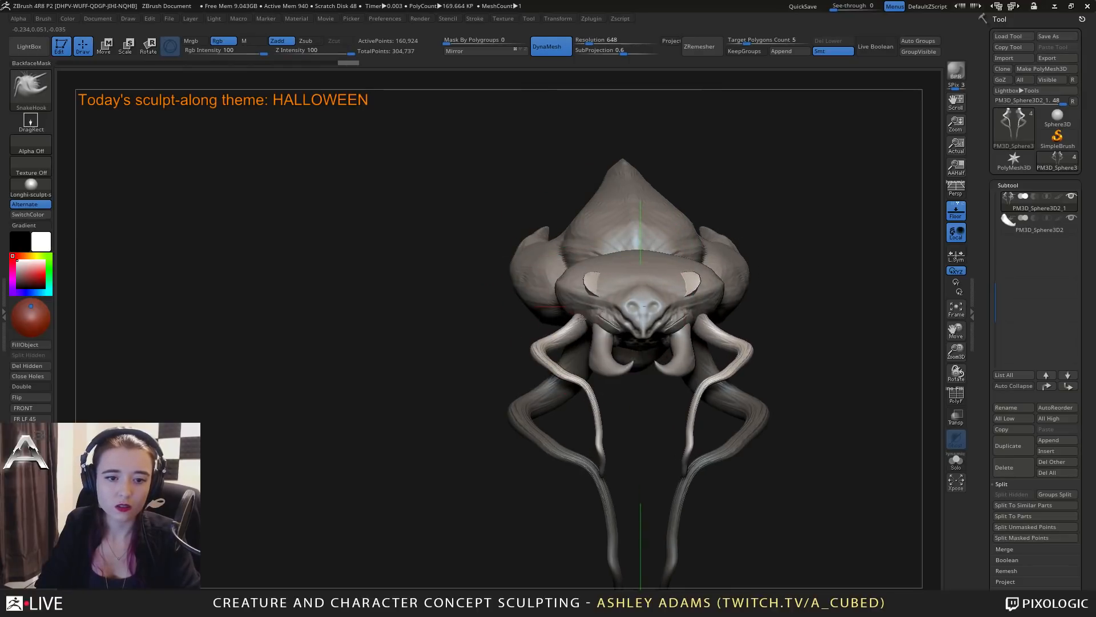
drag(581, 319, 562, 297)
right_drag(574, 260, 592, 268)
key(space)
mouse_move(592, 268)
mouse_down()
mouse_move(602, 269)
mouse_move(587, 269)
mouse_up()
right_drag(588, 273, 614, 269)
key(space)
drag(613, 268, 596, 269)
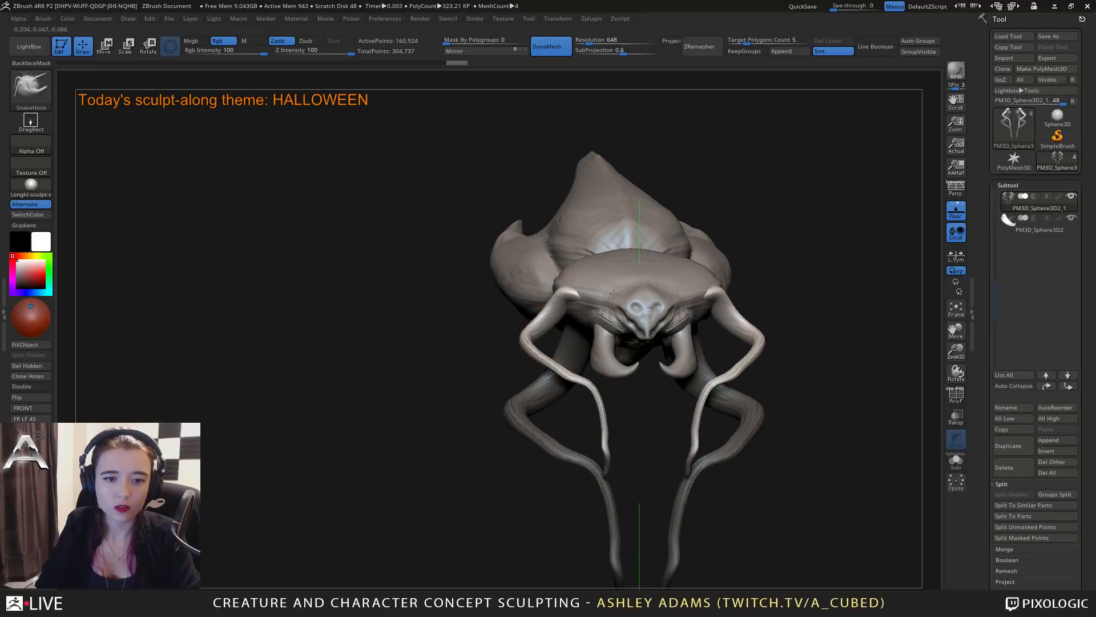
right_drag(613, 293, 580, 286)
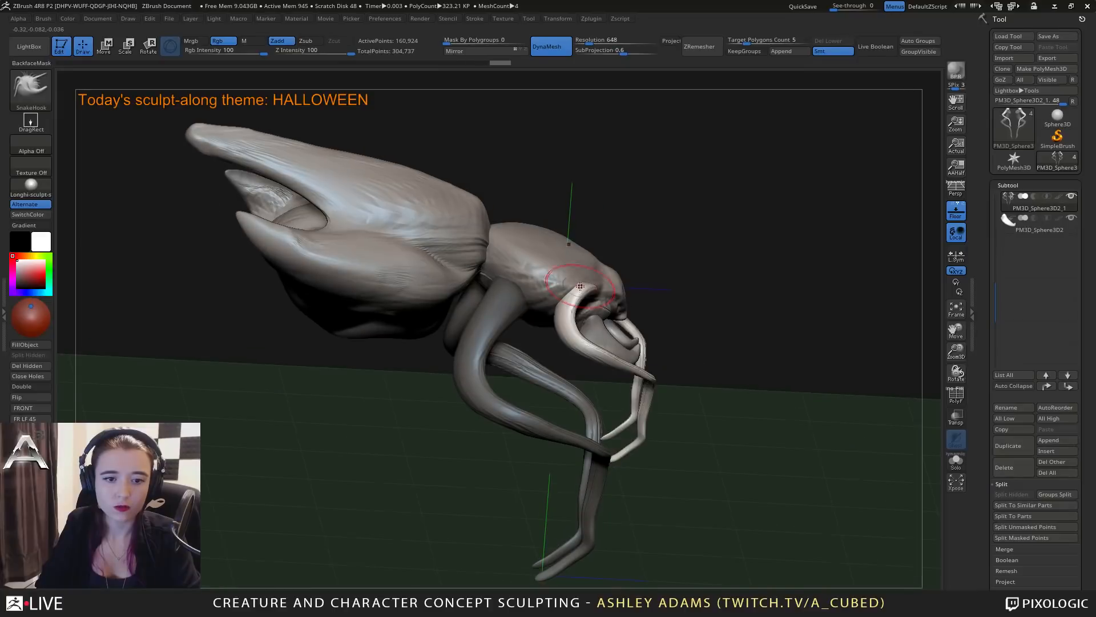
Bend the smaller limbs' upper segments outward and back with SnakeHook, adjusting the brush size.
right_drag(567, 324, 518, 313)
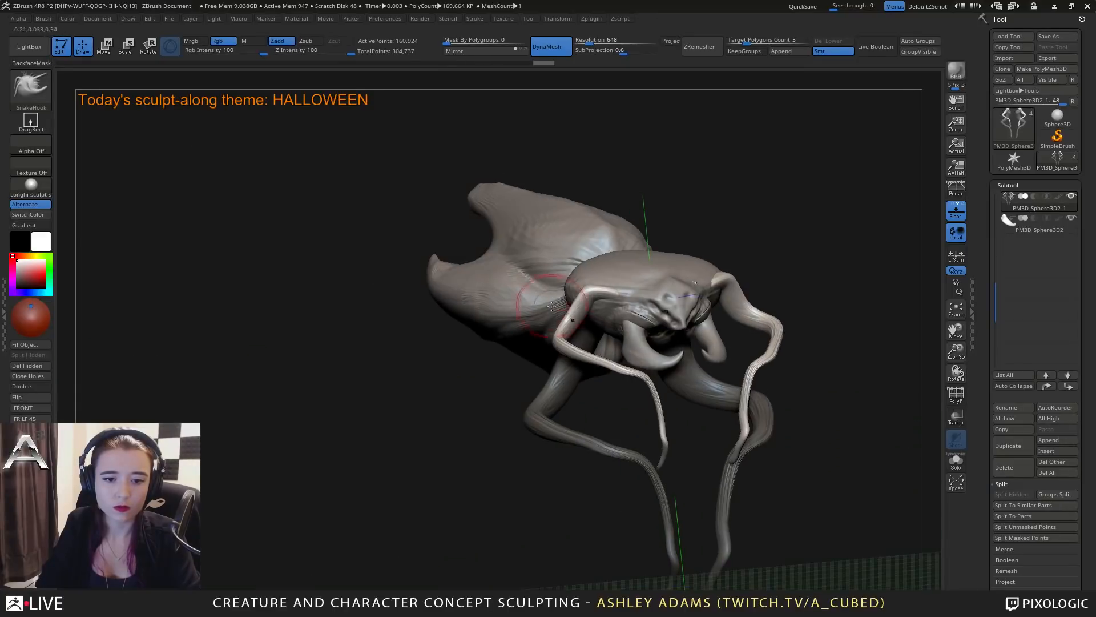
key(space)
drag(571, 320, 581, 319)
mouse_move(582, 319)
right_down()
mouse_move(610, 336)
mouse_move(563, 318)
right_up()
key(space)
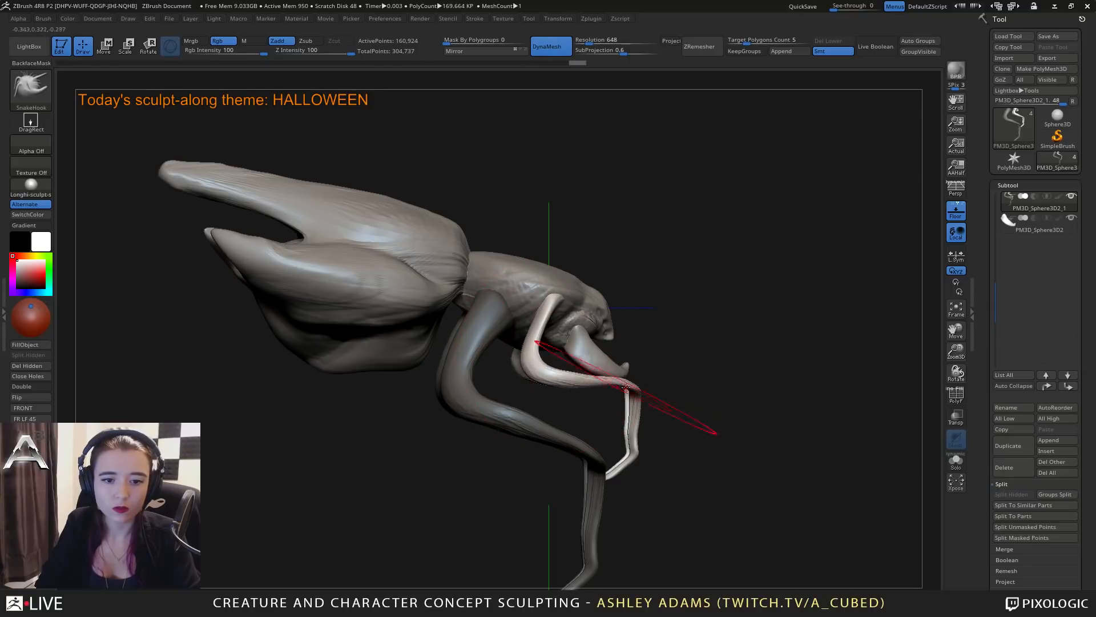
Pull the smaller limbs' lower segments forward and up into raised, bent forelimbs with SnakeHook.
right_drag(626, 387, 614, 390)
key(space)
drag(612, 391, 625, 392)
mouse_move(618, 466)
mouse_down()
mouse_move(642, 434)
mouse_move(638, 406)
mouse_up()
right_drag(639, 404, 551, 377)
Split the masked larger limbs from the small forelimbs into a separate subtool.
right_click(551, 377)
mouse_move(605, 303)
right_down()
mouse_move(666, 284)
mouse_move(599, 308)
mouse_move(661, 318)
mouse_move(734, 293)
mouse_move(694, 384)
mouse_move(718, 390)
right_up()
click(1042, 539)
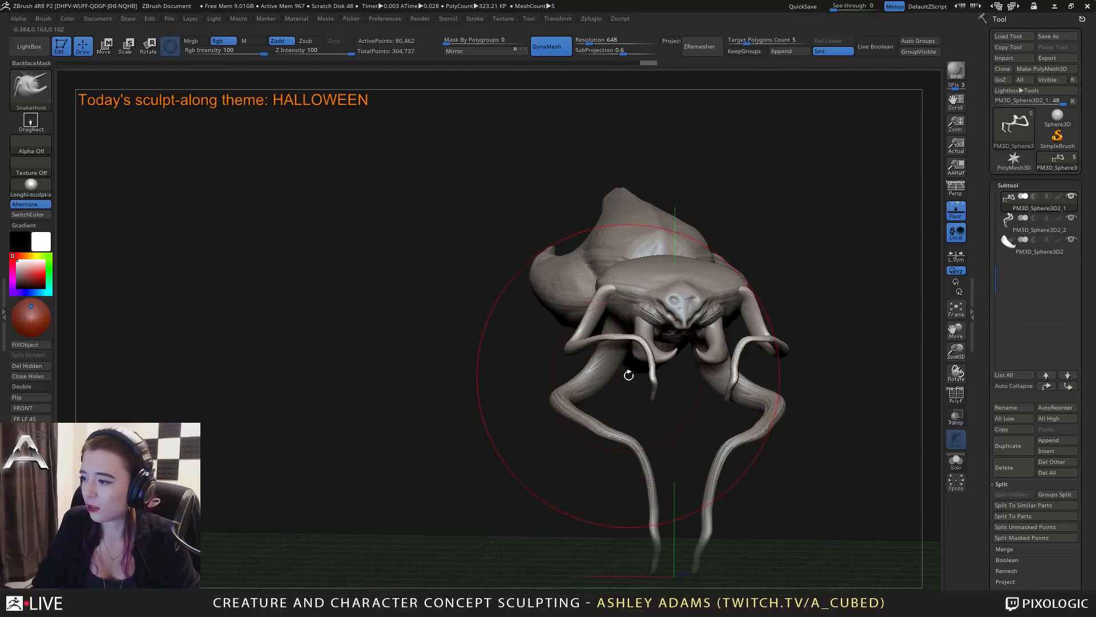
right_drag(623, 335, 712, 284)
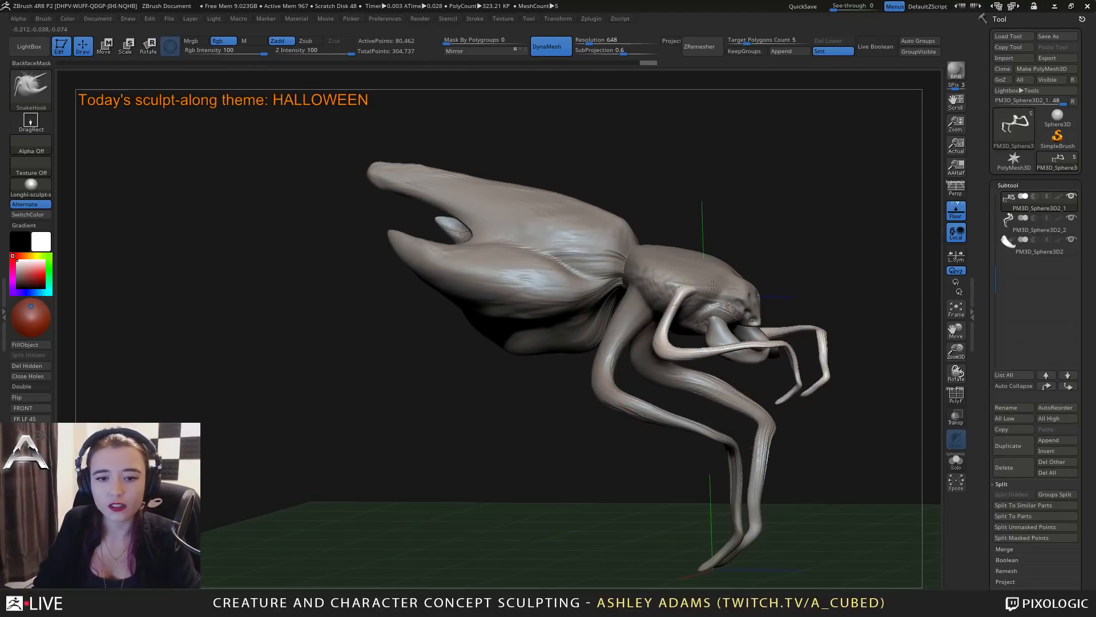
Select the abdomen subtool, hide the floor grid and build up volume on the abdomen's underside with ClayBuildup.
key(space)
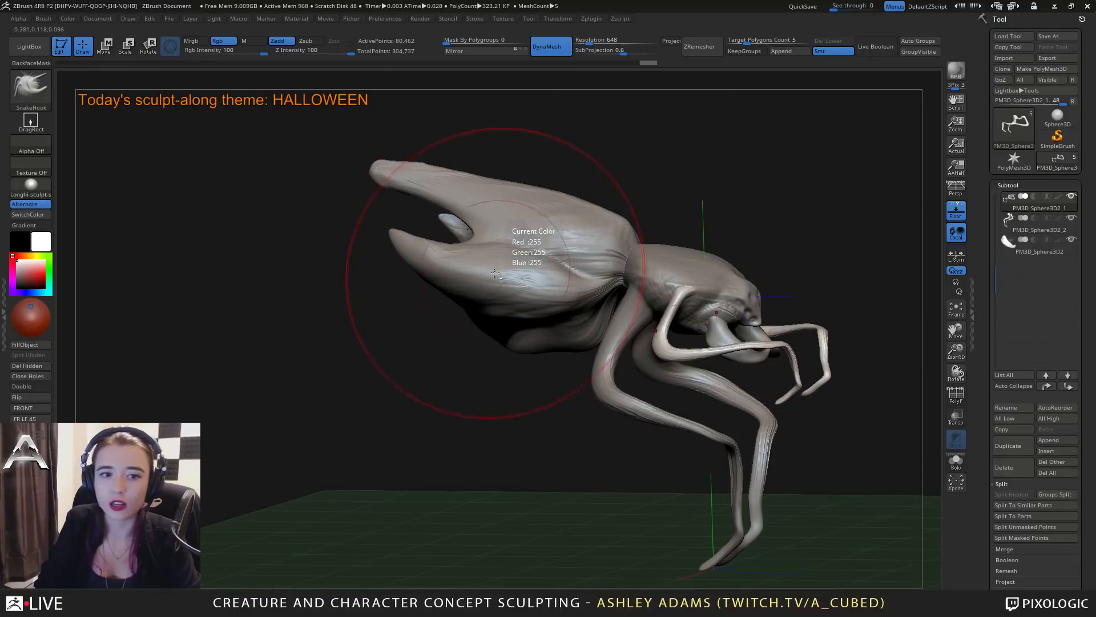
alt+click(528, 280)
mouse_move(527, 280)
right_down()
mouse_move(534, 318)
mouse_move(686, 307)
right_up()
key(b)
key(c)
key(b)
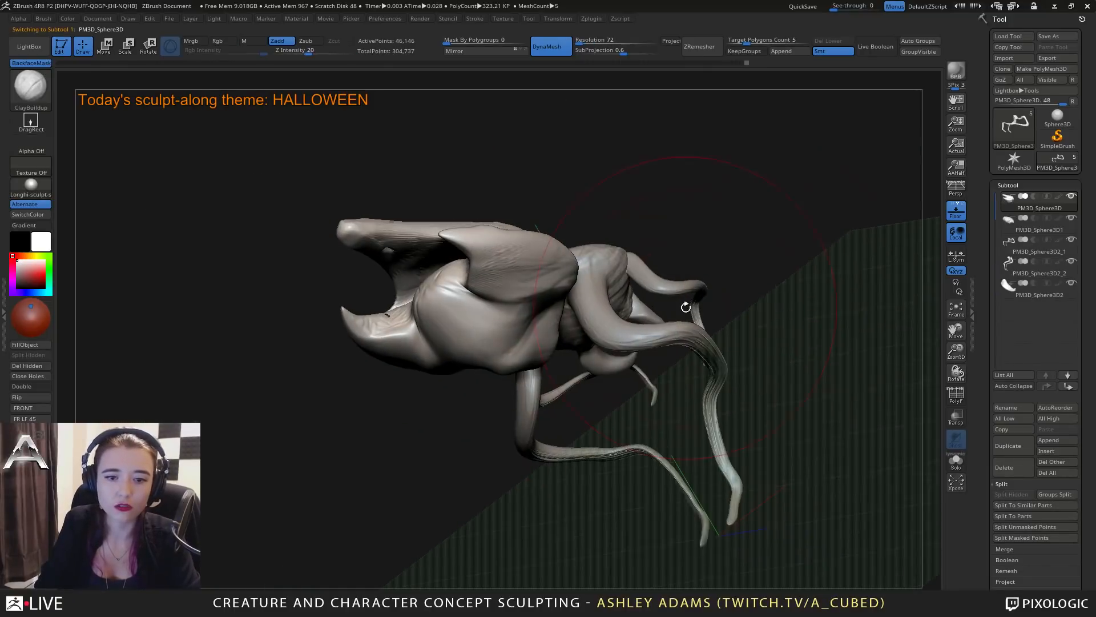
click(960, 215)
right_drag(548, 395, 582, 268)
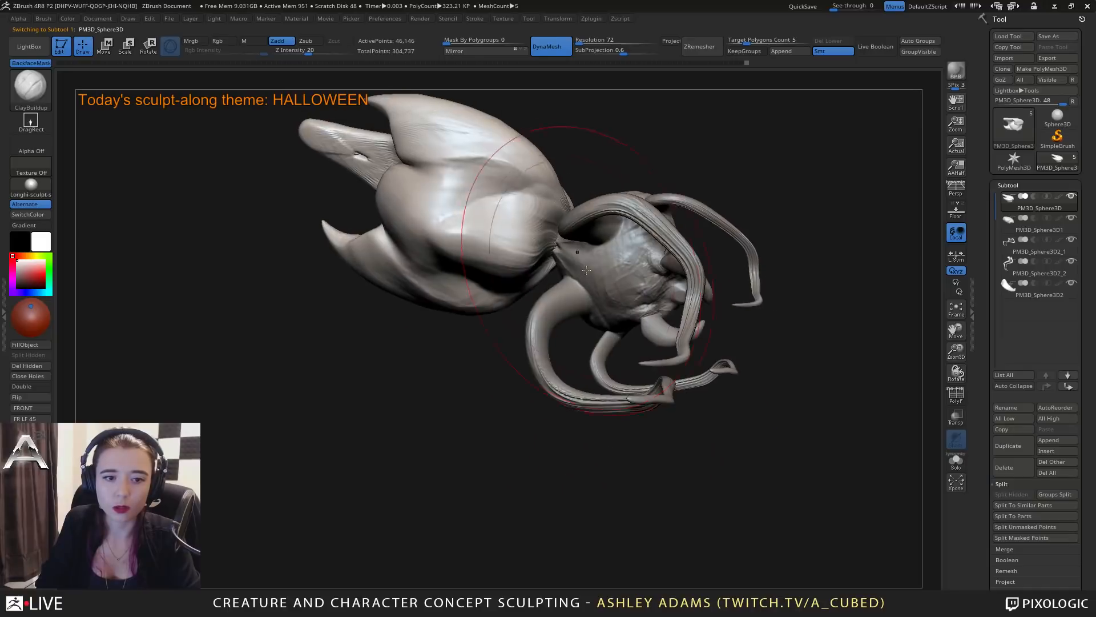
key(space)
drag(570, 267, 557, 267)
drag(438, 180, 491, 214)
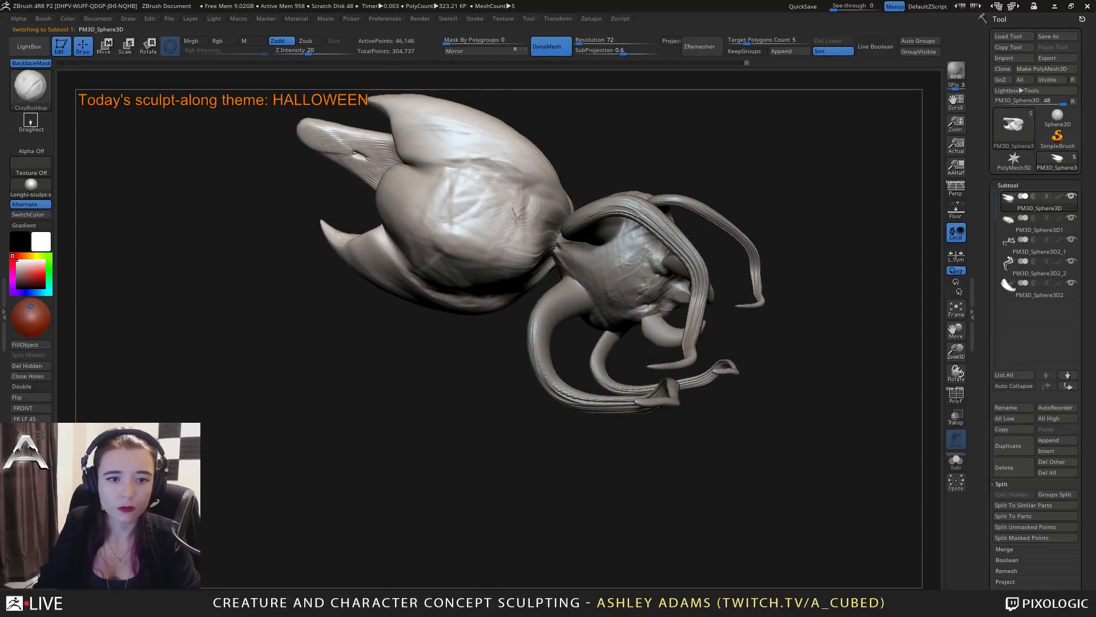
mouse_move(485, 183)
right_down()
mouse_move(477, 239)
mouse_move(432, 249)
right_up()
key(space)
right_drag(498, 189, 534, 246)
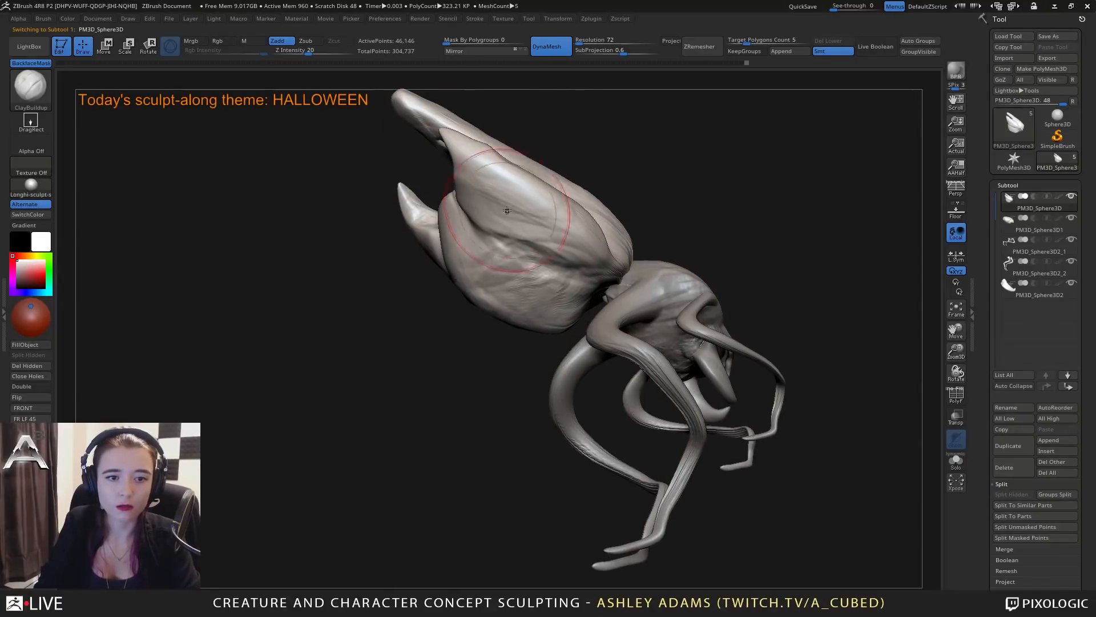
Carve long creases along the abdomen's side folds, from the waist toward the pointed tips, with DamStandard.
key(b)
key(d)
key(s)
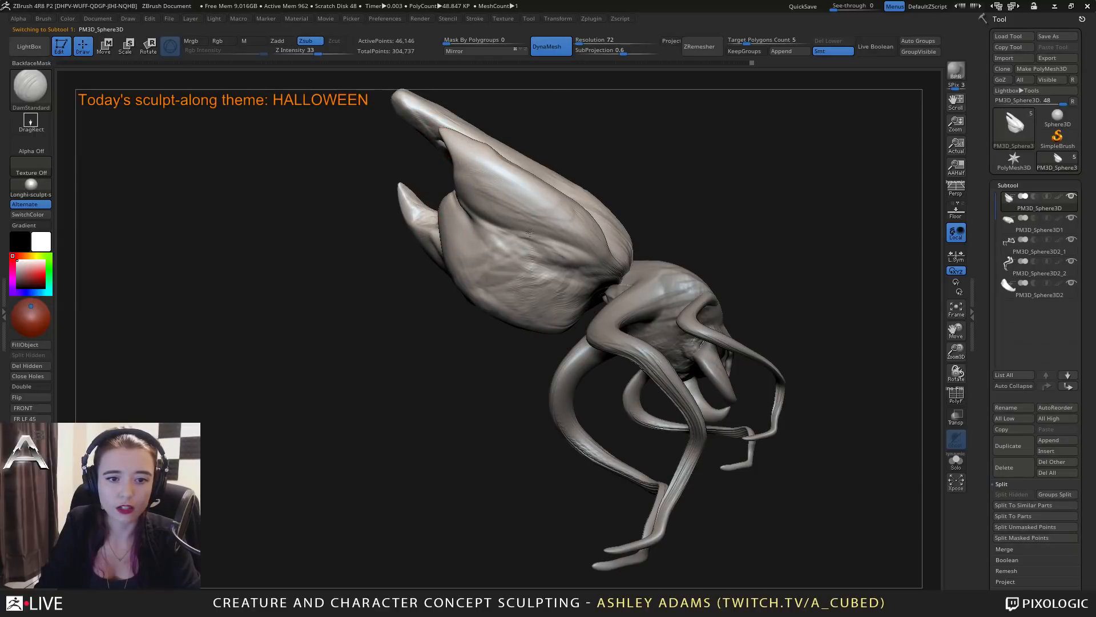
mouse_move(569, 258)
right_down()
mouse_move(592, 267)
mouse_move(457, 154)
right_up()
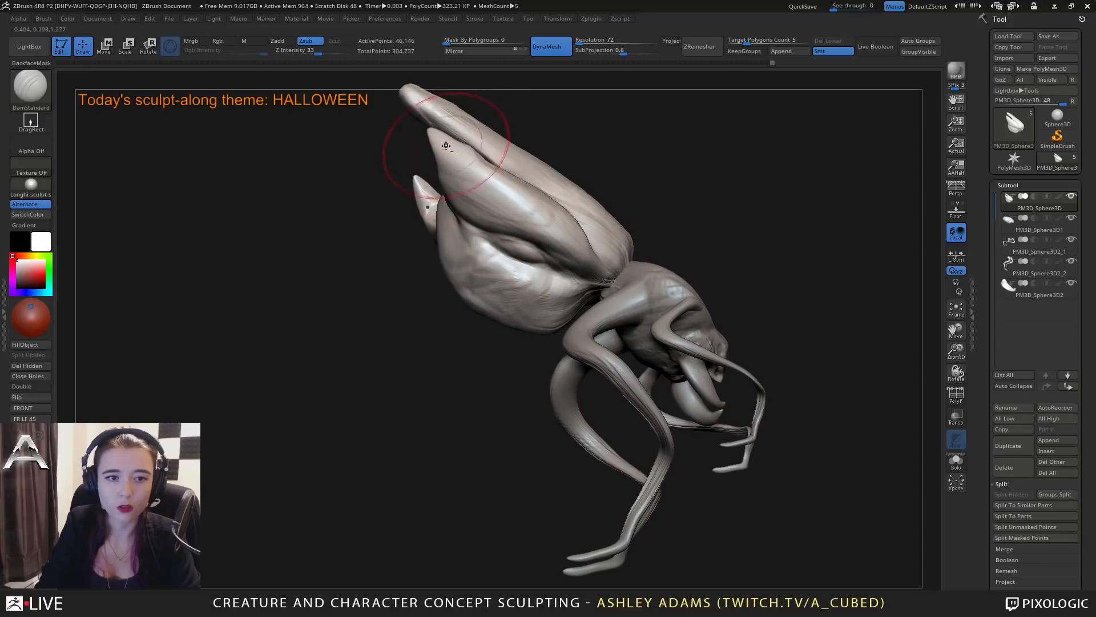
right_drag(616, 276, 480, 114)
drag(480, 152, 550, 211)
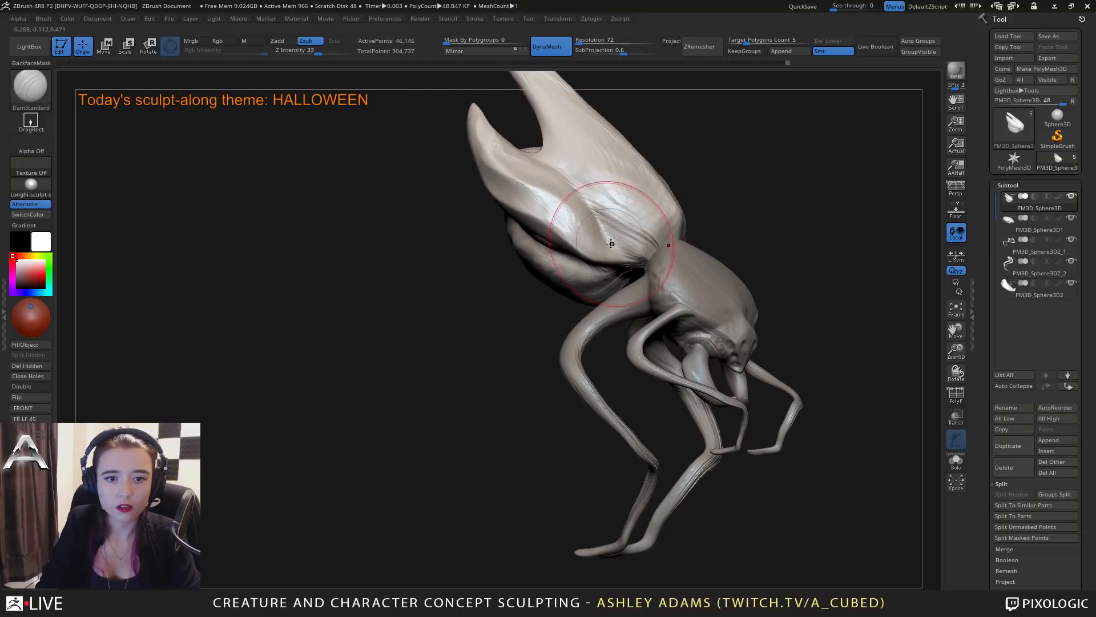
mouse_move(610, 244)
right_down()
mouse_move(639, 245)
mouse_move(571, 239)
mouse_move(593, 285)
right_up()
Reshape the front and side folds of the abdomen near the waist with SnakeHook.
key(b)
key(s)
key(h)
mouse_move(626, 275)
mouse_down()
mouse_move(656, 264)
mouse_move(657, 249)
mouse_up()
drag(595, 297, 614, 301)
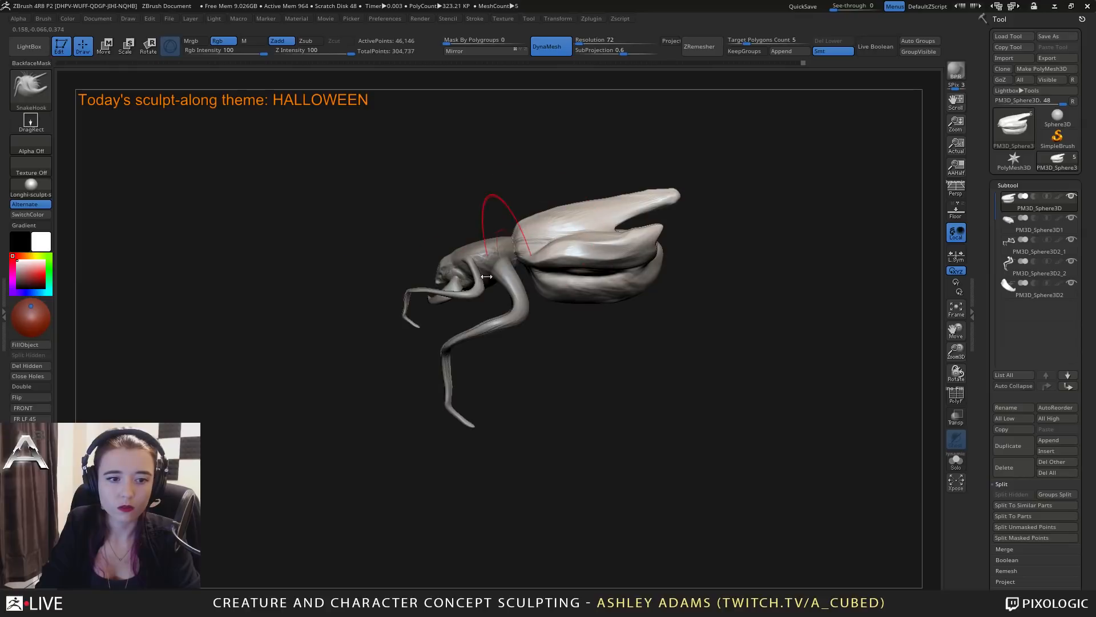
right_drag(497, 229, 529, 242)
Select the head subtool, adjust the brush size and reshape the snout with SnakeHook.
alt+click(455, 262)
alt+right_drag(455, 261, 552, 272)
right_click(536, 273)
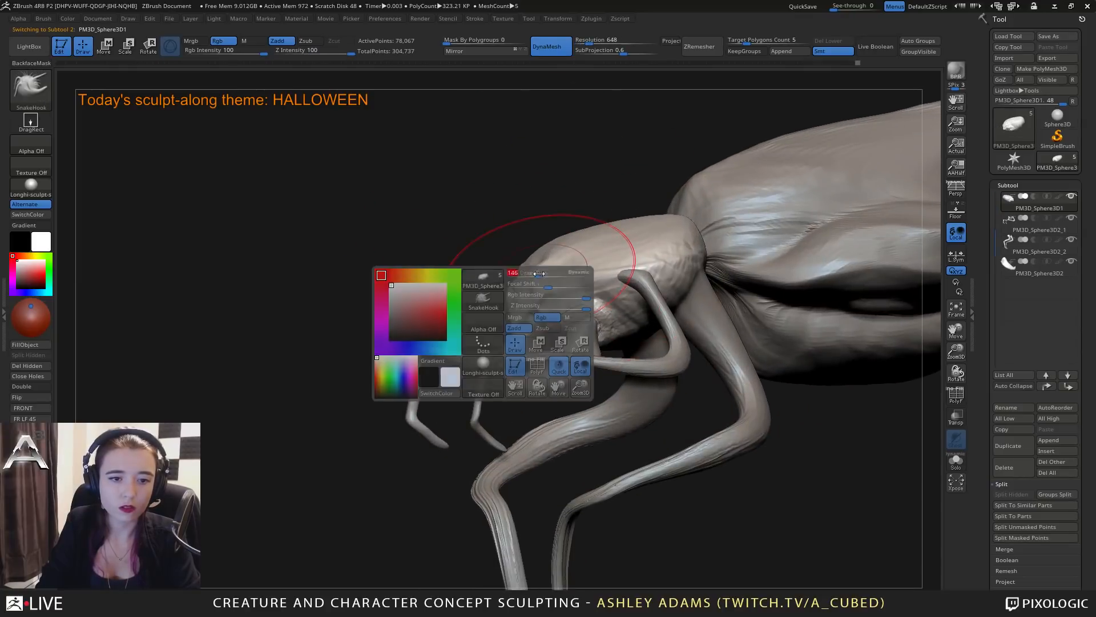
right_drag(274, 200, 352, 196)
shift+drag(493, 296, 498, 302)
right_drag(498, 284, 511, 332)
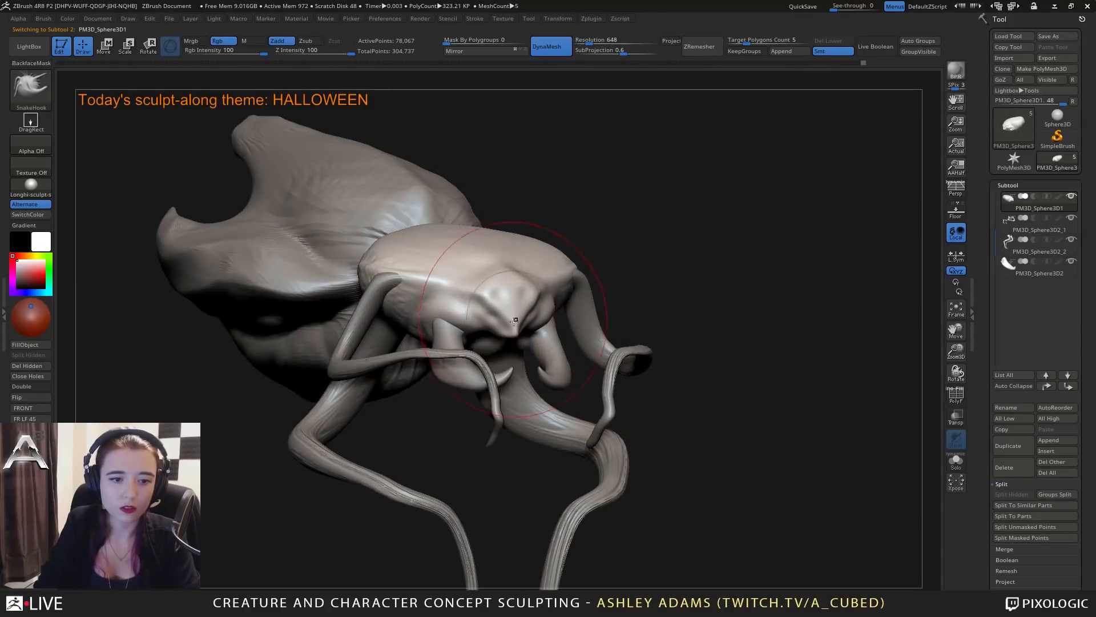
Flatten the front and sides of the snout with the hPolish brush.
key(b)
key(h)
key(p)
mouse_move(495, 300)
mouse_down()
mouse_move(422, 281)
mouse_move(477, 295)
mouse_up()
mouse_move(477, 295)
right_down()
mouse_move(593, 314)
mouse_move(565, 329)
mouse_move(556, 297)
mouse_move(516, 282)
right_up()
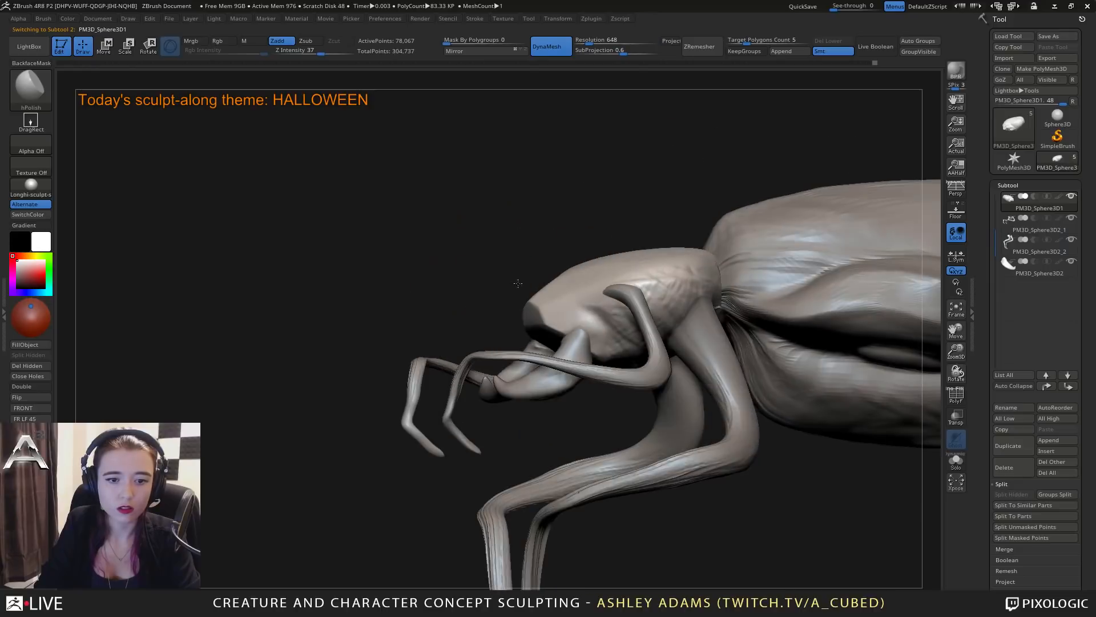
Add a sphere under the front of the head with the IMM Primitives brush and split it into its own subtool.
right_click(531, 285)
ctrl+right_drag(586, 338, 591, 280)
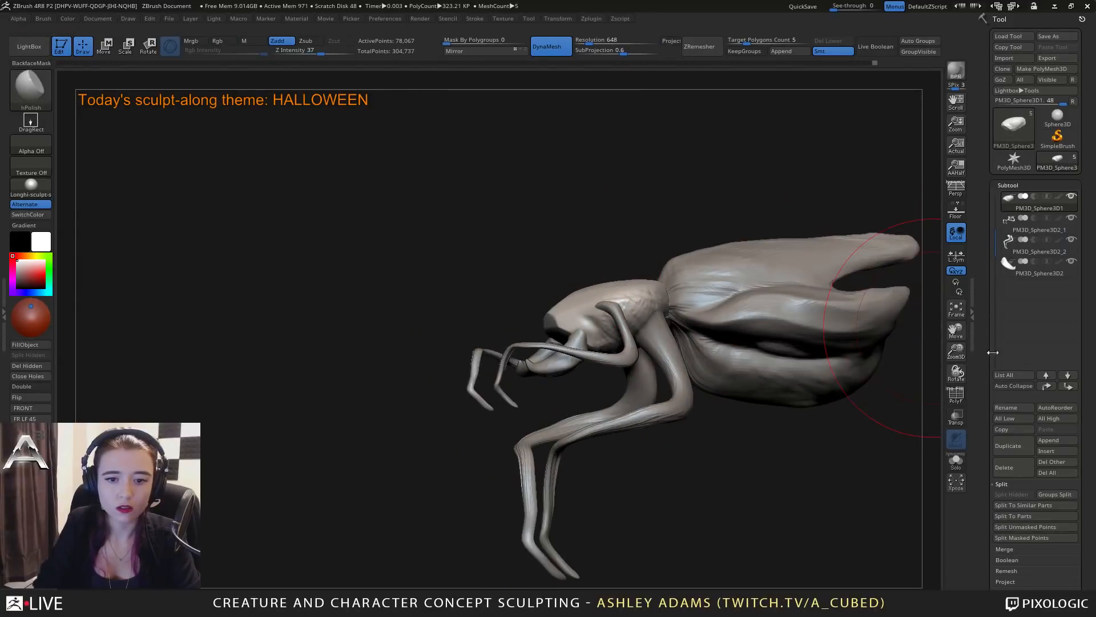
click(1060, 438)
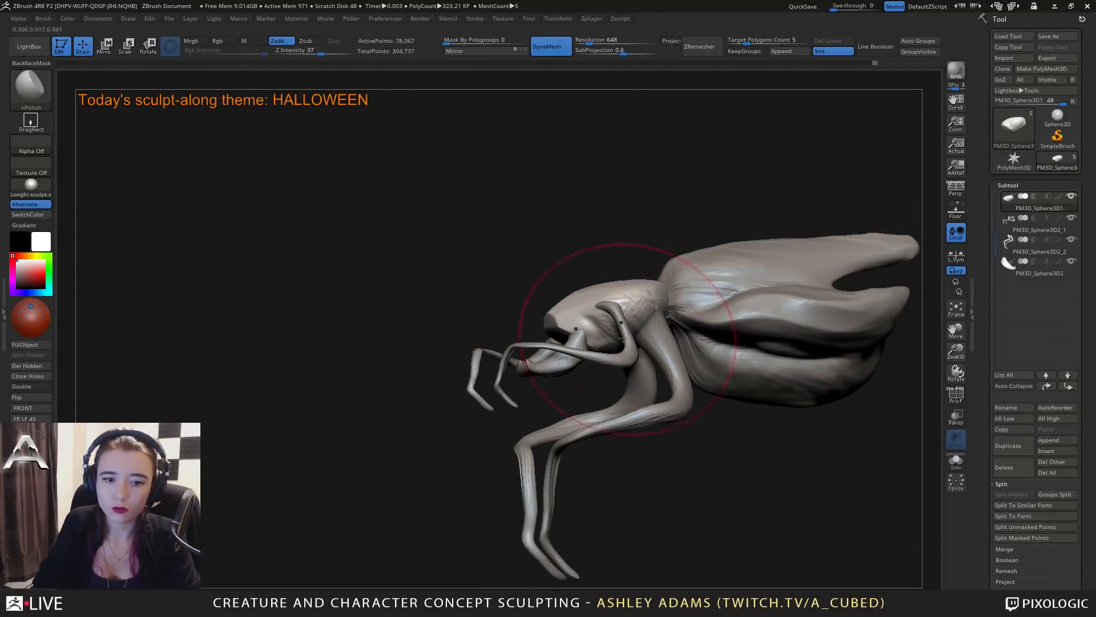
key(b)
key(i)
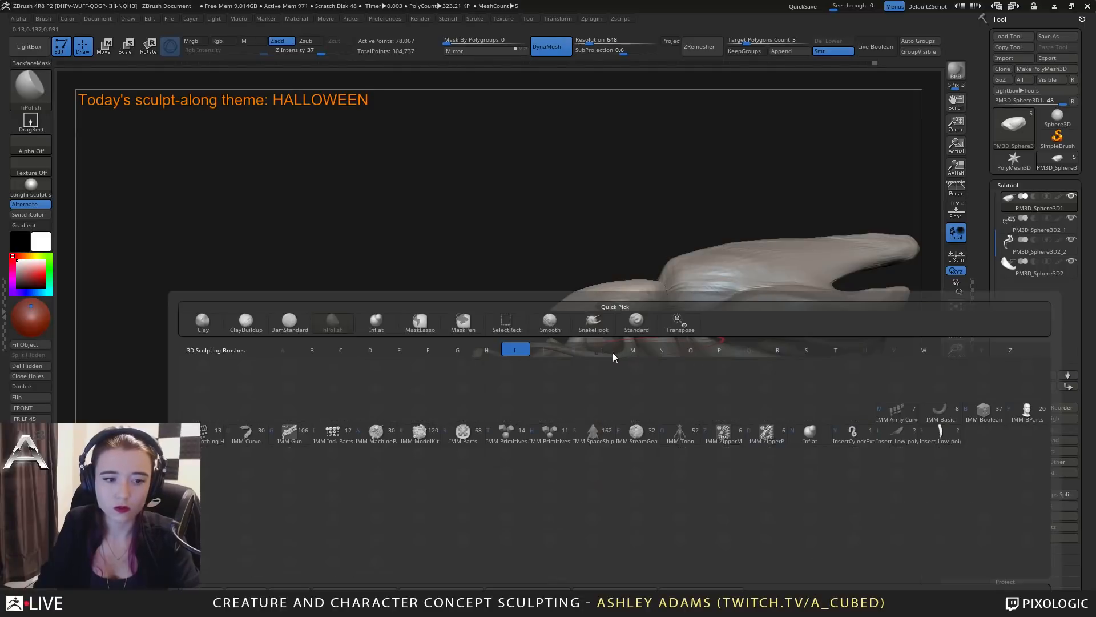
click(503, 438)
mouse_move(377, 303)
right_down()
mouse_move(487, 290)
mouse_move(543, 371)
right_up()
click(289, 74)
drag(539, 355, 554, 374)
right_drag(554, 374, 716, 358)
click(1018, 539)
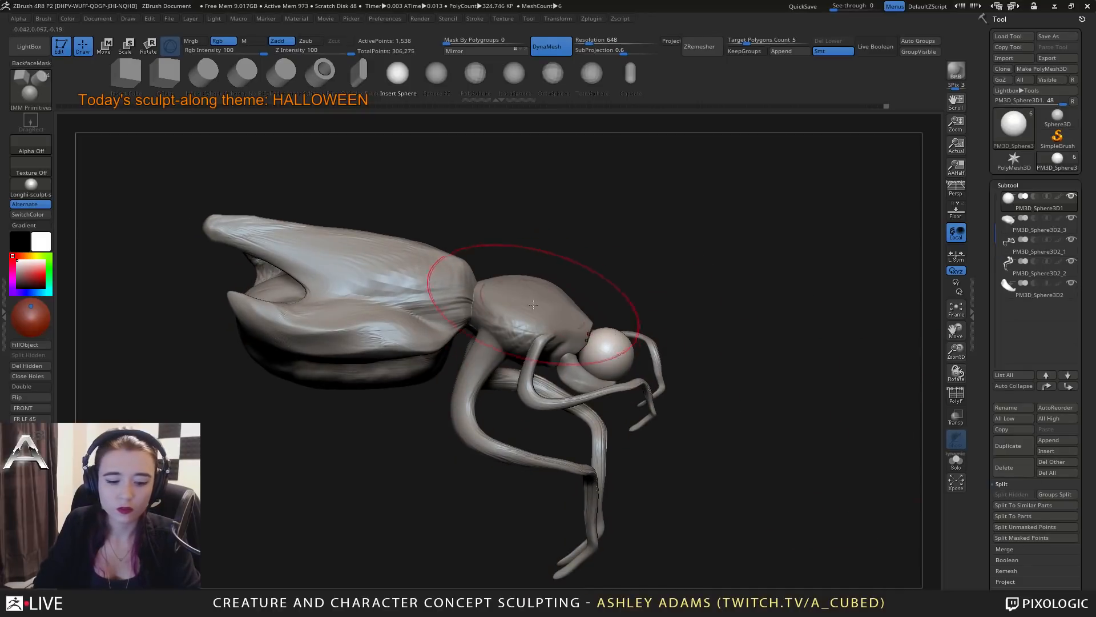
Adjust the brush size and reshape the new sphere with SnakeHook so it sits between the pincers under the head.
key(space)
mouse_move(638, 364)
right_down()
mouse_move(617, 370)
mouse_move(611, 330)
mouse_move(582, 289)
mouse_move(597, 317)
mouse_move(610, 254)
right_up()
key(b)
key(s)
key(h)
key(space)
drag(626, 320, 620, 336)
mouse_move(620, 338)
right_down()
mouse_move(662, 333)
mouse_move(615, 341)
mouse_move(618, 309)
mouse_move(614, 373)
mouse_move(617, 338)
mouse_move(580, 361)
right_up()
right_click(620, 316)
alt+click(617, 338)
mouse_move(587, 305)
right_down()
mouse_move(578, 336)
mouse_move(557, 344)
right_up()
alt+click(571, 331)
Carve and build up the head's underside rim around the inserted sphere with DamStandard and ClayBuildup.
key(b)
key(d)
key(s)
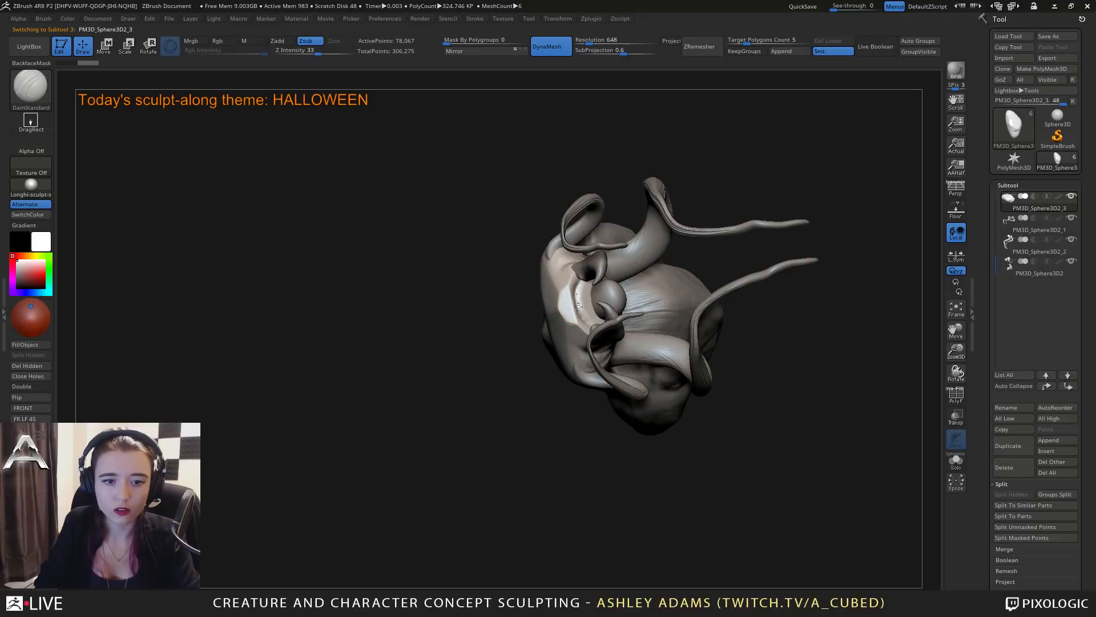
key(b)
key(c)
key(b)
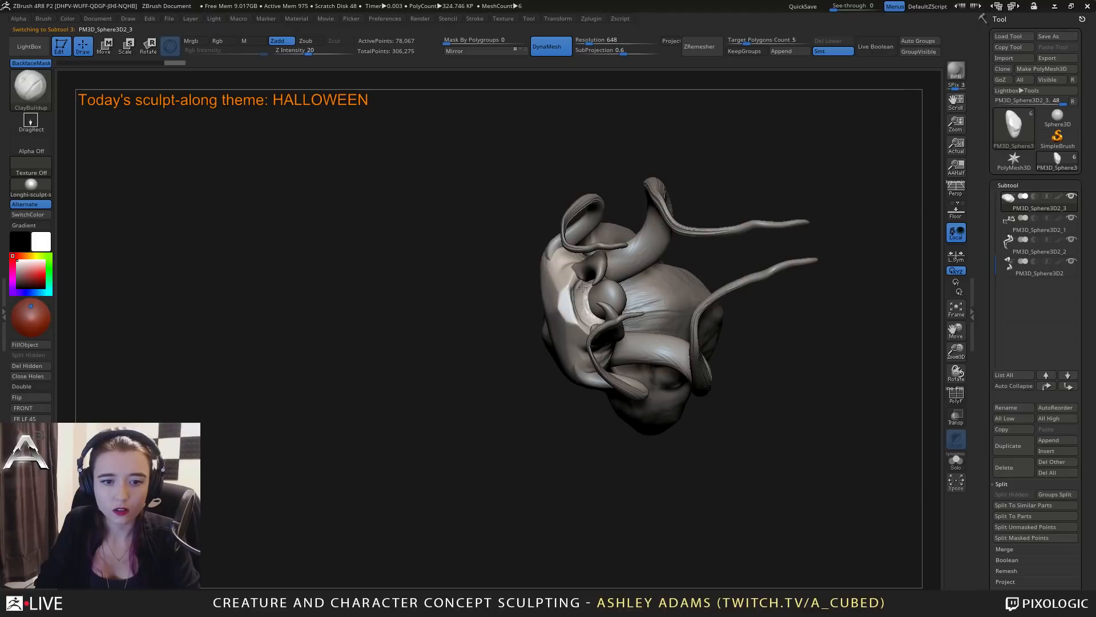
mouse_move(593, 324)
right_down()
mouse_move(637, 302)
mouse_move(645, 350)
mouse_move(655, 342)
mouse_move(647, 351)
mouse_move(659, 358)
mouse_move(656, 319)
right_up()
Select the sphere between the pincers, carve facial creases with DamStandard and adjust its form with SnakeHook.
alt+click(645, 346)
key(space)
key(b)
key(d)
key(s)
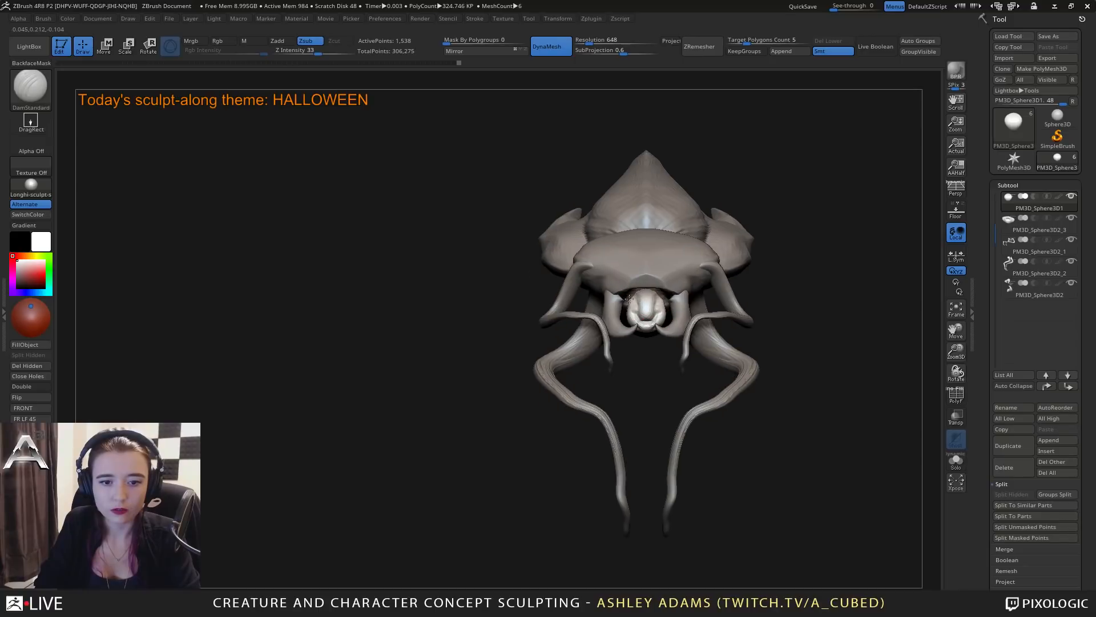
key(b)
key(s)
key(h)
drag(630, 298, 626, 300)
right_click(627, 300)
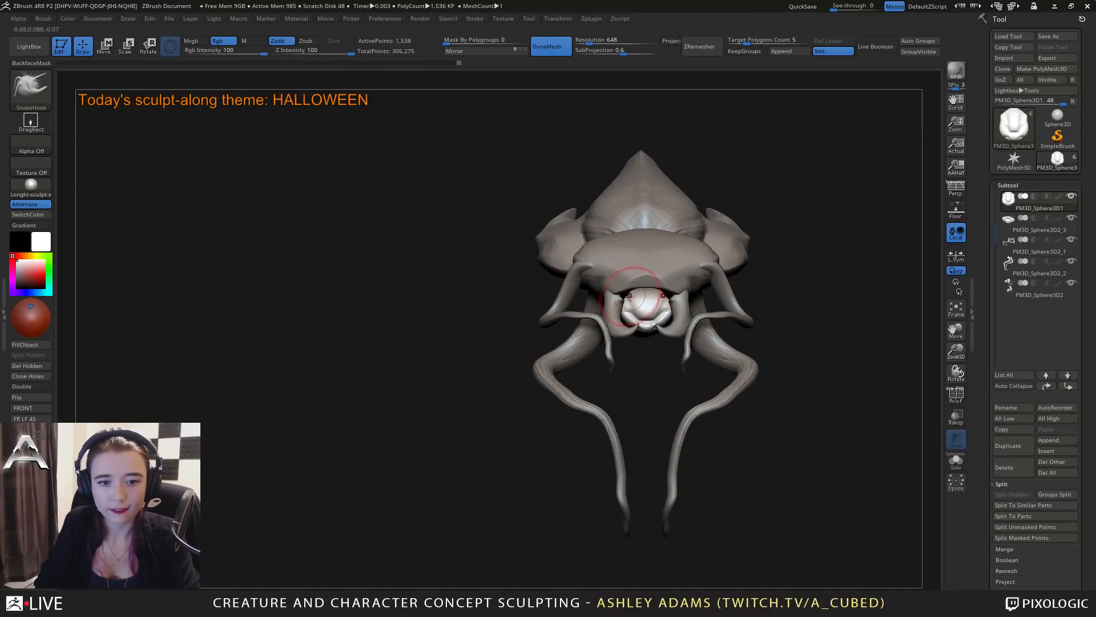
Build up the small face between the pincers with ClayBuildup and pull its underside into shape with SnakeHook.
key(b)
key(c)
key(b)
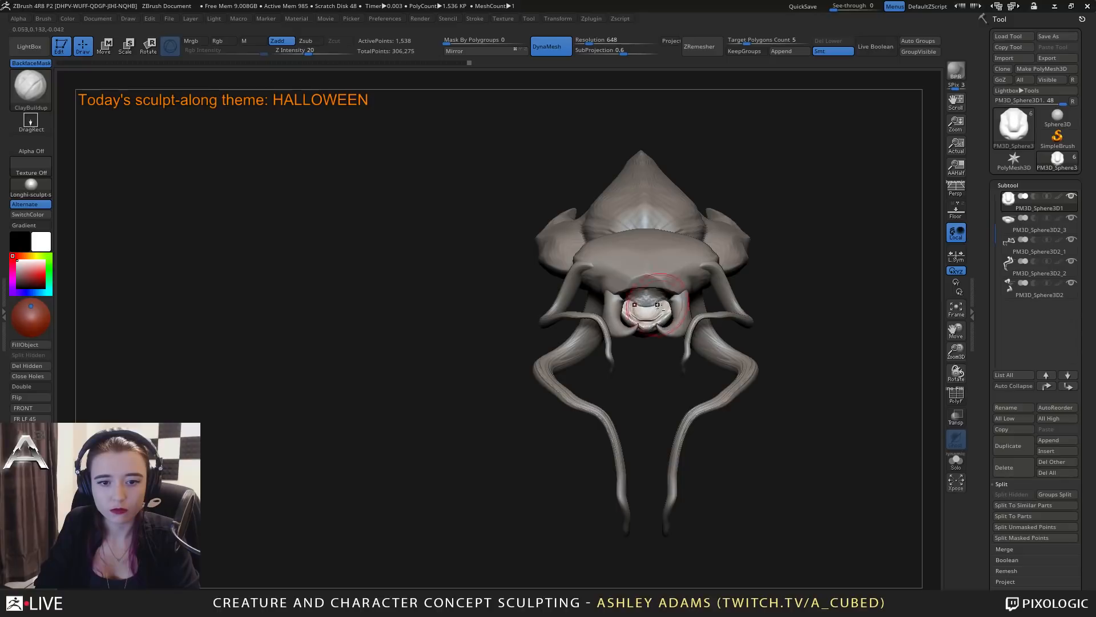
mouse_move(658, 304)
right_down()
mouse_move(622, 306)
mouse_move(626, 247)
mouse_move(656, 245)
mouse_move(640, 294)
right_up()
key(b)
key(s)
key(h)
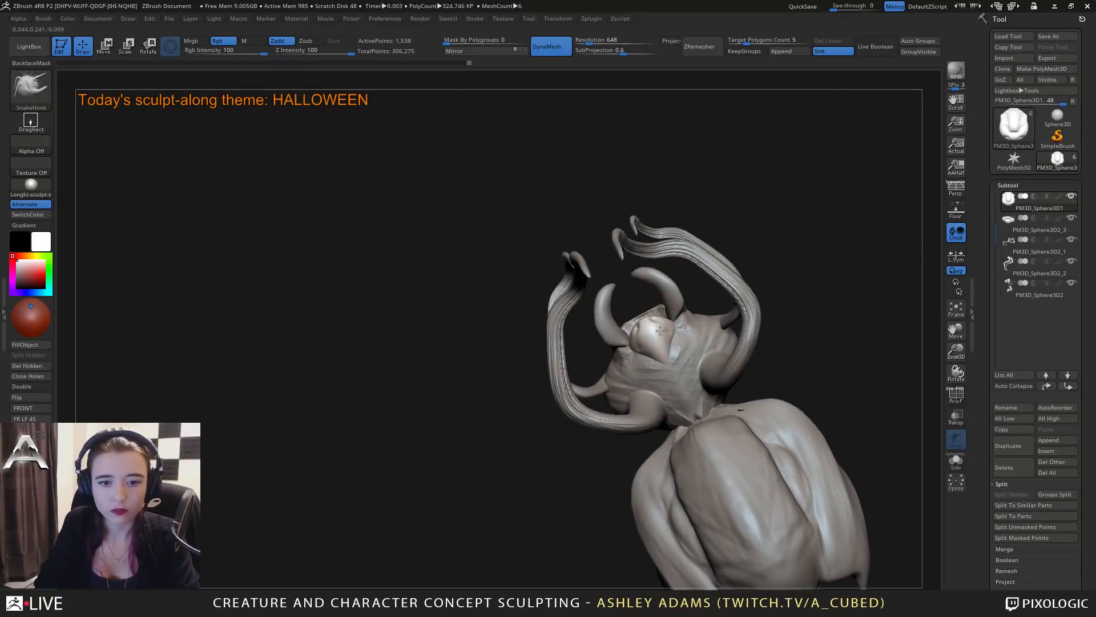
right_drag(660, 331, 732, 338)
alt+click(639, 294)
right_drag(639, 297, 573, 365)
Select the head subtool and carve small sockets into its front edge above the pincers with DamStandard.
right_click(579, 367)
right_drag(596, 425, 648, 378)
right_click(580, 421)
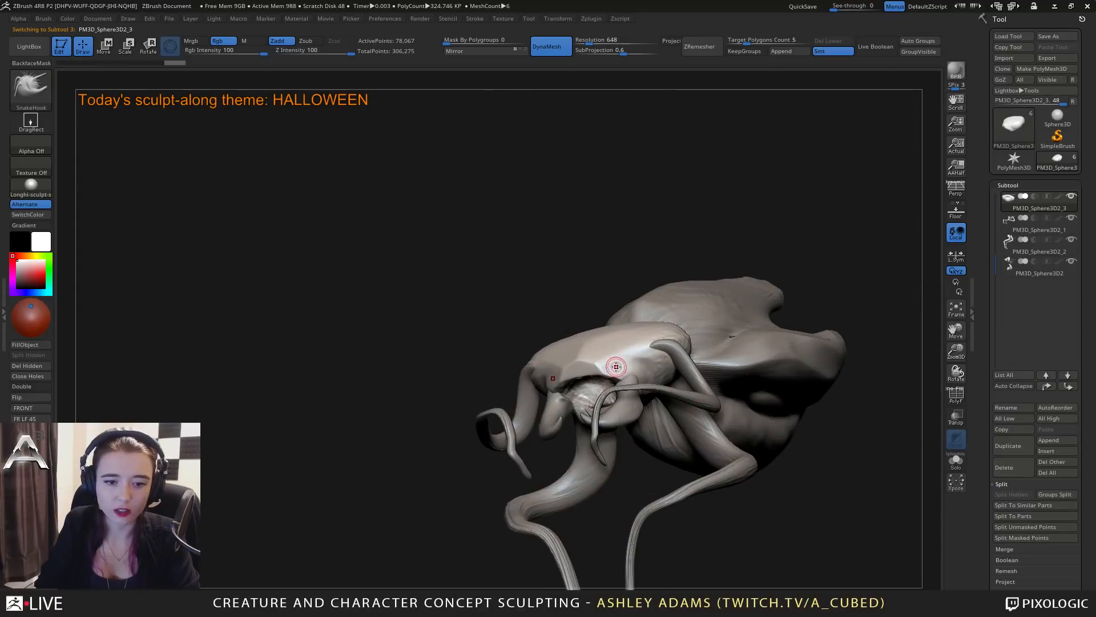
key(b)
key(d)
key(s)
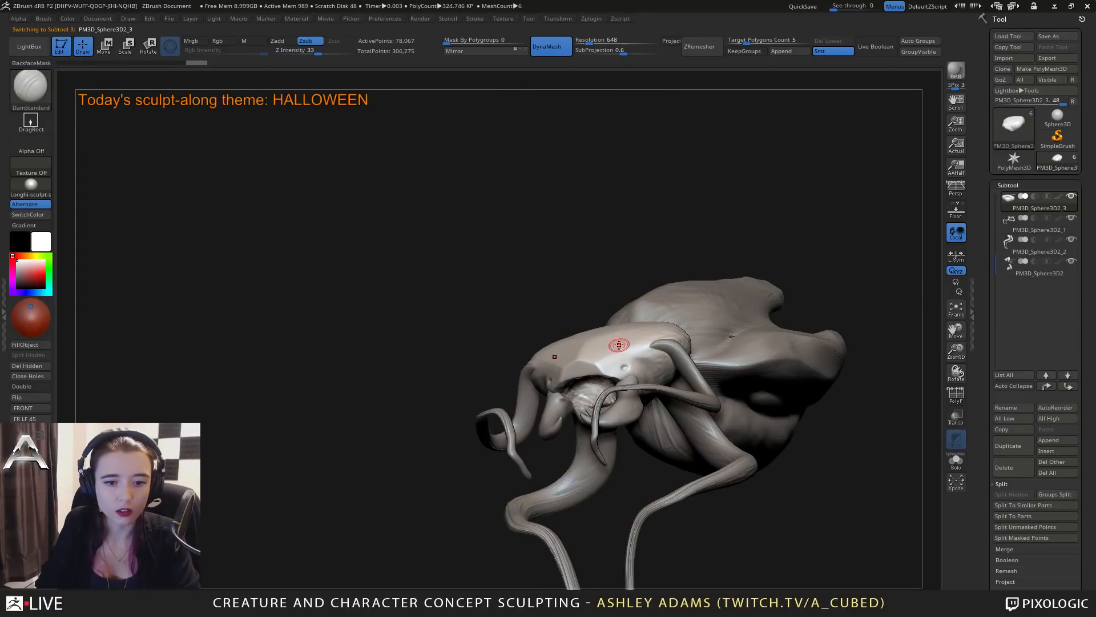
mouse_move(619, 344)
right_down()
mouse_move(661, 339)
mouse_move(639, 328)
mouse_move(680, 329)
mouse_move(721, 356)
mouse_move(742, 350)
right_up()
Build up the socket areas along the head's front edge with ClayBuildup and sharpen them with DamStandard.
key(b)
key(c)
key(b)
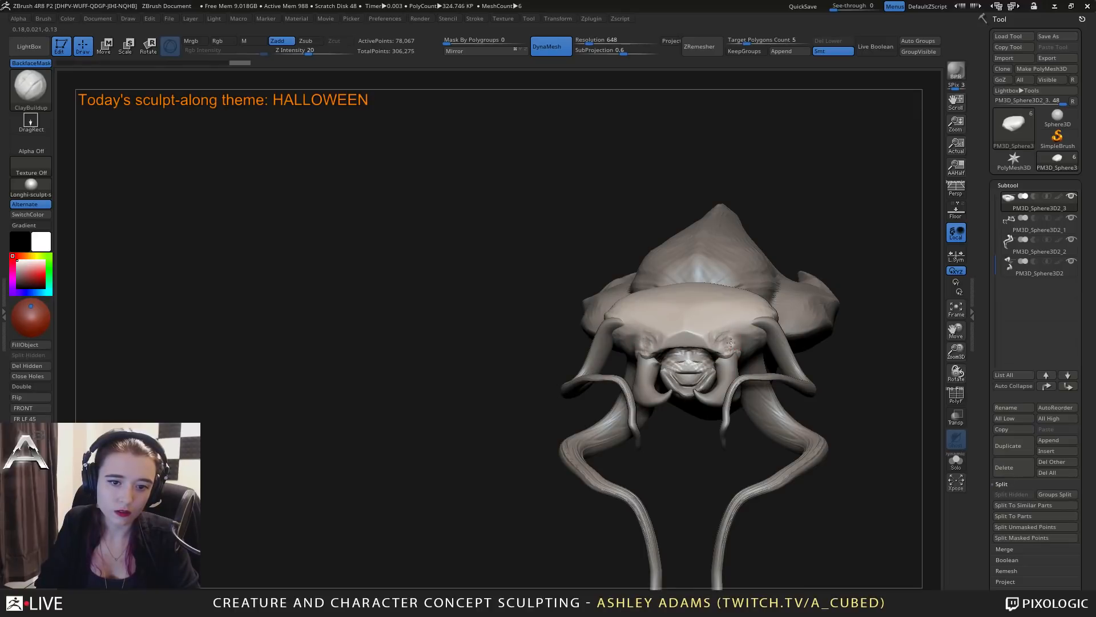
mouse_move(731, 343)
right_down()
mouse_move(686, 336)
mouse_move(731, 330)
right_up()
key(b)
key(d)
key(s)
ctrl+right_drag(731, 330, 685, 320)
mouse_move(668, 365)
right_down()
mouse_move(689, 399)
mouse_move(682, 421)
right_up()
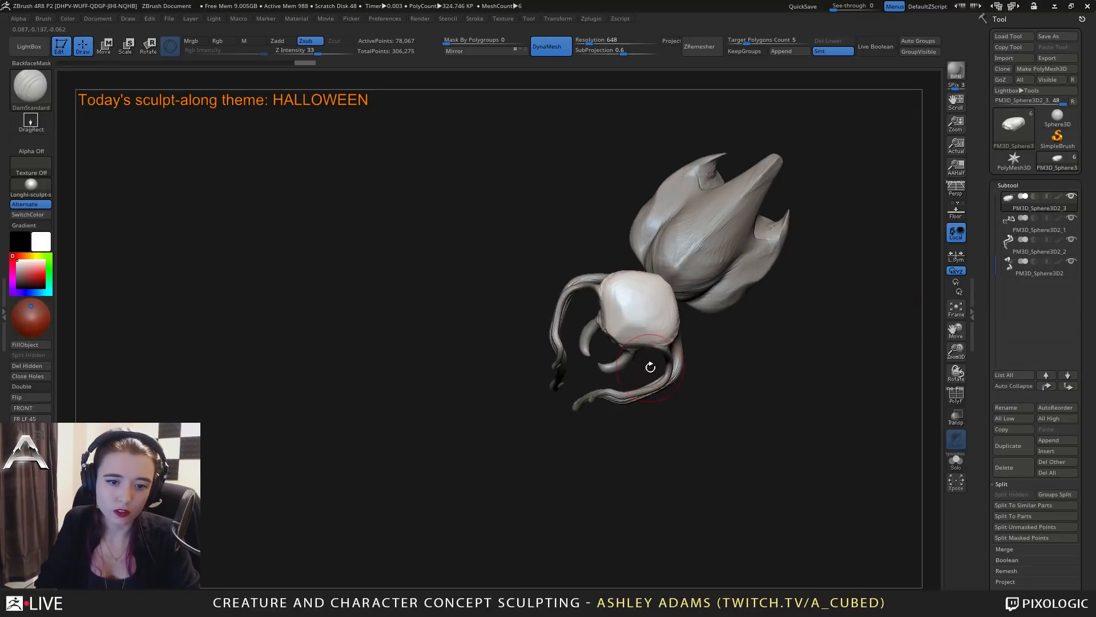
Round the front edge of the head with SnakeHook.
right_drag(646, 334, 647, 350)
key(b)
key(s)
key(h)
drag(643, 337, 643, 342)
right_drag(643, 342, 644, 325)
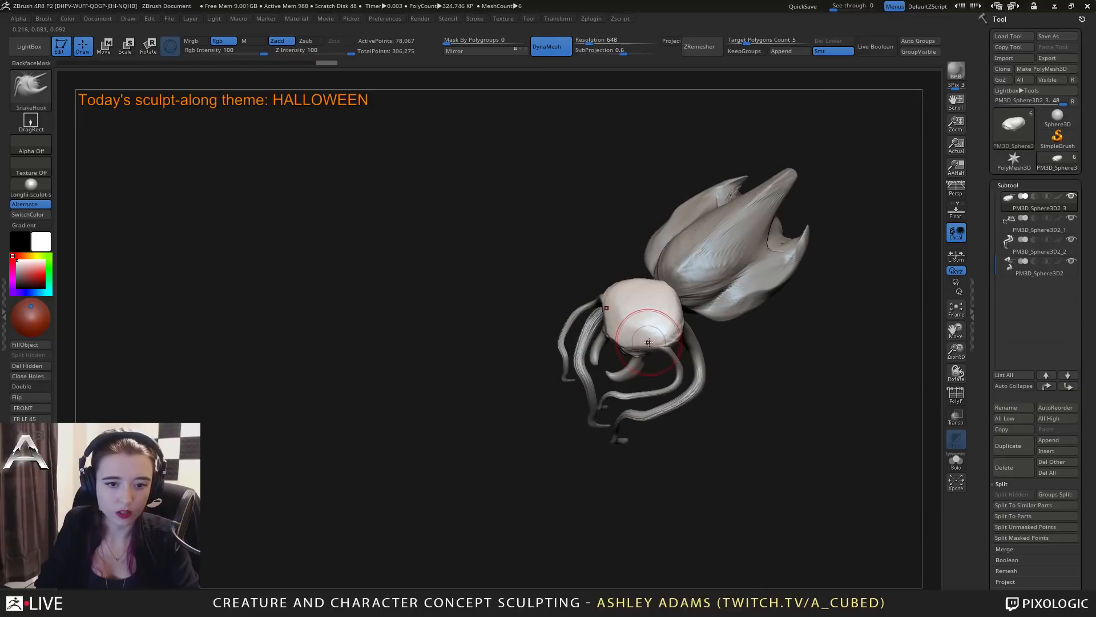
drag(644, 340, 642, 333)
right_drag(643, 332, 645, 346)
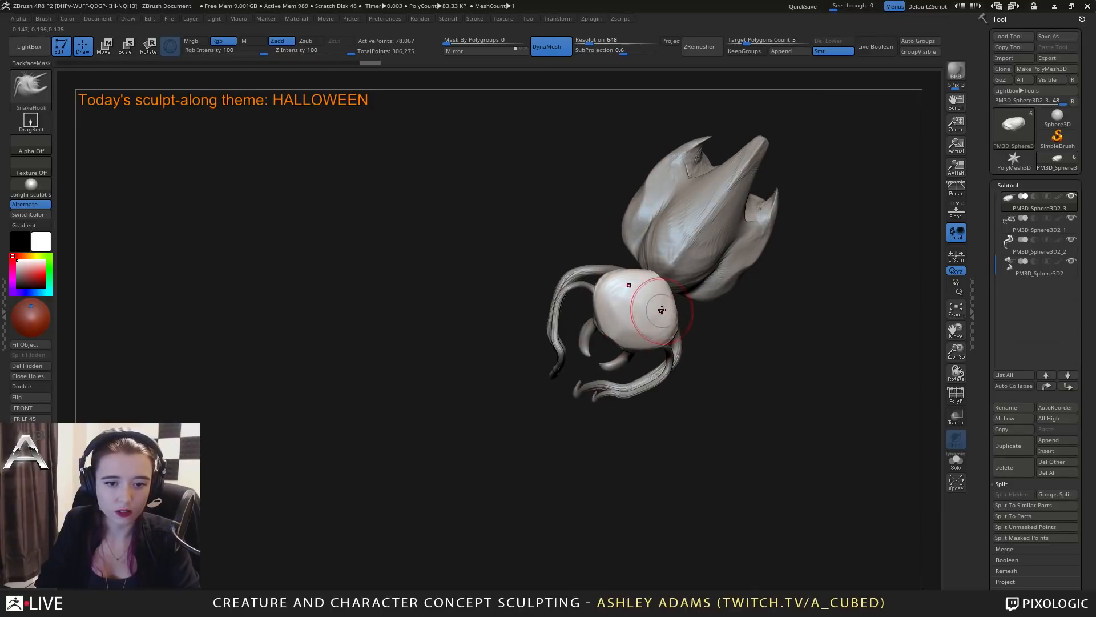
Adjust the brush size and pull the sides of the head into a rounder outline with SnakeHook.
drag(659, 310, 656, 301)
right_drag(655, 300, 665, 296)
drag(661, 304, 665, 309)
right_drag(666, 309, 661, 311)
key(space)
click(685, 300)
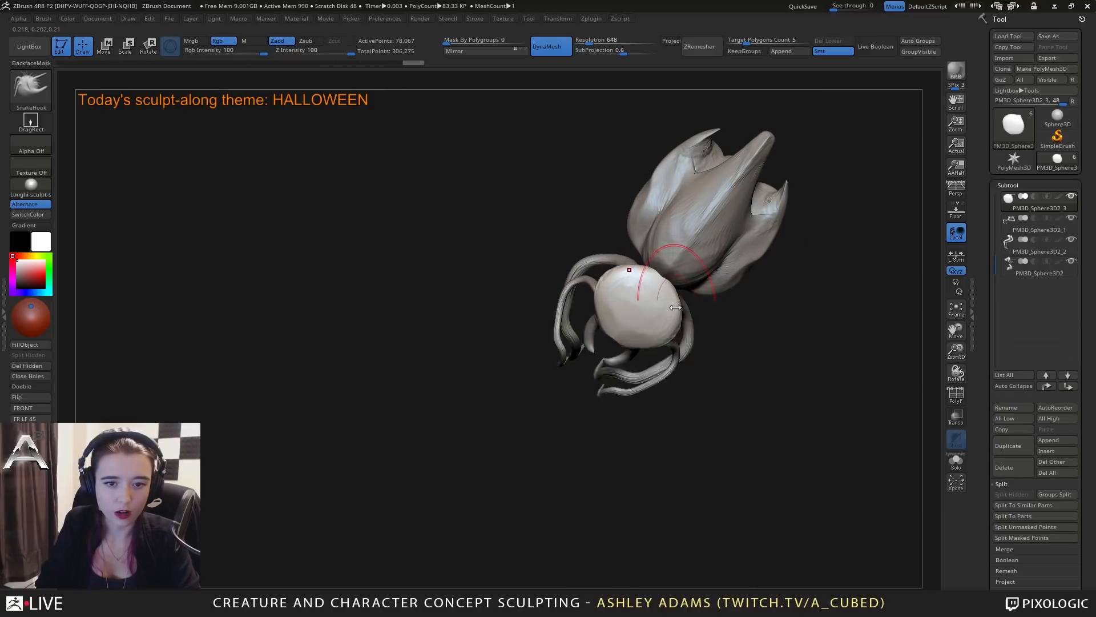
drag(674, 307, 671, 306)
Select the abdomen subtool and reshape its side folds and upper shell with SnakeHook.
alt+click(659, 218)
mouse_move(667, 226)
mouse_down()
mouse_move(667, 197)
mouse_move(648, 209)
mouse_up()
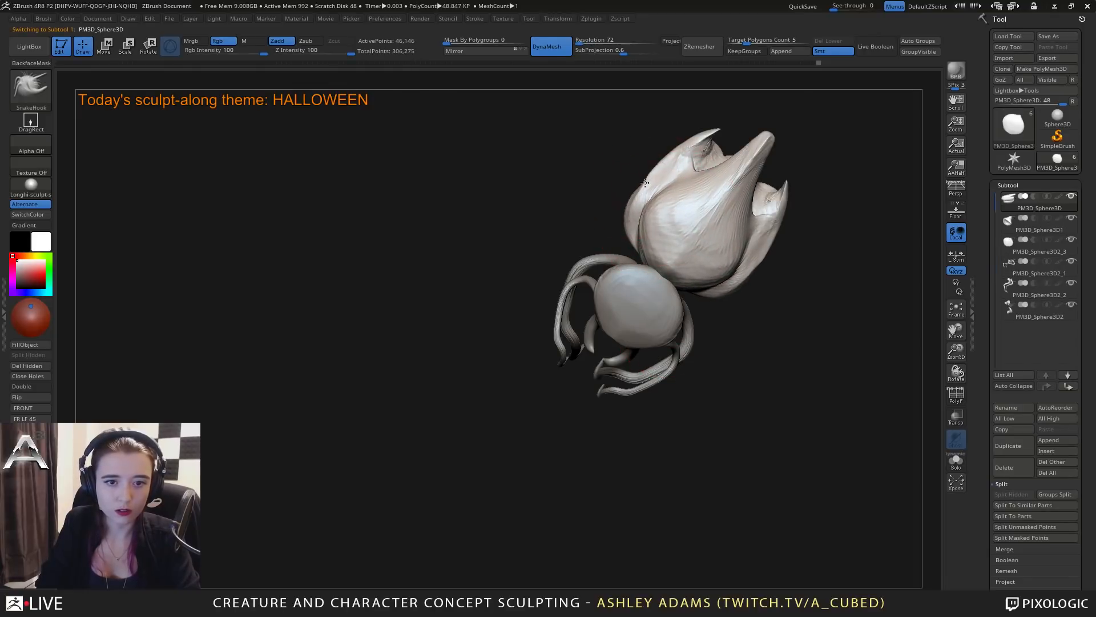
right_drag(619, 217, 624, 208)
drag(639, 203, 627, 199)
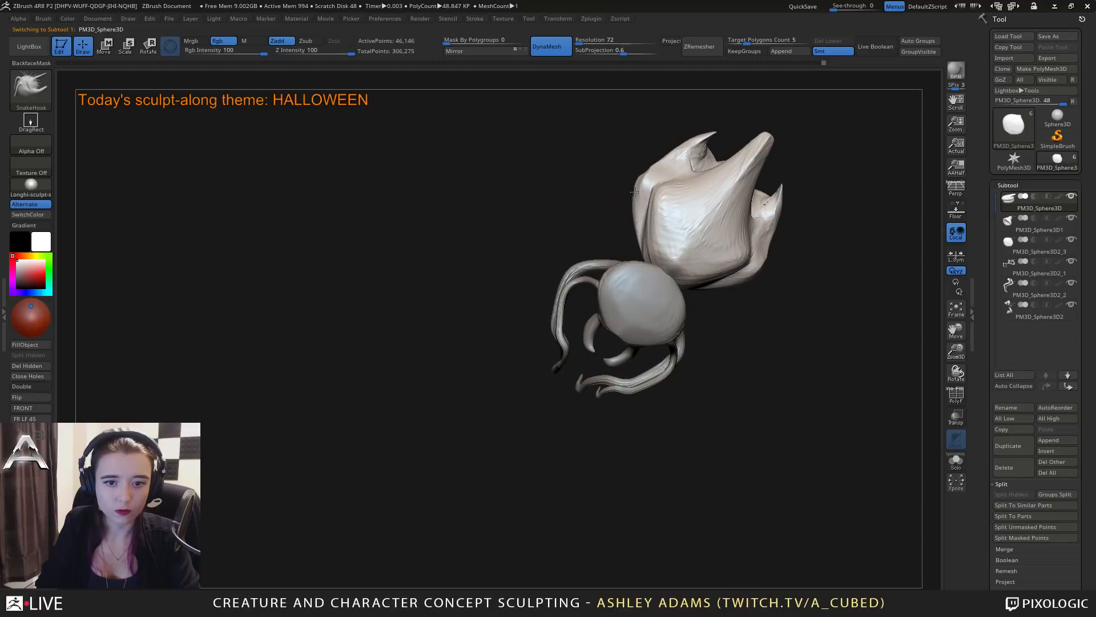
mouse_move(642, 184)
alt+right_down()
mouse_move(614, 250)
mouse_move(619, 240)
alt+right_up()
mouse_move(619, 239)
mouse_down()
mouse_move(609, 235)
mouse_move(677, 197)
mouse_move(668, 204)
mouse_up()
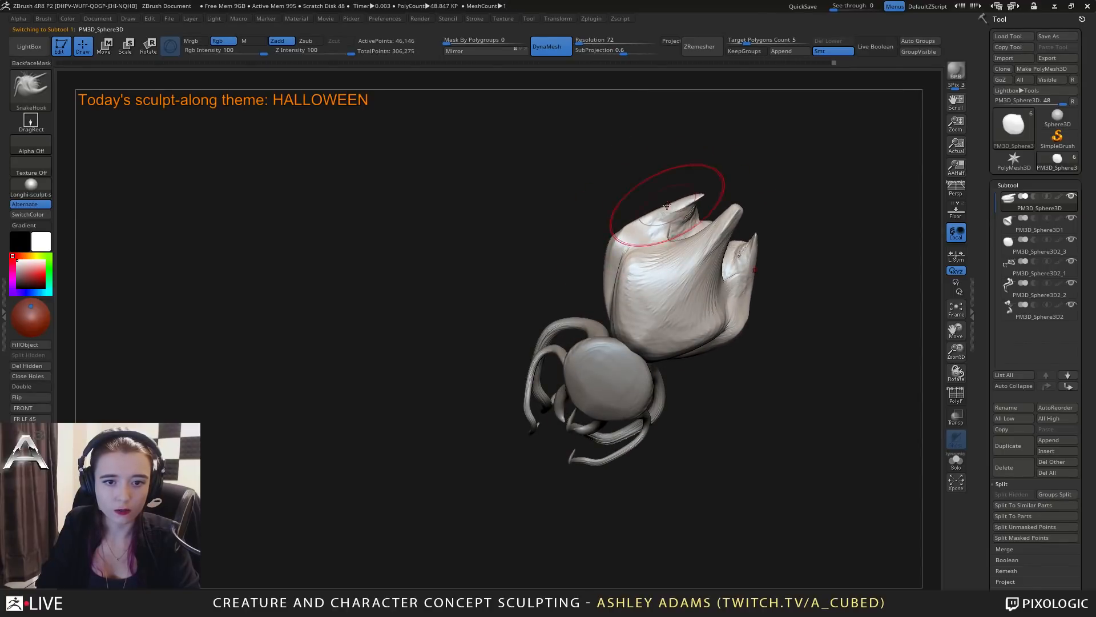
Stretch the abdomen's central tail point into a longer, slimmer spike with SnakeHook and smooth it.
right_drag(724, 213, 727, 214)
mouse_move(722, 213)
mouse_down()
mouse_move(699, 212)
mouse_move(756, 183)
mouse_move(737, 213)
mouse_up()
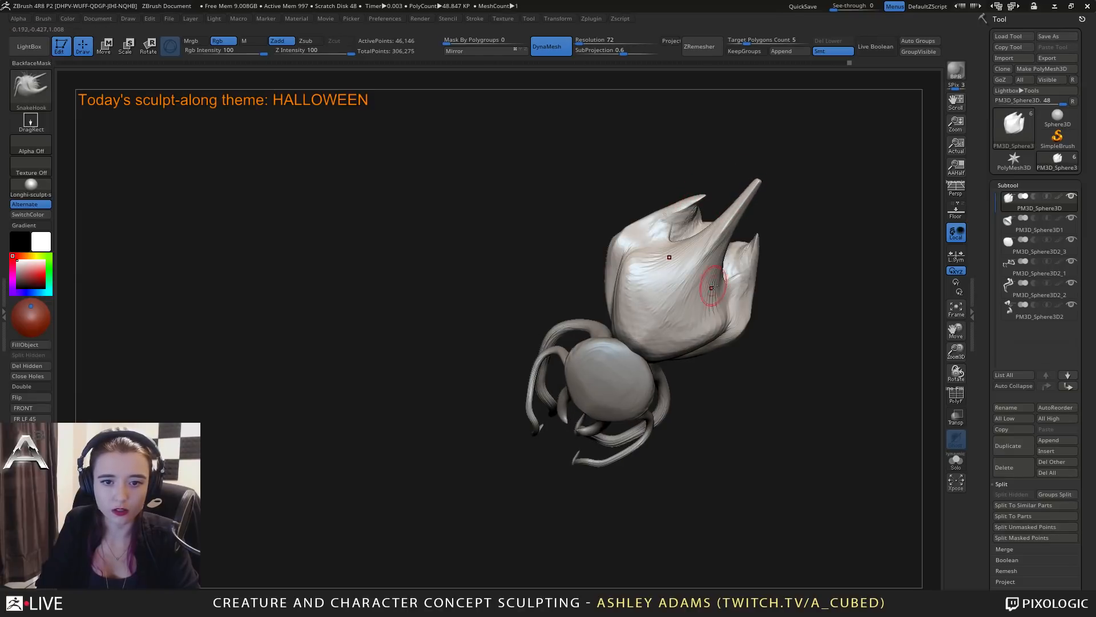
right_drag(712, 286, 746, 250)
key(space)
drag(746, 250, 754, 249)
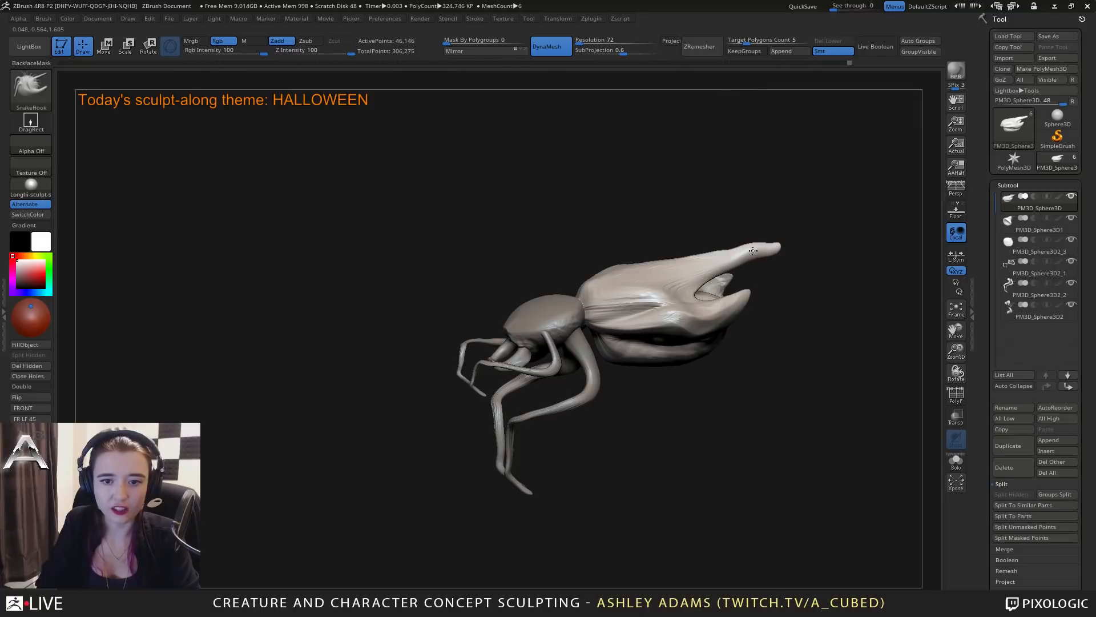
right_drag(782, 248, 766, 242)
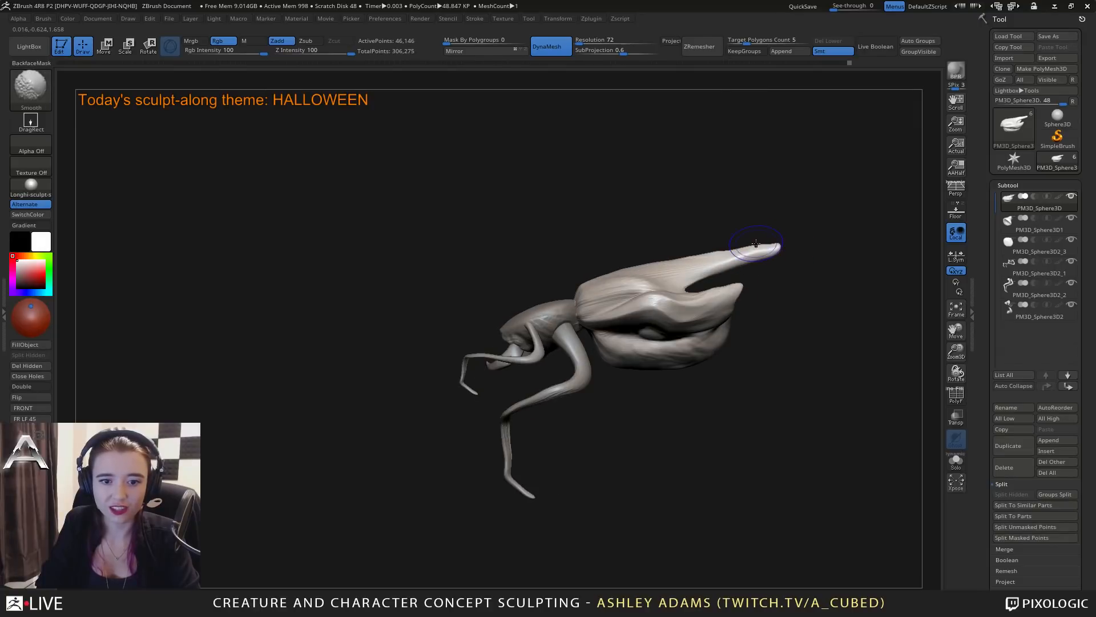
key(space)
drag(721, 257, 729, 257)
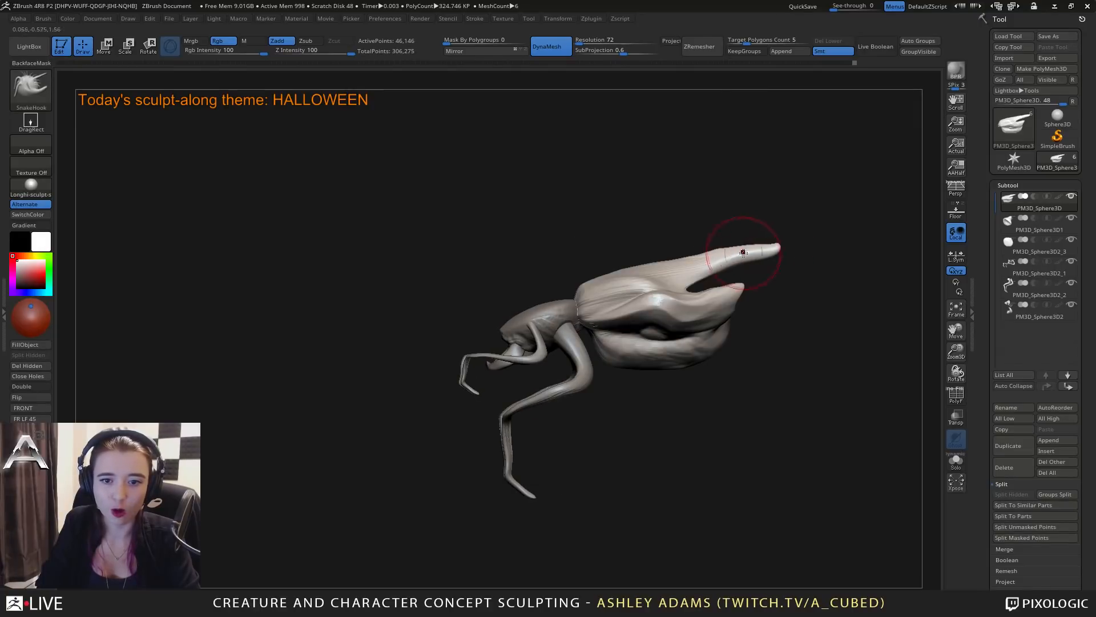
drag(787, 249, 802, 246)
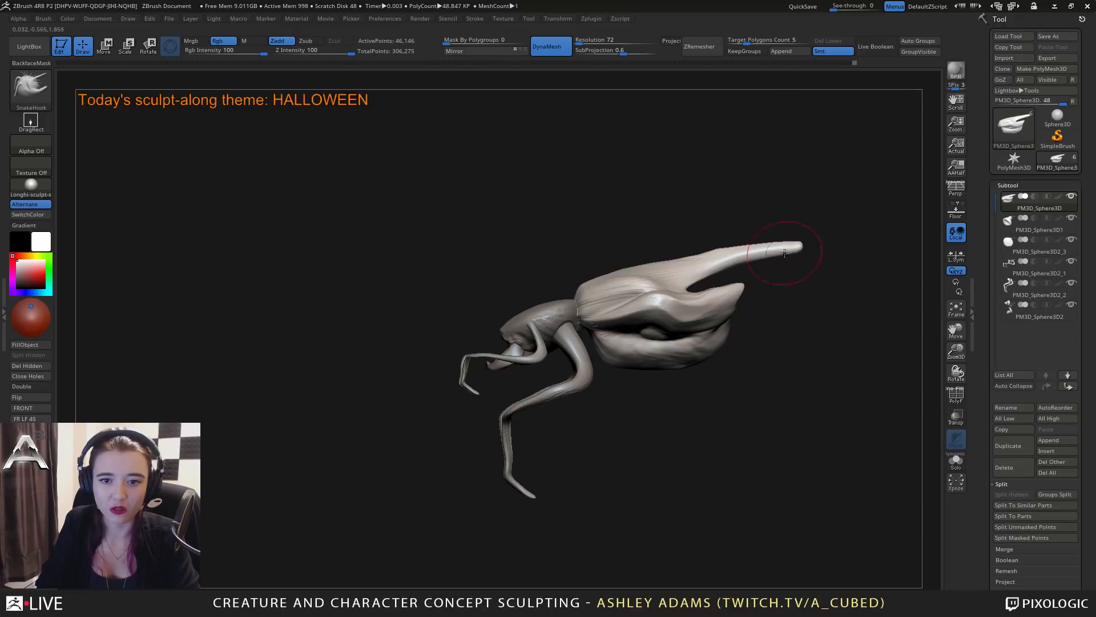
shift+drag(715, 262, 676, 267)
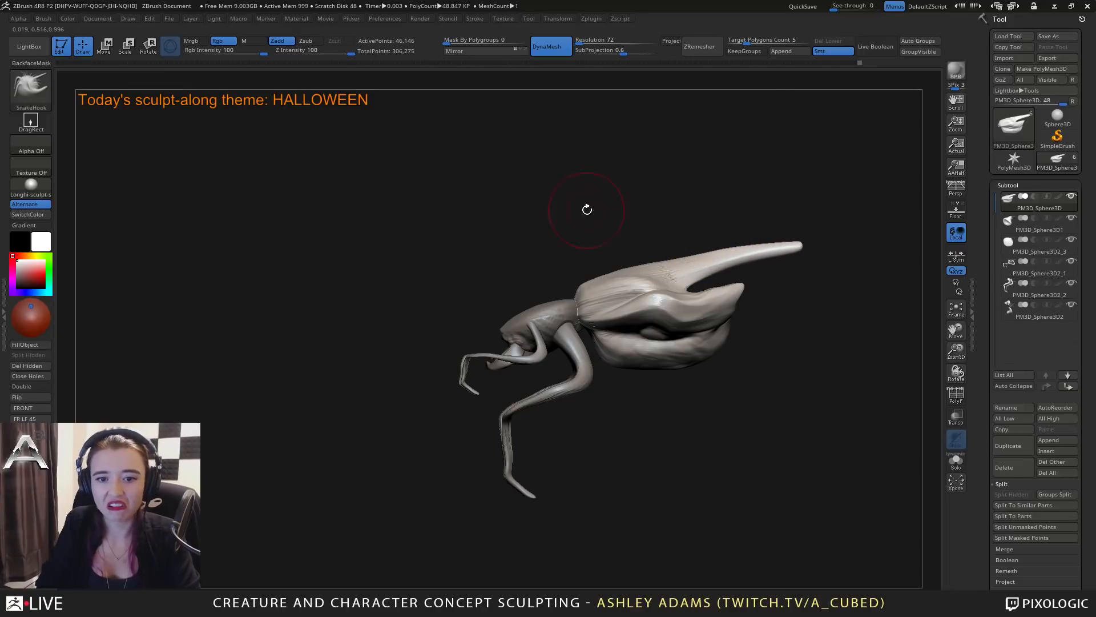
Pull the abdomen's two side tail points into longer, slender spikes with SnakeHook.
right_click(738, 287)
right_drag(737, 287, 739, 287)
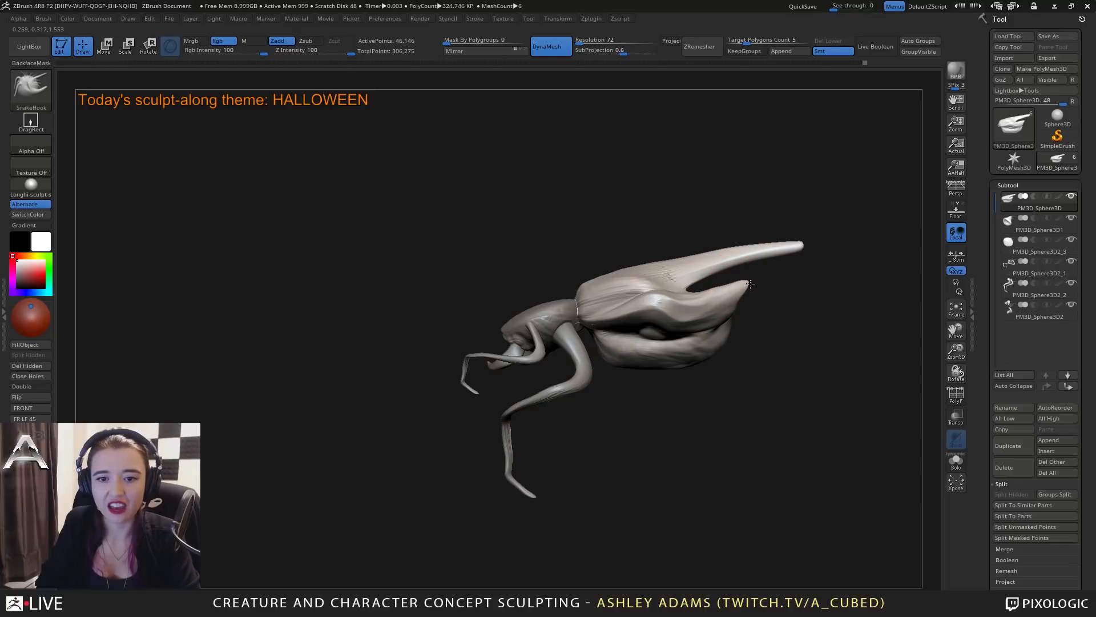
mouse_move(750, 283)
mouse_down()
mouse_move(760, 278)
mouse_move(723, 296)
mouse_move(766, 278)
mouse_up()
mouse_move(706, 272)
right_down()
mouse_move(743, 301)
mouse_move(744, 318)
mouse_move(585, 306)
mouse_move(648, 289)
right_up()
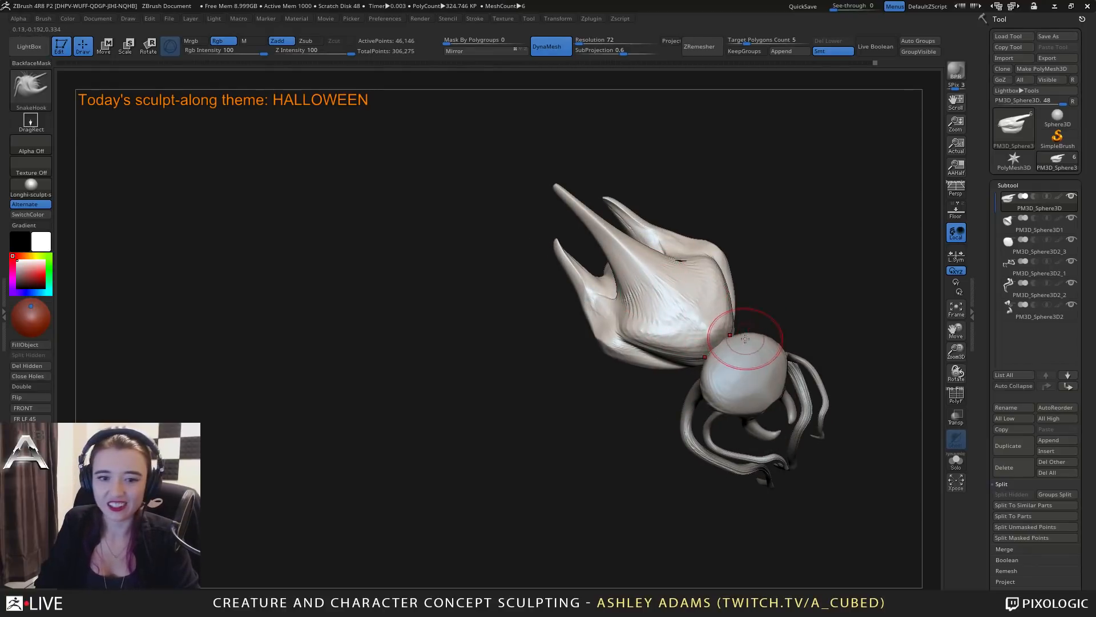
drag(531, 234, 551, 294)
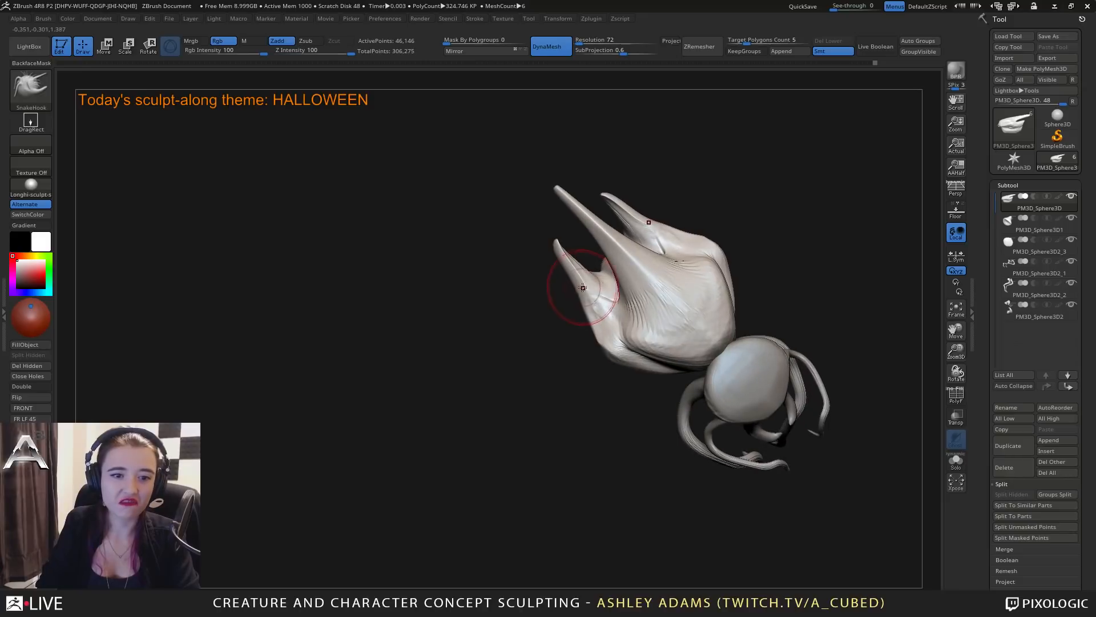
Pull the outer folds of the abdomen outward into a pair of lateral spikes with SnakeHook.
mouse_move(587, 321)
right_down()
mouse_move(599, 316)
mouse_move(540, 271)
mouse_move(630, 349)
mouse_move(629, 320)
mouse_move(653, 340)
mouse_move(606, 326)
right_up()
drag(607, 325, 615, 327)
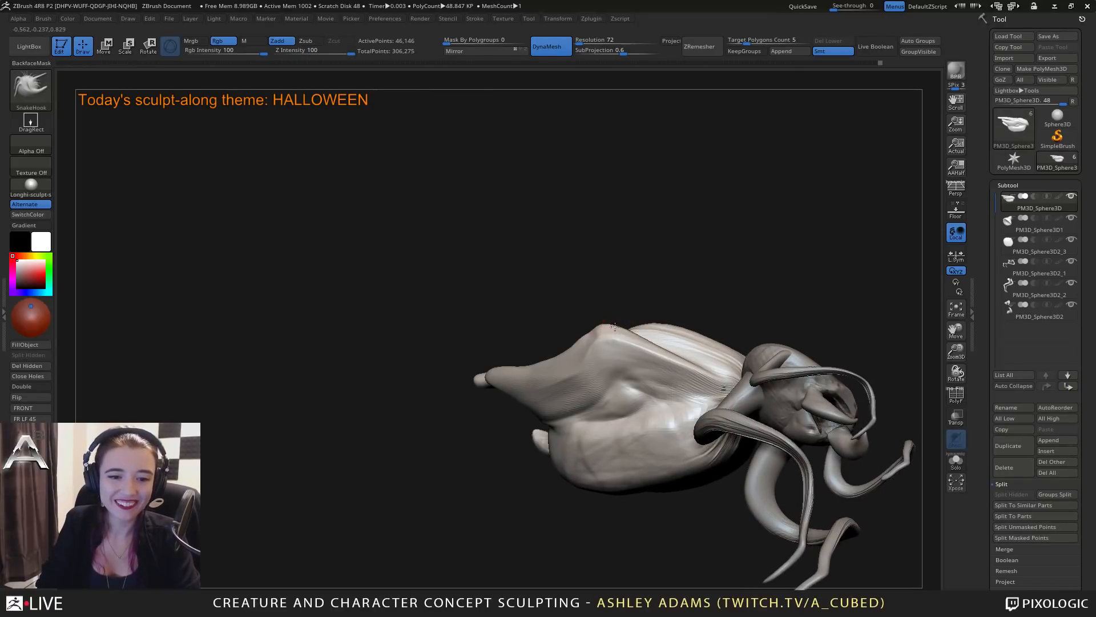
right_drag(593, 320, 590, 352)
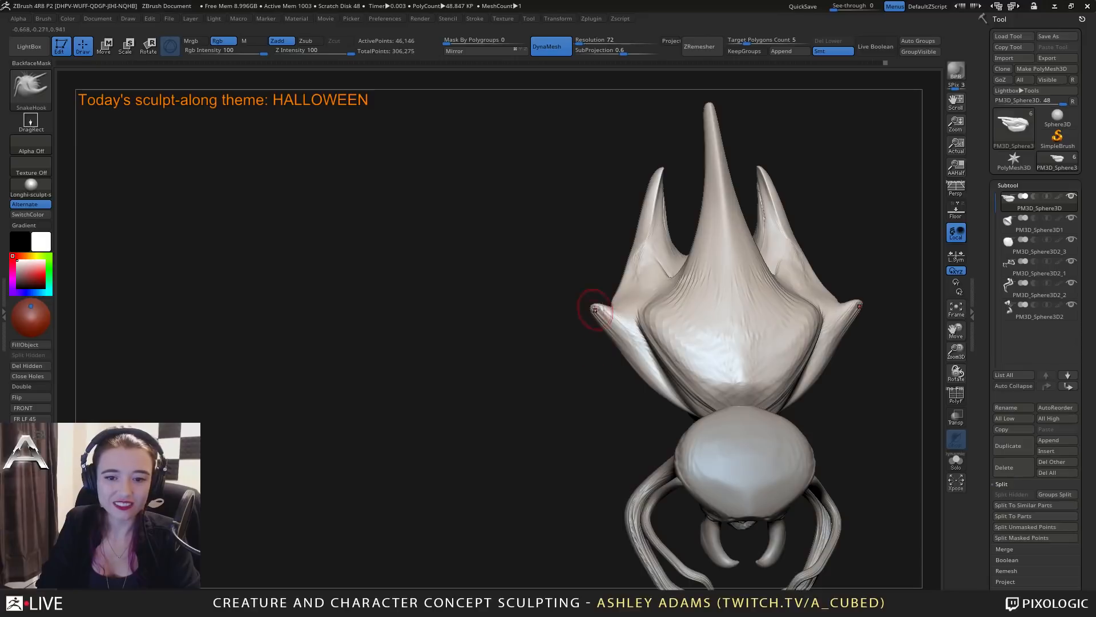
mouse_move(662, 352)
right_down()
mouse_move(649, 288)
mouse_move(679, 323)
mouse_move(693, 387)
mouse_move(652, 294)
mouse_move(645, 309)
mouse_move(440, 222)
mouse_move(672, 342)
right_up()
Shift the abdomen slightly along its Z axis with the Move gizmo and return to sculpting mode.
right_click(679, 323)
key(w)
click(412, 244)
drag(646, 332, 636, 332)
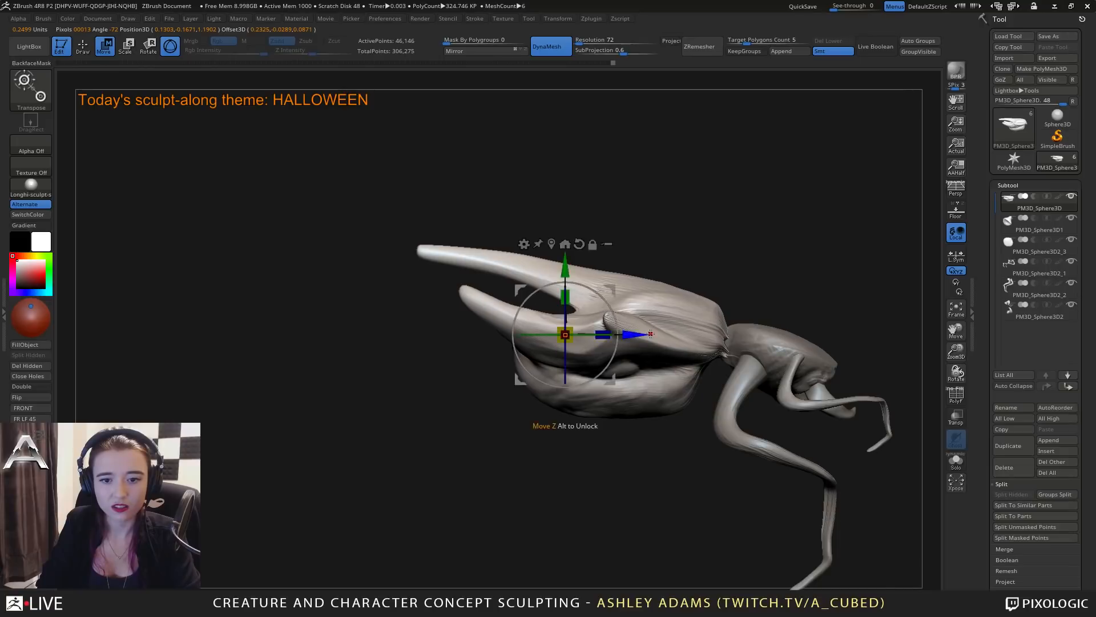
key(q)
Examine the whole creature from above, the front and the side, checking how the limbs and abdomen relate to the head.
right_drag(722, 336, 672, 379)
key(space)
drag(732, 319, 730, 320)
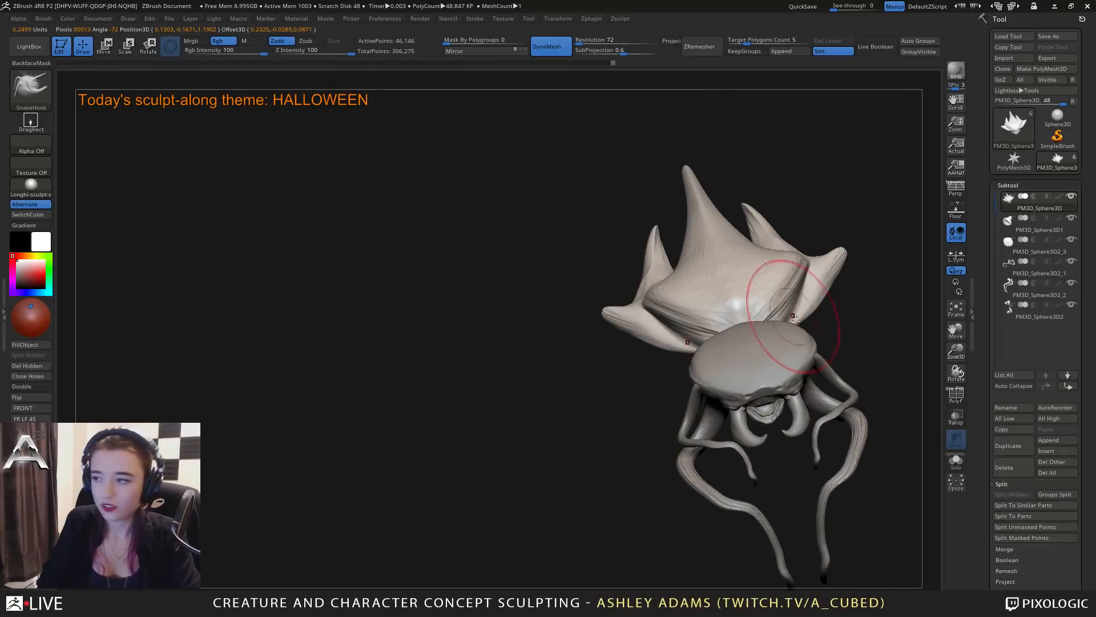
alt+right_drag(779, 191, 712, 197)
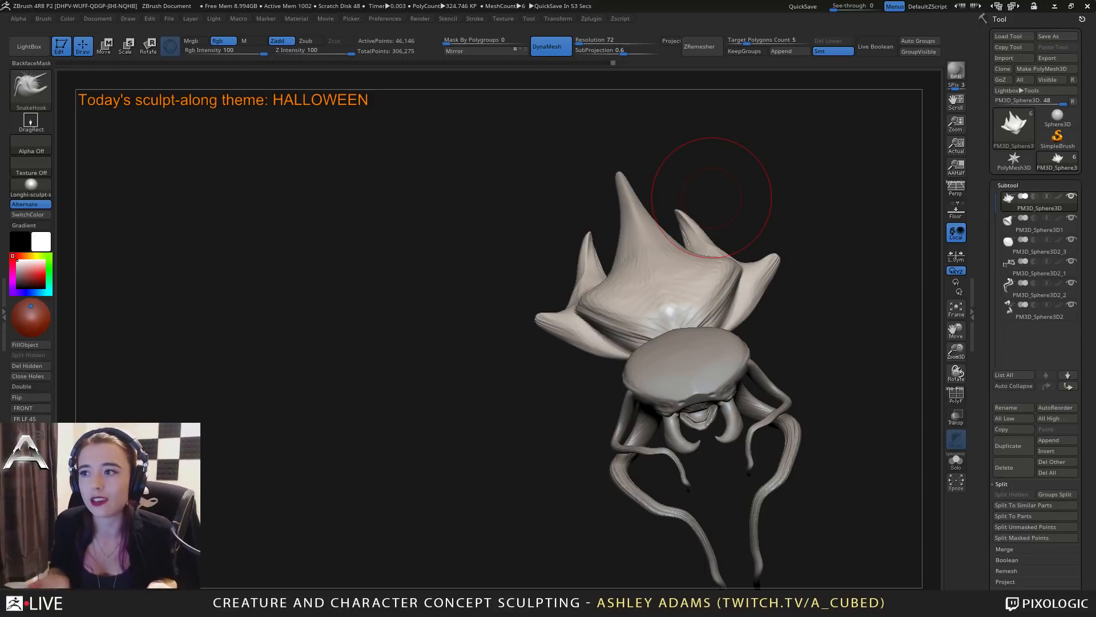
drag(711, 197, 649, 339)
alt+click(635, 349)
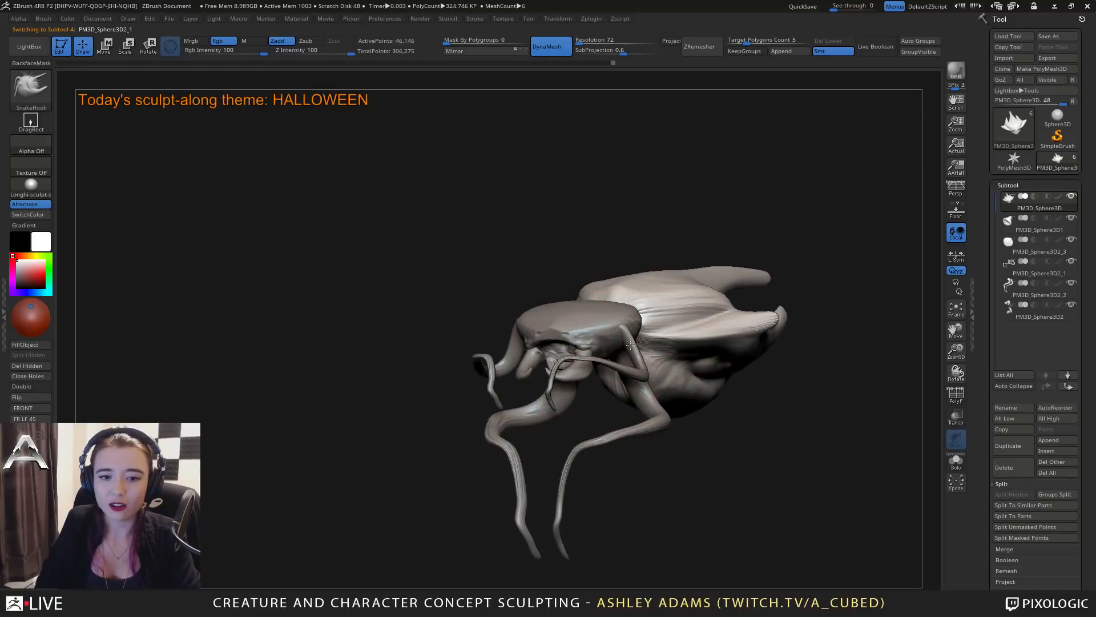
drag(794, 257, 662, 335)
drag(734, 392, 697, 379)
alt+click(676, 339)
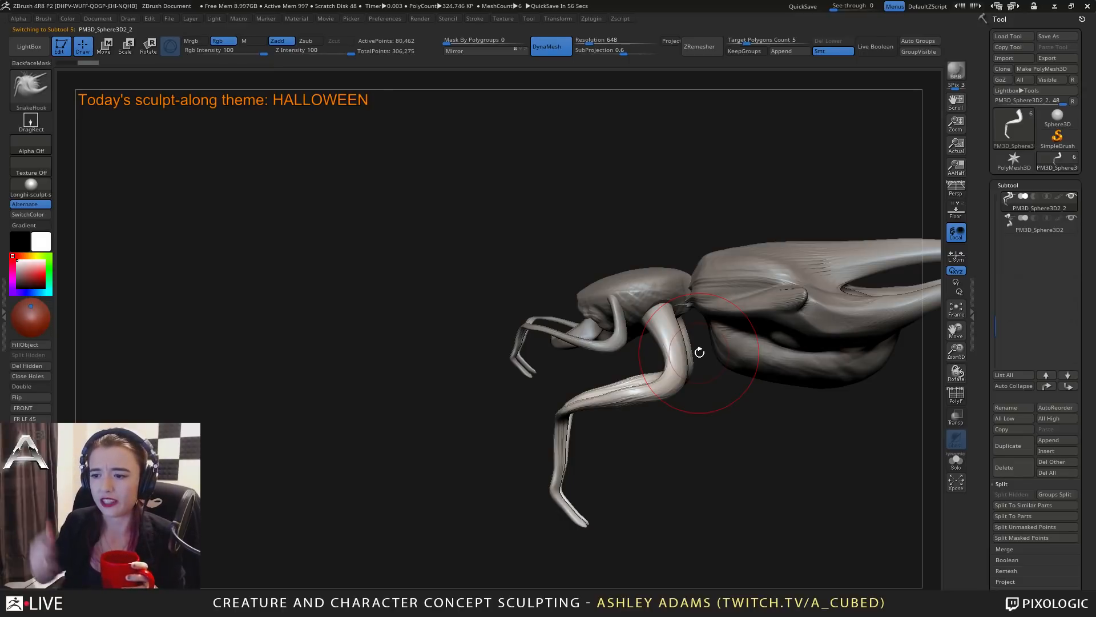
drag(699, 352, 789, 340)
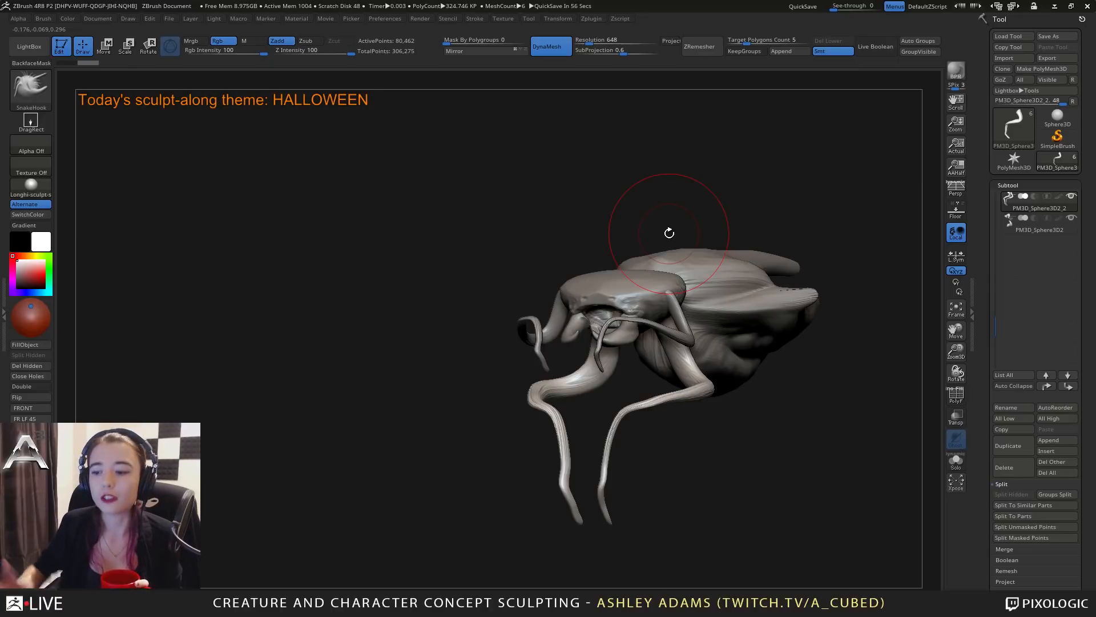
drag(693, 443, 600, 425)
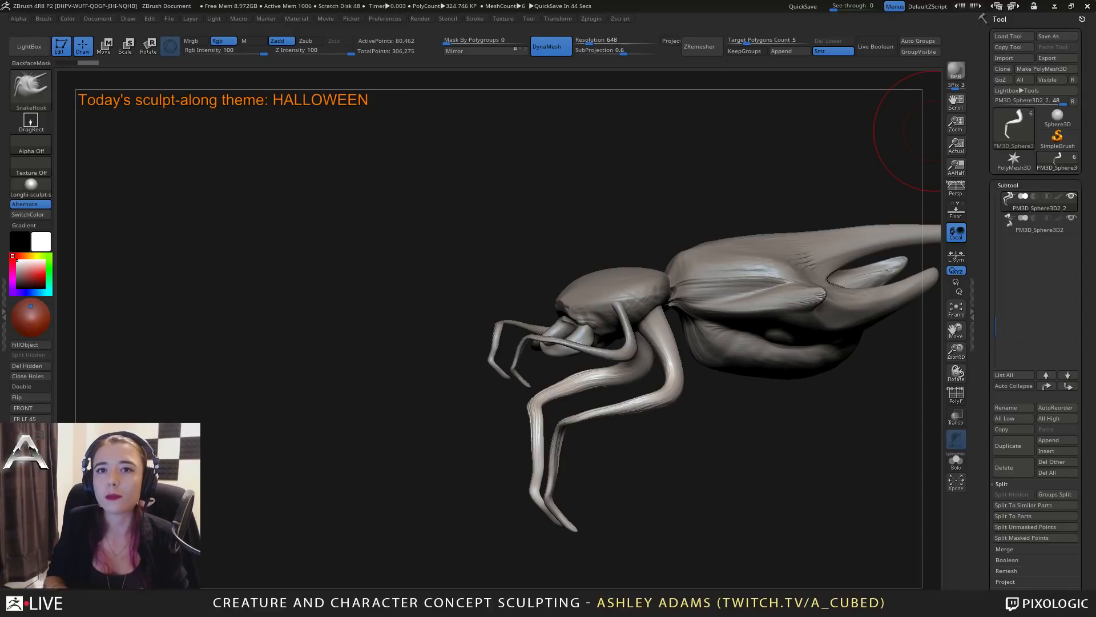
drag(668, 177, 759, 268)
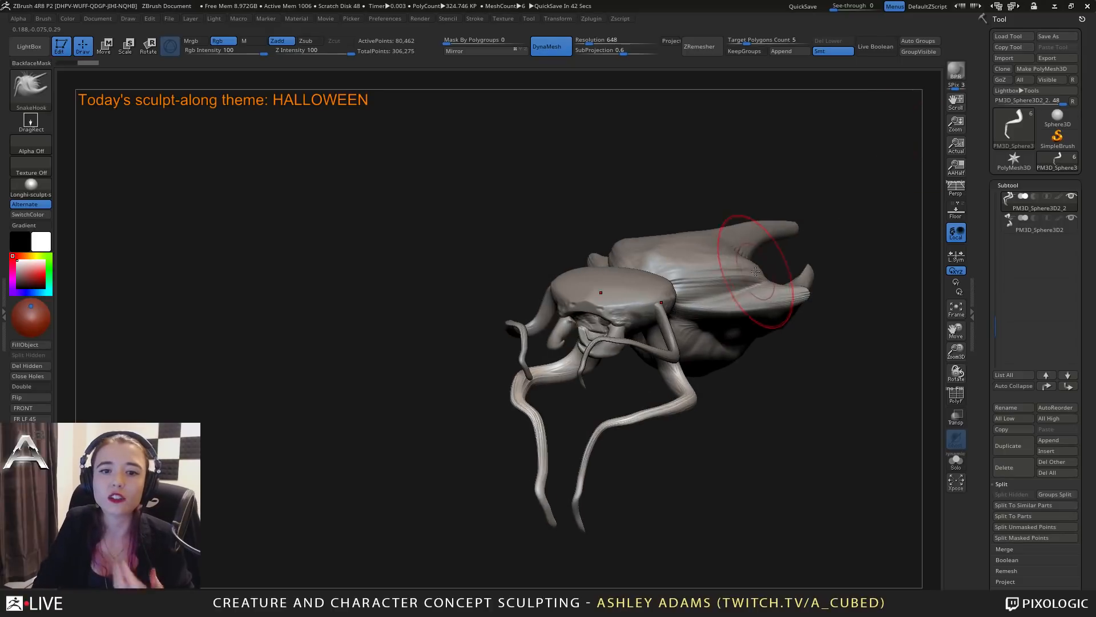
Select the abdomen and carve DamStandard creases from its outer folds toward the central tail spike.
drag(737, 171, 687, 251)
alt+click(679, 256)
mouse_move(663, 268)
ctrl+right_down()
mouse_move(656, 240)
mouse_move(631, 251)
ctrl+right_up()
key(space)
drag(629, 248, 624, 247)
key(b)
key(d)
key(s)
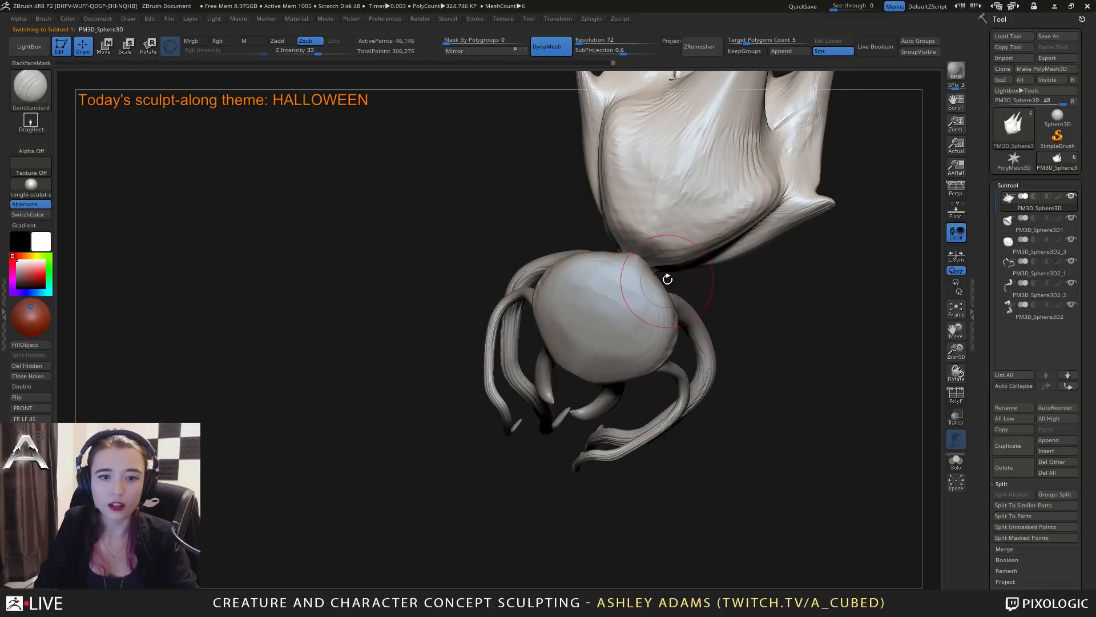
right_drag(666, 277, 646, 225)
mouse_move(630, 219)
mouse_down()
mouse_move(615, 222)
mouse_move(709, 231)
mouse_up()
mouse_move(785, 201)
alt+right_down()
mouse_move(701, 287)
mouse_move(647, 300)
alt+right_up()
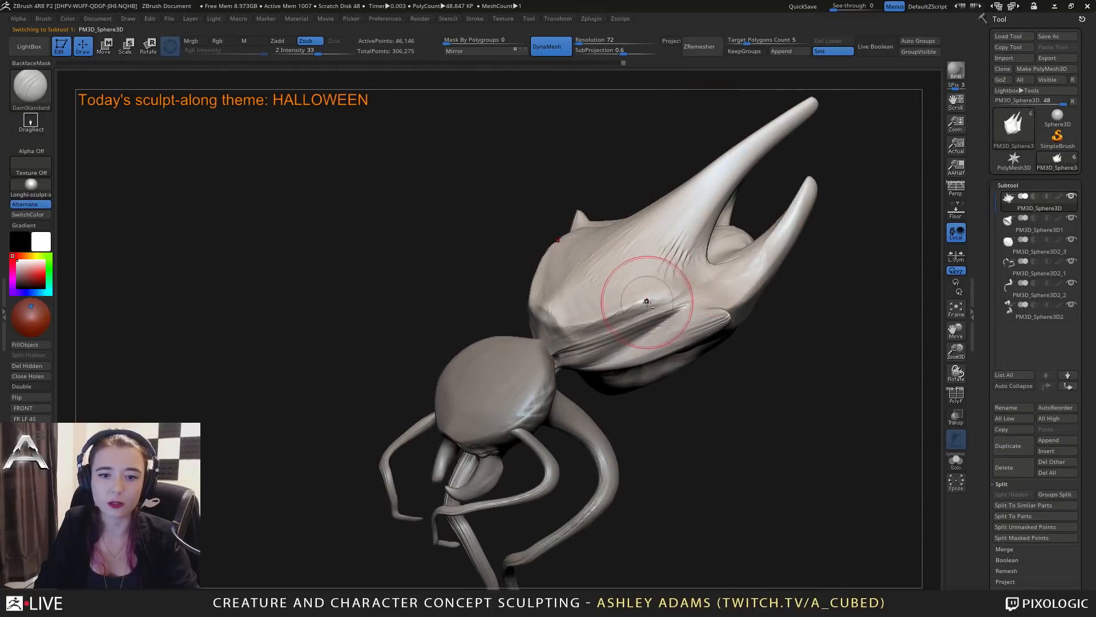
mouse_move(646, 301)
mouse_down()
mouse_move(671, 223)
mouse_move(716, 178)
mouse_up()
drag(660, 253, 771, 128)
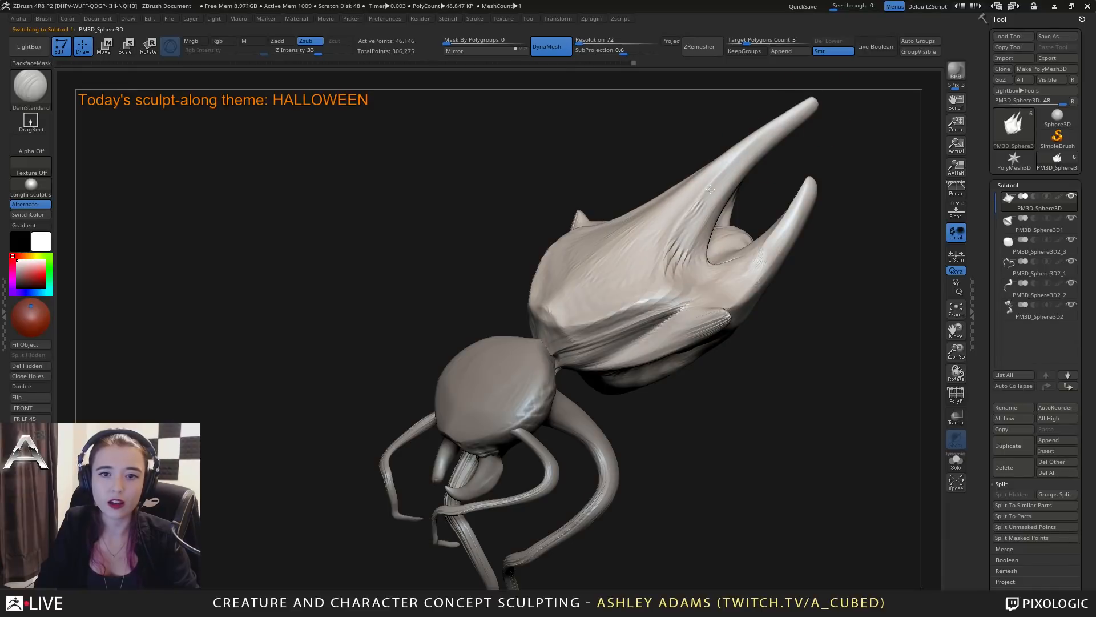
Deepen the DamStandard grooves along the central tail spike and around its base on the abdomen's back.
drag(698, 208, 857, 85)
mouse_move(790, 118)
mouse_down()
mouse_move(818, 98)
mouse_move(712, 189)
mouse_up()
mouse_move(700, 229)
mouse_down()
mouse_move(762, 149)
mouse_move(810, 118)
mouse_move(755, 156)
mouse_up()
right_drag(695, 238, 691, 217)
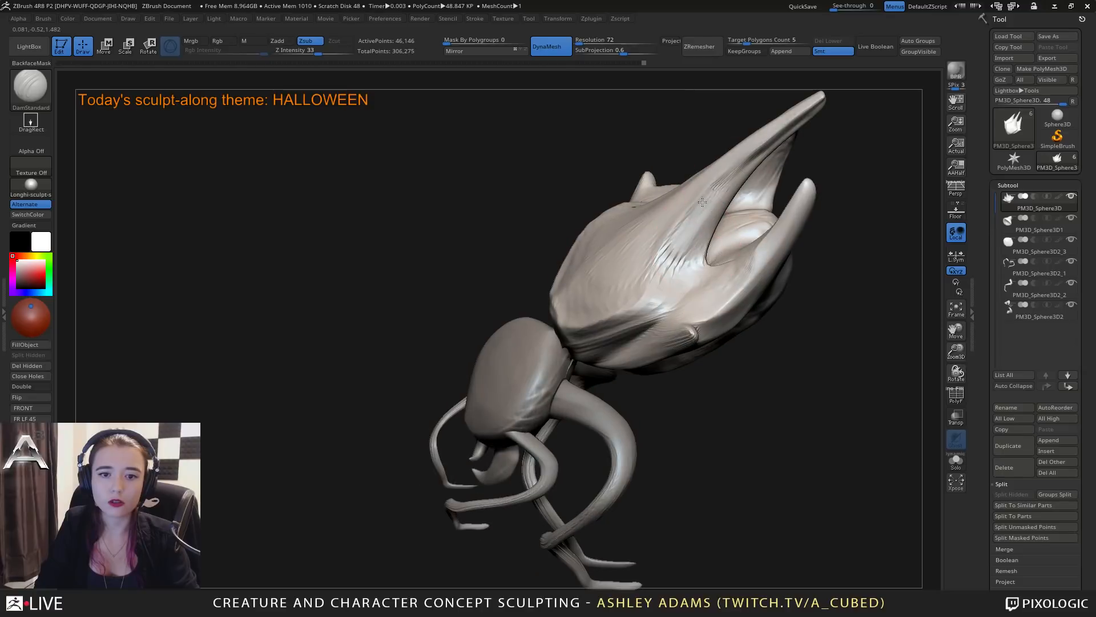
drag(701, 238, 679, 256)
mouse_move(701, 254)
right_down()
mouse_move(685, 279)
mouse_move(596, 328)
right_up()
drag(596, 337, 650, 302)
mouse_move(649, 302)
right_down()
mouse_move(702, 287)
mouse_move(563, 282)
right_up()
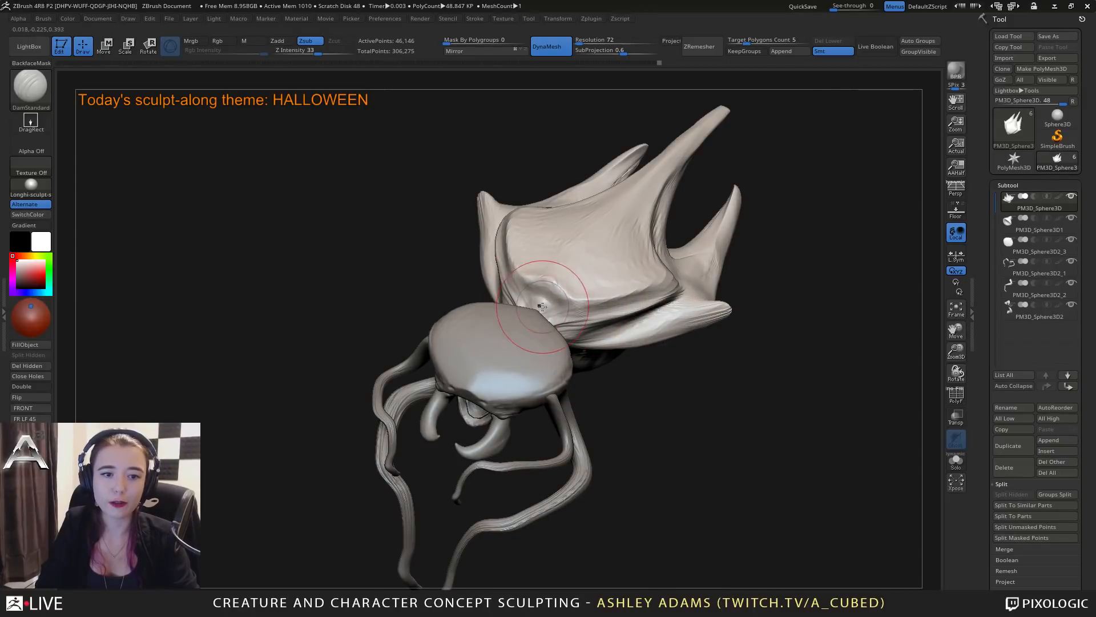
Carve DamStandard creases at the abdomen's front end behind the head and along its lateral spikes.
key(b)
key(c)
key(b)
key(b)
key(d)
key(s)
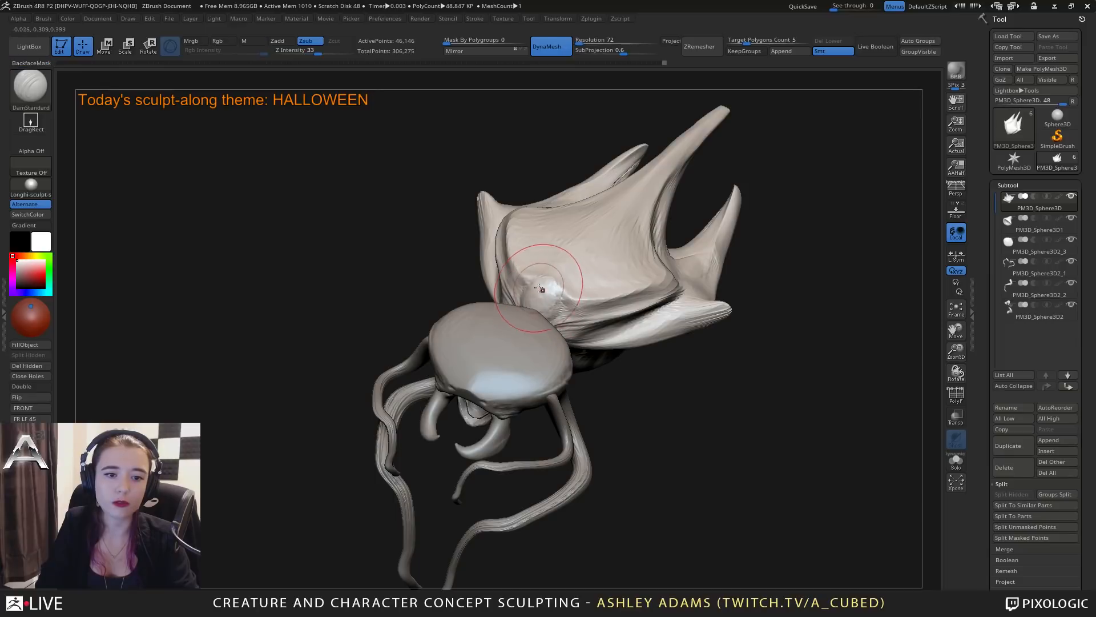
right_drag(557, 303, 511, 302)
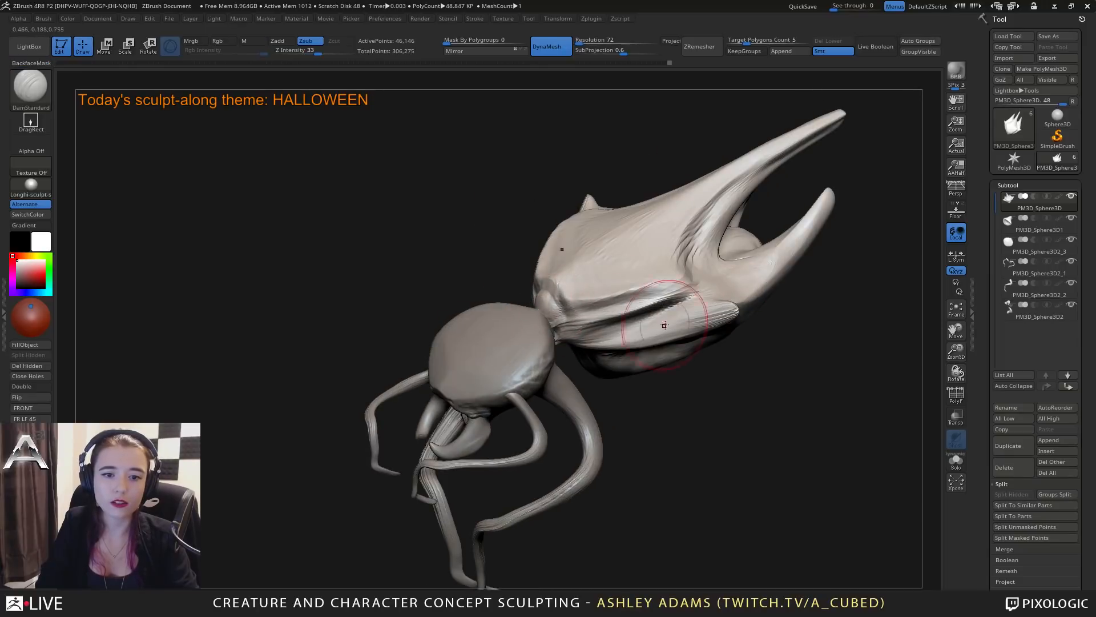
mouse_move(680, 328)
ctrl+right_down()
mouse_move(624, 305)
mouse_move(734, 316)
ctrl+right_up()
mouse_move(622, 315)
alt+right_down()
mouse_move(697, 329)
mouse_move(596, 314)
mouse_move(612, 354)
mouse_move(613, 316)
alt+right_up()
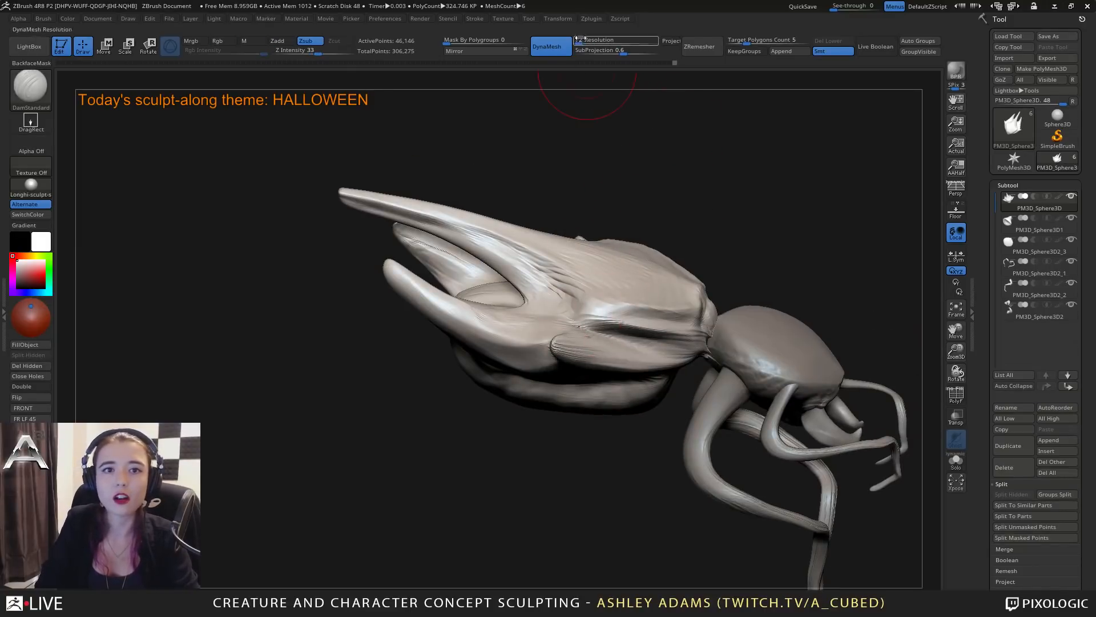
Remesh the abdomen with DynaMesh at resolution 464.
drag(577, 41, 586, 42)
ctrl+drag(708, 190, 723, 199)
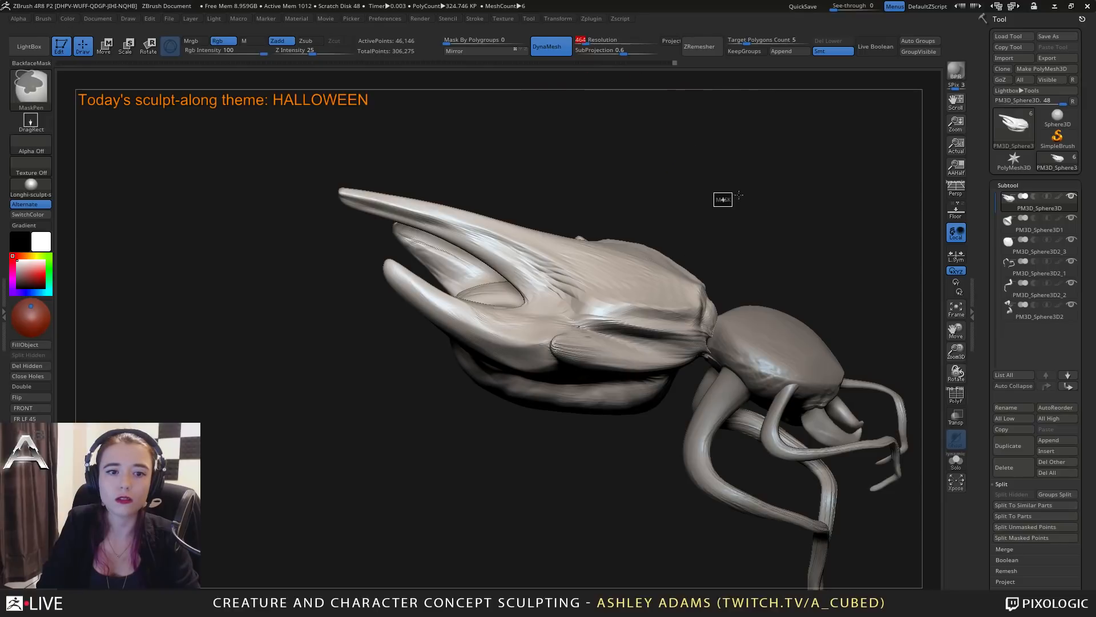
right_drag(743, 314, 571, 322)
Pull the abdomen's upper side ridges outward into a second pair of lateral spikes with SnakeHook.
key(space)
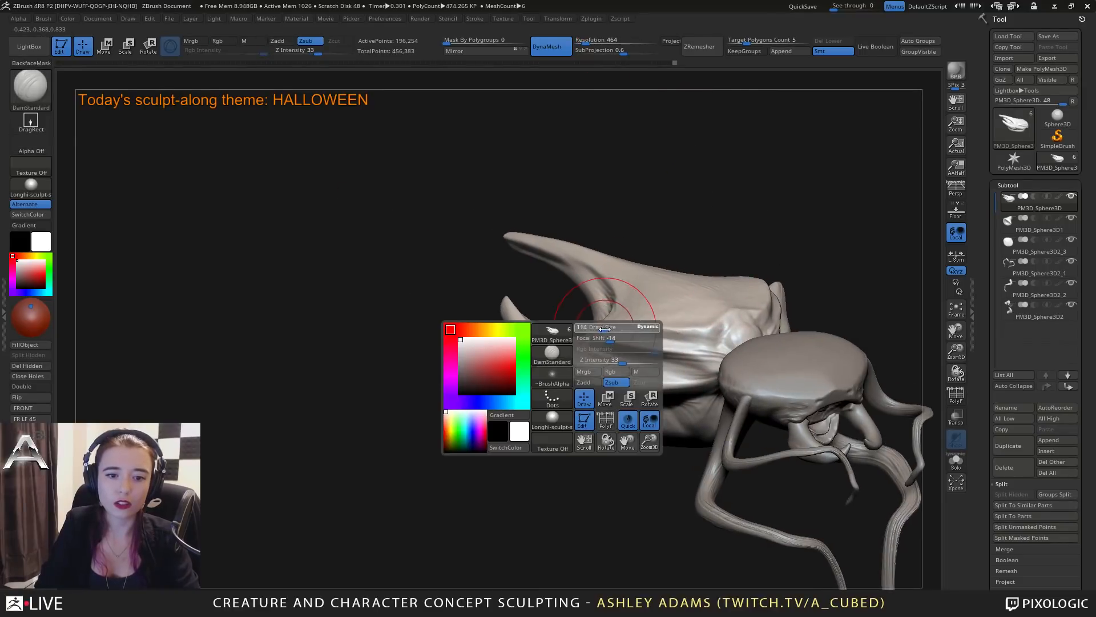
key(b)
key(s)
key(h)
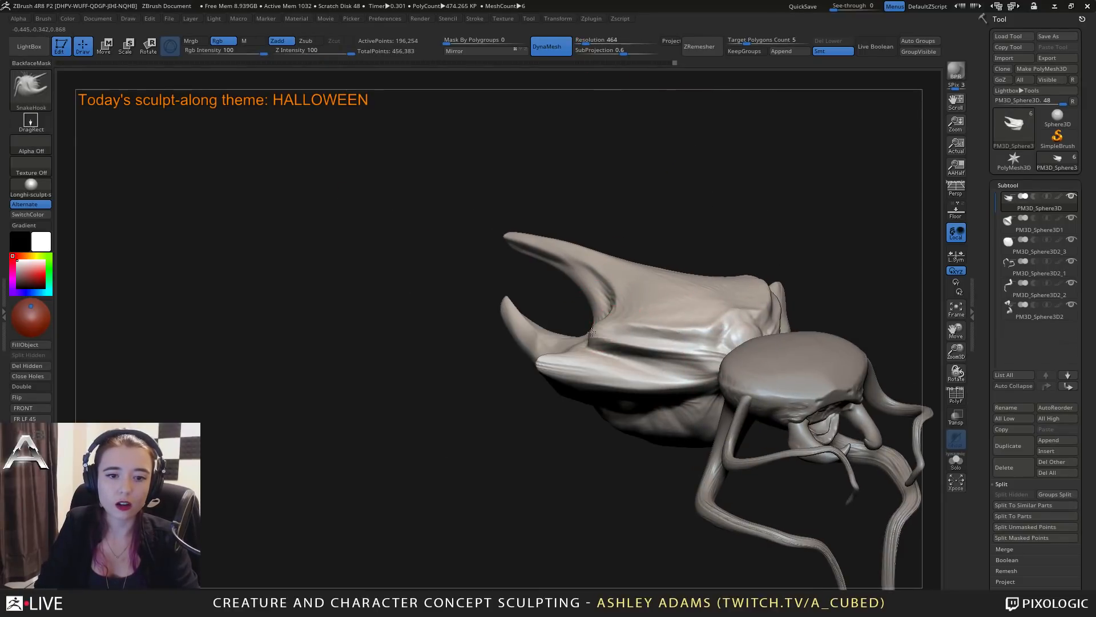
mouse_move(588, 331)
right_down()
mouse_move(571, 323)
mouse_move(572, 344)
right_up()
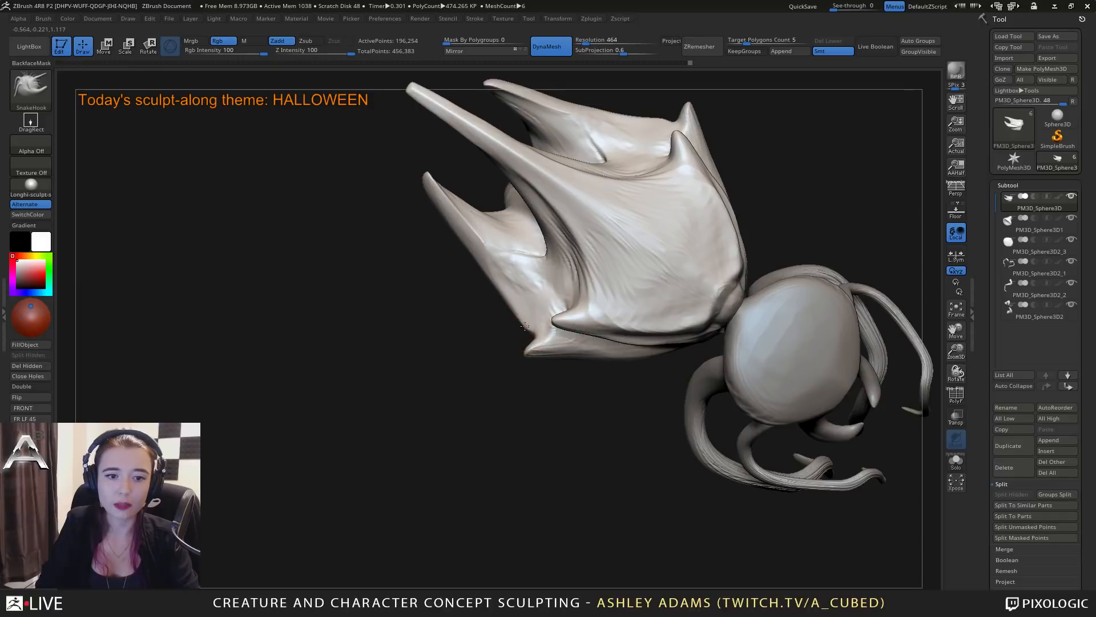
right_drag(523, 311, 562, 337)
mouse_move(562, 337)
ctrl+right_down()
mouse_move(609, 291)
mouse_move(759, 323)
mouse_move(678, 308)
ctrl+right_up()
Adjust the abdomen's narrow junction with the head and its lower front bulge with small SnakeHook pulls.
key(space)
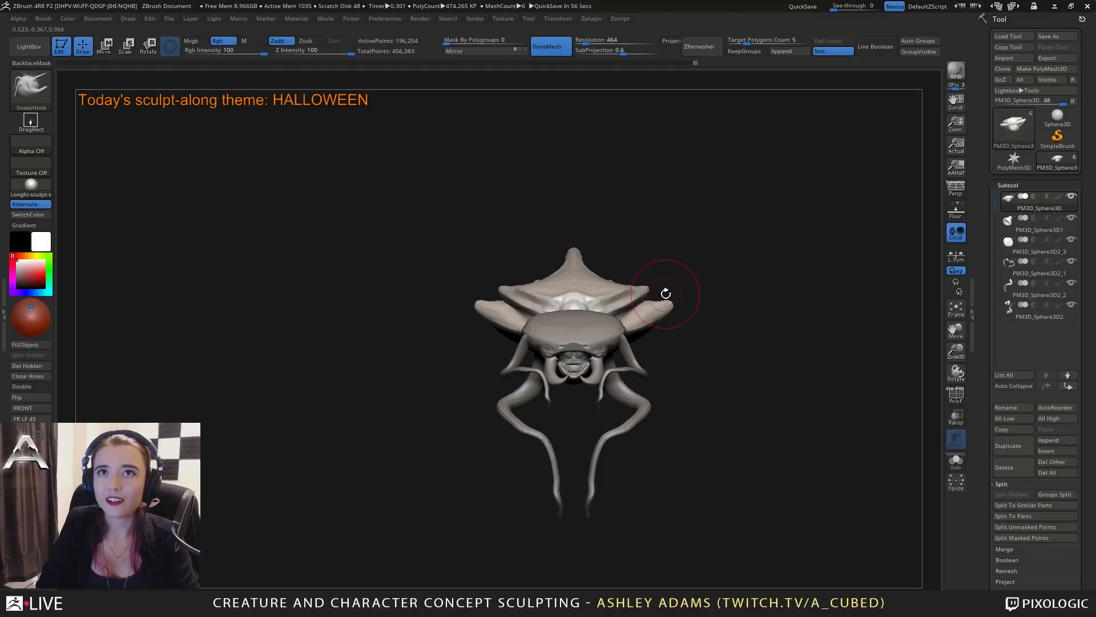
mouse_move(556, 292)
right_down()
mouse_move(609, 307)
mouse_move(619, 343)
mouse_move(595, 354)
mouse_move(633, 297)
mouse_move(606, 303)
right_up()
right_click(605, 302)
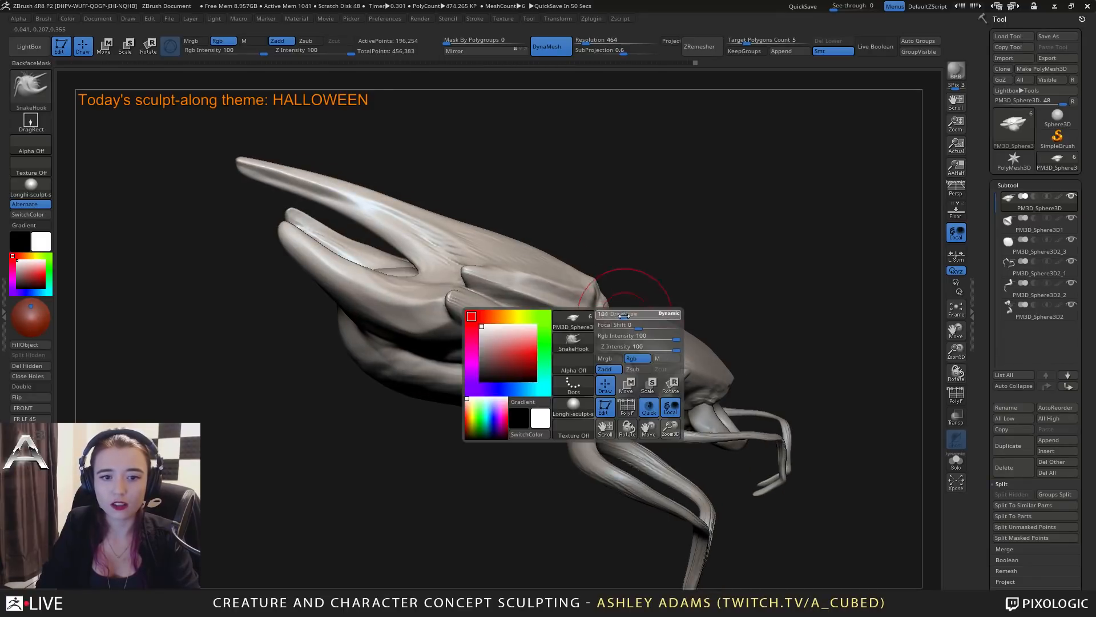
drag(605, 301, 602, 310)
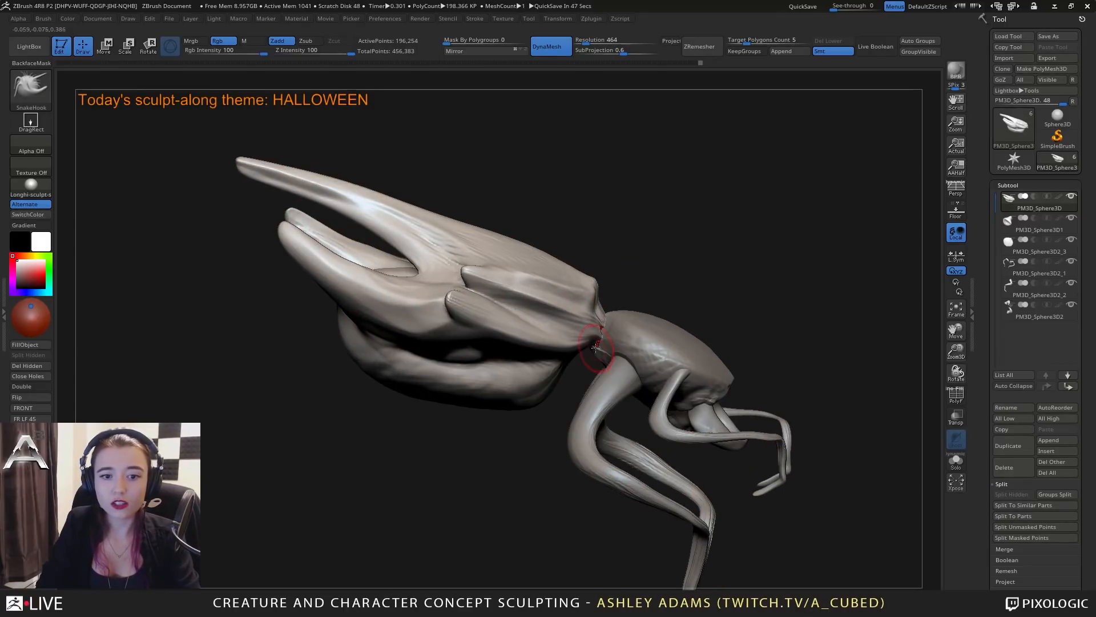
right_drag(581, 361, 586, 362)
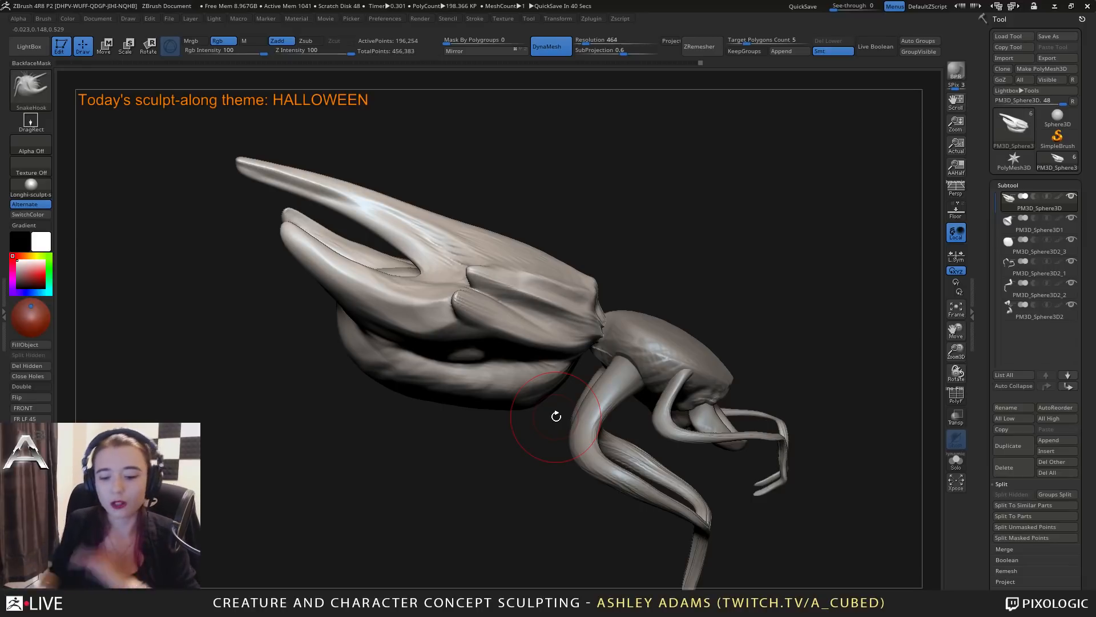
drag(796, 311, 531, 366)
key(space)
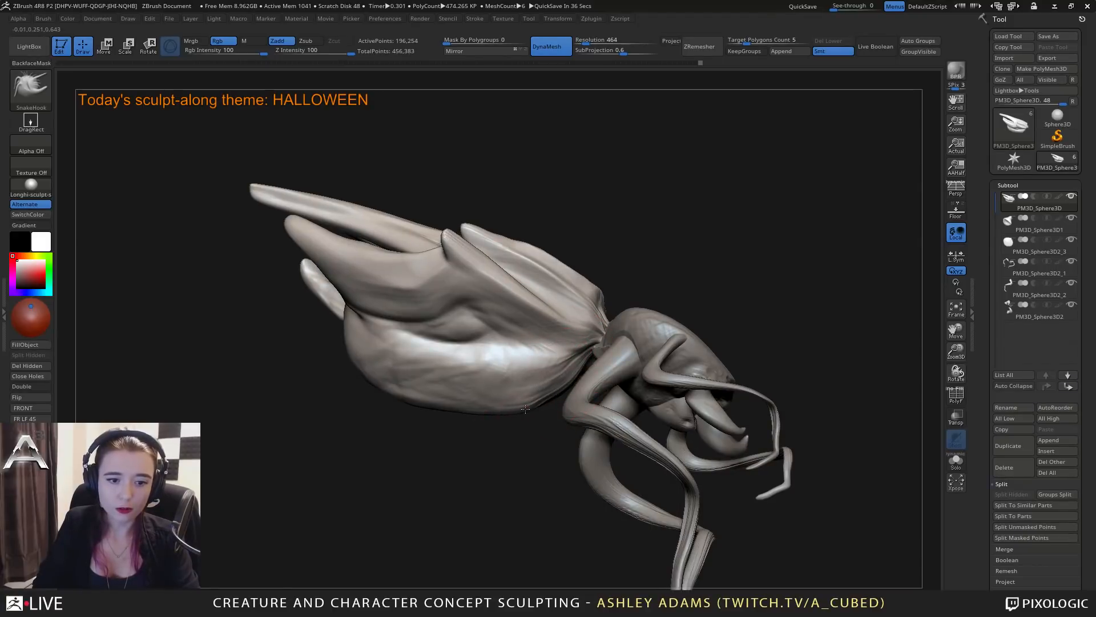
drag(541, 408, 547, 404)
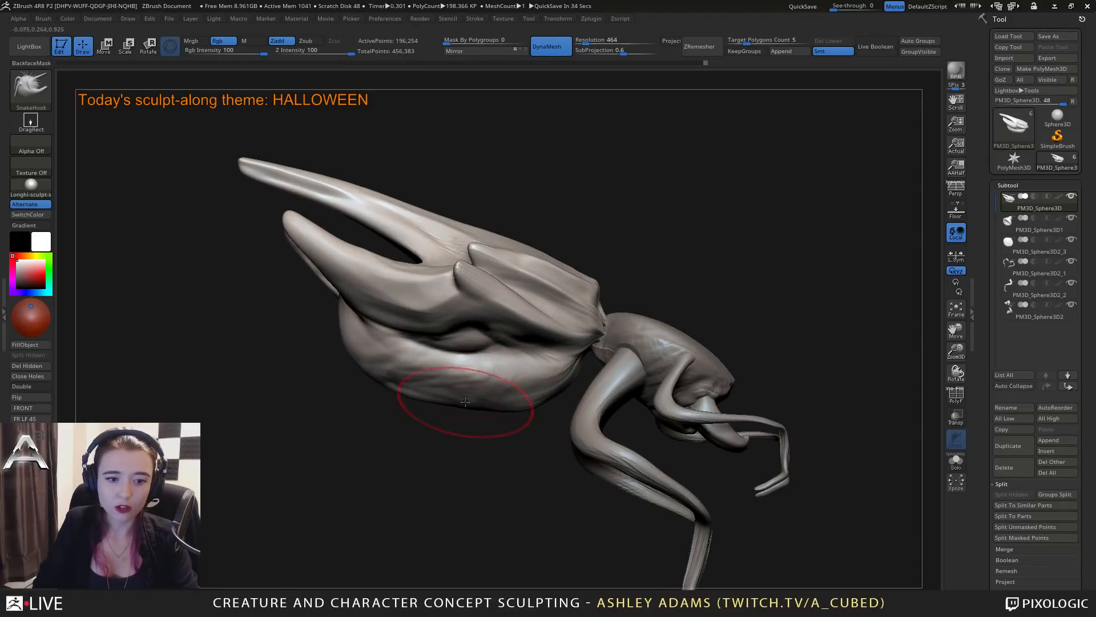
key(ctrl)
Select the head and pull its front edge forward into a slight central point with SnakeHook.
mouse_move(538, 458)
mouse_down()
mouse_move(632, 350)
mouse_move(600, 372)
mouse_up()
right_drag(599, 372, 573, 394)
right_click(572, 394)
alt+click(556, 404)
right_click(553, 377)
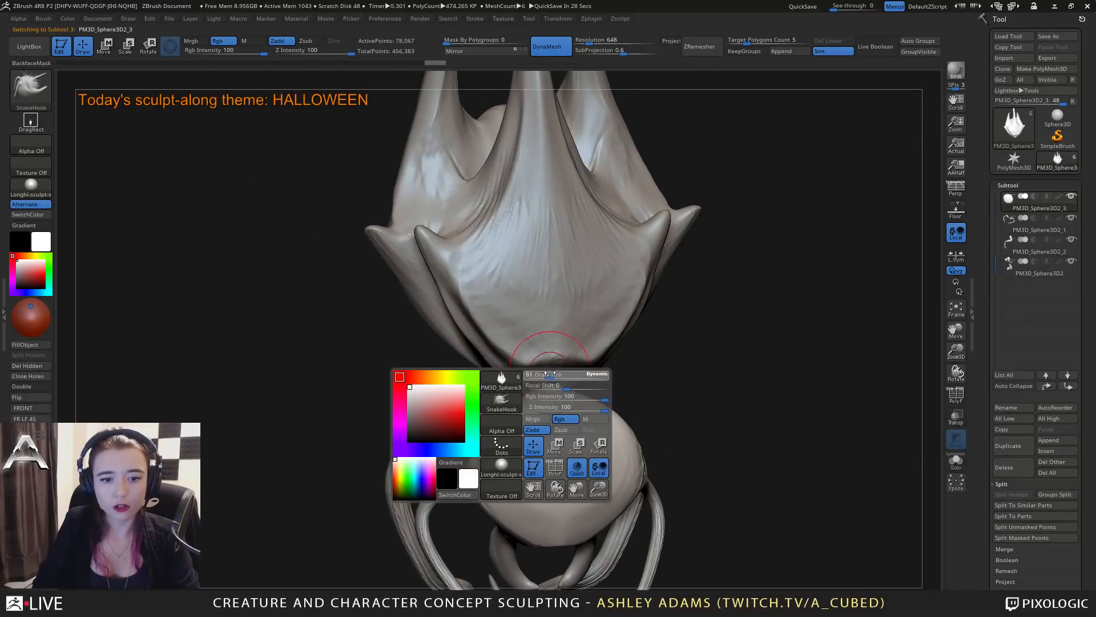
right_drag(602, 435, 608, 400)
right_click(598, 426)
right_click(608, 402)
drag(602, 397, 603, 408)
right_drag(602, 407, 604, 434)
drag(605, 402, 604, 408)
drag(592, 403, 593, 407)
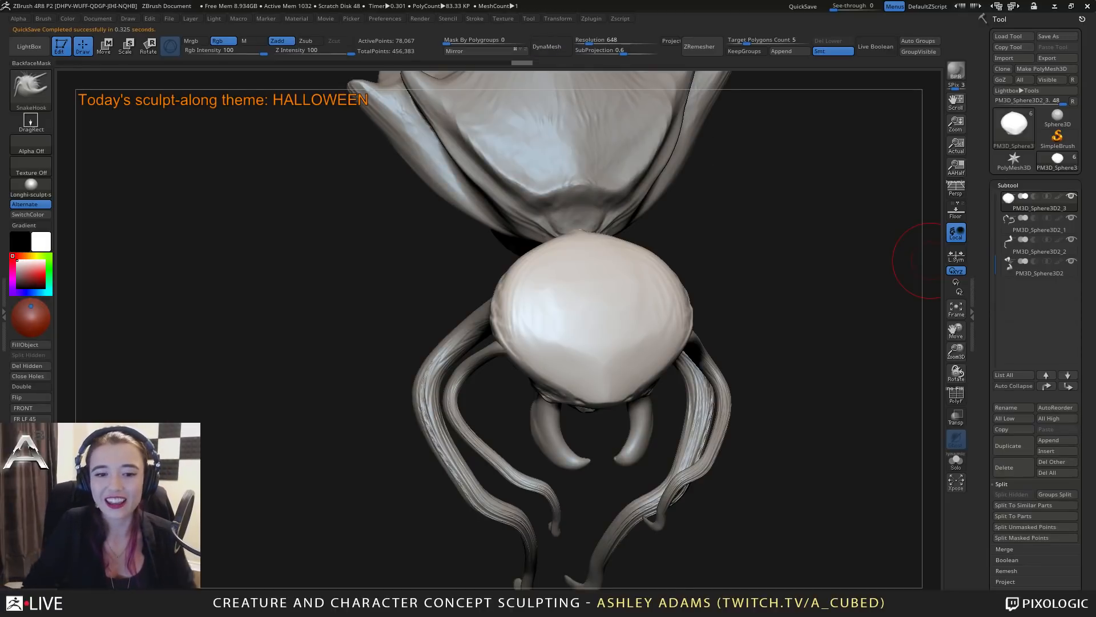
Open the external renderer settings and go to the KeyShot option.
drag(930, 260, 780, 375)
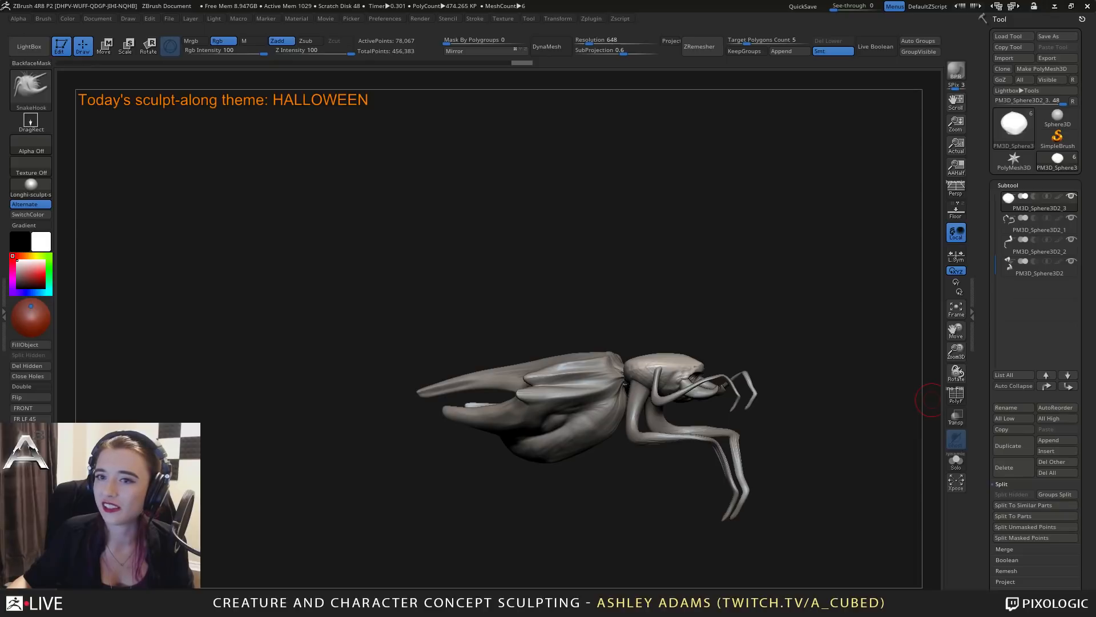
click(422, 17)
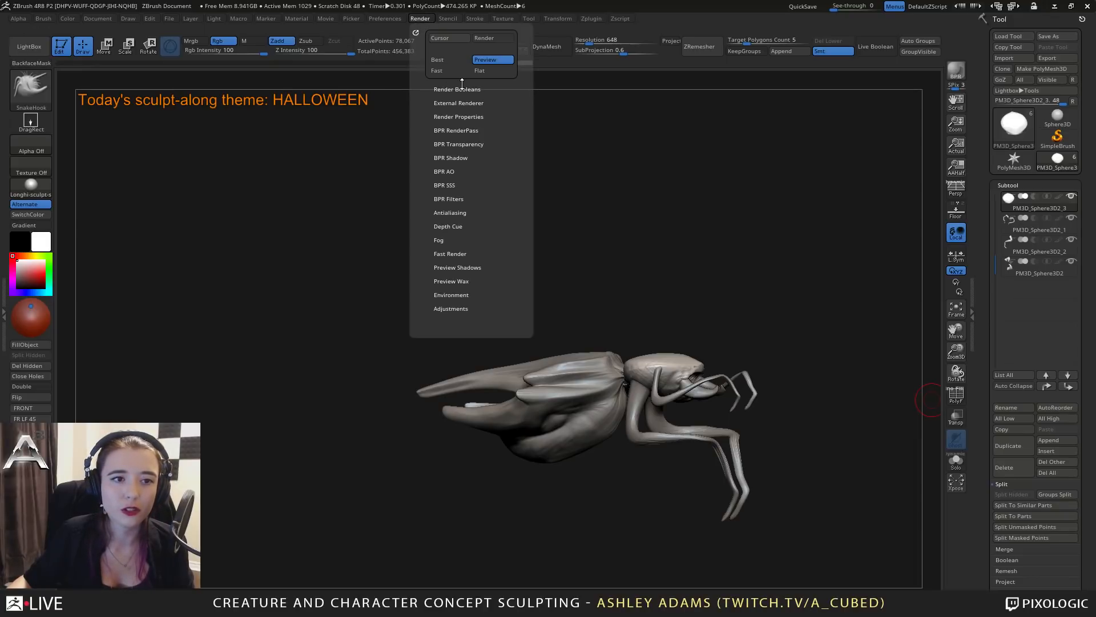
click(457, 103)
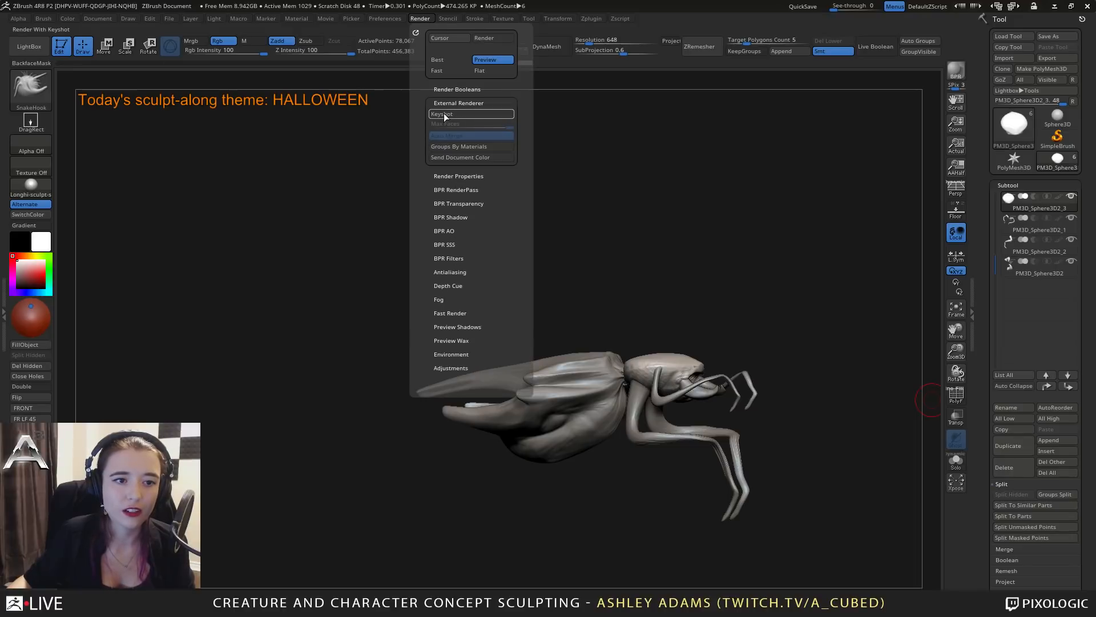
click(444, 113)
click(448, 114)
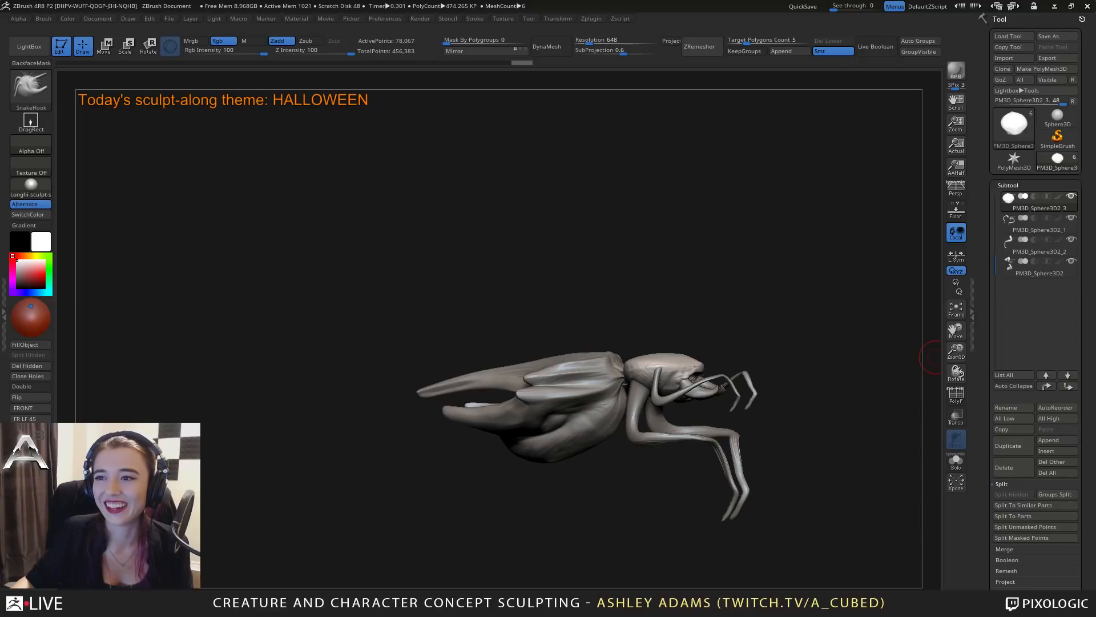
Build up the head's rear side above the limb joints with ClayBuildup.
drag(930, 351, 776, 436)
alt+right_drag(734, 370, 629, 374)
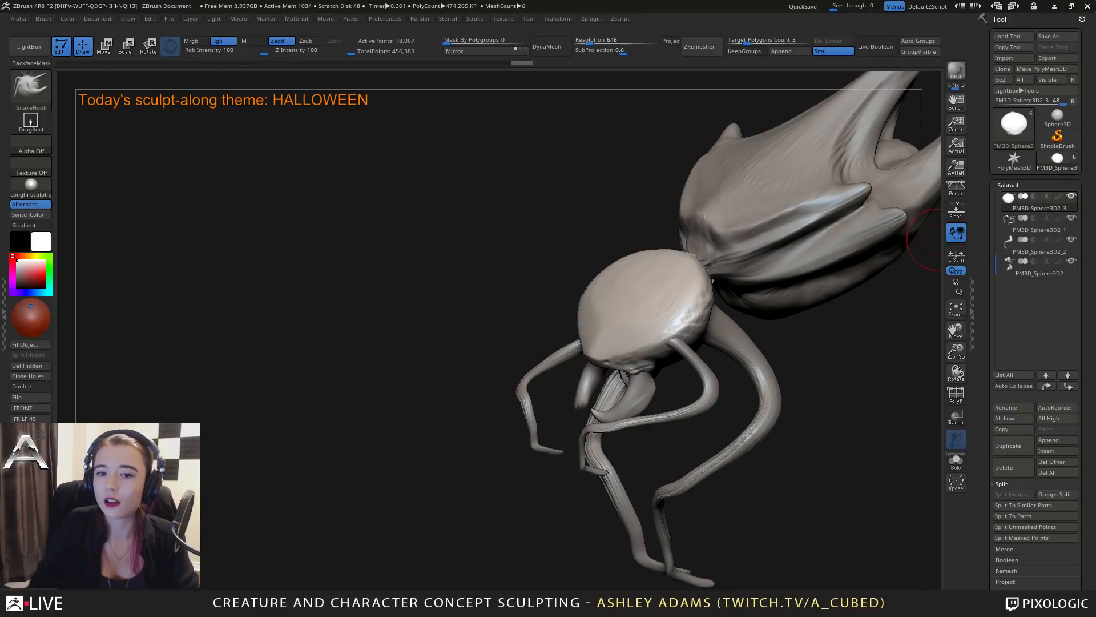
mouse_move(491, 325)
mouse_down()
mouse_move(747, 315)
mouse_move(674, 394)
mouse_move(645, 320)
mouse_move(657, 388)
mouse_move(630, 324)
mouse_up()
alt+right_drag(630, 323, 734, 350)
key(b)
key(c)
key(b)
drag(690, 329, 659, 321)
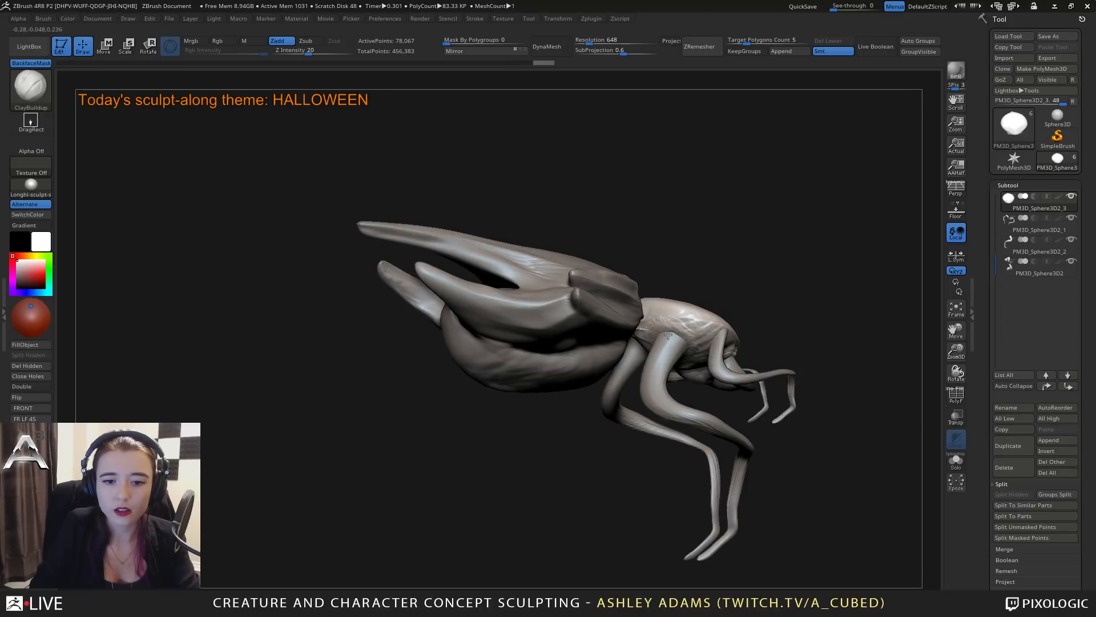
mouse_move(680, 334)
right_down()
mouse_move(666, 343)
mouse_move(702, 334)
mouse_move(691, 377)
mouse_move(708, 371)
right_up()
Duplicate the long limb pair, then move the copy back toward the abdomen along Z and raise it slightly.
alt+click(691, 377)
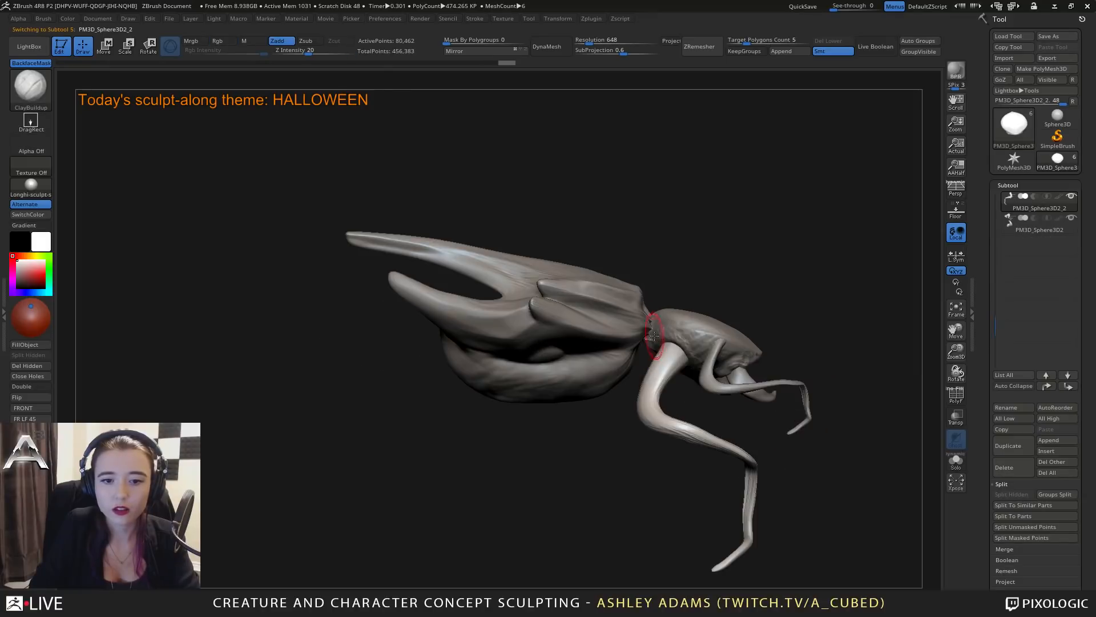
click(1010, 444)
key(w)
drag(796, 330, 771, 327)
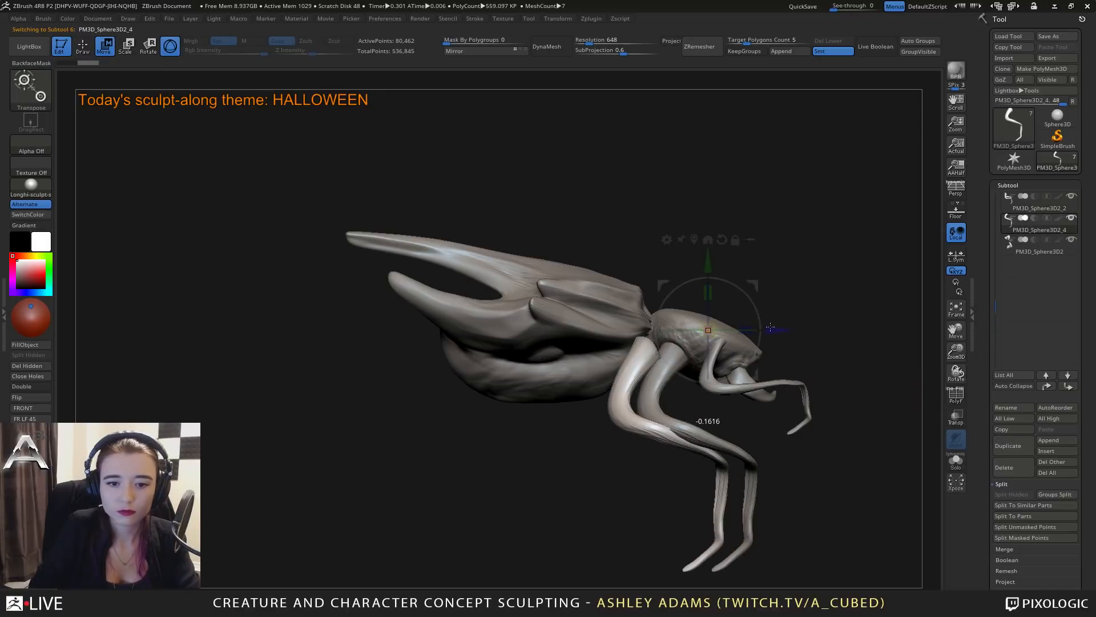
drag(708, 264, 708, 247)
Spread the duplicated limb pair outward from the body and reorient it with the gizmo, then return to sculpting mode.
shift+right_drag(762, 316, 739, 326)
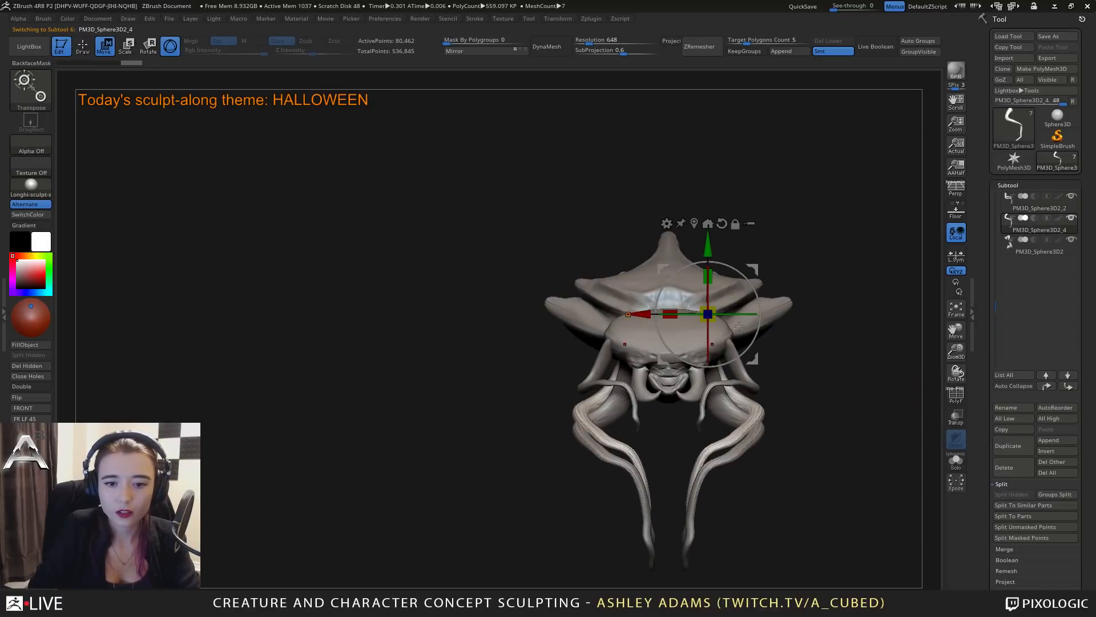
mouse_move(670, 313)
mouse_down()
mouse_move(706, 314)
mouse_move(656, 314)
mouse_move(668, 314)
mouse_up()
drag(676, 314, 681, 314)
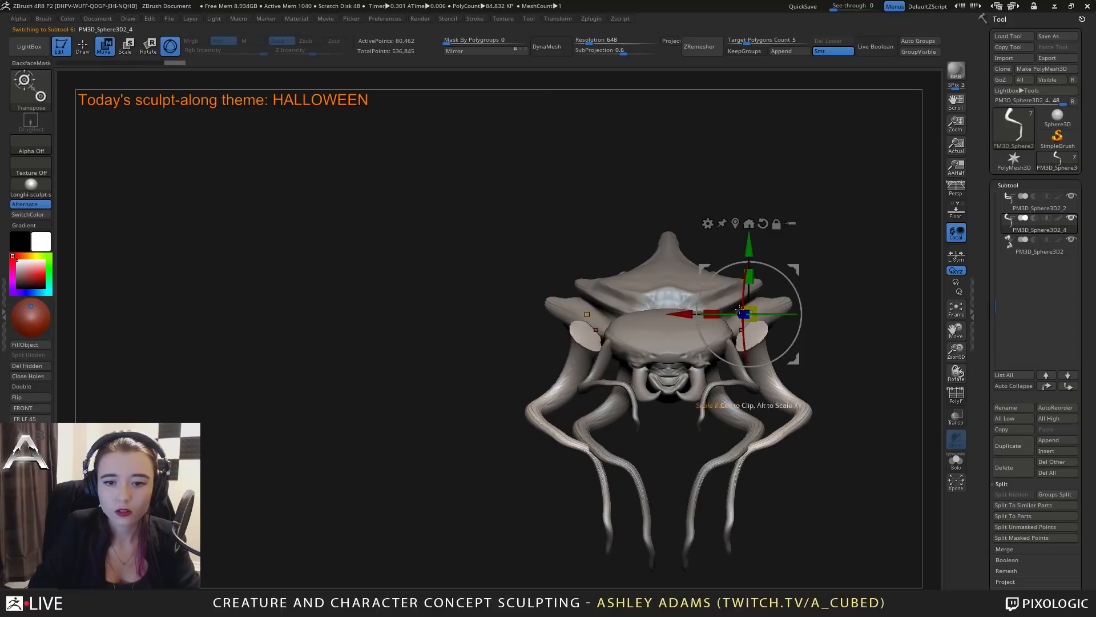
drag(765, 313, 743, 275)
mouse_move(508, 394)
mouse_down()
mouse_move(757, 417)
mouse_move(742, 425)
mouse_move(665, 409)
mouse_up()
key(q)
Pull the duplicated limbs' upper ends against the sides of the head with SnakeHook.
key(space)
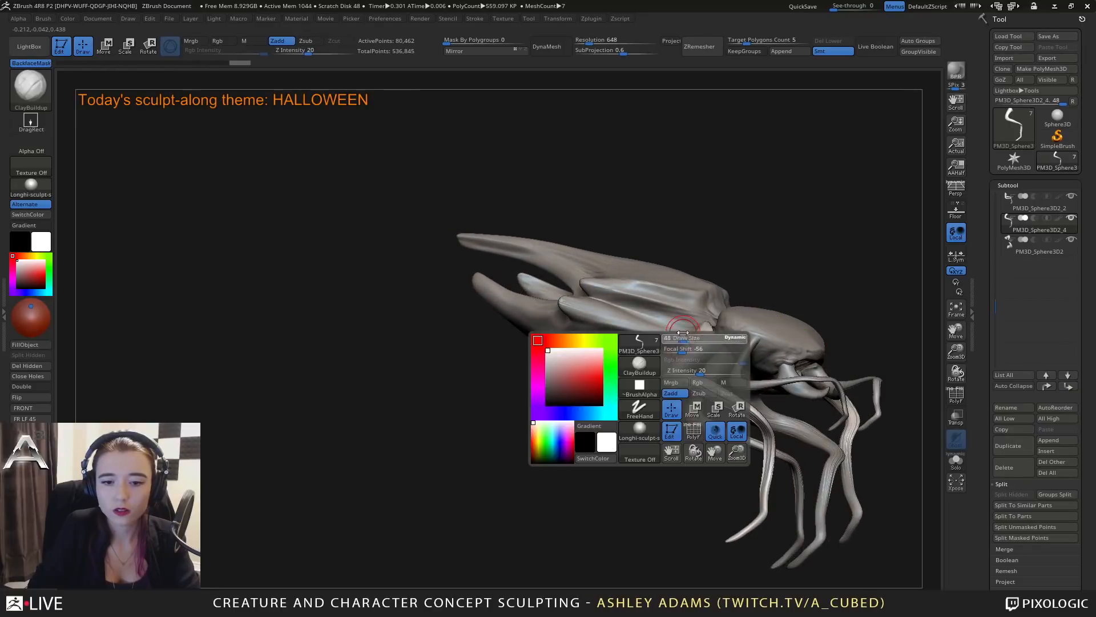
key(b)
key(s)
key(h)
drag(703, 343, 718, 345)
drag(639, 457, 605, 491)
mouse_move(715, 334)
mouse_down()
mouse_move(709, 347)
mouse_move(711, 331)
mouse_up()
drag(622, 411, 702, 388)
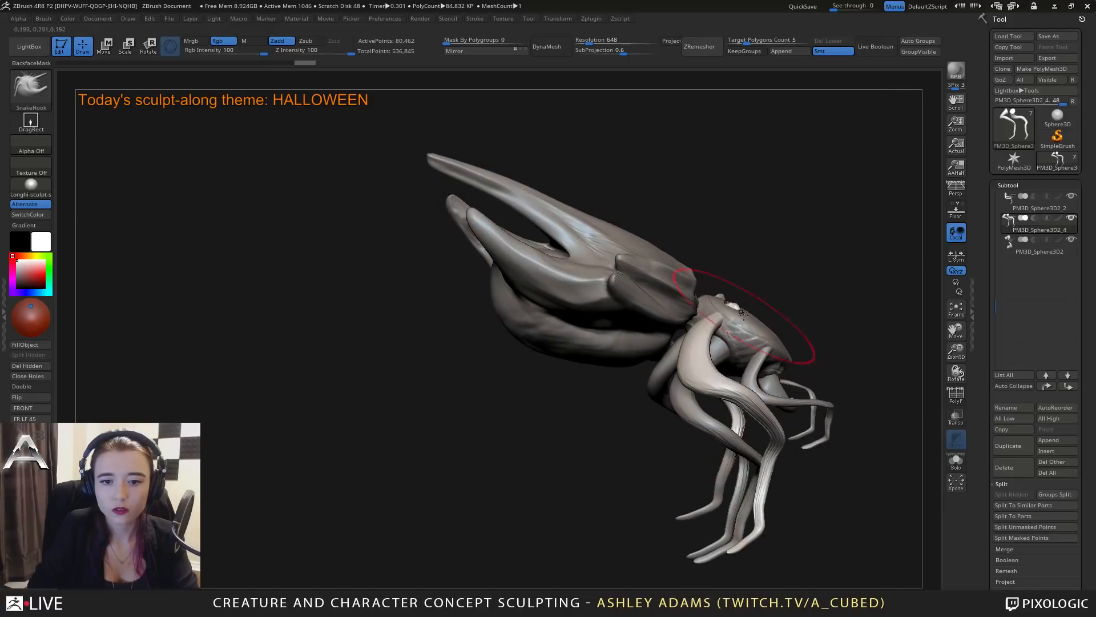
Bend the duplicated limbs' upper joints outward and forward with SnakeHook so they stand apart from the original pair.
mouse_move(711, 316)
shift+mouse_down()
mouse_move(705, 327)
mouse_move(711, 317)
shift+mouse_up()
drag(634, 411, 679, 400)
mouse_move(822, 320)
mouse_down()
mouse_move(816, 349)
mouse_move(868, 306)
mouse_up()
drag(741, 387, 733, 390)
drag(822, 377, 682, 335)
drag(680, 388, 778, 279)
drag(828, 383, 633, 349)
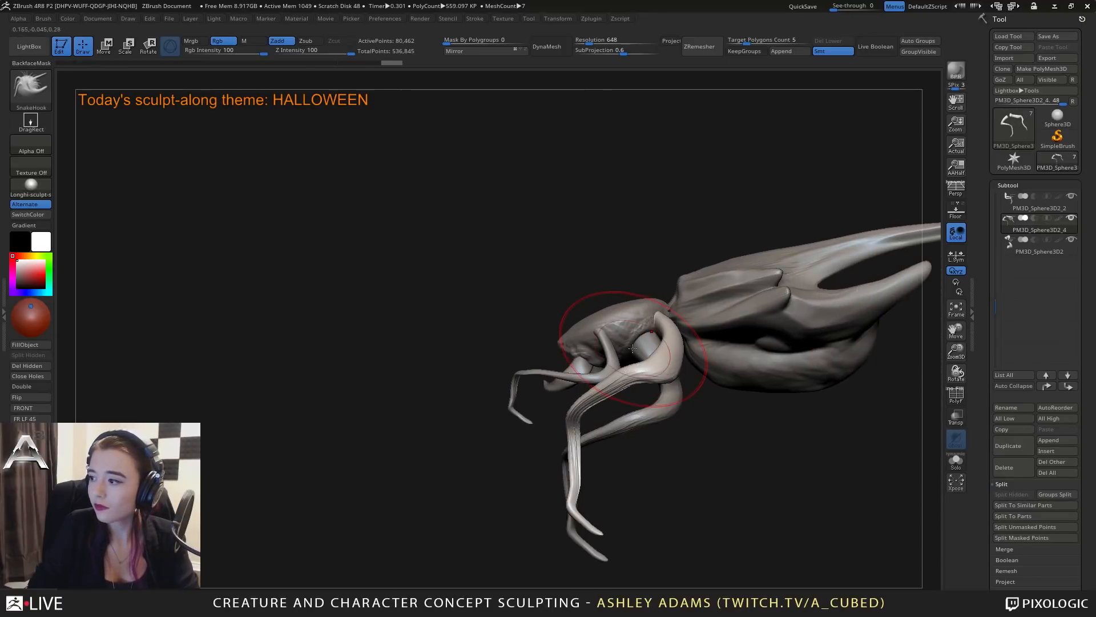
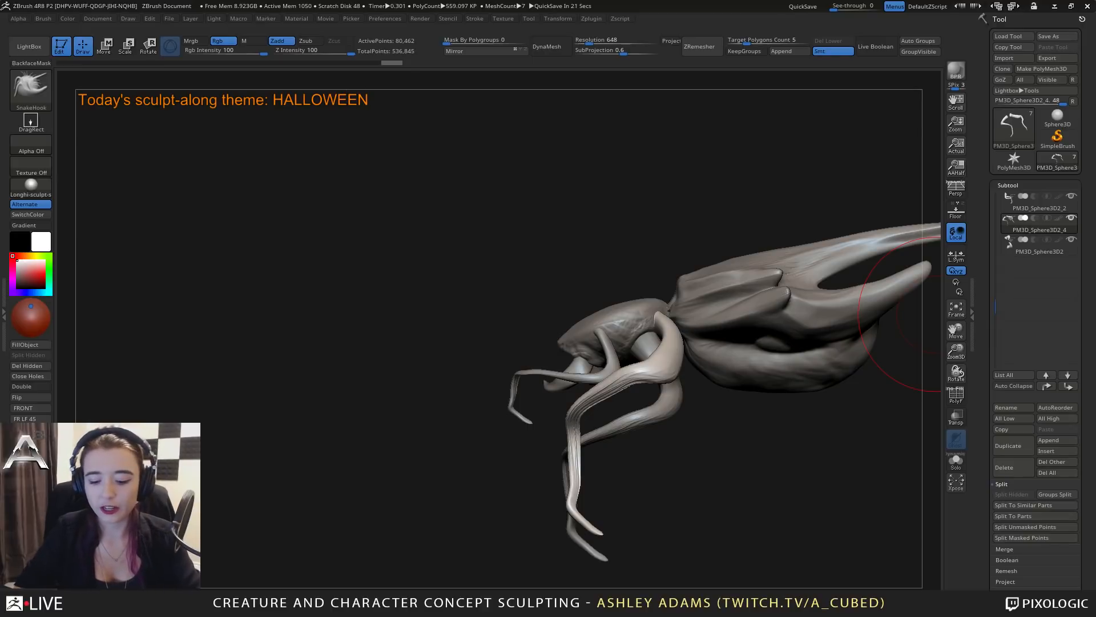
Reshape the bends of the duplicated limb pair's upper and middle joints with SnakeHook, resizing the brush between strokes.
mouse_move(594, 320)
right_down()
mouse_move(678, 332)
mouse_move(600, 338)
right_up()
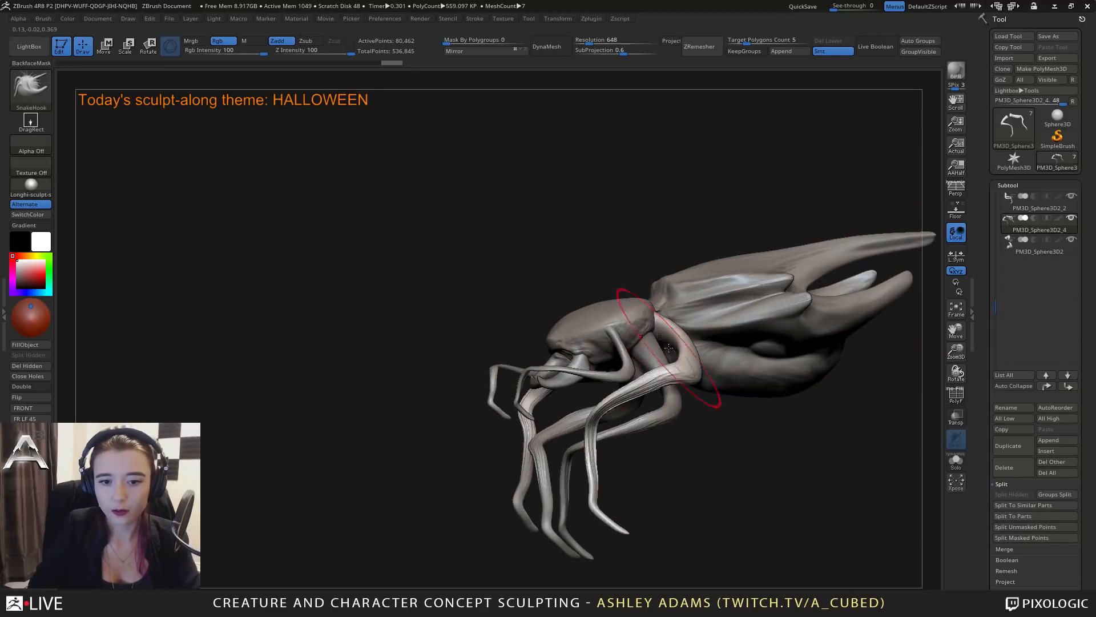
key(space)
drag(669, 344, 676, 344)
right_drag(676, 344, 650, 362)
key(space)
drag(654, 361, 634, 379)
alt+right_drag(634, 379, 703, 362)
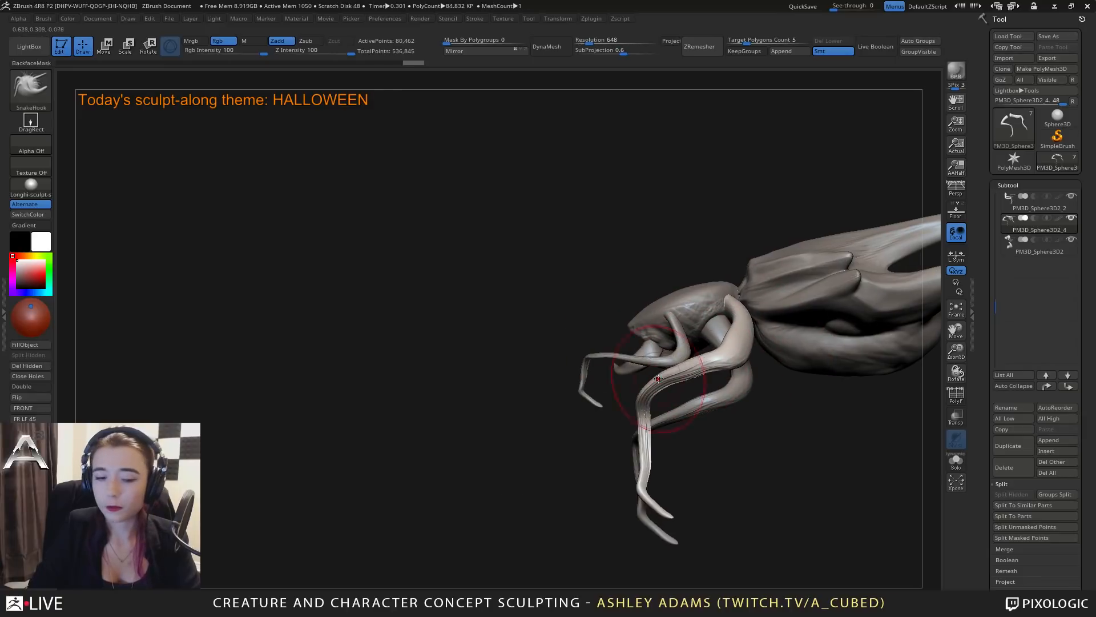
drag(649, 392, 652, 395)
drag(709, 357, 707, 362)
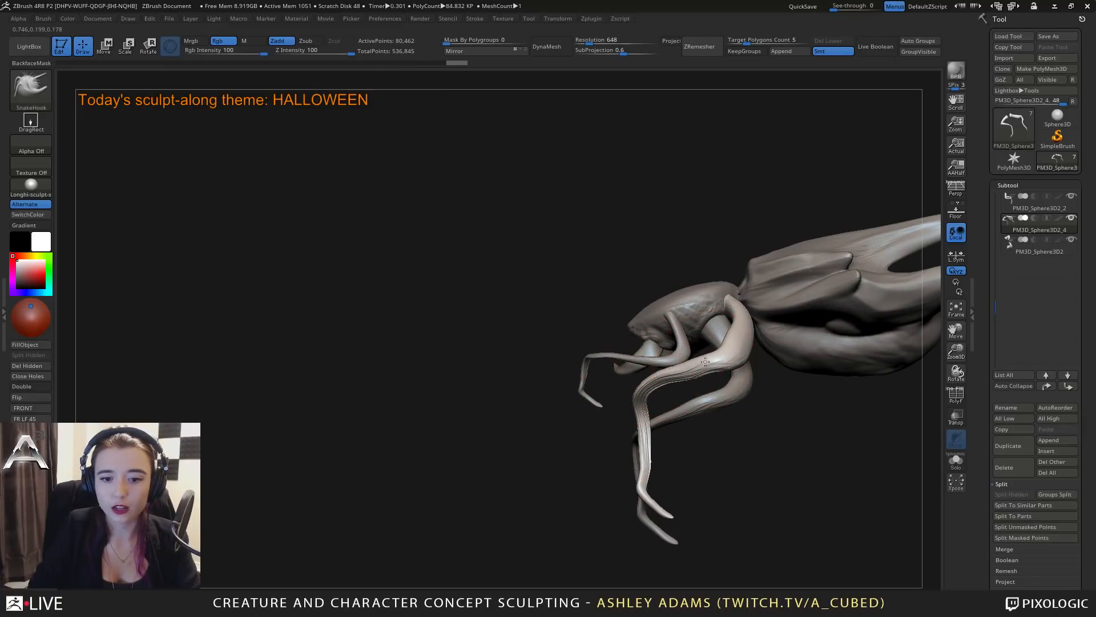
Refine the curve and thickness of the duplicated limbs' segments between the upper and middle joints with SnakeHook.
right_drag(708, 361, 702, 360)
key(space)
drag(702, 360, 696, 372)
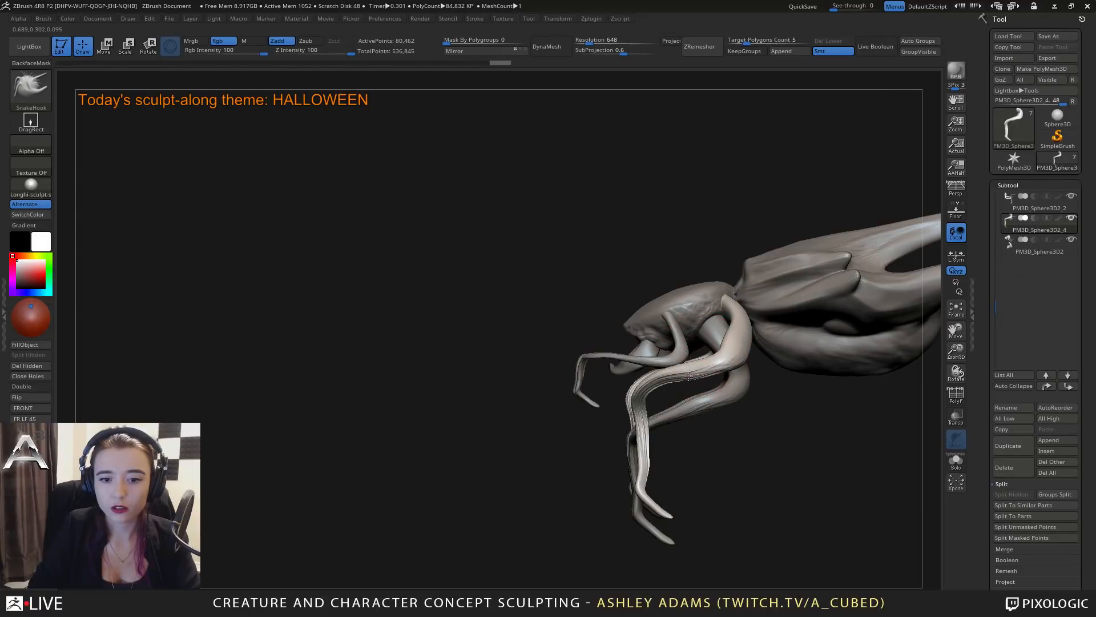
right_drag(695, 373, 703, 374)
drag(711, 374, 707, 370)
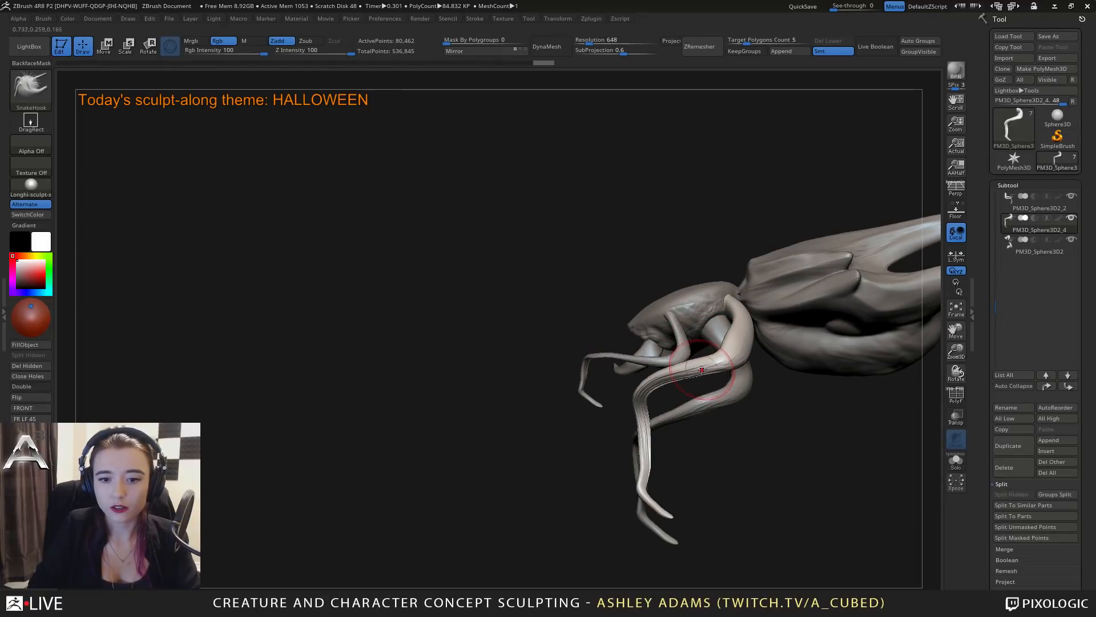
right_drag(706, 371, 700, 374)
key(space)
drag(700, 375, 707, 376)
right_drag(708, 387, 835, 396)
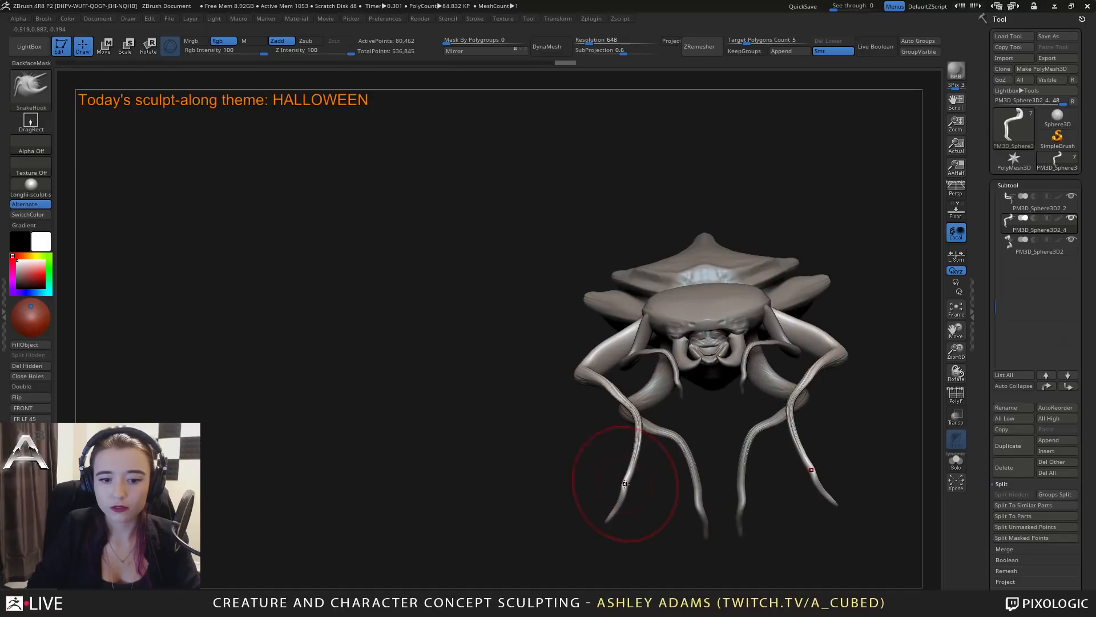
Flare the duplicated limbs' lower segments outward with SnakeHook and smooth them, keeping them clear of the original pair.
key(space)
drag(626, 450, 620, 450)
shift+right_drag(619, 453, 623, 467)
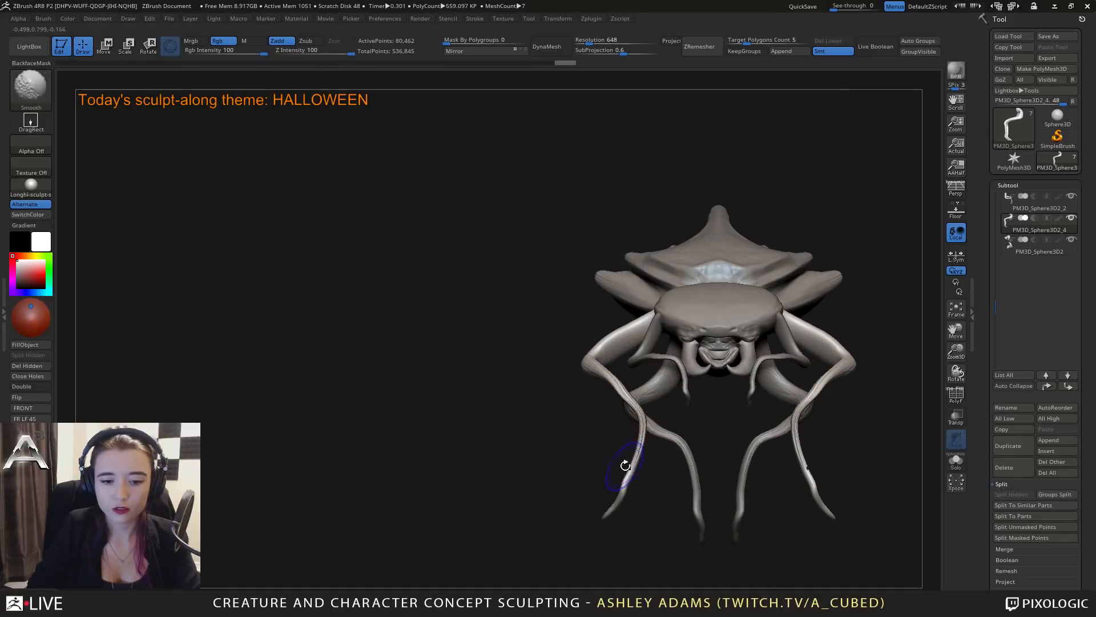
drag(636, 468, 642, 442)
drag(819, 383, 844, 367)
mouse_move(843, 403)
ctrl+right_down()
mouse_move(794, 396)
mouse_move(831, 389)
mouse_move(865, 420)
mouse_move(715, 383)
mouse_move(735, 368)
ctrl+right_up()
key(space)
mouse_move(709, 350)
mouse_down()
mouse_move(742, 431)
mouse_move(733, 448)
mouse_move(642, 447)
mouse_up()
right_drag(759, 414, 611, 395)
drag(686, 379, 696, 375)
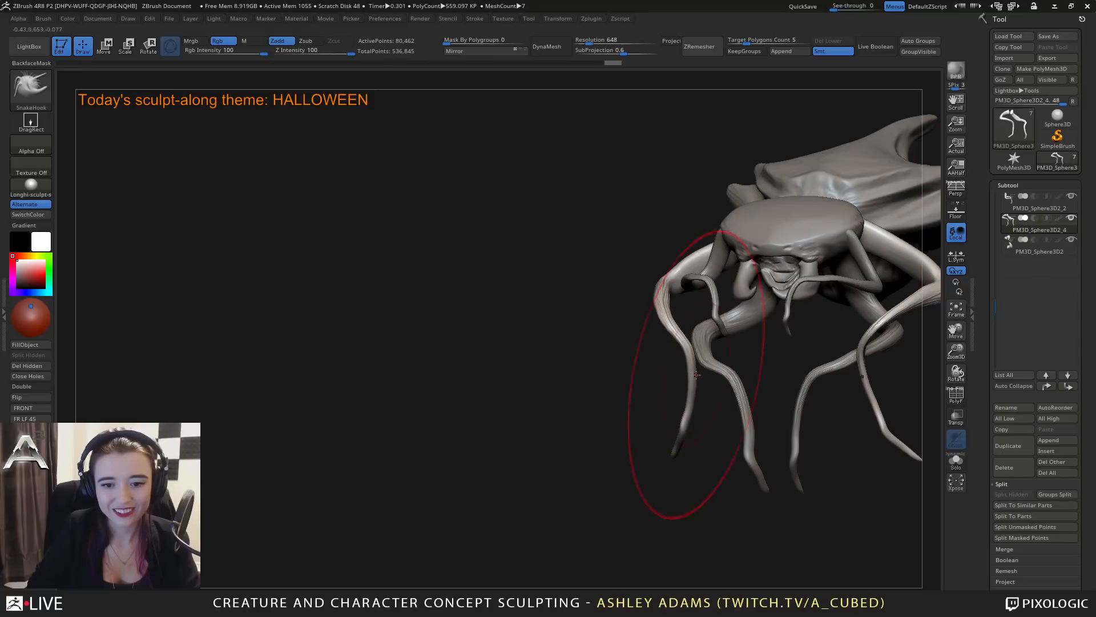
shift+right_drag(696, 374, 690, 367)
Select the original long limb pair and adjust its middle joints and lower segments with SnakeHook.
alt+click(833, 368)
key(space)
drag(827, 367, 802, 366)
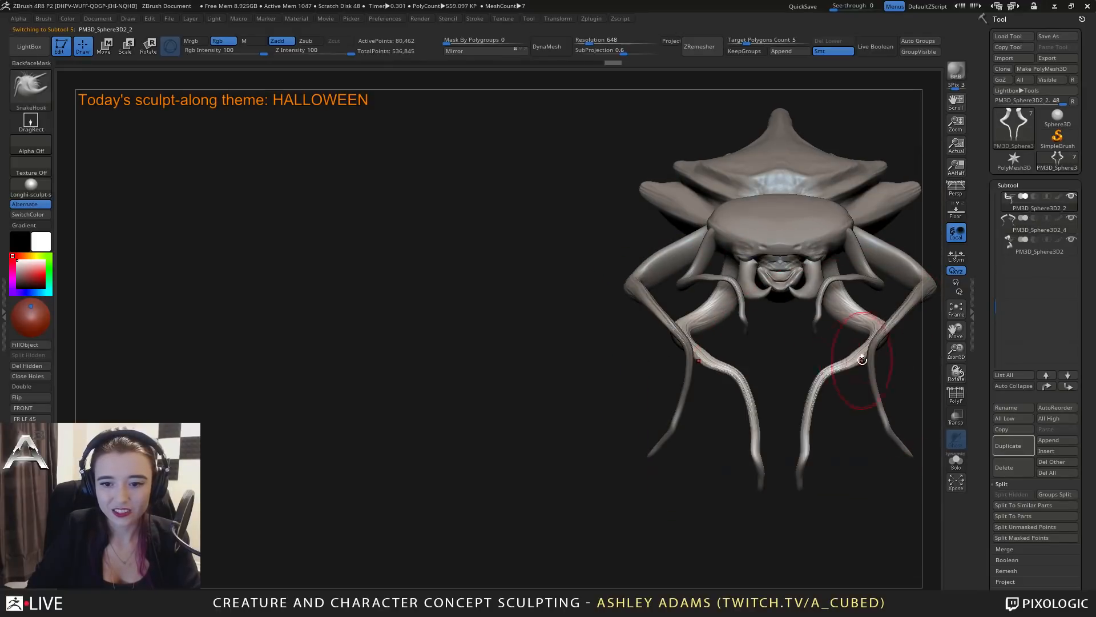
alt+right_drag(851, 355, 732, 437)
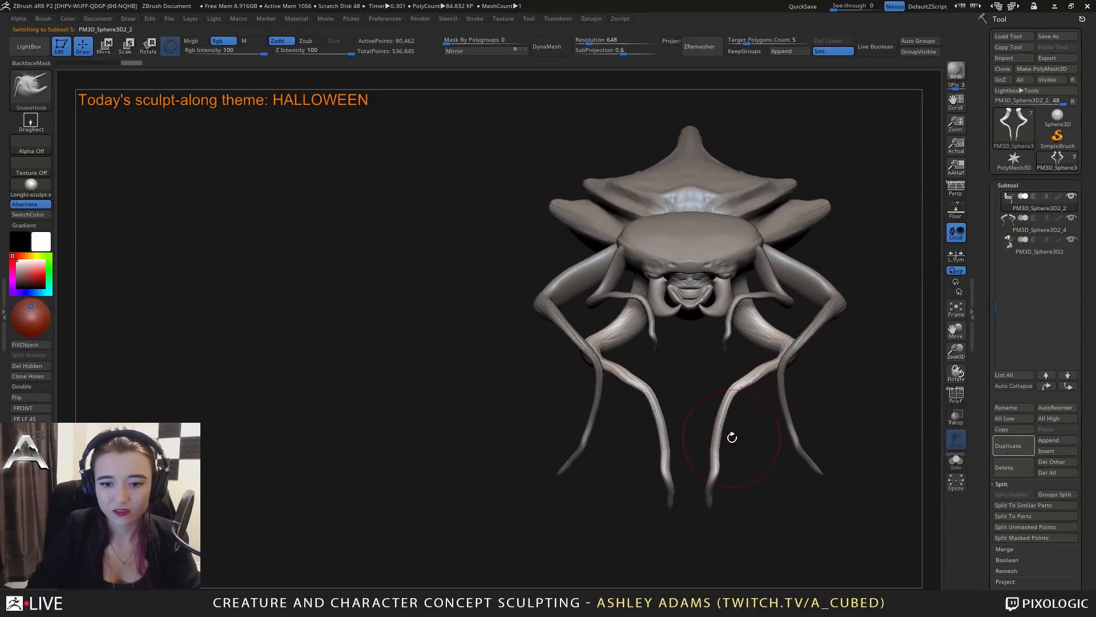
key(space)
drag(730, 448, 714, 447)
right_drag(782, 445, 676, 396)
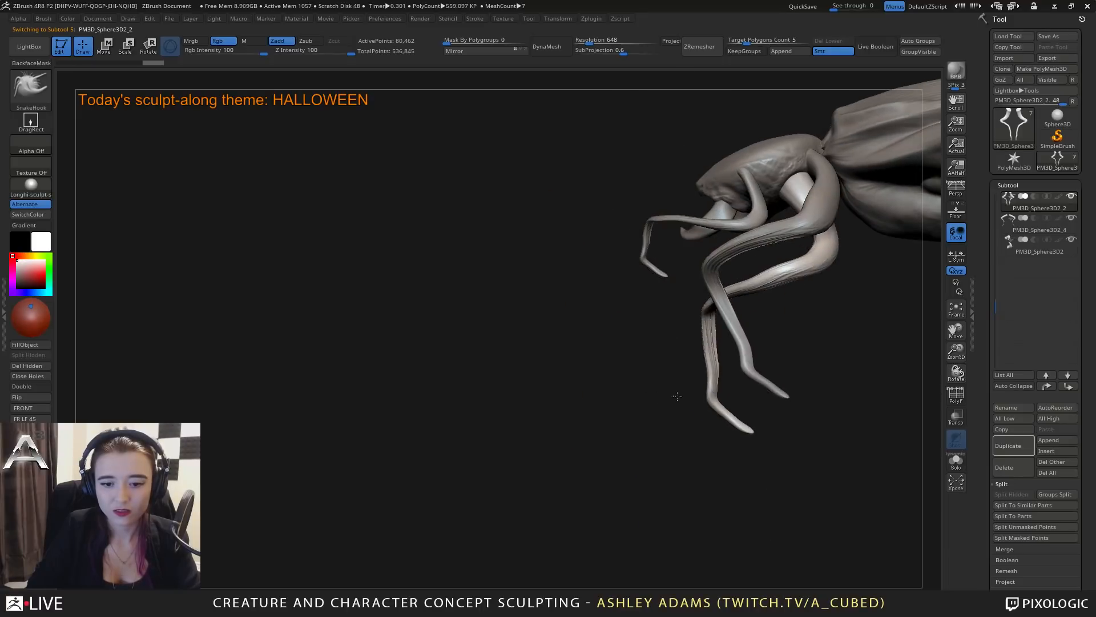
Pull the tips of both long limb pairs and the short front pair into thin, smoothed points.
key(space)
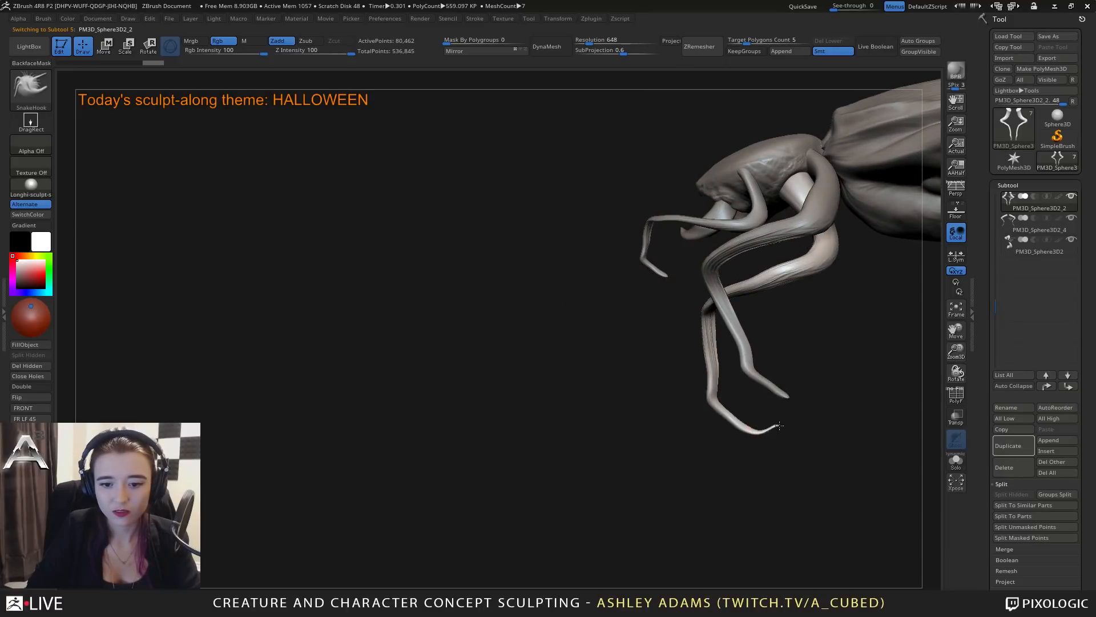
key(shift)
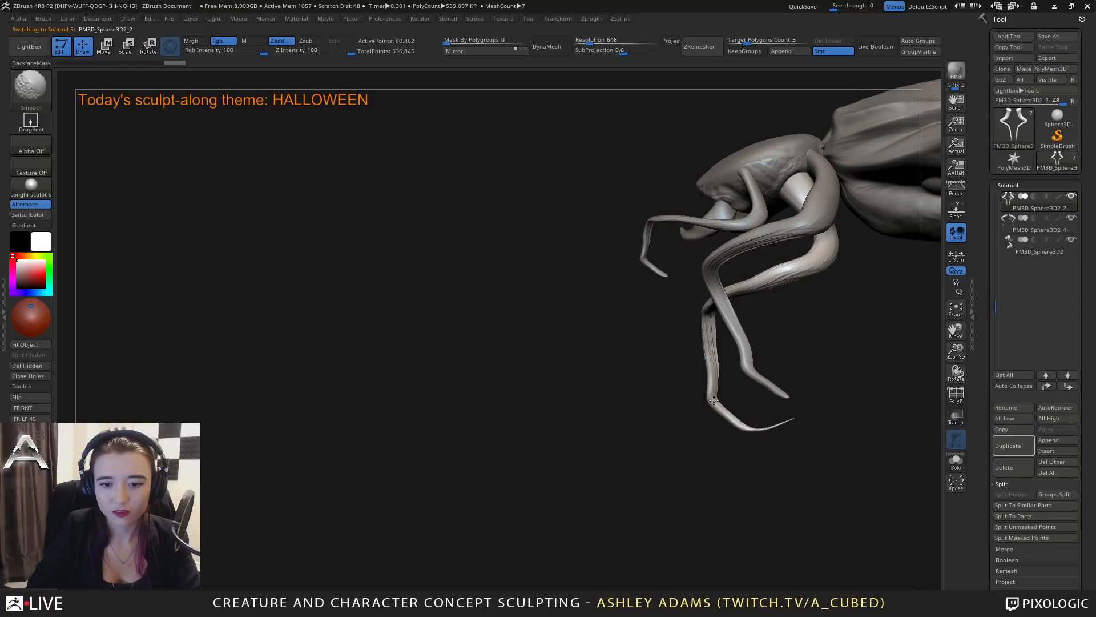
alt+click(789, 395)
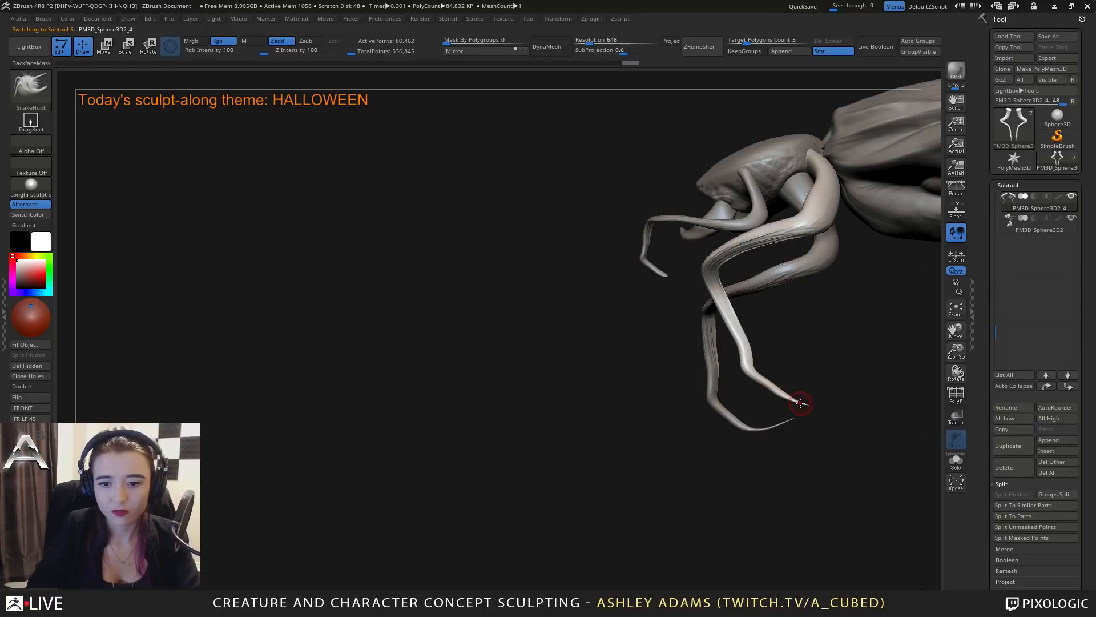
key(shift)
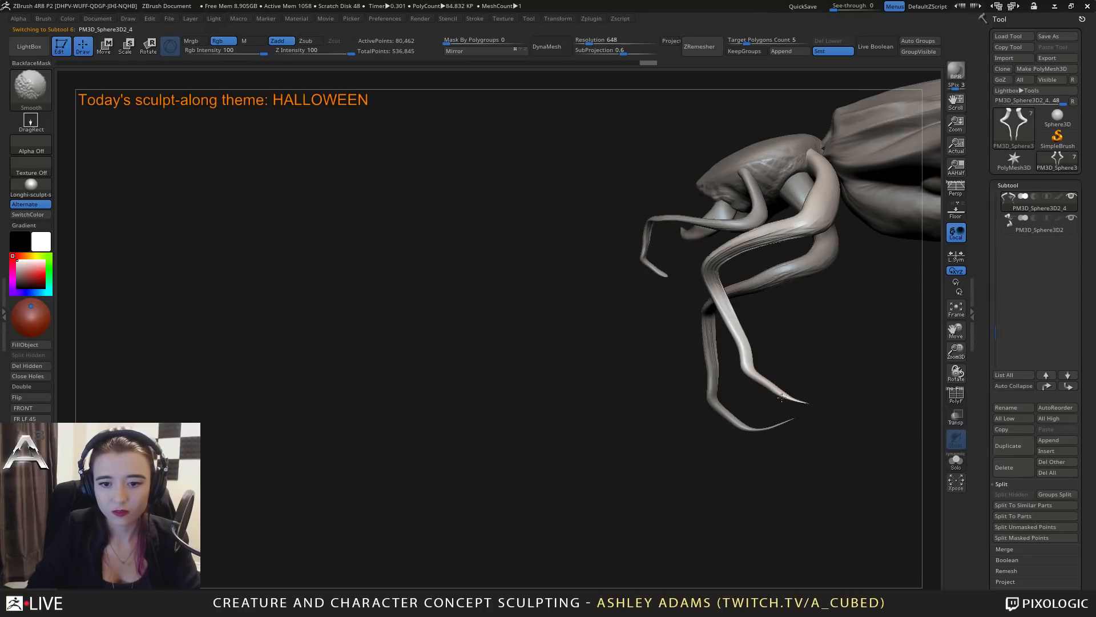
alt+click(668, 278)
key(shift)
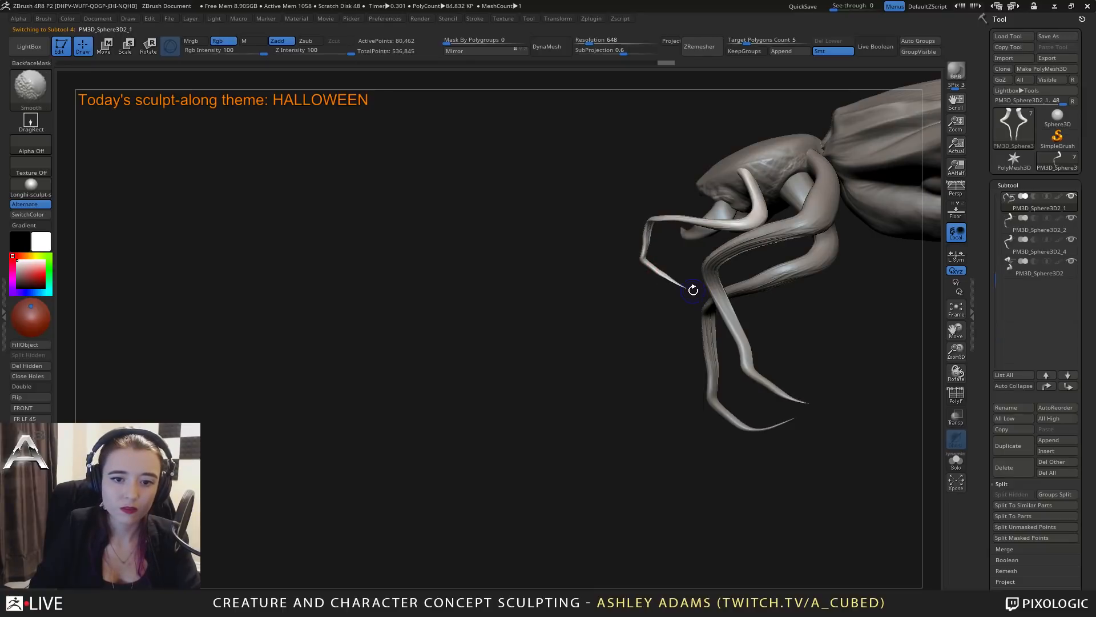
Select the abdomen and mask its whole rounded underside up to the edges of the spiked shell.
mouse_move(672, 269)
mouse_down()
mouse_move(737, 286)
mouse_move(765, 282)
mouse_move(752, 288)
mouse_move(844, 381)
mouse_up()
key(space)
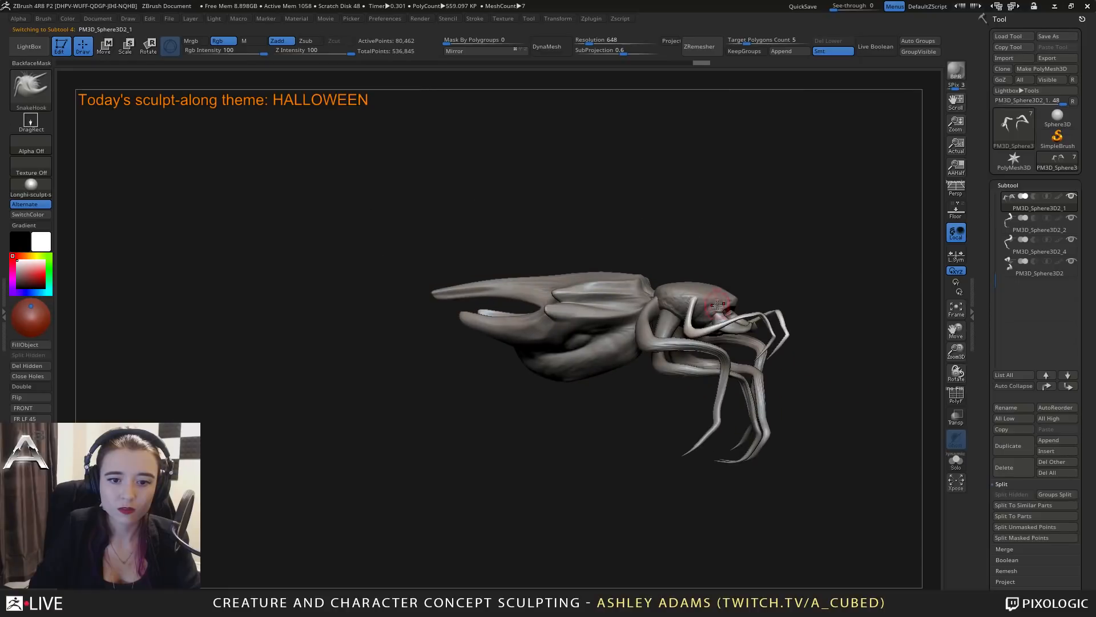
mouse_move(571, 254)
mouse_down()
mouse_move(552, 251)
mouse_move(566, 320)
mouse_up()
alt+click(635, 281)
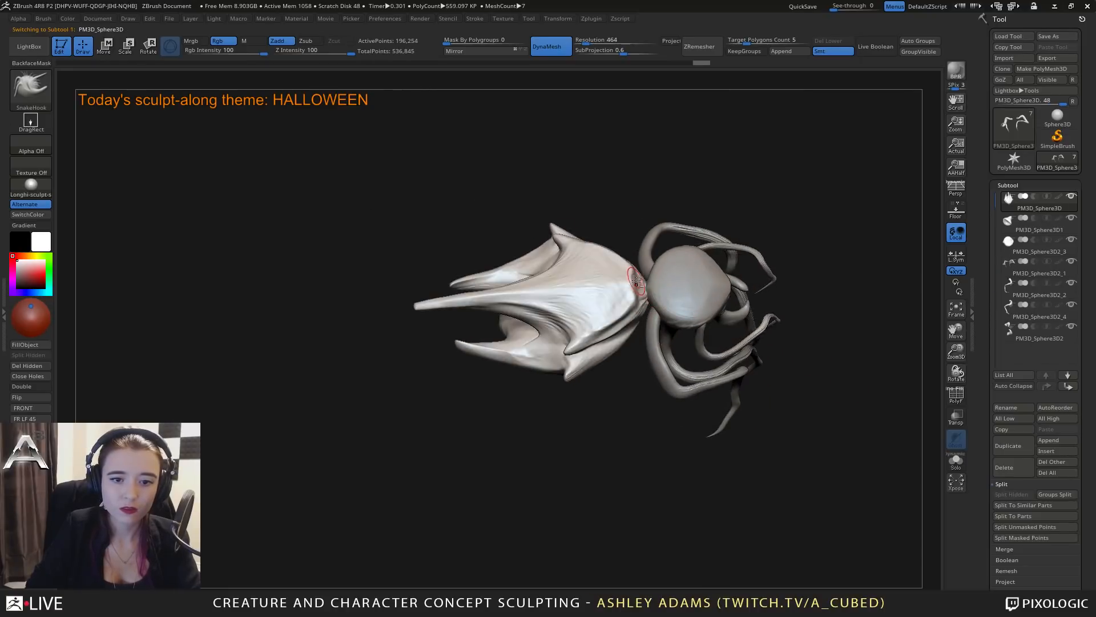
mouse_move(634, 324)
mouse_down()
mouse_move(628, 350)
mouse_move(514, 309)
mouse_move(508, 361)
mouse_move(505, 339)
mouse_move(442, 412)
mouse_move(461, 408)
mouse_move(519, 345)
mouse_move(506, 330)
mouse_up()
drag(566, 304, 548, 368)
mouse_move(518, 334)
ctrl+mouse_down()
mouse_move(521, 311)
mouse_move(510, 333)
mouse_move(500, 306)
ctrl+mouse_up()
mouse_move(502, 365)
mouse_down()
mouse_move(511, 394)
mouse_move(574, 368)
mouse_move(568, 359)
mouse_up()
ctrl+drag(513, 290, 497, 297)
mouse_move(577, 371)
mouse_down()
mouse_move(528, 368)
mouse_move(508, 336)
mouse_move(565, 365)
mouse_up()
ctrl+drag(523, 313, 506, 305)
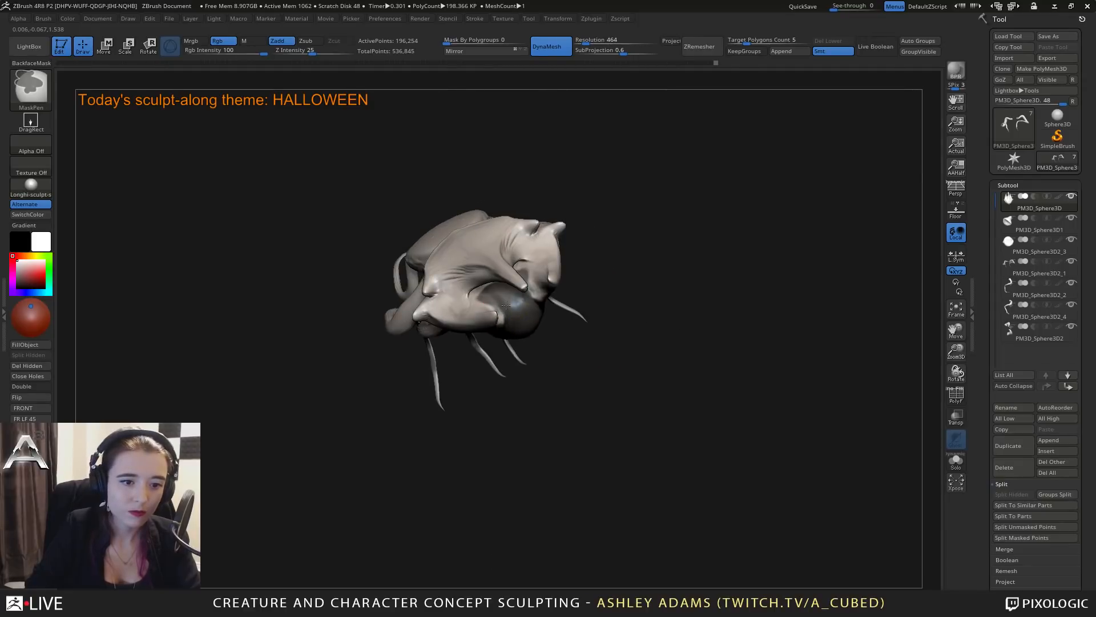
drag(571, 366, 522, 394)
ctrl+drag(489, 328, 488, 317)
drag(563, 371, 539, 343)
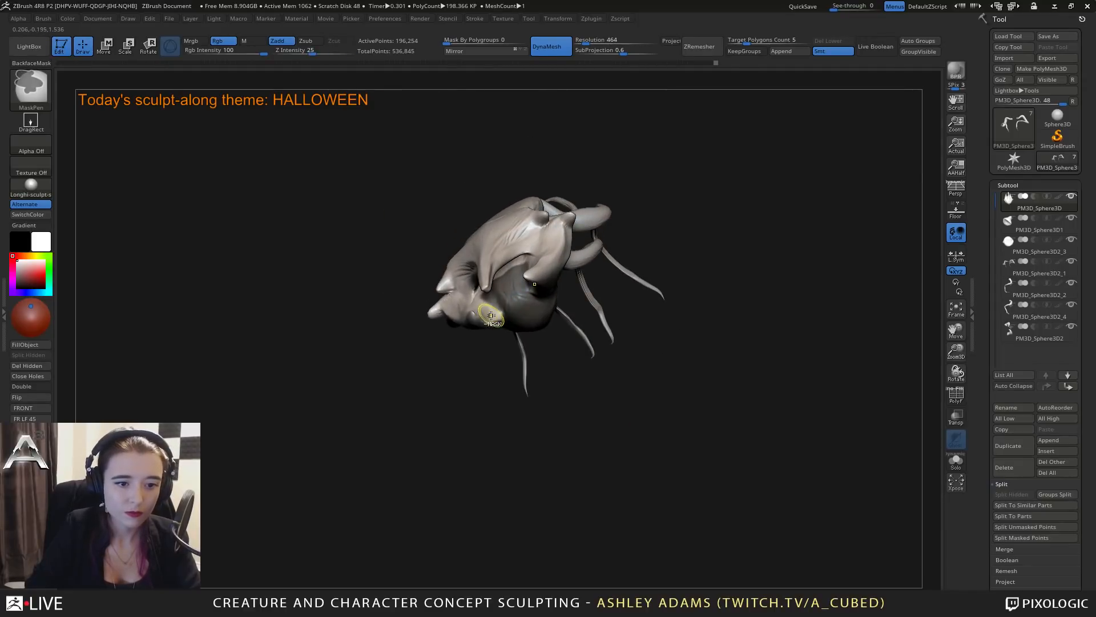
ctrl+drag(488, 311, 492, 318)
mouse_move(485, 365)
mouse_down()
mouse_move(491, 183)
mouse_move(508, 376)
mouse_up()
ctrl+drag(528, 318, 530, 331)
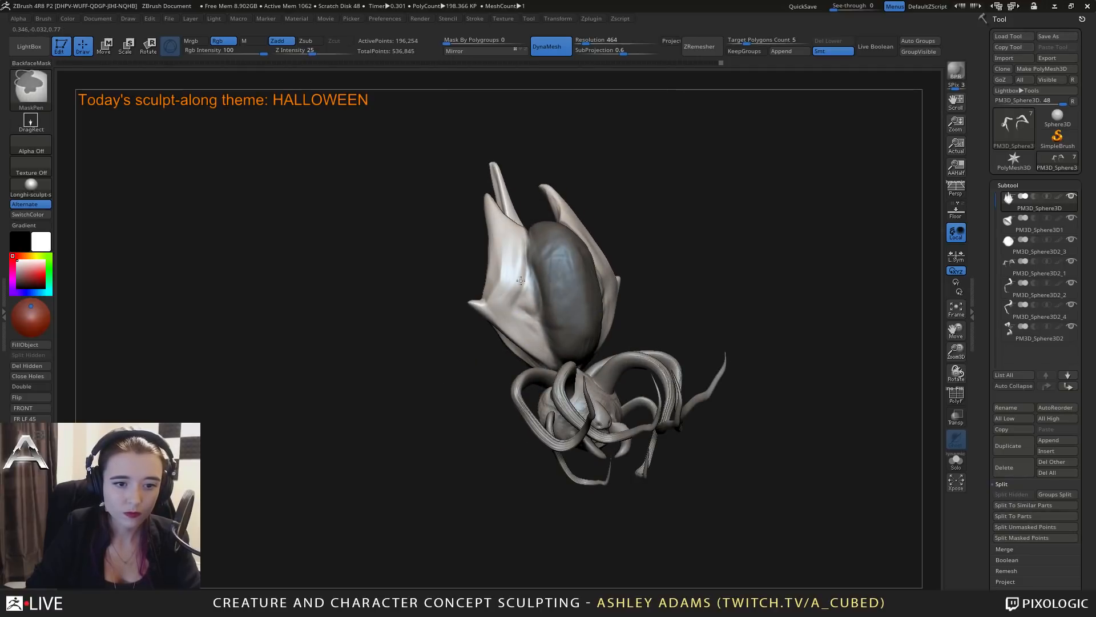
ctrl+drag(520, 273, 536, 323)
drag(620, 342, 492, 343)
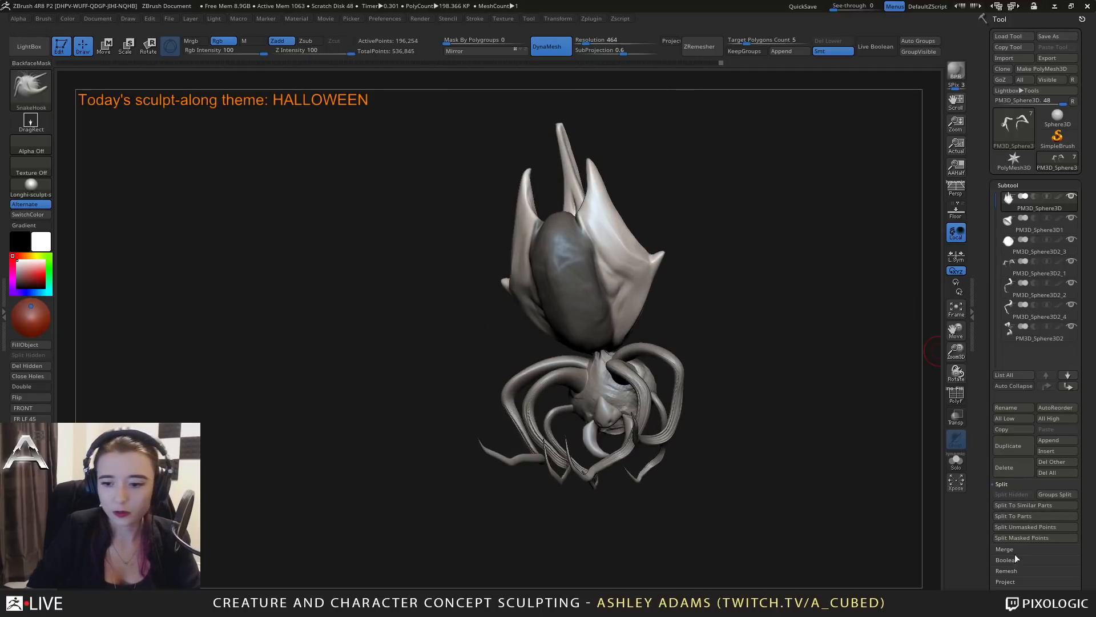
Split the masked underside from the abdomen as its own subtool and close the holes on both parts.
click(1023, 537)
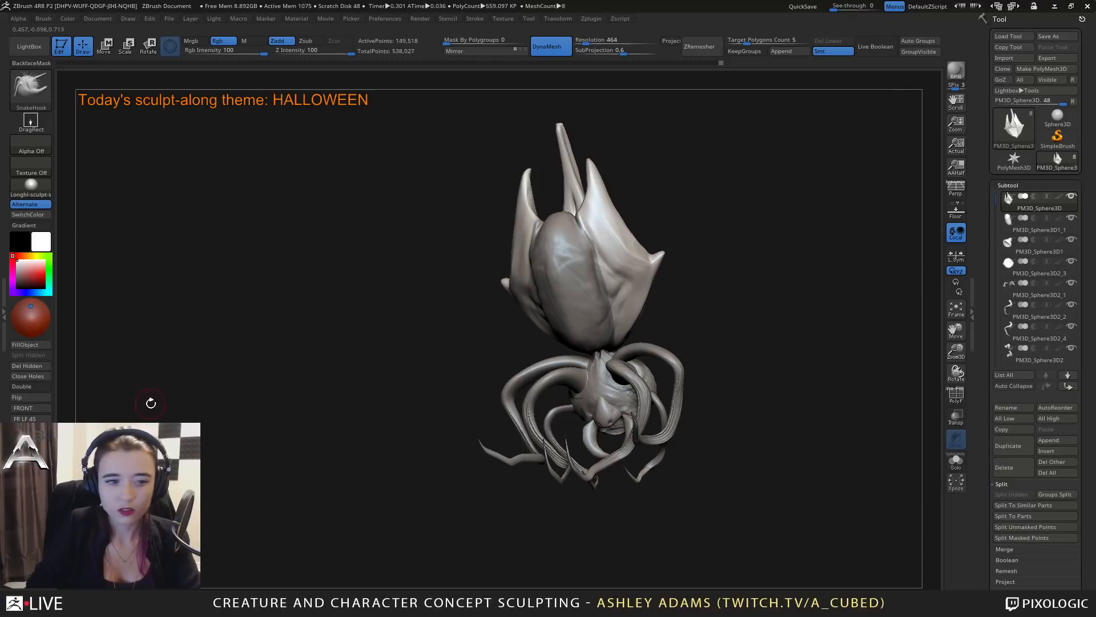
alt+click(499, 286)
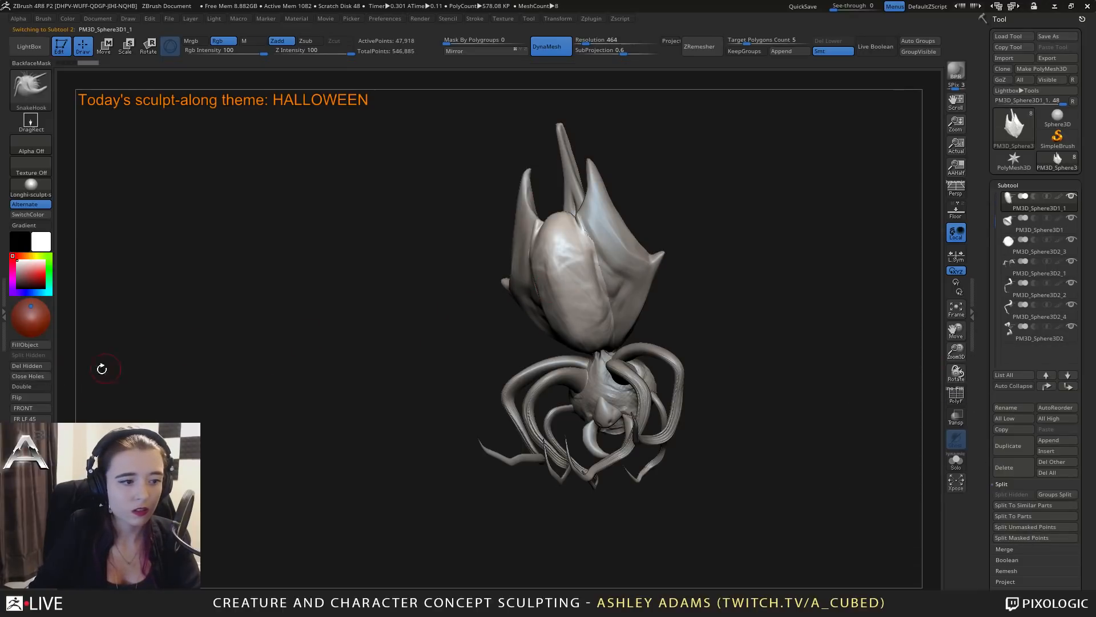
click(43, 378)
Pull the separated belly's upper side edges down with SnakeHook to open a gap beneath the spiked shell.
mouse_move(505, 266)
mouse_down()
mouse_move(597, 281)
mouse_move(553, 309)
mouse_move(577, 284)
mouse_move(617, 283)
mouse_move(557, 280)
mouse_move(582, 254)
mouse_up()
mouse_move(580, 263)
right_down()
mouse_move(591, 280)
mouse_move(559, 278)
right_up()
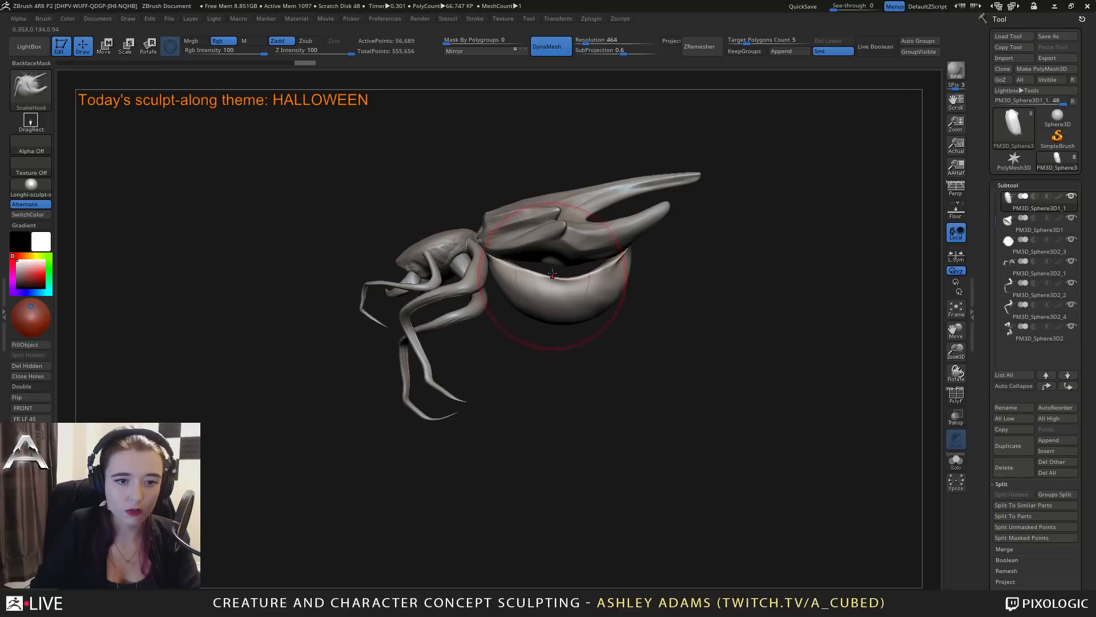
alt+click(567, 256)
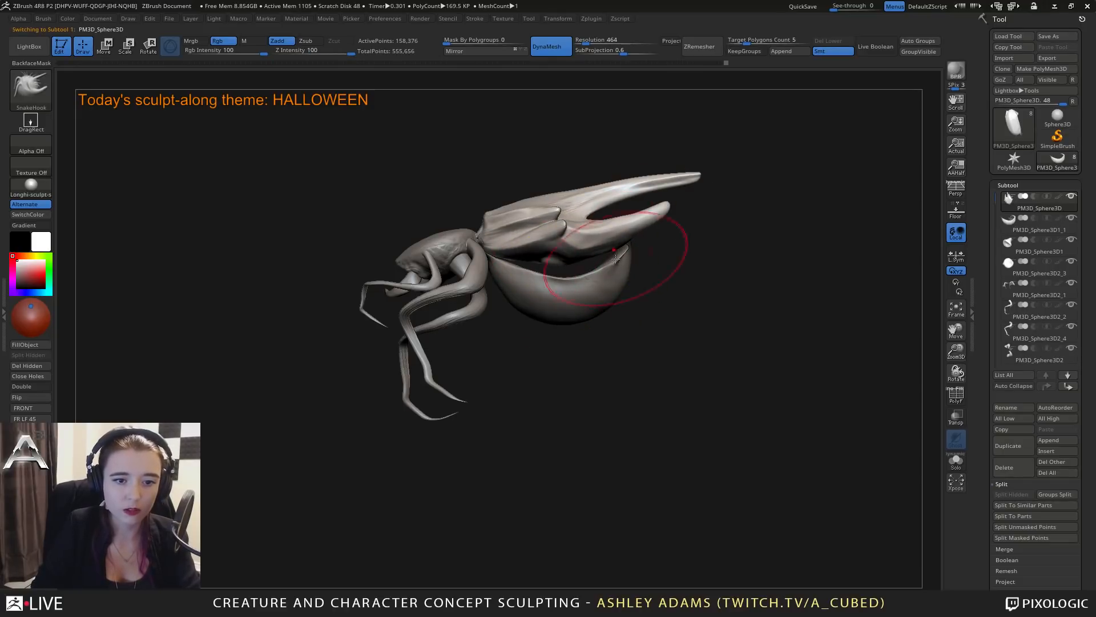
right_drag(615, 259, 594, 346)
alt+click(619, 333)
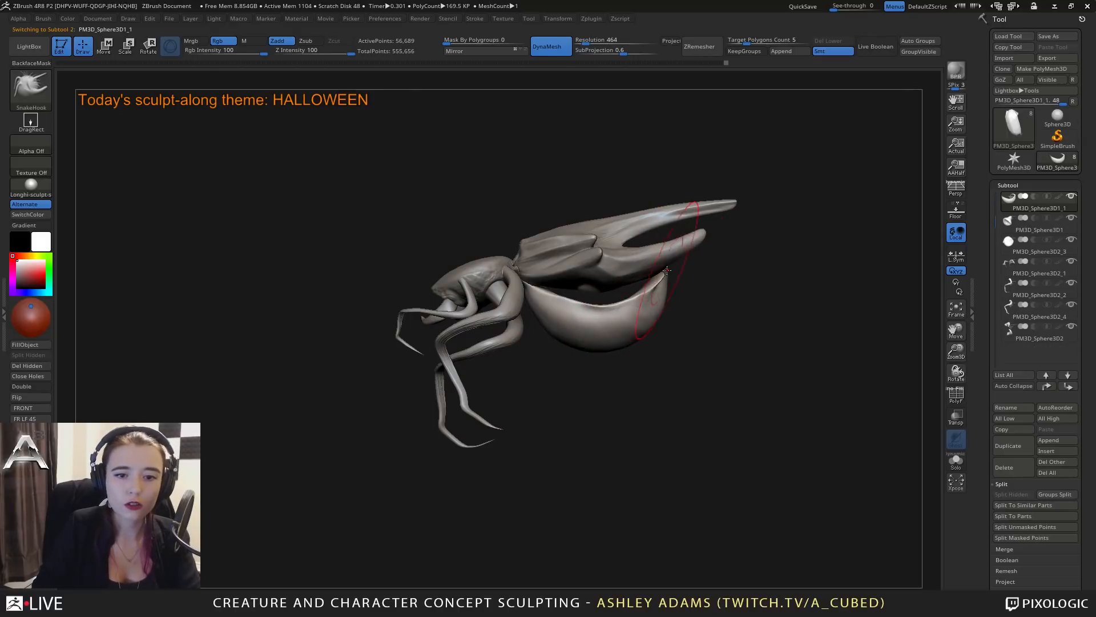
Extend the belly's rear end upward behind the shell prongs with SnakeHook, resizing the brush as needed.
mouse_move(667, 280)
right_down()
mouse_move(565, 294)
mouse_move(642, 288)
right_up()
key(space)
drag(652, 284, 645, 283)
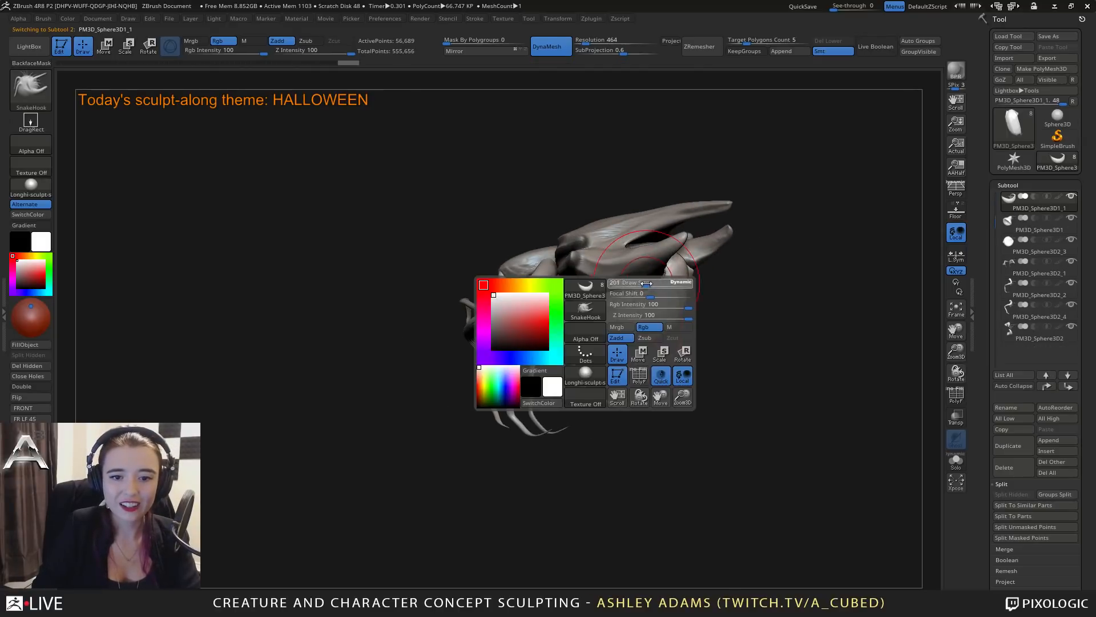
mouse_move(645, 283)
right_down()
mouse_move(676, 270)
mouse_move(630, 272)
mouse_move(648, 229)
right_up()
key(space)
drag(734, 304, 729, 304)
right_drag(729, 304, 741, 307)
key(space)
drag(710, 252, 704, 252)
right_drag(703, 252, 734, 276)
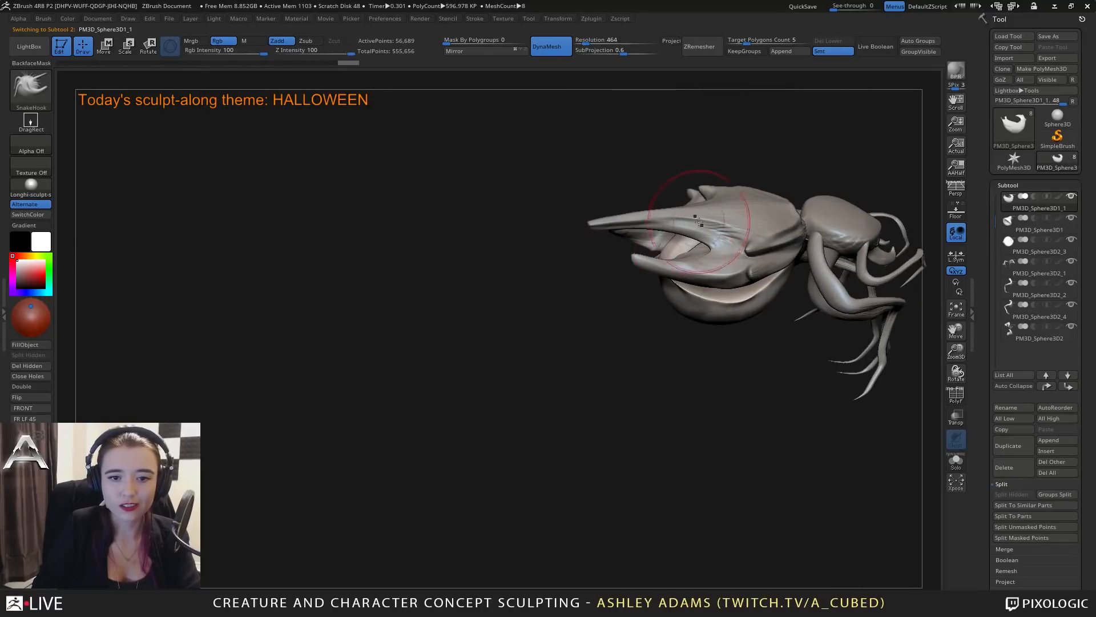
Curl the belly's rear tip up between the shell prongs with SnakeHook.
mouse_move(698, 220)
right_down()
mouse_move(667, 266)
mouse_move(619, 235)
right_up()
key(space)
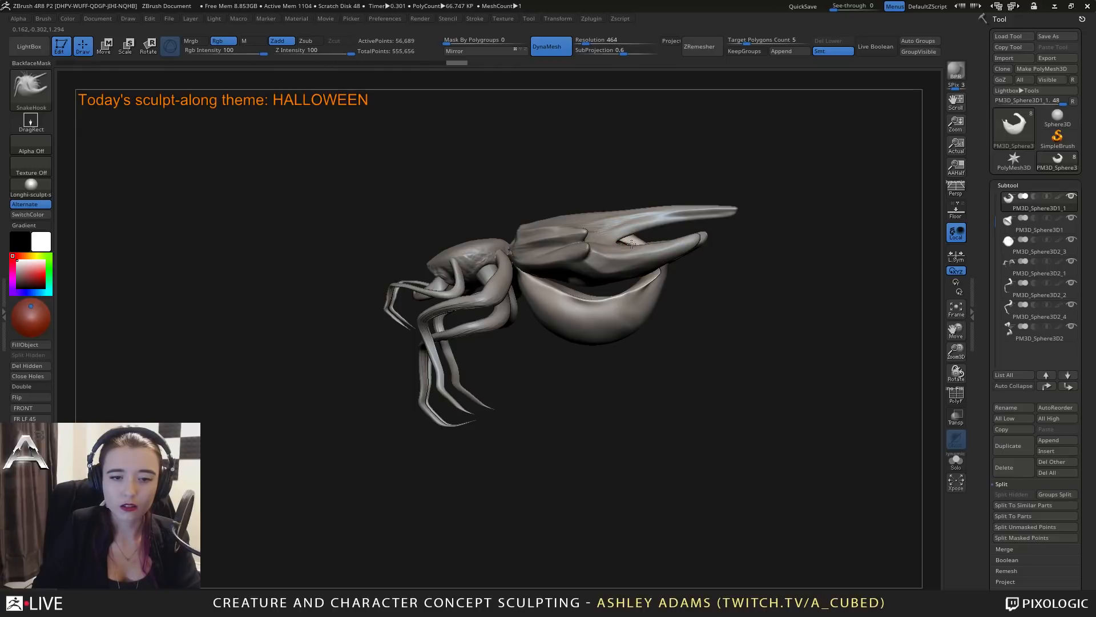
drag(634, 240, 639, 235)
shift+right_drag(637, 233, 628, 240)
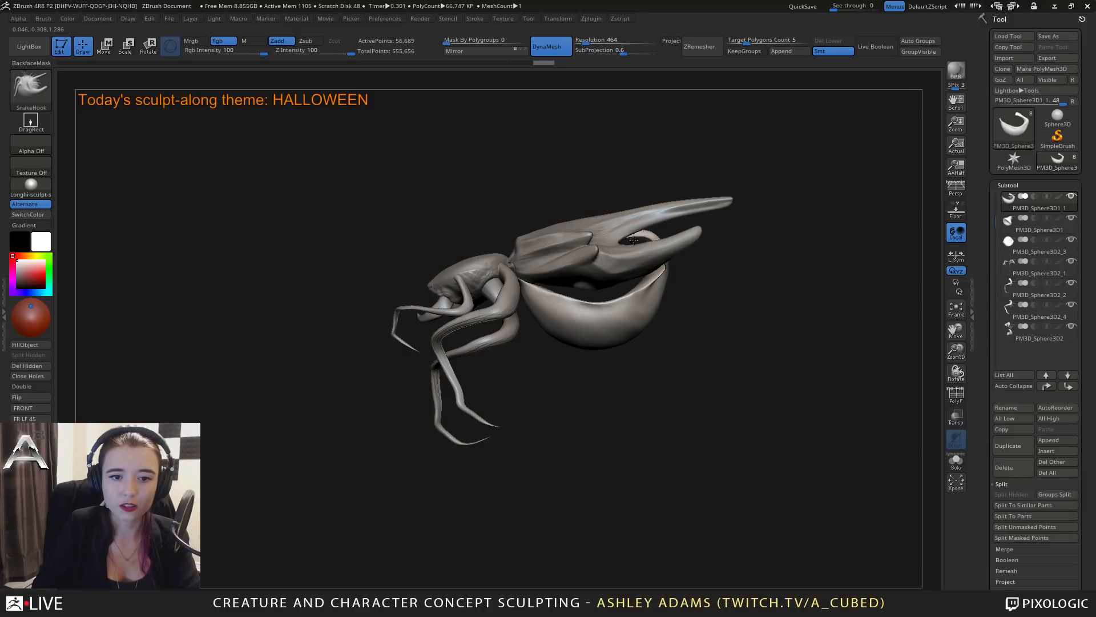
Pull the belly's rear underside down into a fuller bulge and narrow its front toward the waist.
right_click(596, 342)
mouse_move(588, 336)
mouse_down()
mouse_move(611, 357)
mouse_move(648, 340)
mouse_up()
mouse_move(679, 330)
right_down()
mouse_move(632, 326)
mouse_move(670, 329)
mouse_move(650, 309)
right_up()
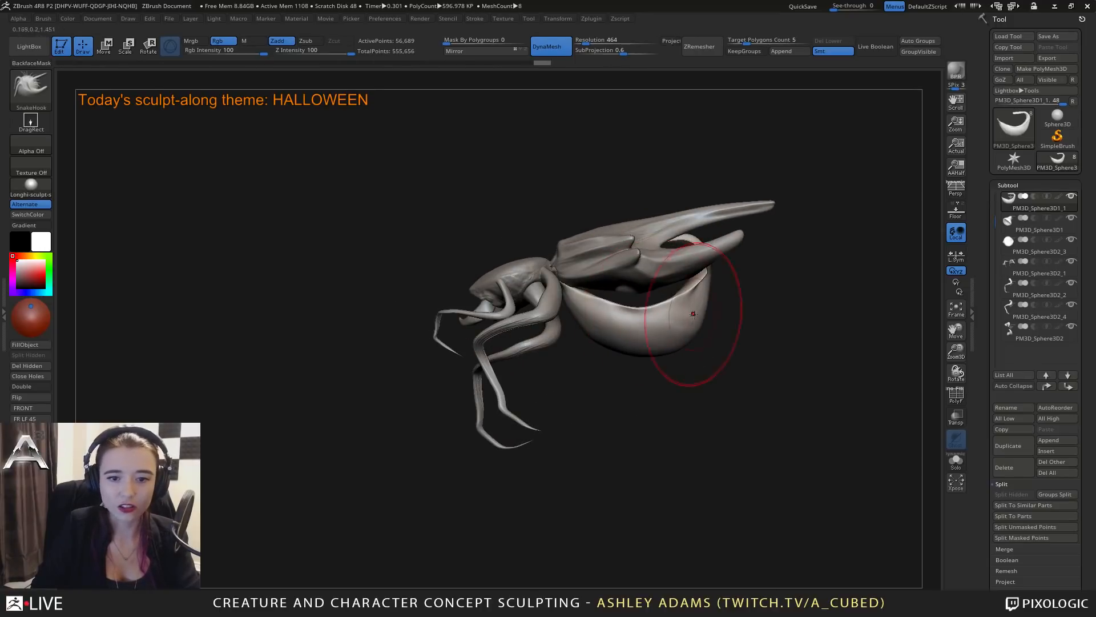
mouse_move(705, 322)
mouse_down()
mouse_move(704, 337)
mouse_move(660, 355)
mouse_move(685, 345)
mouse_up()
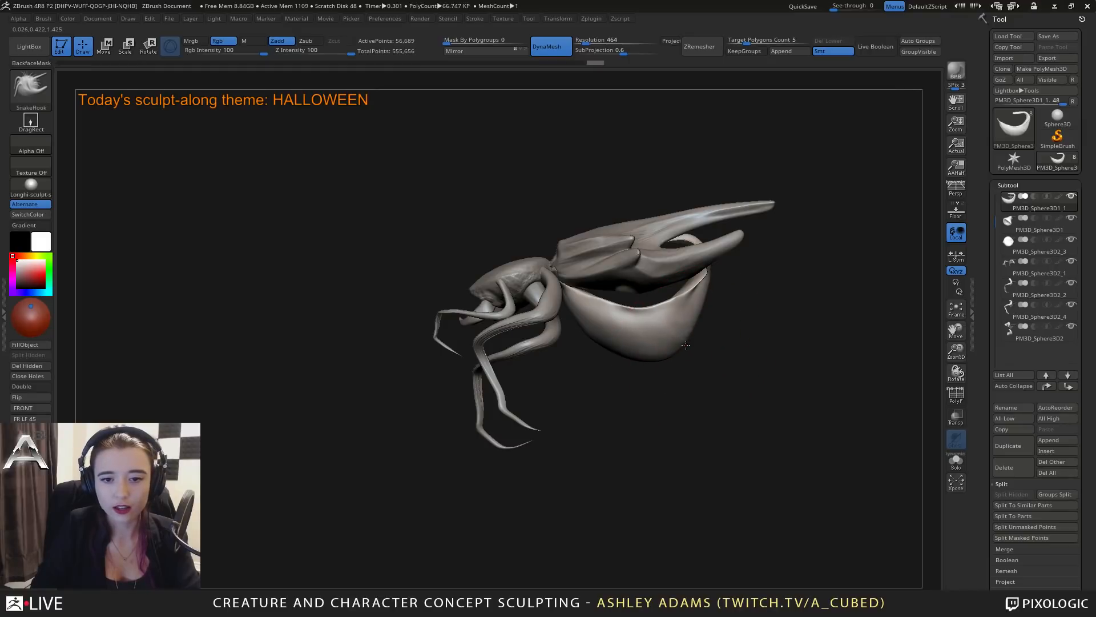
right_drag(659, 350, 652, 359)
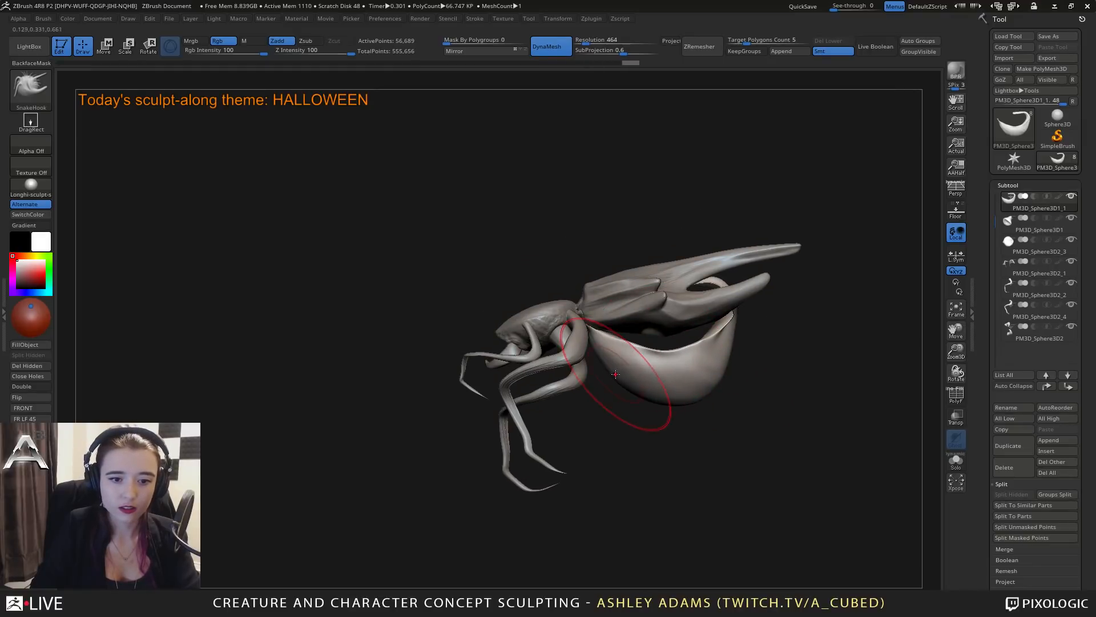
right_click(600, 350)
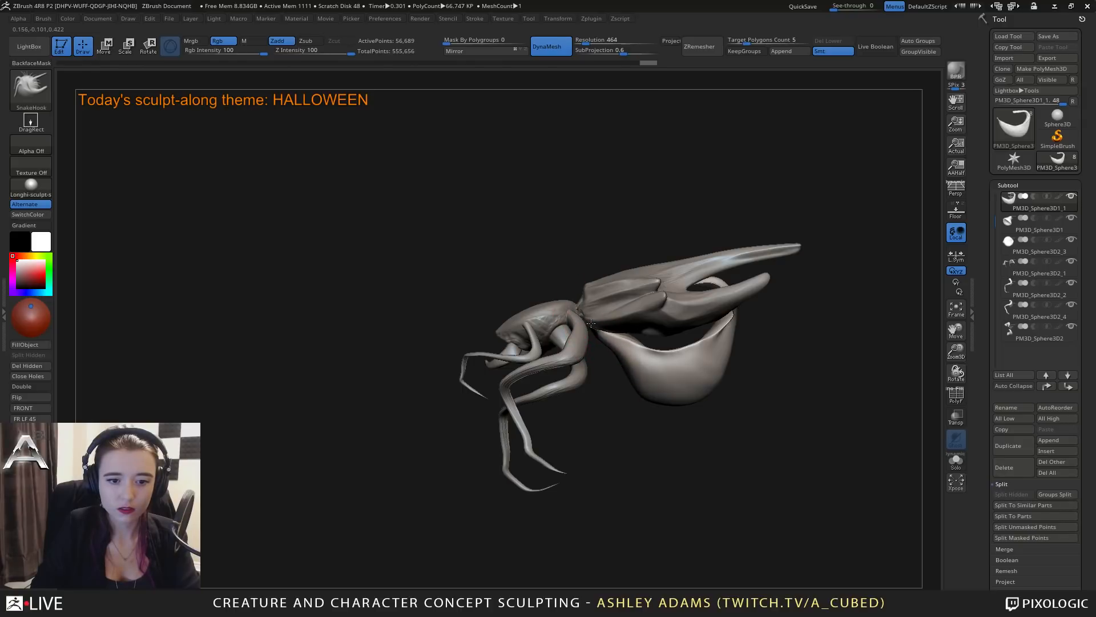
Narrow the belly's front end where it meets the waist with SnakeHook and smooth its side surface.
drag(590, 324, 590, 321)
drag(577, 288, 576, 220)
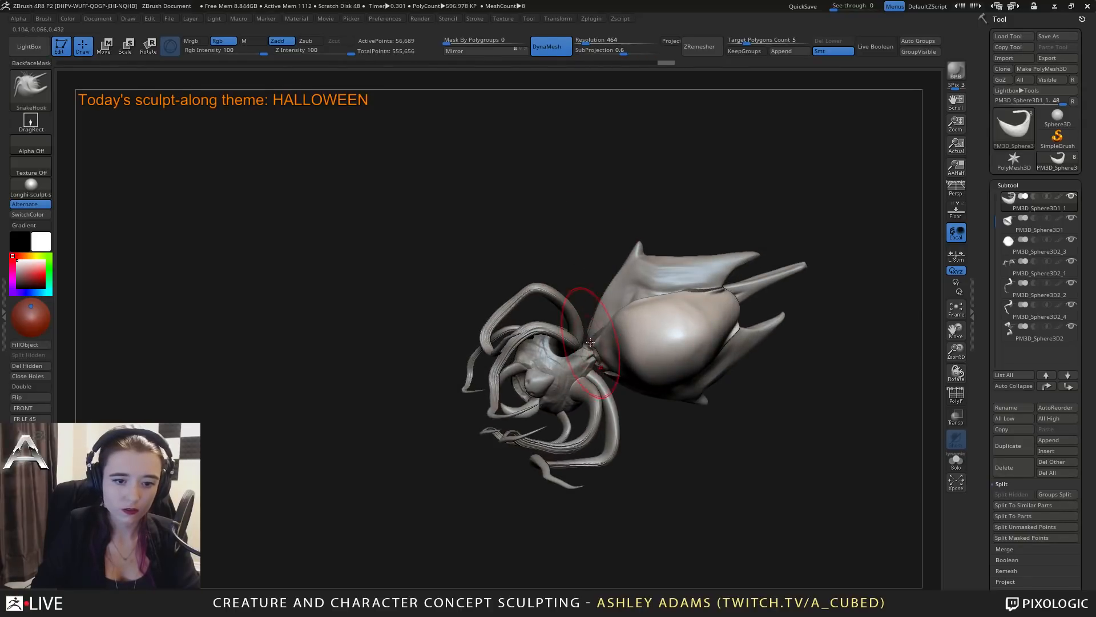
mouse_move(597, 345)
right_down()
mouse_move(591, 400)
mouse_move(571, 397)
mouse_move(574, 368)
right_up()
key(space)
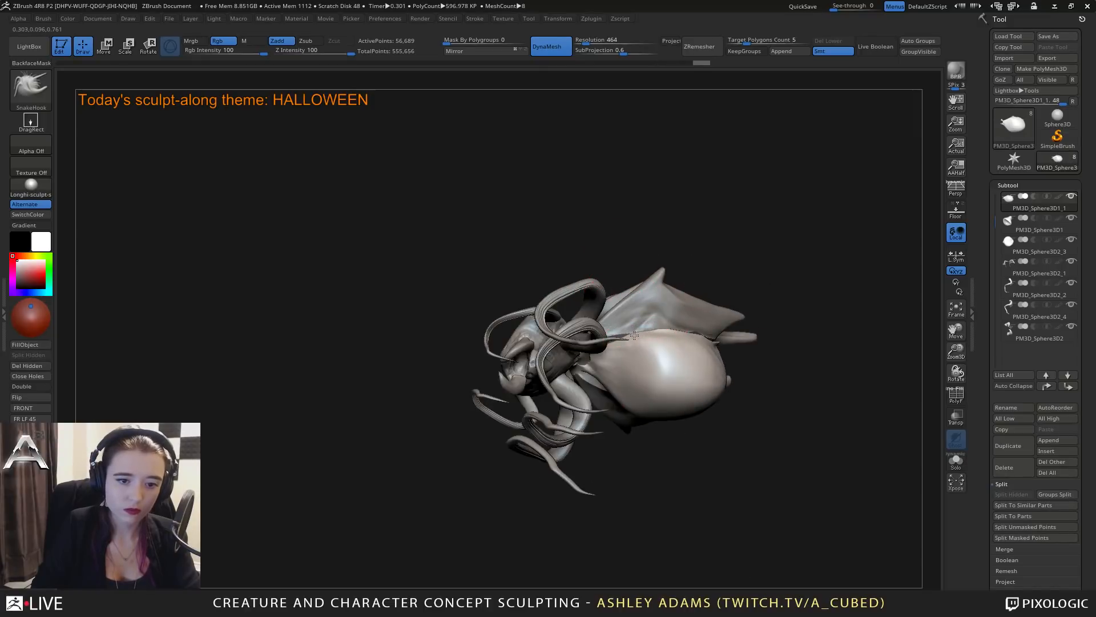
key(shift)
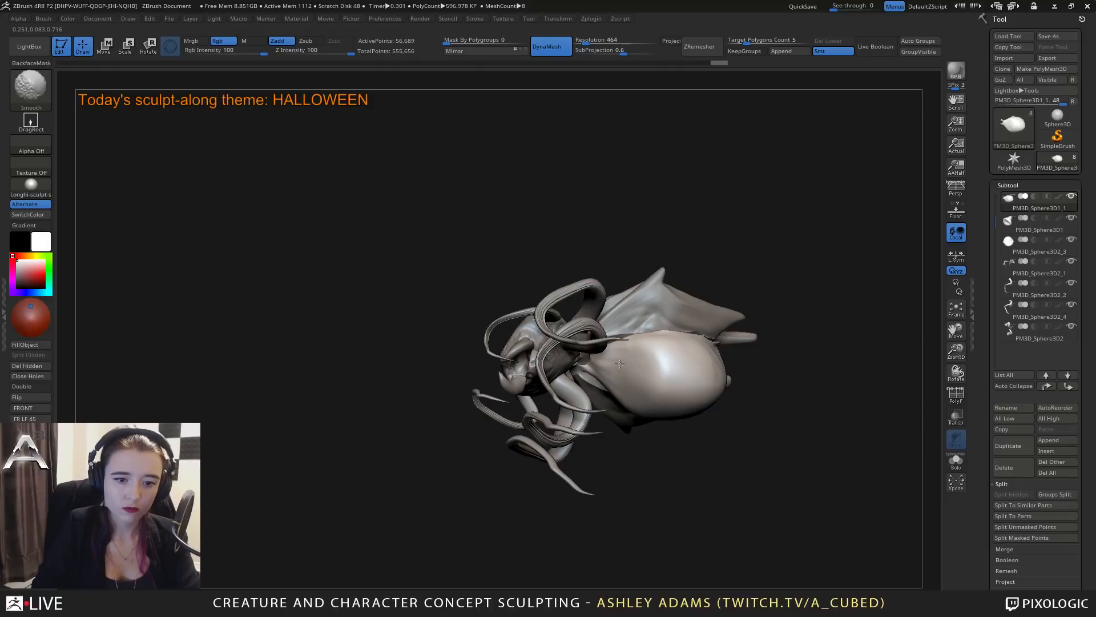
right_drag(619, 364, 616, 391)
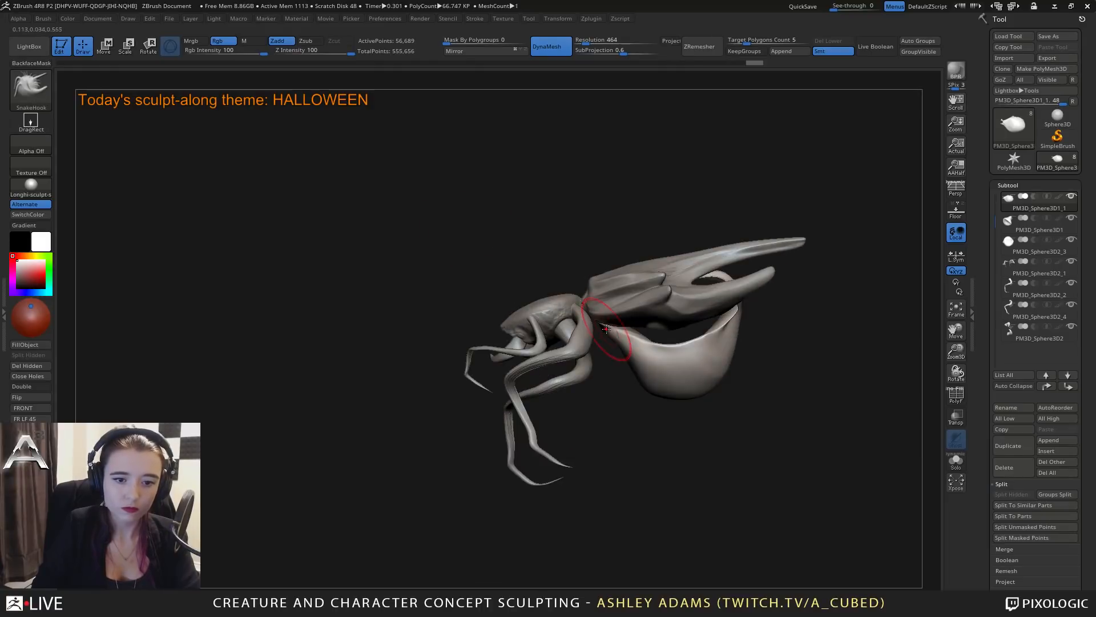
Resize the SnakeHook brush and pull the belly's front underside into a rounder curve.
key(space)
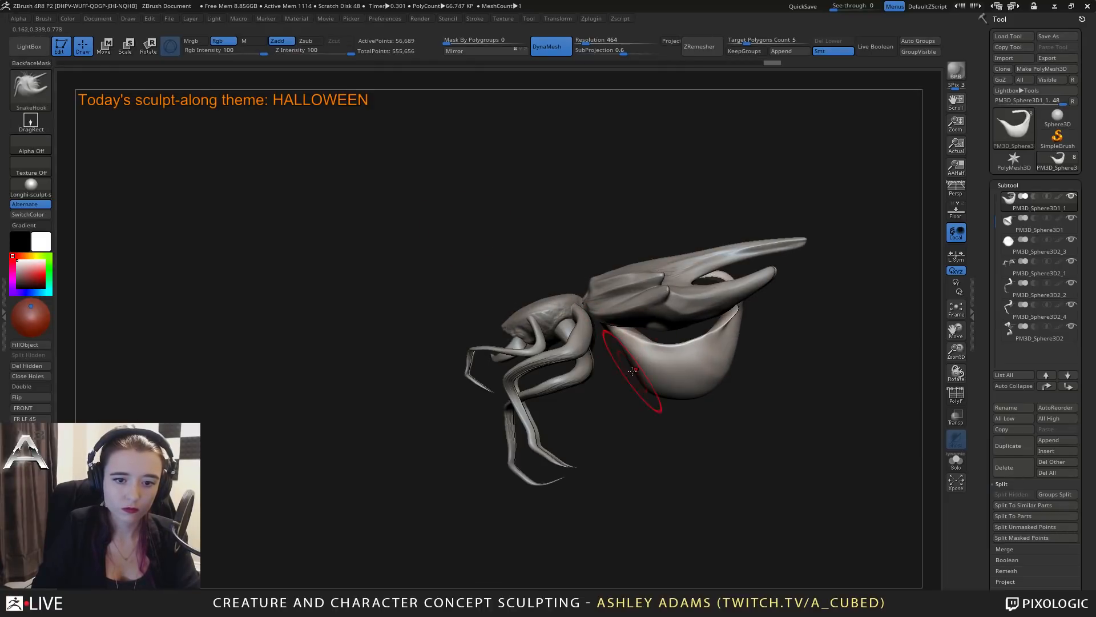
key(space)
drag(687, 380, 716, 388)
right_drag(741, 384, 650, 357)
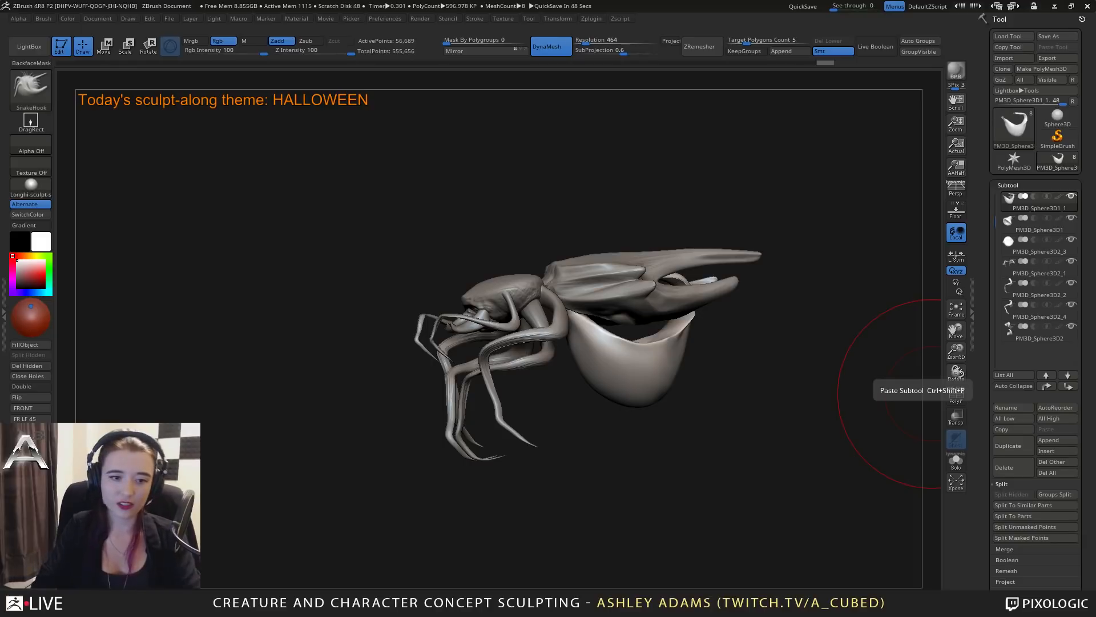
Select a pair of jointed limbs and pull their upper bends outward with SnakeHook.
drag(297, 377, 514, 365)
alt+click(502, 347)
drag(451, 274, 442, 366)
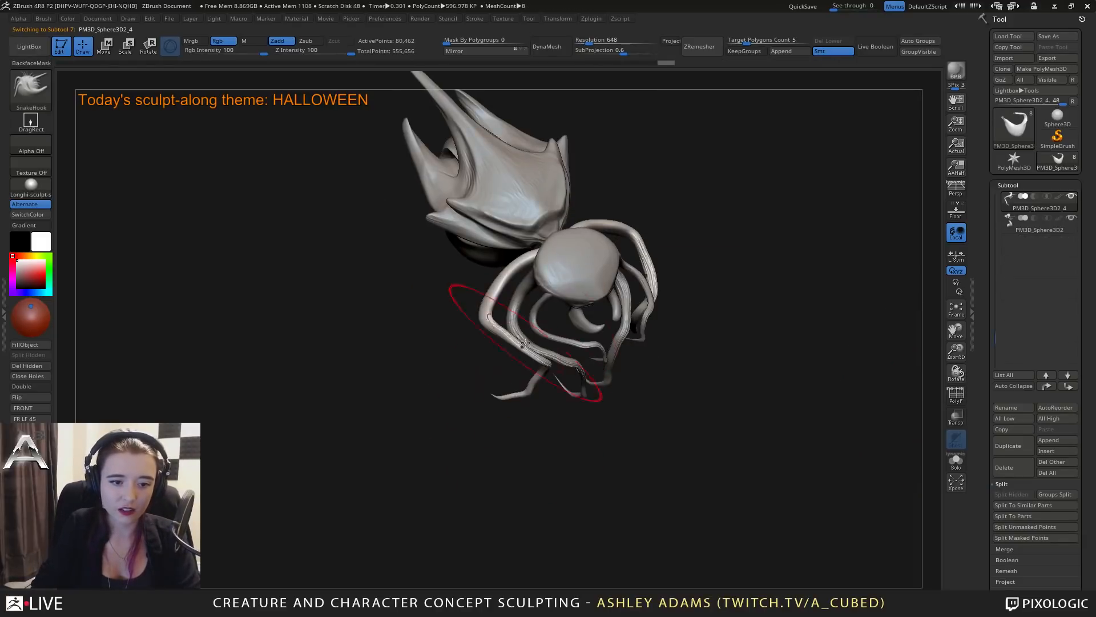
key(space)
drag(524, 342, 510, 340)
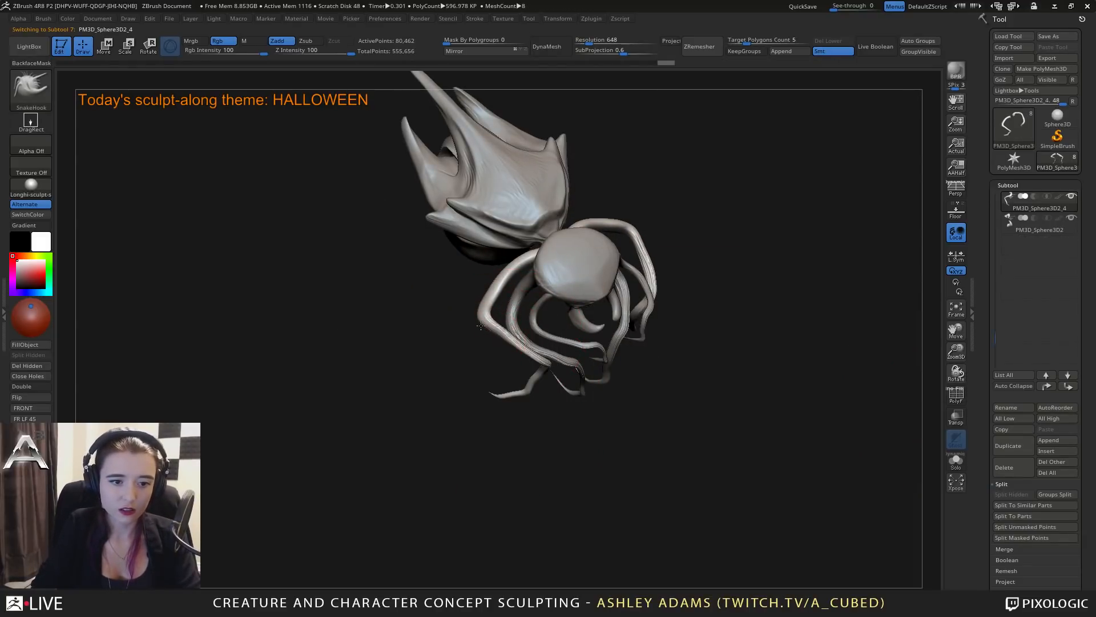
drag(495, 296, 489, 288)
mouse_move(434, 311)
mouse_down()
mouse_move(459, 309)
mouse_move(495, 276)
mouse_up()
mouse_move(476, 274)
mouse_down()
mouse_move(467, 262)
mouse_move(489, 236)
mouse_move(502, 290)
mouse_move(495, 242)
mouse_move(479, 337)
mouse_up()
Resize the SnakeHook brush and rework the curve of the limbs around the head.
key(space)
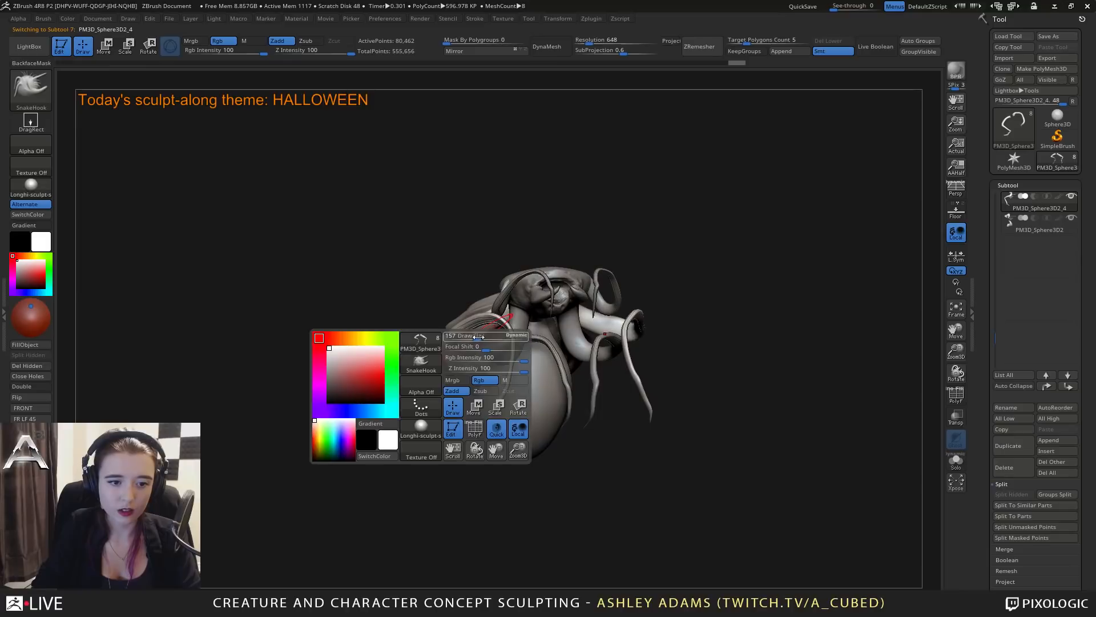
drag(438, 320, 536, 326)
mouse_move(536, 326)
right_down()
mouse_move(483, 298)
mouse_move(528, 311)
right_up()
alt+click(483, 298)
alt+right_drag(434, 342, 540, 299)
right_click(468, 343)
mouse_move(472, 320)
right_down()
mouse_move(519, 324)
mouse_move(487, 316)
right_up()
shift+drag(549, 303, 560, 299)
right_drag(560, 298, 519, 291)
key(b)
key(c)
key(b)
drag(534, 326, 551, 322)
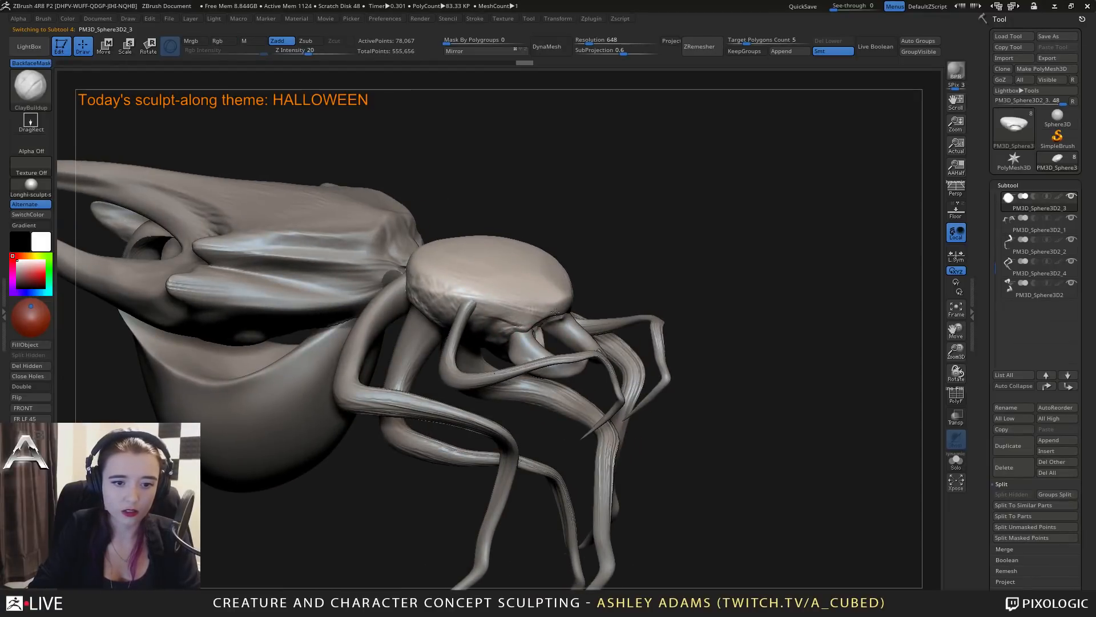
right_drag(555, 312, 497, 243)
key(w)
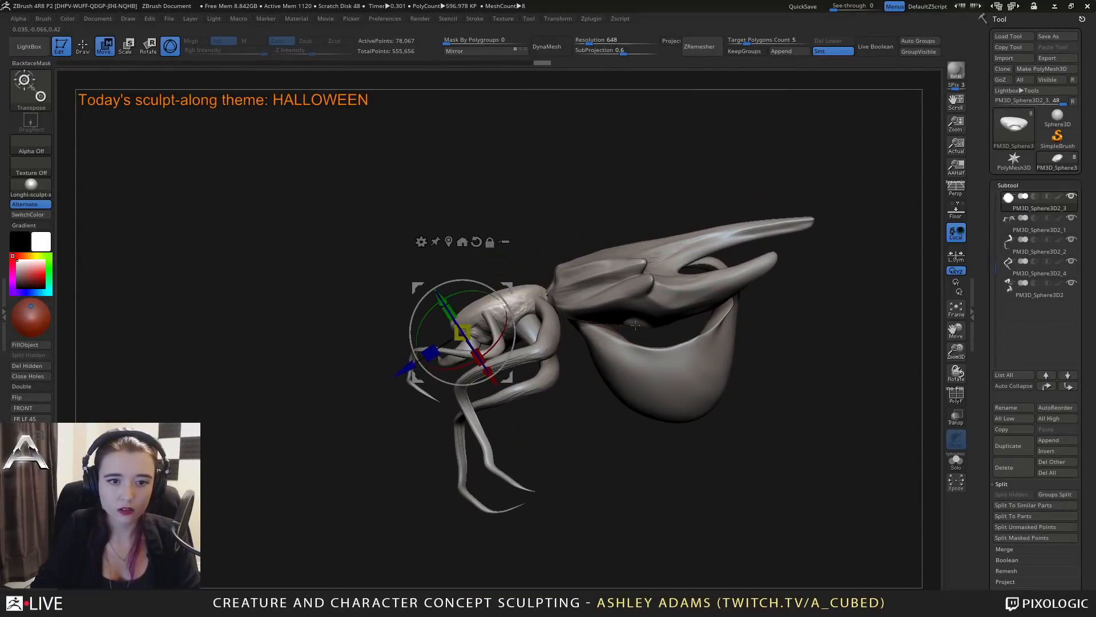
drag(508, 291, 512, 322)
alt+right_drag(522, 320, 557, 247)
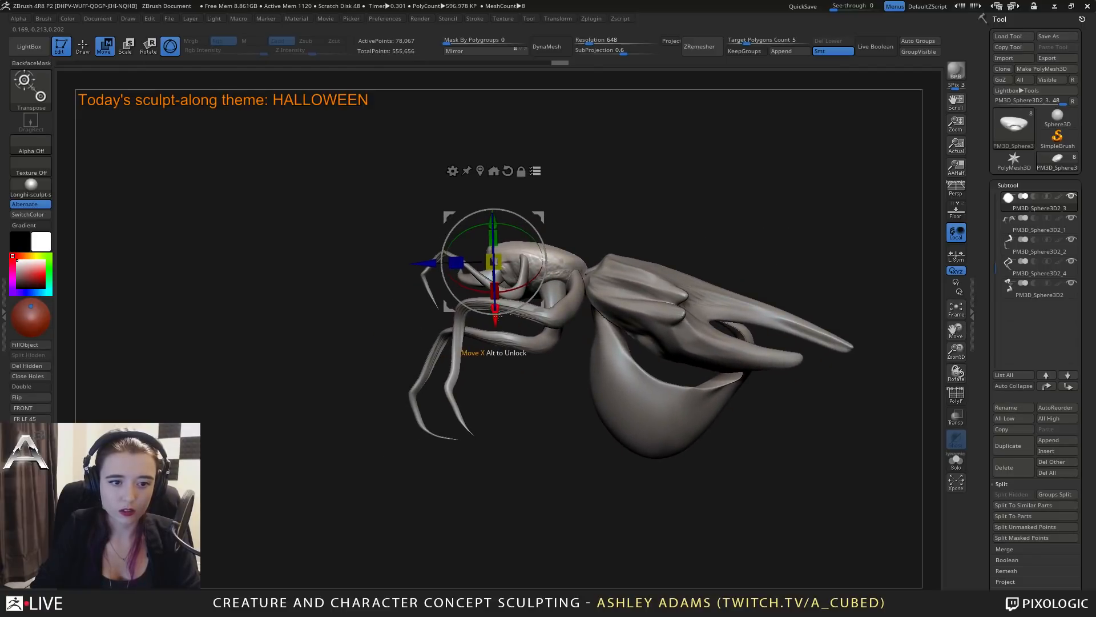
right_drag(496, 317, 582, 285)
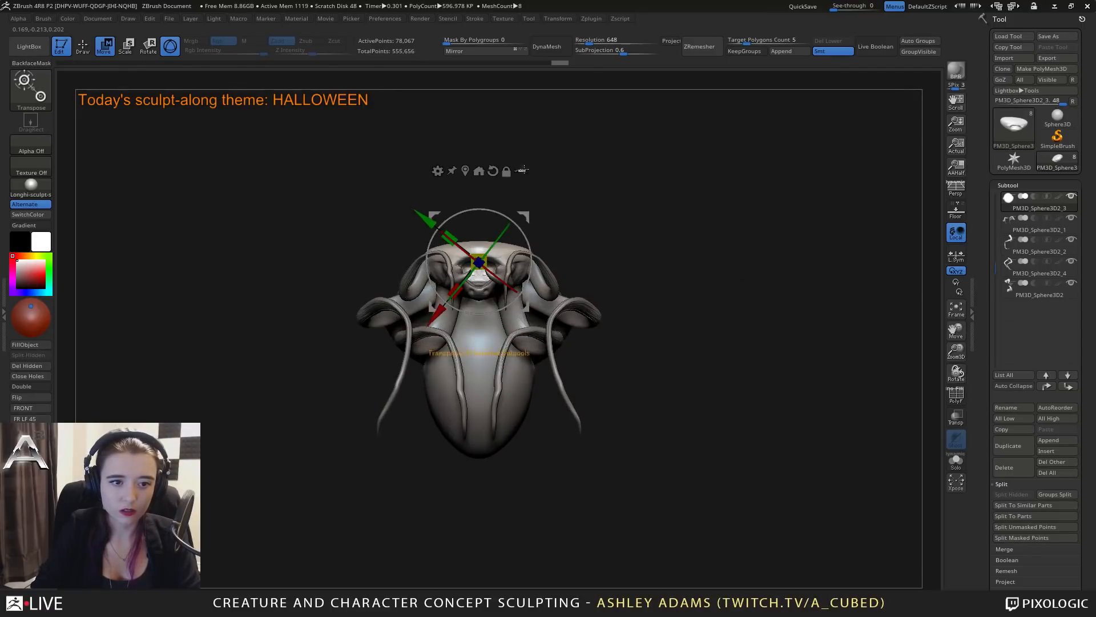
key(q)
mouse_move(604, 250)
right_down()
mouse_move(494, 257)
mouse_move(607, 248)
mouse_move(545, 267)
mouse_move(502, 257)
mouse_move(578, 255)
right_up()
right_click(577, 255)
alt+right_drag(517, 350, 584, 261)
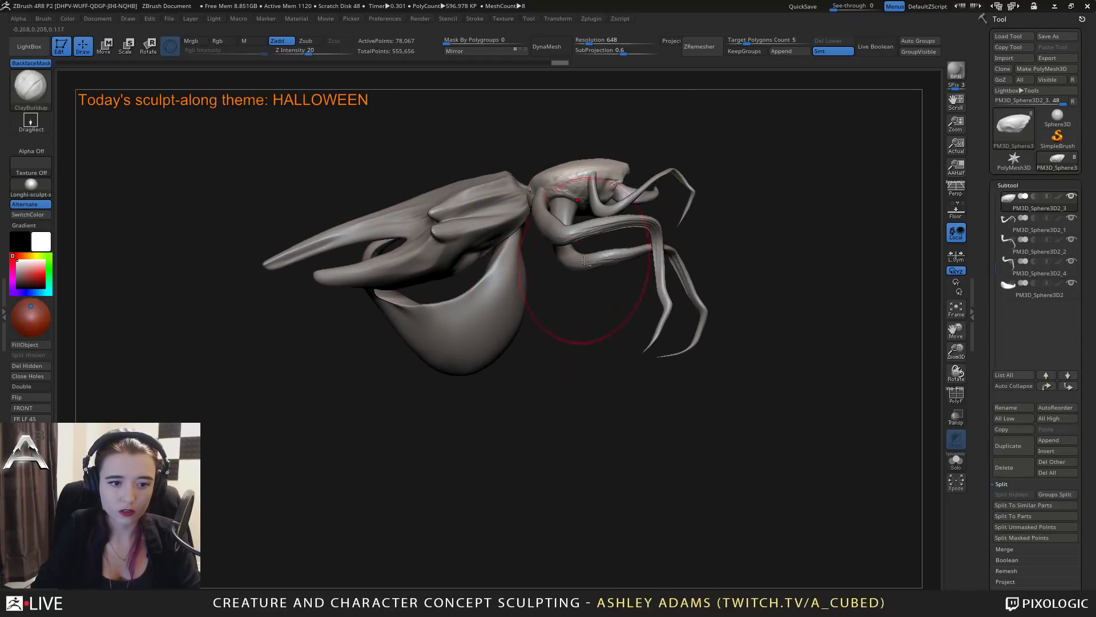
Reselect the belly and reshape its rounded underside and front edge with SnakeHook.
alt+click(487, 349)
key(b)
key(s)
key(h)
right_click(448, 353)
drag(447, 354, 428, 367)
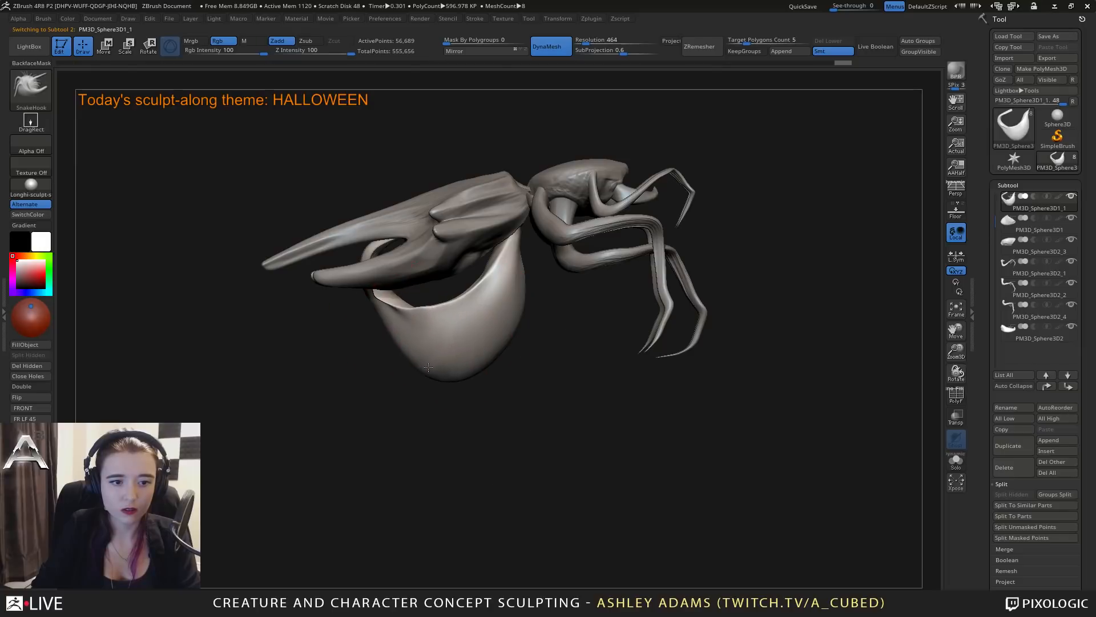
right_click(515, 323)
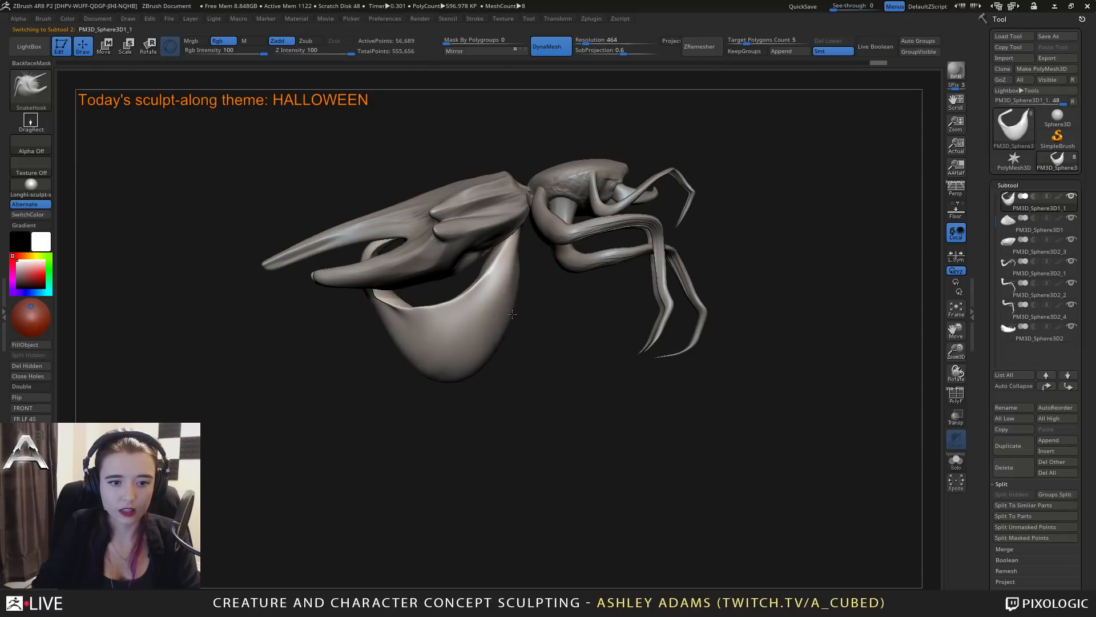
Select the spiked shell, extend its long middle prong with a slight upward bend using SnakeHook, and smooth the prong.
alt+click(447, 269)
alt+drag(348, 293, 483, 321)
key(space)
mouse_move(537, 264)
mouse_down()
mouse_move(551, 264)
mouse_move(553, 216)
mouse_up()
drag(682, 194, 677, 201)
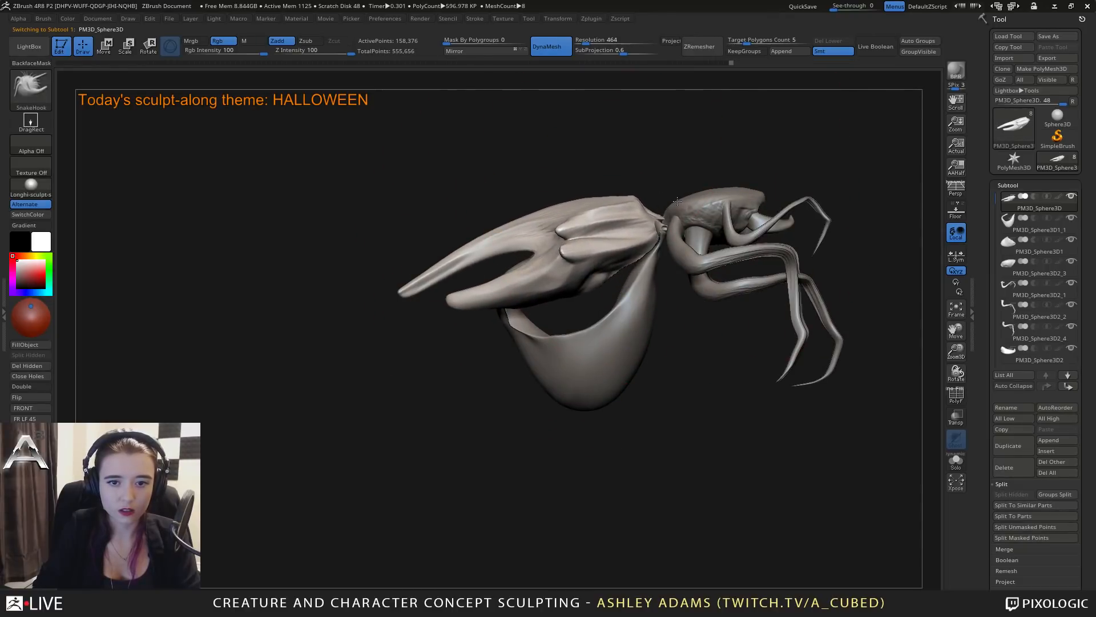
key(space)
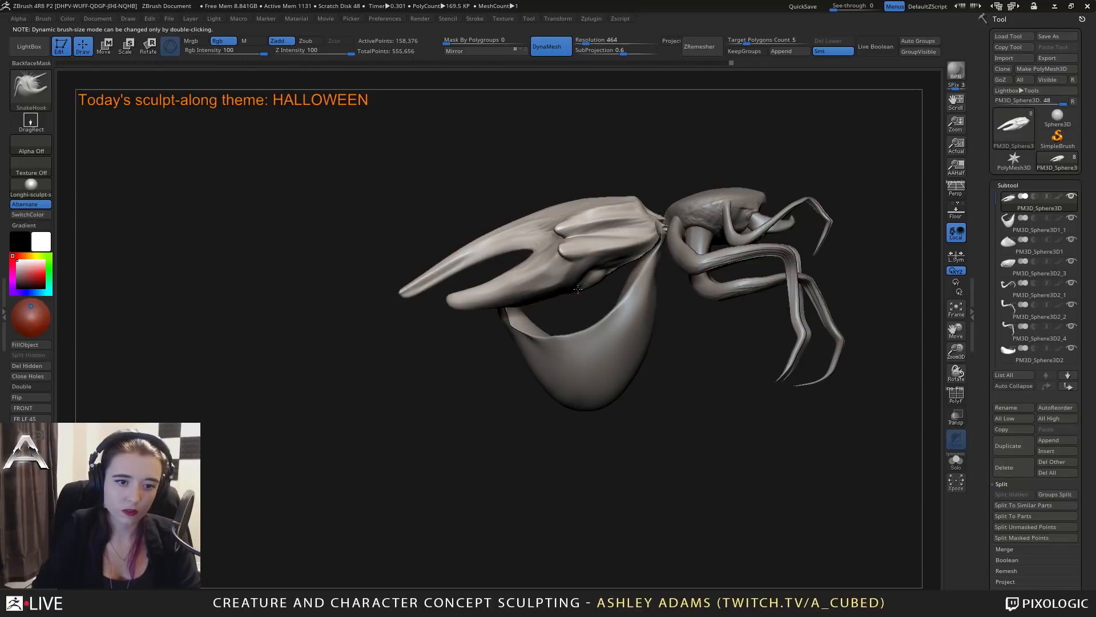
key(space)
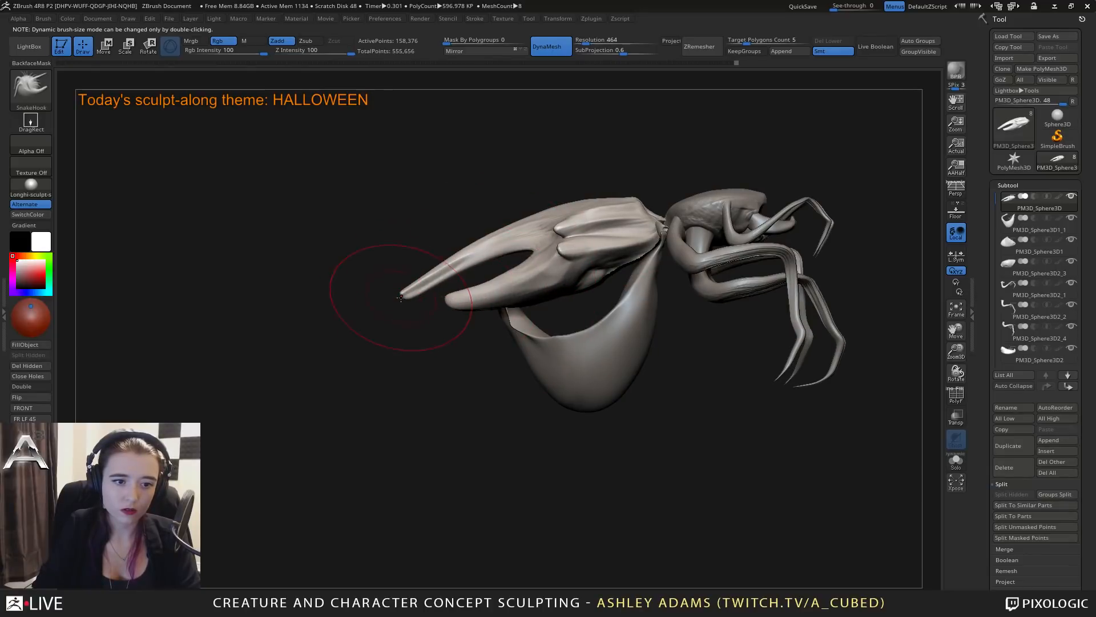
drag(401, 297, 391, 287)
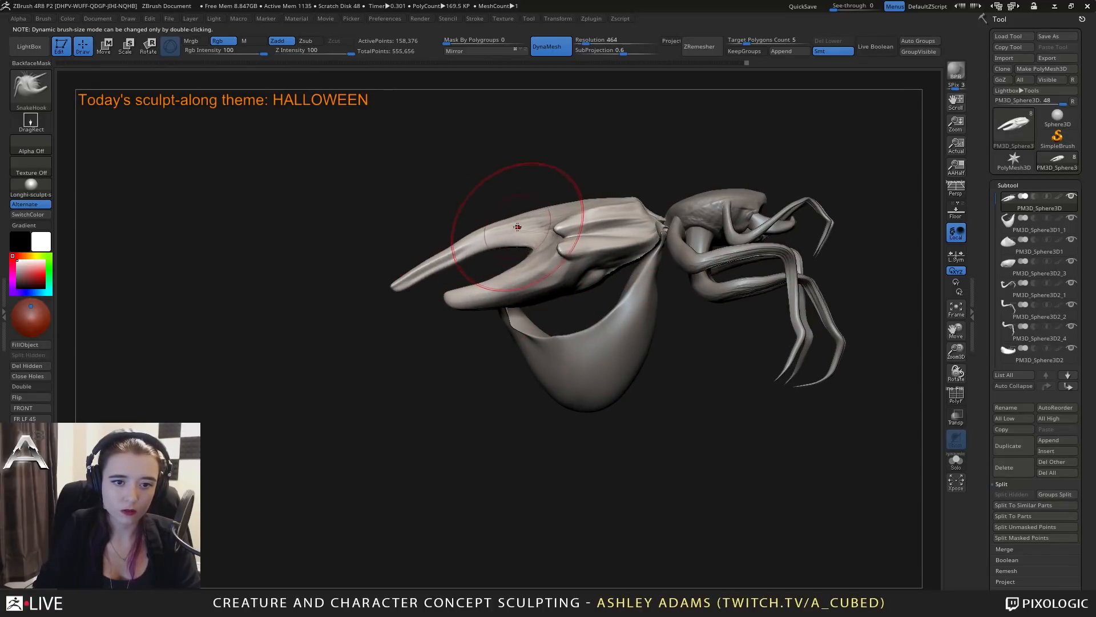
key(shift)
shift+drag(469, 240, 451, 259)
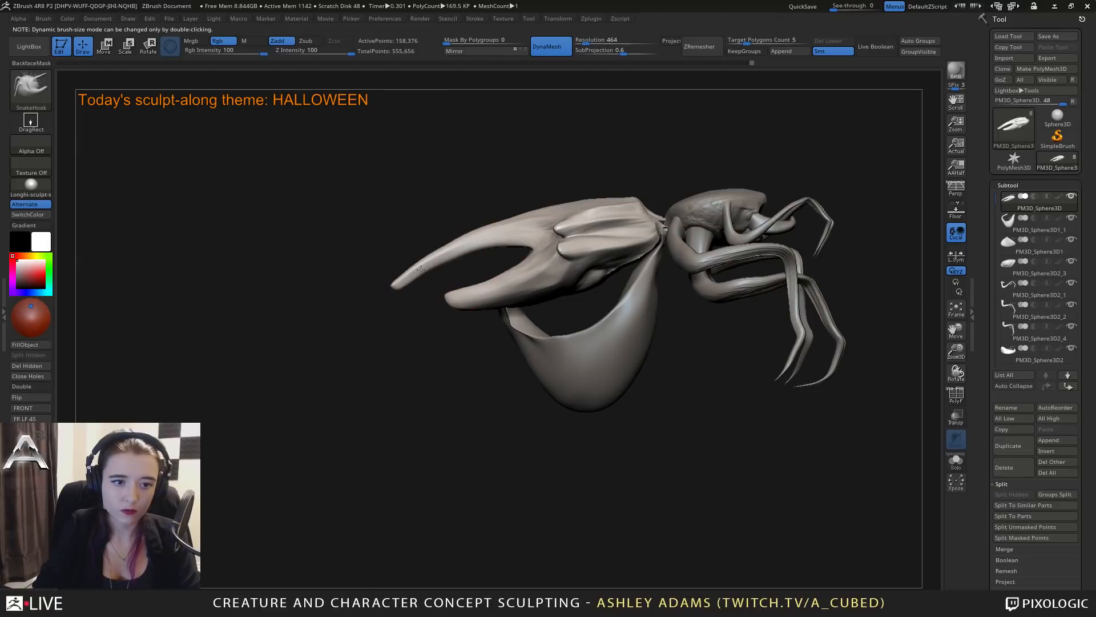
Refine the shell's shorter side prong with a resized SnakeHook brush.
mouse_move(374, 214)
mouse_down()
mouse_move(592, 240)
mouse_move(665, 265)
mouse_up()
key(space)
drag(597, 287, 580, 286)
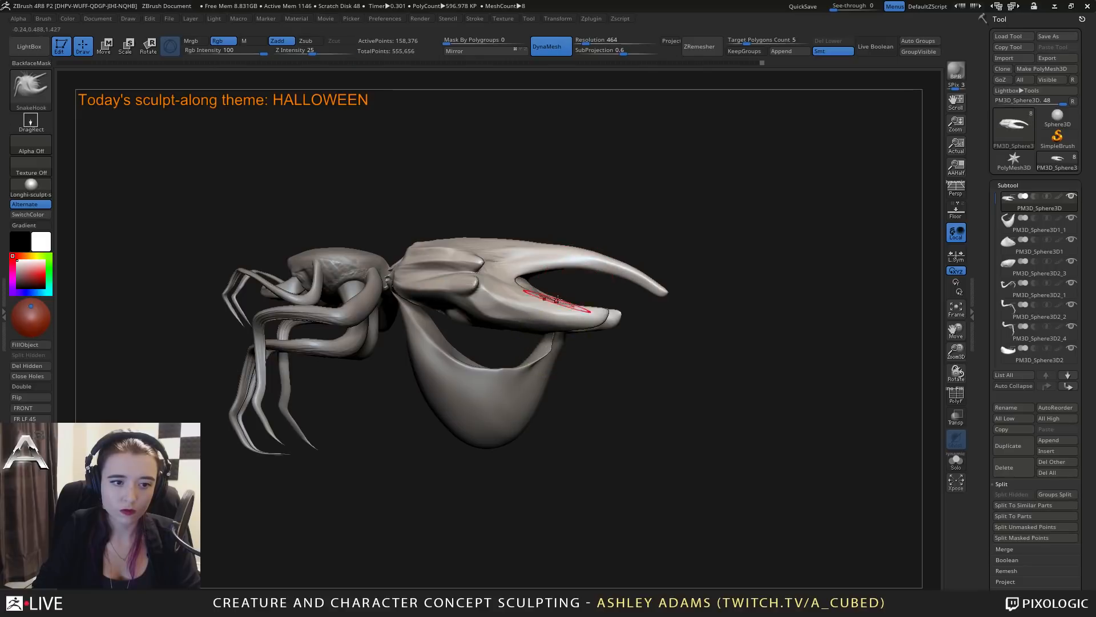
mouse_move(645, 343)
mouse_down()
mouse_move(571, 368)
mouse_move(631, 320)
mouse_move(625, 313)
mouse_up()
Select the belly and shape its upturned rear tip between the shell prongs with SnakeHook.
alt+click(549, 365)
key(space)
drag(572, 278, 566, 278)
drag(663, 337, 639, 376)
drag(582, 290, 562, 286)
mouse_move(634, 348)
mouse_down()
mouse_move(691, 345)
mouse_move(602, 379)
mouse_move(685, 350)
mouse_move(674, 345)
mouse_up()
drag(594, 290, 576, 288)
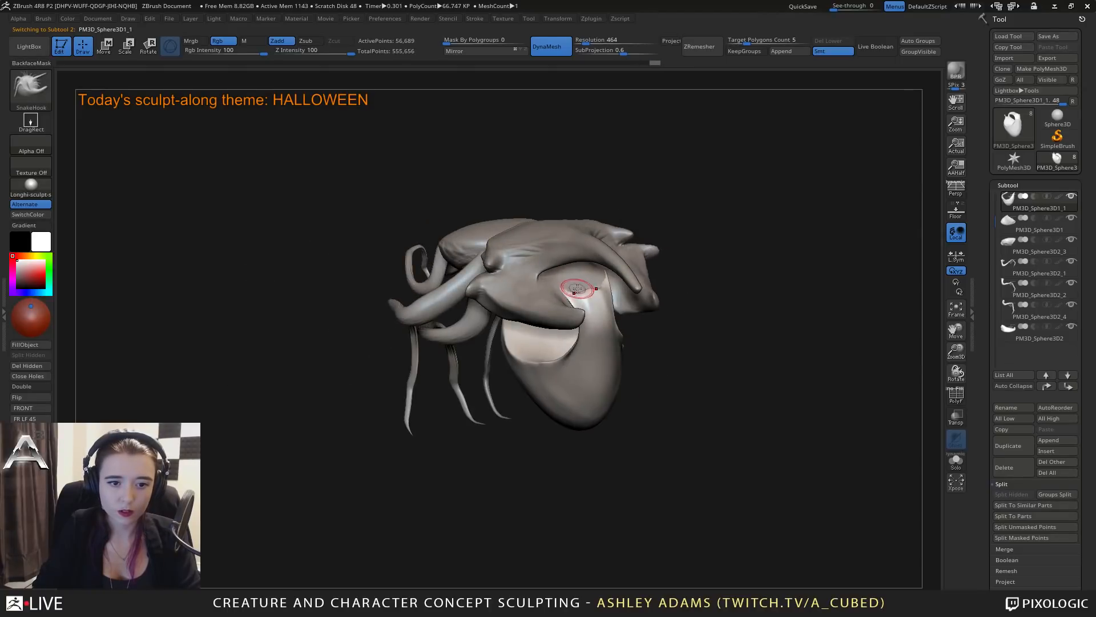
mouse_move(642, 349)
mouse_down()
mouse_move(696, 342)
mouse_move(491, 357)
mouse_move(528, 354)
mouse_up()
drag(573, 314, 556, 348)
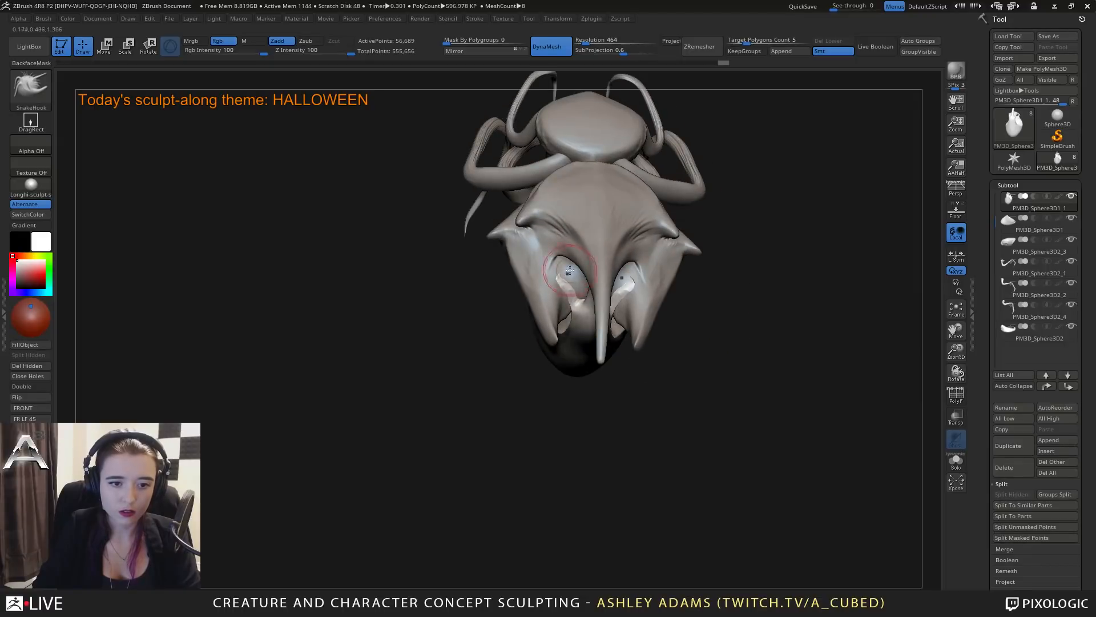
mouse_move(569, 270)
right_down()
mouse_move(540, 276)
mouse_move(568, 302)
mouse_move(581, 364)
mouse_move(572, 352)
right_up()
Build up the belly's upper rear rim with ClayBuildup and smooth the strokes.
key(b)
key(c)
key(b)
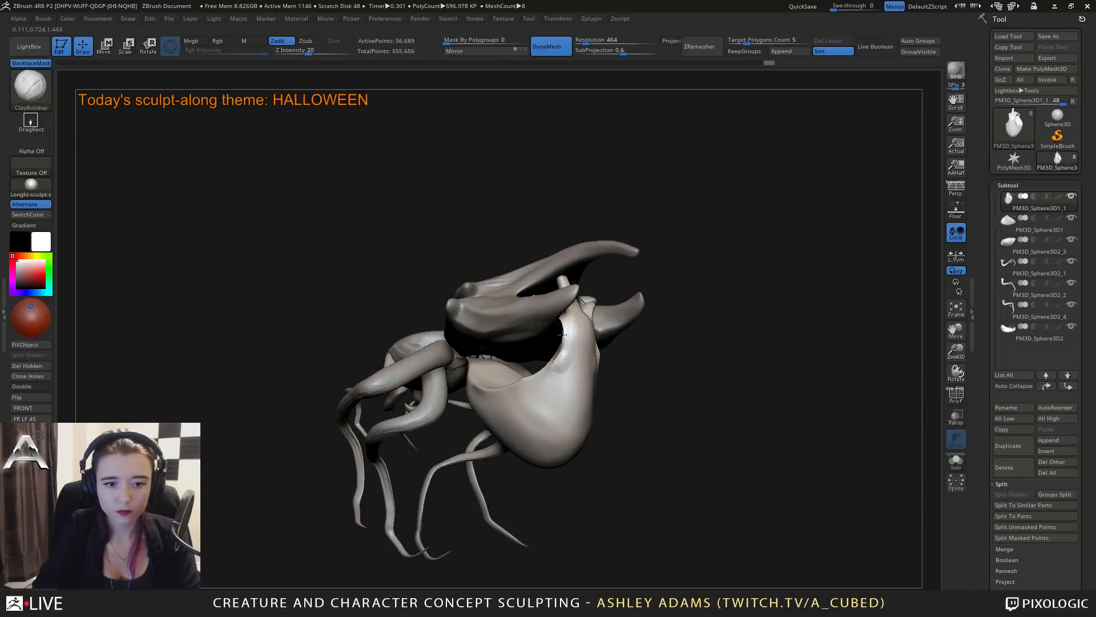
key(shift)
shift+drag(555, 364, 556, 368)
right_drag(571, 360, 493, 303)
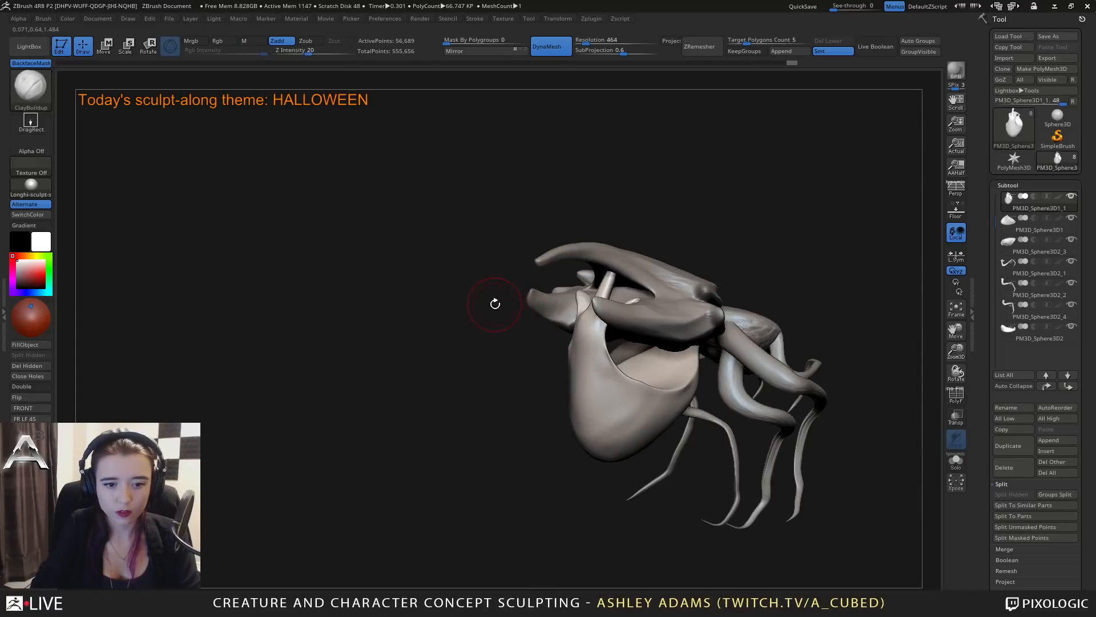
Thicken the belly's thin rear rim with the Inflate brush, smoothing the surface beside it.
key(b)
key(i)
key(n)
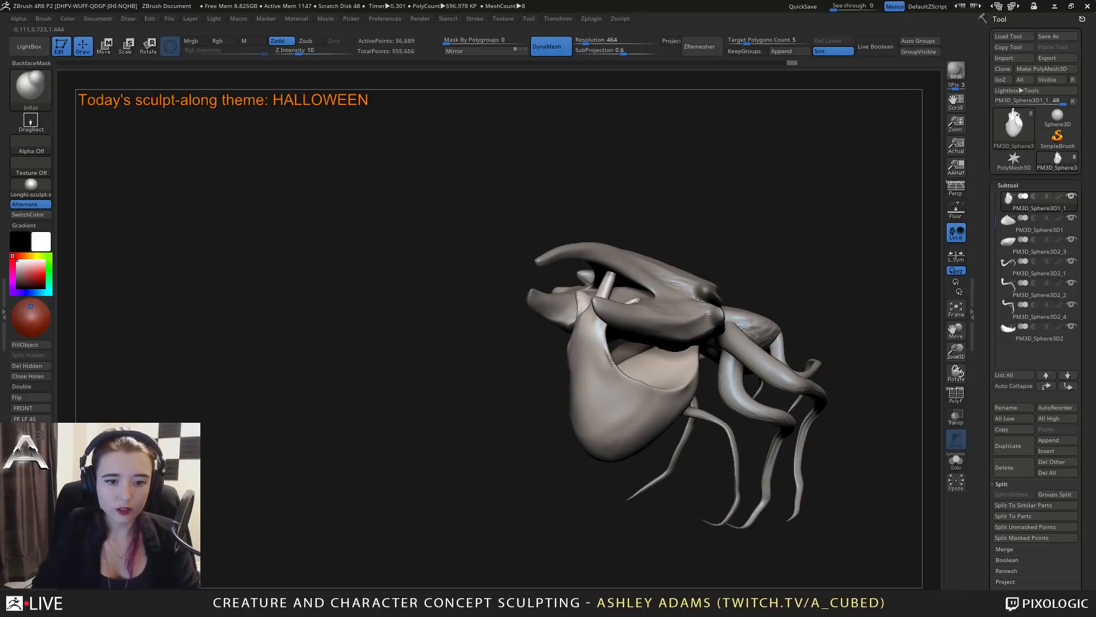
key(shift)
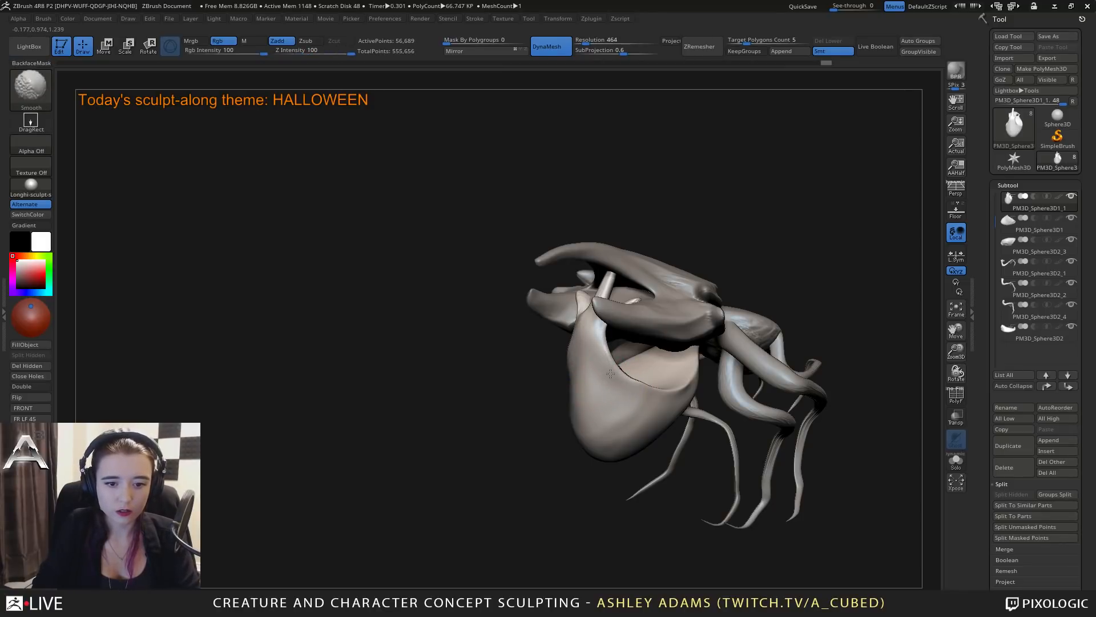
shift+drag(597, 372, 588, 372)
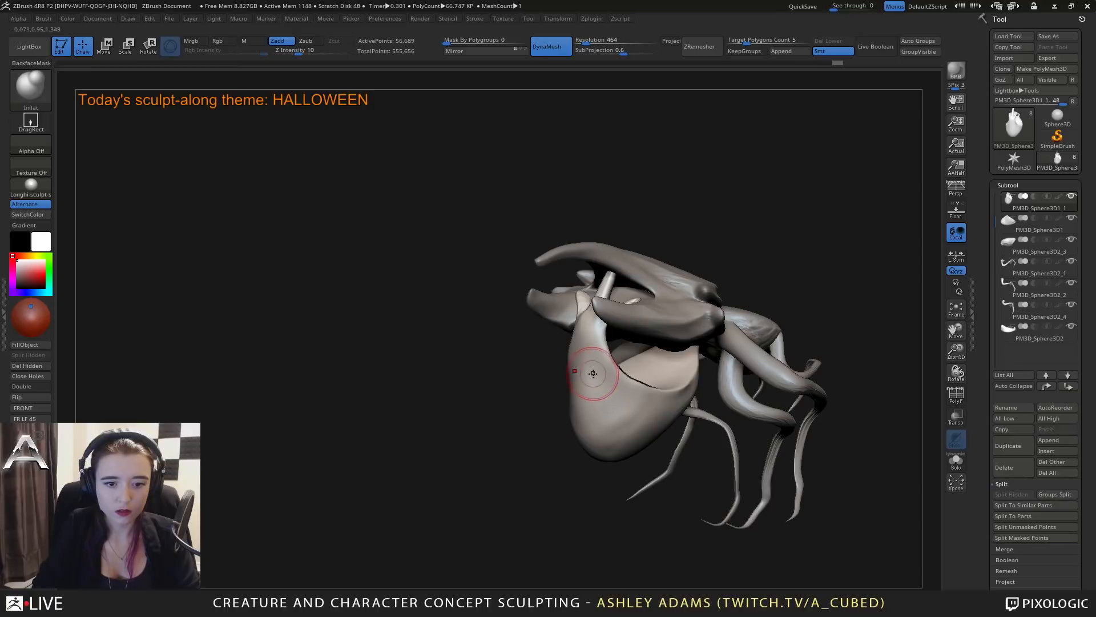
right_drag(550, 424, 543, 426)
mouse_move(597, 377)
mouse_down()
mouse_move(595, 395)
mouse_move(624, 405)
mouse_up()
mouse_move(624, 405)
right_down()
mouse_move(608, 353)
mouse_move(599, 360)
mouse_move(608, 342)
right_up()
Smooth the belly's side rim and build up a ribbed ridge along it with ClayBuildup.
key(shift)
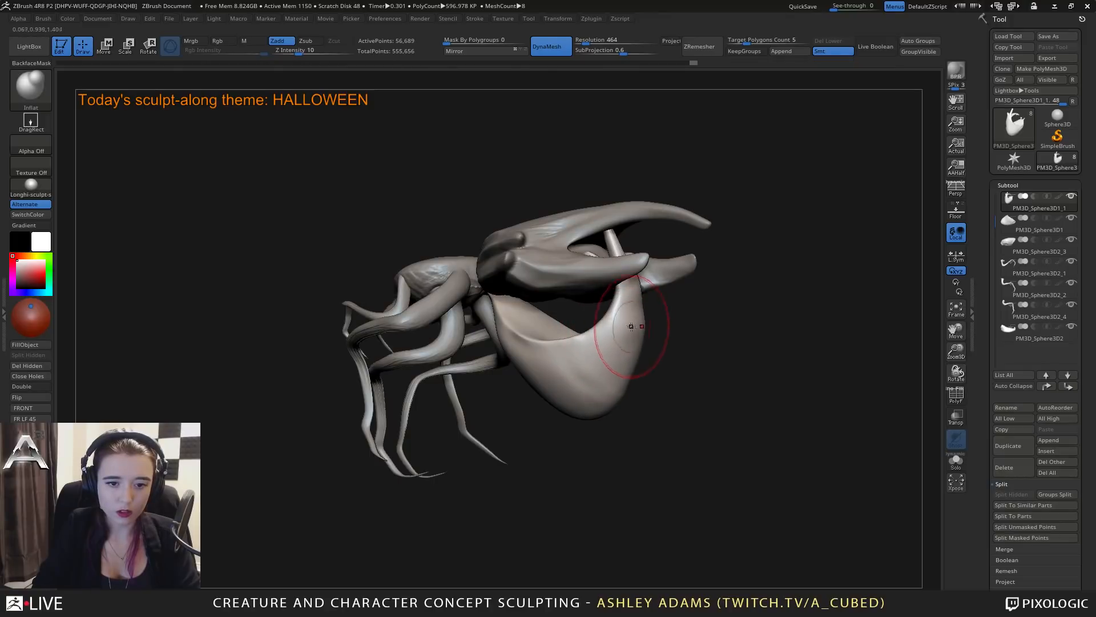
mouse_move(592, 374)
right_down()
mouse_move(548, 311)
mouse_move(561, 341)
right_up()
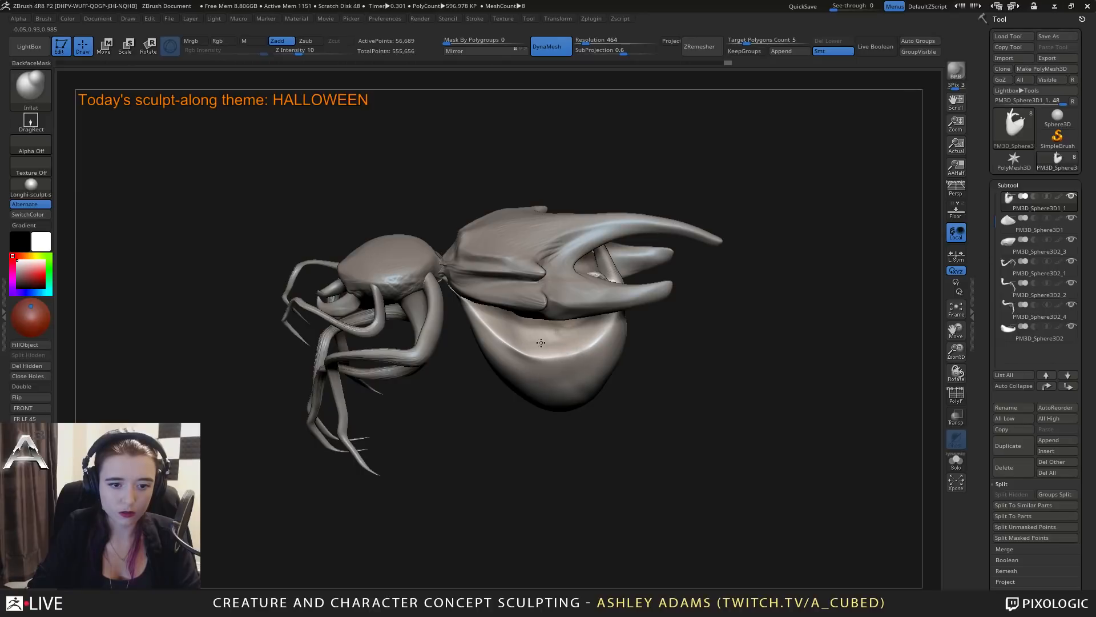
right_drag(557, 328, 511, 334)
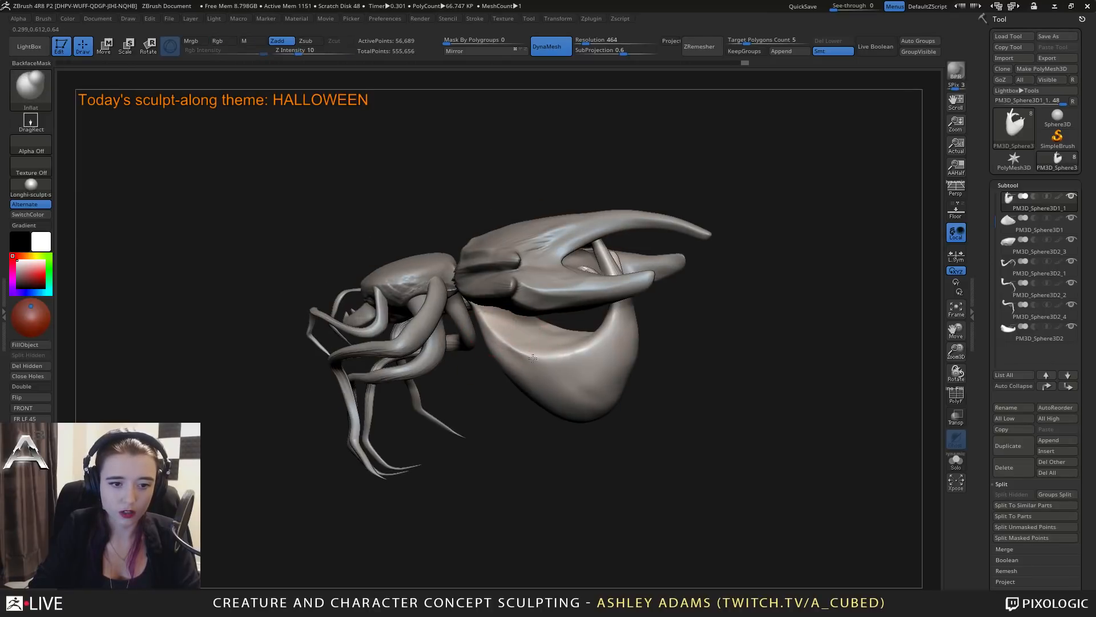
key(shift)
mouse_move(513, 352)
shift+mouse_down()
mouse_move(503, 343)
mouse_move(556, 374)
mouse_move(547, 353)
mouse_move(604, 330)
shift+mouse_up()
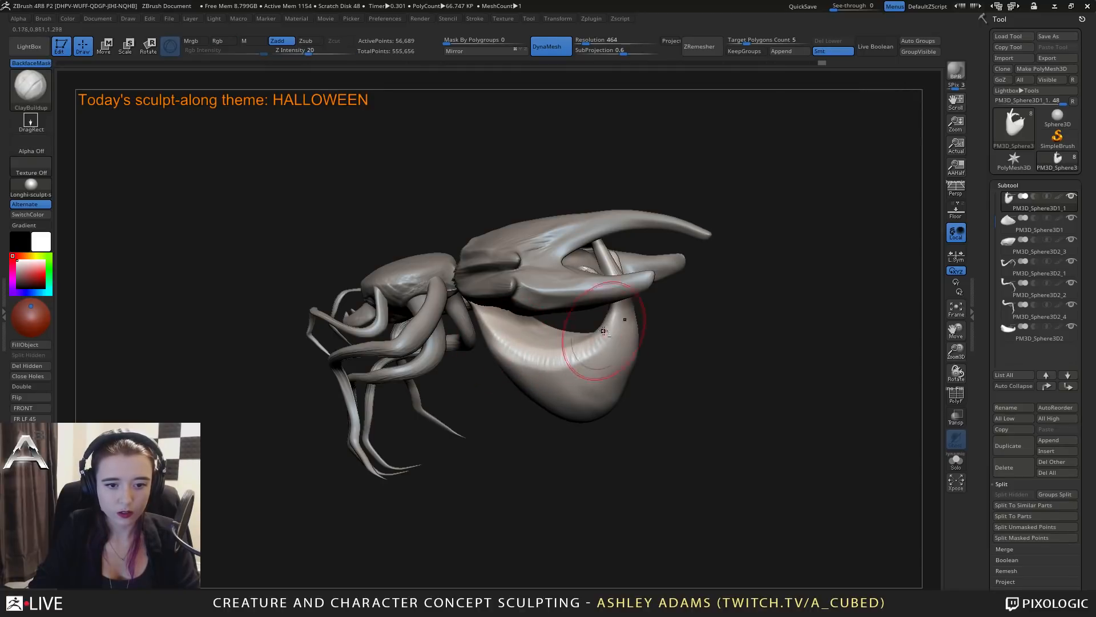
mouse_move(603, 330)
right_down()
mouse_move(619, 338)
mouse_move(600, 340)
right_up()
Carve creases along the belly's ribbed ridge with the DamStandard brush.
key(b)
key(d)
key(s)
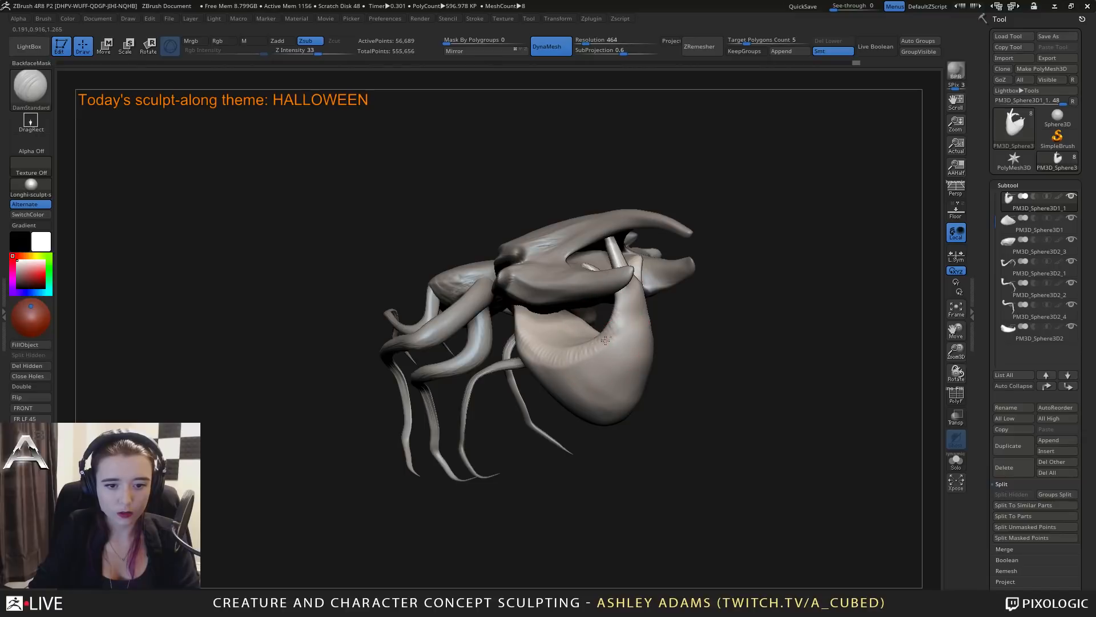
drag(605, 340, 645, 313)
right_drag(655, 330, 611, 337)
drag(656, 341, 703, 338)
mouse_move(702, 338)
right_down()
mouse_move(674, 338)
mouse_move(701, 330)
mouse_move(688, 328)
right_up()
Pull the rear of the belly's ribbed rim outward into a protruding fold with SnakeHook.
key(b)
key(s)
key(h)
drag(690, 326, 693, 336)
right_drag(696, 335, 714, 323)
drag(721, 319, 760, 326)
right_drag(753, 326, 734, 333)
mouse_move(734, 334)
alt+right_down()
mouse_move(694, 383)
mouse_move(714, 357)
alt+right_up()
Thicken the inner side of the belly's ribbed rim with the Inflate brush.
key(b)
key(i)
key(n)
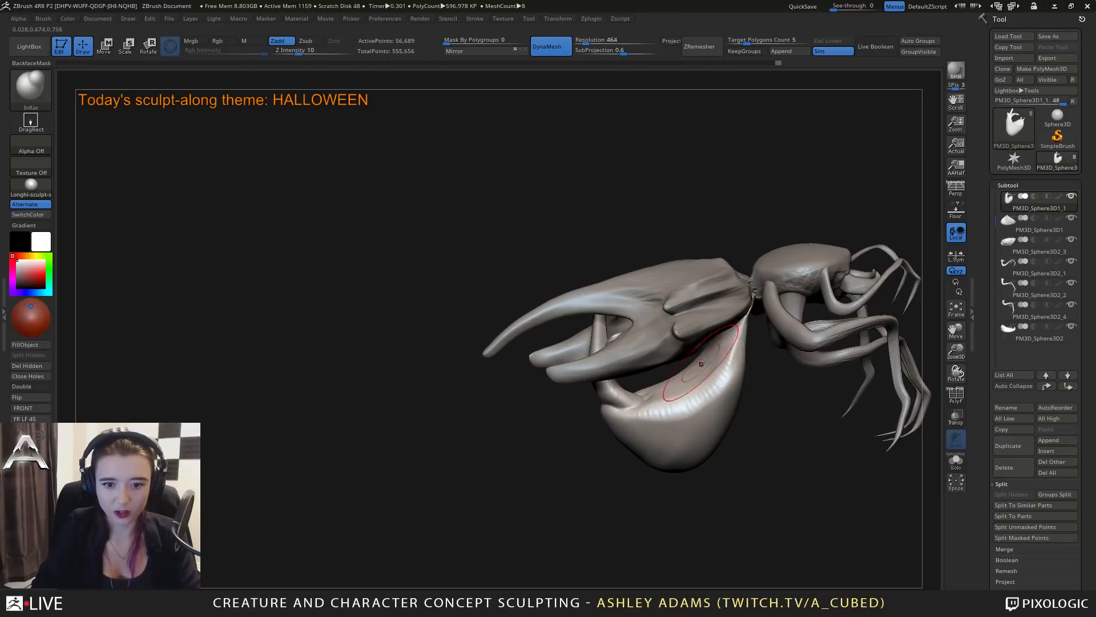
drag(697, 372, 713, 363)
mouse_move(706, 348)
right_down()
mouse_move(721, 359)
mouse_move(689, 375)
mouse_move(832, 392)
mouse_move(805, 354)
mouse_move(770, 332)
right_up()
Build up the belly's side surface below the rim with the ClayBuildup brush.
key(b)
key(s)
key(h)
key(b)
key(c)
key(b)
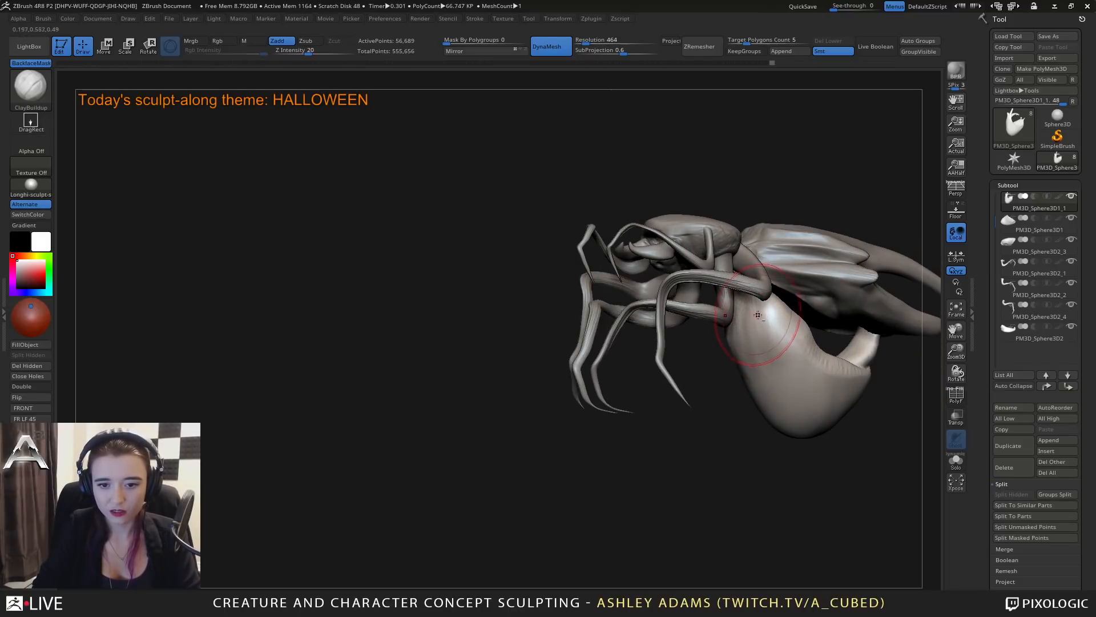
mouse_move(791, 329)
right_down()
mouse_move(839, 335)
mouse_move(807, 362)
mouse_move(741, 384)
mouse_move(754, 365)
right_up()
Swell the belly's side rim into a rounded fold with the Inflate brush.
key(b)
key(d)
key(s)
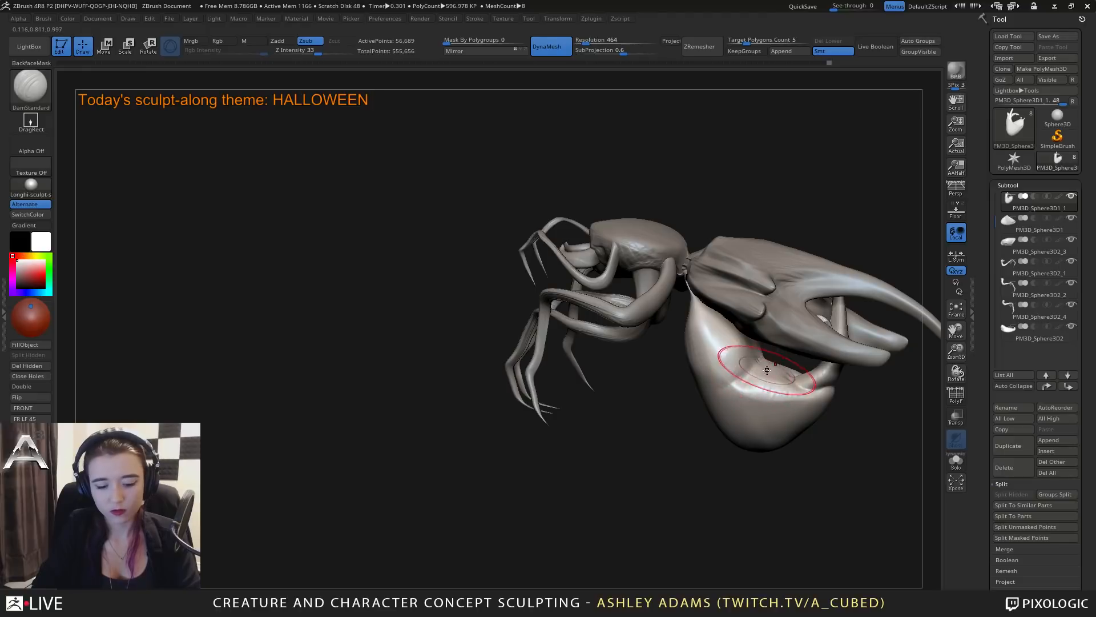
key(b)
key(i)
key(n)
key(space)
mouse_move(772, 379)
mouse_down()
mouse_move(785, 381)
mouse_move(773, 373)
mouse_up()
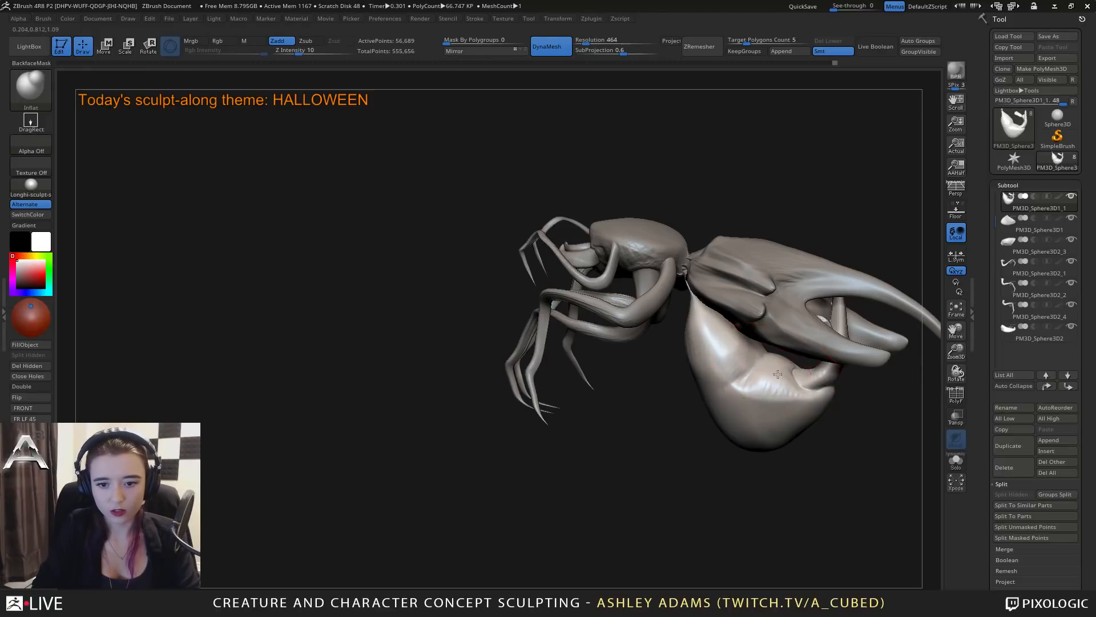
right_drag(777, 374, 796, 358)
Reshape the belly's front edge and side fold with the SnakeHook brush.
key(b)
key(s)
key(h)
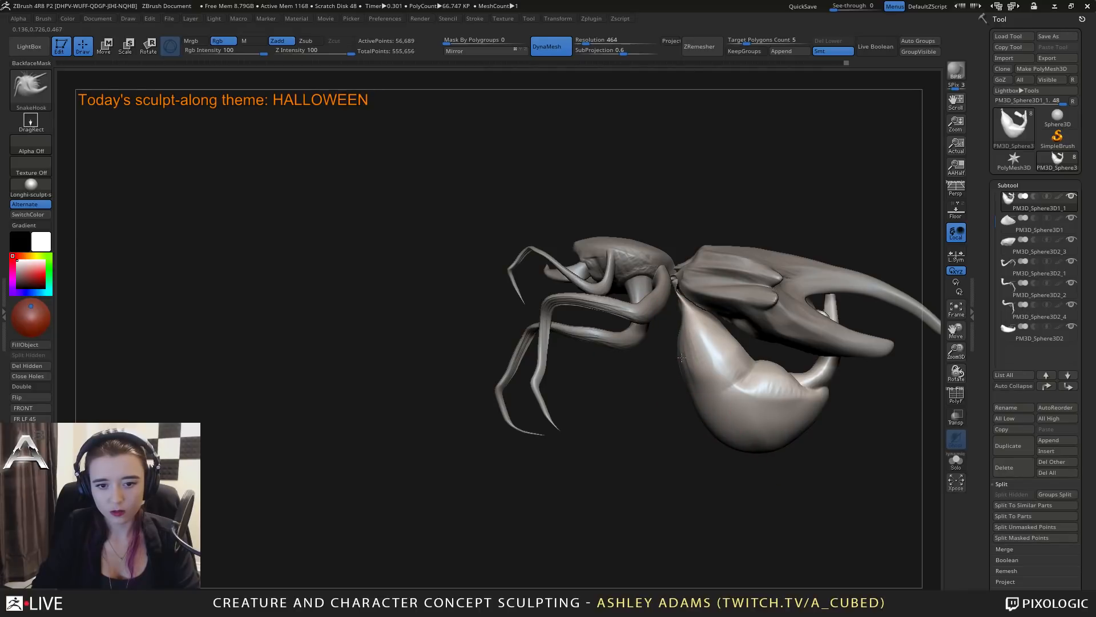
drag(682, 357, 681, 359)
key(space)
right_drag(680, 319, 713, 339)
key(space)
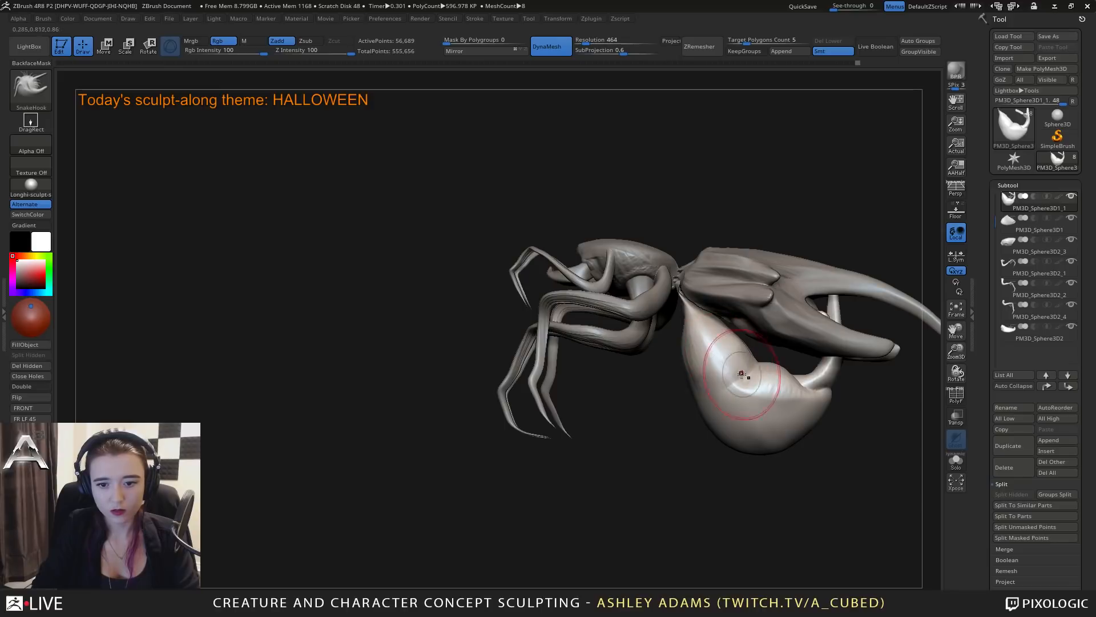
mouse_move(741, 374)
right_down()
mouse_move(849, 402)
mouse_move(807, 406)
mouse_move(800, 394)
right_up()
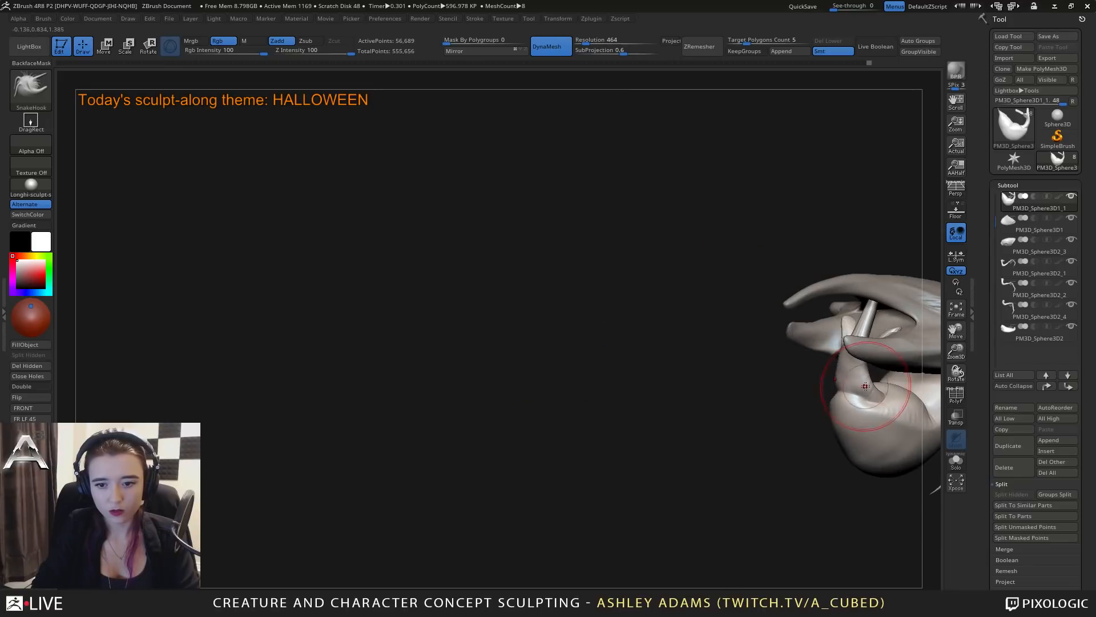
Pull a pair of short spikes out of the belly's rim beside the tall rear prong with SnakeHook.
key(space)
drag(851, 394, 839, 394)
mouse_move(839, 394)
right_down()
mouse_move(876, 384)
mouse_move(848, 368)
mouse_move(828, 376)
right_up()
key(space)
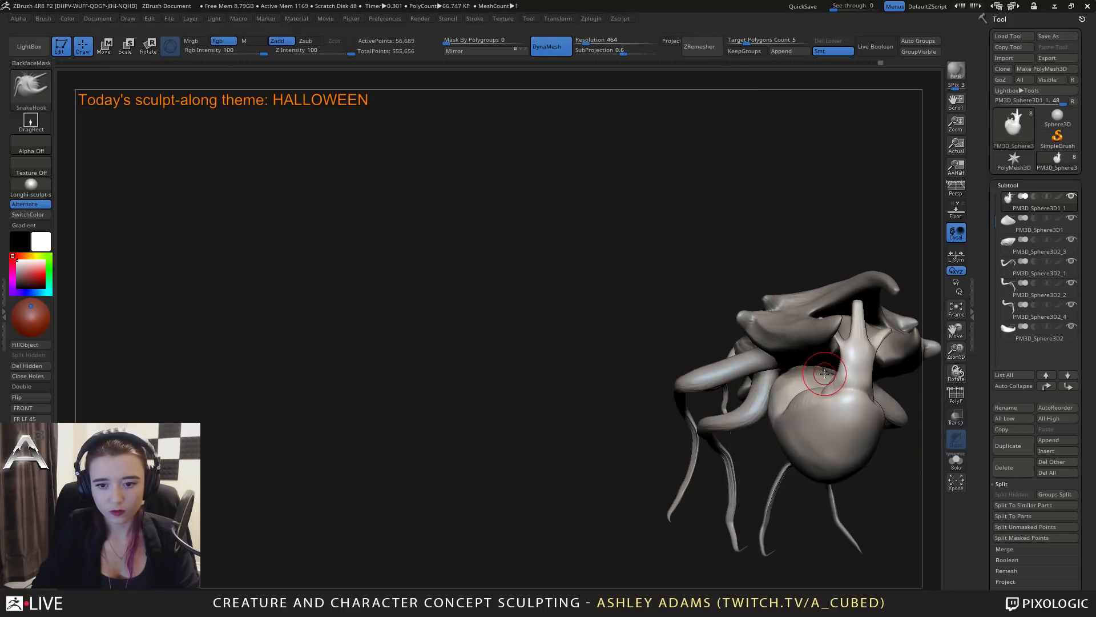
drag(819, 386, 832, 382)
key(space)
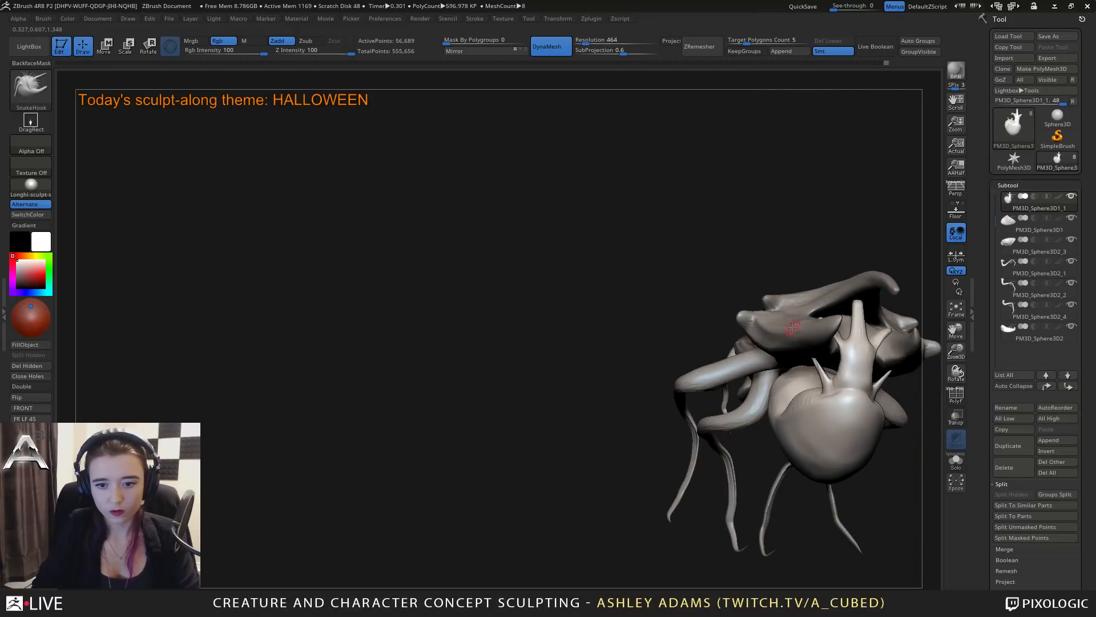
Pull long thin spikes out of the belly's tall rear prong and adjust the surrounding form with SnakeHook.
right_drag(792, 327, 824, 367)
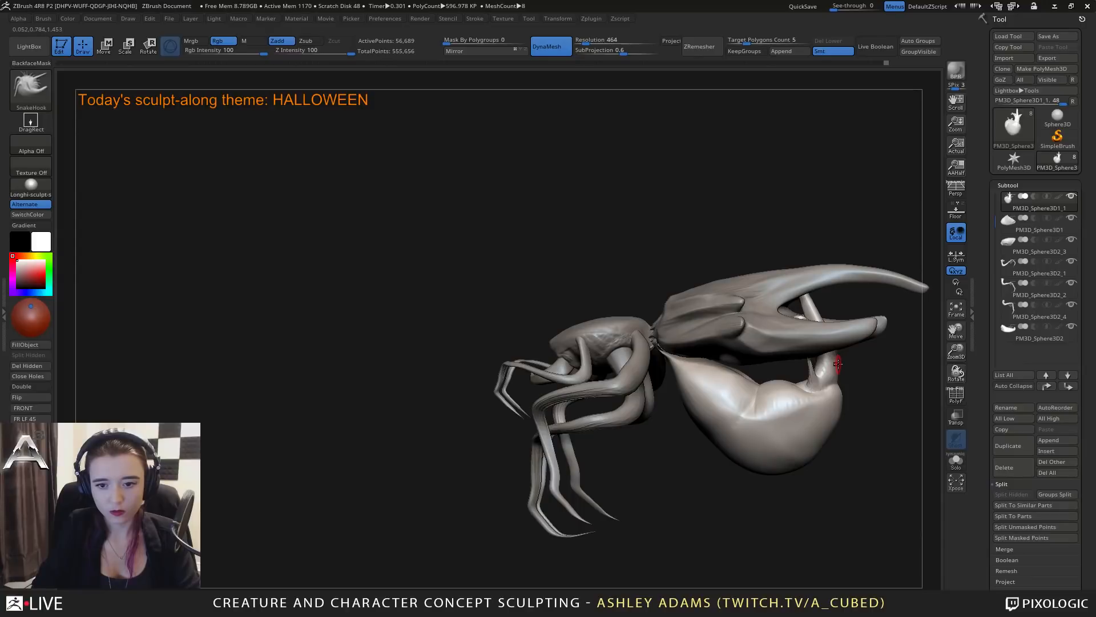
right_drag(837, 364, 819, 377)
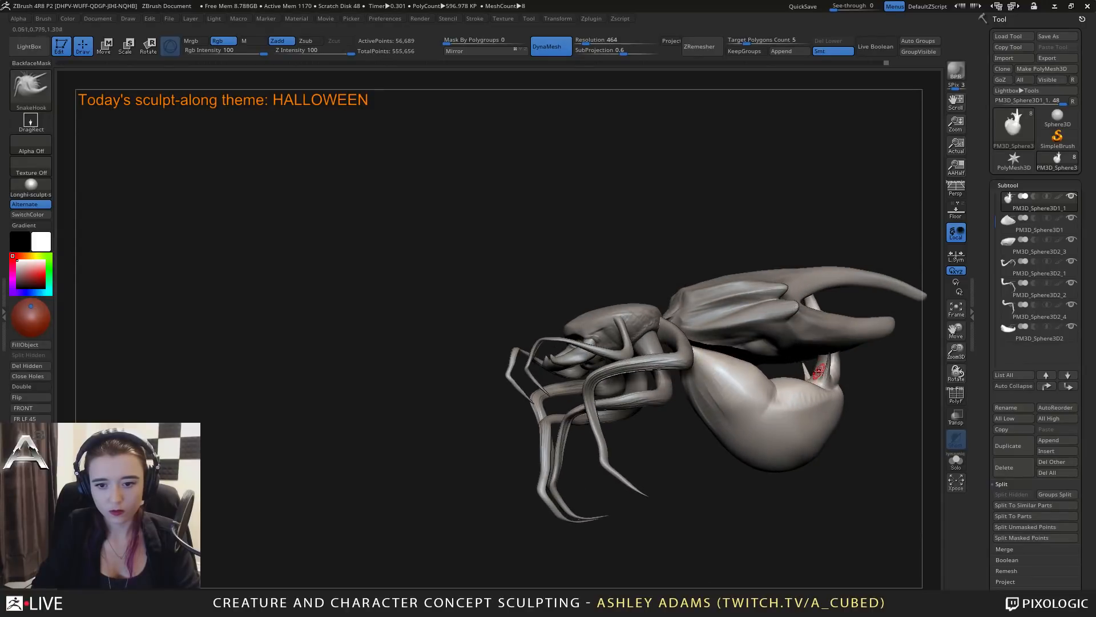
mouse_move(804, 336)
right_down()
mouse_move(828, 357)
mouse_move(871, 327)
right_up()
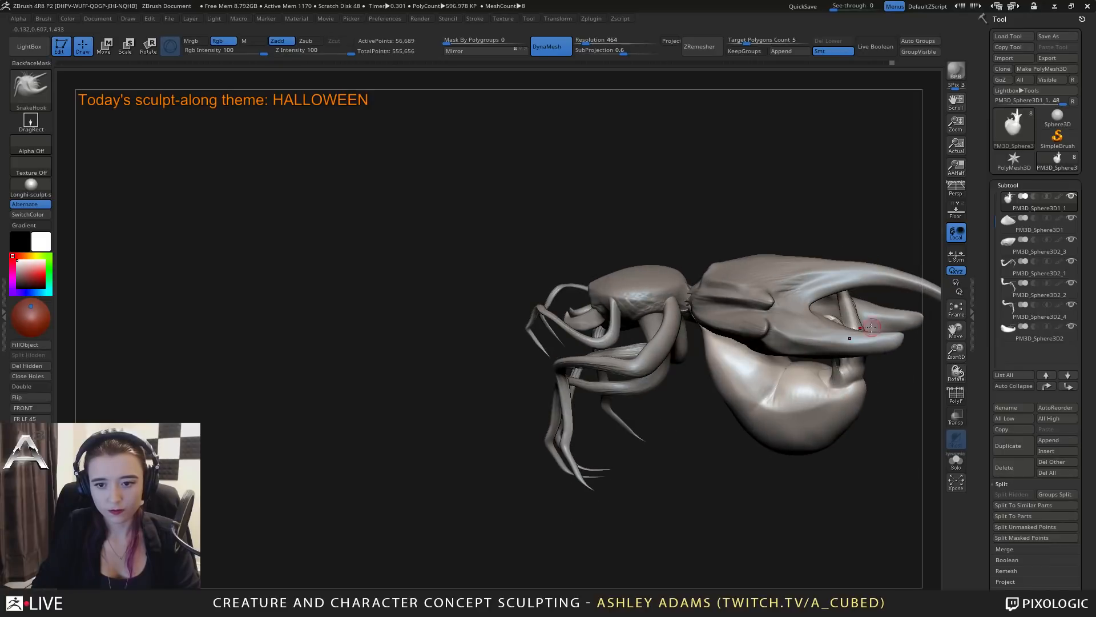
mouse_move(907, 278)
right_down()
mouse_move(860, 317)
mouse_move(762, 315)
right_up()
key(space)
key(space)
drag(762, 313, 778, 313)
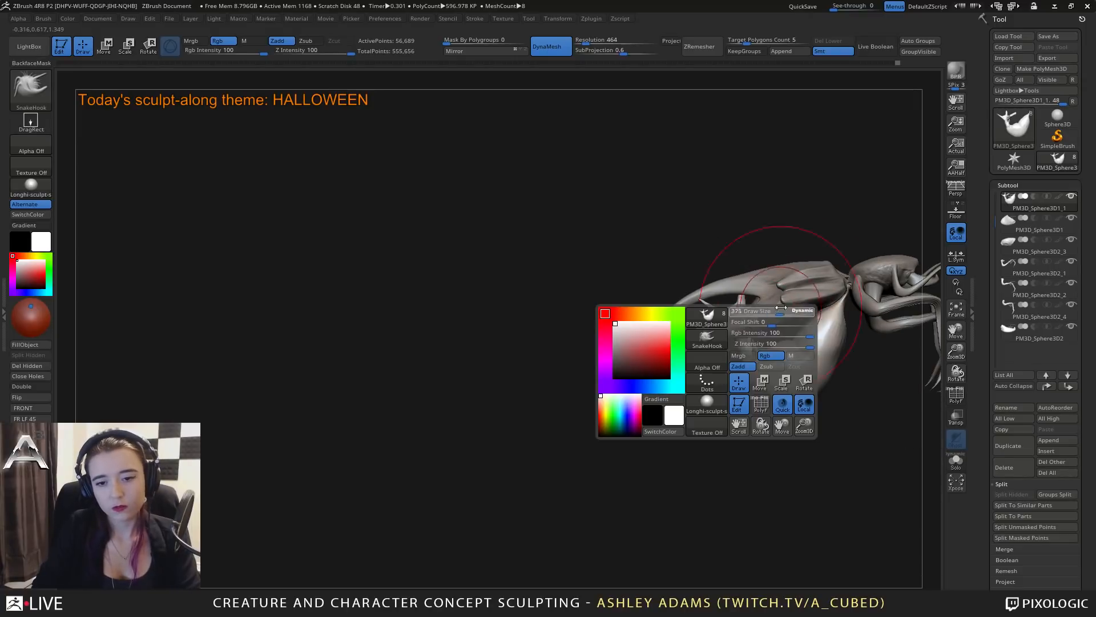
right_drag(739, 315, 725, 315)
key(space)
drag(725, 315, 748, 315)
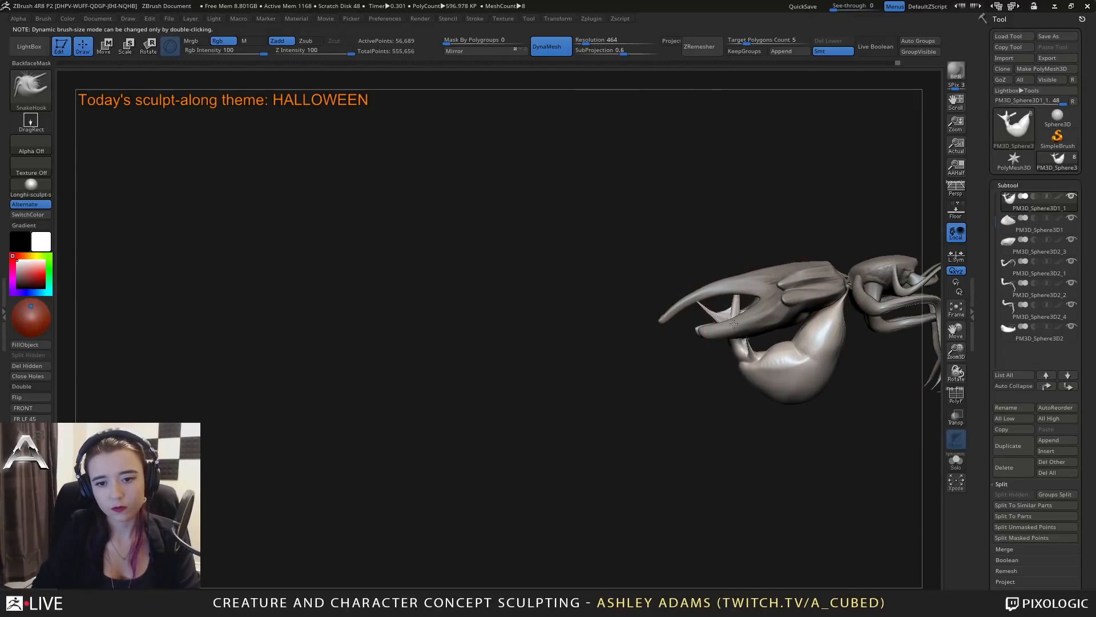
right_drag(748, 322, 720, 317)
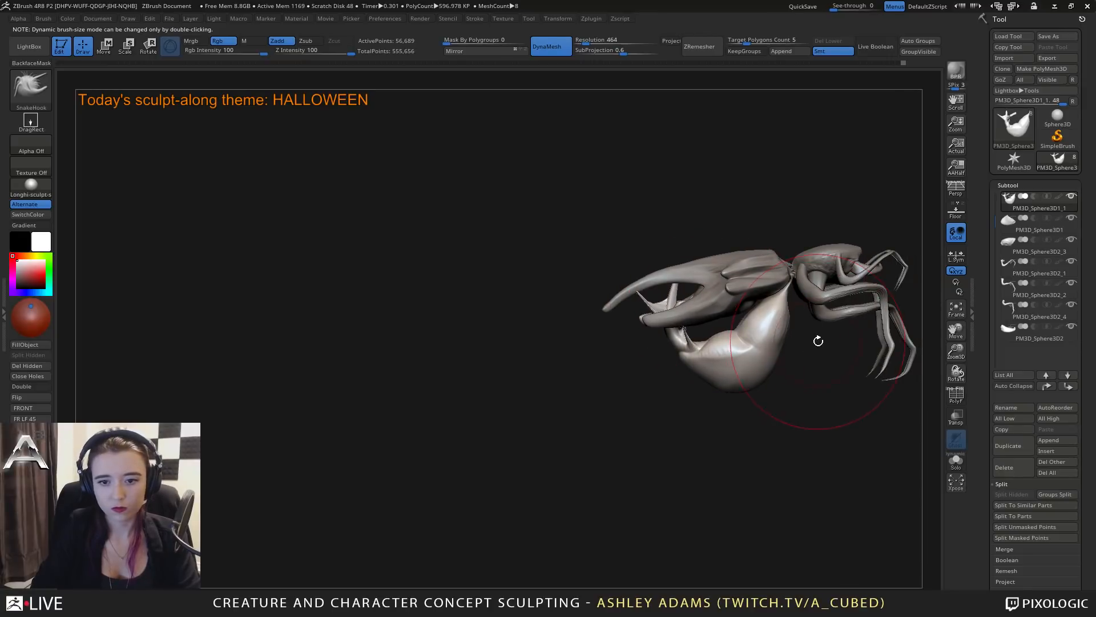
alt+right_drag(818, 341, 723, 338)
Refine the belly's rear spikes with the SnakeHook brush and remesh the belly with DynaMesh.
alt+click(644, 271)
key(space)
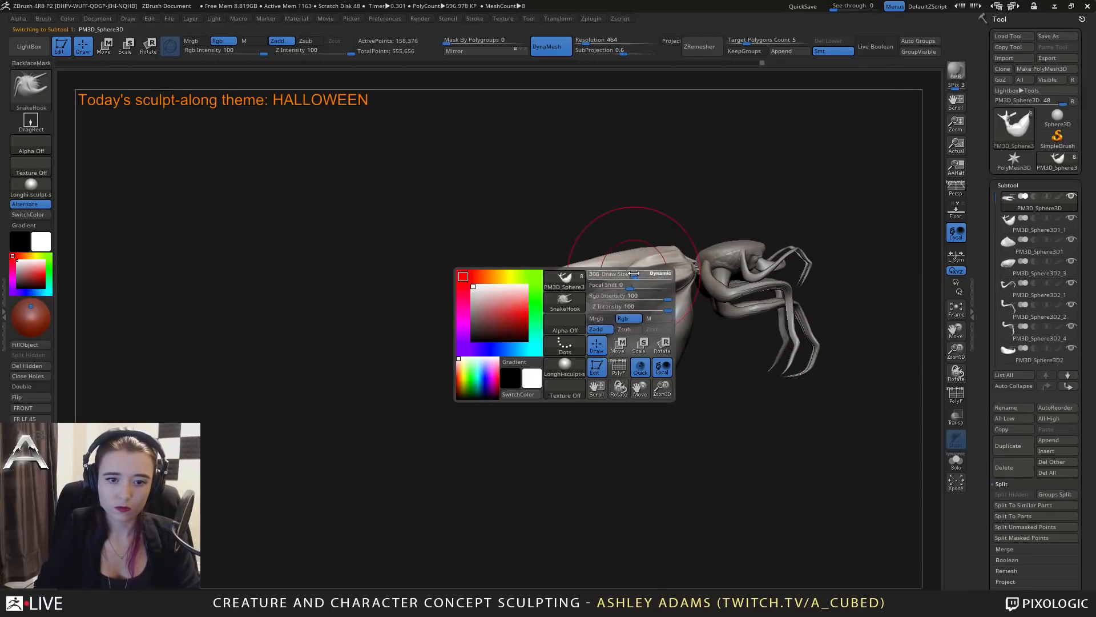
mouse_move(601, 384)
right_down()
mouse_move(649, 370)
mouse_move(631, 400)
mouse_move(604, 297)
mouse_move(612, 344)
mouse_move(641, 293)
mouse_move(616, 283)
right_up()
key(space)
alt+click(616, 344)
key(space)
drag(614, 282, 601, 284)
mouse_move(610, 347)
mouse_down()
mouse_move(610, 295)
mouse_move(581, 292)
mouse_move(593, 345)
mouse_up()
mouse_move(594, 345)
right_down()
mouse_move(662, 340)
mouse_move(755, 280)
right_up()
ctrl+right_drag(754, 350, 756, 311)
ctrl+drag(783, 372, 793, 383)
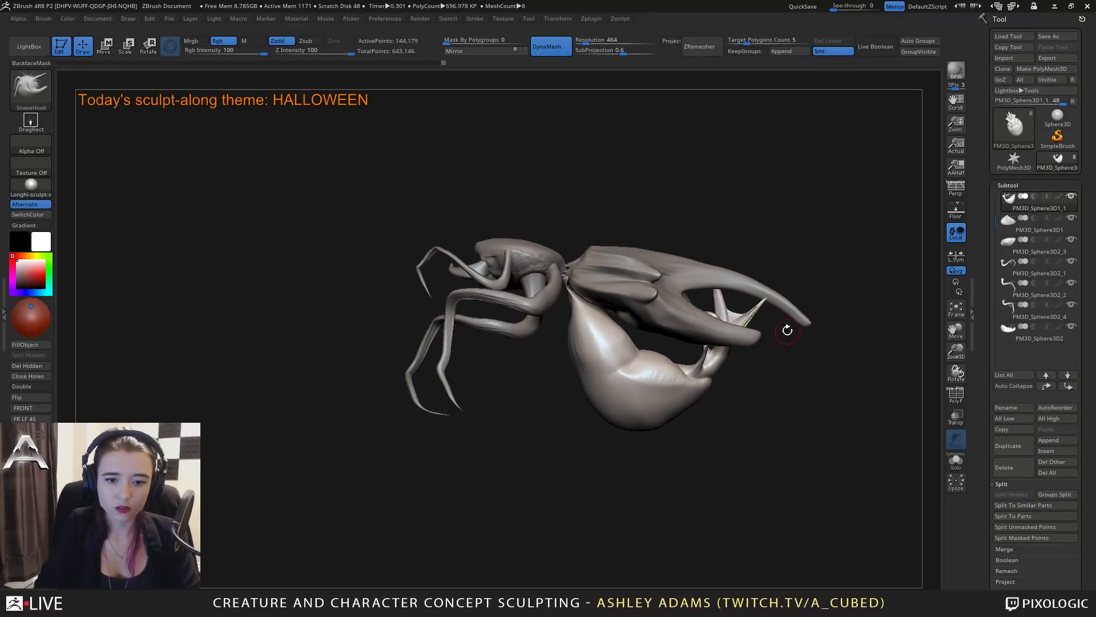
right_drag(788, 328, 765, 383)
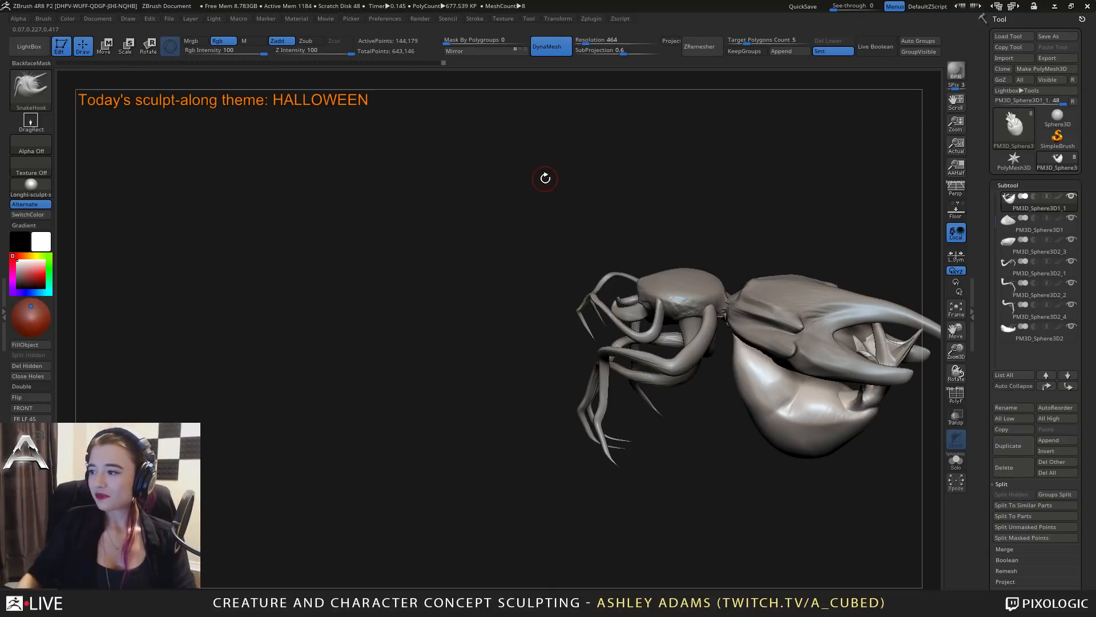
Select the head and carve creases along its side with the DamStandard brush.
right_drag(747, 300, 691, 295)
alt+click(692, 298)
key(b)
key(d)
key(s)
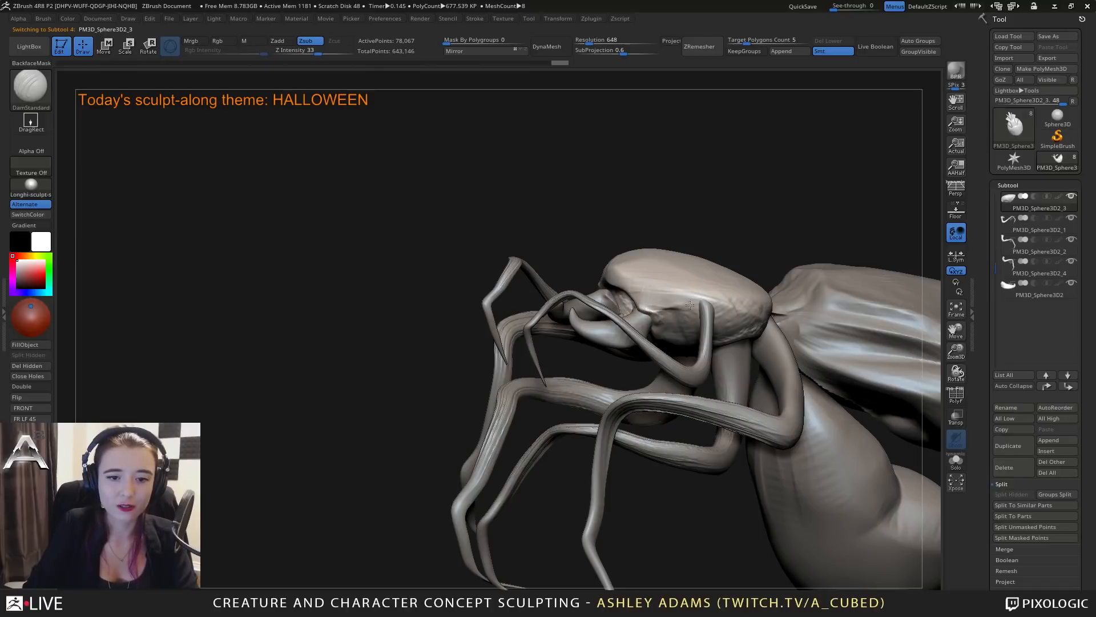
mouse_move(742, 317)
right_down()
mouse_move(754, 320)
mouse_move(716, 307)
mouse_move(690, 316)
mouse_move(750, 338)
mouse_move(771, 322)
mouse_move(663, 312)
mouse_move(650, 274)
mouse_move(667, 257)
mouse_move(632, 313)
mouse_move(671, 307)
mouse_move(657, 302)
right_up()
key(b)
key(c)
key(b)
Select the small mouth piece under the front of the head and adjust its shape with the SnakeHook brush.
key(b)
key(d)
key(s)
alt+click(639, 314)
key(b)
key(s)
key(h)
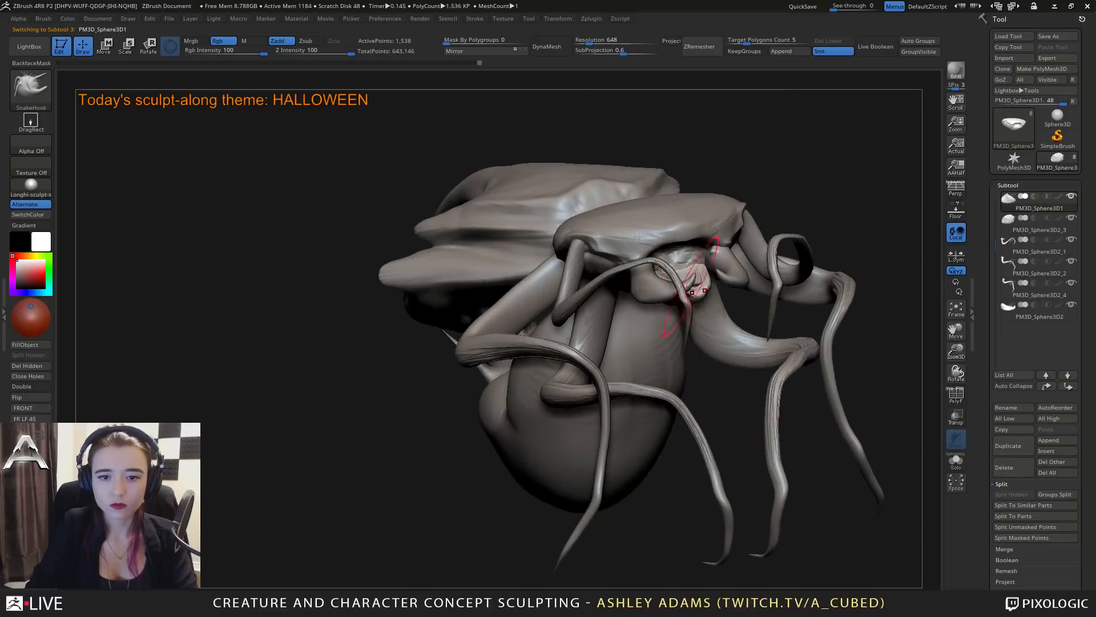
right_click(692, 284)
alt+click(683, 250)
mouse_move(682, 250)
right_down()
mouse_move(687, 263)
mouse_move(697, 247)
mouse_move(653, 243)
mouse_move(668, 247)
mouse_move(674, 222)
mouse_move(674, 268)
mouse_move(658, 275)
right_up()
alt+click(674, 267)
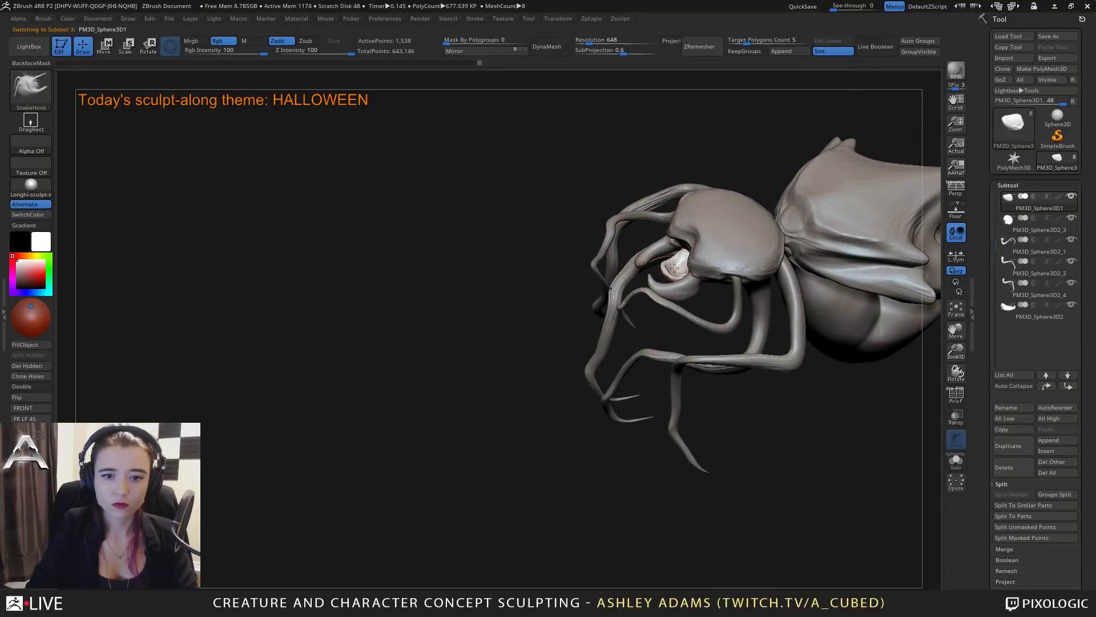
right_drag(670, 263, 683, 292)
right_drag(596, 229, 685, 276)
Duplicate a leg pair, center the gizmo on the copy, and shift it back toward the belly.
alt+click(664, 279)
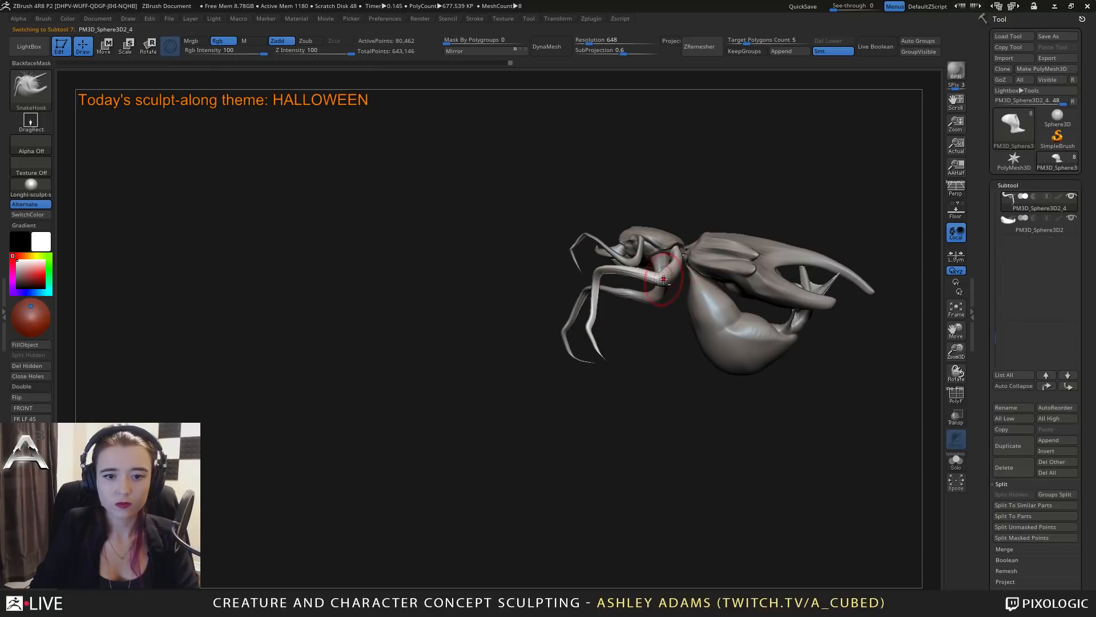
click(1011, 447)
key(w)
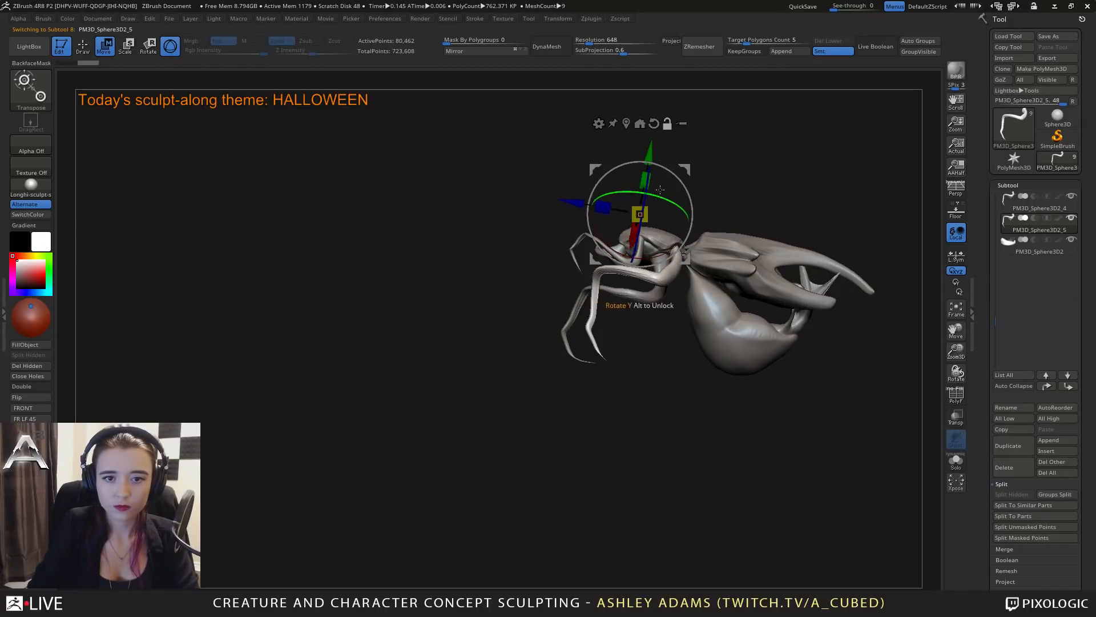
click(627, 124)
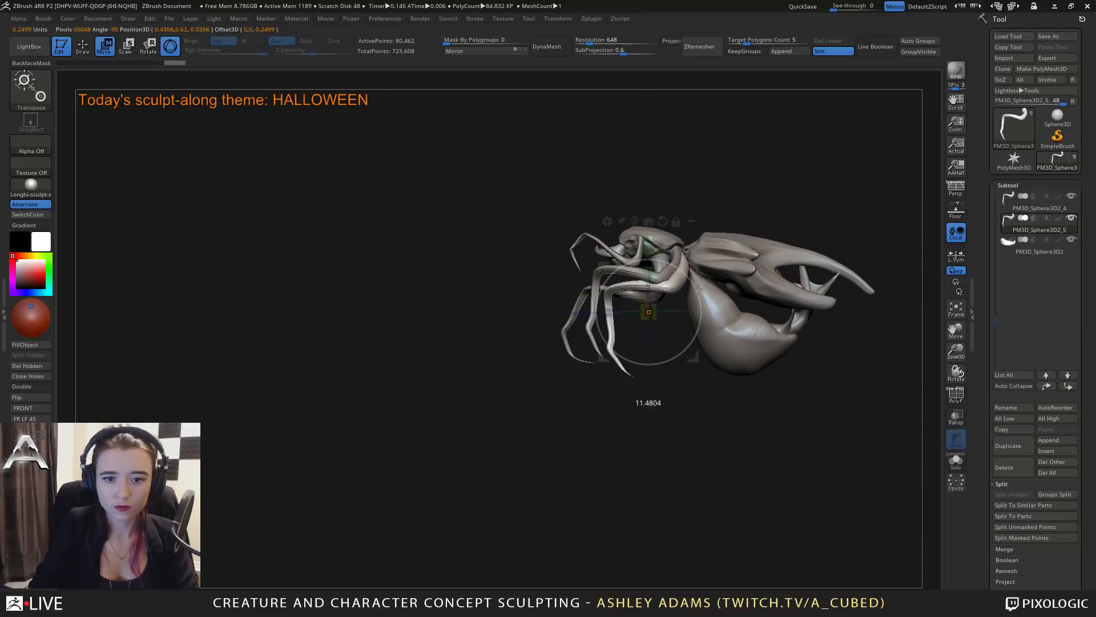
drag(698, 277, 739, 277)
Reshape the duplicated leg with SnakeHook into a hind leg that bends down beside the belly.
key(q)
right_click(650, 358)
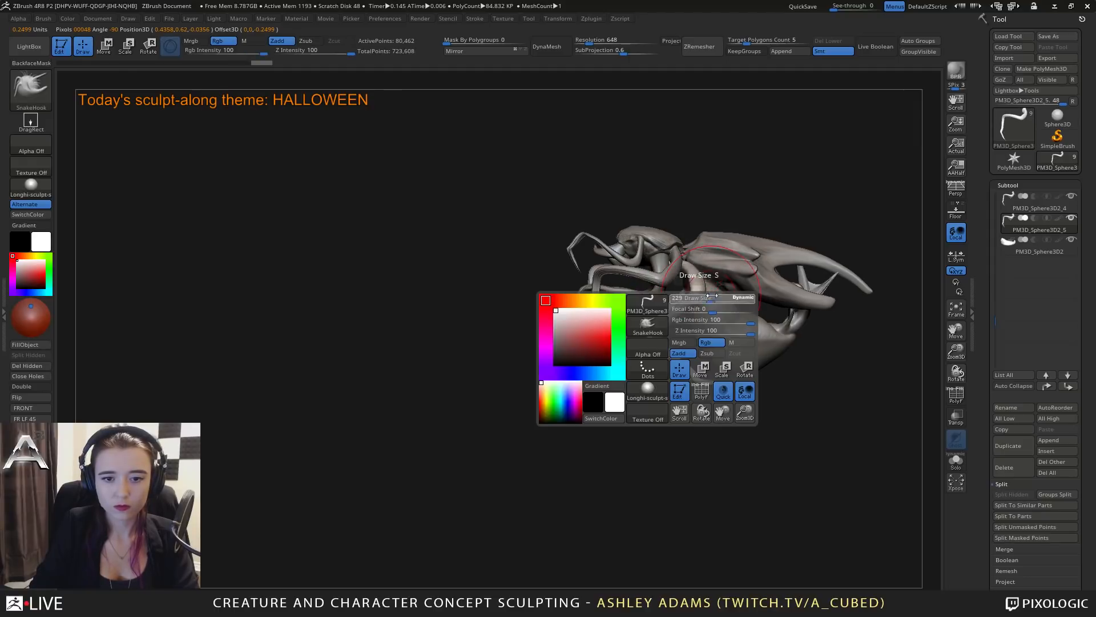
mouse_move(693, 222)
right_down()
mouse_move(757, 268)
mouse_move(710, 230)
mouse_move(734, 246)
mouse_move(698, 286)
mouse_move(758, 355)
right_up()
right_click(638, 348)
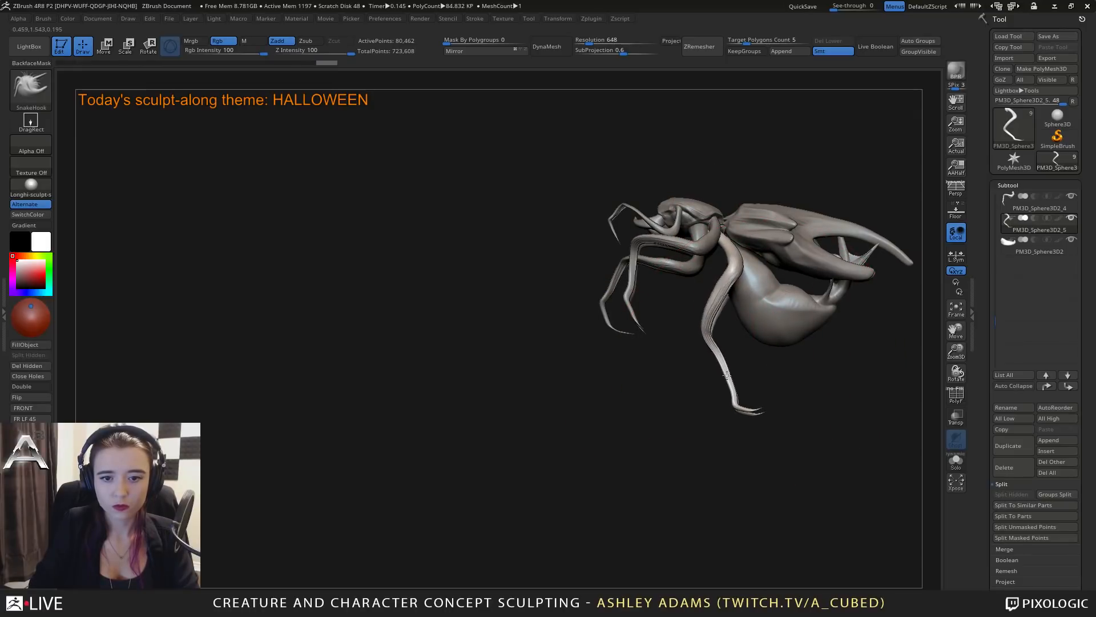
key(space)
drag(722, 373, 710, 379)
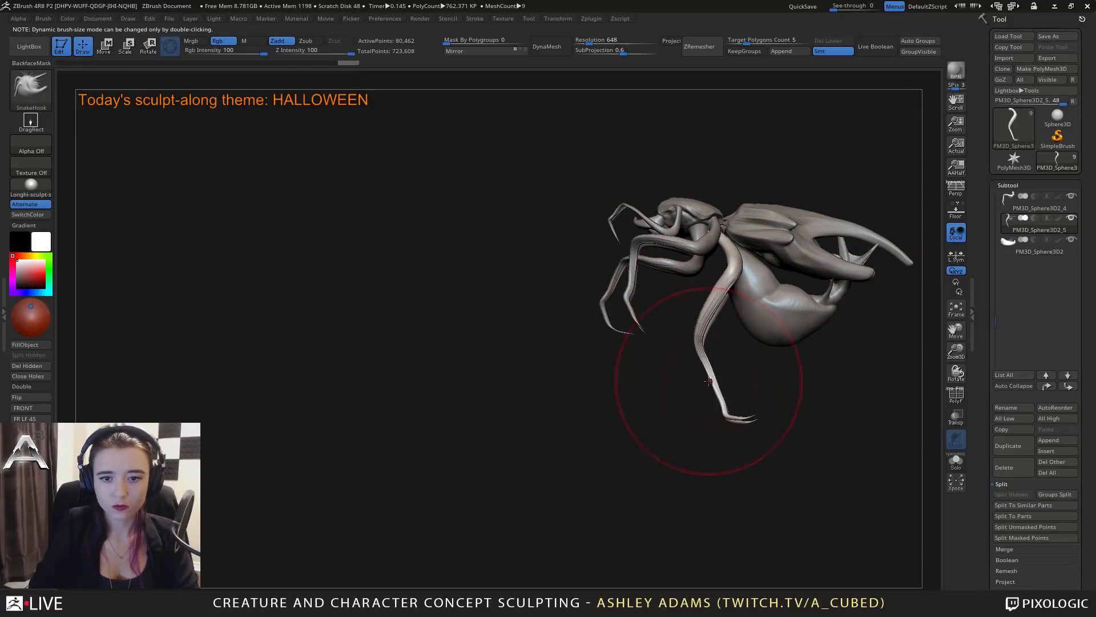
mouse_move(706, 385)
right_down()
mouse_move(680, 343)
mouse_move(751, 345)
mouse_move(693, 404)
mouse_move(742, 407)
mouse_move(653, 345)
mouse_move(681, 344)
right_up()
Refine the hind leg's curve and lower segment from other angles with the SnakeHook brush.
mouse_move(606, 273)
right_down()
mouse_move(645, 348)
mouse_move(655, 316)
mouse_move(651, 394)
right_up()
alt+click(656, 314)
key(space)
drag(645, 280, 640, 280)
mouse_move(651, 297)
right_down()
mouse_move(676, 354)
mouse_move(700, 349)
right_up()
key(space)
drag(700, 348, 694, 348)
alt+right_drag(694, 348, 719, 389)
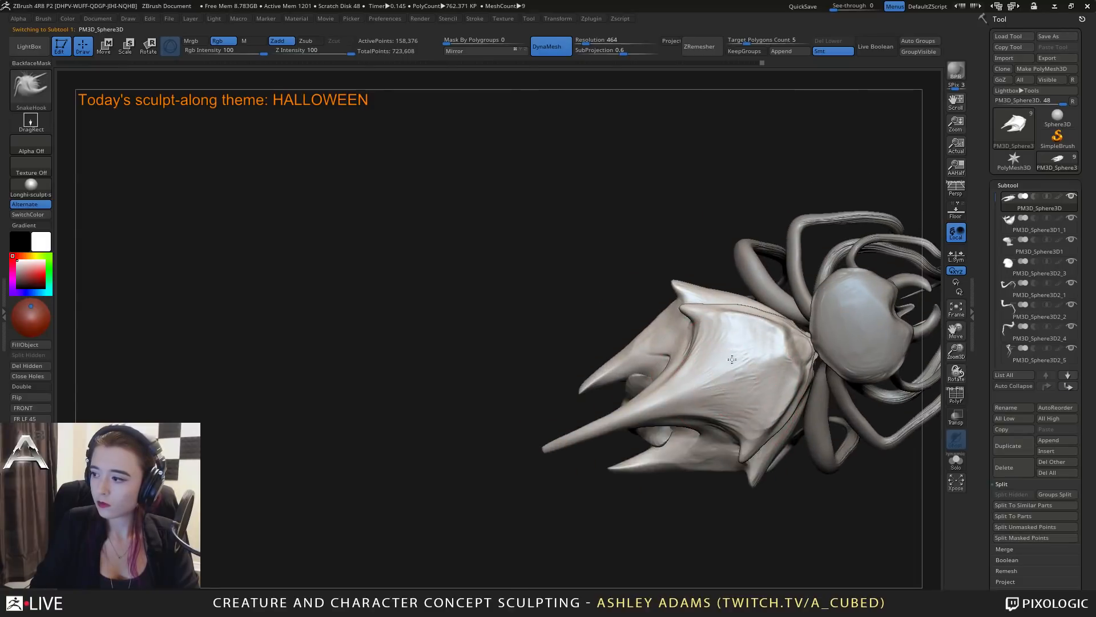
Paint a mask over the shell's long upper prong with the MaskPen brush.
mouse_move(674, 320)
right_down()
mouse_move(630, 269)
mouse_move(557, 297)
right_up()
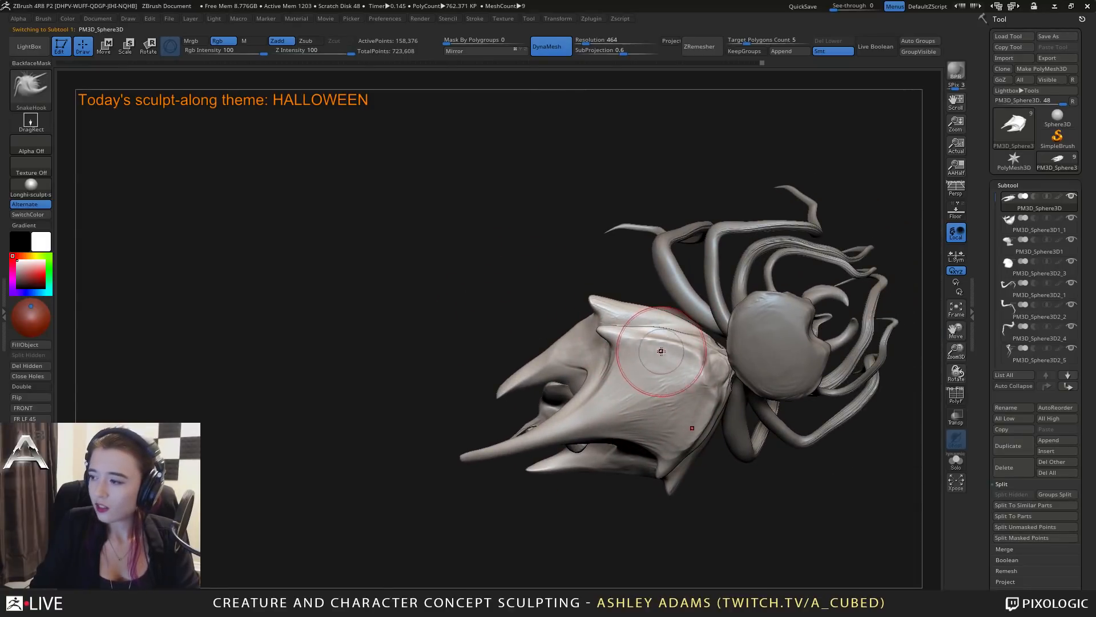
mouse_move(600, 361)
right_down()
mouse_move(623, 396)
mouse_move(616, 464)
right_up()
key(ctrl)
key(space)
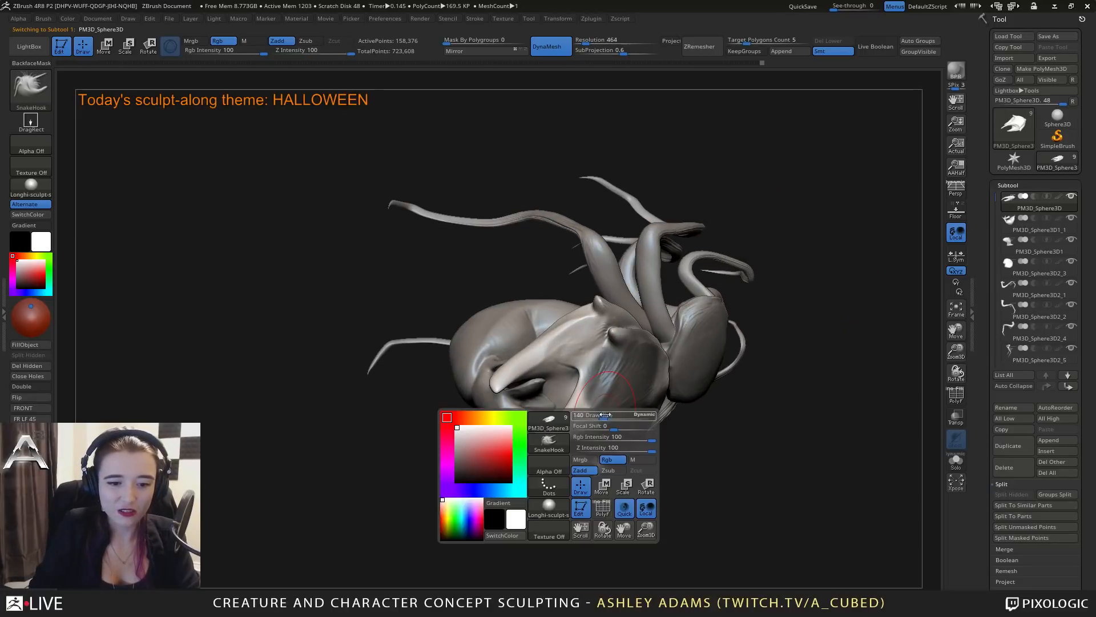
drag(616, 465, 612, 464)
mouse_move(586, 447)
right_down()
mouse_move(540, 472)
mouse_move(465, 482)
right_up()
key(ctrl)
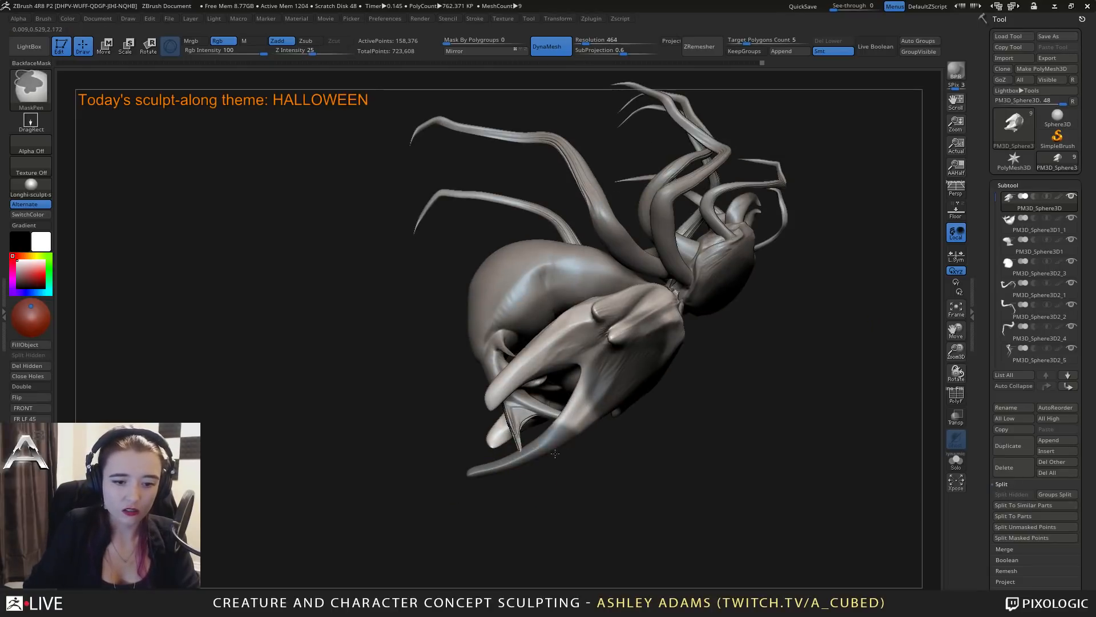
mouse_move(620, 364)
right_down()
mouse_move(566, 313)
mouse_move(639, 252)
mouse_move(605, 407)
mouse_move(594, 360)
mouse_move(609, 342)
mouse_move(917, 420)
right_up()
Isolate the shell and extend the mask over its entire top plate with the MaskLasso brush.
click(956, 464)
mouse_move(650, 342)
right_down()
mouse_move(653, 332)
mouse_move(656, 371)
right_up()
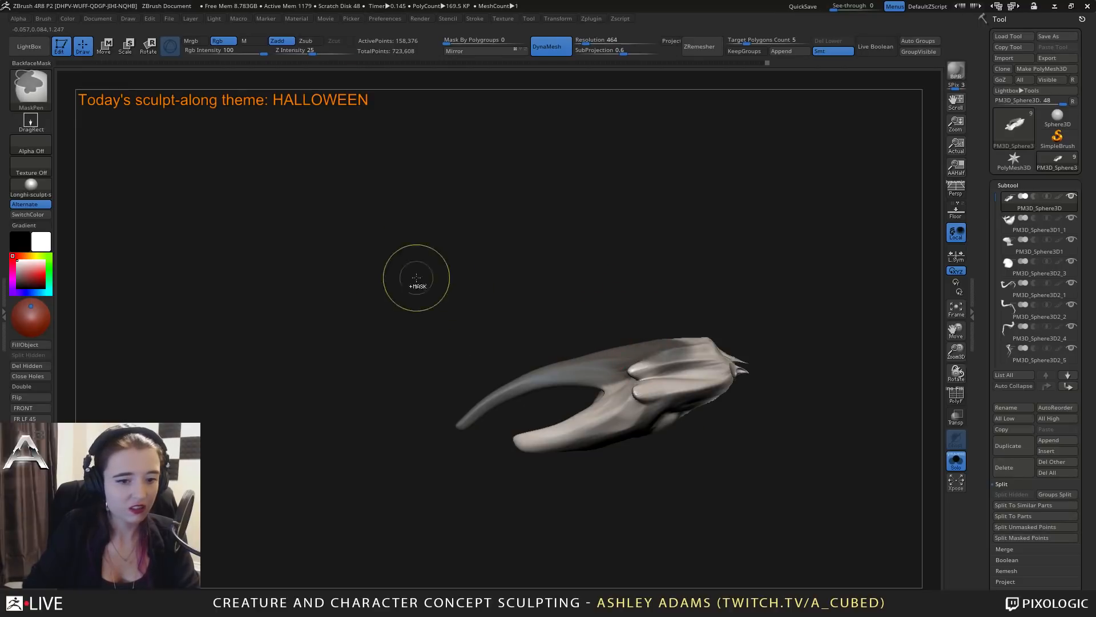
ctrl+click(31, 85)
click(220, 147)
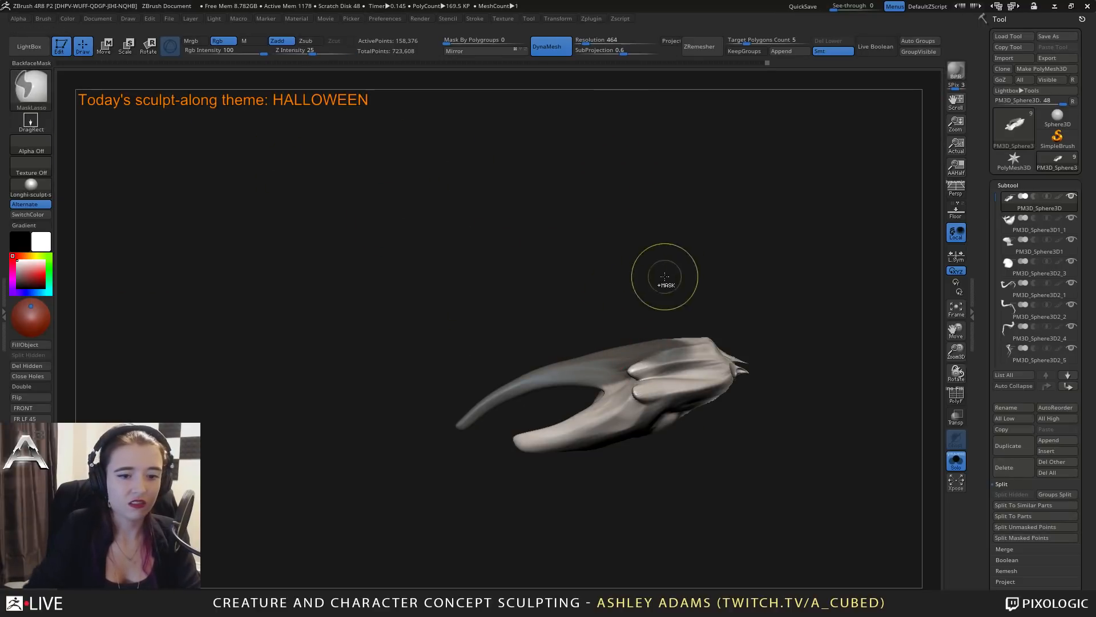
mouse_move(654, 265)
ctrl+mouse_down()
mouse_move(491, 451)
mouse_move(596, 392)
mouse_move(765, 368)
mouse_move(657, 250)
ctrl+mouse_up()
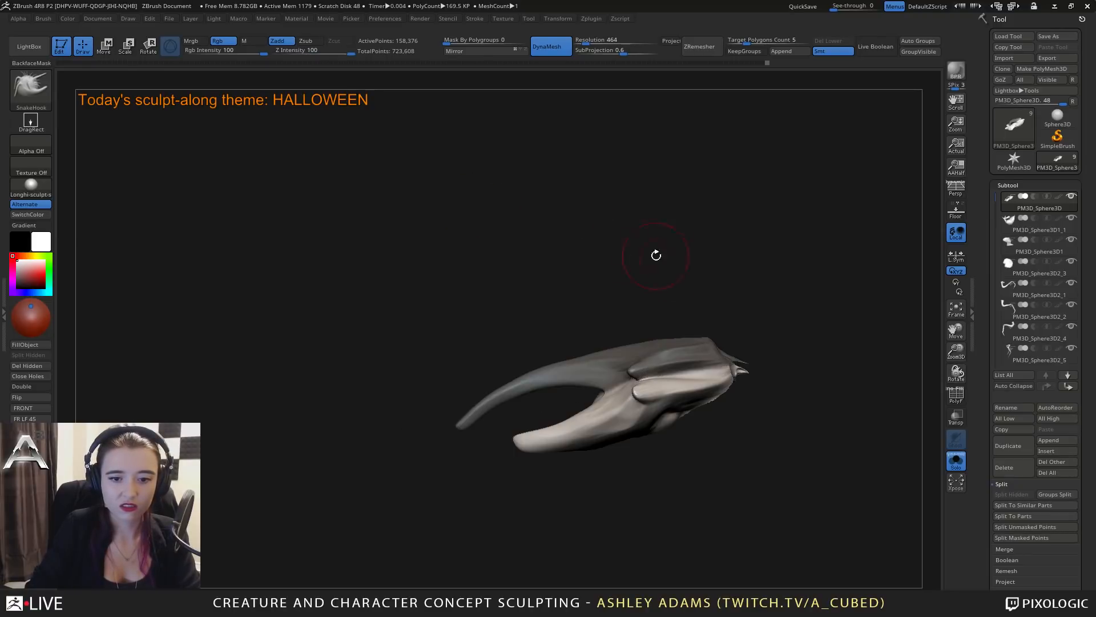
mouse_move(656, 249)
right_down()
mouse_move(739, 301)
mouse_move(707, 337)
right_up()
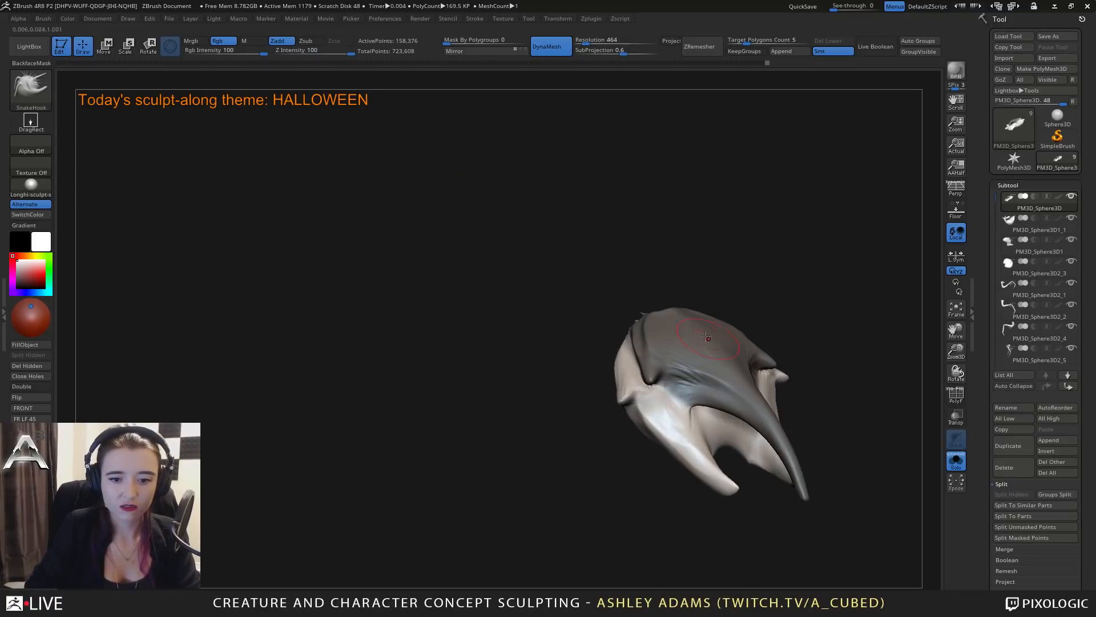
Split the masked top plate off the shell, show the whole creature again, and close the holes on both shell pieces.
click(1029, 538)
click(956, 461)
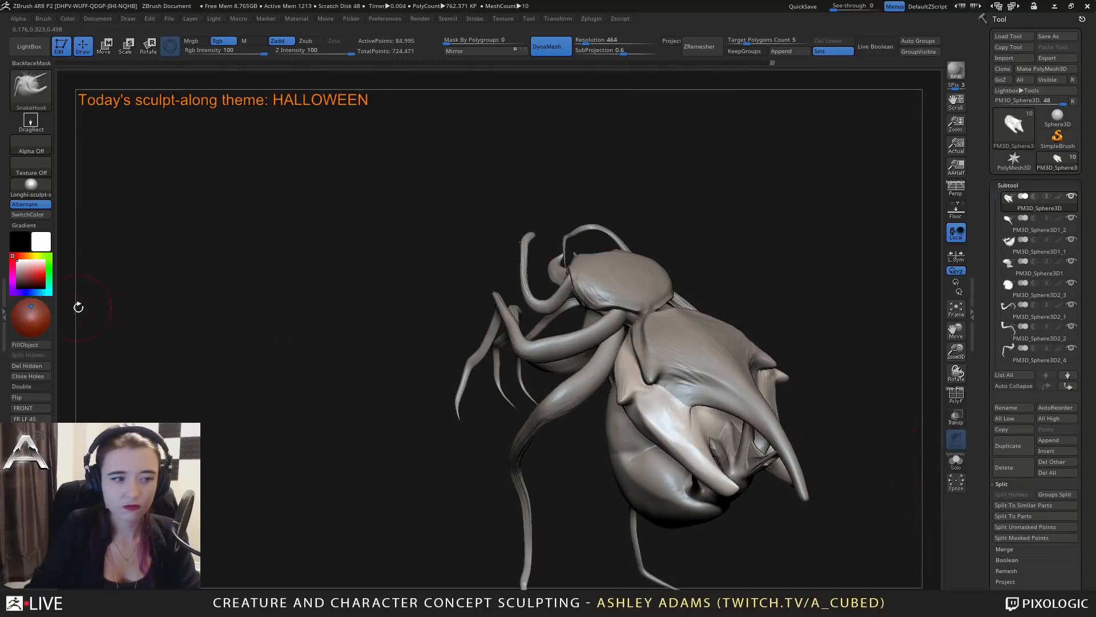
click(37, 377)
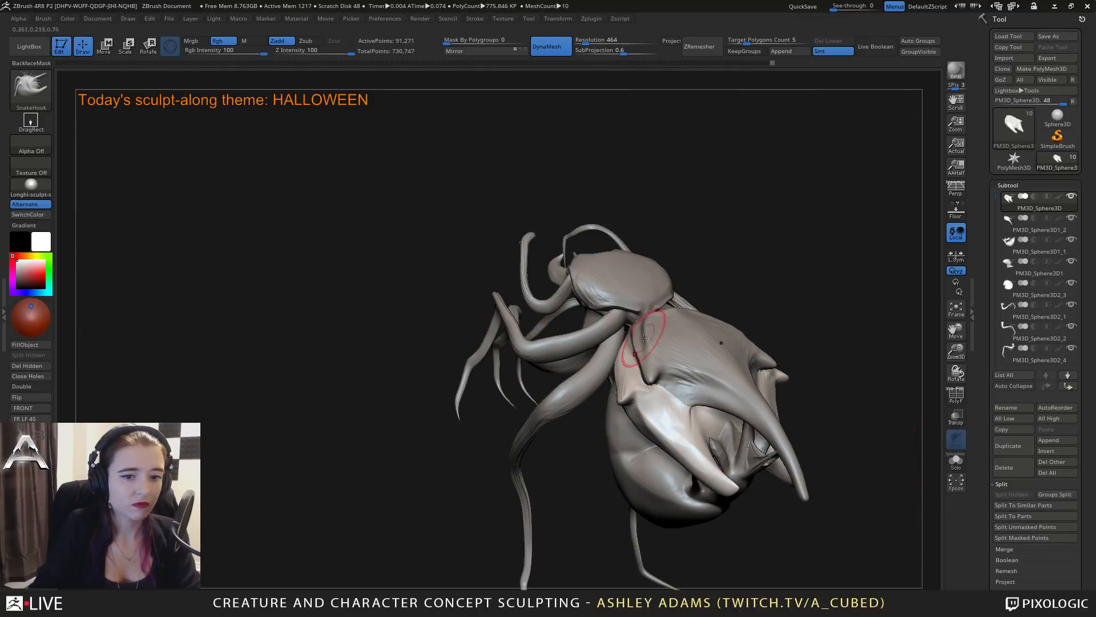
alt+click(692, 359)
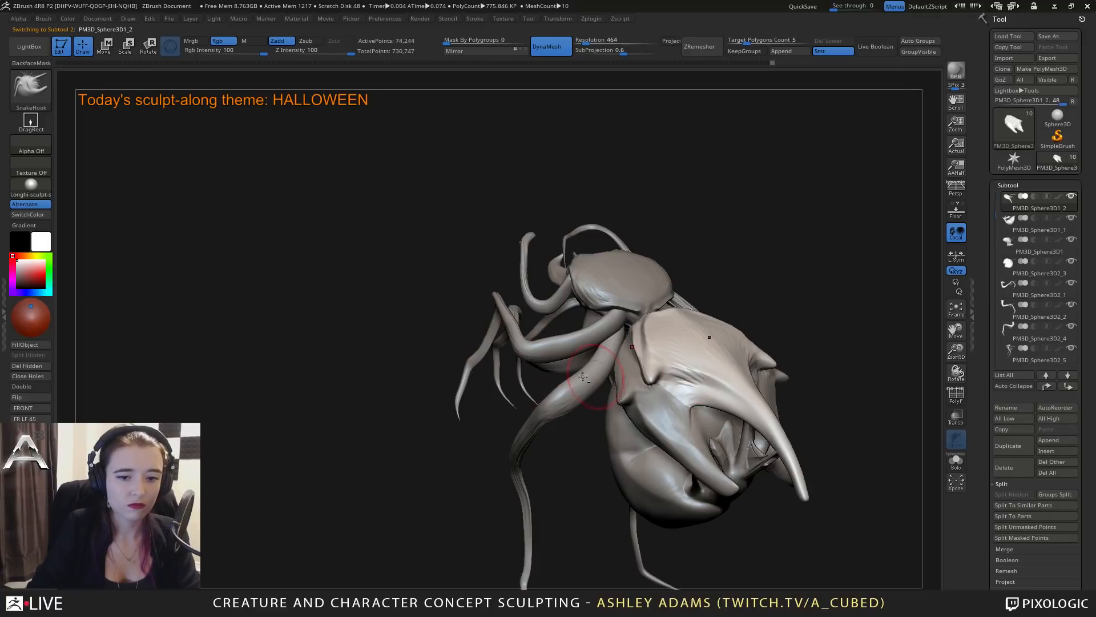
click(32, 379)
Reshape the side edges of the separated top plate with the SnakeHook brush.
right_drag(693, 334, 674, 386)
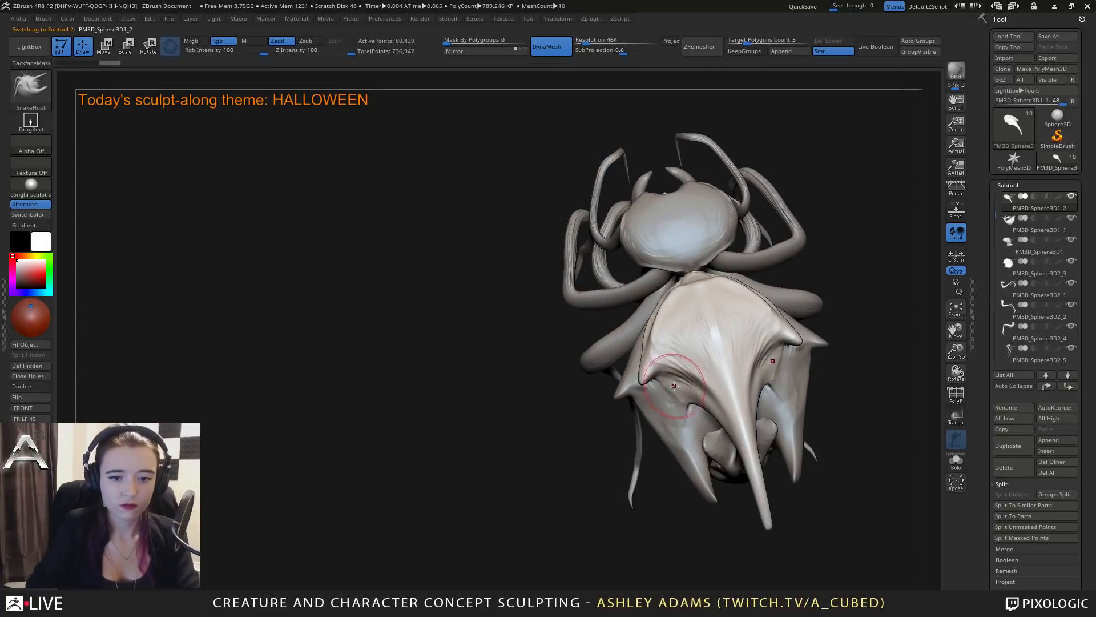
key(space)
mouse_move(674, 385)
mouse_down()
mouse_move(685, 383)
mouse_move(669, 387)
mouse_move(682, 406)
mouse_move(687, 357)
mouse_up()
mouse_move(686, 354)
right_down()
mouse_move(691, 387)
mouse_move(663, 312)
right_up()
key(space)
click(669, 347)
Pull the lower shell's sides outward with SnakeHook and draw out an extra backward-curving prong on each side.
alt+click(663, 394)
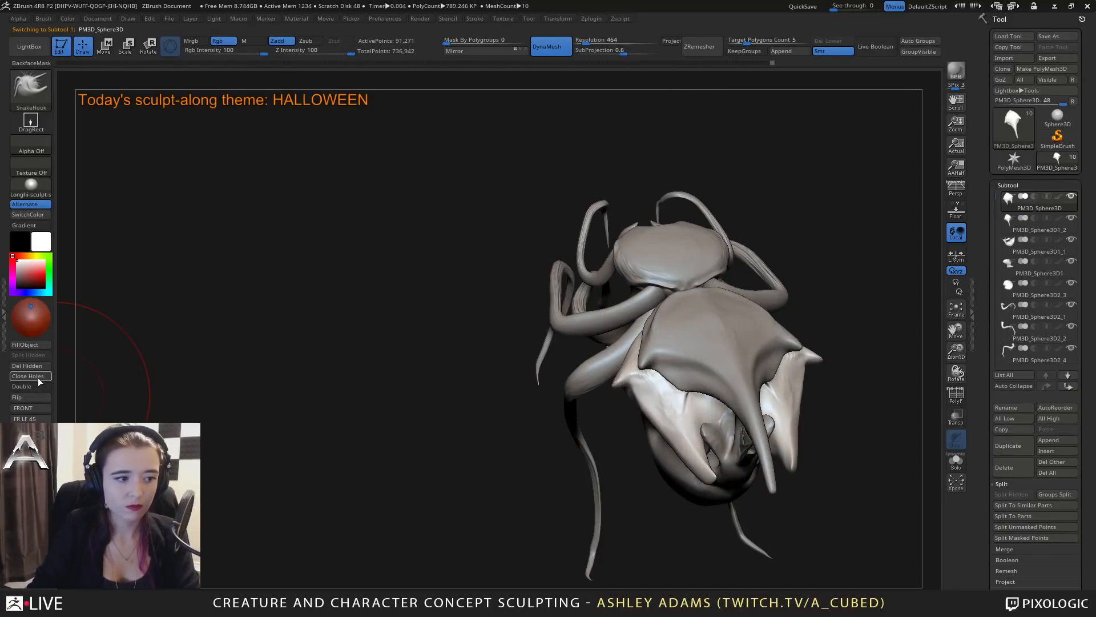
key(space)
mouse_move(625, 465)
right_down()
mouse_move(680, 449)
mouse_move(678, 430)
right_up()
mouse_move(662, 326)
mouse_down()
mouse_move(621, 334)
mouse_move(631, 349)
mouse_up()
key(space)
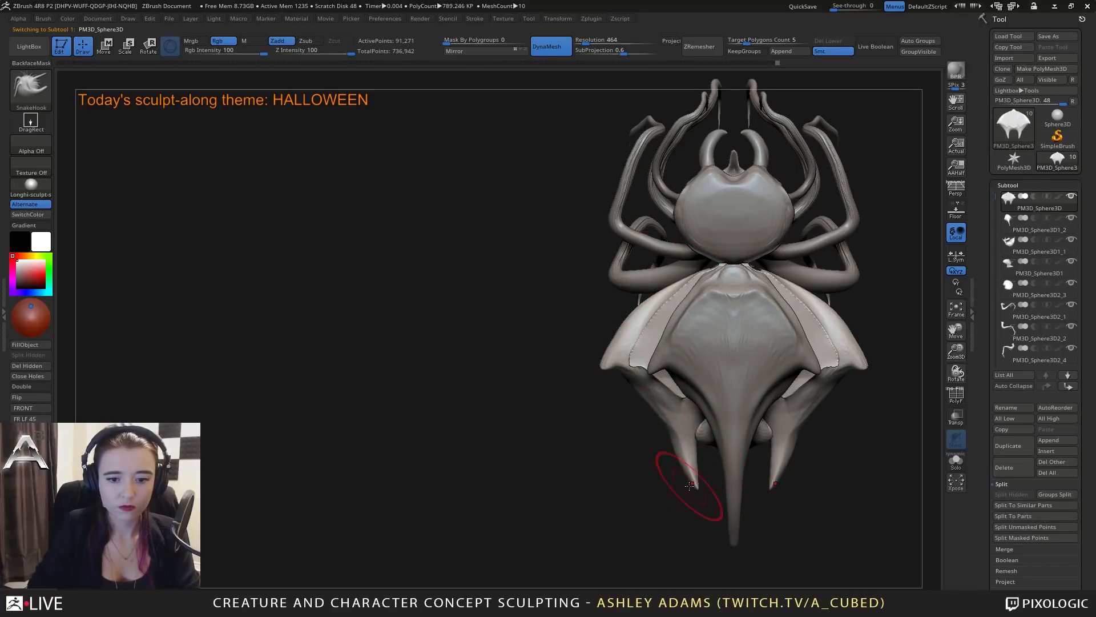
mouse_move(690, 485)
mouse_down()
mouse_move(688, 466)
mouse_move(697, 474)
mouse_up()
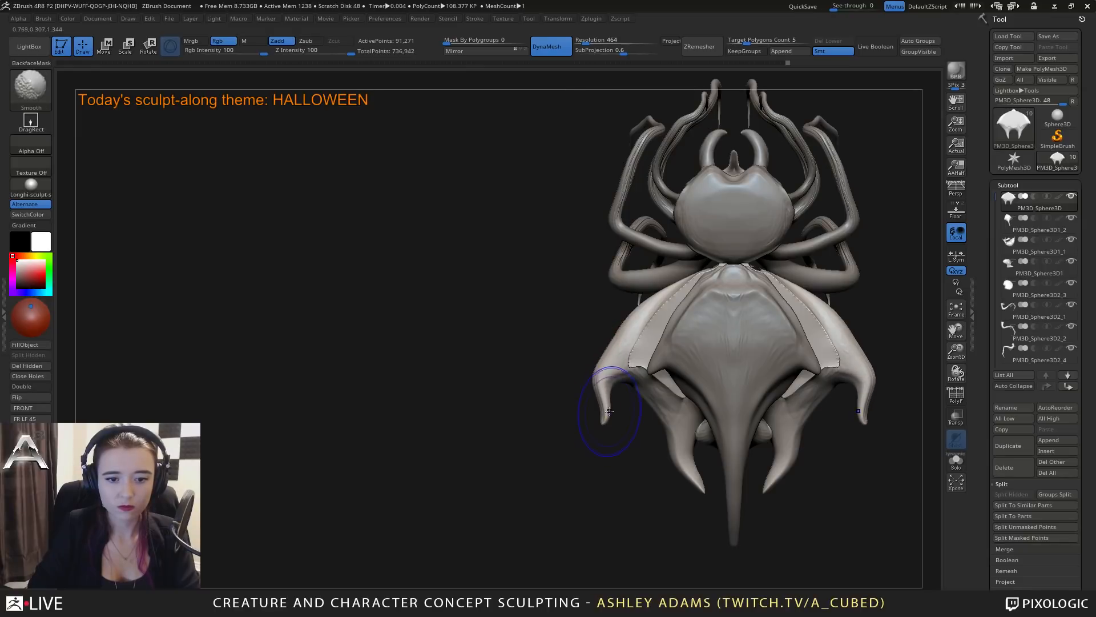
drag(596, 405, 604, 403)
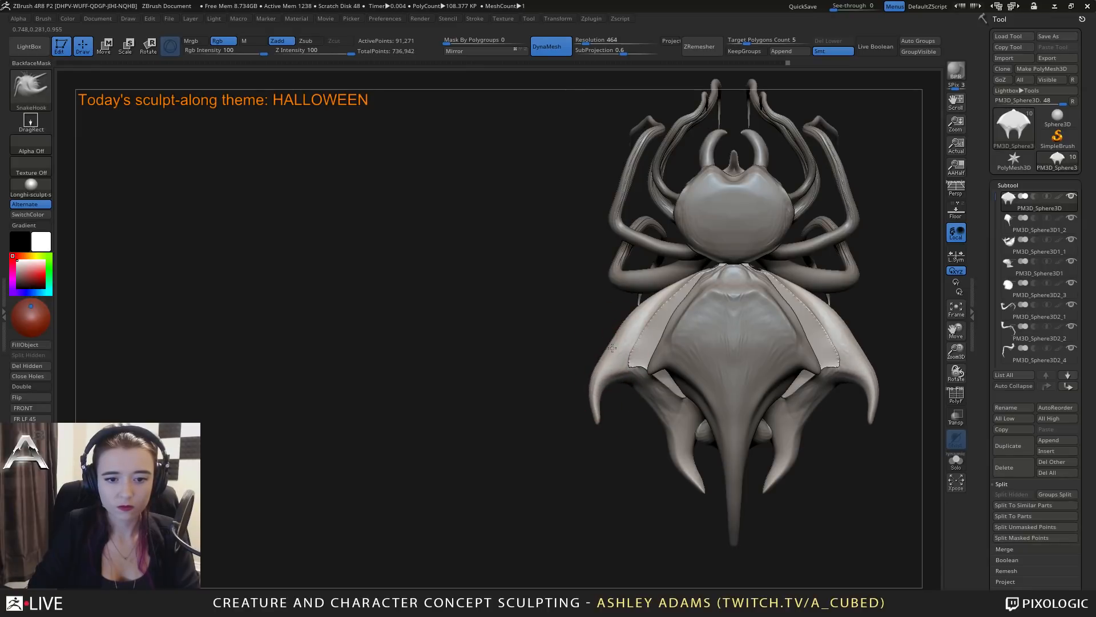
drag(612, 347, 608, 345)
Build up the inner side of the lower shell with ClayBuildup and smooth the surface.
mouse_move(626, 404)
ctrl+right_down()
mouse_move(627, 337)
mouse_move(607, 345)
mouse_move(635, 391)
mouse_move(730, 350)
mouse_move(736, 337)
mouse_move(704, 371)
ctrl+right_up()
right_click(645, 404)
right_drag(703, 371, 700, 314)
right_click(700, 315)
key(b)
key(c)
key(b)
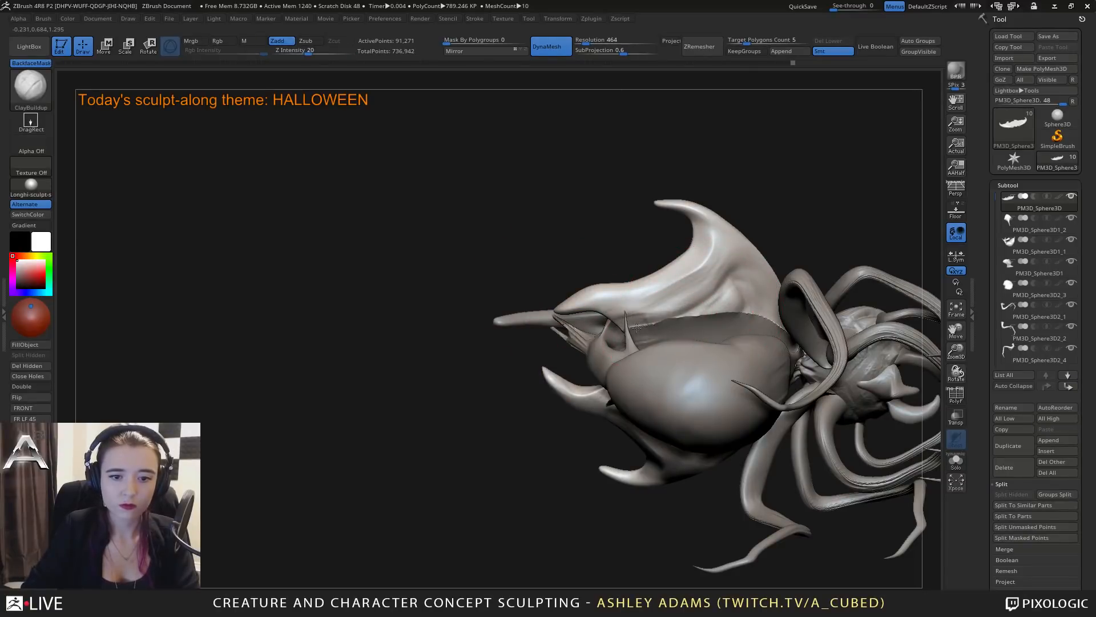
mouse_move(637, 327)
mouse_down()
mouse_move(766, 318)
mouse_move(682, 327)
mouse_up()
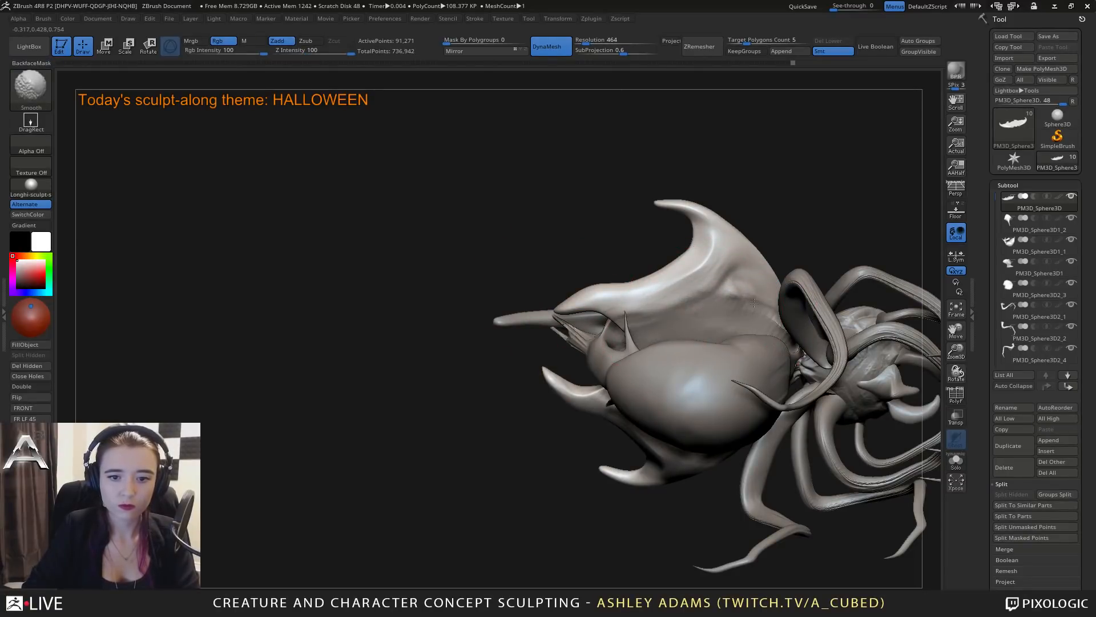
right_drag(754, 302, 714, 337)
Inflate the upper part of the belly beneath the shell with the Inflat brush.
alt+click(713, 315)
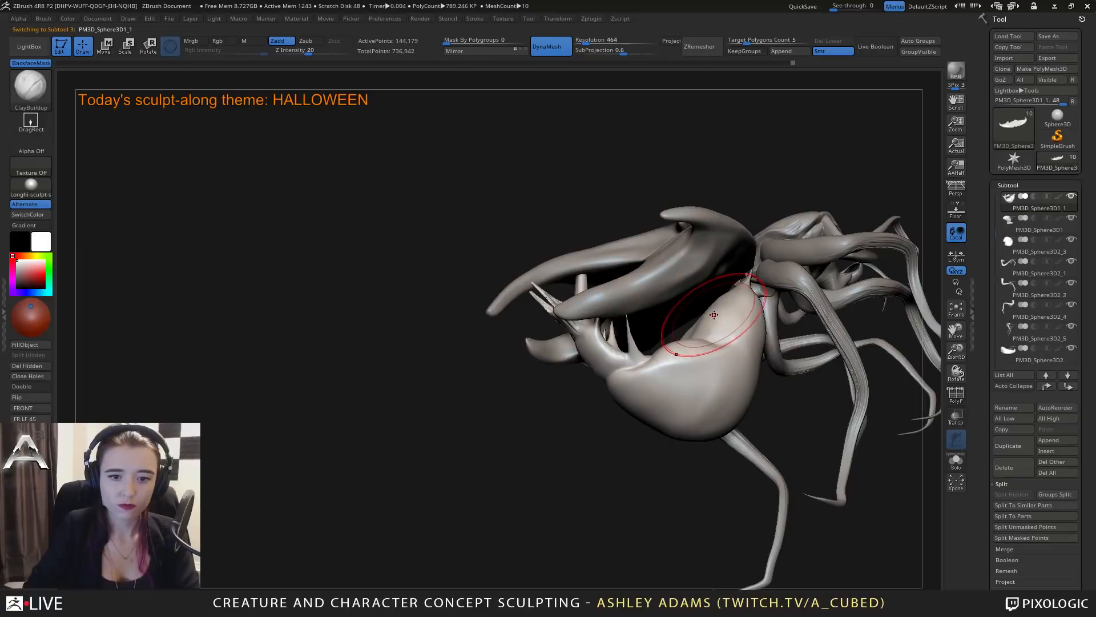
key(b)
key(i)
key(n)
mouse_move(715, 315)
right_down()
mouse_move(725, 303)
mouse_move(688, 337)
mouse_move(704, 323)
right_up()
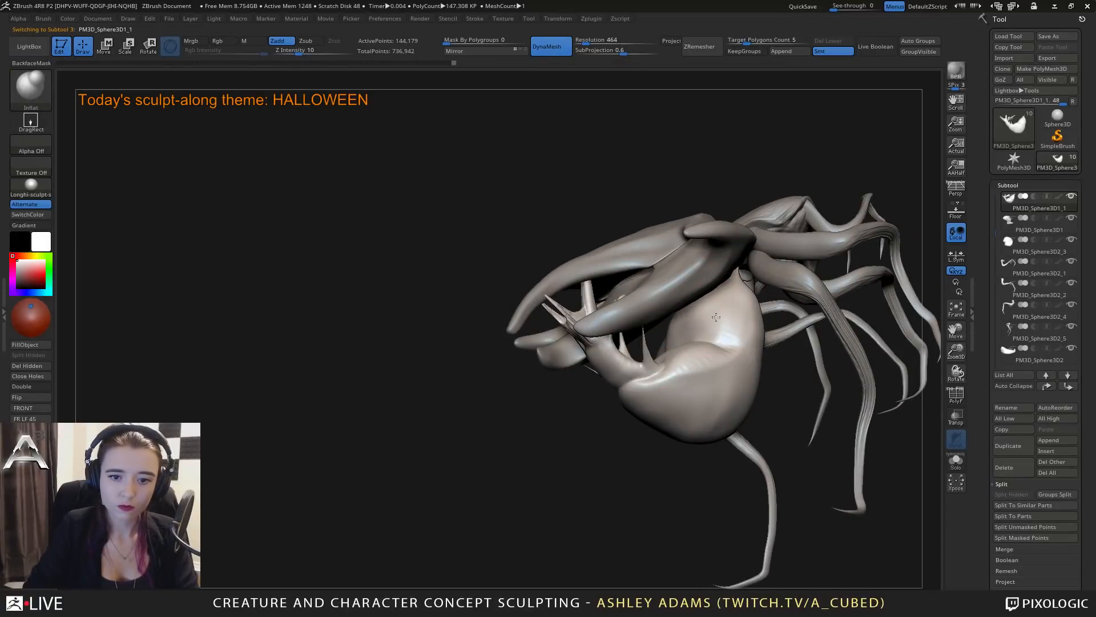
mouse_move(685, 324)
right_down()
mouse_move(678, 355)
mouse_move(659, 356)
right_up()
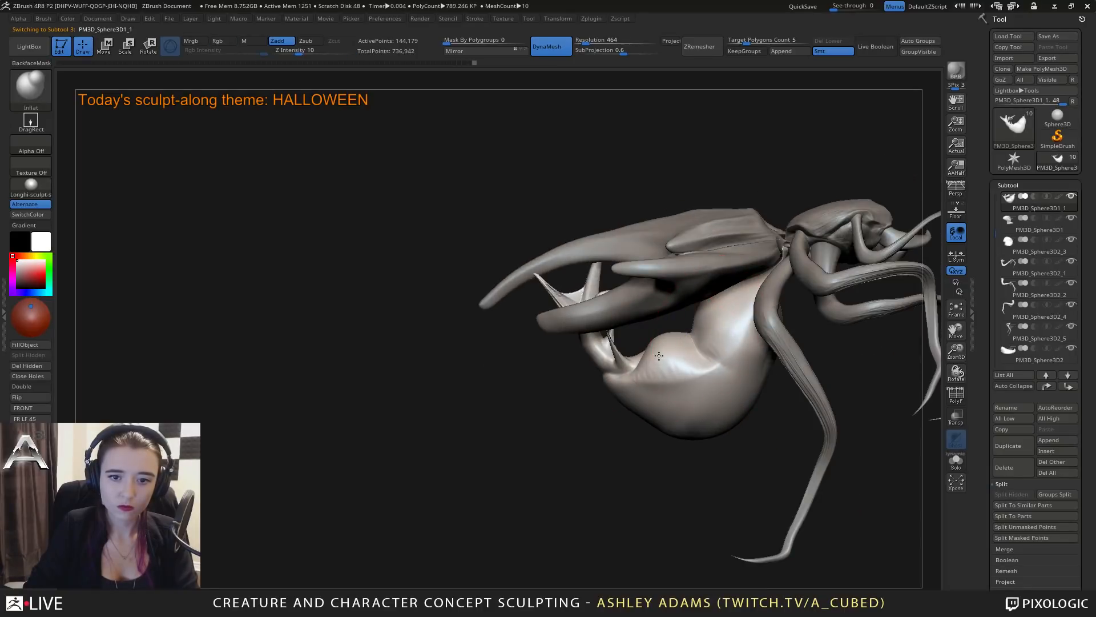
Reshape the lower shell and its prongs from the side with a large SnakeHook brush.
alt+click(701, 276)
key(b)
key(s)
key(h)
key(space)
click(619, 318)
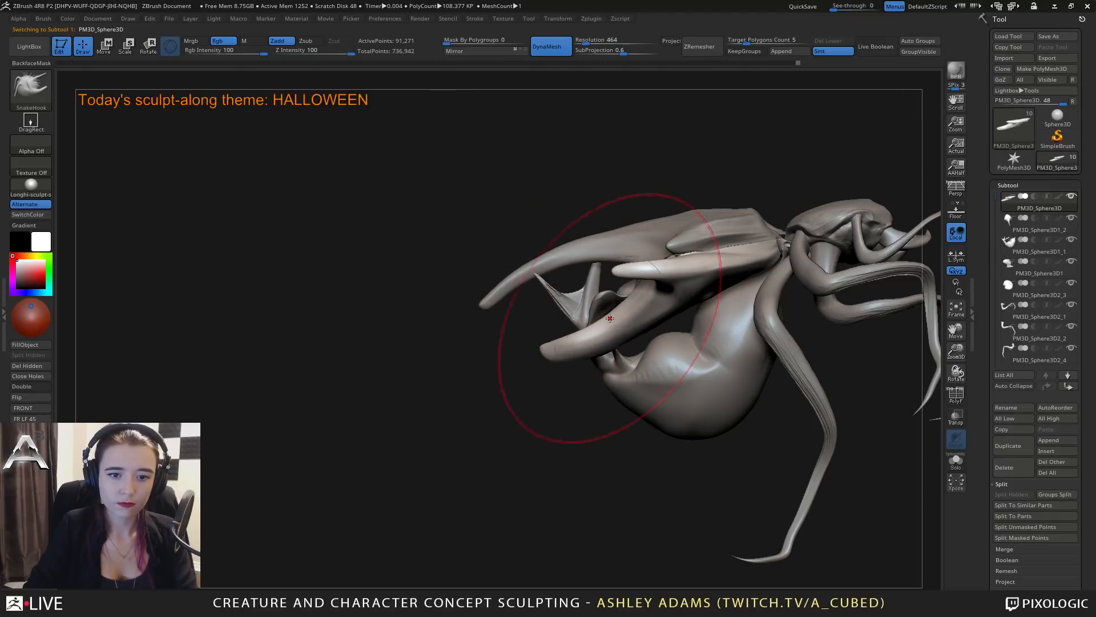
mouse_move(645, 321)
right_down()
mouse_move(660, 245)
mouse_move(668, 279)
mouse_move(588, 219)
mouse_move(591, 245)
mouse_move(699, 311)
right_up()
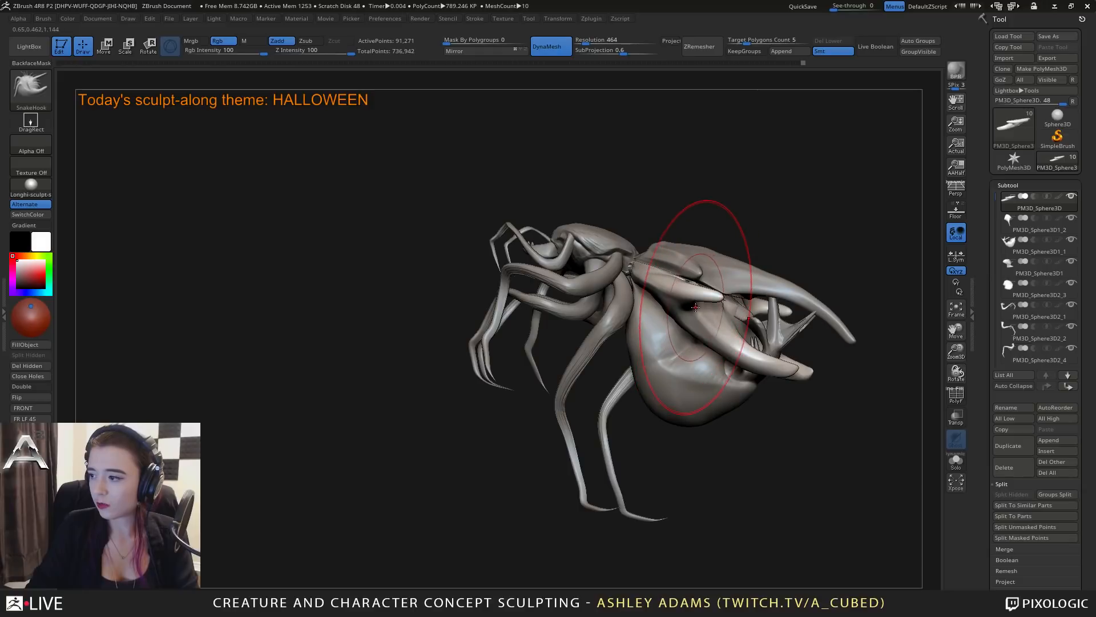
right_drag(613, 287, 589, 370)
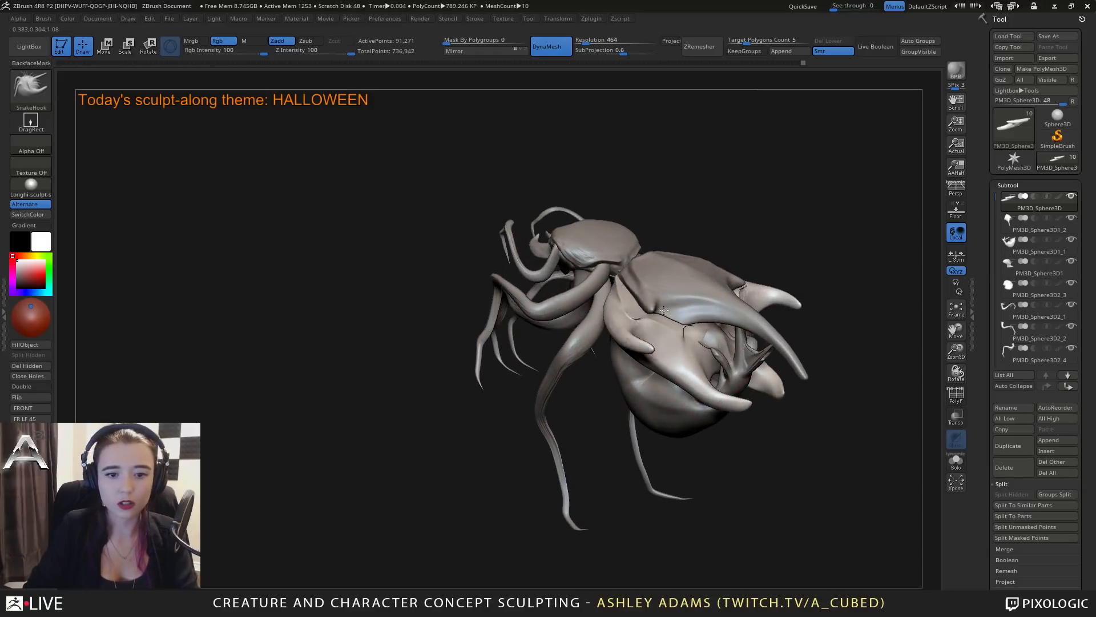
right_click(589, 370)
right_drag(645, 343, 588, 364)
right_click(589, 364)
Add volume to the lower shell beside the top plate with ClayBuildup and smooth it.
key(b)
key(c)
key(b)
right_drag(644, 319, 634, 314)
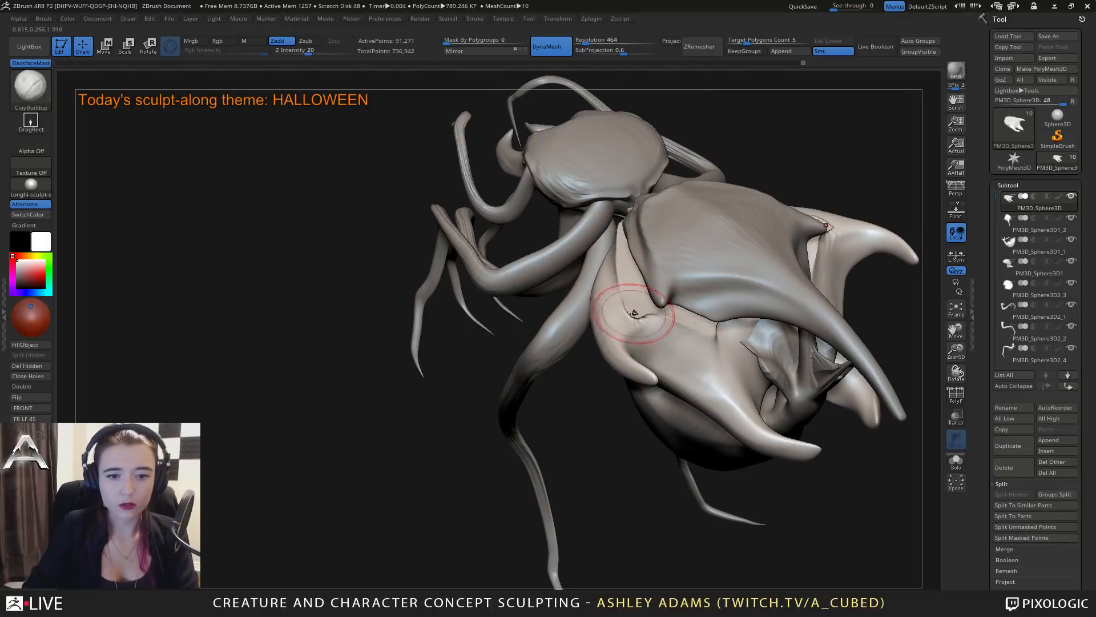
key(shift)
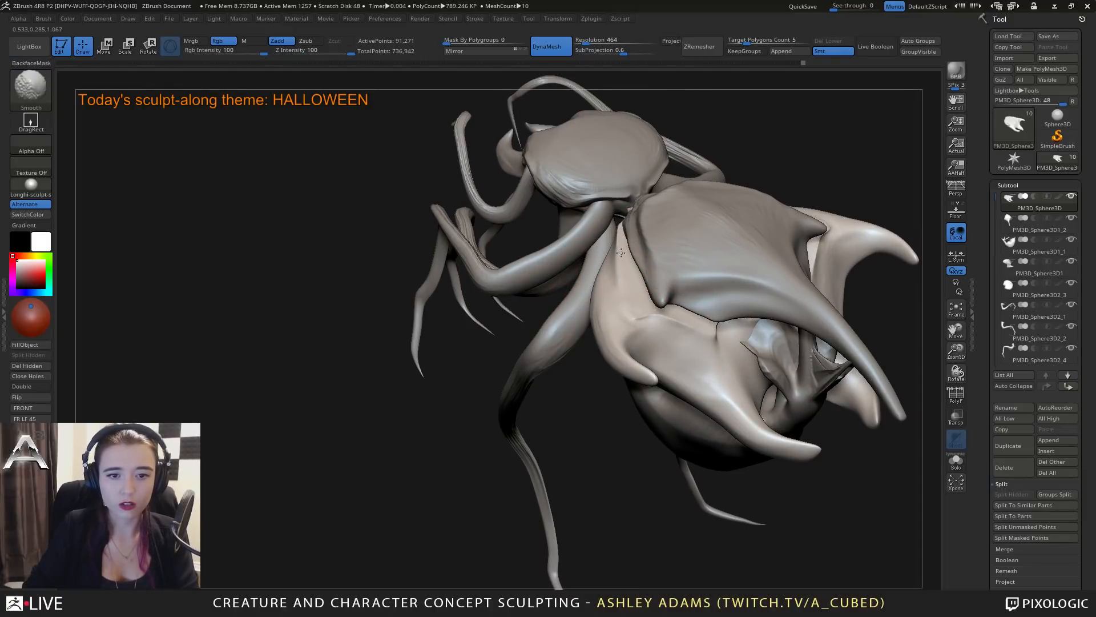
right_drag(689, 321, 737, 326)
key(shift)
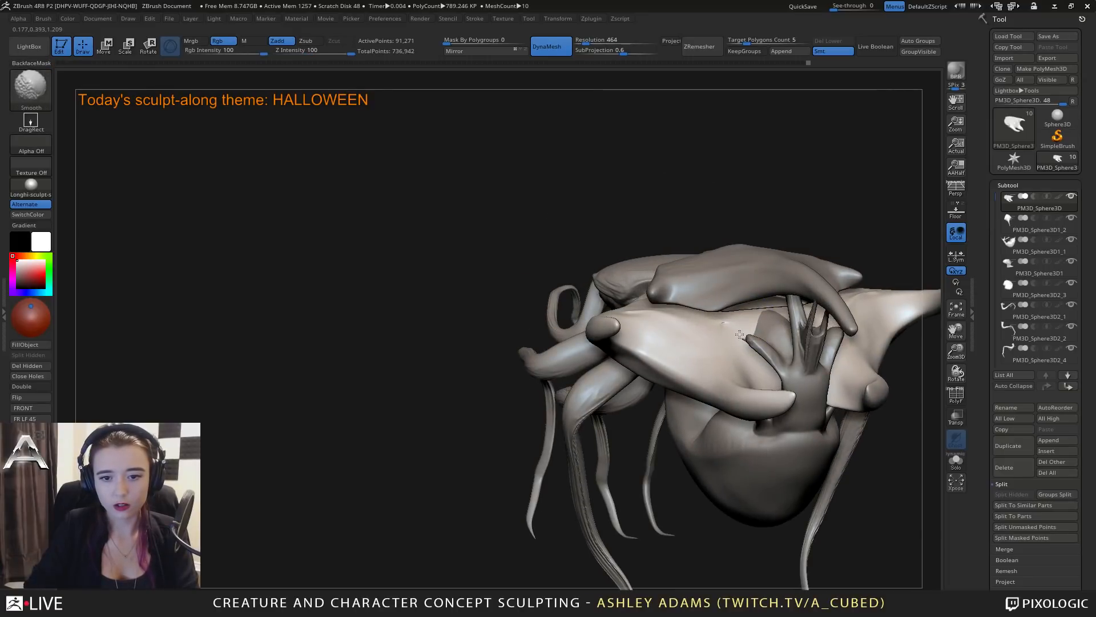
mouse_move(739, 334)
right_down()
mouse_move(793, 321)
mouse_move(726, 330)
mouse_move(628, 296)
mouse_move(667, 290)
mouse_move(645, 292)
right_up()
Curve and sharpen the tips of the lower shell's prongs with the SnakeHook brush.
key(3)
key(space)
mouse_move(724, 255)
right_down()
mouse_move(725, 273)
mouse_move(719, 249)
right_up()
right_click(719, 249)
mouse_move(763, 197)
mouse_down()
mouse_move(796, 195)
mouse_move(809, 181)
mouse_up()
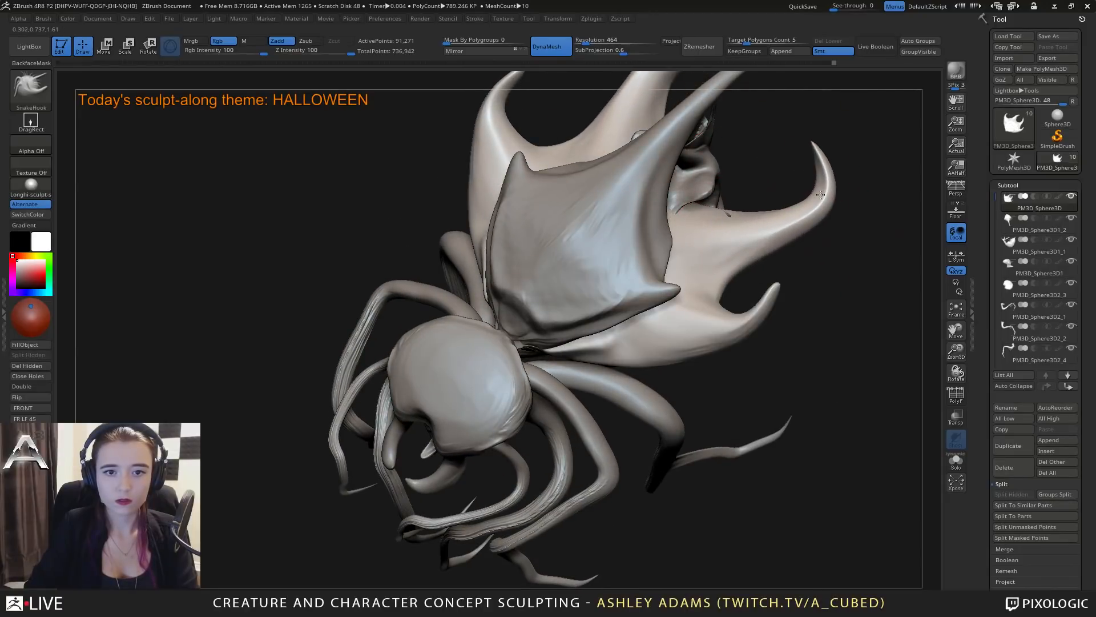
ctrl+right_drag(759, 311, 739, 285)
right_drag(739, 286, 630, 267)
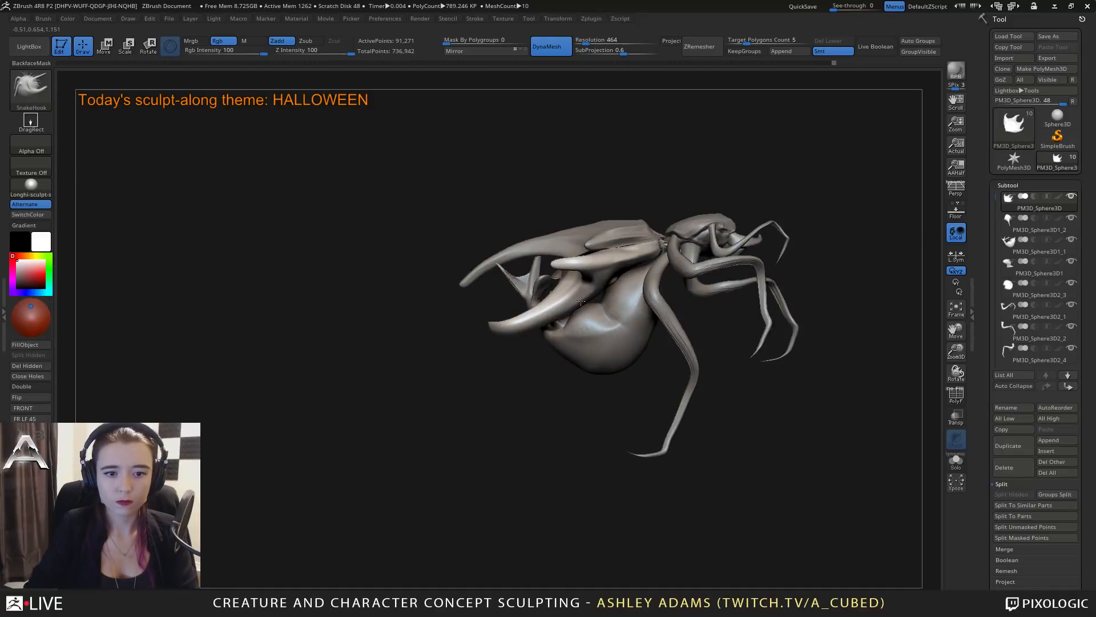
right_click(631, 267)
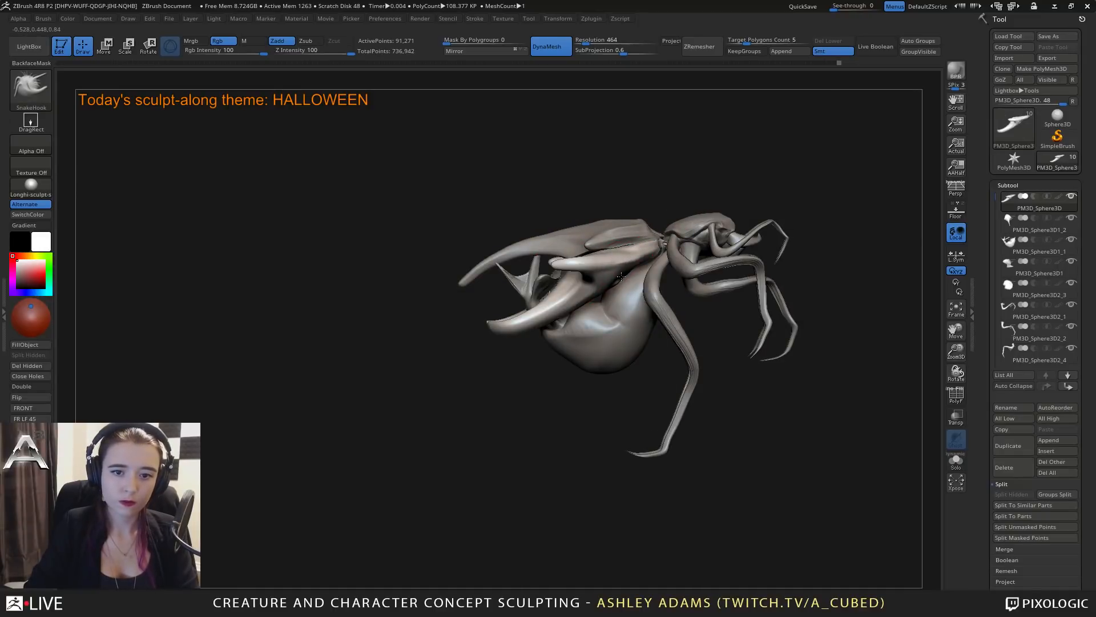
Rotate the separate top plate upward with the transform gizmo to lift it off the lower shell.
right_drag(594, 229, 664, 274)
alt+click(663, 274)
key(w)
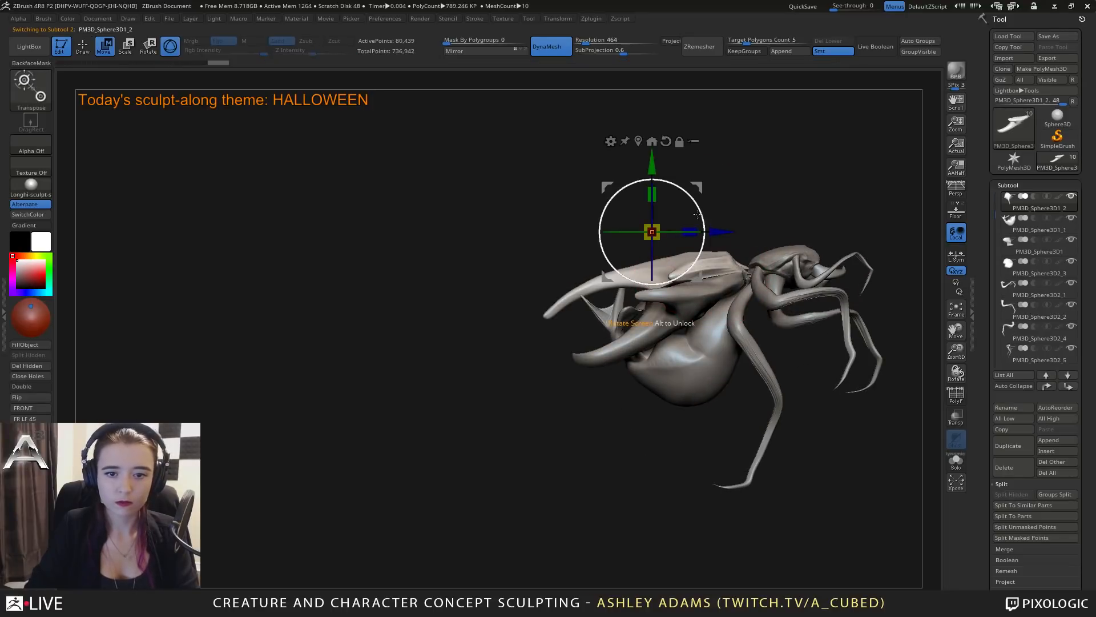
drag(698, 213, 705, 166)
right_drag(744, 147, 803, 250)
Mask the spikes at the belly's rear, split them into their own subtool, and close the hole in the belly.
alt+click(751, 343)
right_drag(753, 336, 773, 307)
alt+right_drag(773, 307, 665, 311)
alt+right_drag(712, 419, 711, 372)
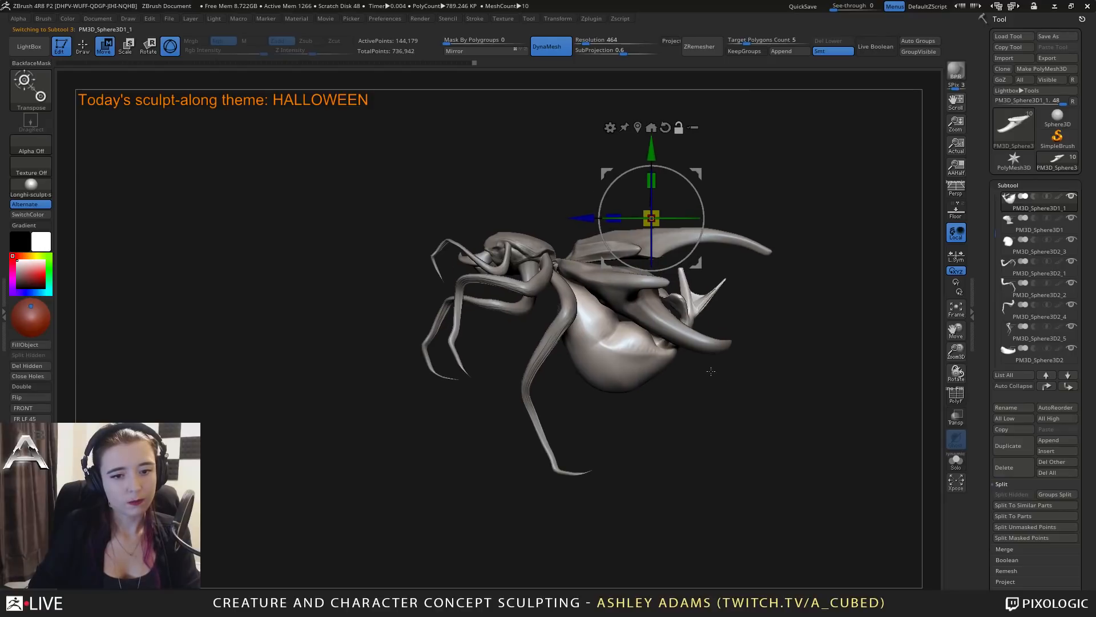
key(q)
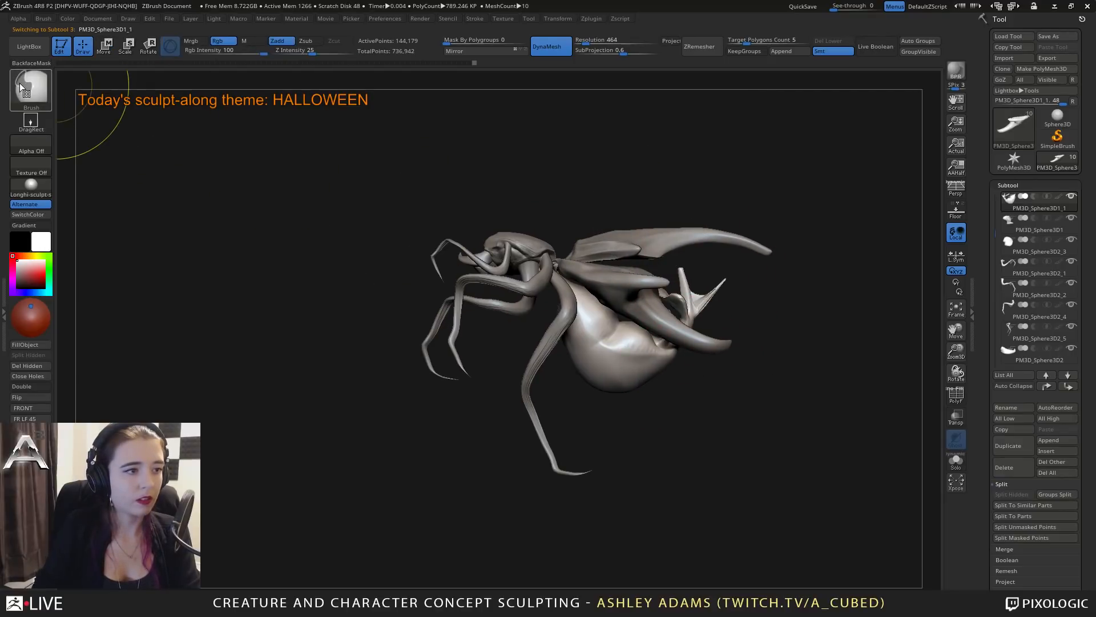
mouse_move(708, 234)
ctrl+mouse_down()
mouse_move(642, 243)
mouse_move(654, 330)
mouse_move(715, 346)
ctrl+mouse_up()
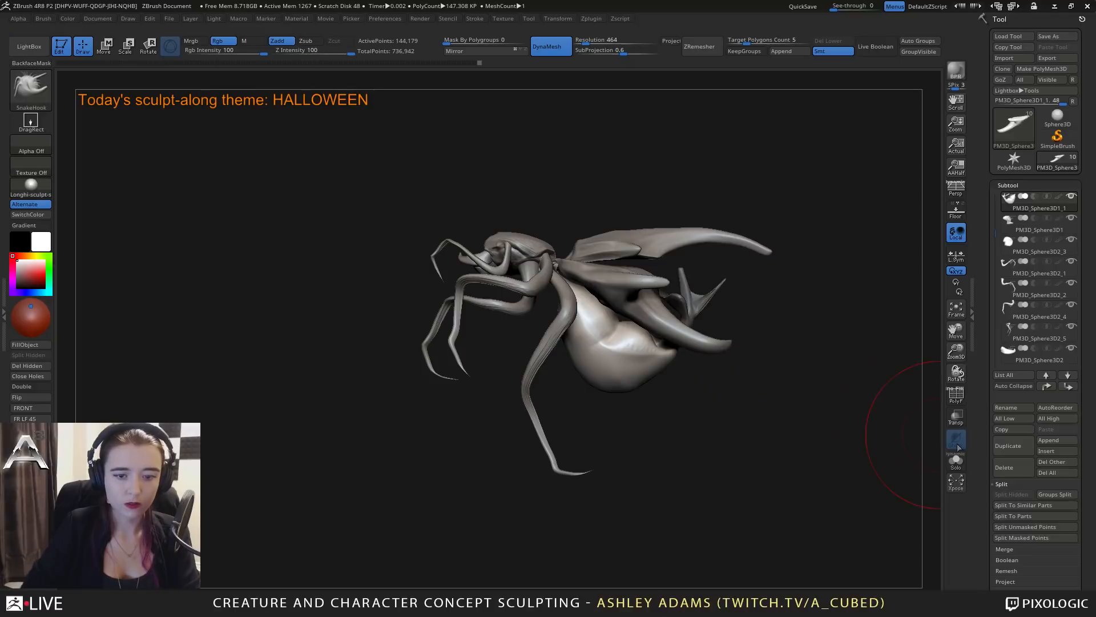
click(1031, 538)
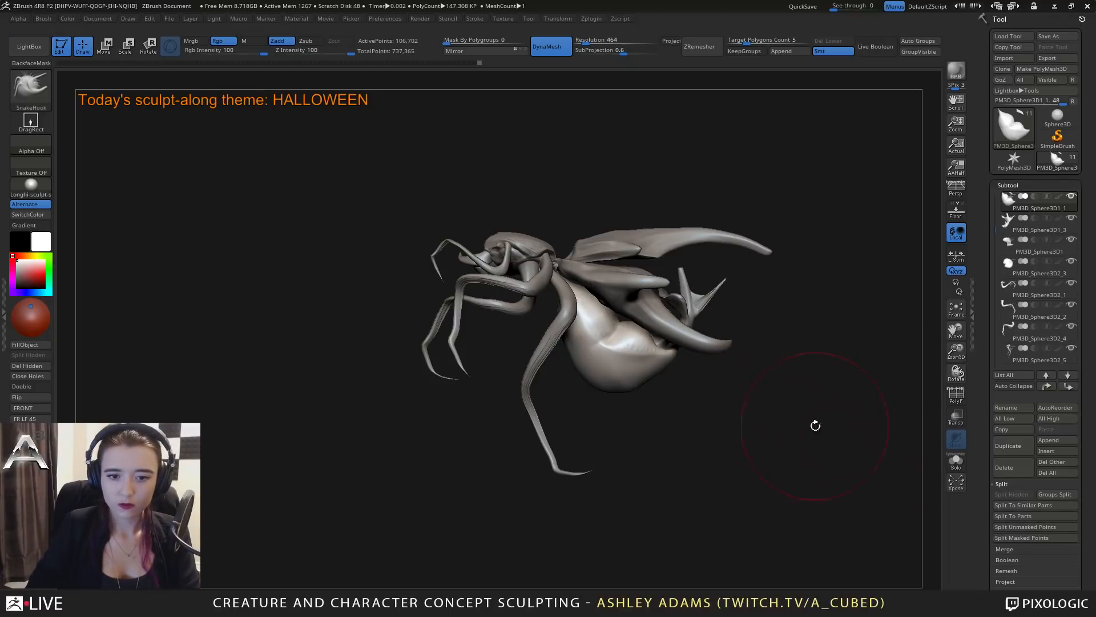
click(47, 376)
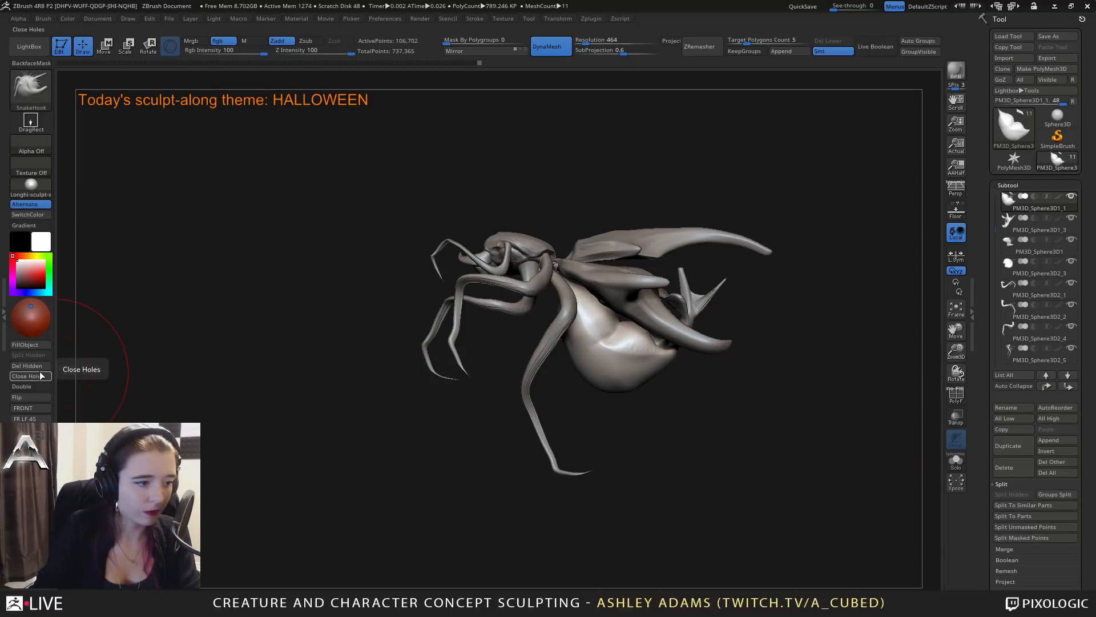
Delete the split-off spike piece from behind the belly.
alt+click(692, 301)
mouse_move(690, 278)
mouse_down()
mouse_move(690, 255)
mouse_move(729, 256)
mouse_up()
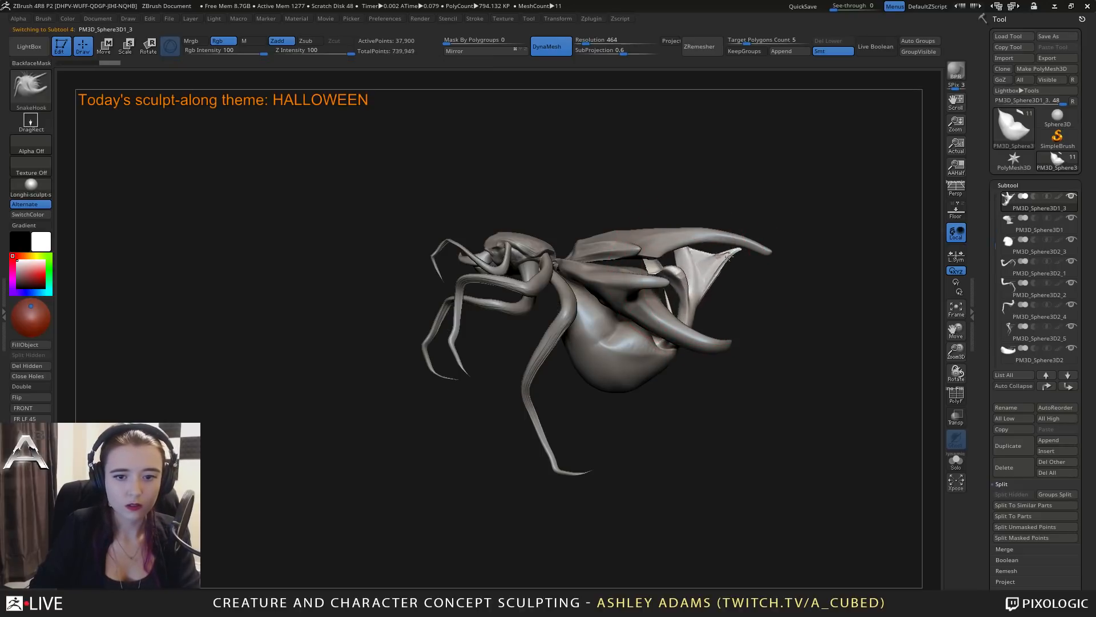
drag(759, 303, 807, 317)
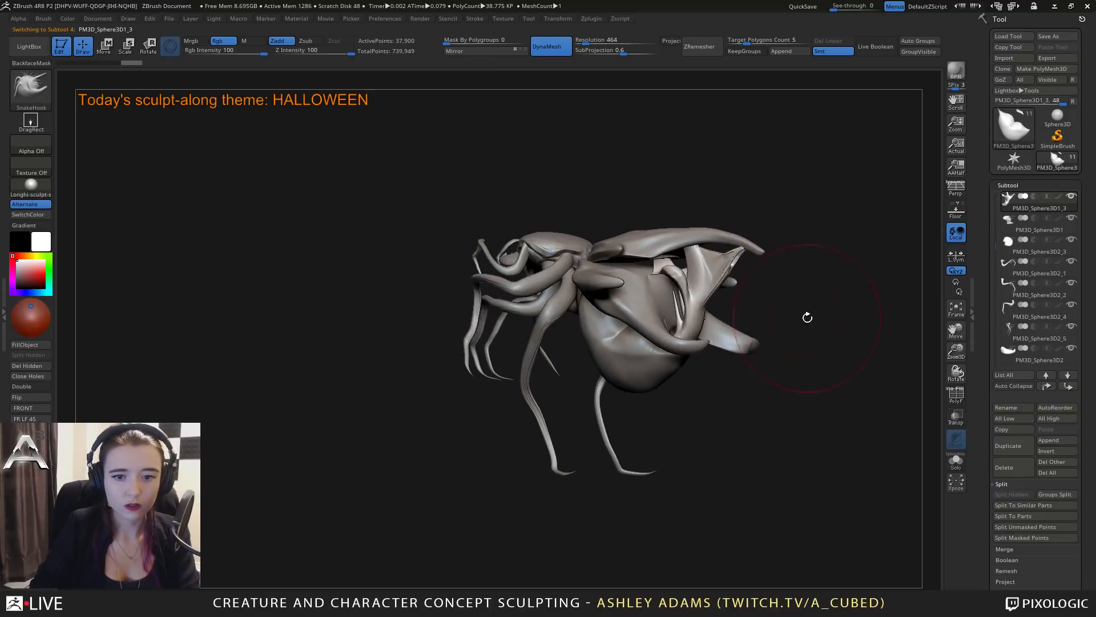
click(1014, 467)
click(906, 560)
Smooth the closed cut area at the rear end of the belly.
drag(807, 371, 720, 340)
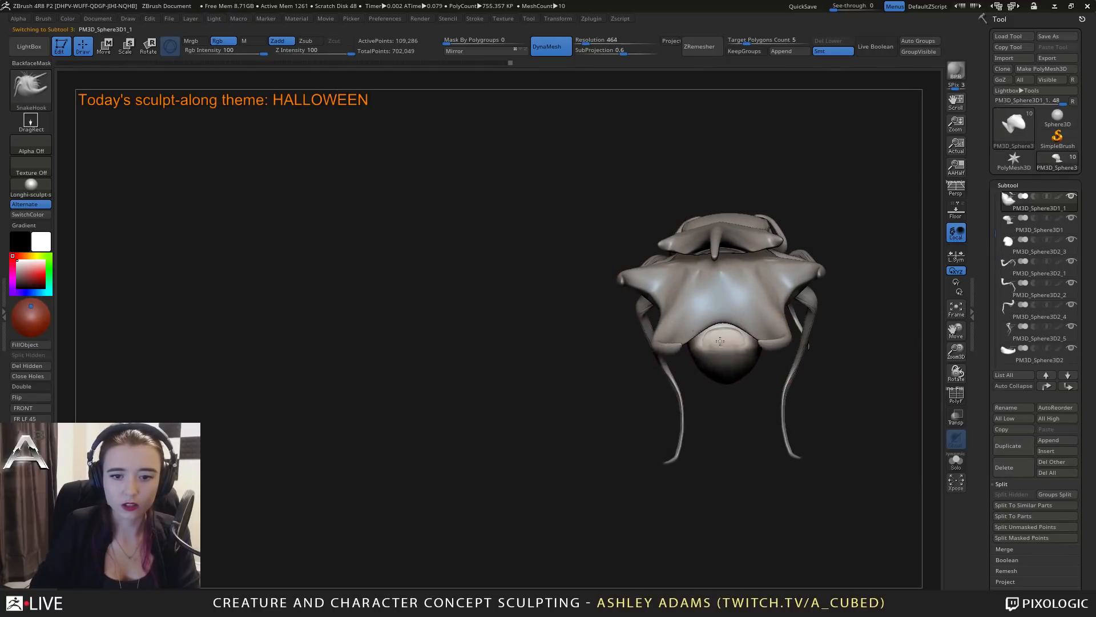
right_click(721, 341)
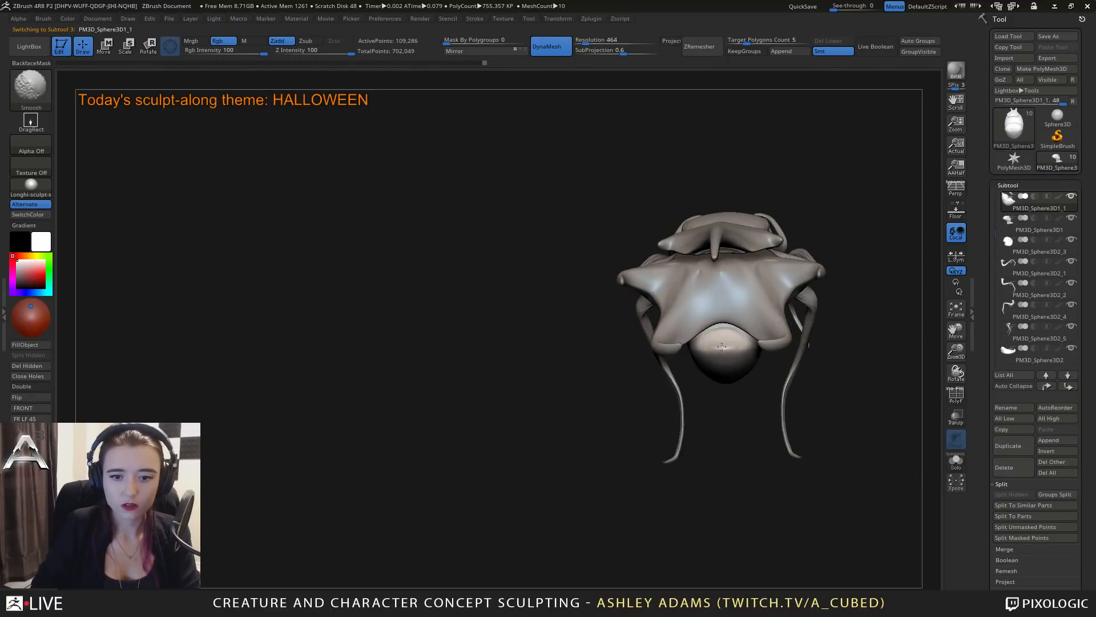
right_drag(722, 347, 791, 343)
right_click(714, 336)
Reshape the belly into a fuller rounded form below the shell with the SnakeHook brush.
mouse_move(714, 335)
right_down()
mouse_move(726, 348)
mouse_move(719, 369)
right_up()
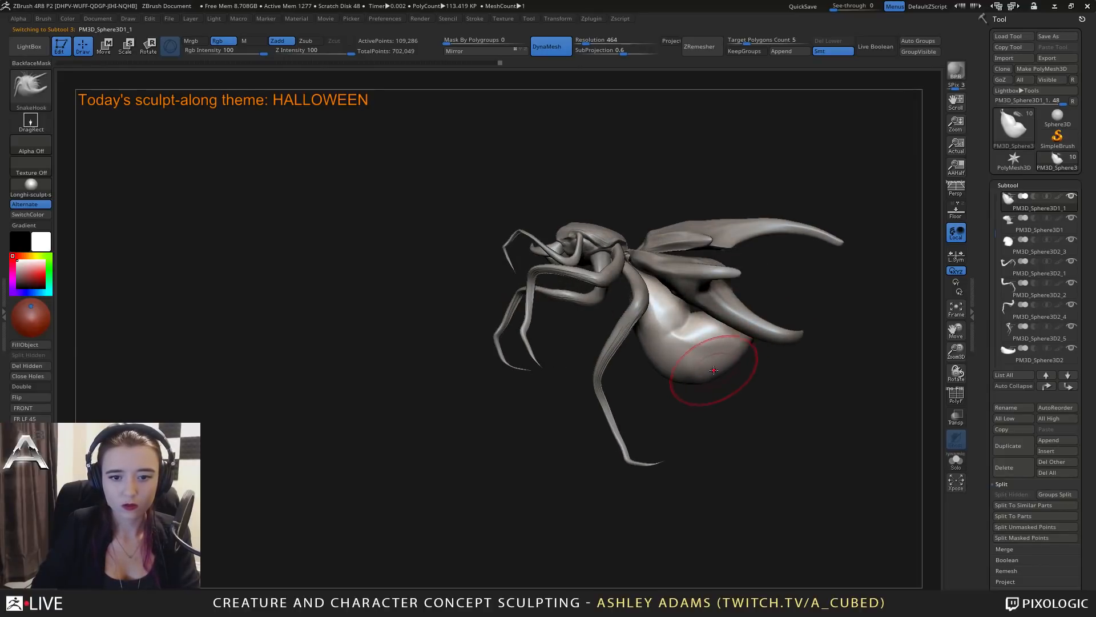
right_click(714, 336)
mouse_move(694, 336)
right_down()
mouse_move(760, 340)
mouse_move(689, 392)
mouse_move(781, 396)
mouse_move(826, 376)
mouse_move(859, 387)
mouse_move(761, 385)
right_up()
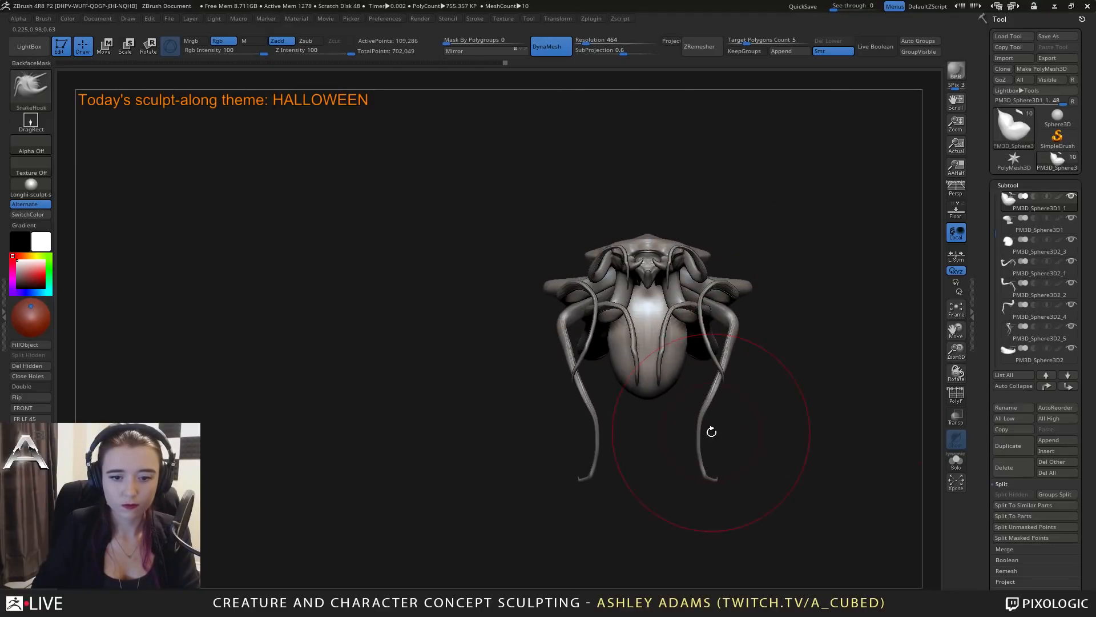
mouse_move(515, 278)
right_down()
mouse_move(678, 339)
mouse_move(663, 337)
right_up()
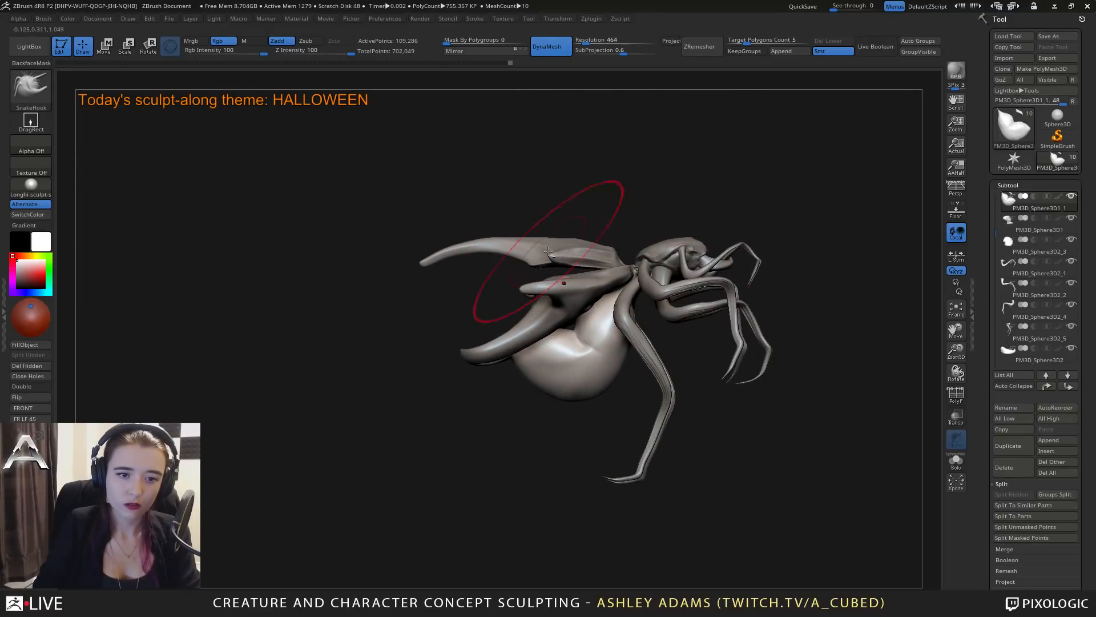
Select the lower shell and work a crease between its side prongs with the DamStandard brush.
right_drag(577, 303, 640, 340)
alt+click(548, 308)
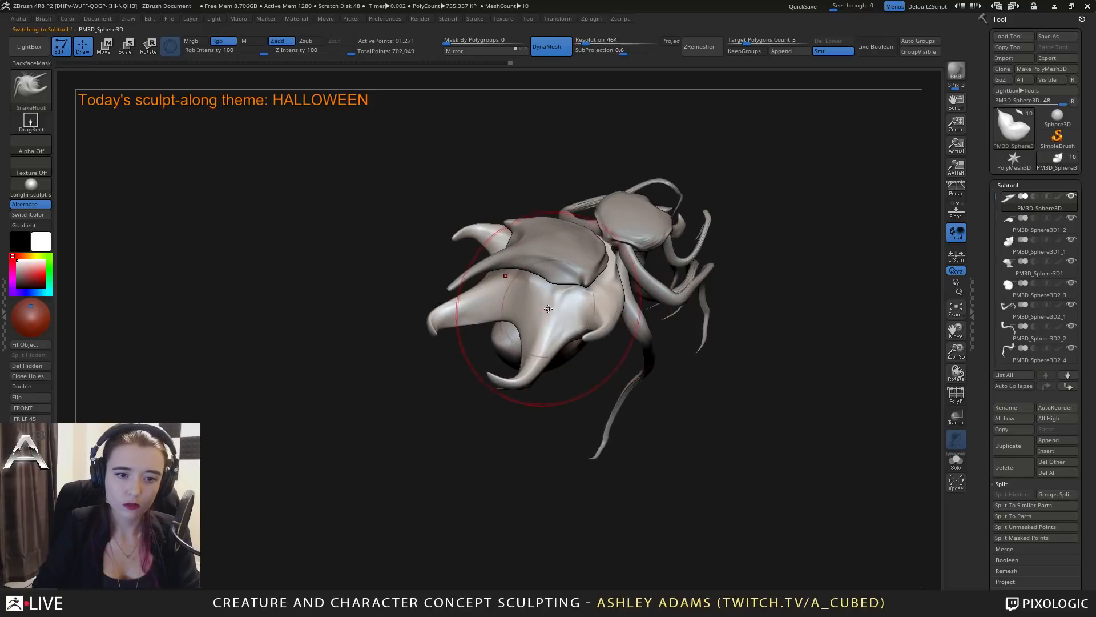
right_click(468, 369)
key(b)
key(d)
key(s)
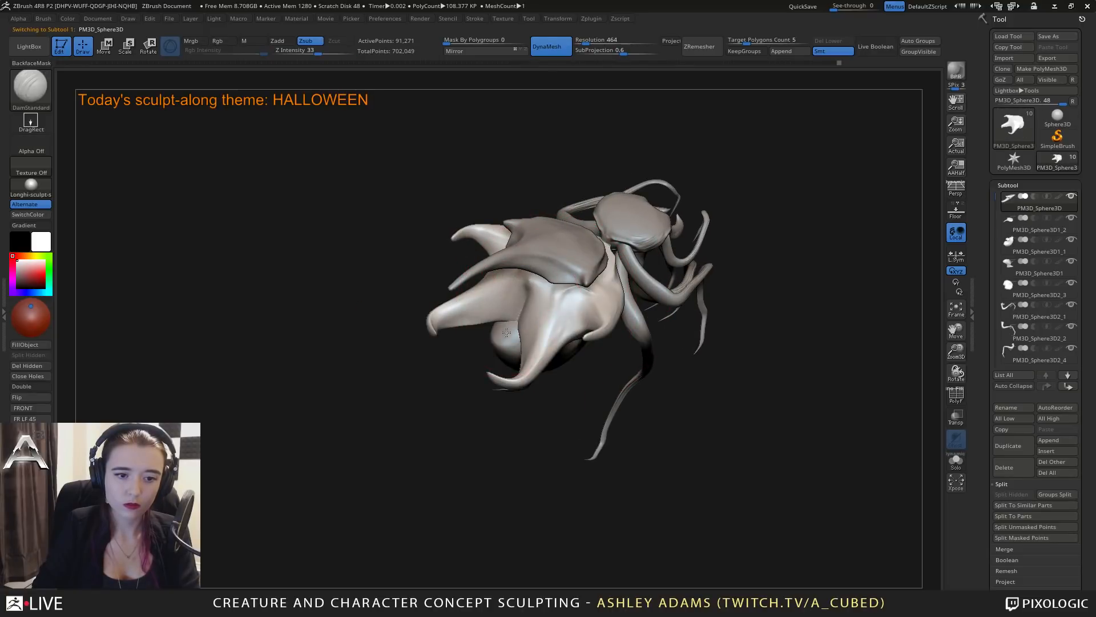
mouse_move(506, 332)
right_down()
mouse_move(517, 317)
mouse_move(548, 330)
mouse_move(516, 297)
mouse_move(512, 356)
mouse_move(586, 364)
right_up()
Pull the front edge of the separate top plate toward the neck with the SnakeHook brush and shape a rounded notch there.
key(b)
key(s)
key(h)
right_click(586, 364)
alt+click(577, 298)
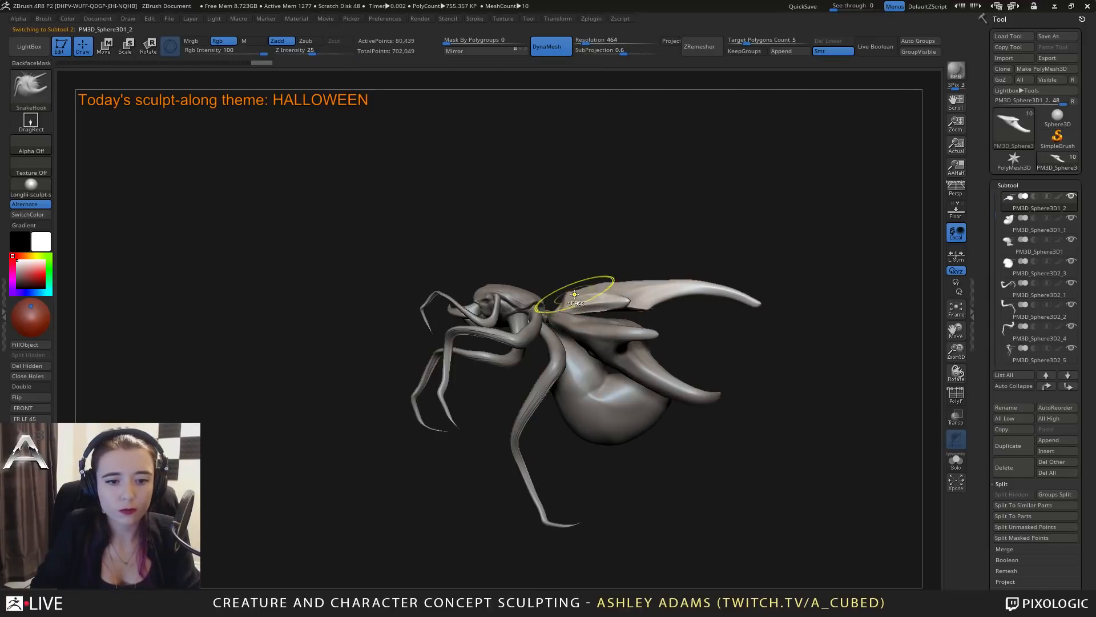
mouse_move(575, 295)
ctrl+right_down()
mouse_move(542, 282)
mouse_move(567, 288)
ctrl+right_up()
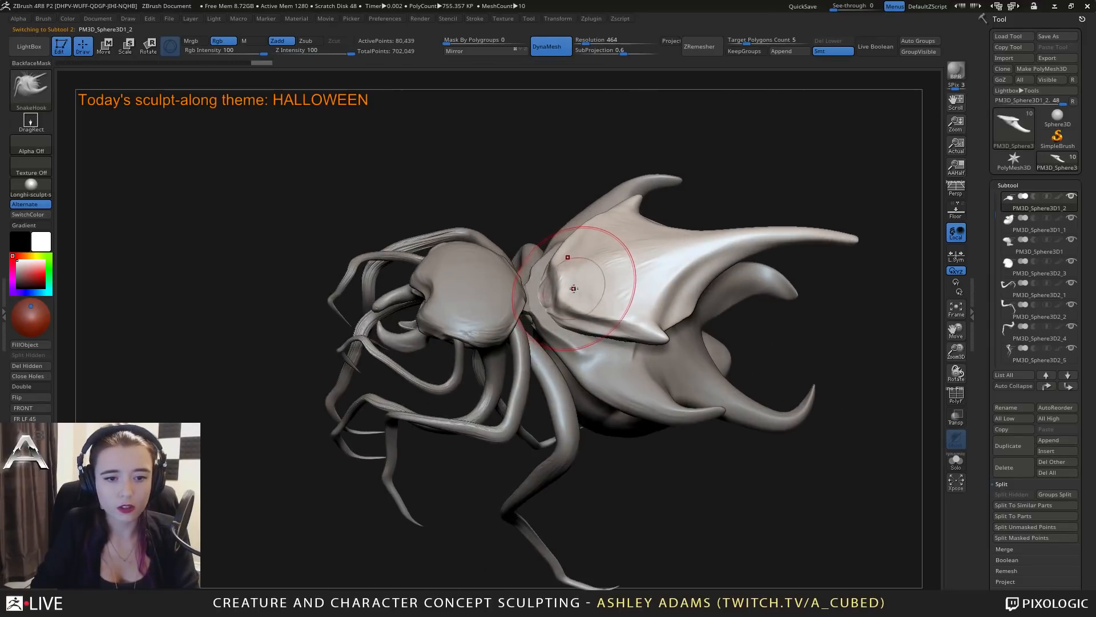
right_click(567, 287)
drag(567, 288, 538, 287)
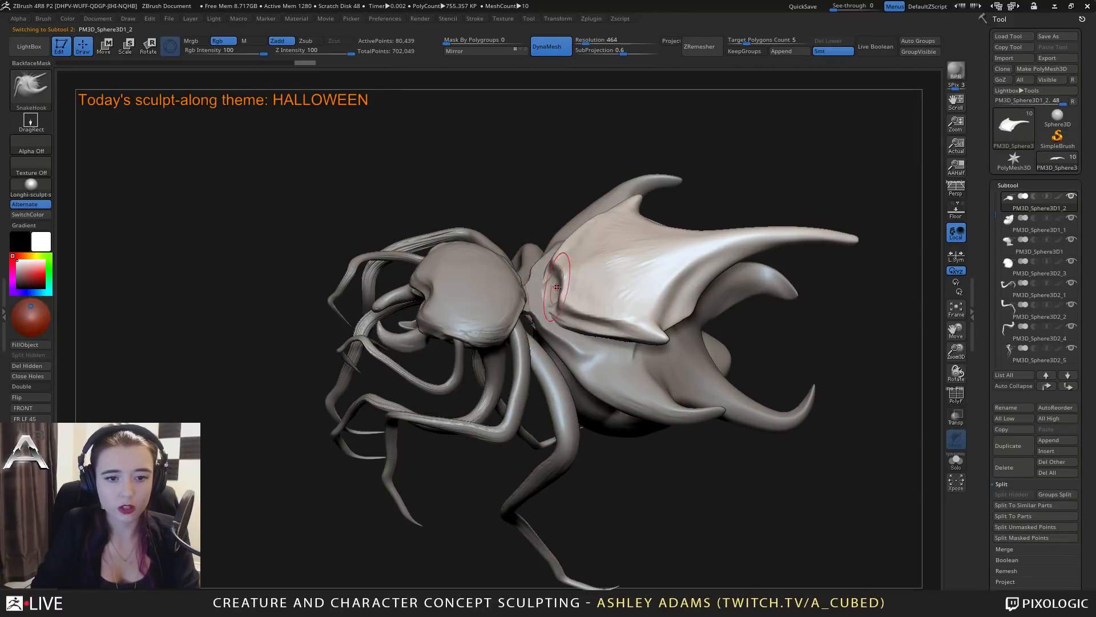
shift+right_drag(539, 307, 557, 293)
right_click(562, 287)
drag(546, 294, 543, 291)
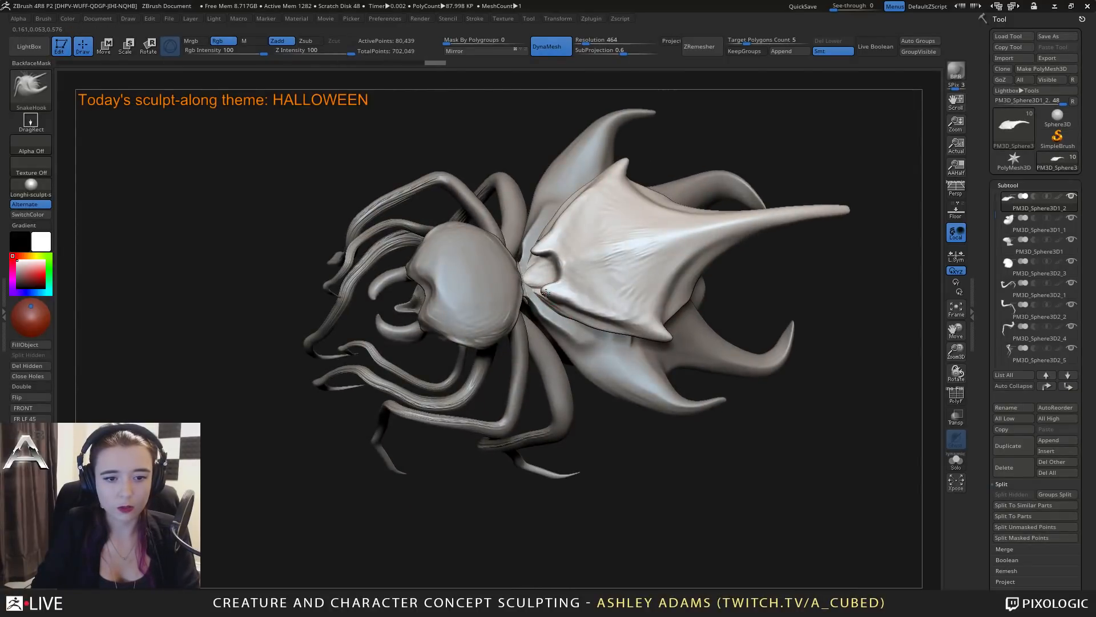
mouse_move(566, 295)
right_down()
mouse_move(545, 257)
mouse_move(543, 279)
mouse_move(562, 268)
mouse_move(568, 232)
mouse_move(601, 267)
right_up()
key(space)
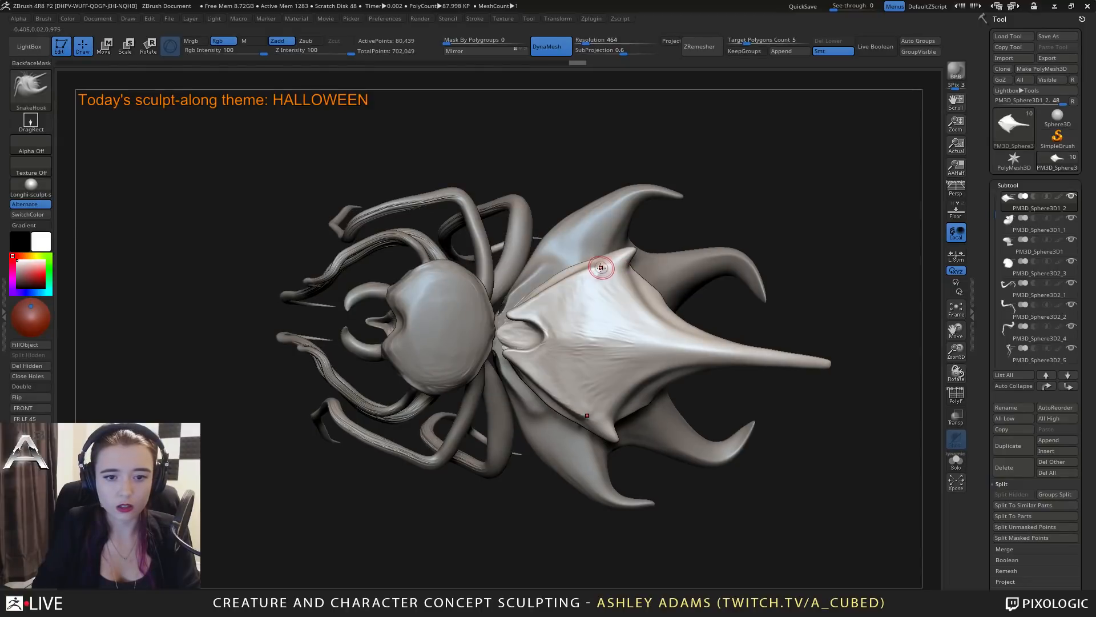
right_drag(609, 274, 588, 335)
Carve creases around the top plate's front notch and along its side ridges with the DamStandard brush.
key(b)
key(d)
key(s)
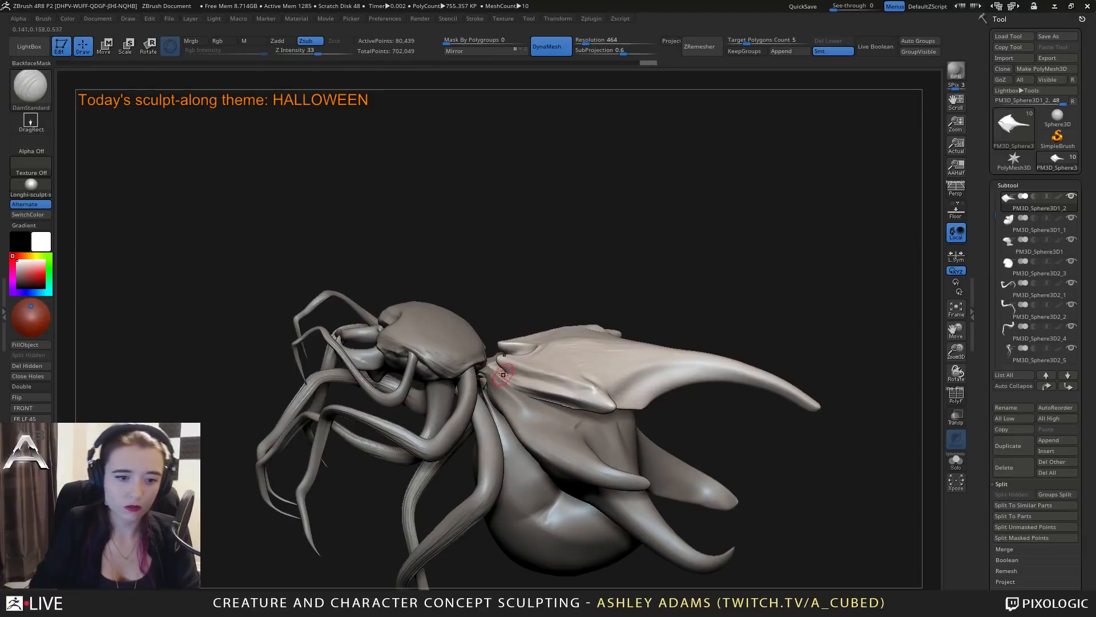
right_drag(512, 372, 528, 369)
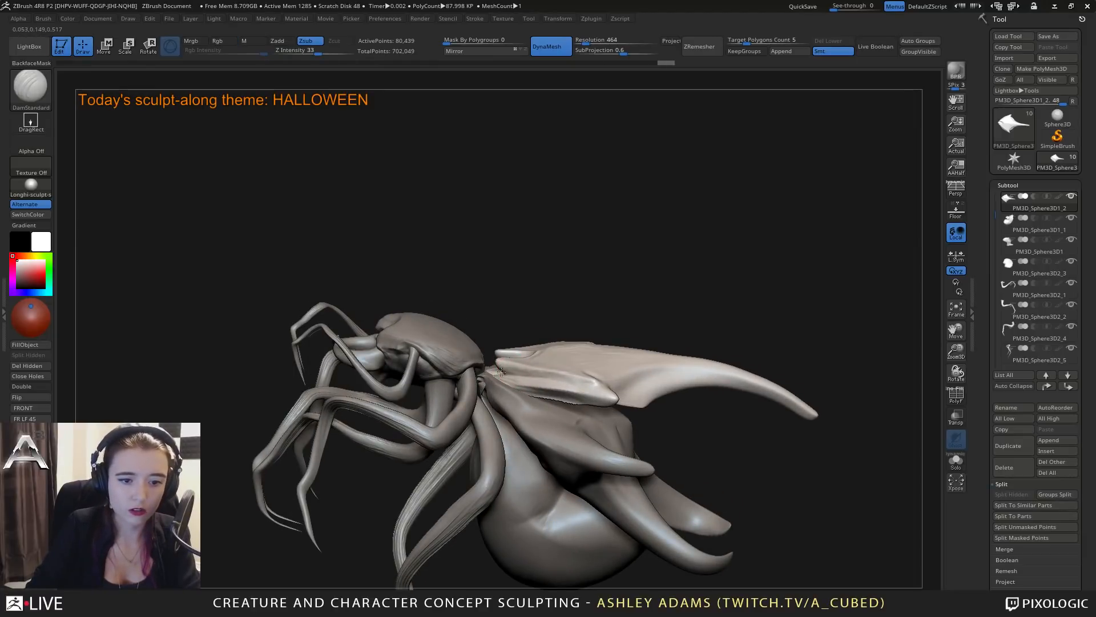
mouse_move(578, 382)
right_down()
mouse_move(531, 377)
mouse_move(526, 324)
mouse_move(537, 360)
right_up()
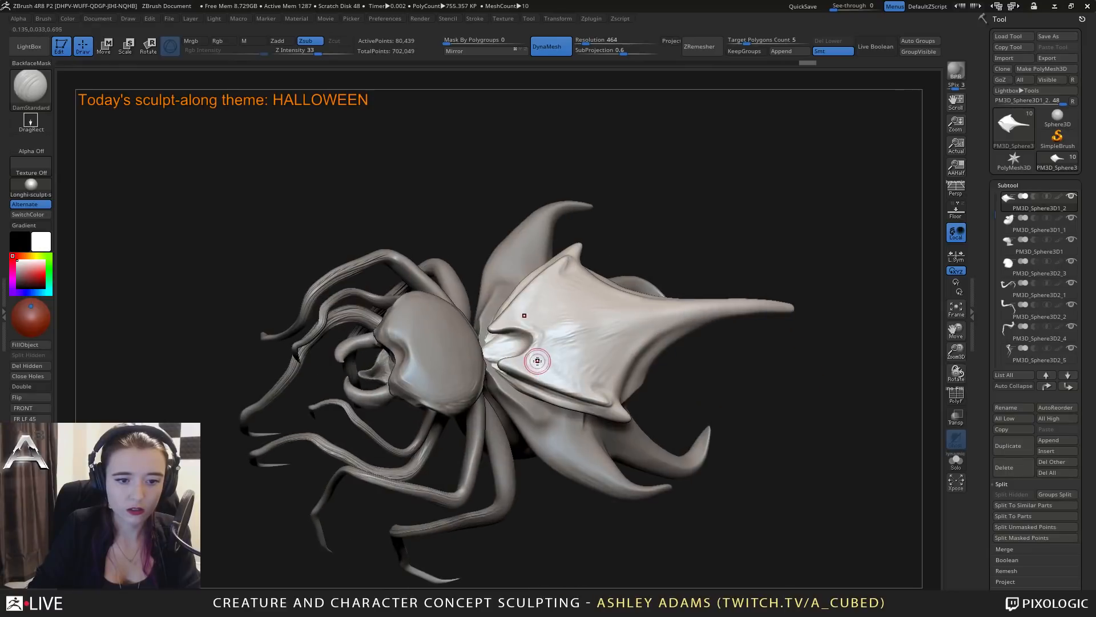
mouse_move(609, 402)
right_down()
mouse_move(591, 338)
mouse_move(609, 333)
mouse_move(562, 387)
right_up()
Stretch the top plate's rear spike into a longer downward curve and adjust the lower shell's prong tip with the SnakeHook brush.
alt+click(562, 387)
key(space)
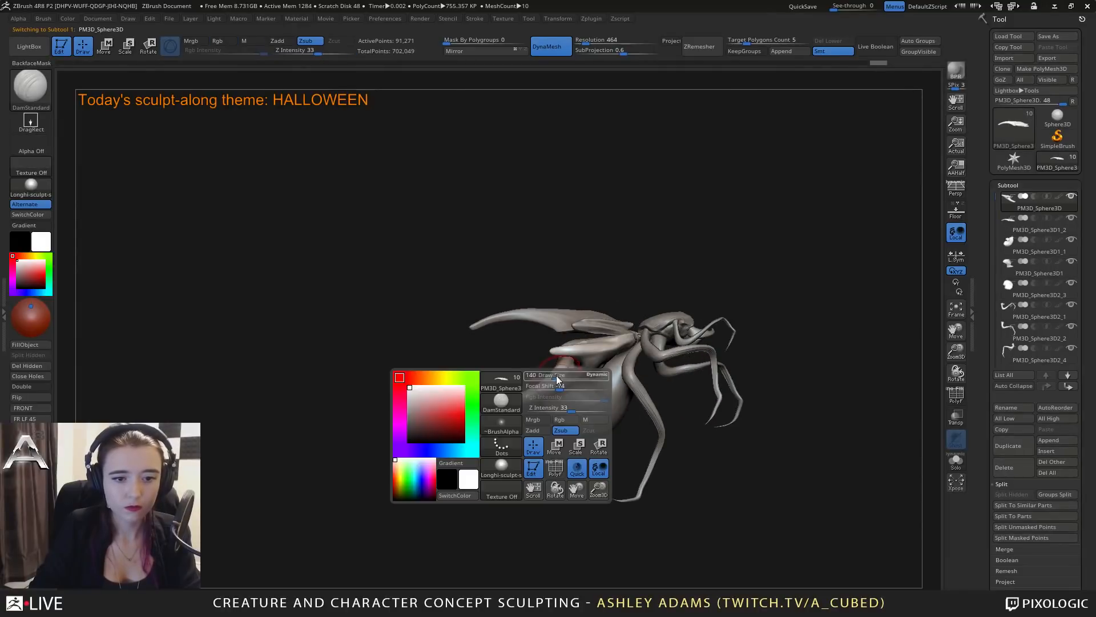
alt+click(511, 314)
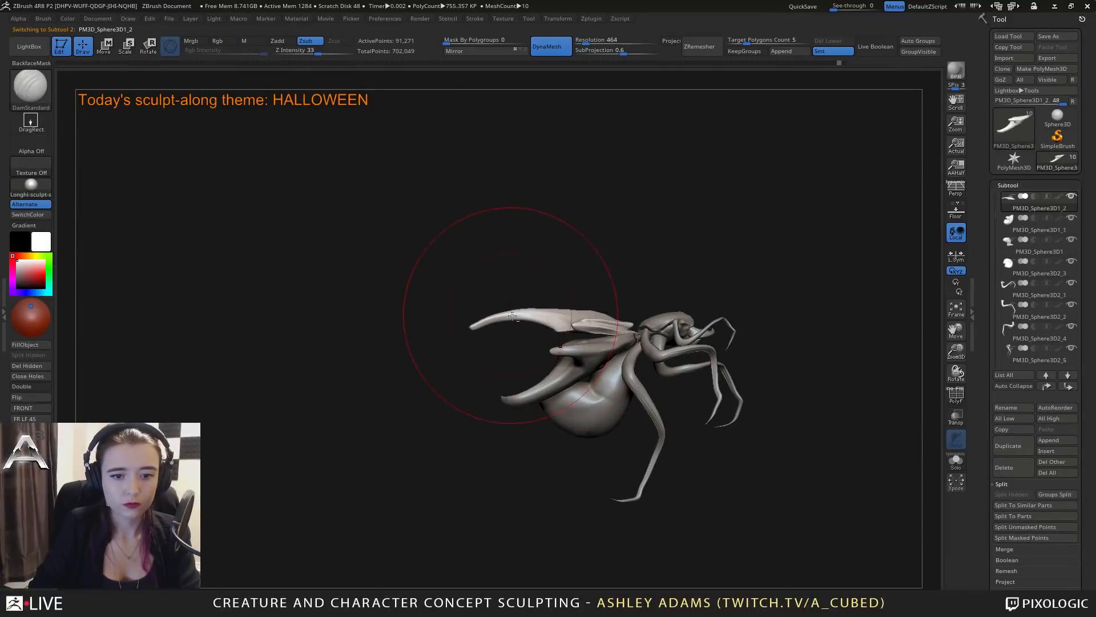
key(b)
key(s)
key(h)
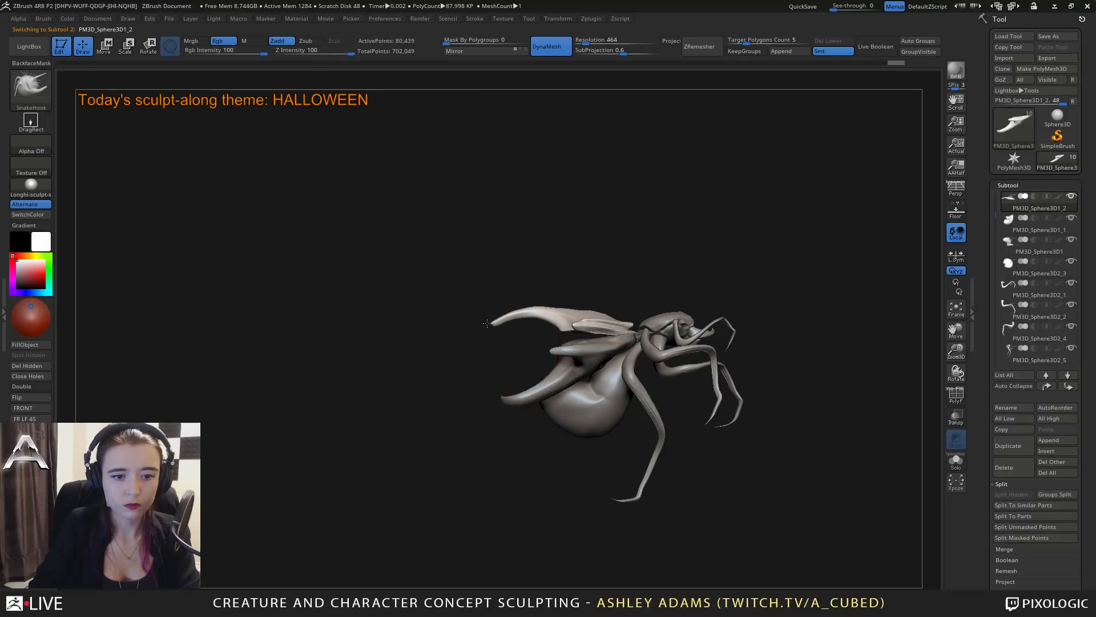
drag(487, 323, 469, 327)
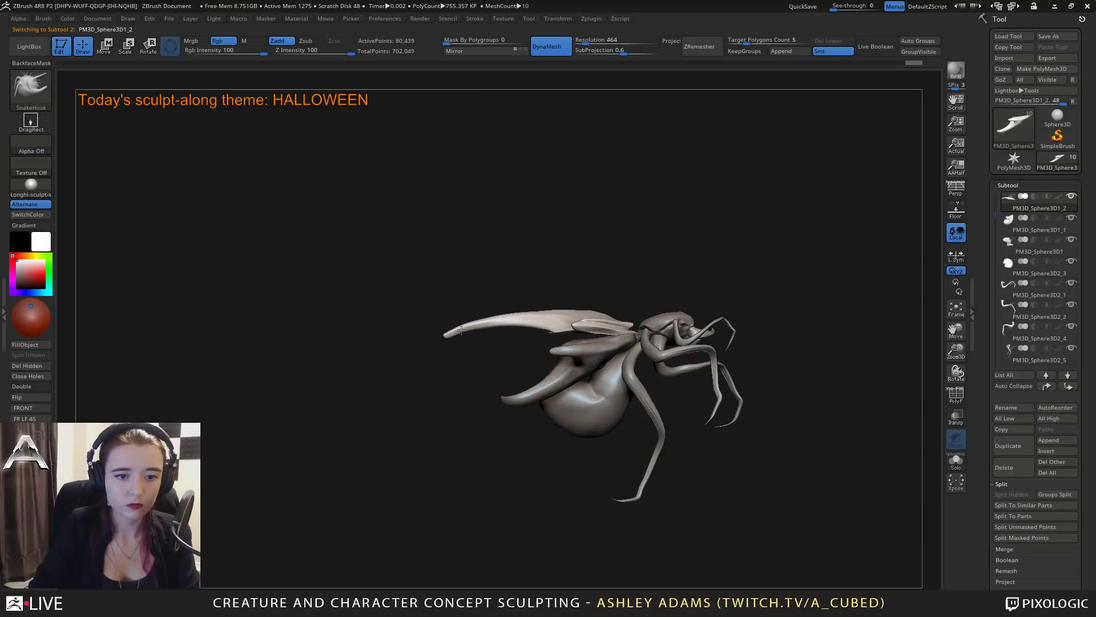
alt+click(520, 397)
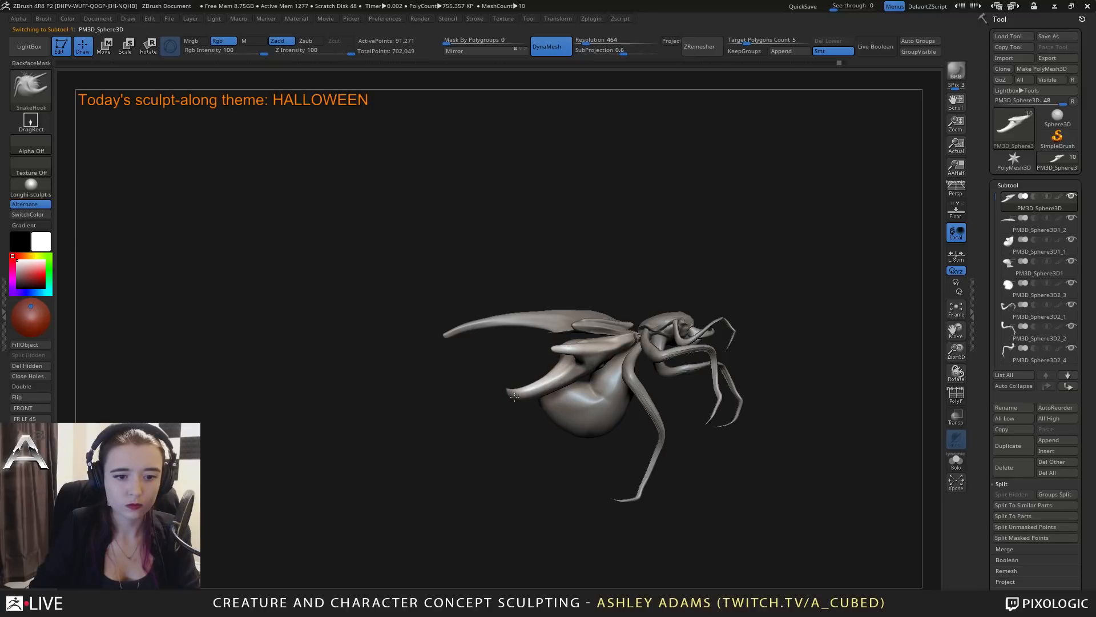
Select the belly and fill out its front underside with a resized SnakeHook brush.
alt+click(563, 411)
mouse_move(611, 392)
alt+right_down()
mouse_move(609, 331)
mouse_move(642, 342)
alt+right_up()
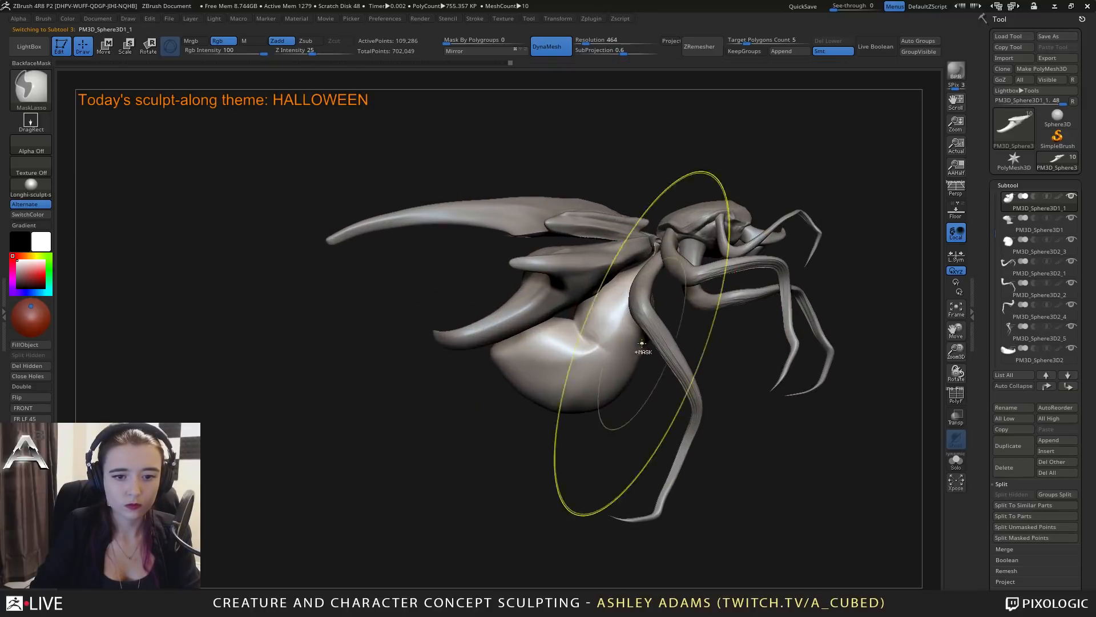
key(space)
drag(640, 337, 645, 366)
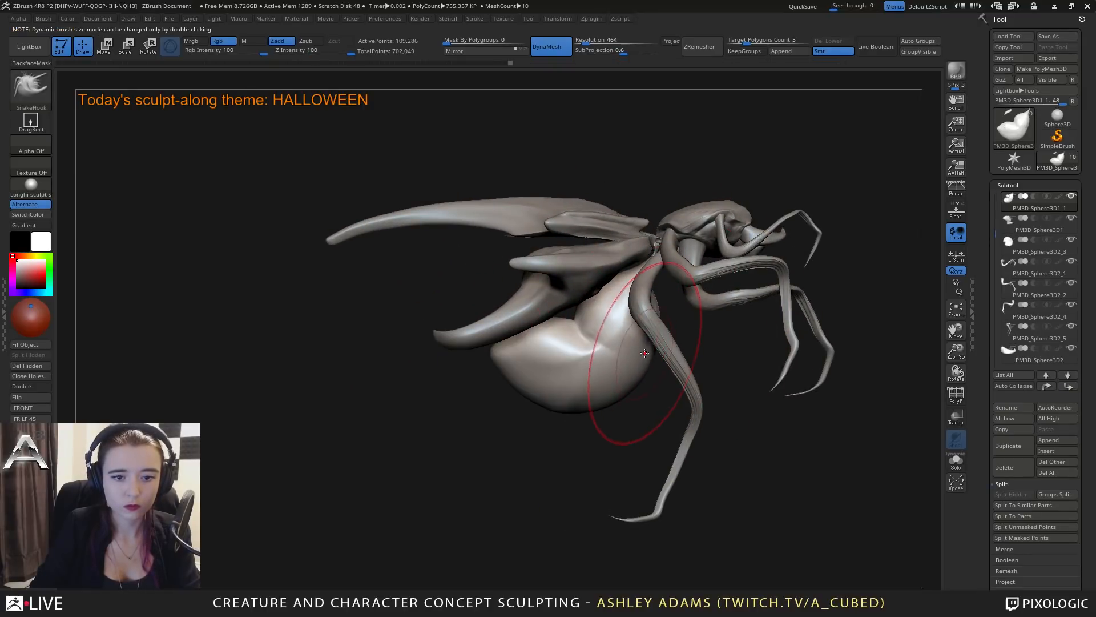
mouse_move(645, 353)
right_down()
mouse_move(691, 261)
mouse_move(679, 220)
right_up()
Select the head and build up volume on its underside with the ClayBuildup brush.
alt+click(687, 254)
key(space)
right_drag(688, 271, 695, 238)
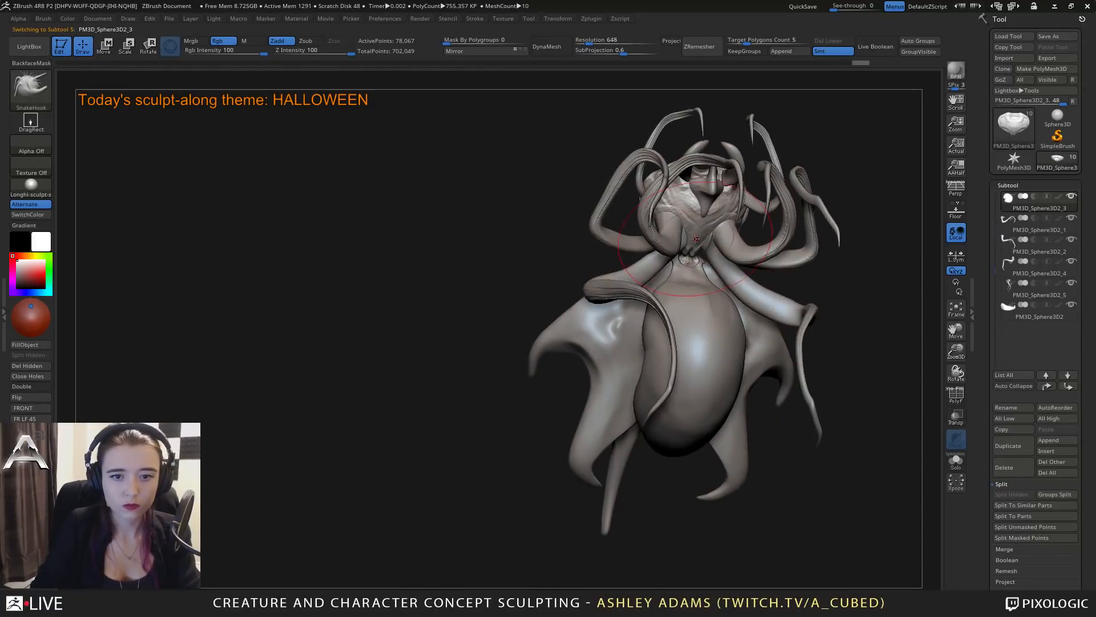
key(b)
key(c)
key(b)
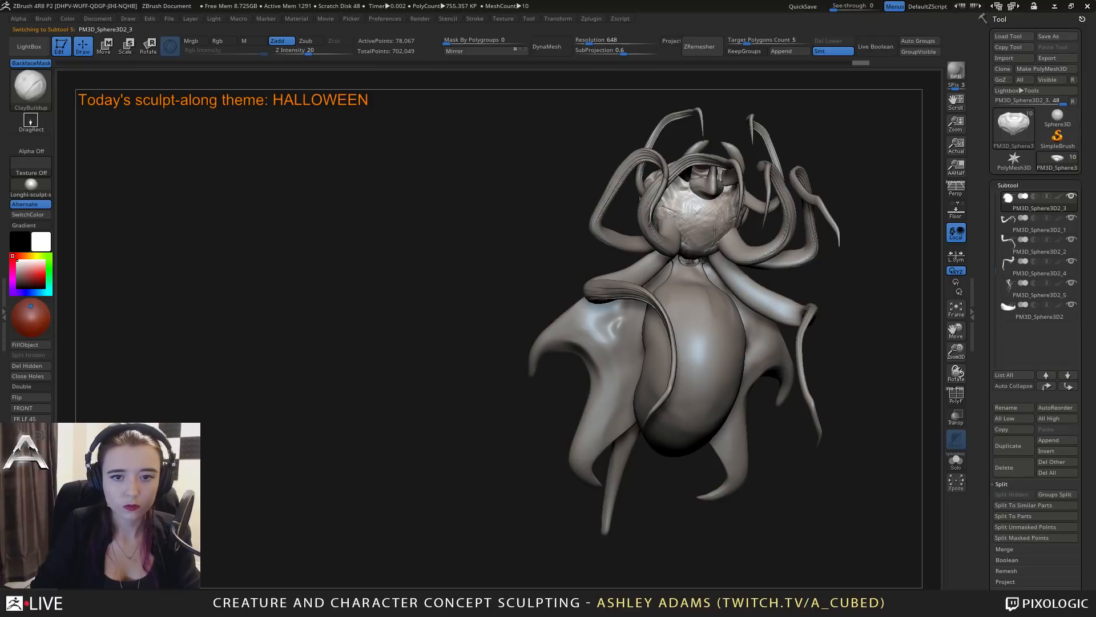
right_drag(702, 239, 723, 221)
Reshape the underside of the head around the chin with the SnakeHook brush.
key(b)
key(s)
key(h)
right_click(694, 240)
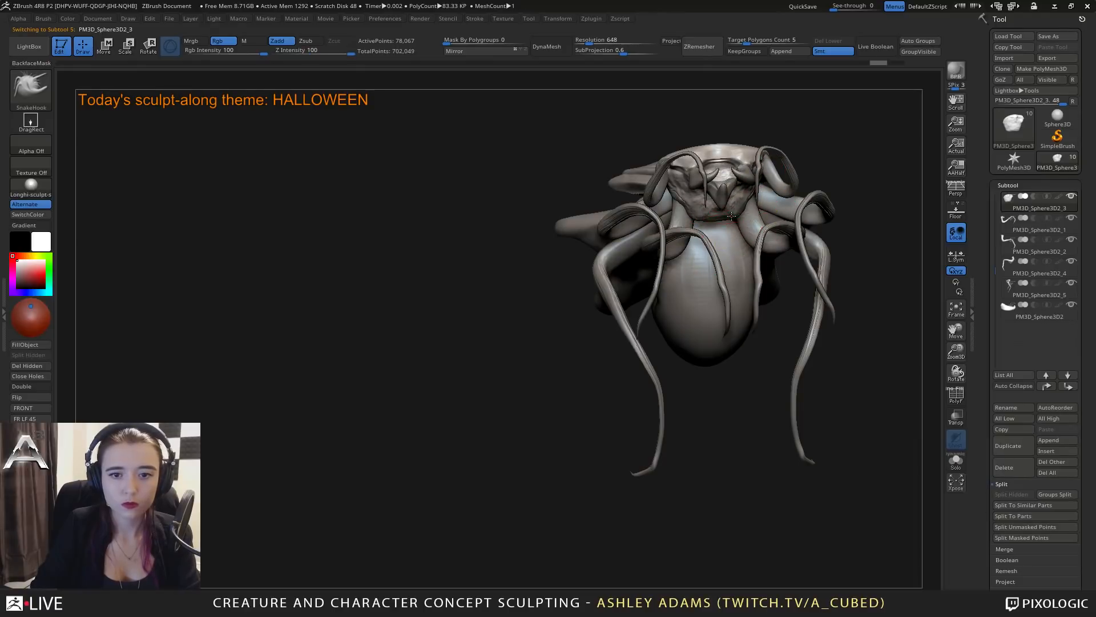
right_click(726, 216)
right_drag(727, 216, 720, 217)
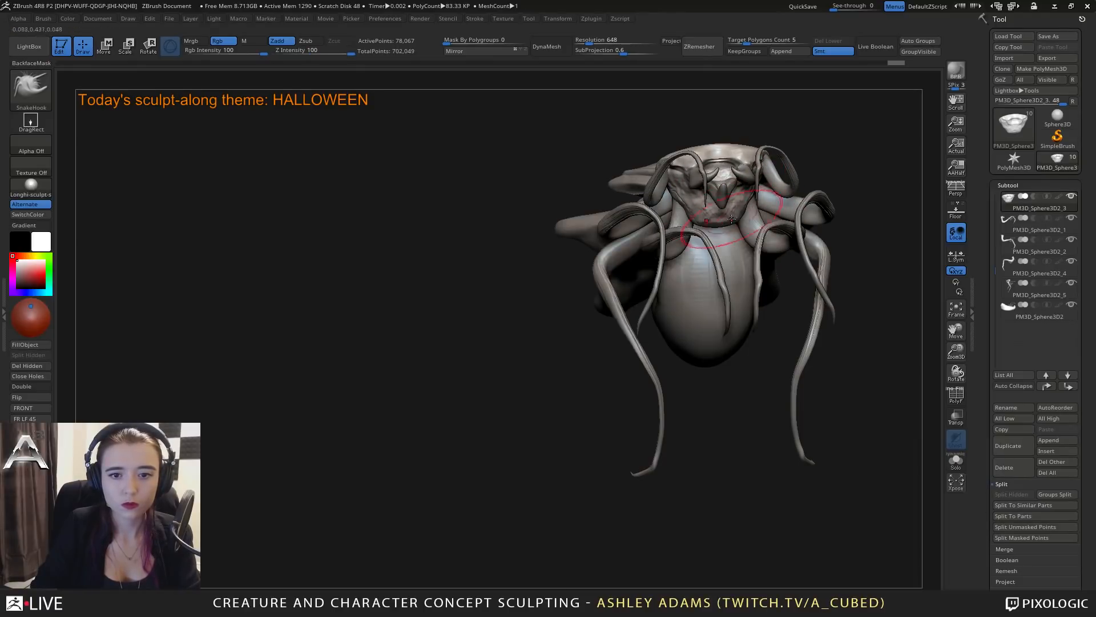
drag(738, 215, 737, 216)
mouse_move(720, 201)
right_down()
mouse_move(670, 210)
mouse_move(635, 234)
right_up()
mouse_move(705, 228)
alt+right_down()
mouse_move(604, 254)
mouse_move(686, 292)
mouse_move(668, 270)
mouse_move(700, 281)
mouse_move(708, 308)
alt+right_up()
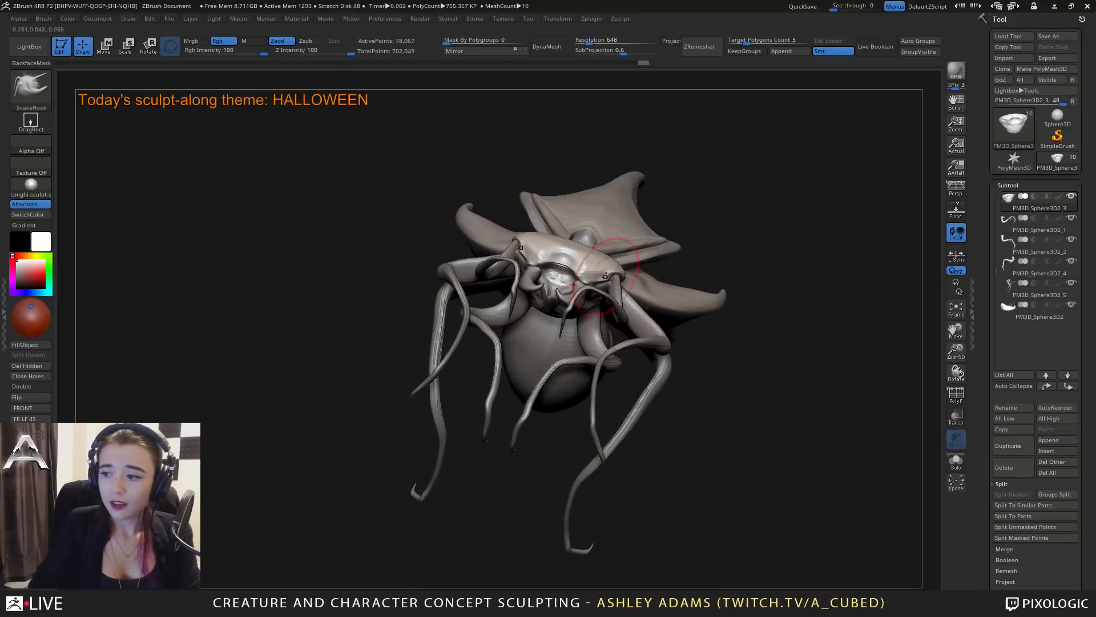
Select the top plate and deepen the creases around its front notch with the DamStandard brush.
alt+click(550, 352)
right_drag(550, 352, 608, 292)
alt+click(608, 292)
key(space)
mouse_move(597, 280)
ctrl+right_down()
mouse_move(592, 336)
mouse_move(578, 304)
mouse_move(616, 284)
mouse_move(636, 297)
mouse_move(606, 274)
ctrl+right_up()
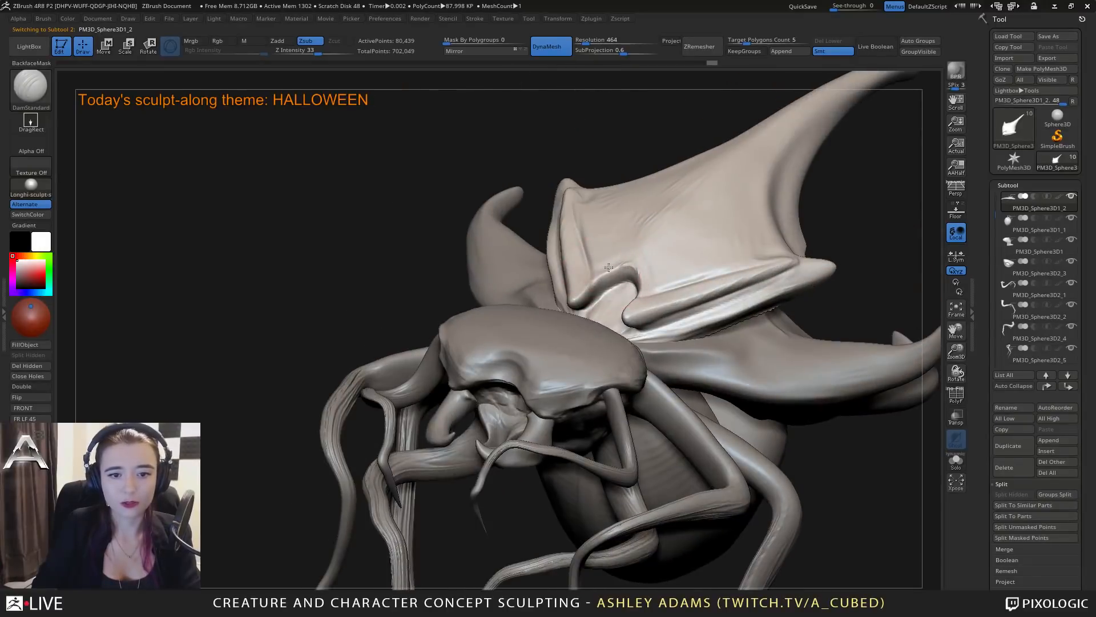
right_drag(624, 311, 618, 310)
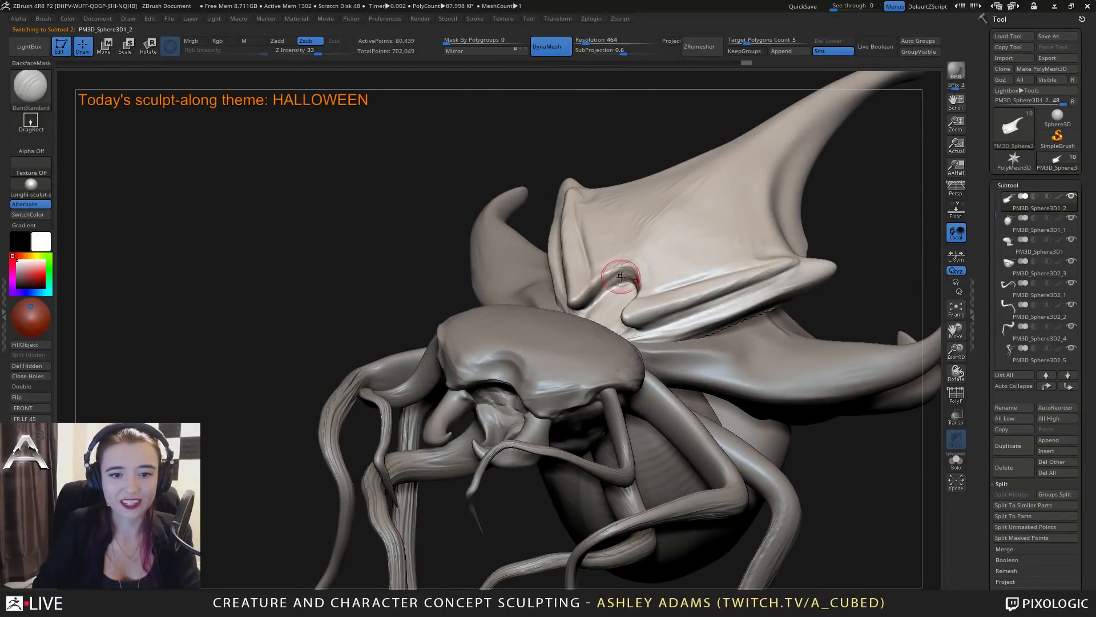
mouse_move(591, 300)
right_down()
mouse_move(618, 277)
mouse_move(619, 314)
mouse_move(628, 285)
mouse_move(645, 320)
mouse_move(638, 272)
mouse_move(638, 347)
mouse_move(649, 355)
right_up()
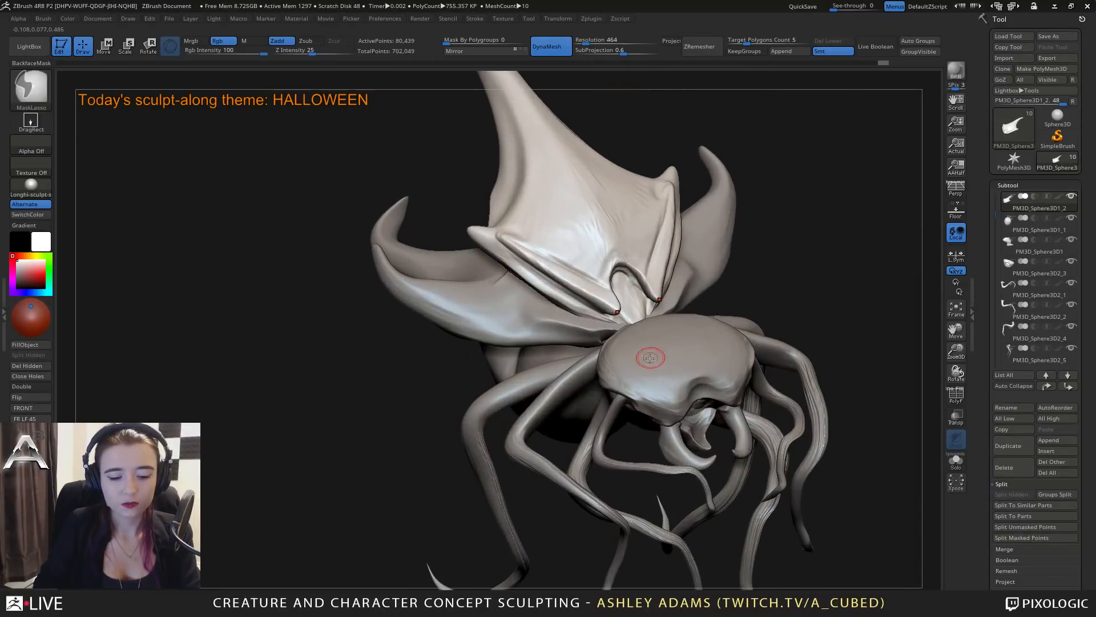
Choose the sphere of the IMM Primitives brush and make the head the active subtool.
key(b)
key(i)
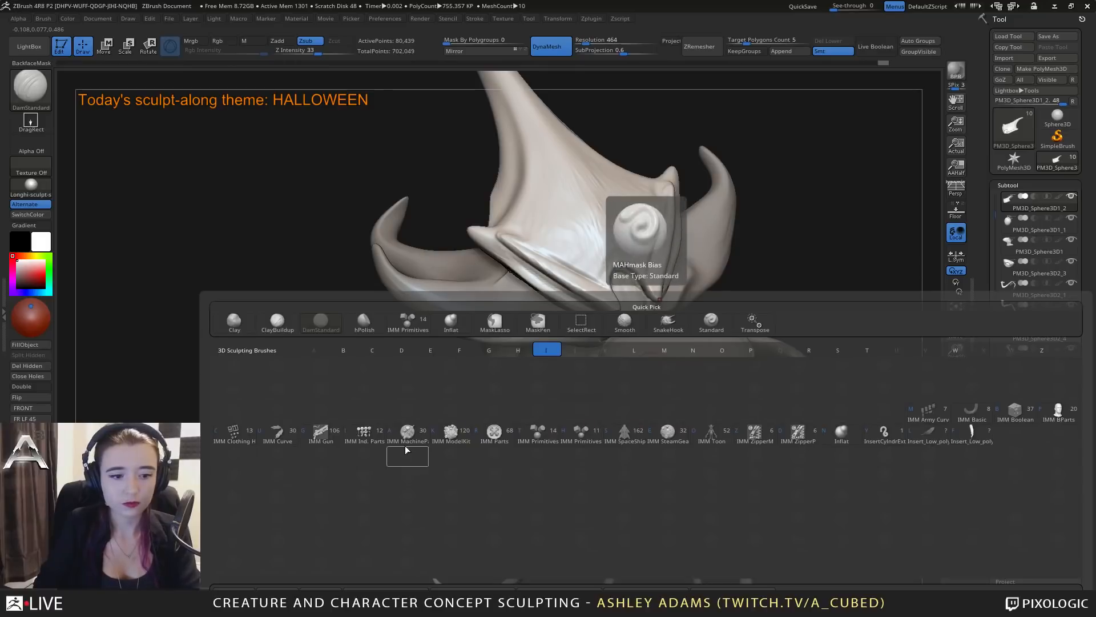
click(551, 435)
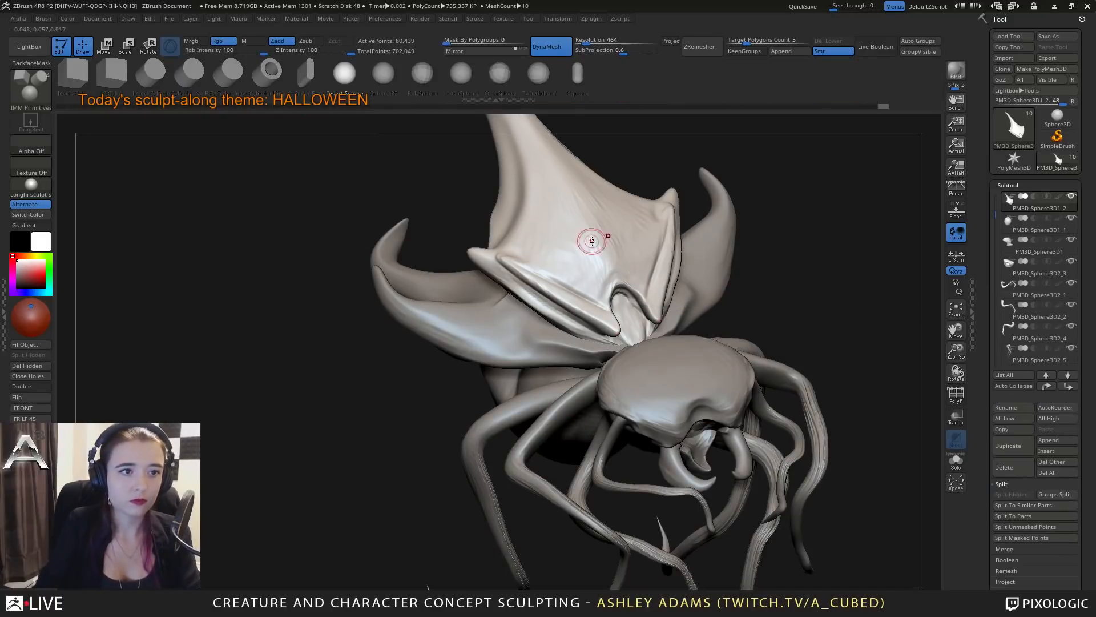
right_drag(594, 242, 640, 355)
alt+click(656, 367)
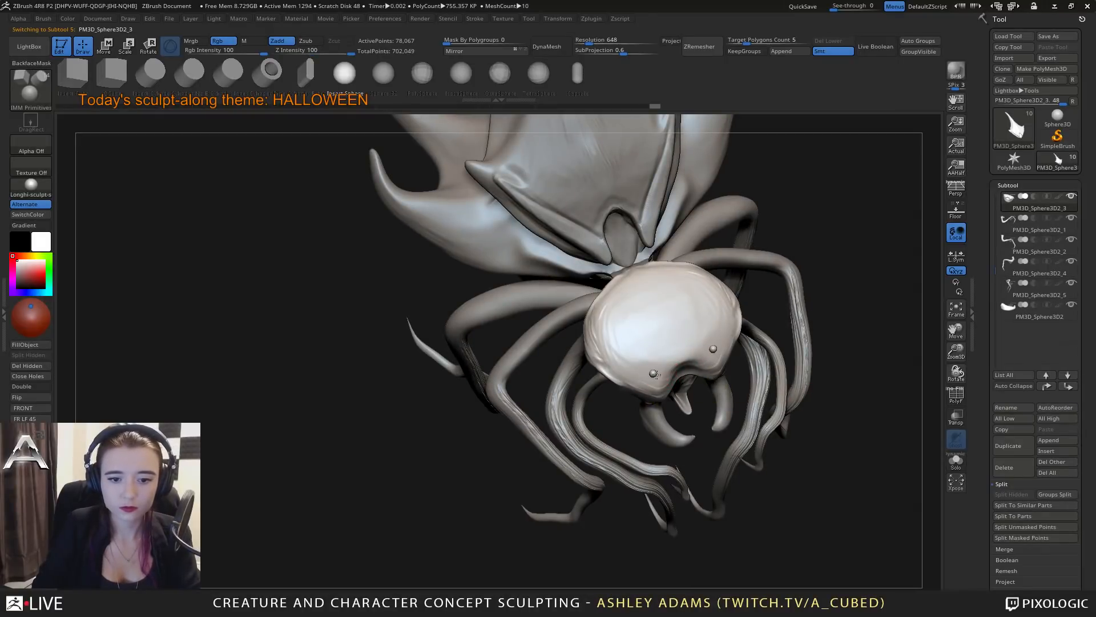
Try inserting small mirrored spheres as eyes on the front of the head, and undo them all.
drag(654, 374, 655, 366)
right_drag(655, 362, 657, 318)
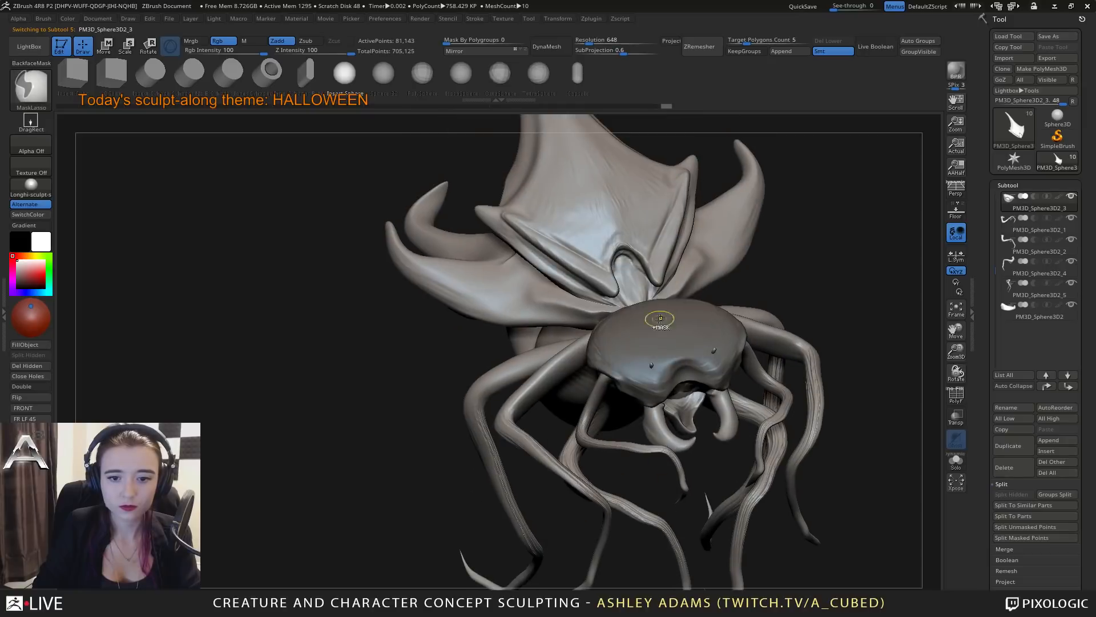
key(ctrl+z)
drag(655, 367, 646, 359)
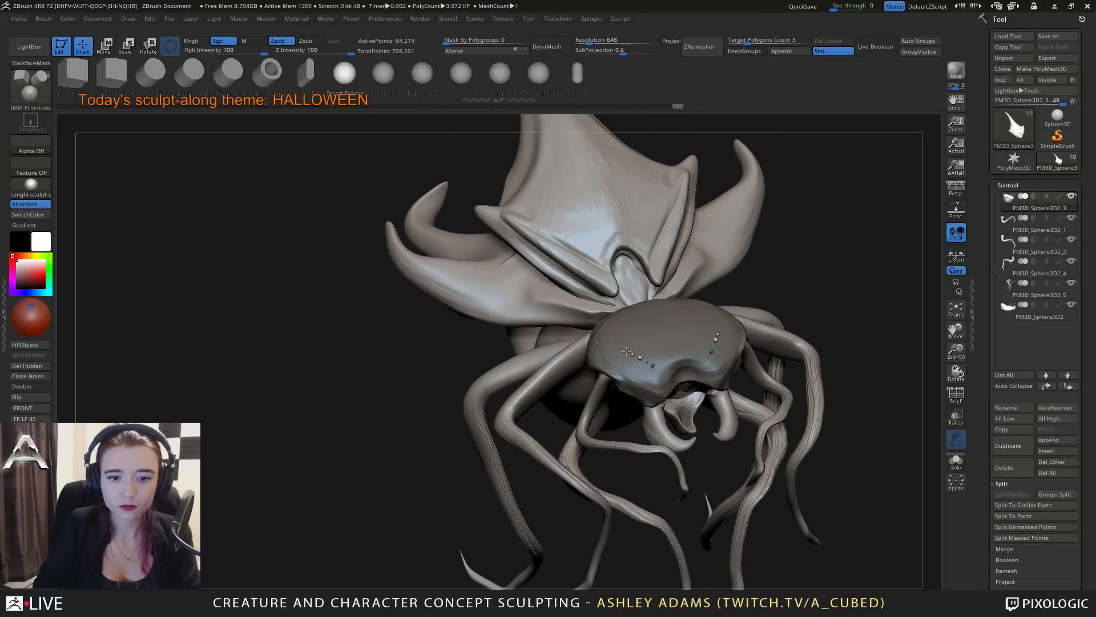
mouse_move(615, 343)
right_down()
mouse_move(768, 342)
mouse_move(799, 320)
right_up()
mouse_move(800, 319)
right_down()
mouse_move(736, 318)
mouse_move(778, 357)
right_up()
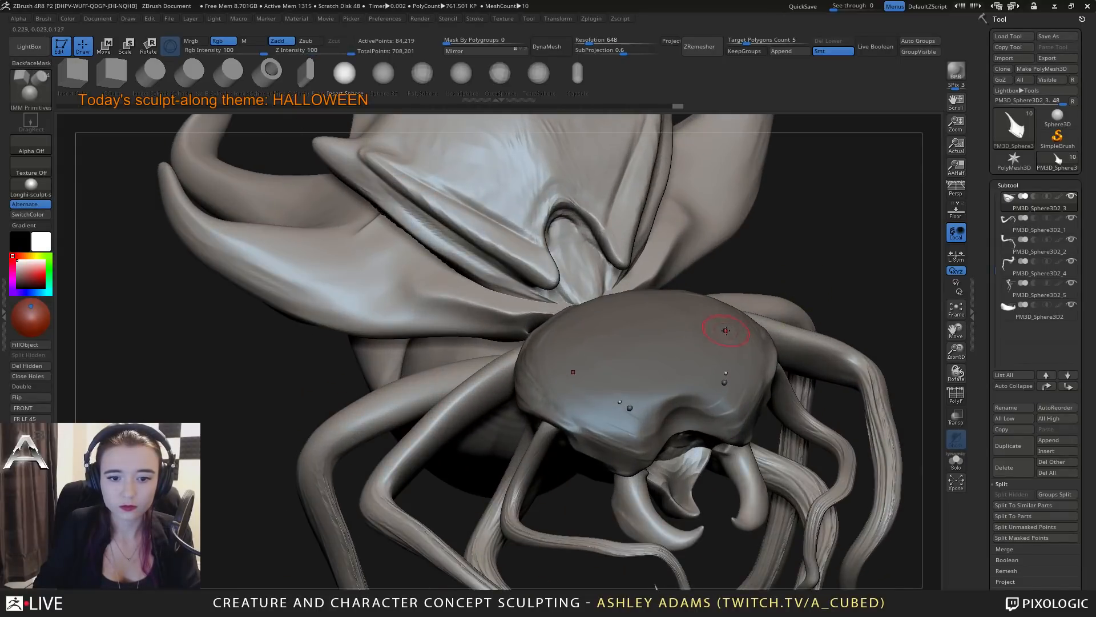
right_drag(726, 327, 699, 377)
key(ctrl+z)
key(ctrl+z)
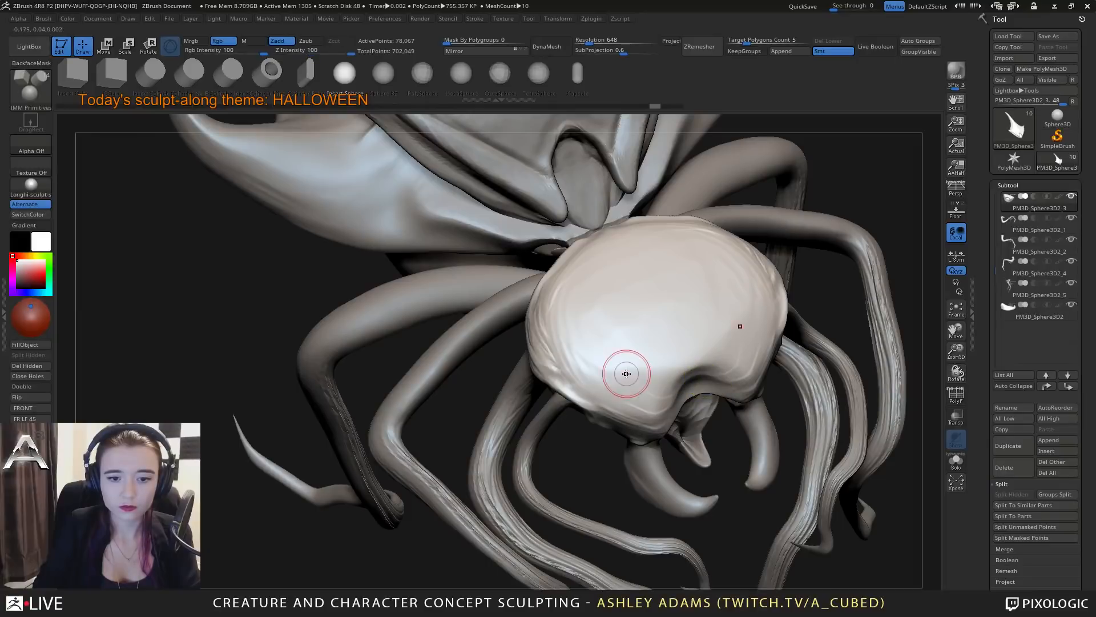
key(ctrl+z)
Try inserting mirrored rows of small spheres along the front edges of the head, and undo them.
drag(578, 333, 585, 343)
drag(590, 344, 591, 346)
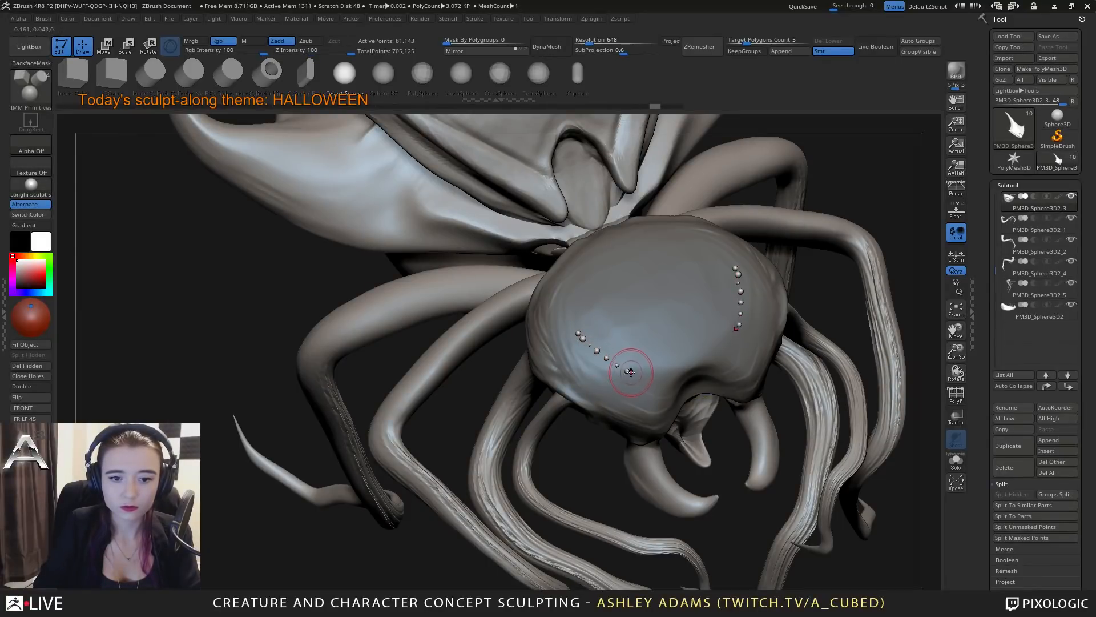
mouse_move(657, 378)
right_down()
mouse_move(594, 320)
mouse_move(706, 308)
mouse_move(590, 342)
mouse_move(615, 354)
right_up()
drag(597, 344, 620, 360)
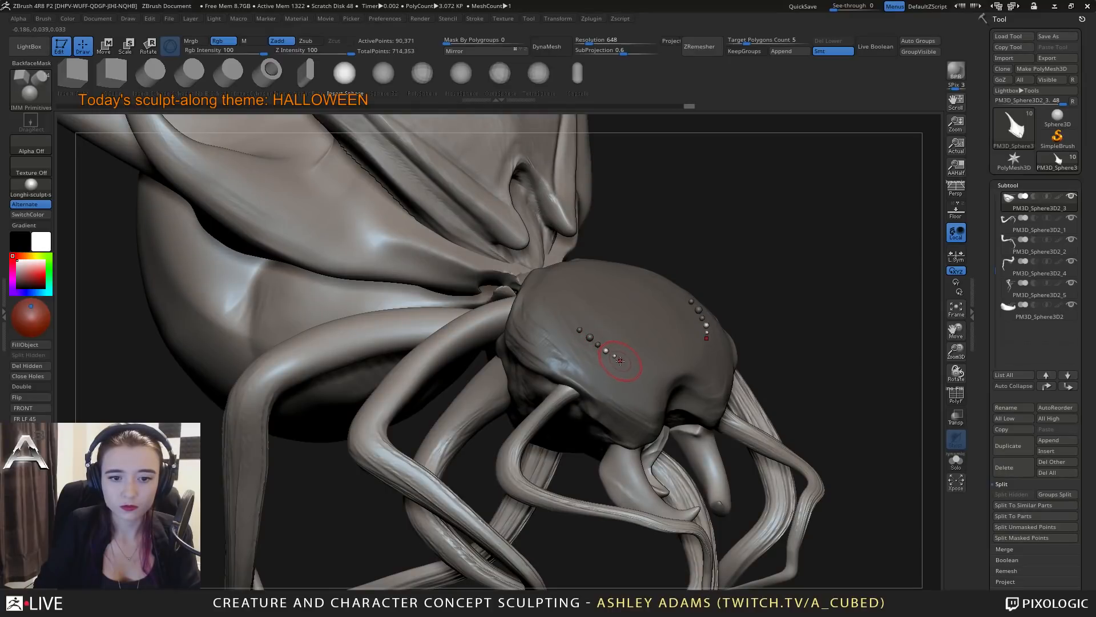
right_drag(633, 362, 655, 376)
key(ctrl+z)
key(ctrl+z)
key(ctrl+z)
key(ctrl+z)
key(ctrl+z)
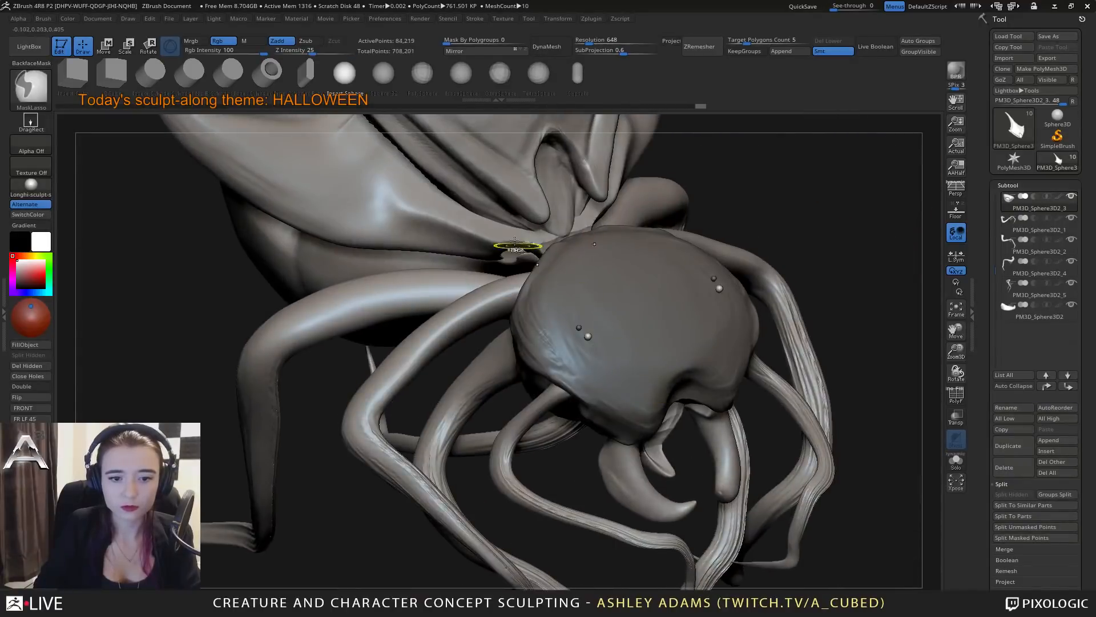
key(ctrl+z)
Insert a mirrored row of small eye spheres of varying size from each side of the head towards the front notch.
mouse_move(587, 343)
right_down()
mouse_move(601, 338)
mouse_move(578, 344)
right_up()
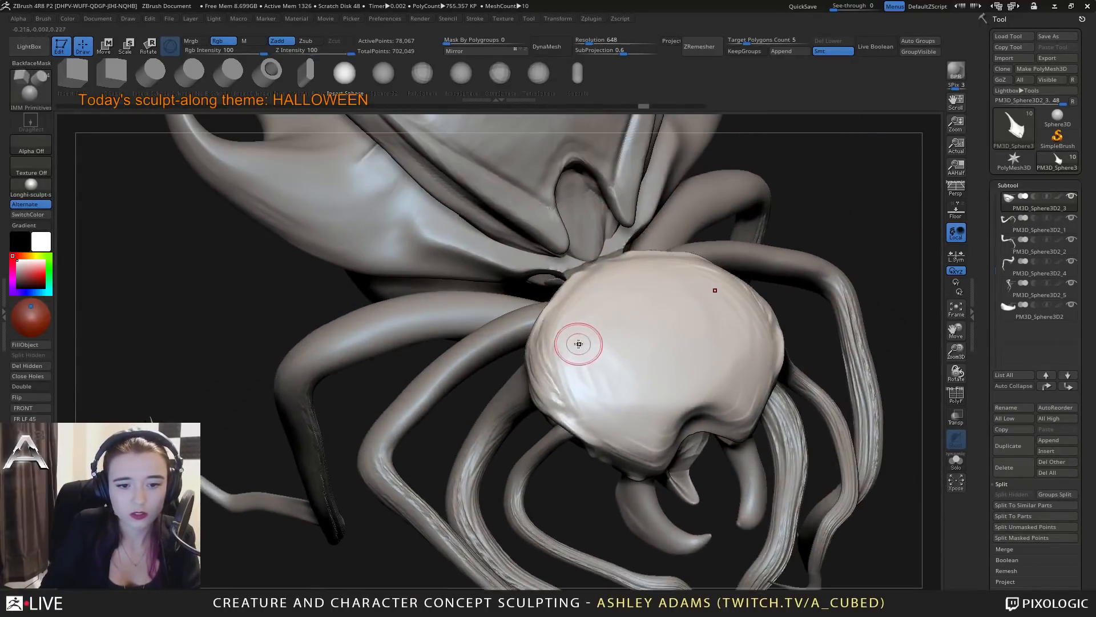
ctrl+right_drag(587, 387, 584, 374)
drag(527, 343, 540, 357)
mouse_move(548, 367)
right_down()
mouse_move(561, 372)
mouse_move(550, 366)
right_up()
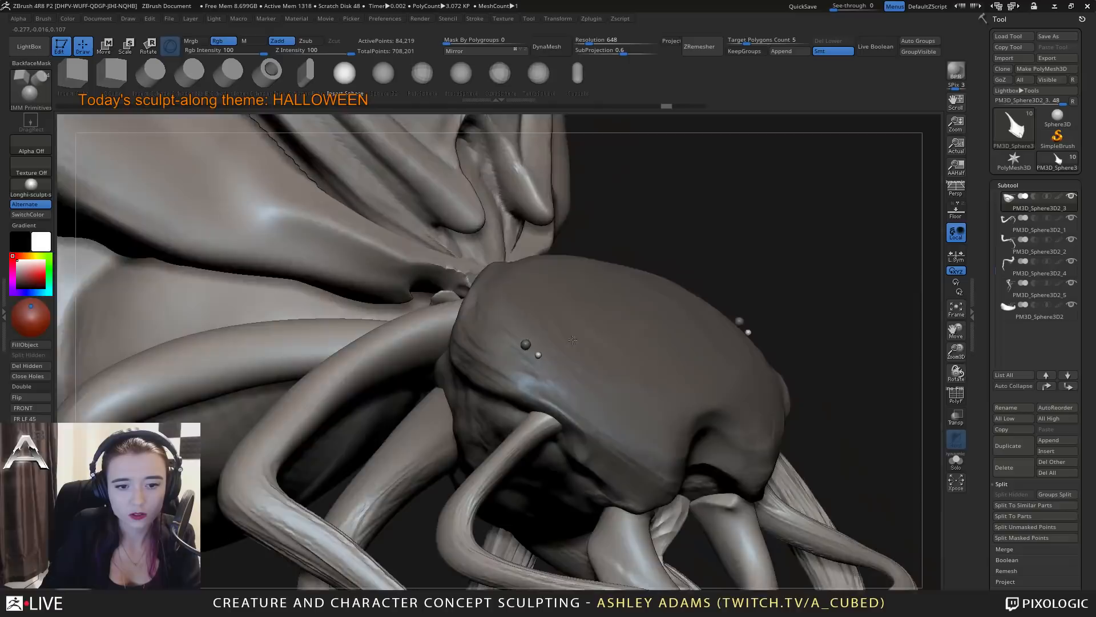
click(563, 376)
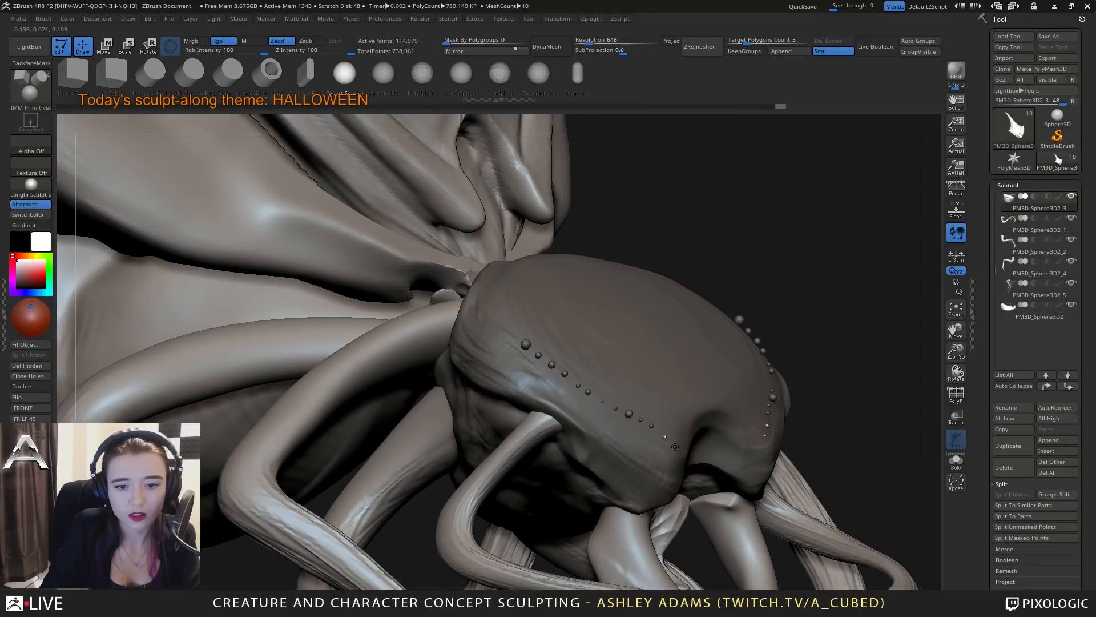
drag(675, 446, 678, 448)
ctrl+right_drag(649, 492, 637, 299)
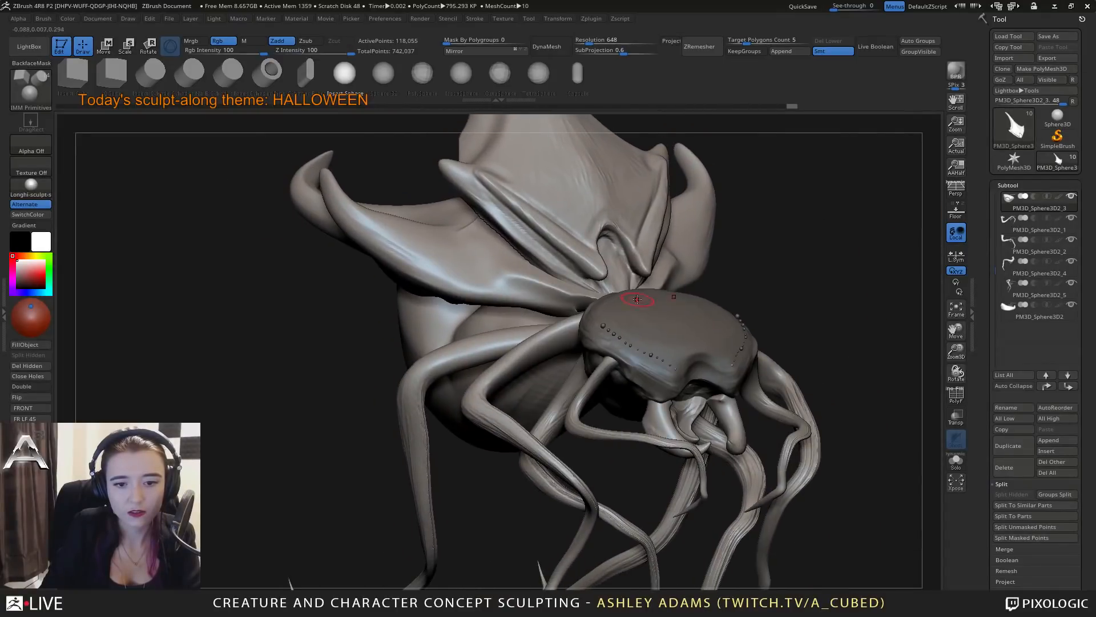
key(1)
ctrl+drag(792, 262, 802, 275)
ctrl+right_drag(679, 331, 665, 377)
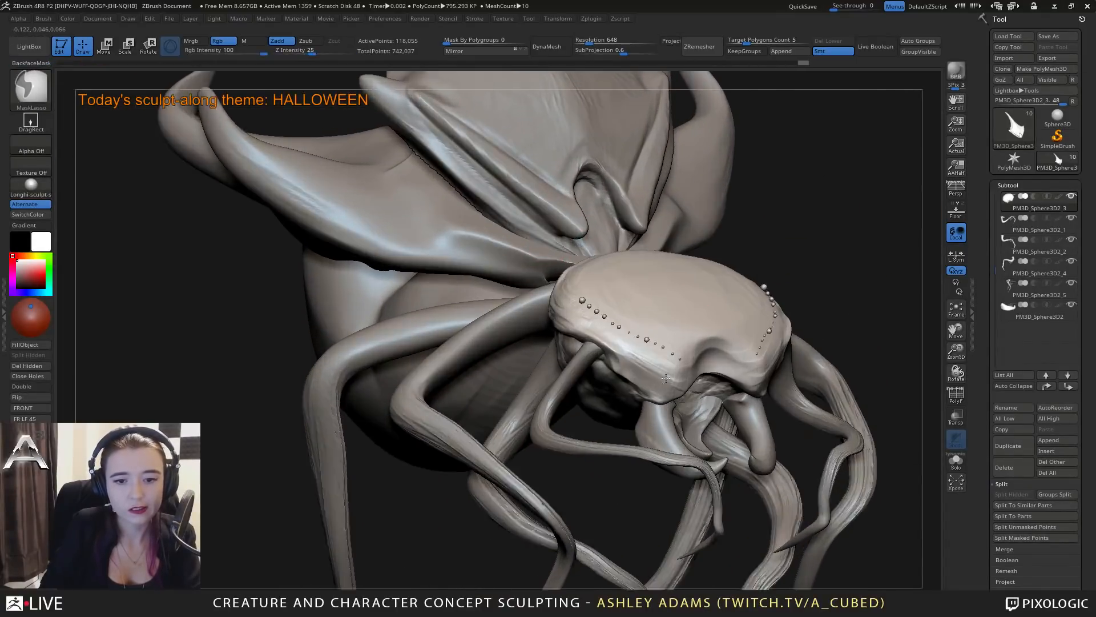
ctrl+shift+click(644, 326)
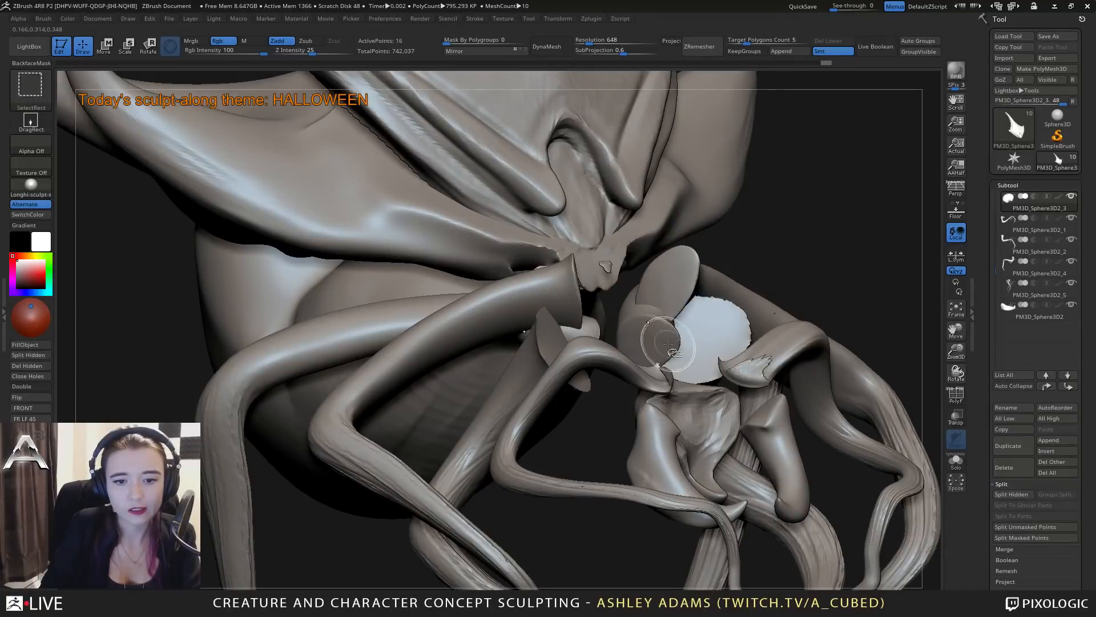
right_drag(693, 339, 632, 357)
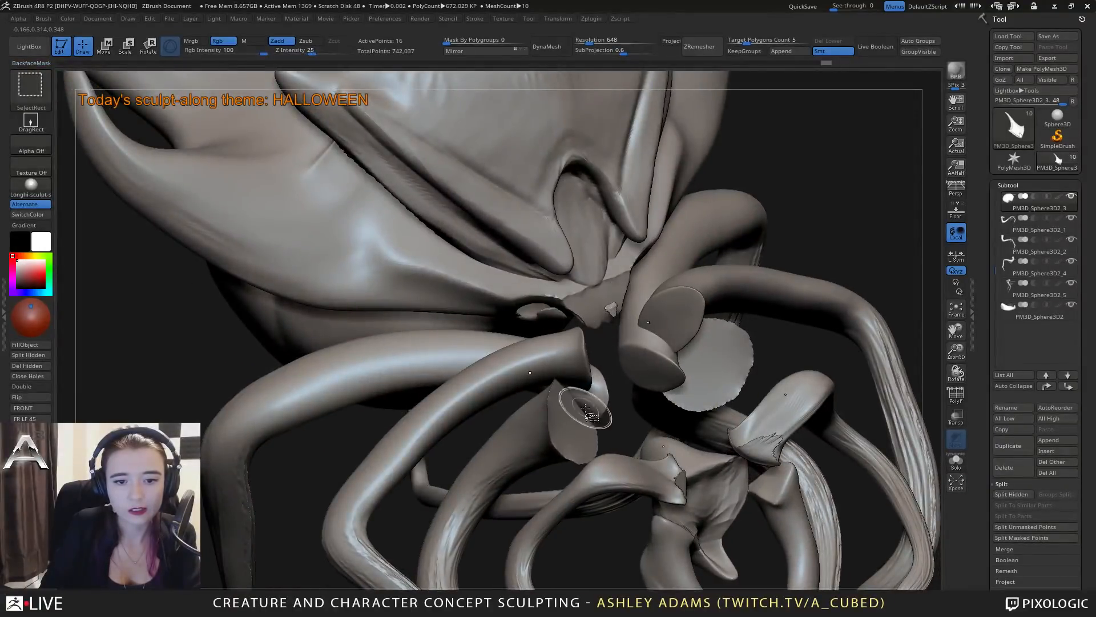
ctrl+right_drag(627, 422, 927, 417)
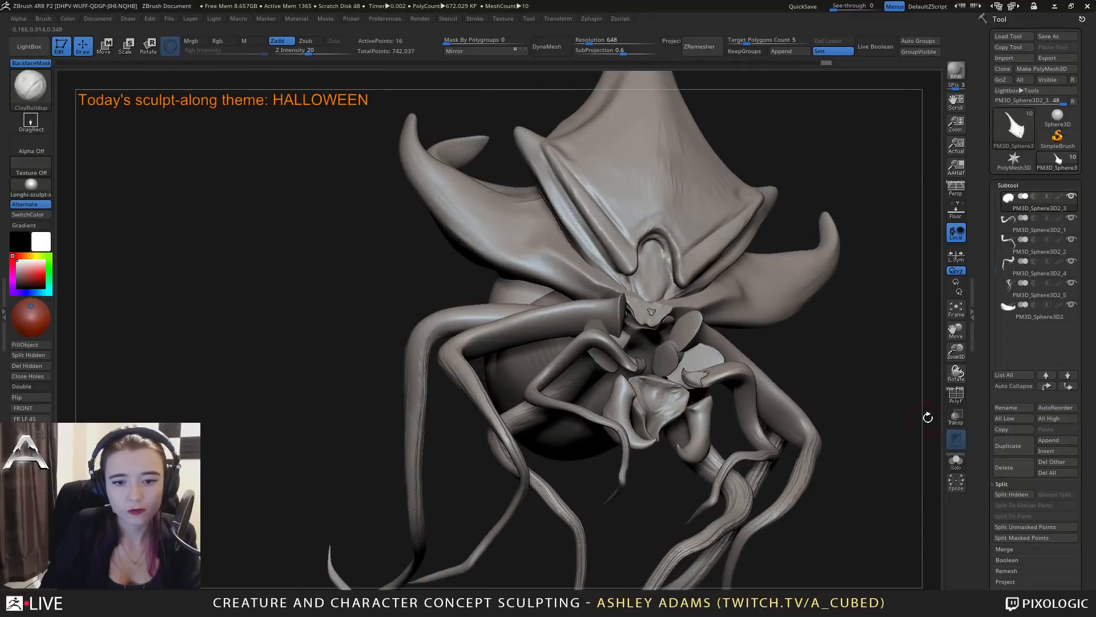
ctrl+shift+click(807, 359)
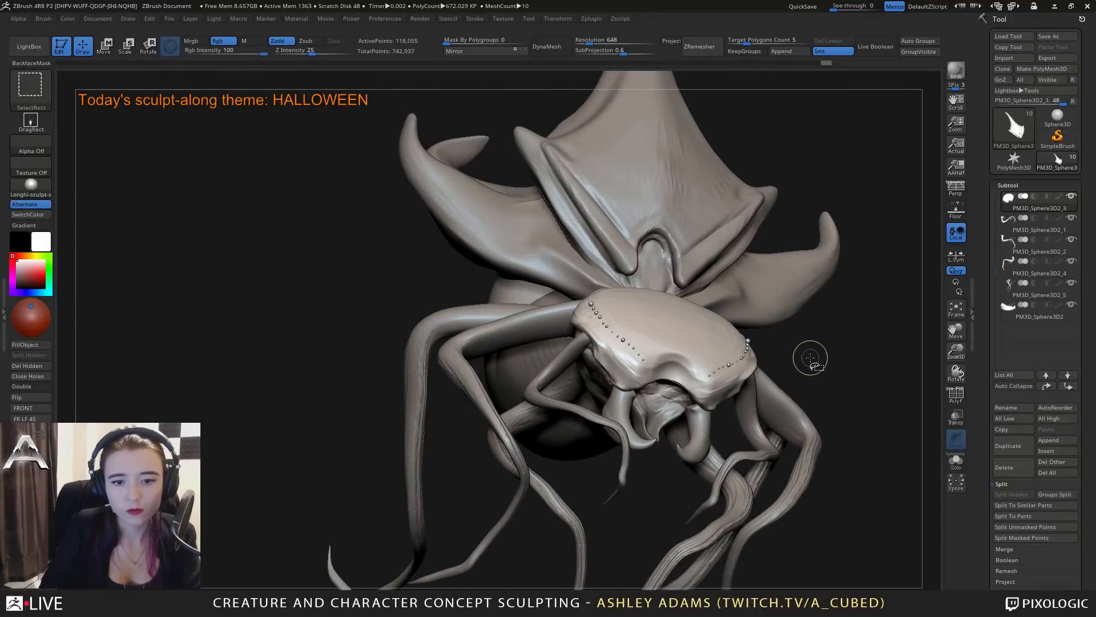
Show only the main mesh of the head and split the hidden eye spheres into a separate subtool.
ctrl+shift+click(650, 337)
right_drag(702, 335, 554, 311)
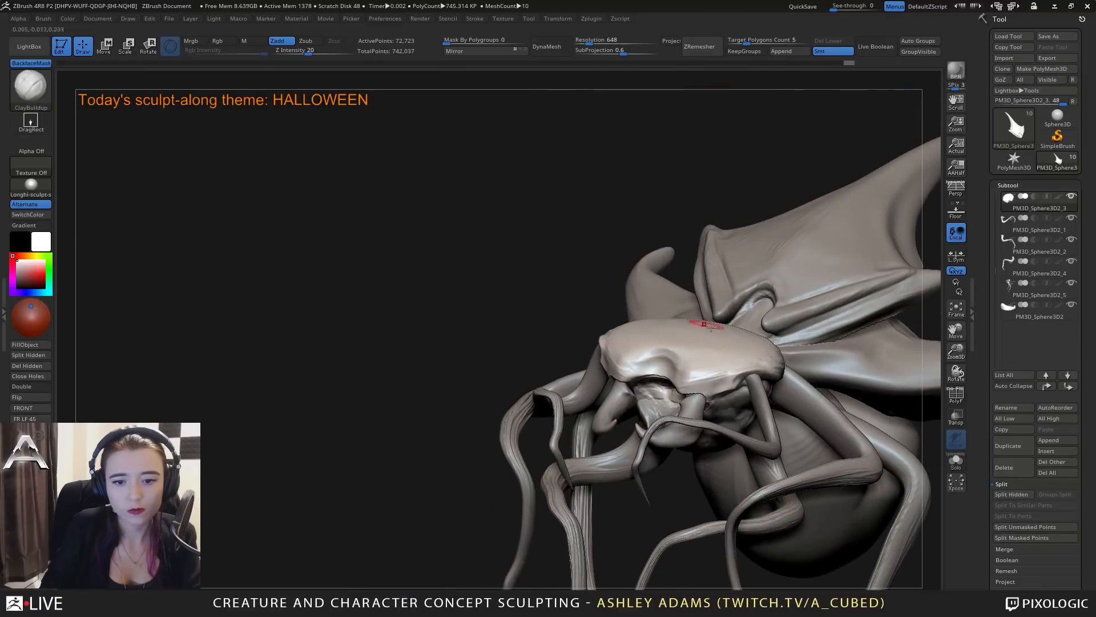
click(1011, 494)
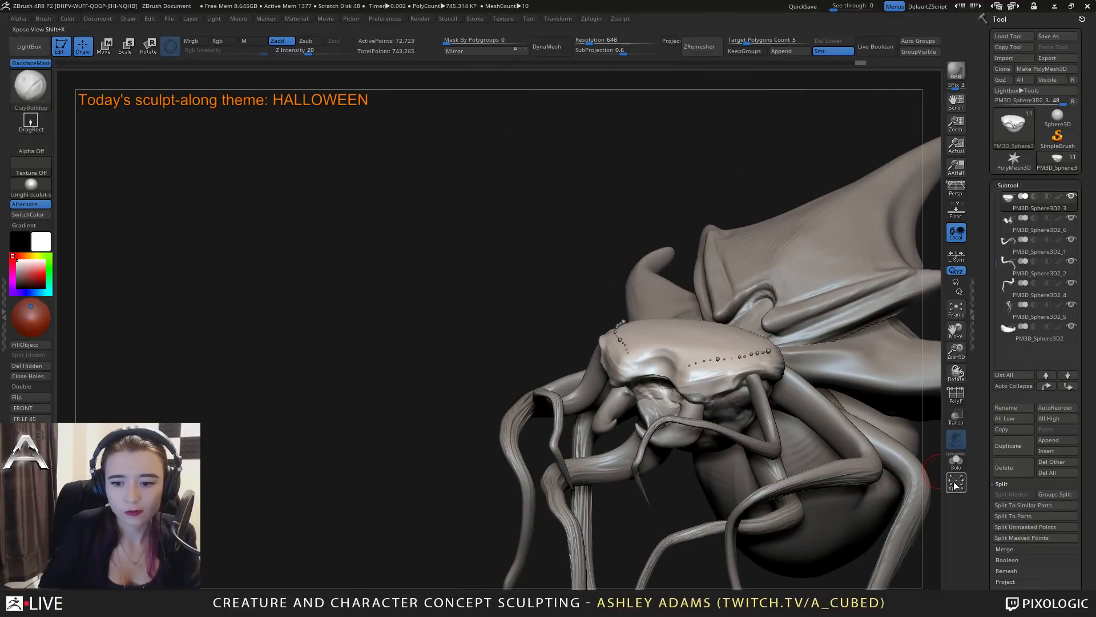
Solo the new eye subtool, hide its stray mesh fragments with SelectLasso, and delete the hidden geometry.
alt+click(757, 368)
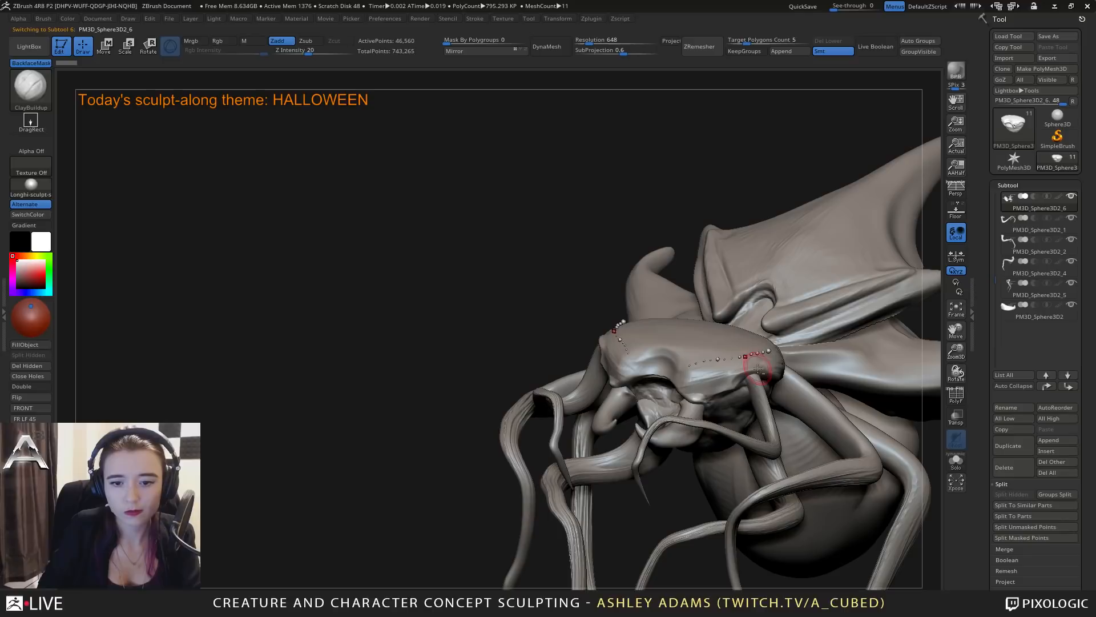
click(960, 463)
mouse_move(705, 321)
ctrl+right_down()
mouse_move(714, 371)
mouse_move(673, 343)
mouse_move(616, 336)
ctrl+right_up()
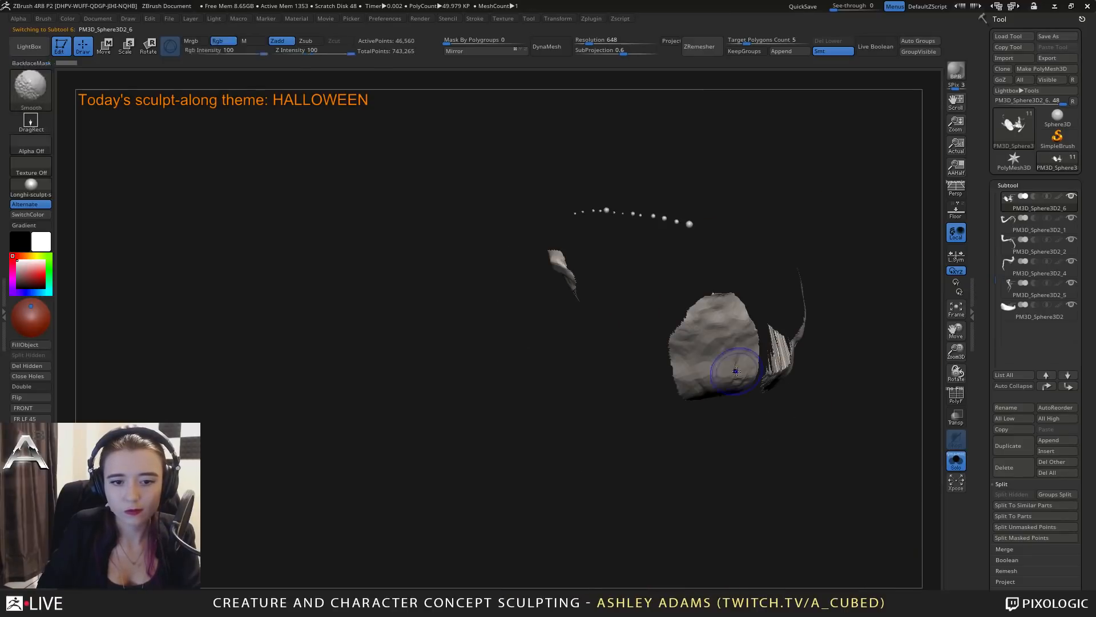
ctrl+shift+click(39, 94)
click(306, 147)
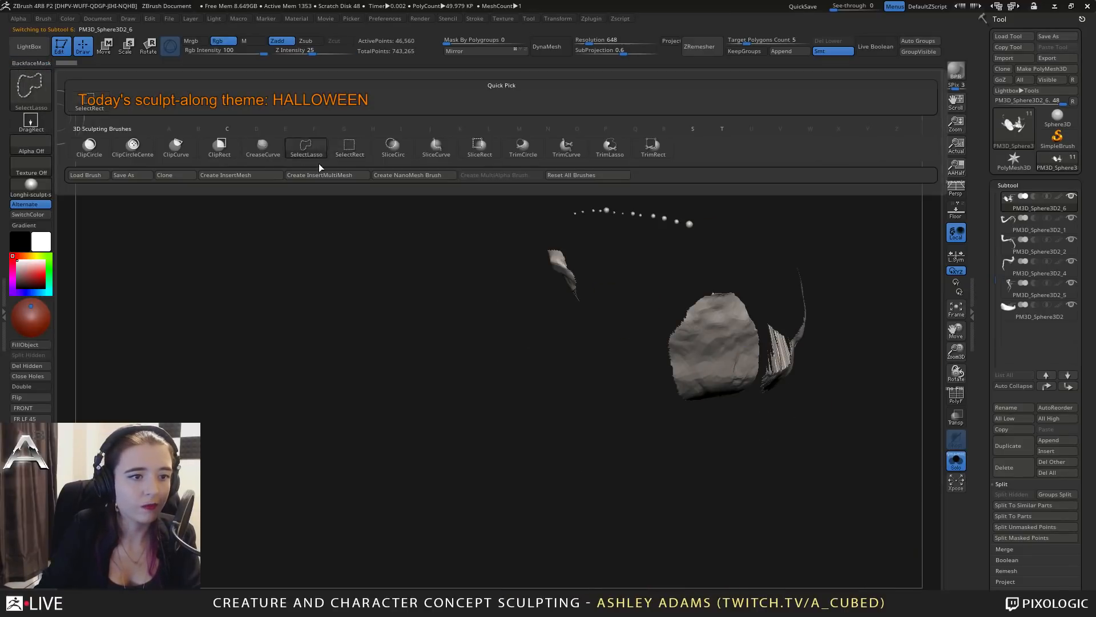
mouse_move(879, 432)
ctrl+shift+mouse_down()
mouse_move(485, 300)
mouse_move(551, 228)
ctrl+shift+mouse_up()
mouse_move(497, 460)
mouse_down()
mouse_move(693, 367)
mouse_move(431, 348)
mouse_up()
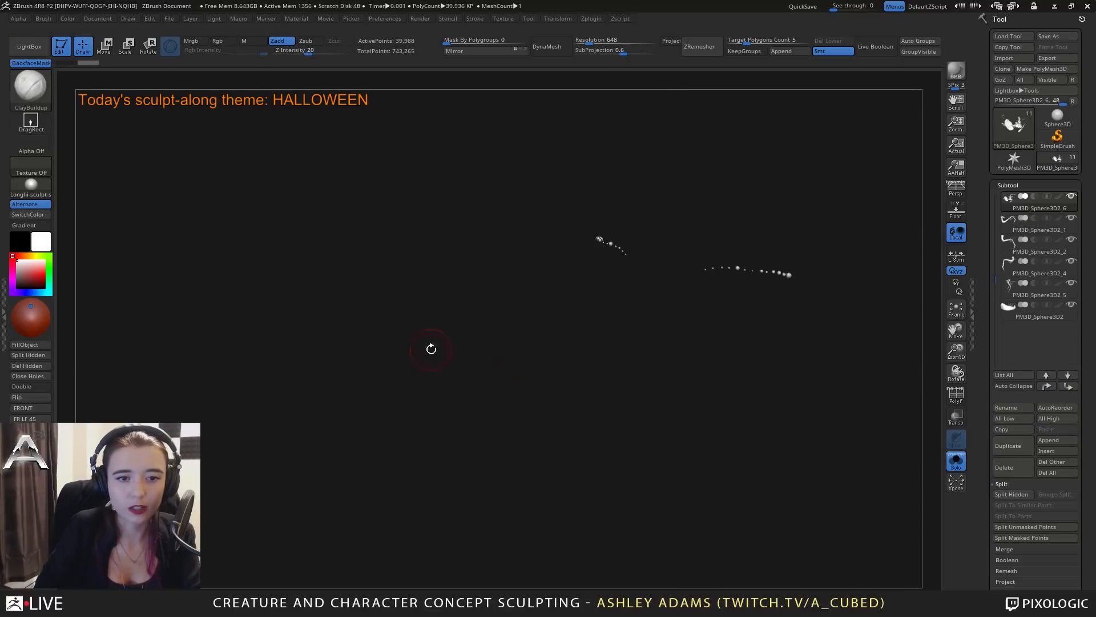
click(31, 368)
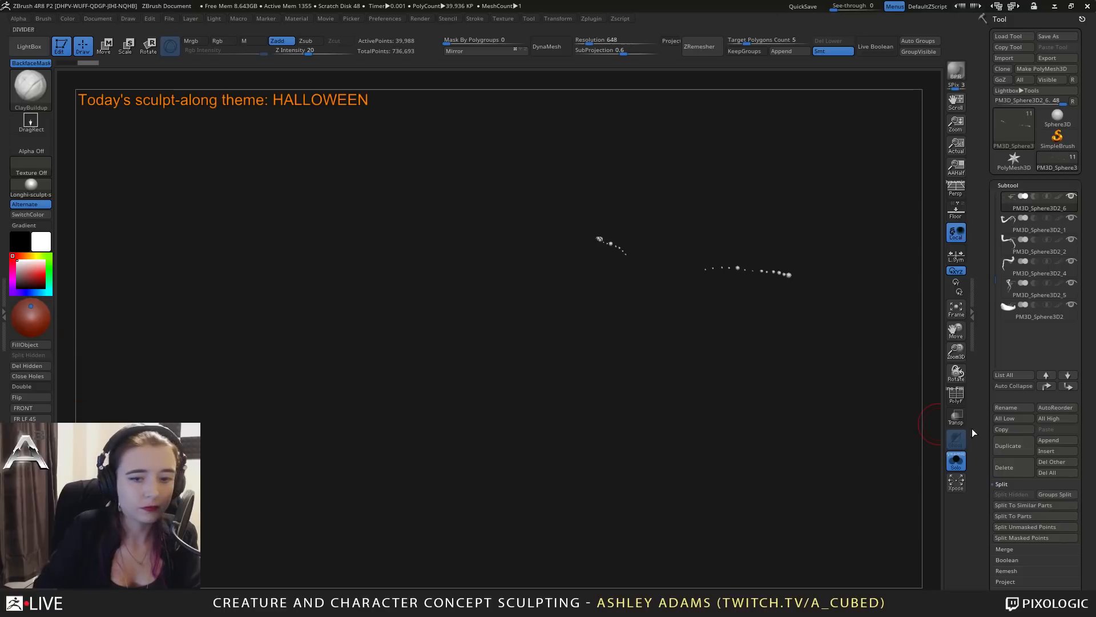
click(957, 462)
Make the head the active subtool and close the holes in its mesh.
alt+click(617, 279)
drag(383, 269, 464, 373)
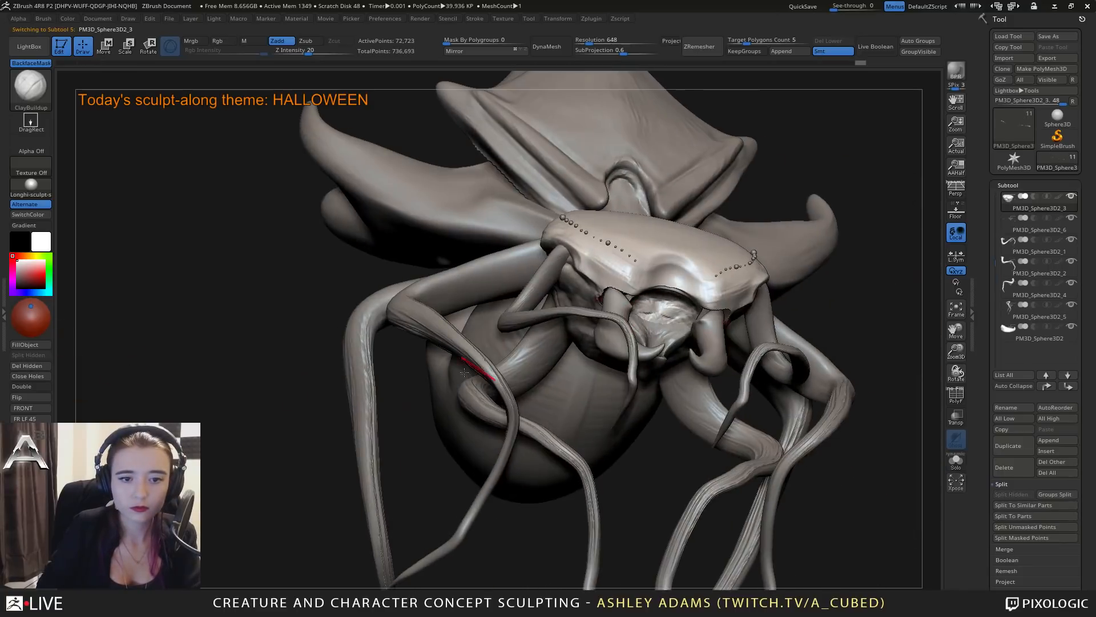
click(41, 379)
Select the eye-sphere subtool and adjust its position on the head with the Move tool.
right_drag(634, 263, 688, 257)
alt+click(546, 266)
key(w)
mouse_move(580, 281)
right_down()
mouse_move(665, 236)
mouse_move(645, 240)
right_up()
key(q)
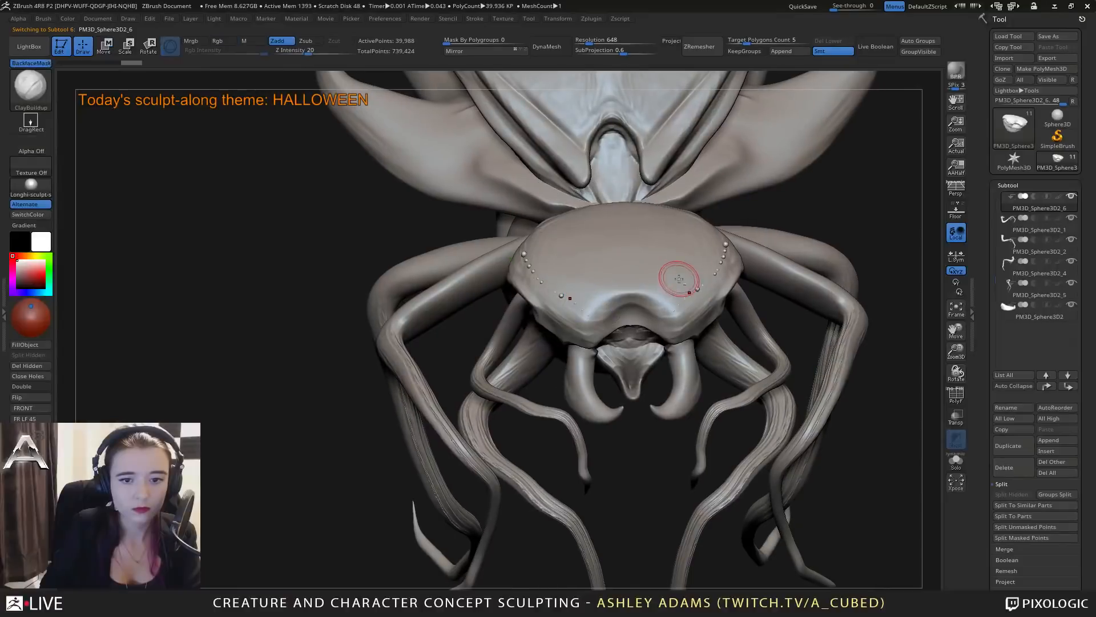
Make the head active and sculpt the surface around the rows of eyes with the ClayBuildup brush.
alt+click(679, 279)
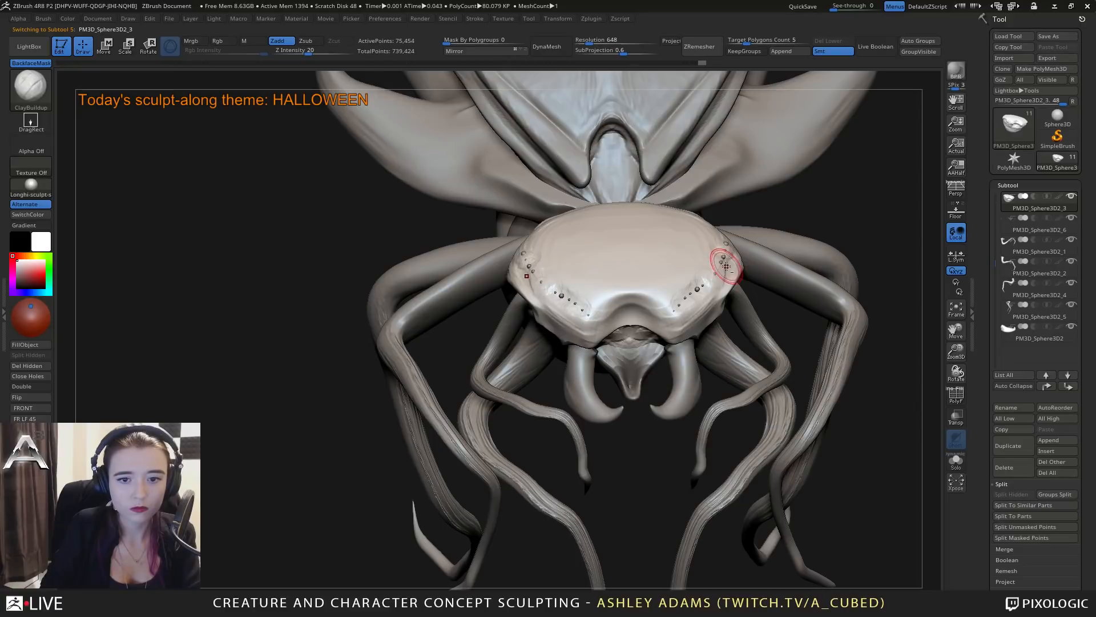
mouse_move(673, 237)
right_down()
mouse_move(605, 301)
mouse_move(556, 306)
right_up()
drag(555, 313, 559, 321)
ctrl+right_drag(548, 309, 667, 351)
Refine the head's front notch above the mouth with the DamStandard and ClayBuildup brushes.
key(b)
key(d)
key(s)
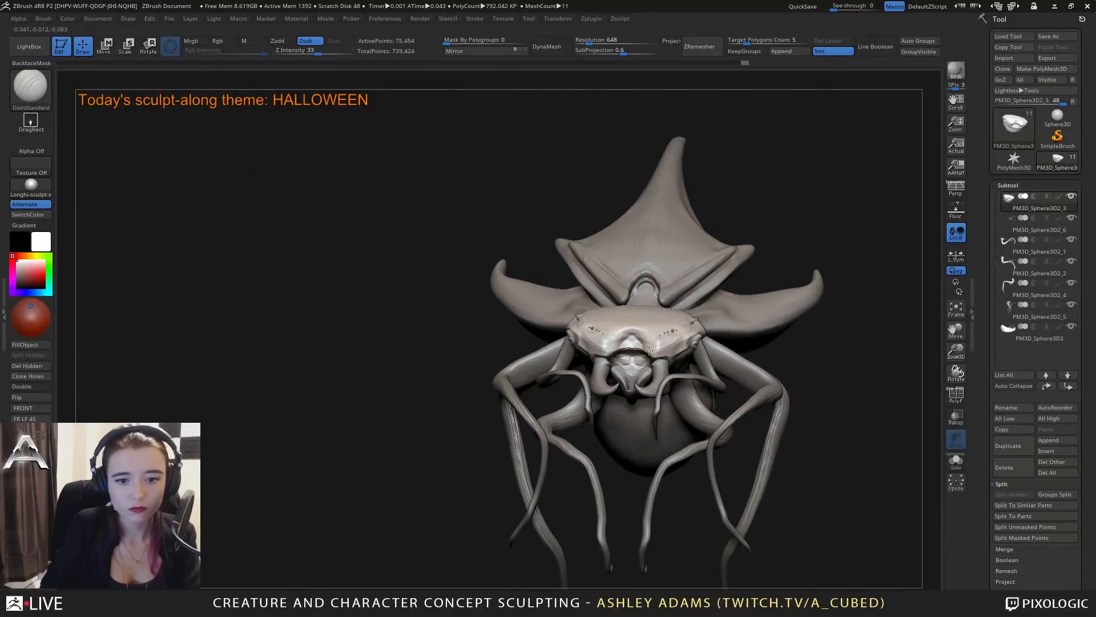
key(b)
key(c)
key(b)
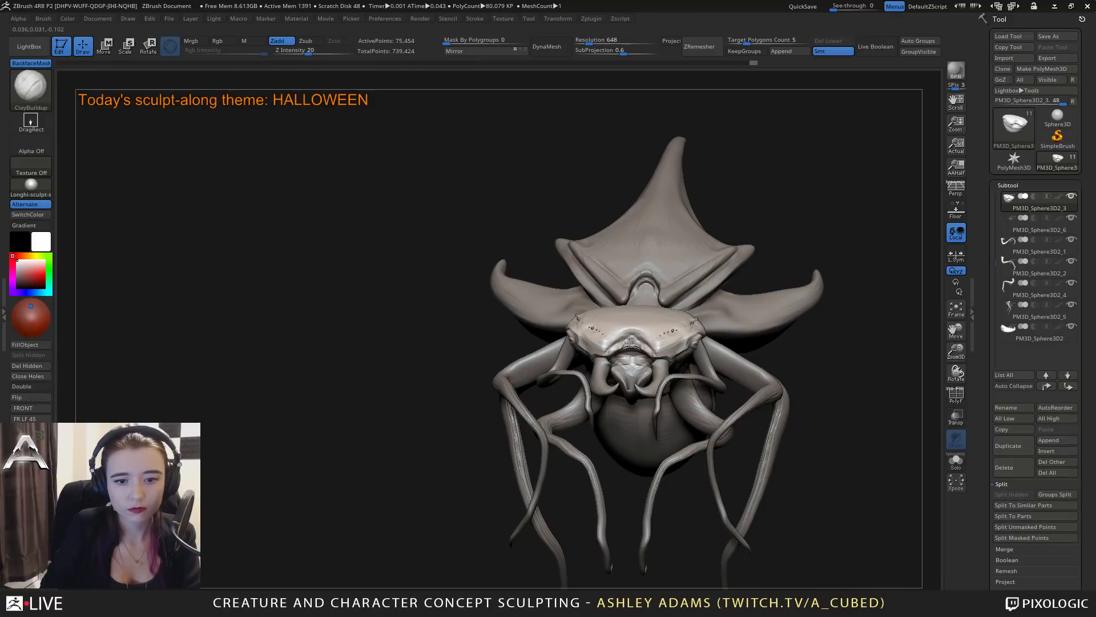
right_drag(651, 353, 628, 337)
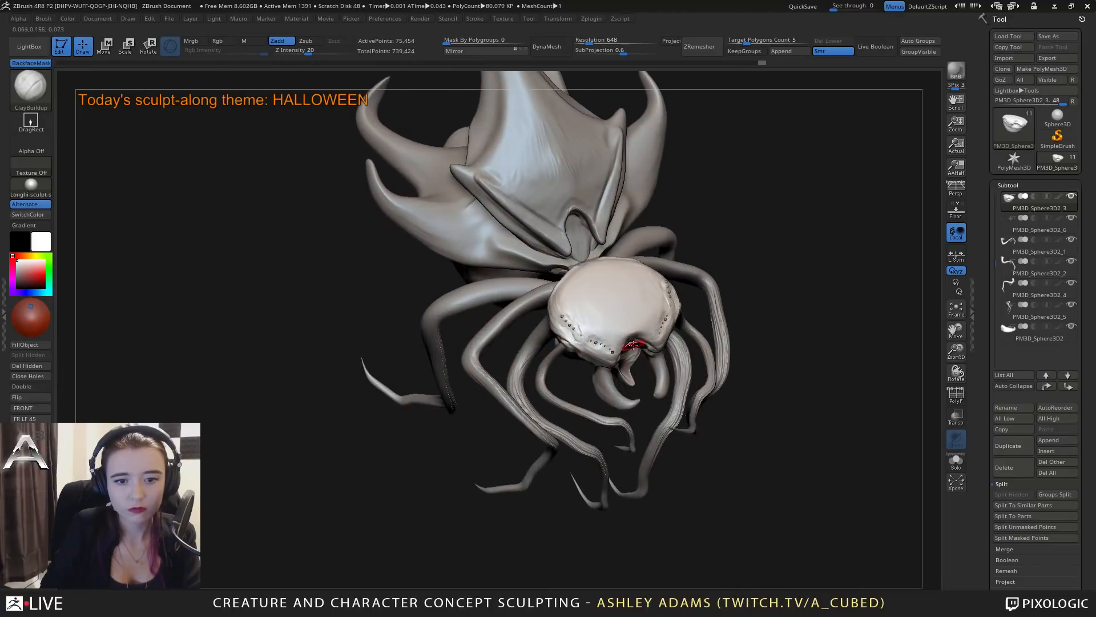
Carve creases over the top of the head towards the front notch with DamStandard, and switch back to ClayBuildup.
key(b)
key(d)
key(s)
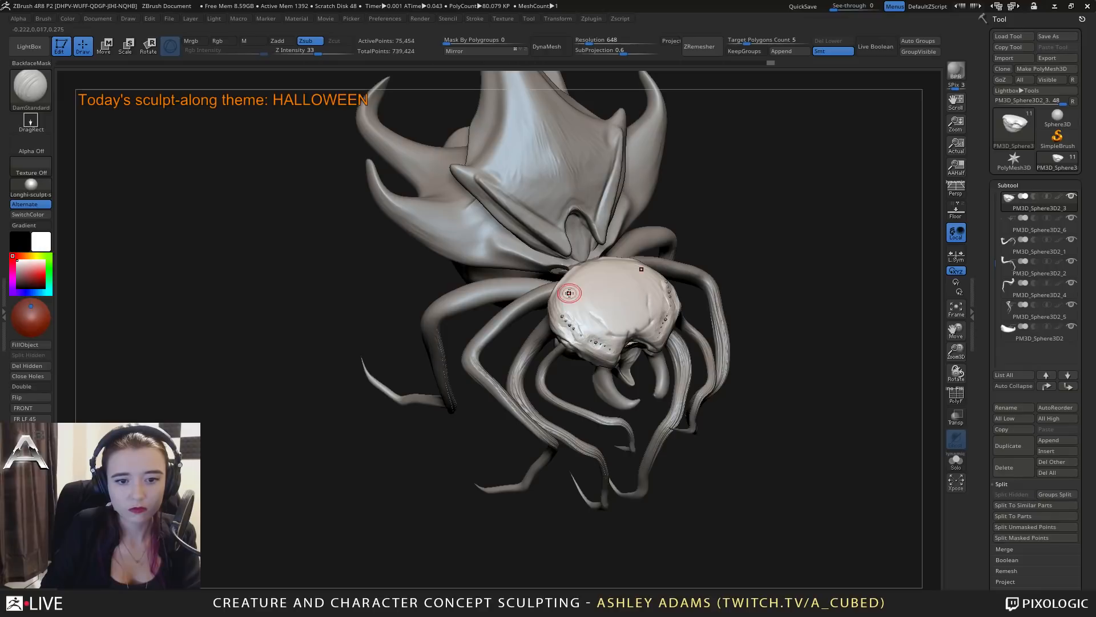
mouse_move(570, 293)
right_down()
mouse_move(574, 265)
mouse_move(603, 331)
mouse_move(657, 319)
mouse_move(634, 331)
mouse_move(577, 329)
right_up()
mouse_move(640, 342)
alt+right_down()
mouse_move(612, 307)
mouse_move(600, 316)
mouse_move(622, 286)
mouse_move(698, 362)
alt+right_up()
key(b)
key(c)
key(b)
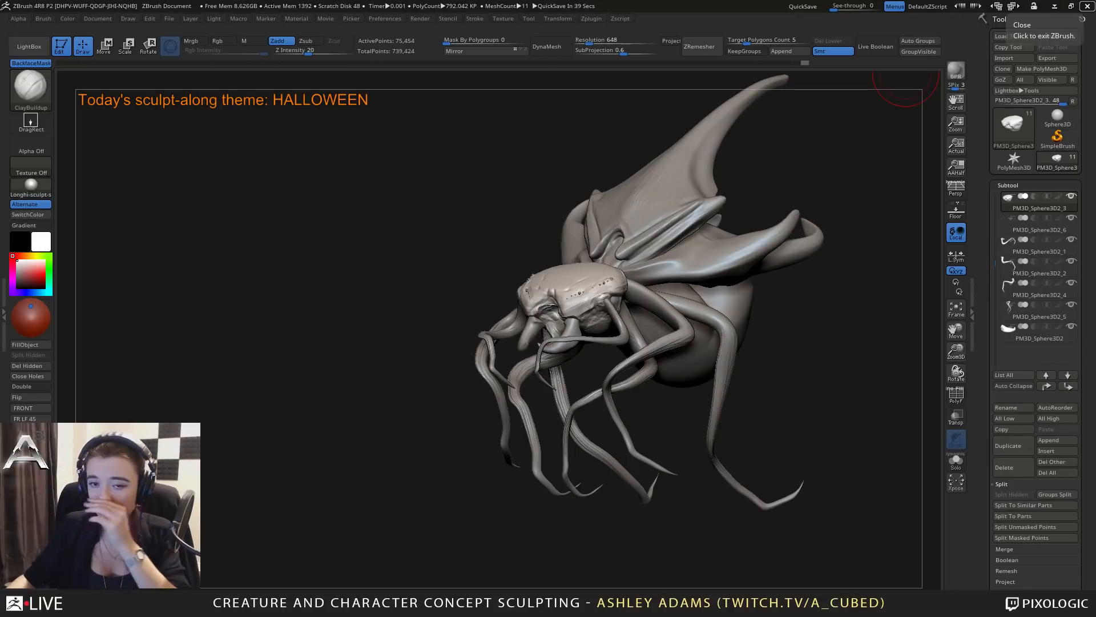
Make the top plate the active subtool and examine its shape in isolation.
drag(405, 348, 657, 353)
right_drag(658, 354, 713, 331)
alt+click(624, 241)
right_drag(624, 240, 626, 292)
shift+drag(626, 291, 596, 252)
right_drag(597, 251, 649, 246)
shift+drag(600, 251, 574, 243)
mouse_move(563, 246)
right_down()
mouse_move(685, 297)
mouse_move(717, 271)
right_up()
click(956, 462)
mouse_move(522, 218)
right_down()
mouse_move(535, 236)
mouse_move(502, 228)
right_up()
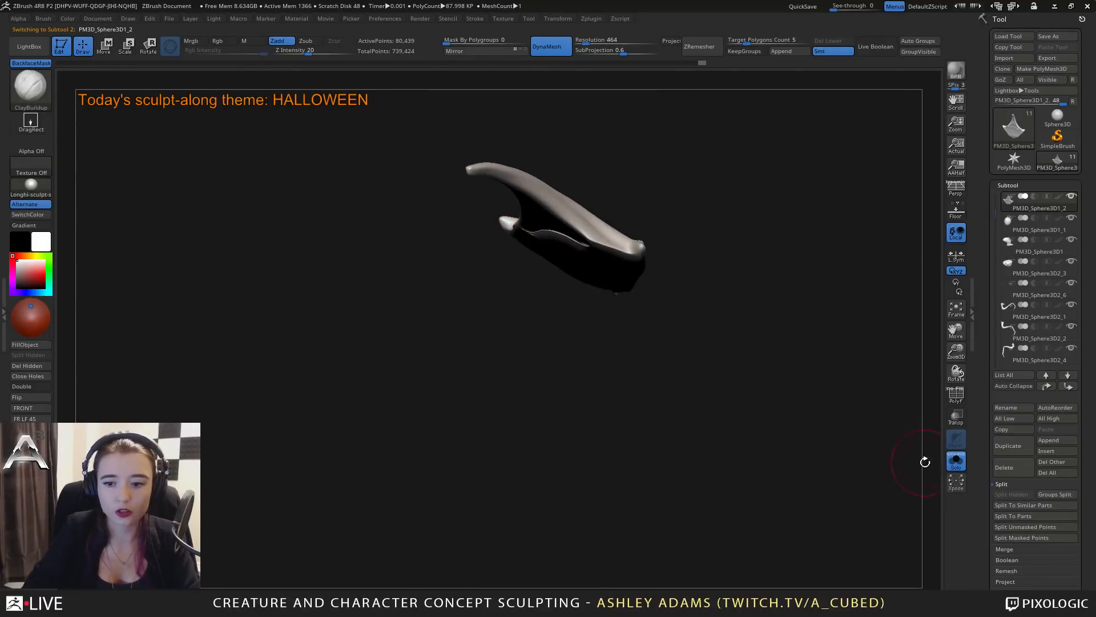
click(957, 461)
Select the main shell, then build up and smooth its upper surface beneath the top plate.
right_drag(891, 411, 500, 279)
alt+click(528, 276)
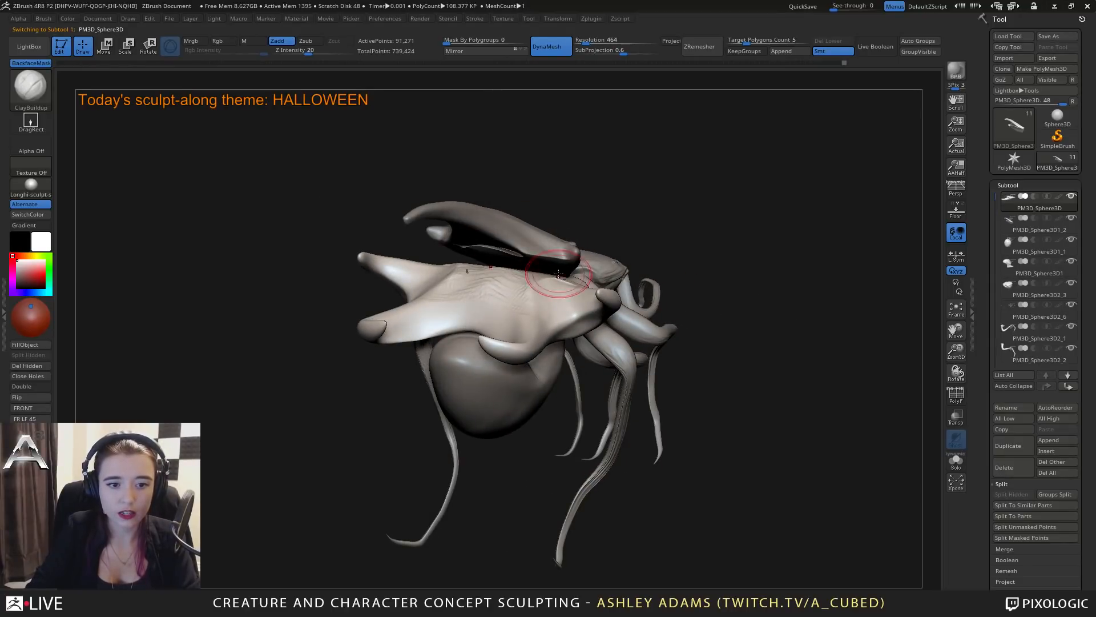
key(shift)
mouse_move(521, 292)
shift+right_down()
mouse_move(514, 306)
mouse_move(525, 281)
shift+right_up()
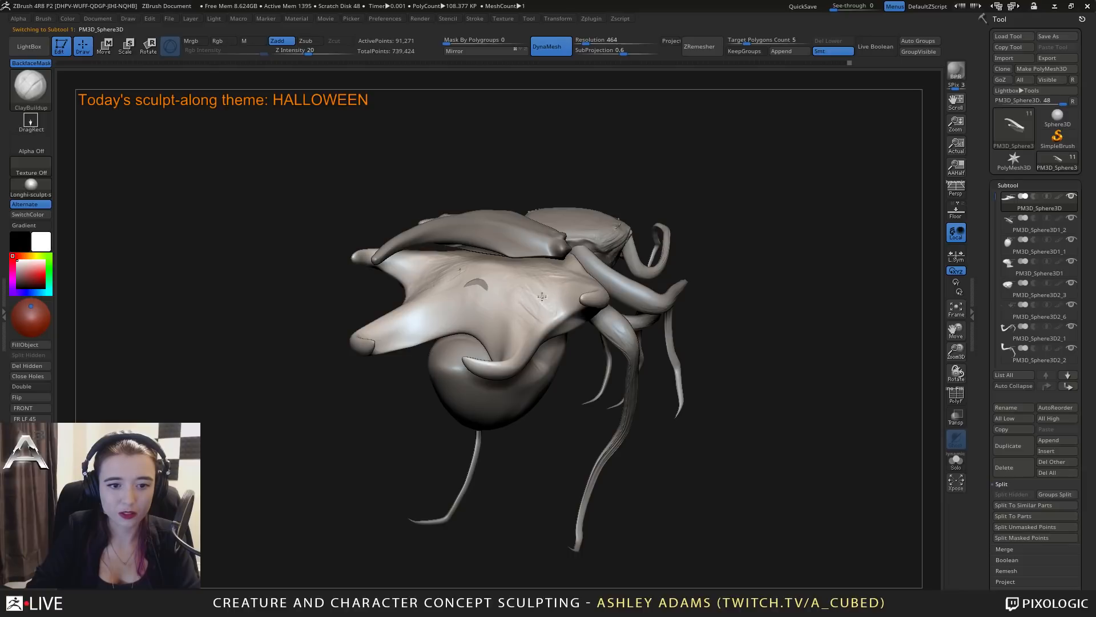
right_drag(561, 265, 556, 264)
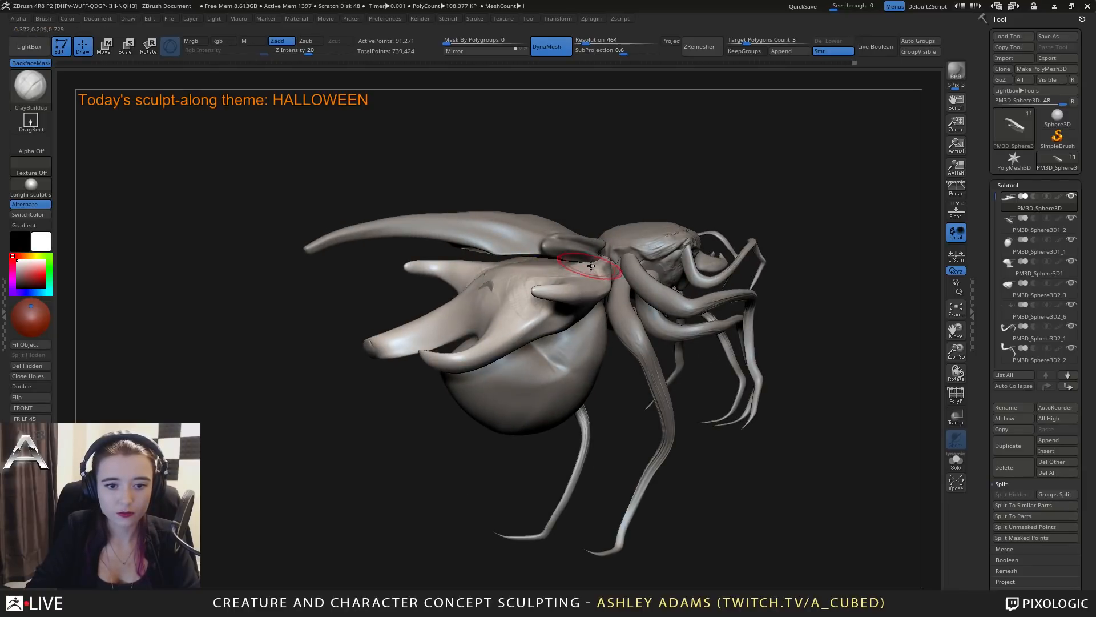
key(shift)
shift+drag(489, 267, 489, 274)
mouse_move(489, 274)
ctrl+right_down()
mouse_move(489, 293)
mouse_move(482, 276)
mouse_move(577, 251)
mouse_move(514, 265)
ctrl+right_up()
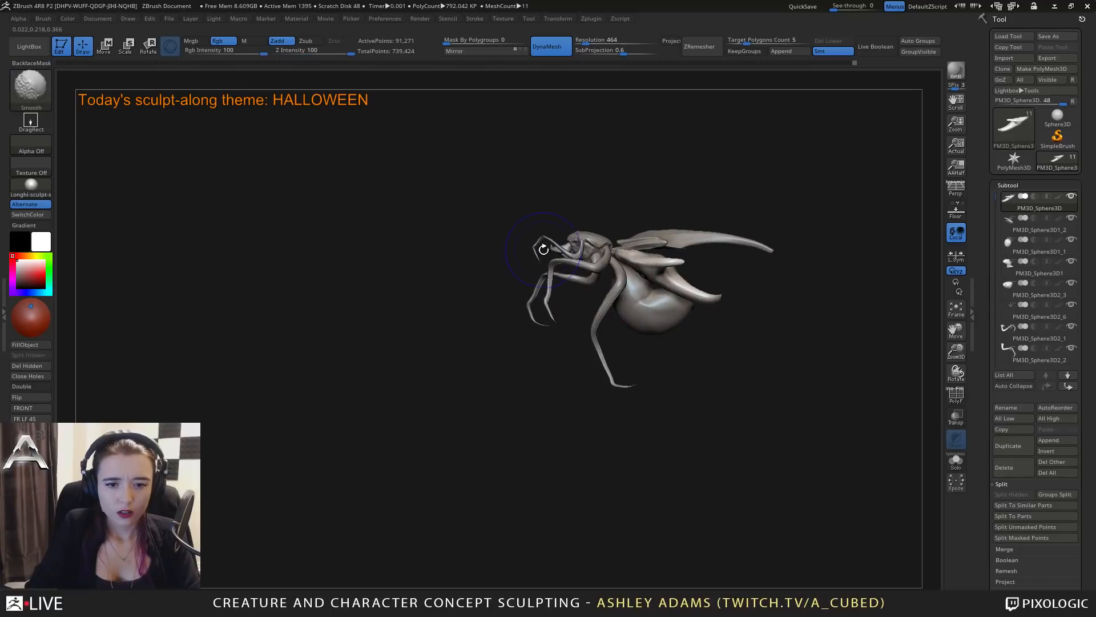
Select the long hind pair of legs and delete its subtool.
alt+click(609, 297)
right_drag(610, 296, 686, 288)
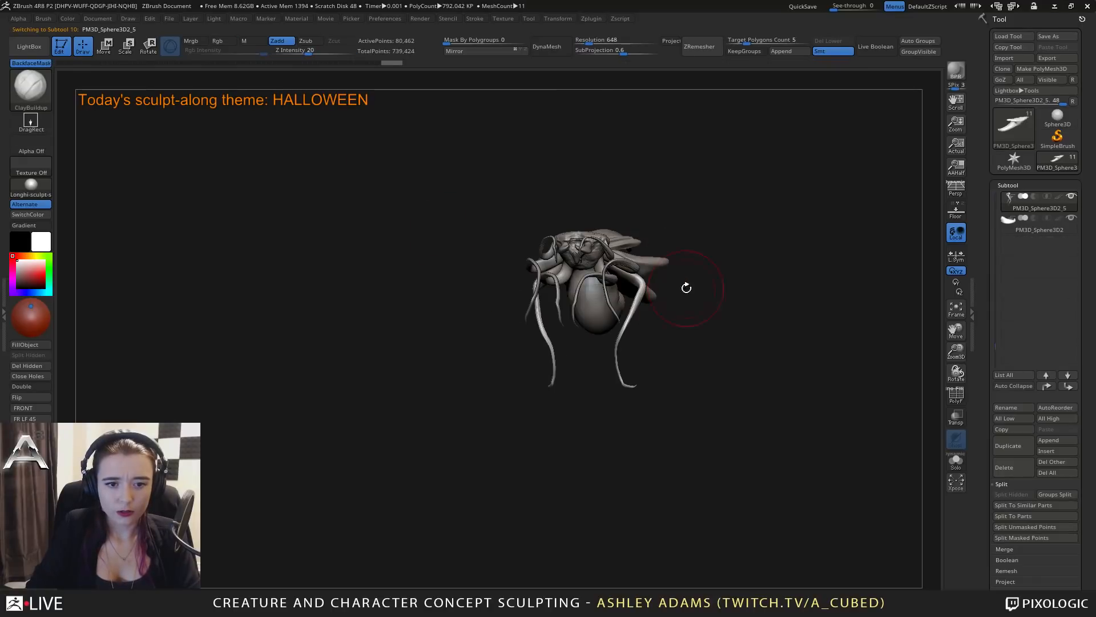
click(1022, 474)
click(909, 495)
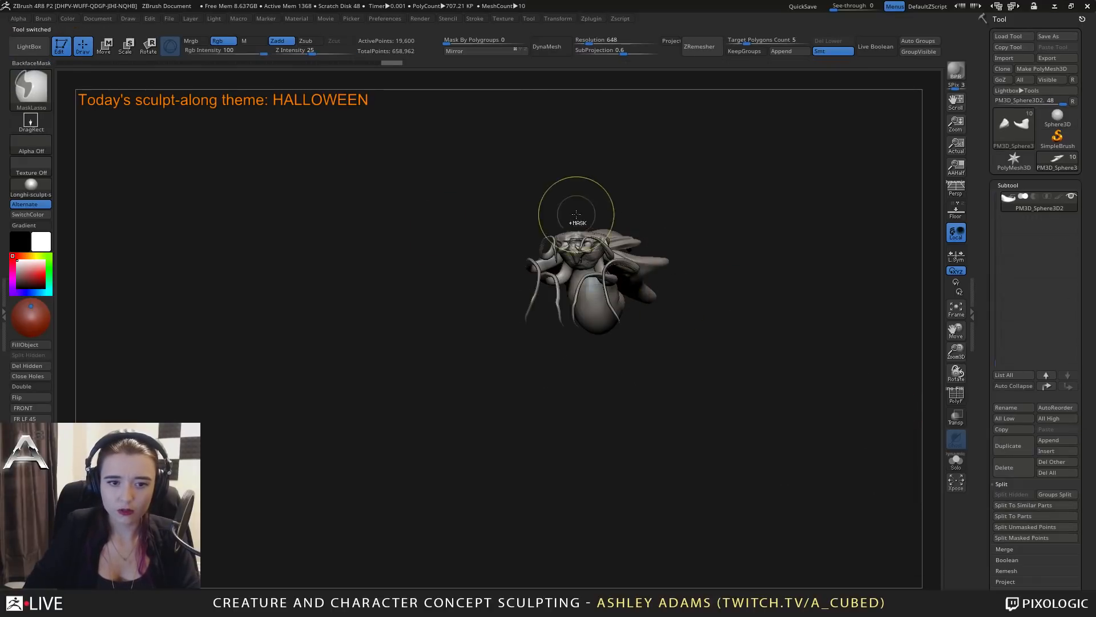
Select the leg pair attached behind the remaining lower legs and delete its subtool.
ctrl+right_drag(577, 216, 588, 280)
alt+click(589, 284)
right_drag(628, 234, 911, 397)
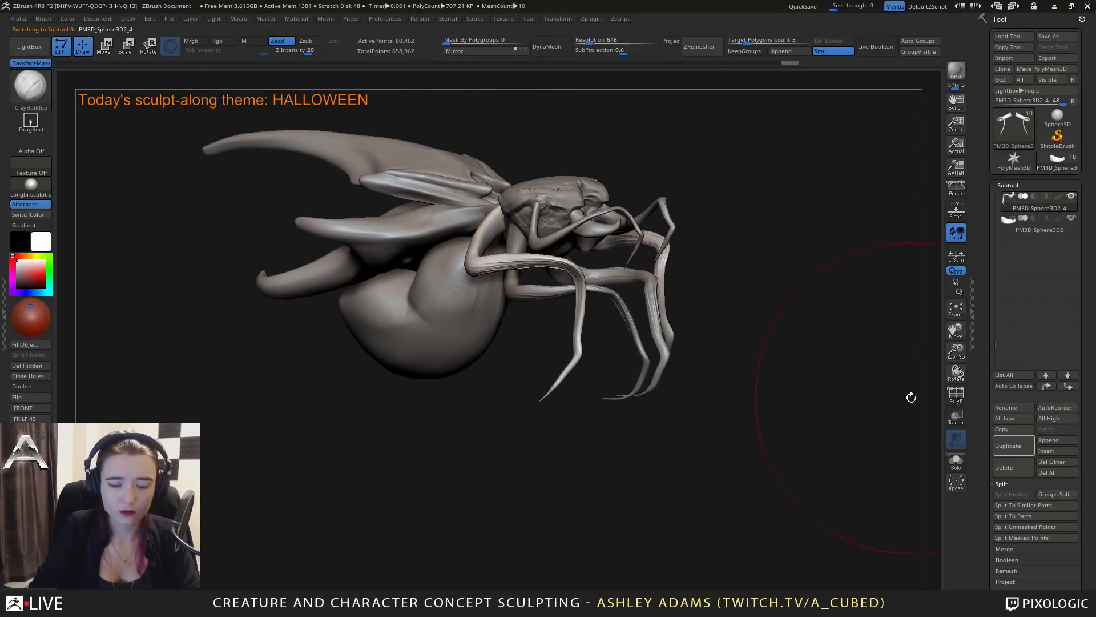
click(1022, 475)
click(909, 495)
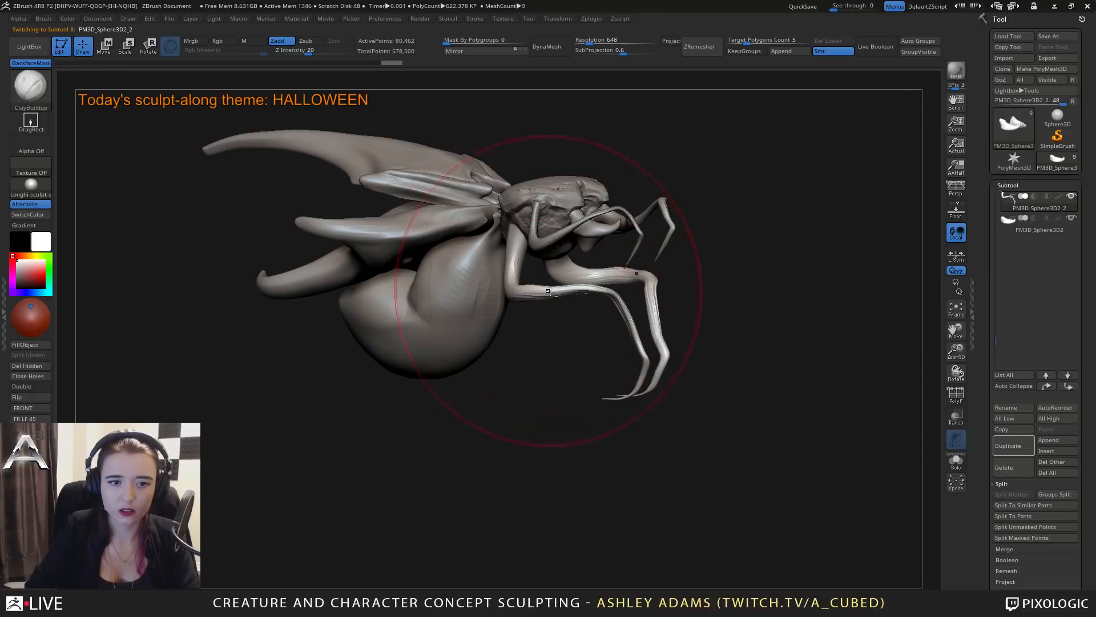
Centre the gizmo on the remaining lower leg pair, then rotate the legs upward and move them forward beneath the head.
shift+right_drag(550, 281, 592, 260)
key(w)
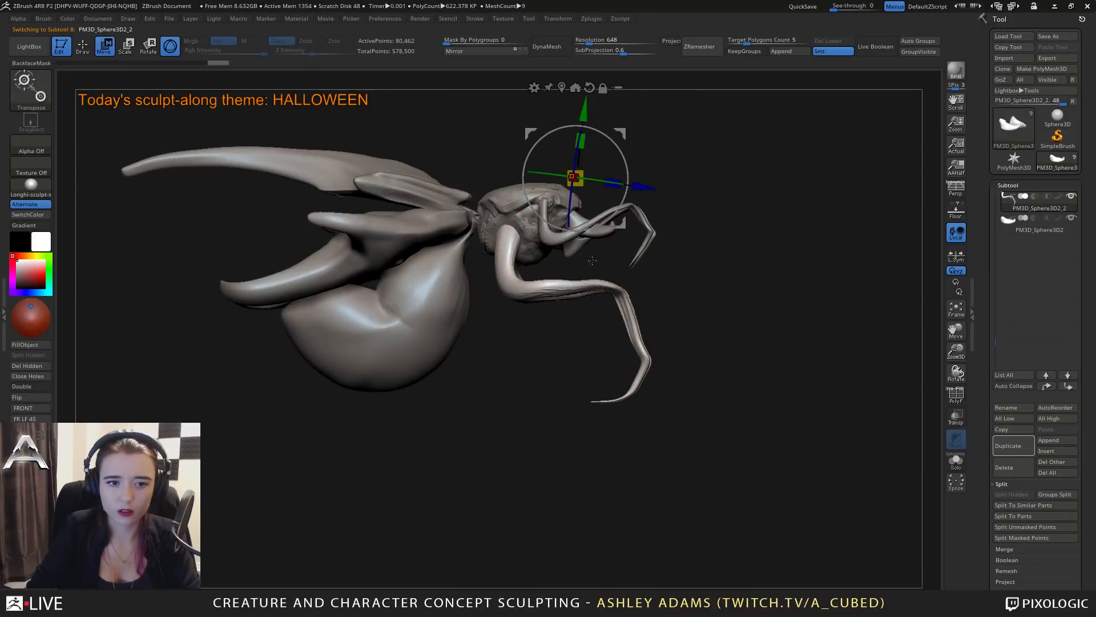
alt+right_drag(711, 166, 744, 252)
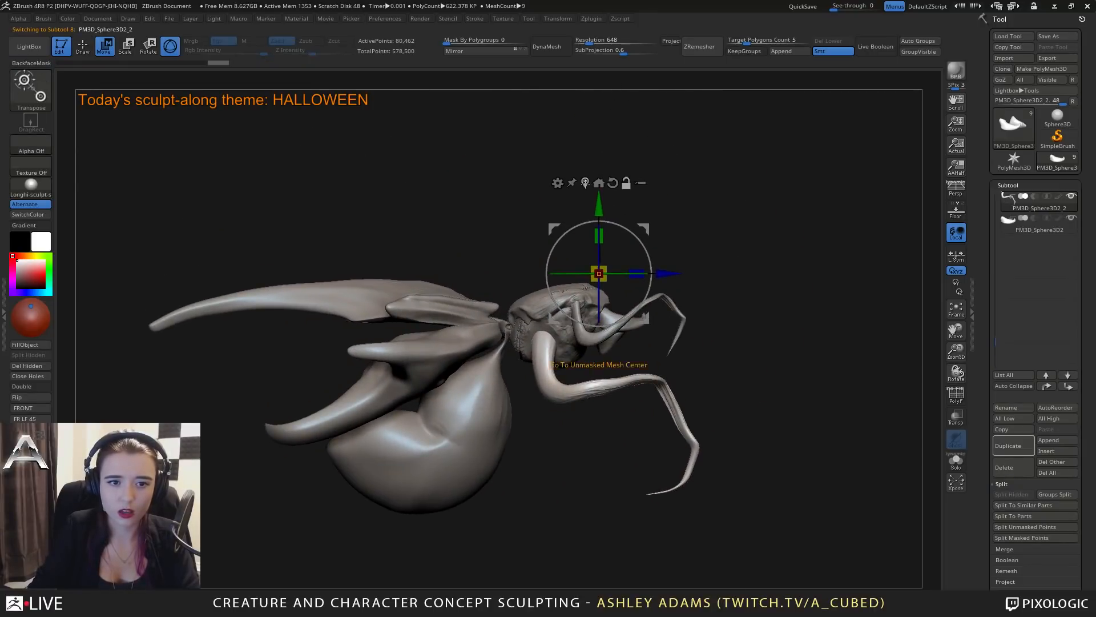
click(585, 181)
alt+drag(679, 406, 618, 406)
alt+drag(598, 450, 588, 383)
drag(603, 338, 627, 290)
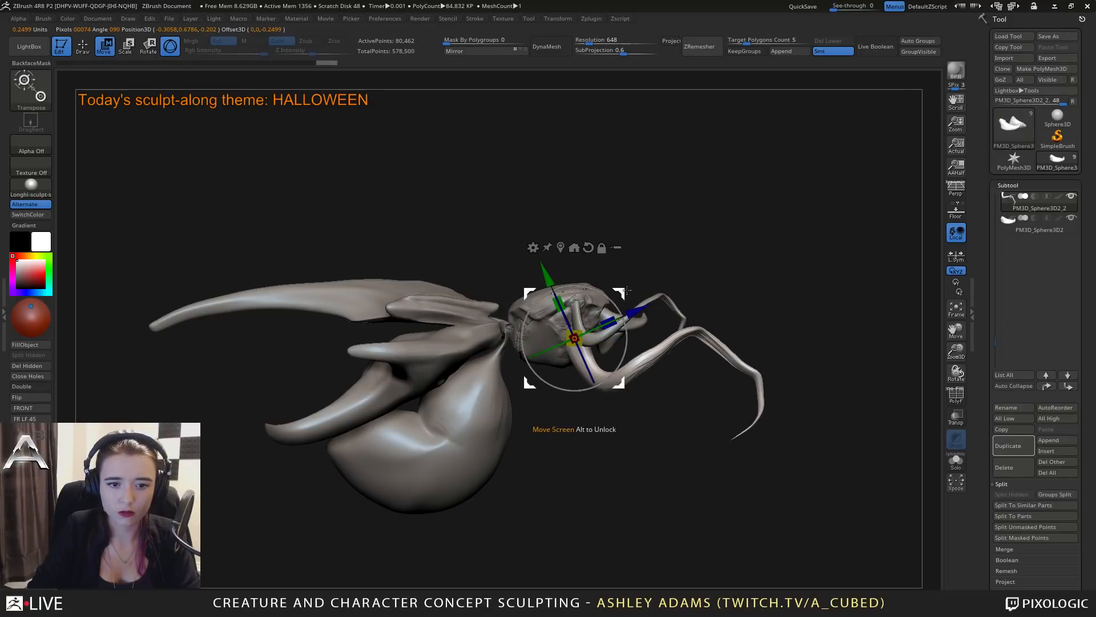
mouse_move(685, 254)
mouse_down()
mouse_move(573, 267)
mouse_move(629, 274)
mouse_up()
key(q)
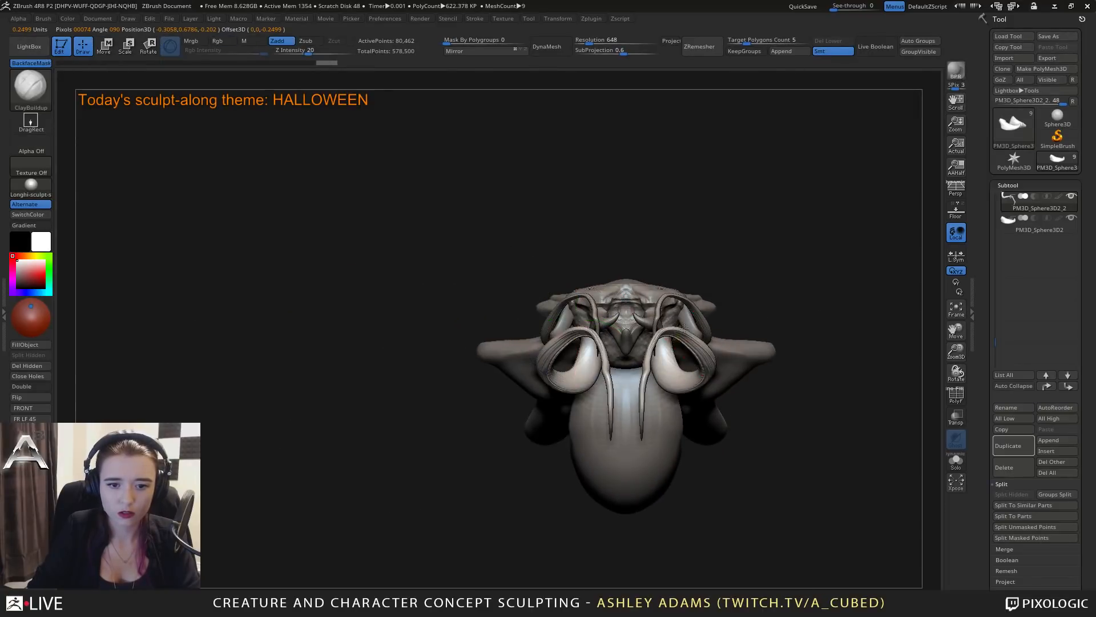
Switch to the SnakeHook brush, adjust its draw size, and pull the lower legs' joints into shape from the front.
key(space)
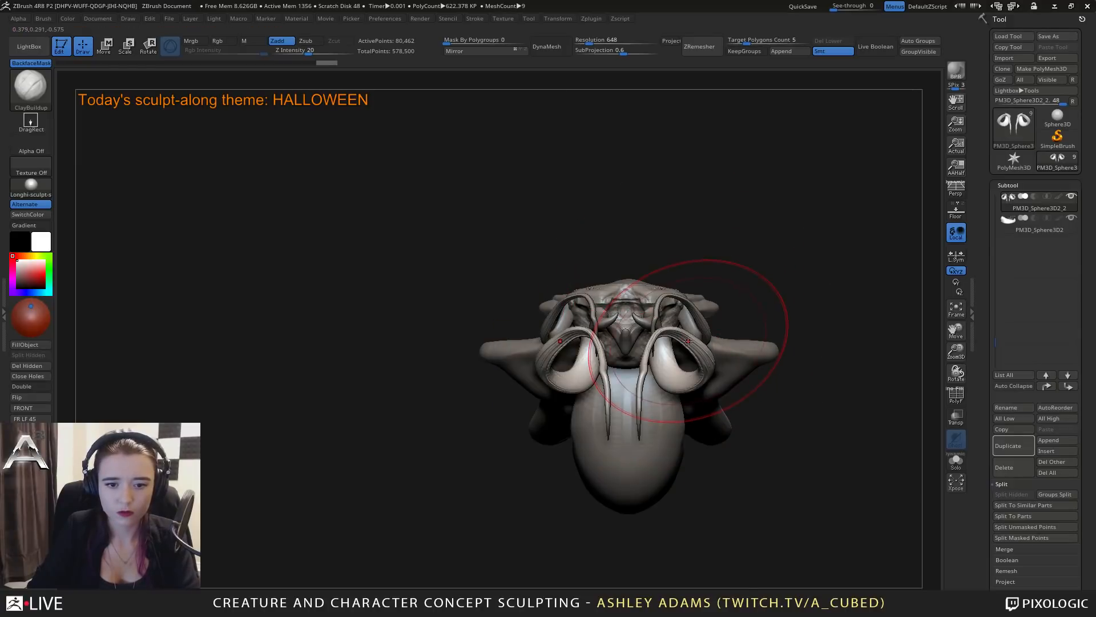
key(b)
key(s)
key(h)
right_click(665, 391)
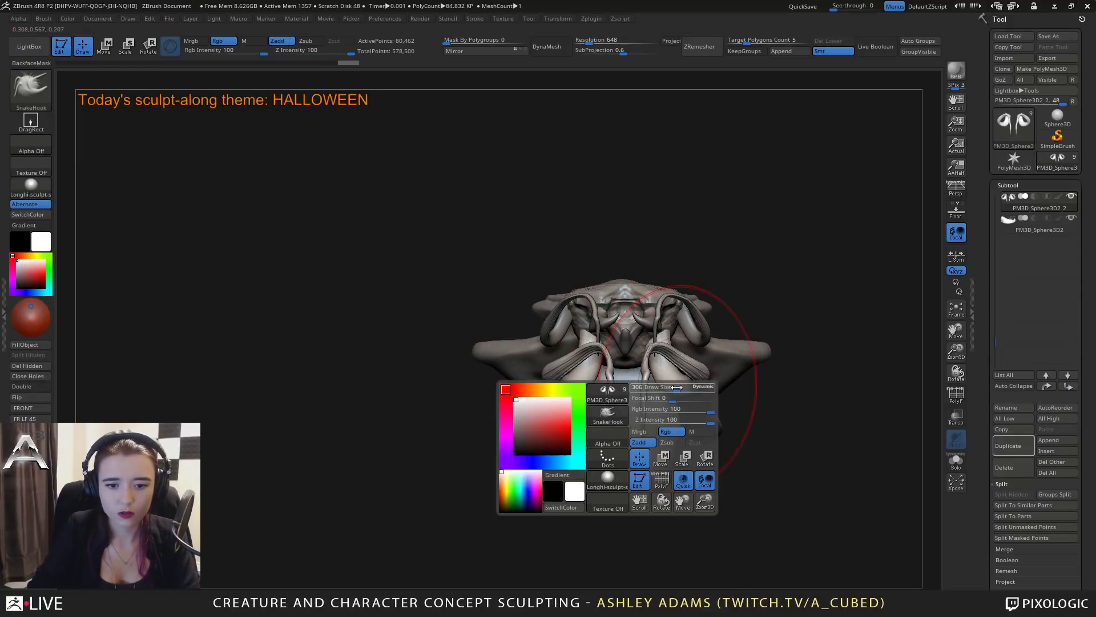
click(666, 386)
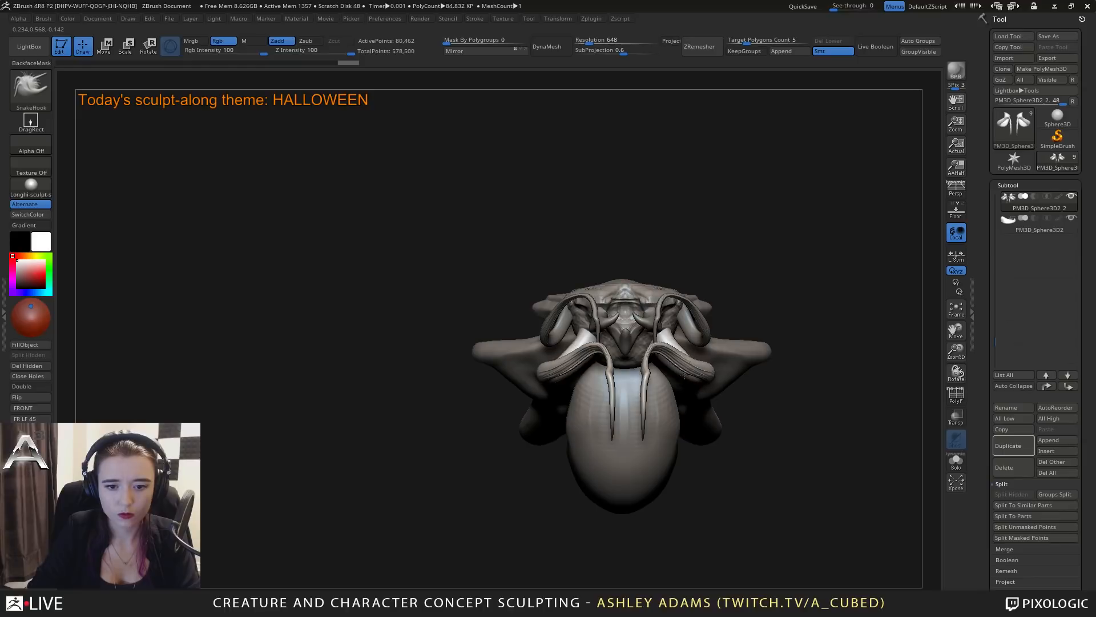
mouse_move(679, 339)
right_down()
mouse_move(601, 394)
mouse_move(660, 353)
mouse_move(621, 365)
mouse_move(641, 362)
right_up()
right_click(600, 395)
shift+drag(641, 345, 644, 356)
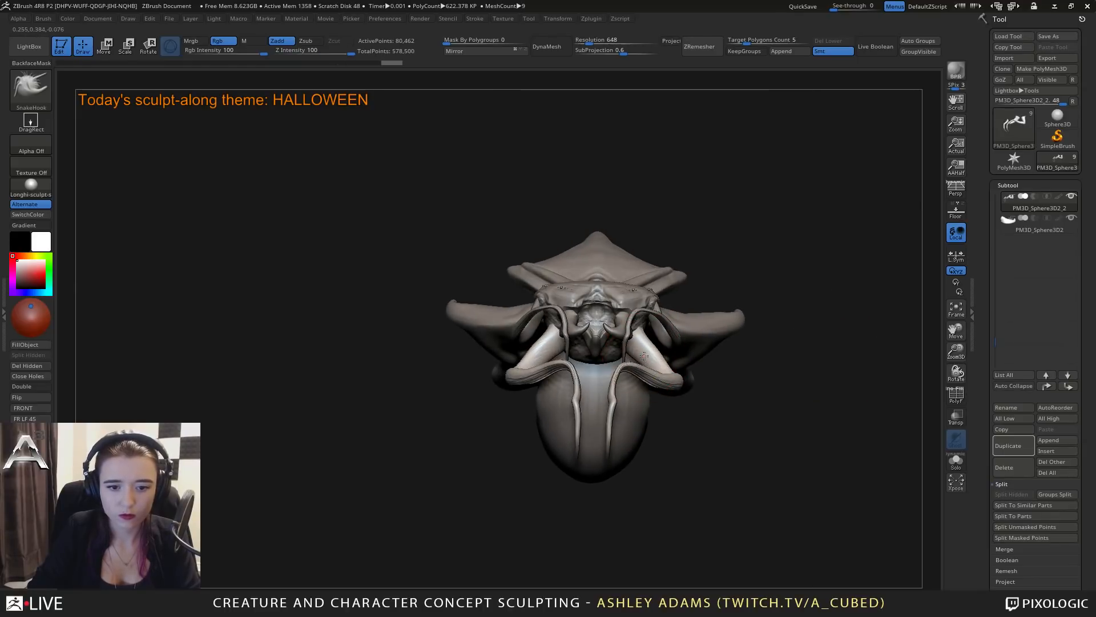
Refine the lower legs' upper segments and bends from the side with SnakeHook, smoothing the pulled areas.
mouse_move(642, 344)
right_down()
mouse_move(602, 366)
mouse_move(555, 360)
right_up()
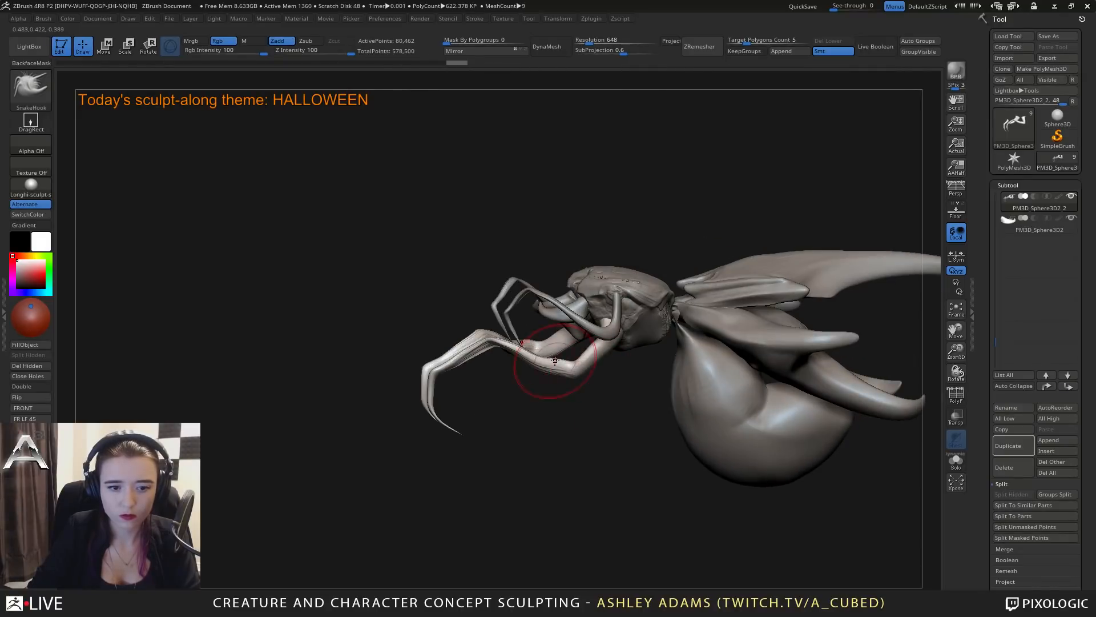
drag(530, 364, 532, 361)
right_drag(532, 365, 549, 368)
shift+drag(533, 365, 513, 350)
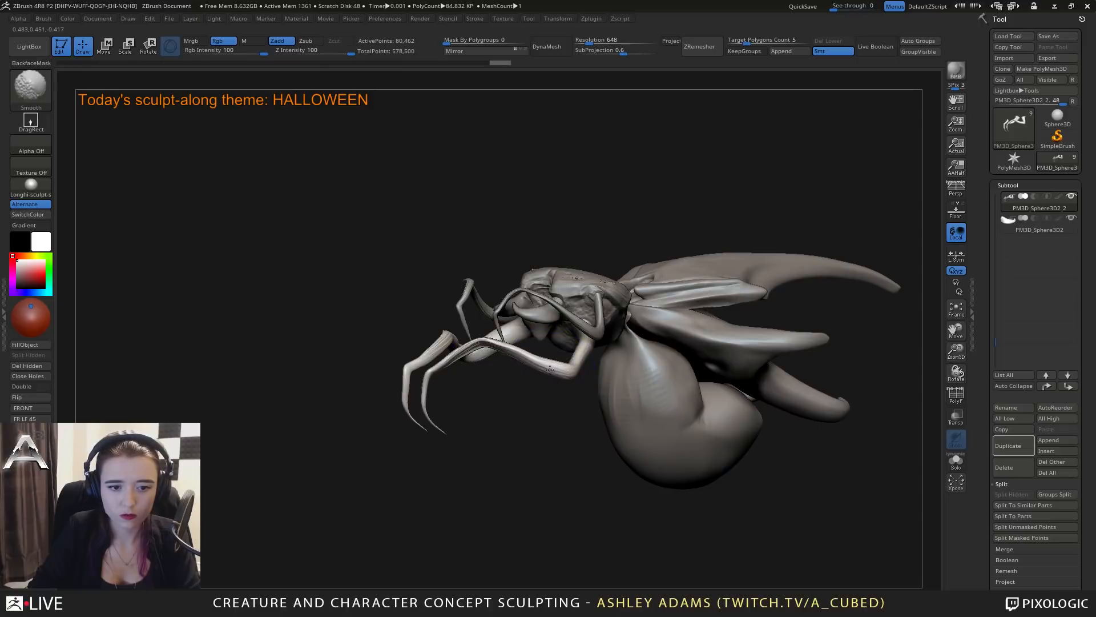
right_drag(622, 361, 595, 354)
shift+drag(590, 354, 583, 359)
mouse_move(584, 361)
right_down()
mouse_move(613, 372)
mouse_move(657, 343)
mouse_move(633, 324)
mouse_move(690, 306)
mouse_move(655, 313)
right_up()
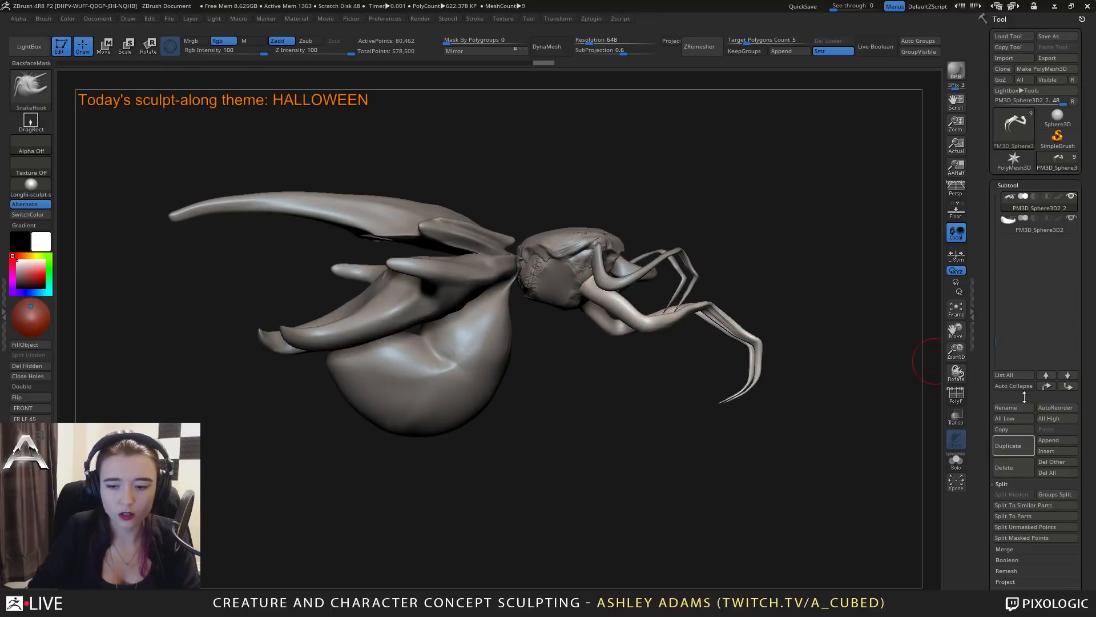
Append a ZSphere subtool, scale it down, and move it onto the side of the thorax behind the lower leg.
click(1057, 441)
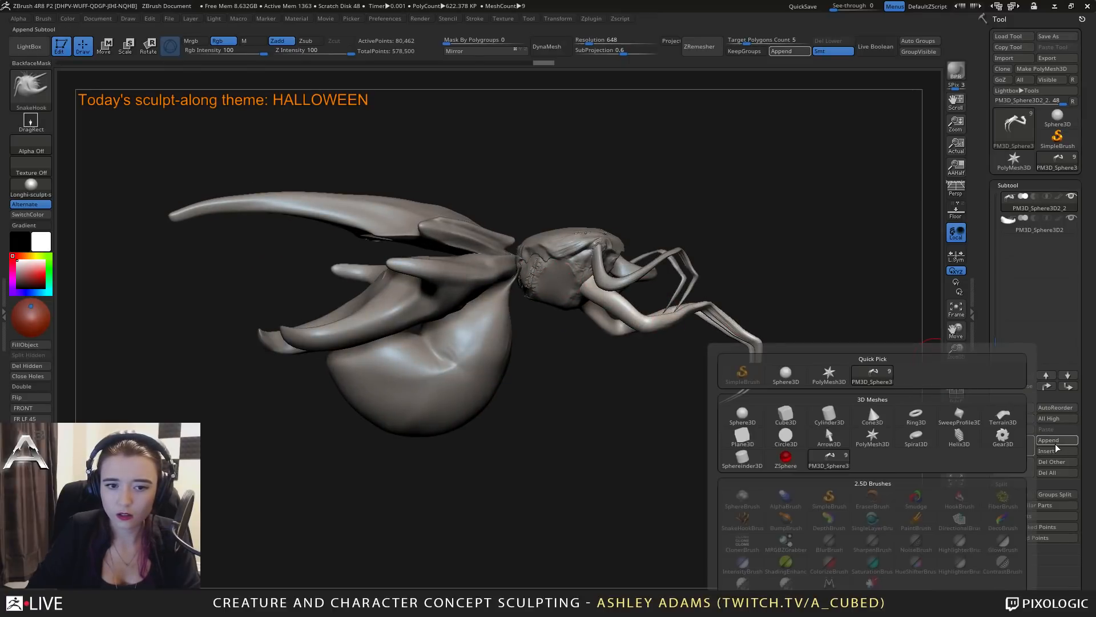
click(786, 457)
right_drag(616, 354, 584, 239)
key(w)
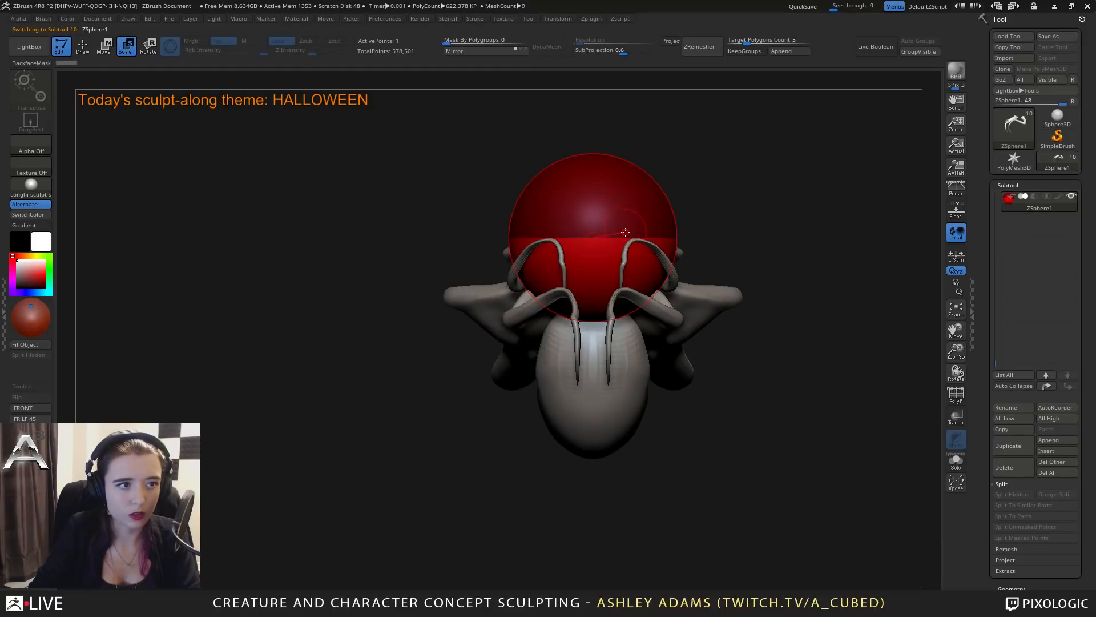
drag(603, 236, 938, 30)
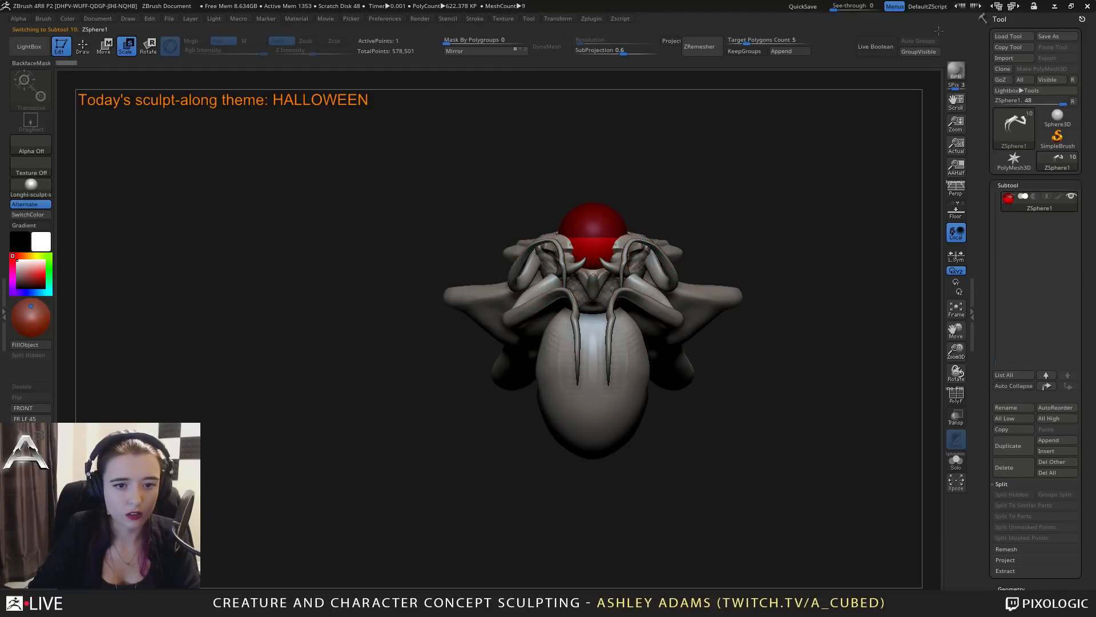
key(w)
right_drag(651, 186, 623, 272)
drag(608, 286, 716, 144)
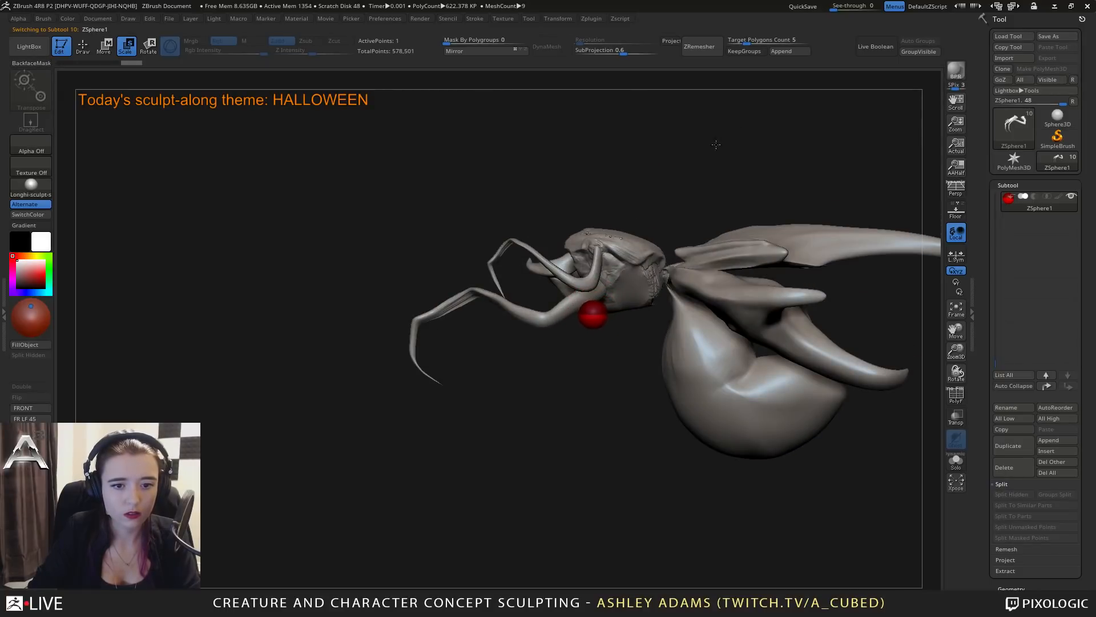
key(w)
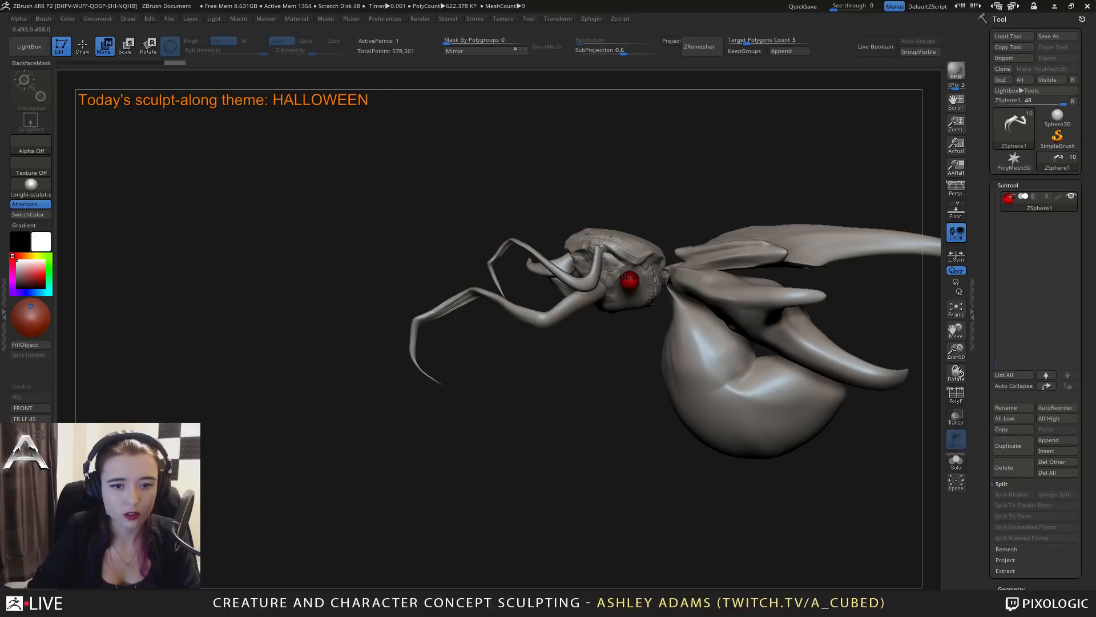
mouse_move(626, 278)
right_down()
mouse_move(571, 276)
mouse_move(620, 270)
right_up()
Add a child ZSphere on the thorax ZSphere and pull it out into a long, straight leg angled downward and outward.
key(q)
key(space)
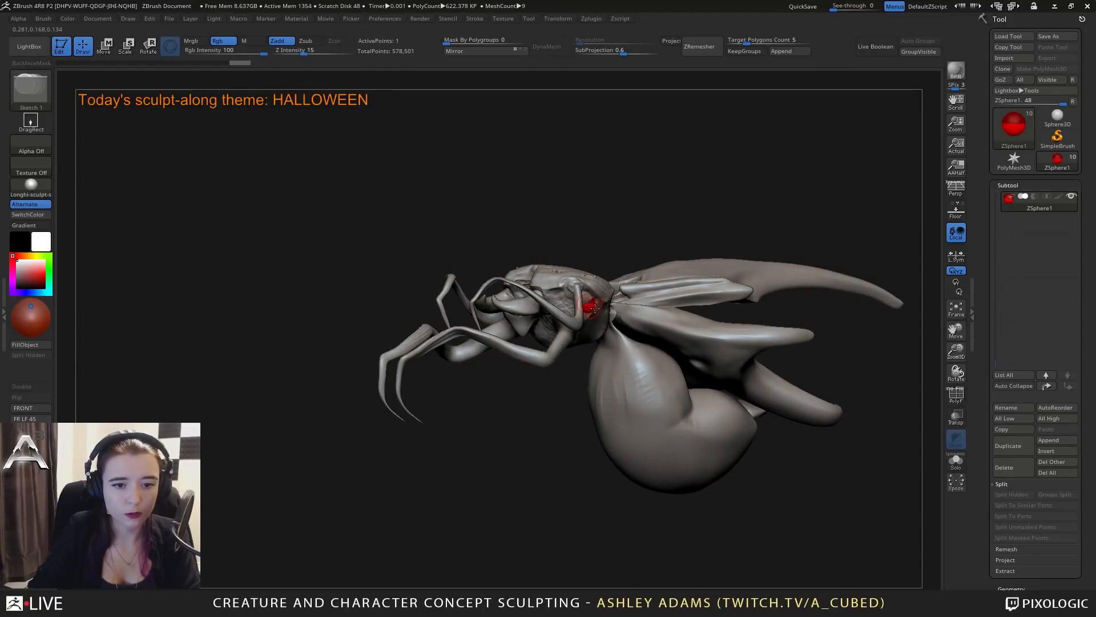
key(w)
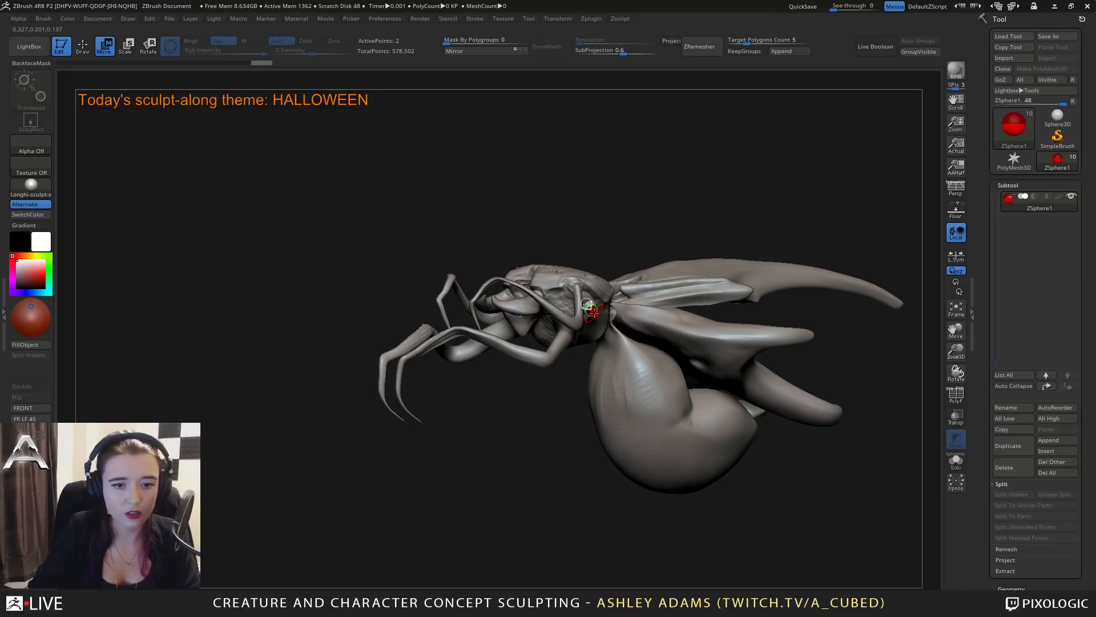
drag(594, 310, 638, 342)
right_drag(587, 302, 614, 359)
drag(610, 378, 451, 547)
right_drag(570, 464, 699, 427)
drag(683, 435, 688, 383)
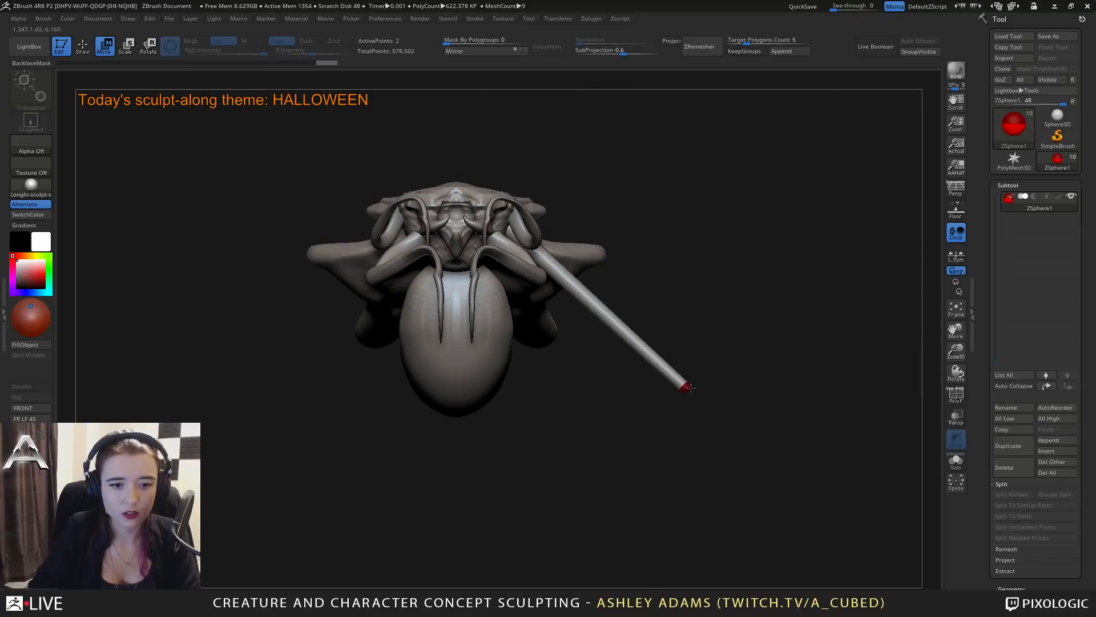
right_drag(703, 365, 683, 341)
drag(529, 383, 494, 393)
alt+right_drag(619, 342, 699, 348)
Insert a ZSphere joint halfway along the new leg, bend it forward, and reposition the leg's tip.
key(q)
click(620, 308)
key(w)
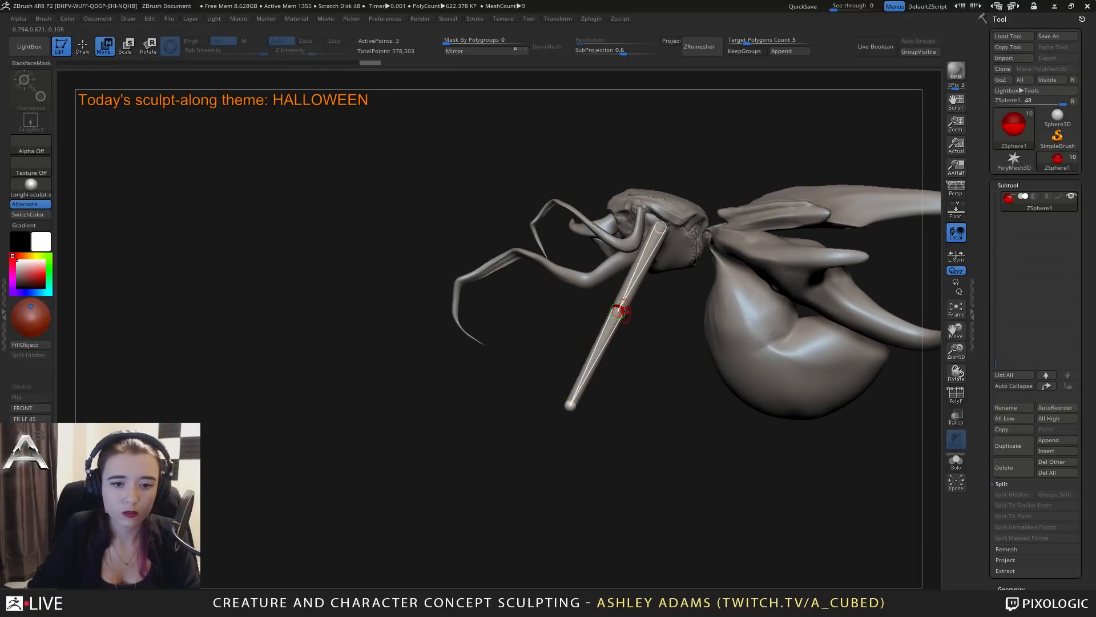
mouse_move(621, 310)
mouse_down()
mouse_move(580, 283)
mouse_move(580, 292)
mouse_up()
drag(571, 407, 522, 393)
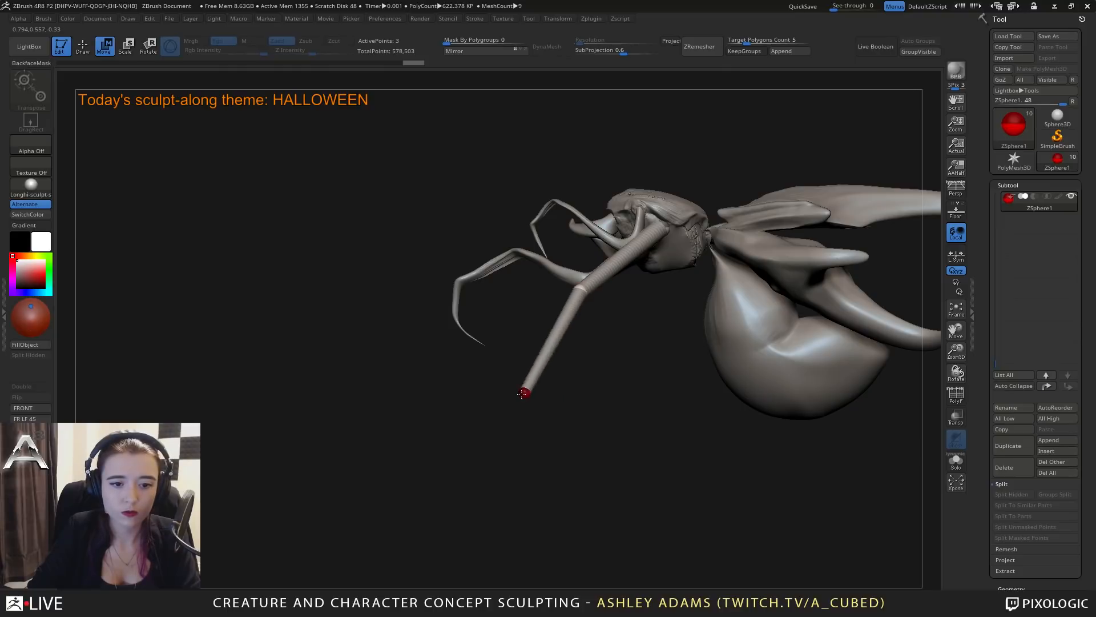
Insert another joint in the leg's upper segment, pull it down and back into an elbow, and adjust the knee.
key(q)
click(627, 258)
key(w)
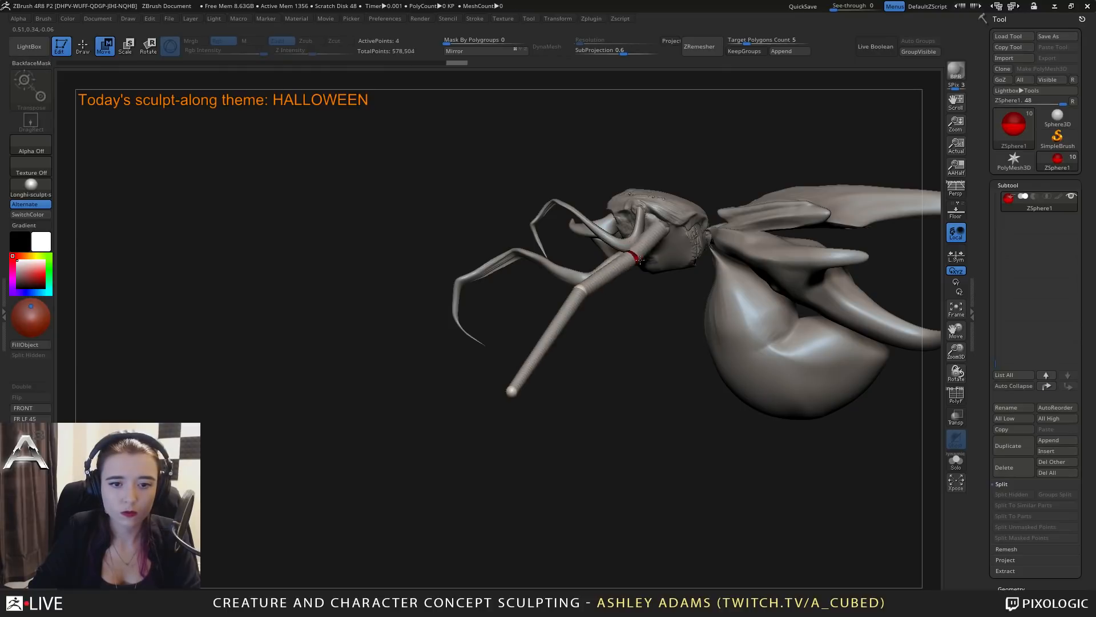
drag(627, 257, 668, 284)
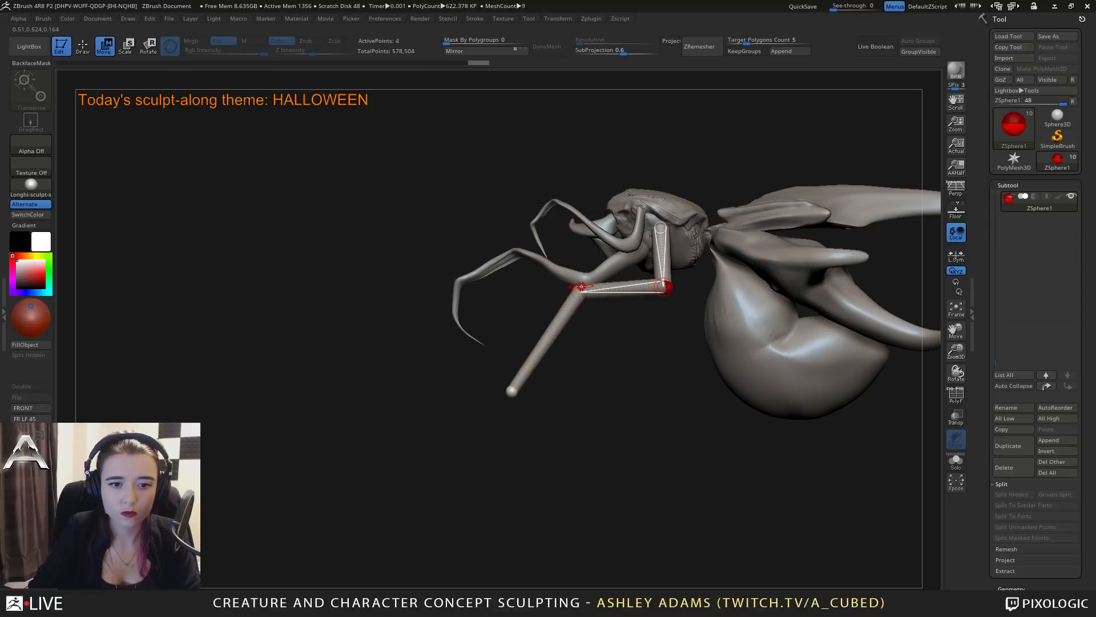
drag(578, 288, 568, 287)
mouse_move(497, 303)
mouse_down()
mouse_move(668, 294)
mouse_move(508, 300)
mouse_up()
Adjust the scale of the leg's lower ZSpheres and shift the knee joint outward from the body.
click(516, 390)
key(e)
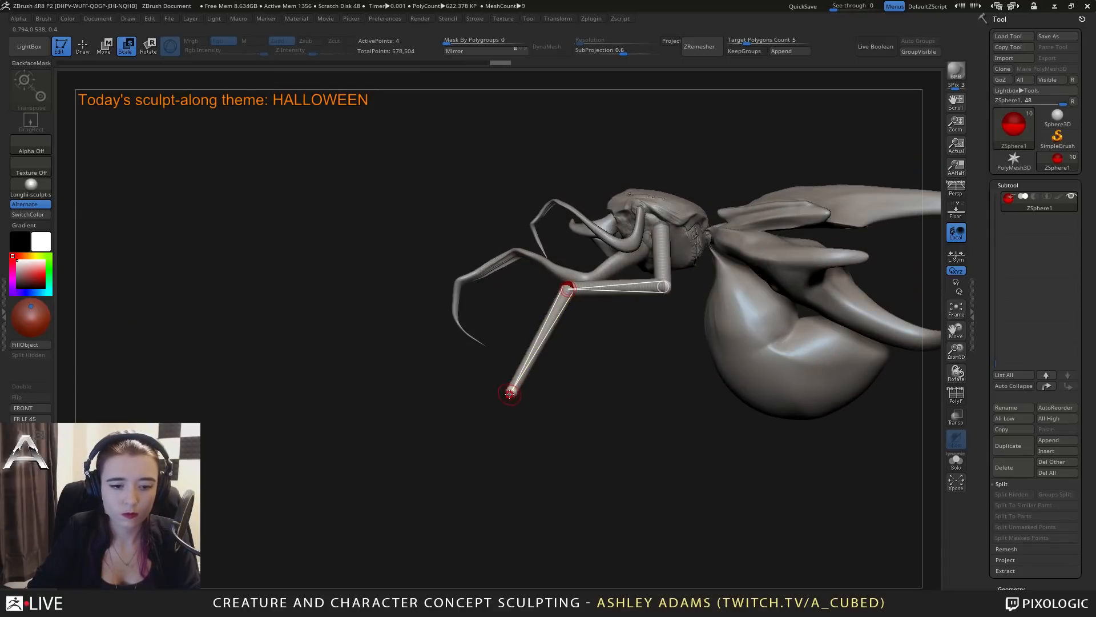
mouse_move(571, 284)
mouse_down()
mouse_move(586, 284)
mouse_move(554, 286)
mouse_up()
key(w)
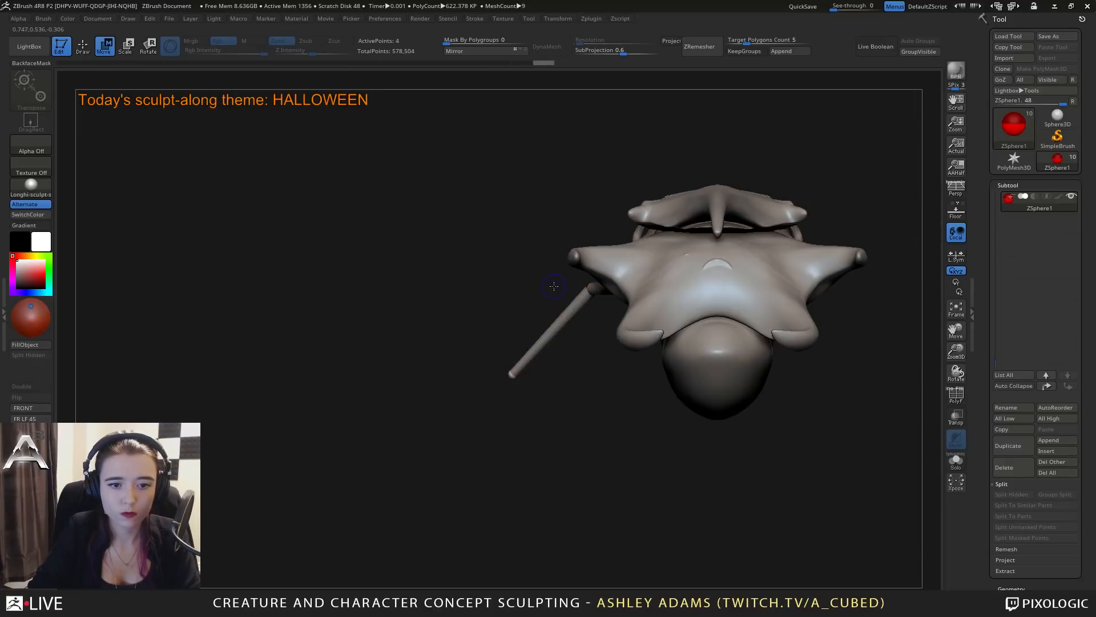
mouse_move(586, 285)
right_down()
mouse_move(531, 287)
mouse_move(587, 286)
right_up()
drag(586, 285, 576, 287)
right_drag(576, 288, 680, 272)
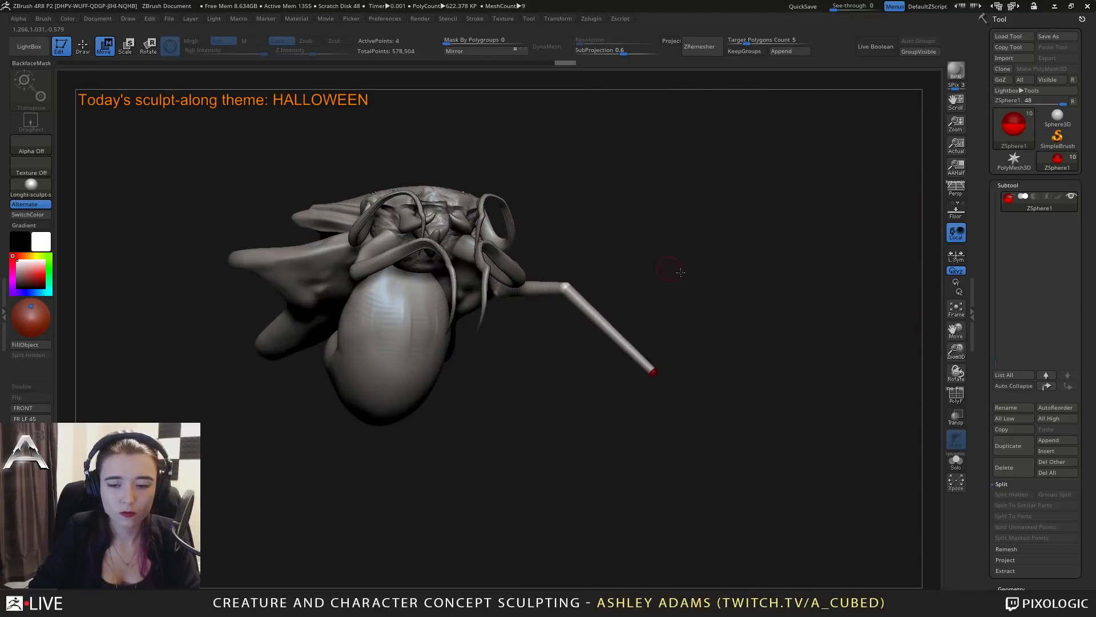
Generate an adaptive skin from the ZSphere leg with DynaMesh resolution 0 and density 1.
drag(978, 556, 978, 418)
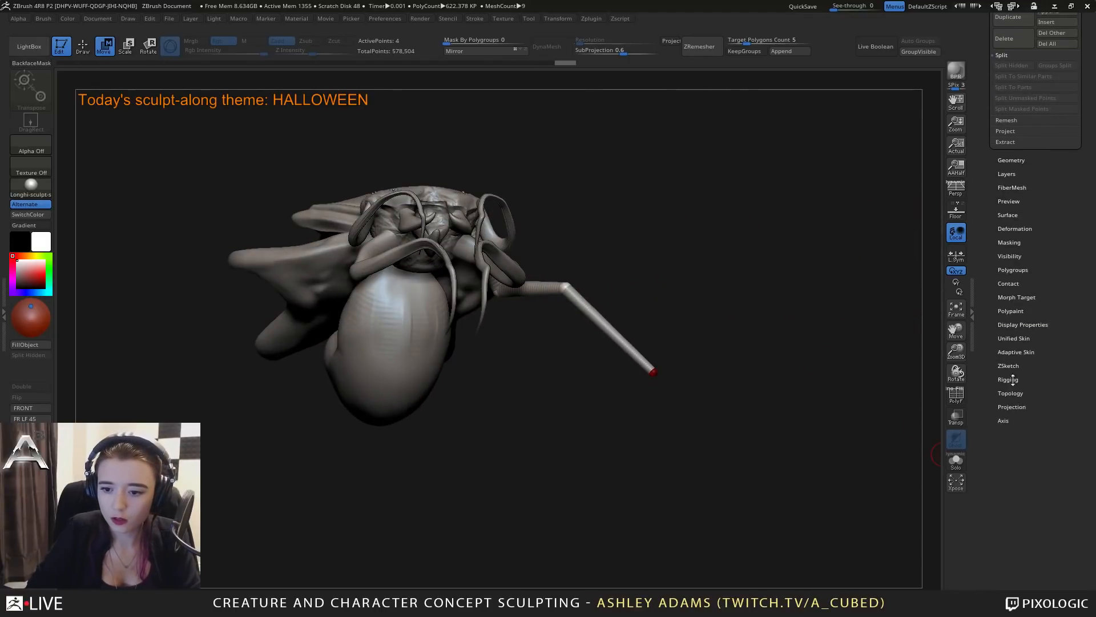
click(1016, 353)
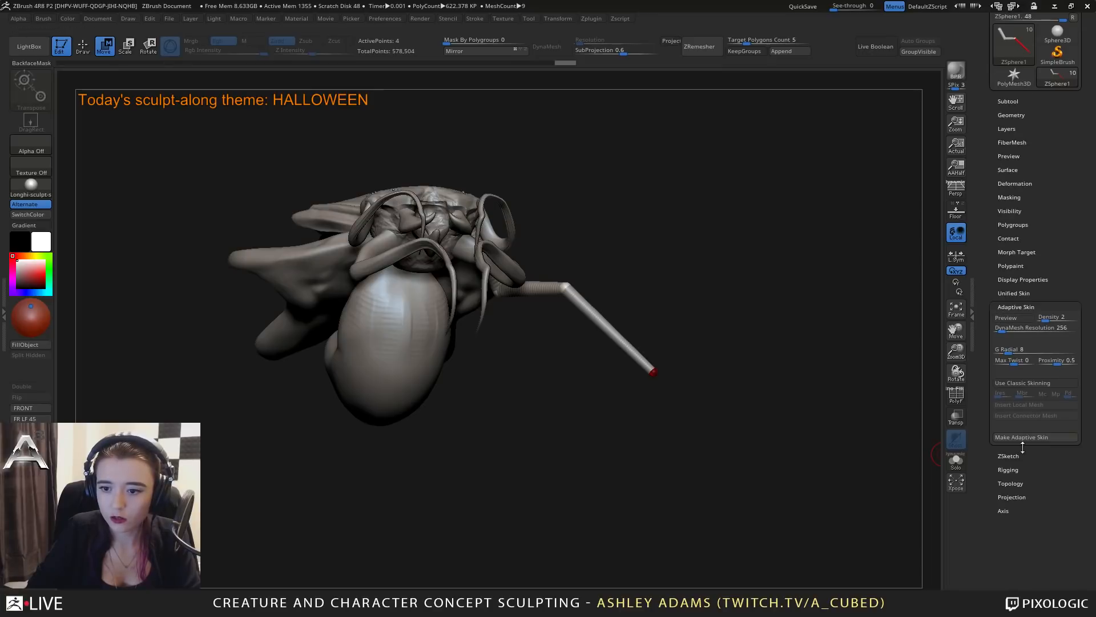
drag(1003, 330, 995, 326)
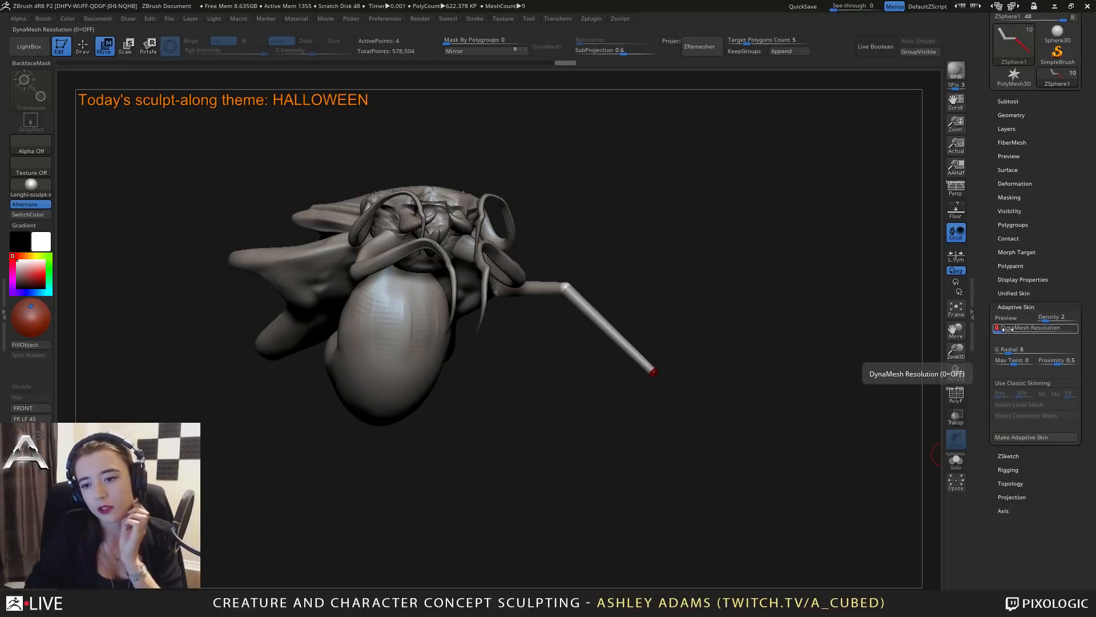
click(1041, 320)
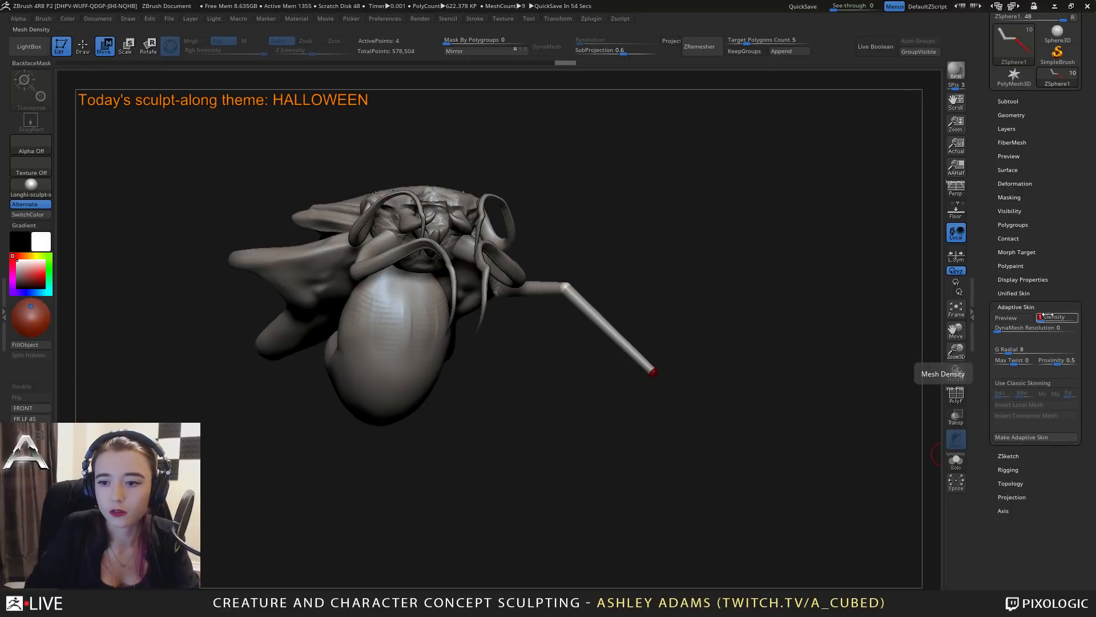
click(1020, 437)
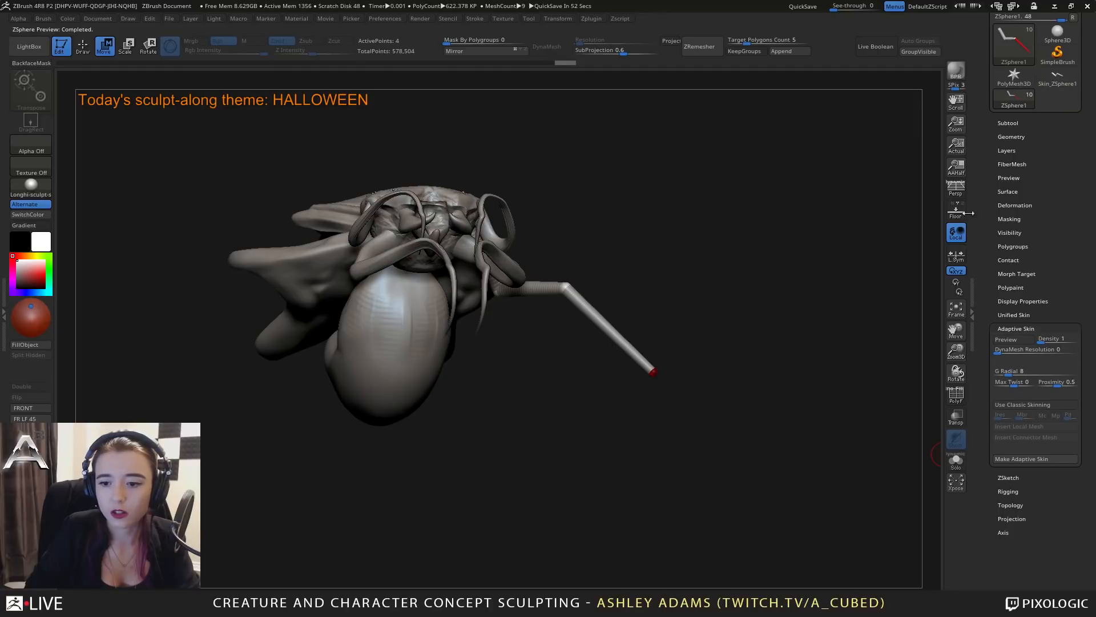
Append the leg's adaptive skin to the creature as a subtool and make it the active subtool.
click(1008, 122)
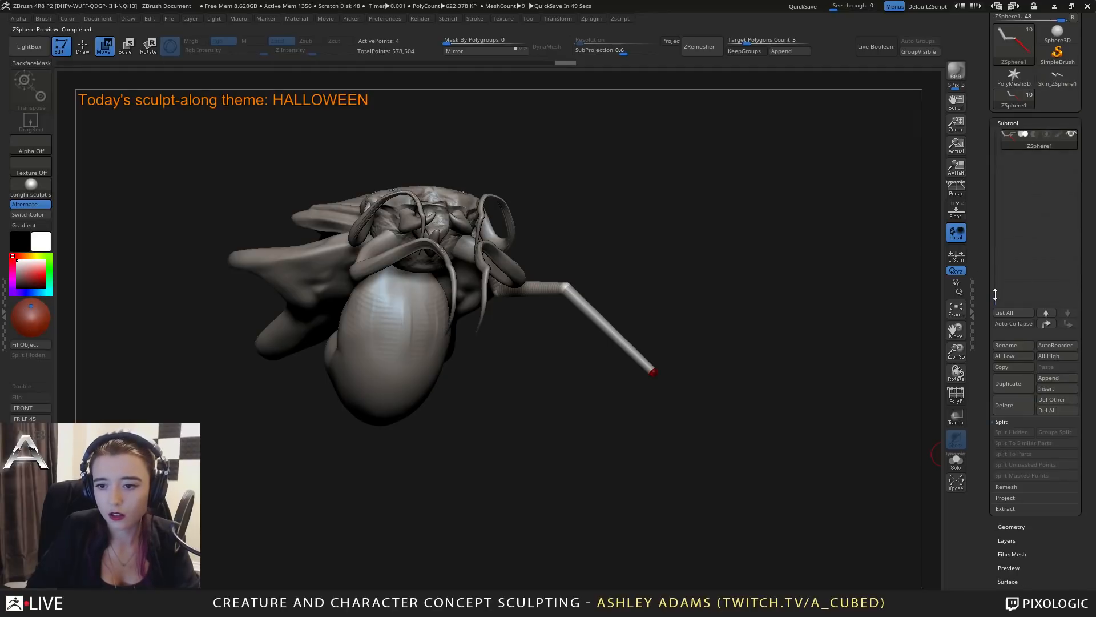
drag(995, 294, 997, 184)
drag(931, 270, 733, 359)
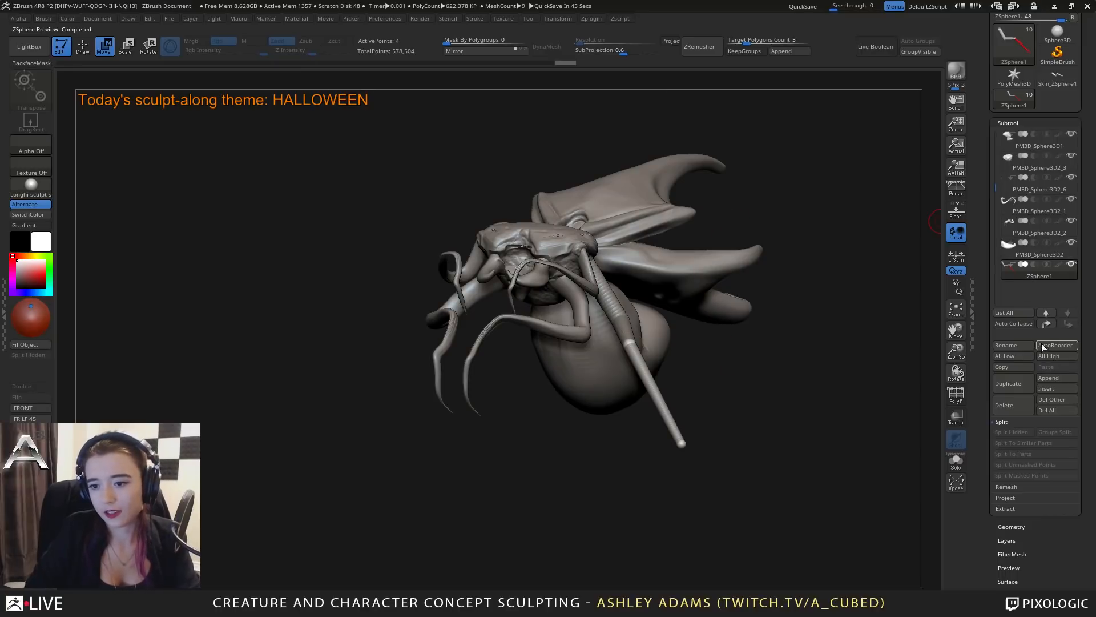
click(1056, 378)
click(829, 401)
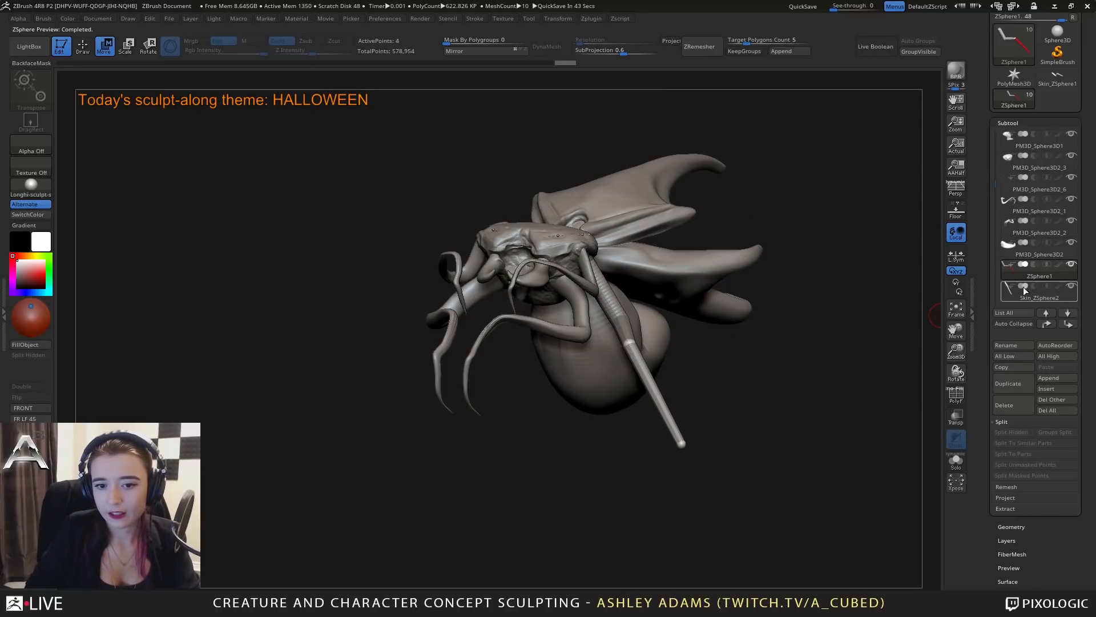
click(1052, 315)
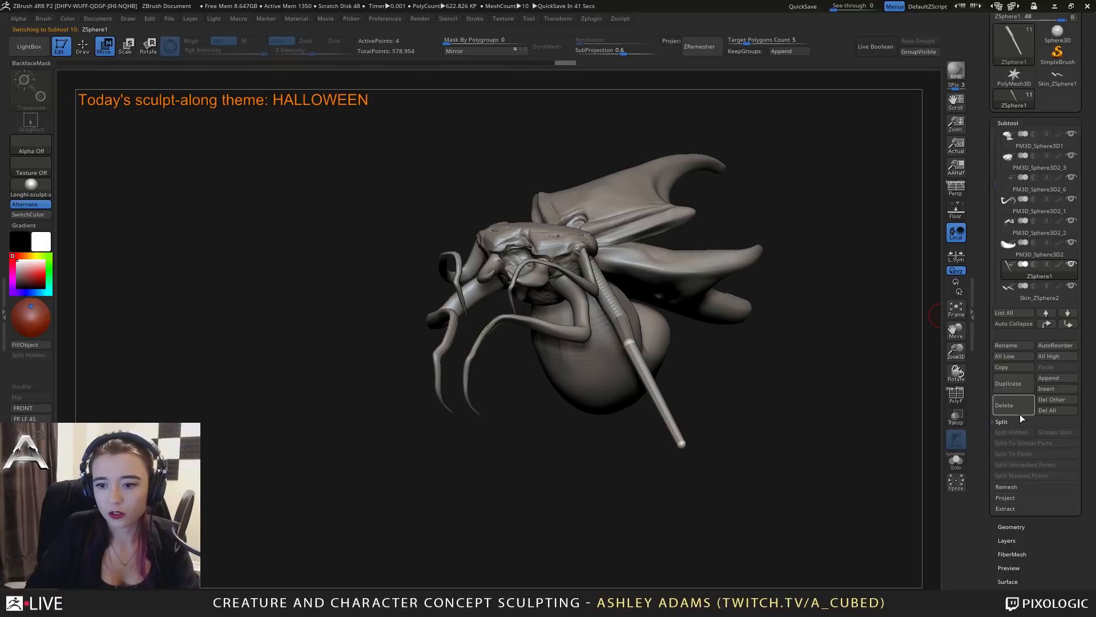
drag(873, 365, 746, 337)
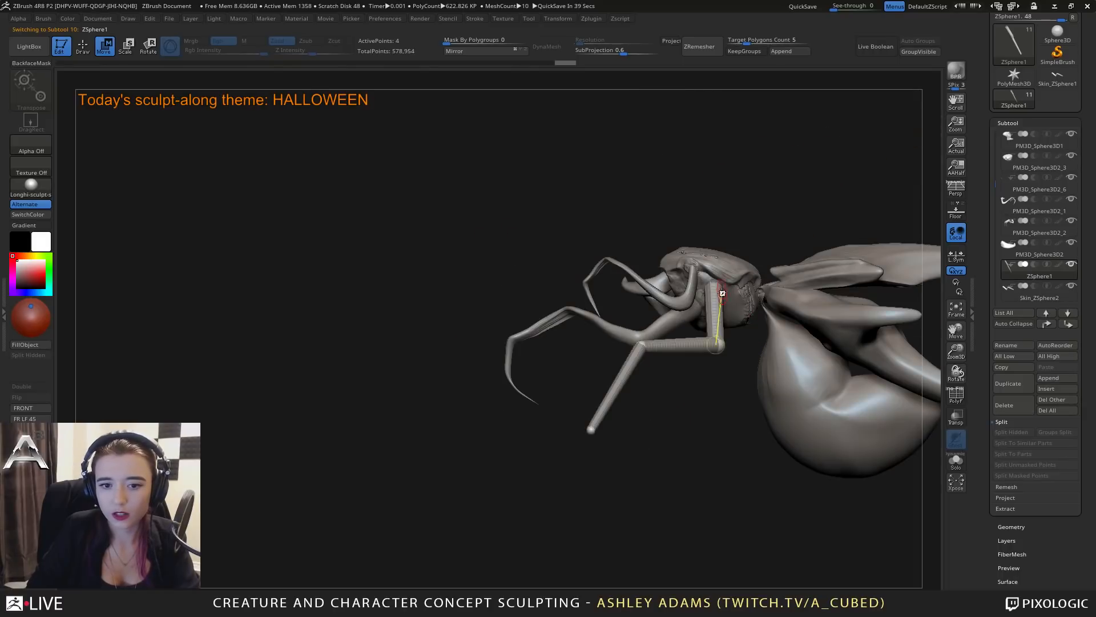
click(1004, 294)
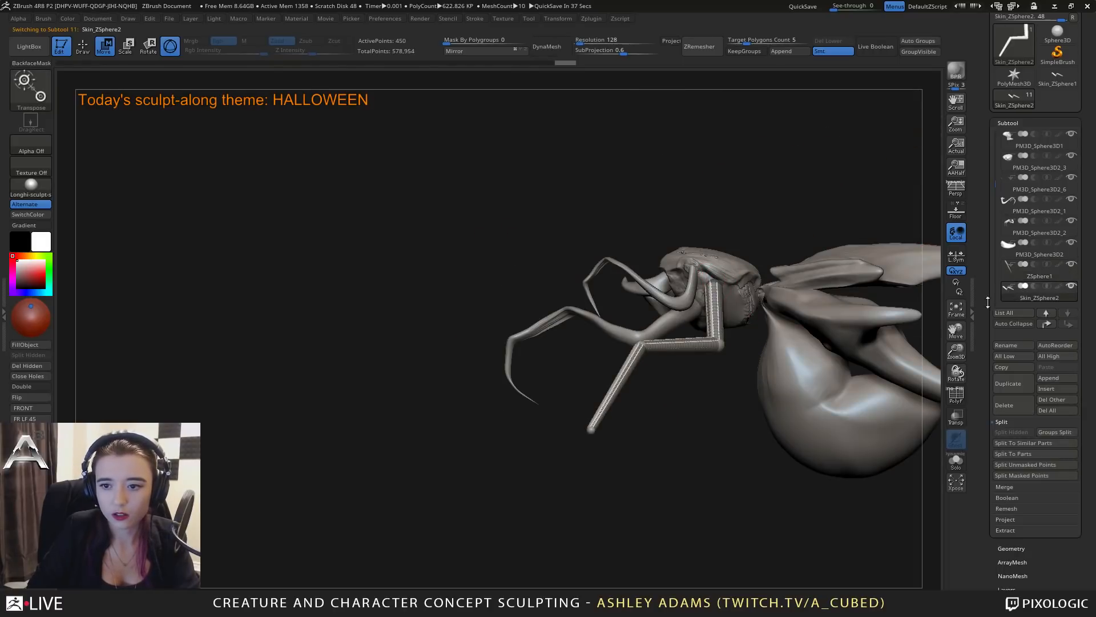
Duplicate the leg skin, mirror one copy to the creature's other side, and merge the pair into one subtool.
mouse_move(621, 257)
mouse_down()
mouse_move(649, 259)
mouse_move(636, 259)
mouse_up()
key(ctrl+z)
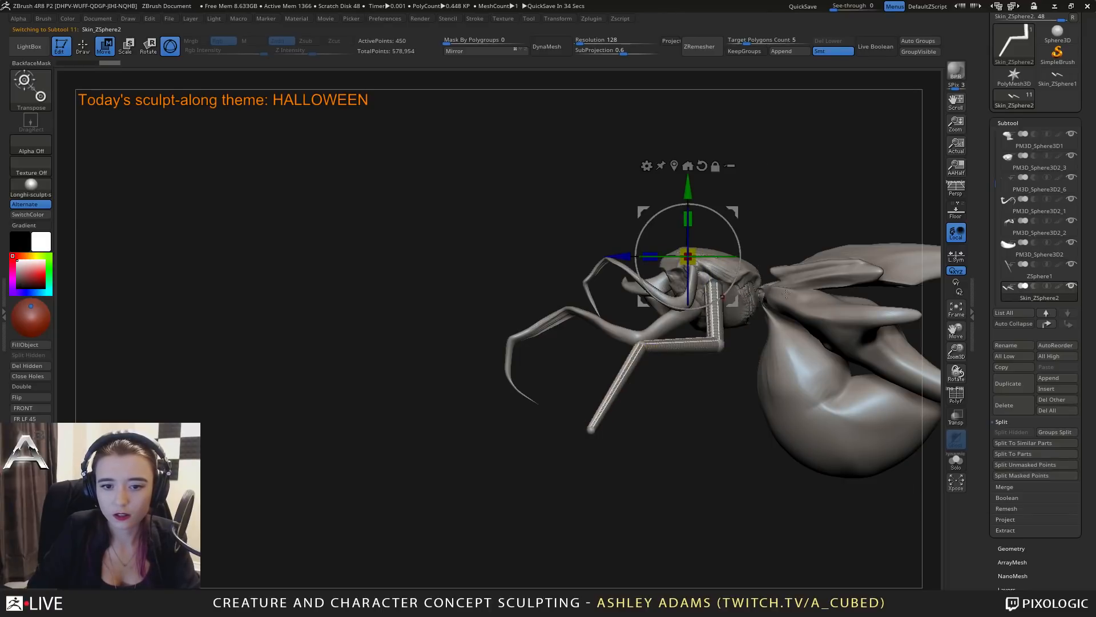
click(1018, 385)
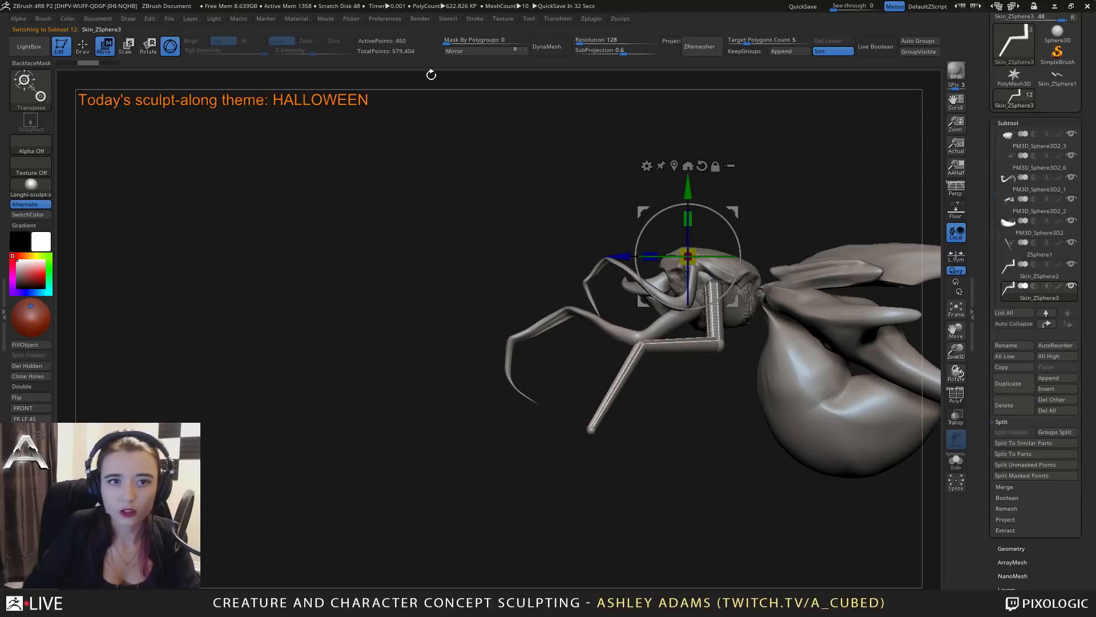
click(1005, 277)
click(1010, 486)
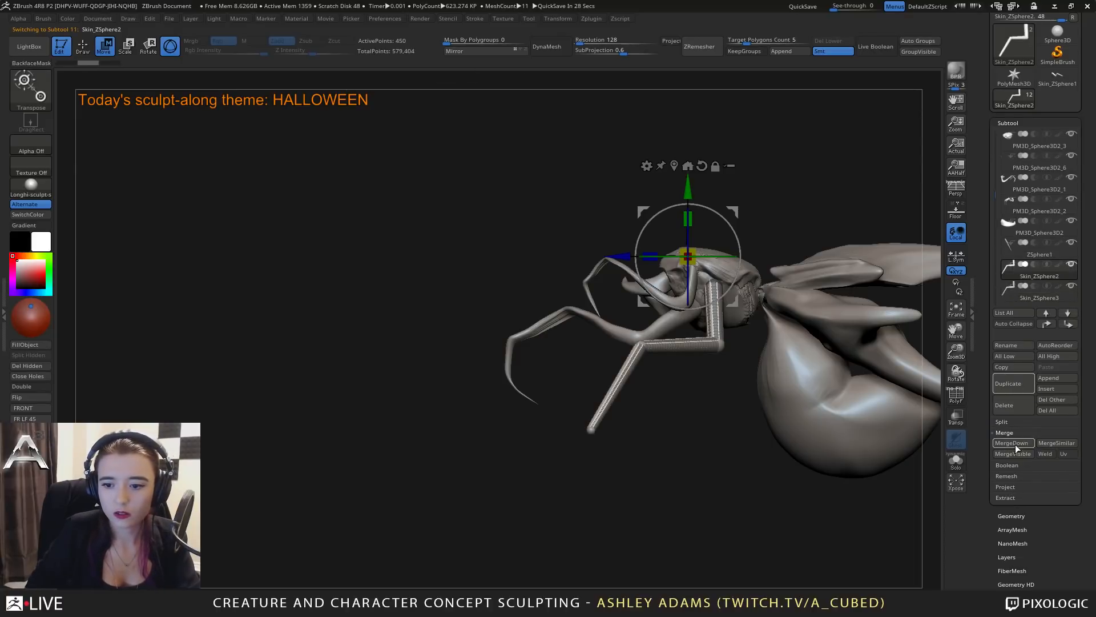
click(1014, 443)
click(906, 467)
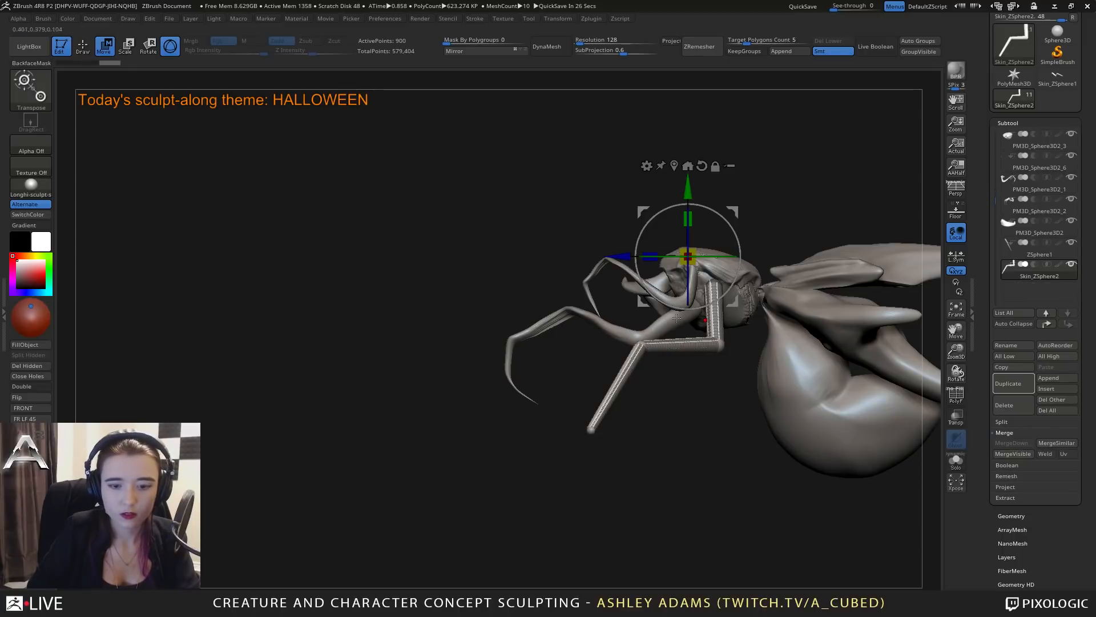
Select the ZSphere leg and shift its root ZSphere back along the body, behind the finished leg.
click(1009, 253)
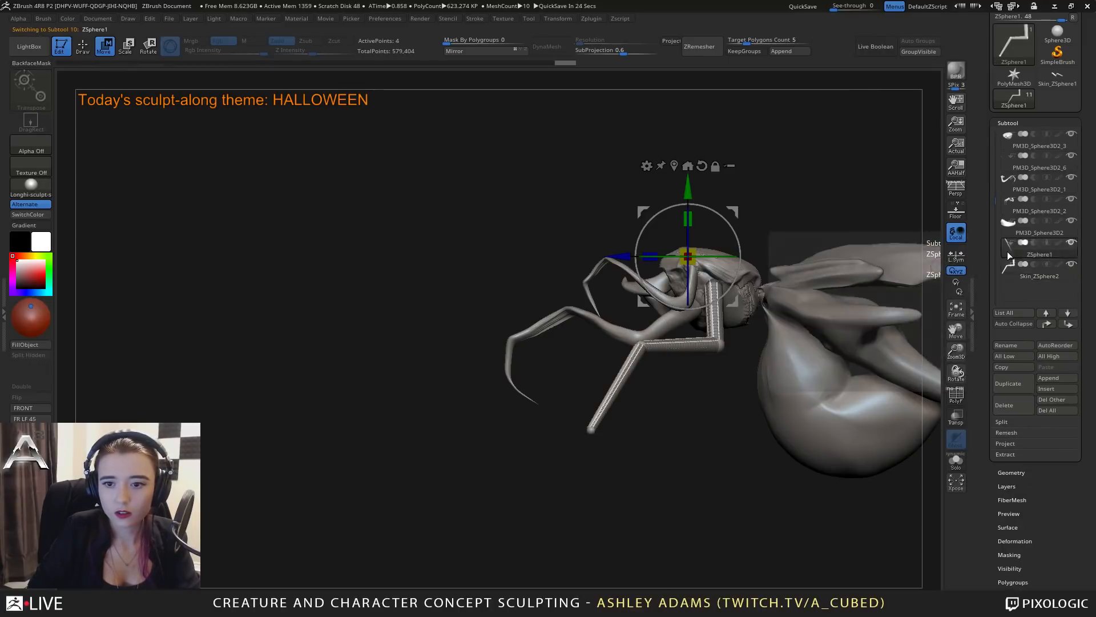
right_click(715, 280)
drag(714, 281, 732, 299)
right_drag(755, 292, 721, 296)
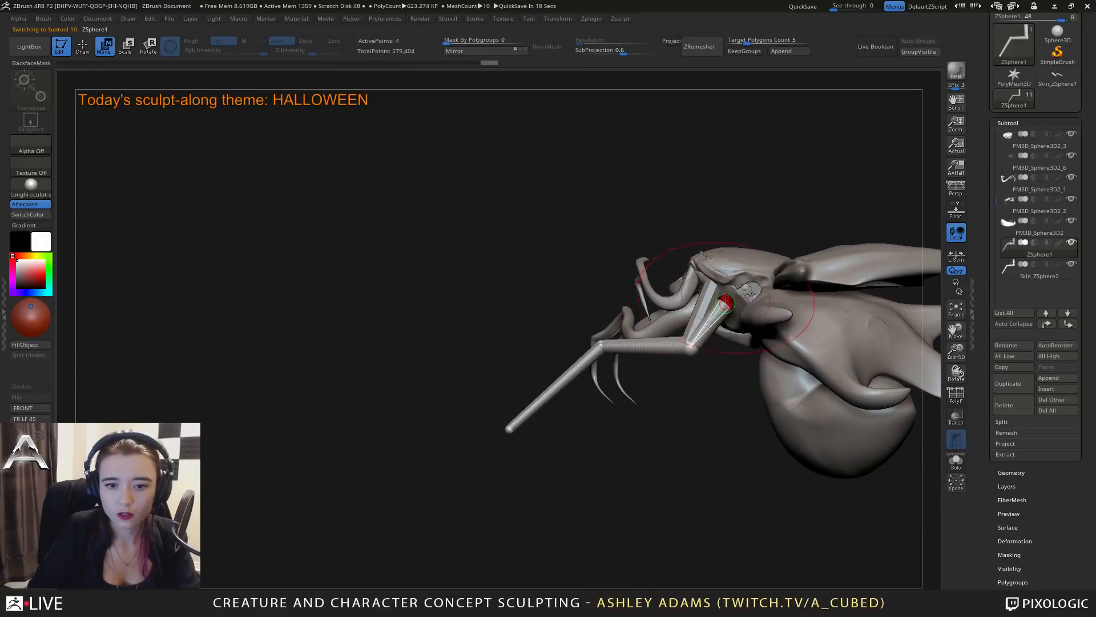
drag(727, 304, 734, 313)
right_drag(739, 308, 715, 307)
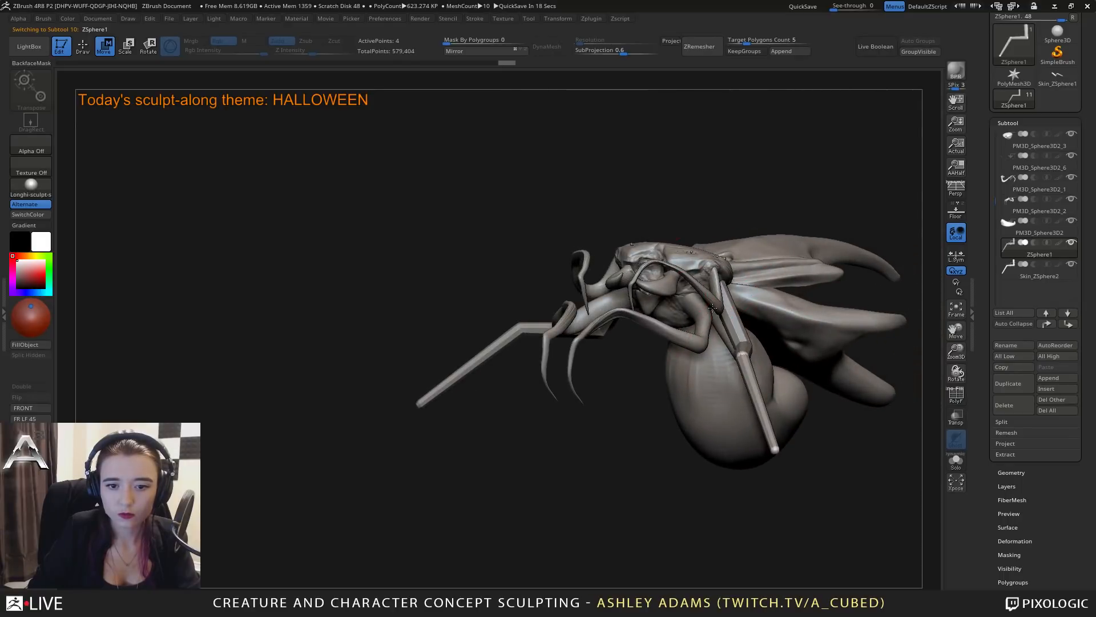
Pull the ZSphere leg's elbow joint back toward the belly and check its spread from the body.
shift+right_drag(740, 348, 758, 354)
drag(753, 357, 770, 335)
right_drag(771, 335, 729, 334)
drag(829, 357, 843, 354)
shift+right_drag(779, 292, 733, 299)
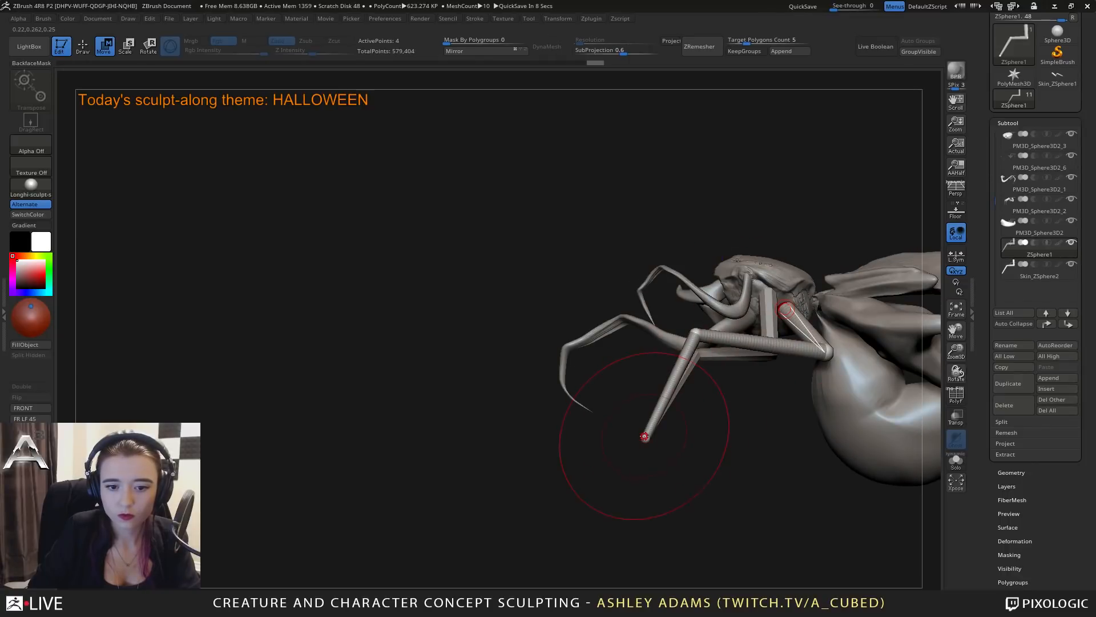
Raise the ZSphere leg's knee slightly and reposition the tip just behind the finished leg's foot.
mouse_move(645, 436)
mouse_down()
mouse_move(628, 443)
mouse_move(746, 439)
mouse_up()
mouse_move(755, 422)
right_down()
mouse_move(831, 416)
mouse_move(680, 408)
mouse_move(702, 390)
right_up()
mouse_move(612, 428)
right_down()
mouse_move(691, 365)
mouse_move(721, 367)
mouse_move(713, 357)
mouse_move(498, 363)
right_up()
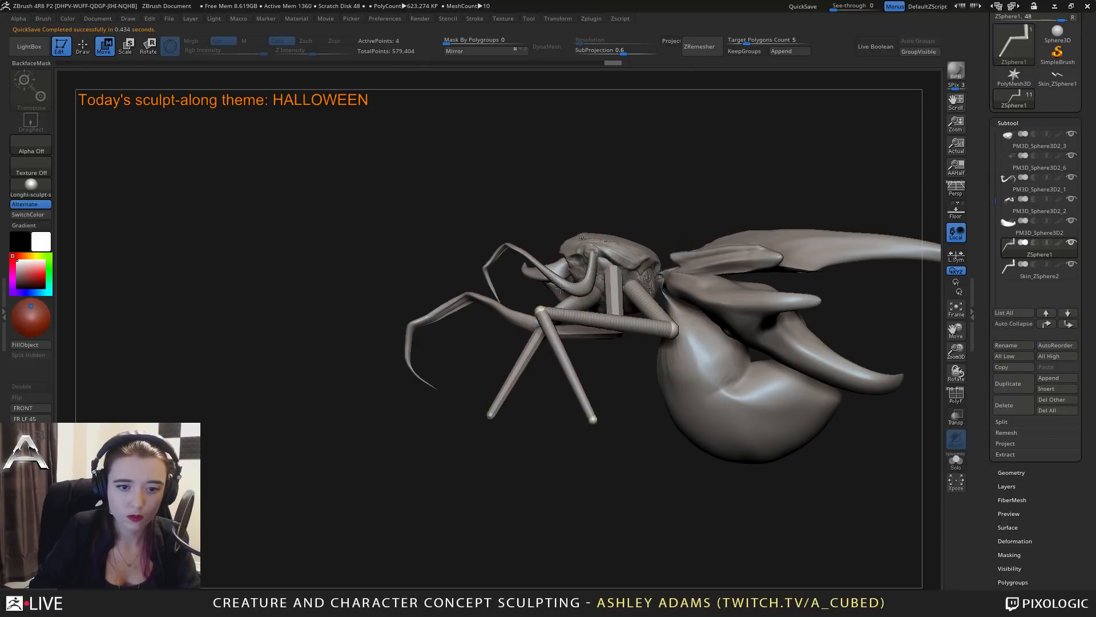
mouse_move(560, 289)
right_down()
mouse_move(472, 350)
mouse_move(531, 302)
right_up()
drag(539, 308, 549, 301)
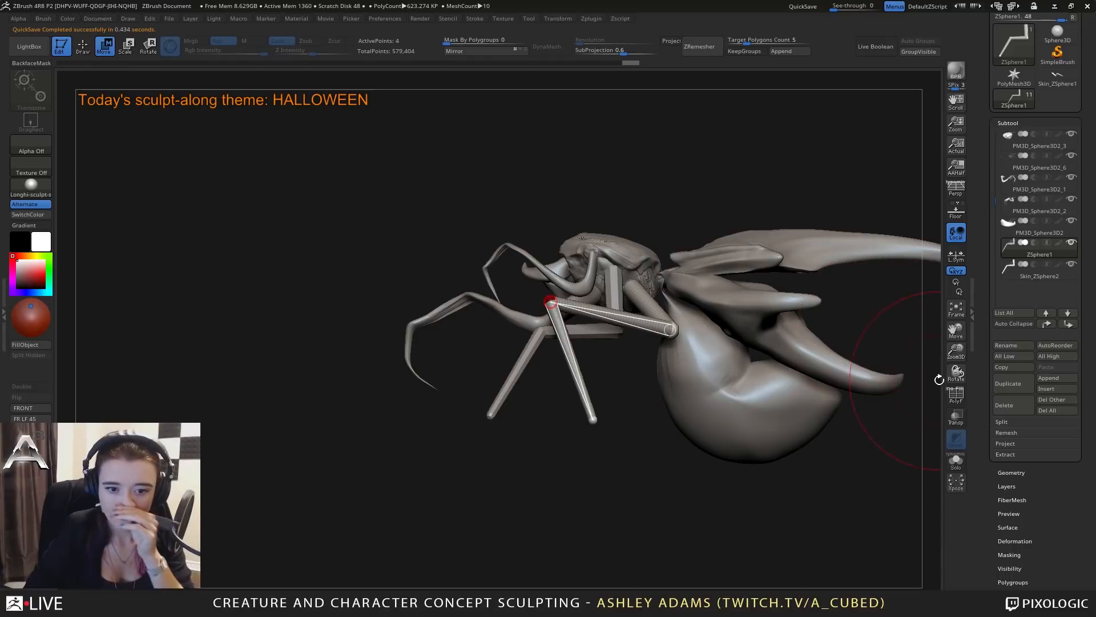
mouse_move(596, 407)
mouse_down()
mouse_move(468, 414)
mouse_move(514, 419)
mouse_up()
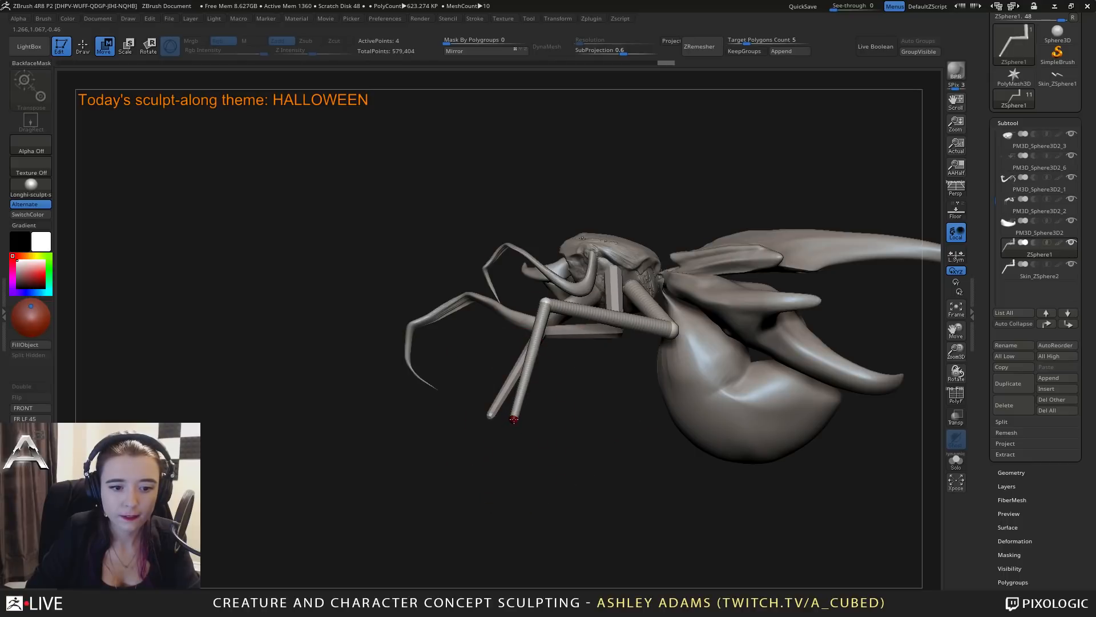
Generate an adaptive skin from the reposed ZSphere leg and return to the subtool list.
drag(997, 551, 1011, 398)
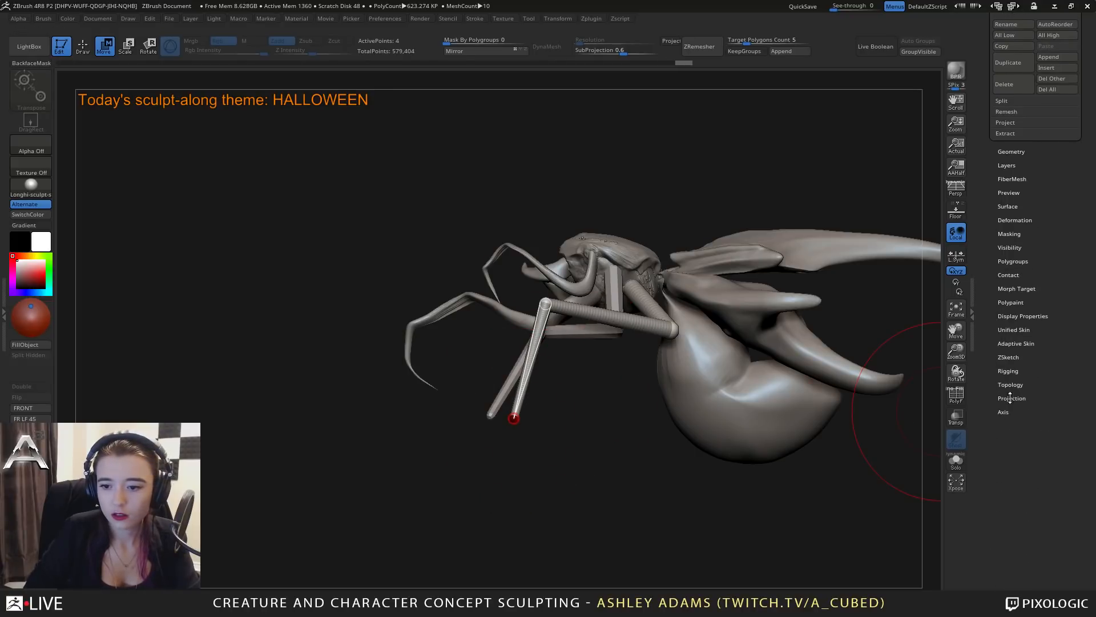
drag(1048, 292, 1049, 581)
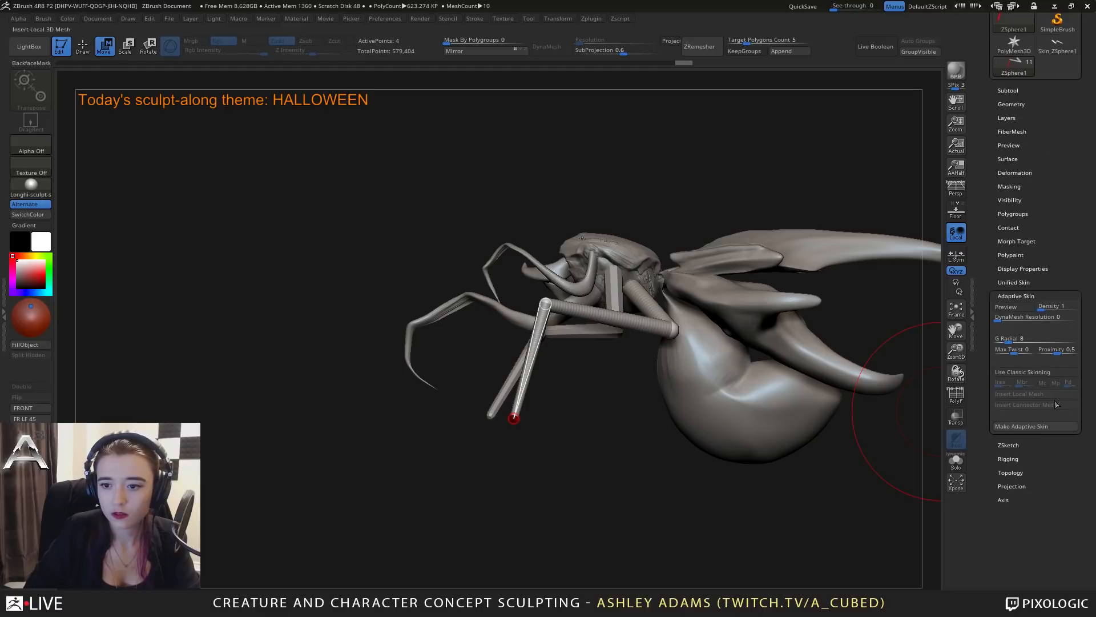
click(999, 93)
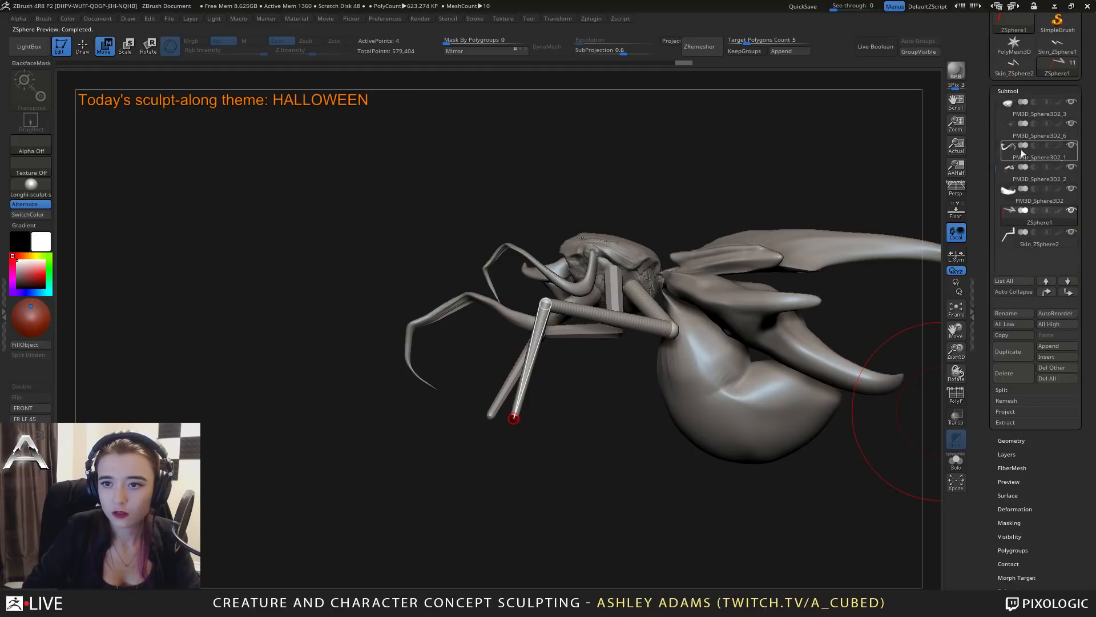
Duplicate the existing leg-pair skin Skin_ZSphere2 and merge the copy down into it.
click(1009, 238)
click(1013, 350)
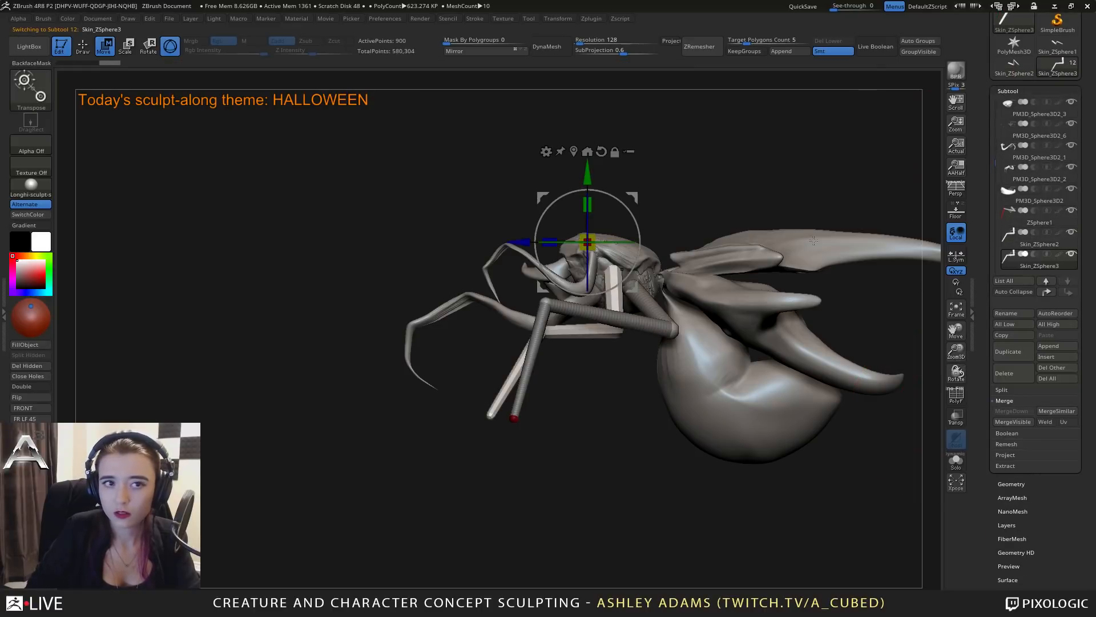
click(1028, 234)
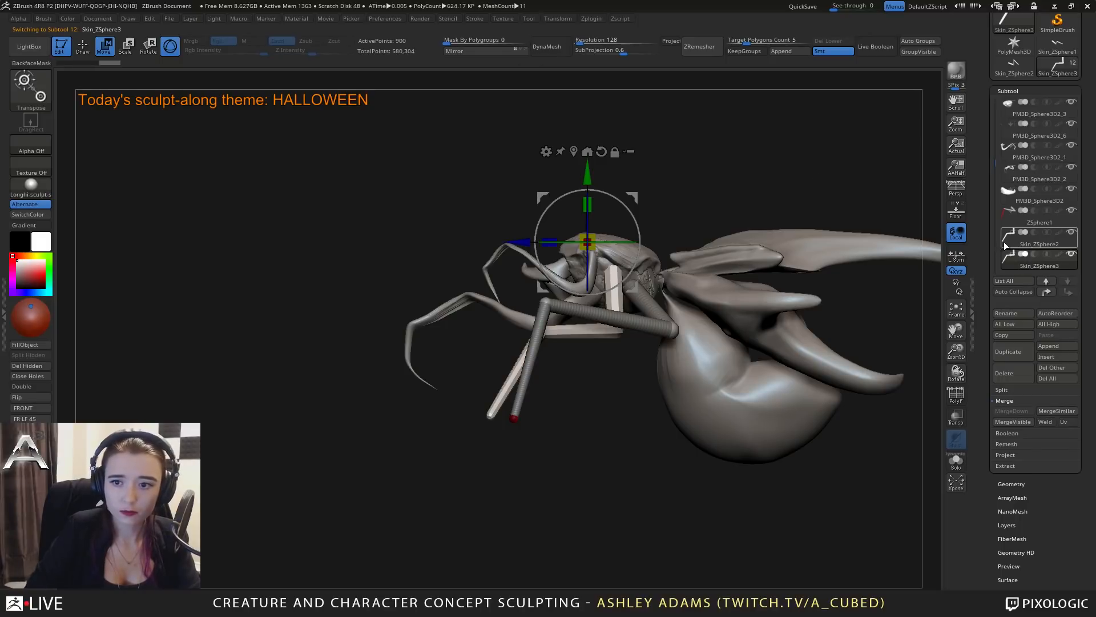
click(1006, 372)
click(906, 434)
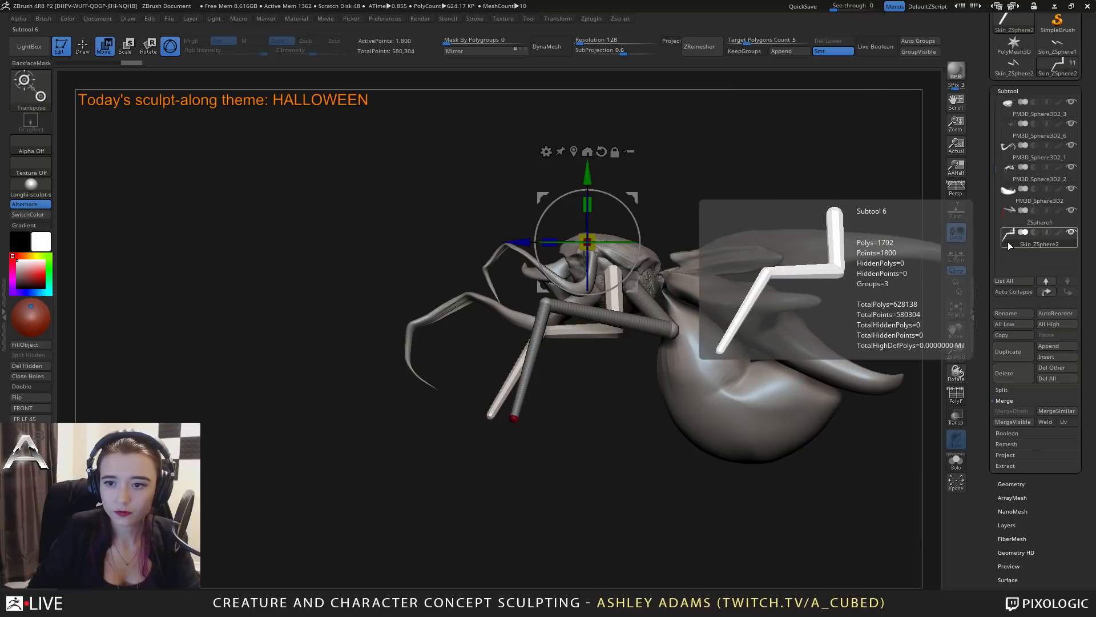
Try to reshape the lower segments of the finished leg pair with the SnakeHook brush, and undo the stroke.
drag(597, 379, 734, 377)
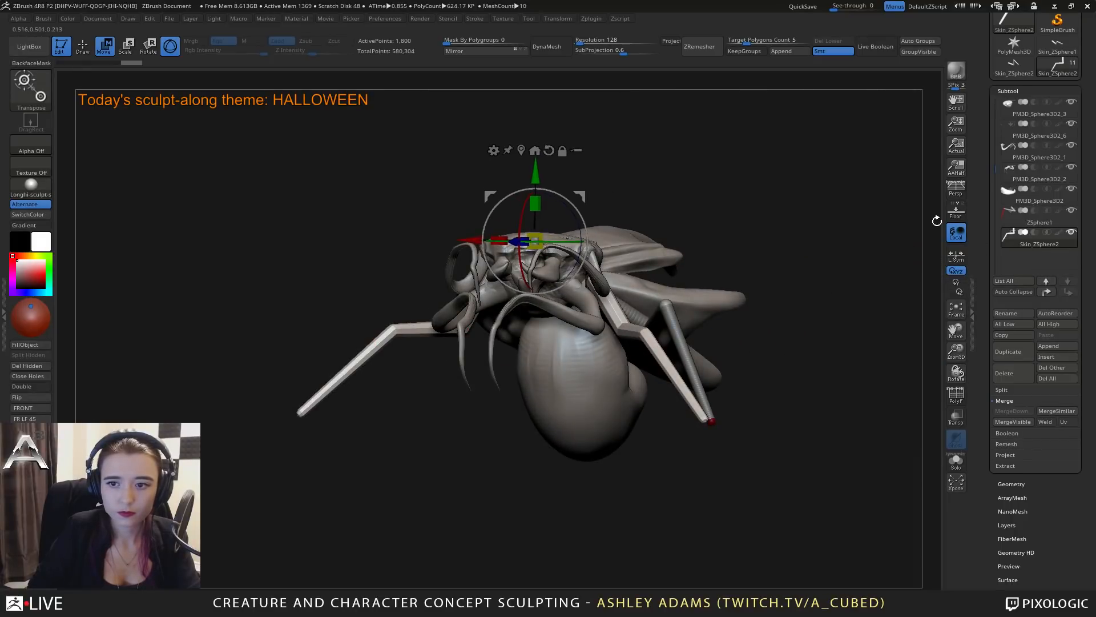
mouse_move(1011, 237)
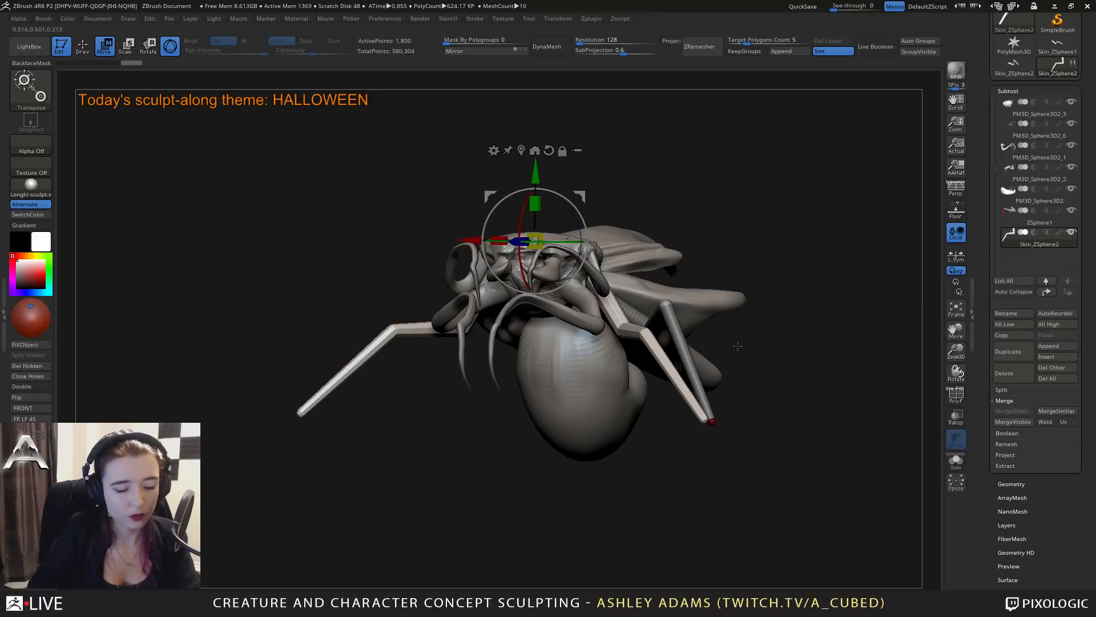
key(q)
key(space)
shift+drag(660, 361, 702, 407)
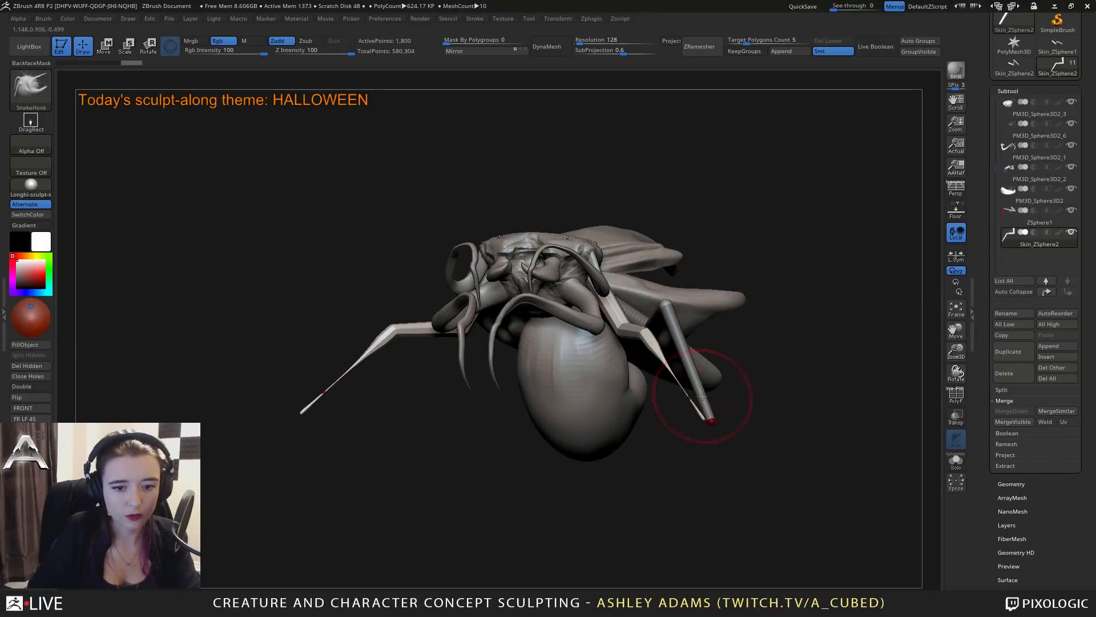
key(ctrl+z)
Select the ZSphere leg subtool and append the newly generated leg skin to the creature.
drag(799, 366, 688, 365)
alt+click(689, 365)
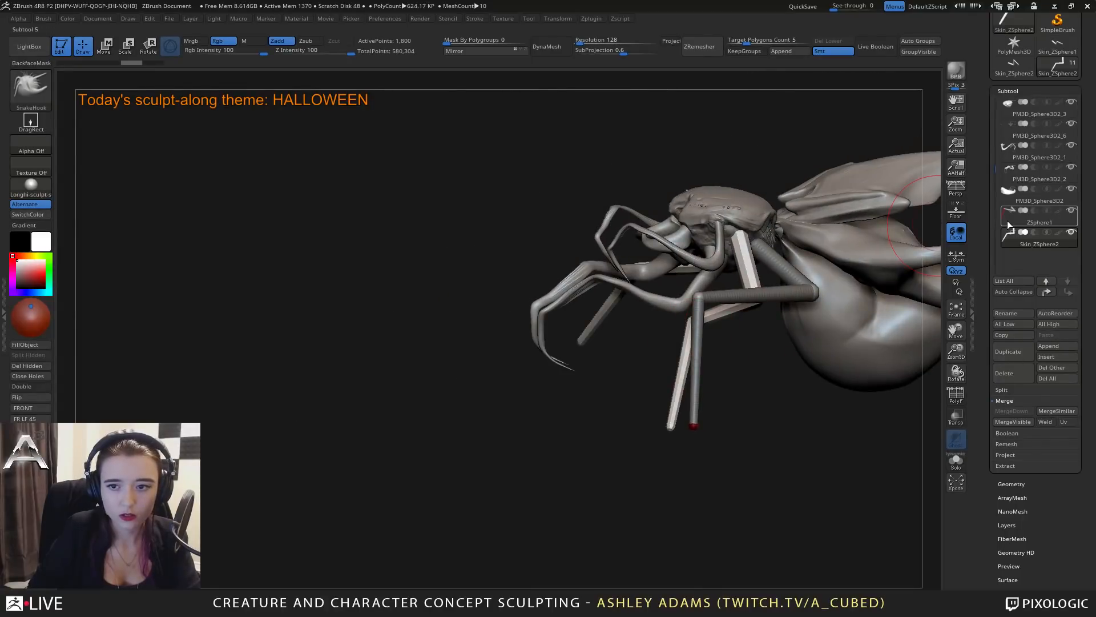
mouse_move(913, 257)
mouse_down()
mouse_move(846, 332)
mouse_move(939, 232)
mouse_up()
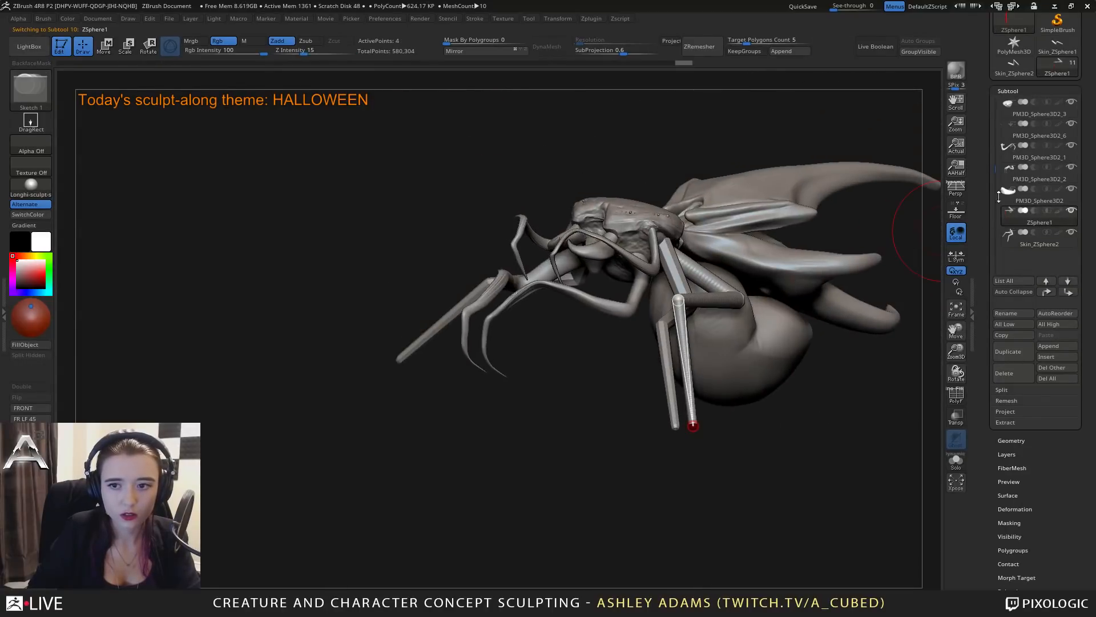
mouse_move(1013, 63)
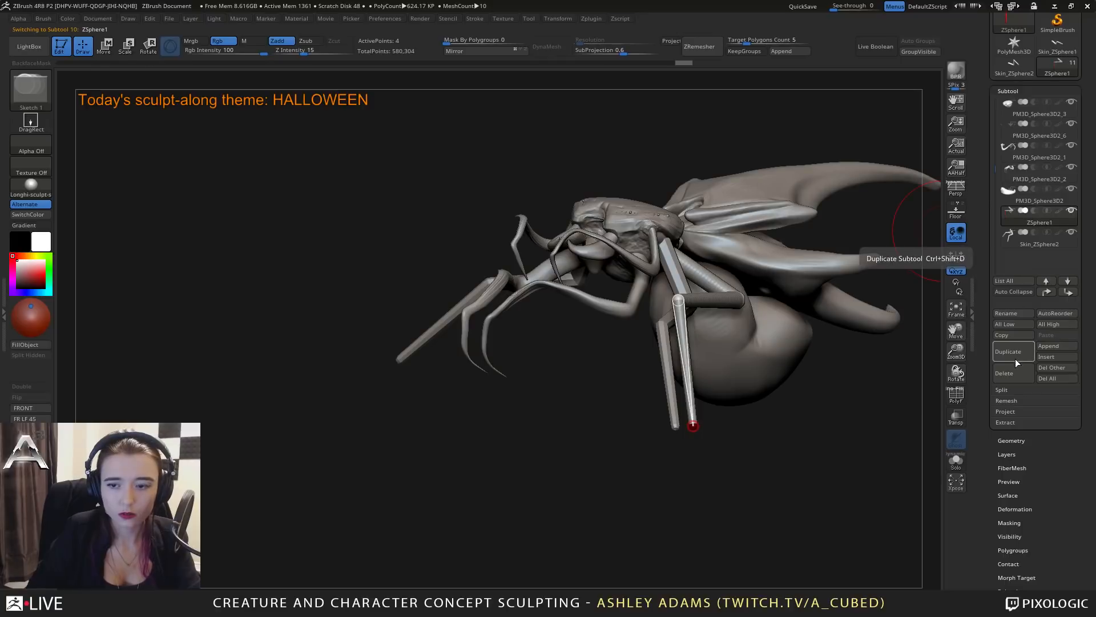
click(1052, 346)
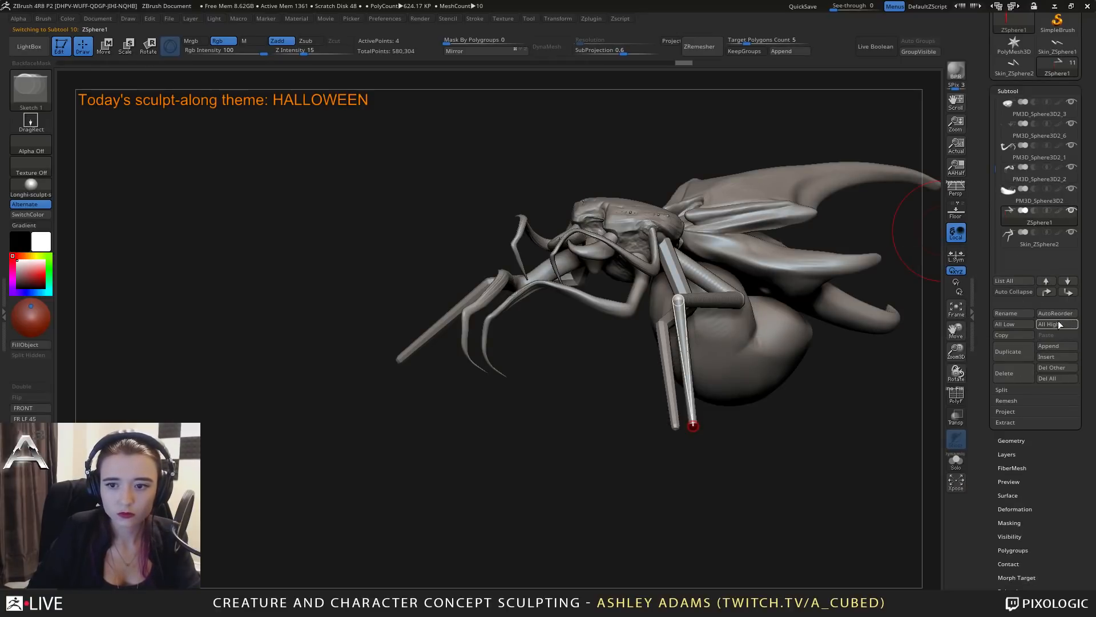
click(1057, 344)
click(874, 374)
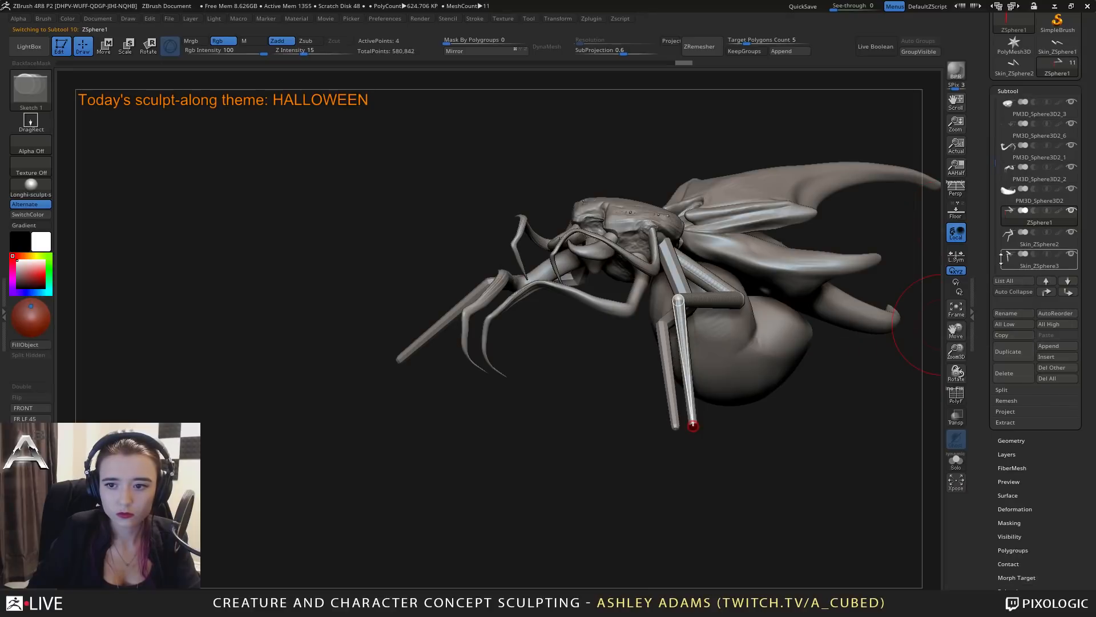
Duplicate the appended leg skin, mirror the copy to the opposite side, and merge both legs into one subtool.
click(1006, 260)
click(1018, 352)
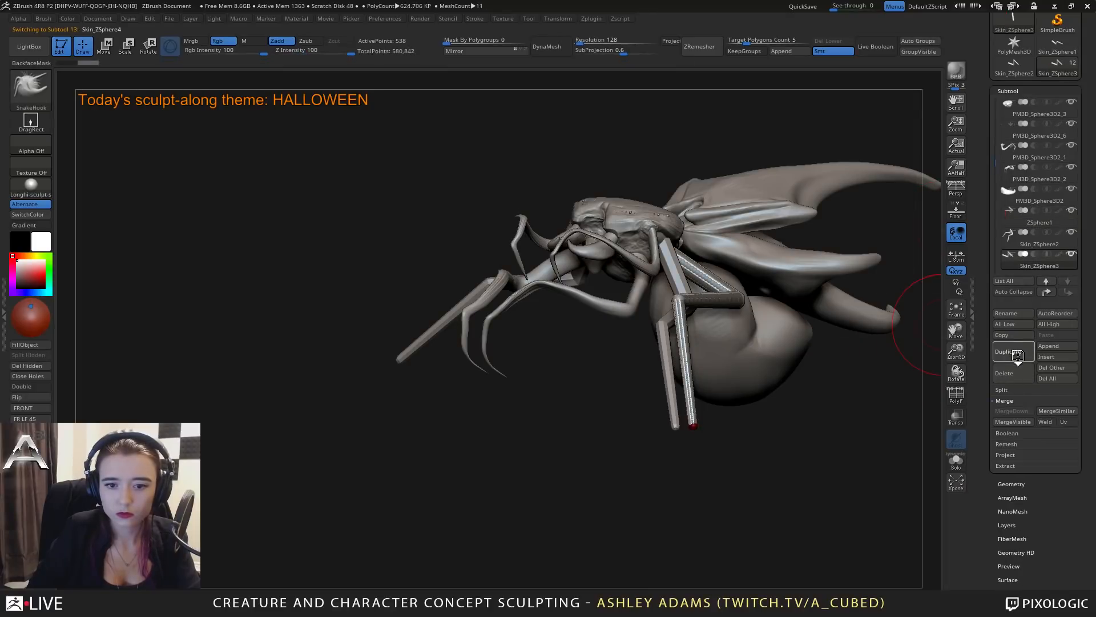
click(459, 52)
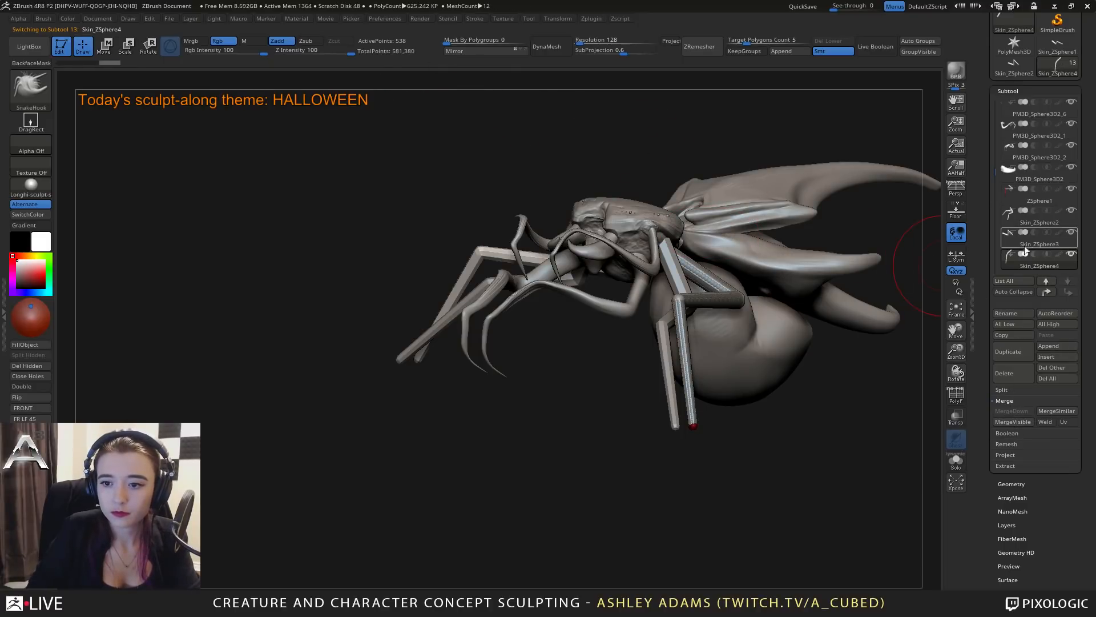
click(1006, 240)
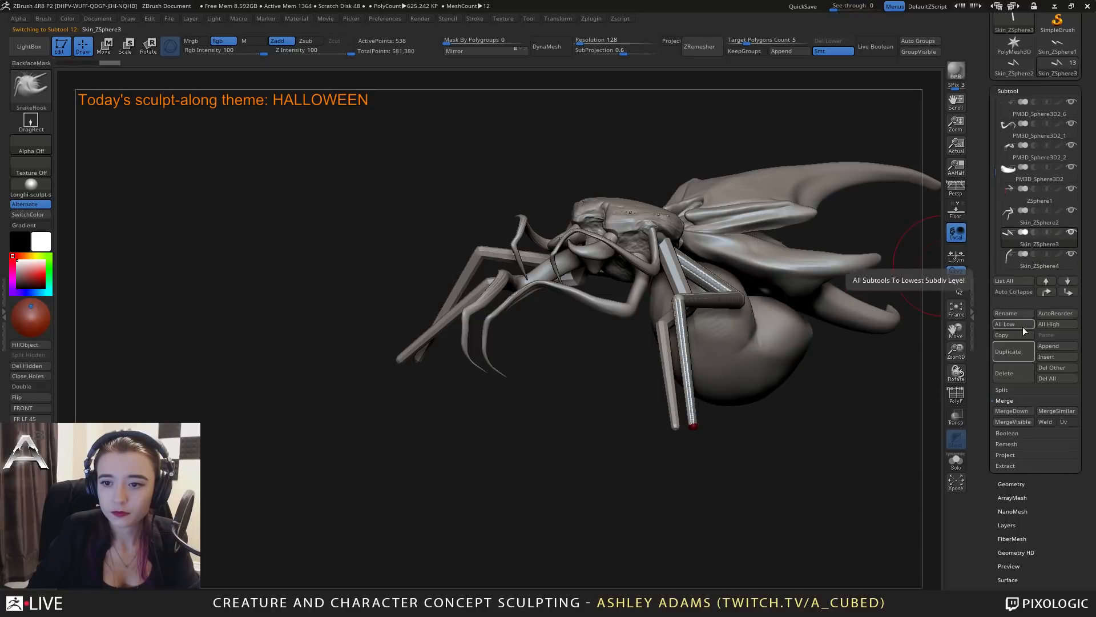
click(1012, 411)
click(910, 437)
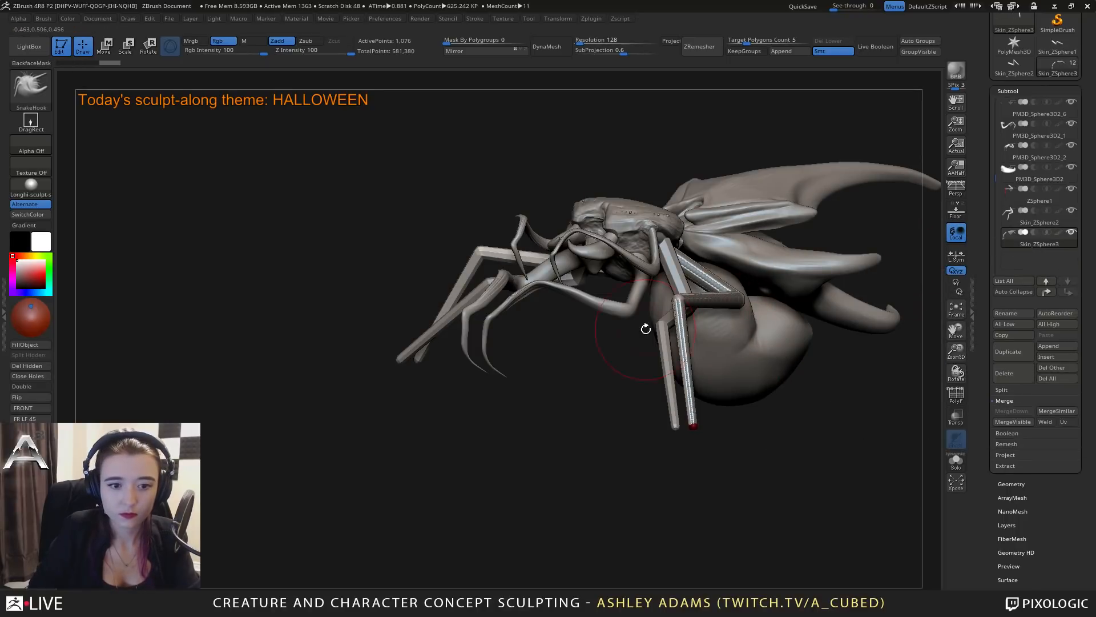
Select the ZSphere1 leg subtool and move its two bend joints to pose it as a hind leg beside the belly.
drag(646, 328, 576, 328)
click(1006, 200)
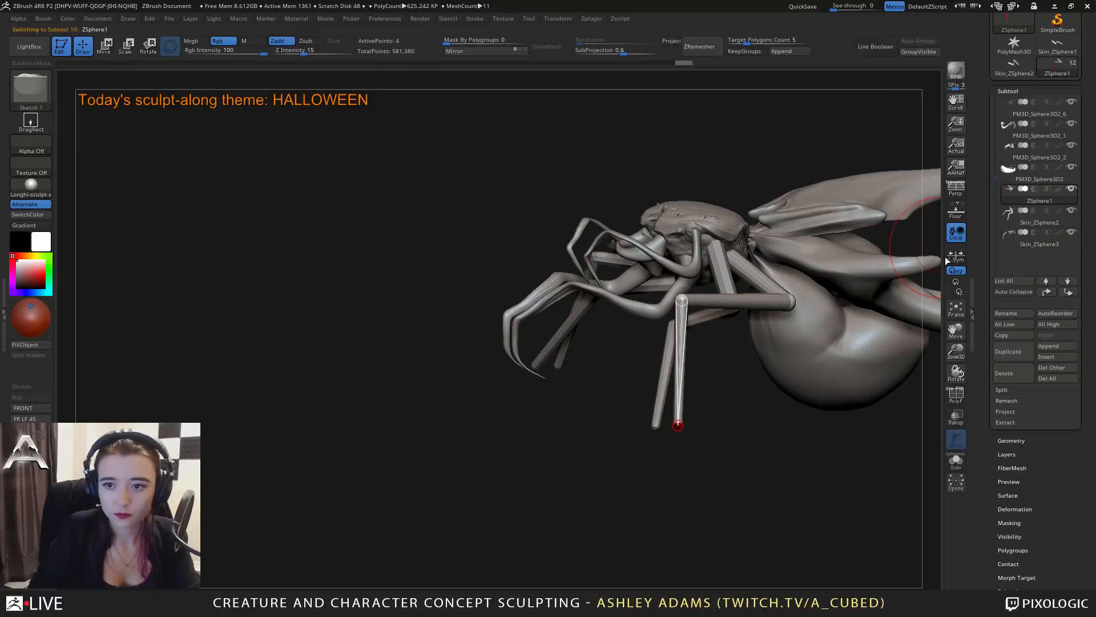
drag(944, 256, 618, 291)
right_click(617, 291)
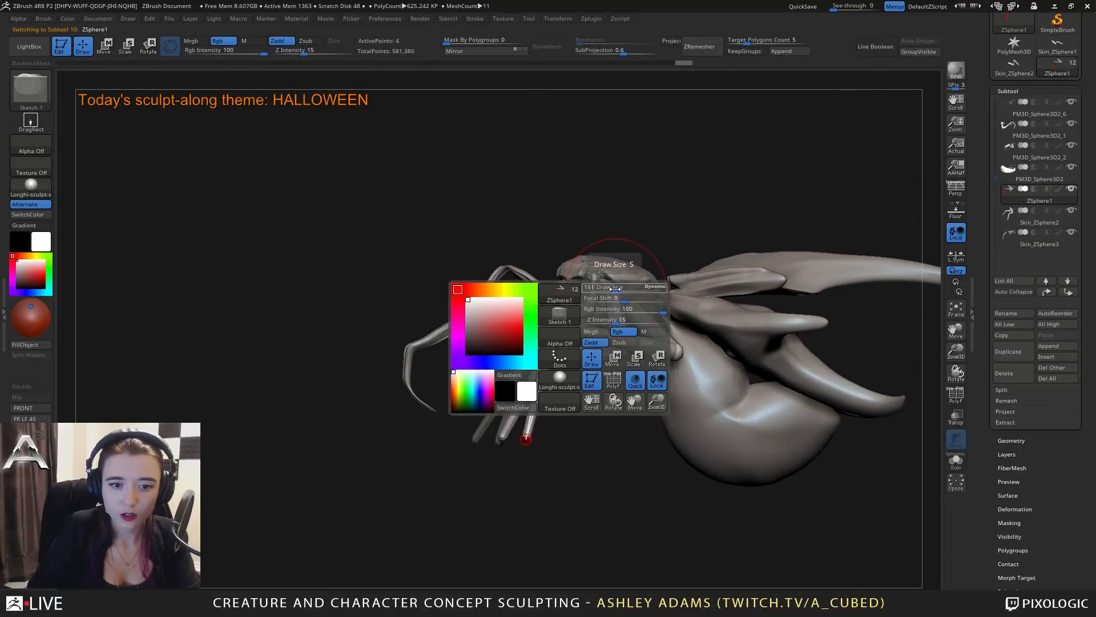
click(678, 351)
mouse_move(694, 362)
mouse_down()
mouse_move(725, 365)
mouse_move(693, 362)
mouse_up()
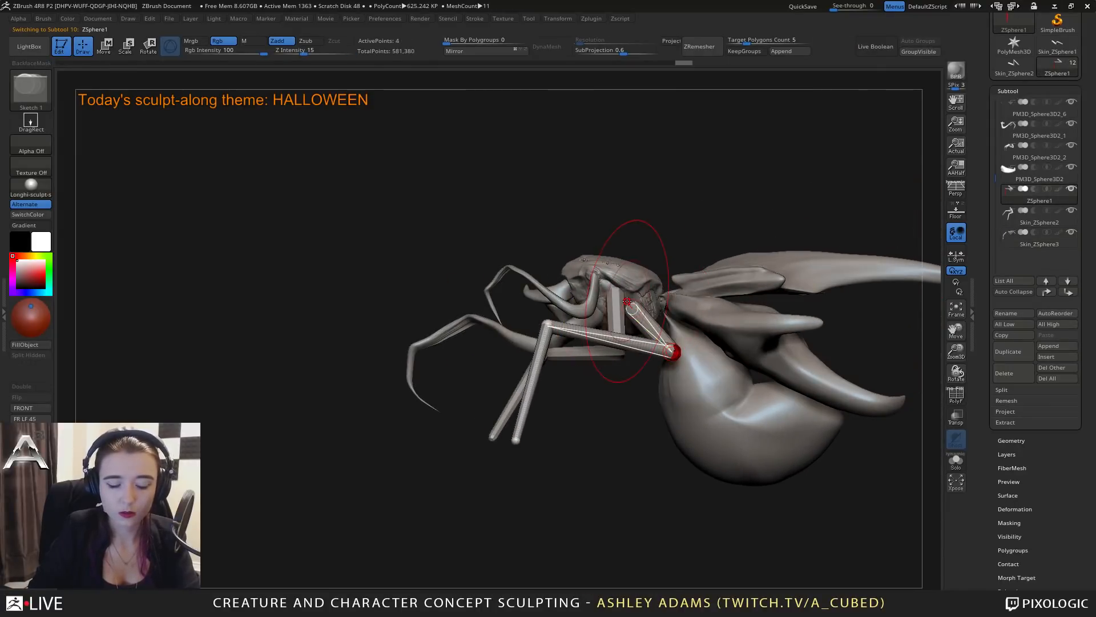
click(634, 307)
alt+click(633, 305)
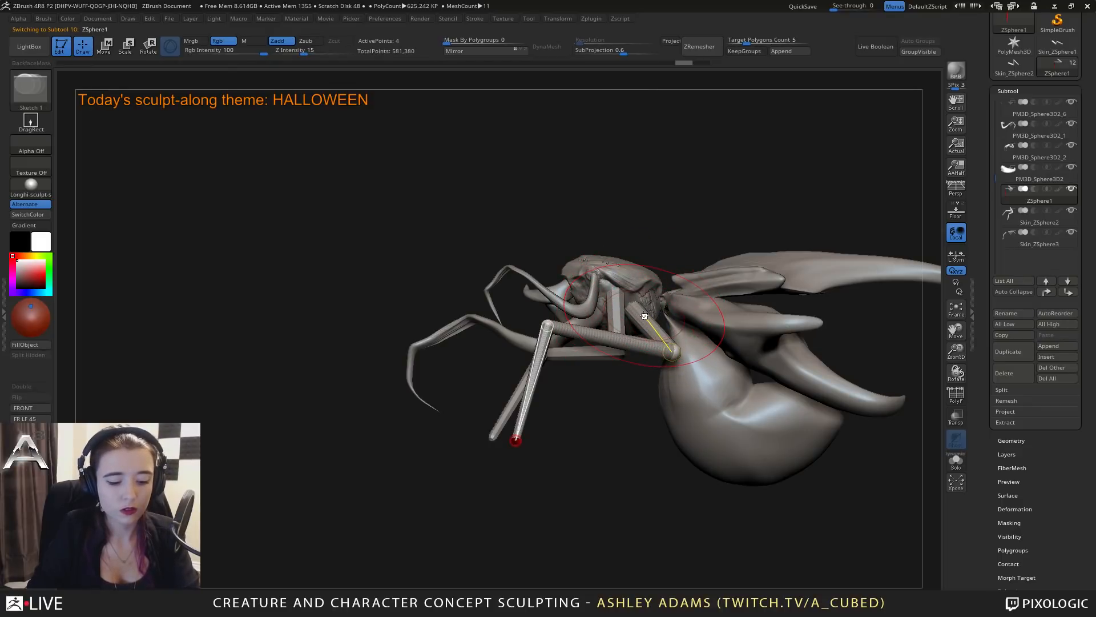
key(w)
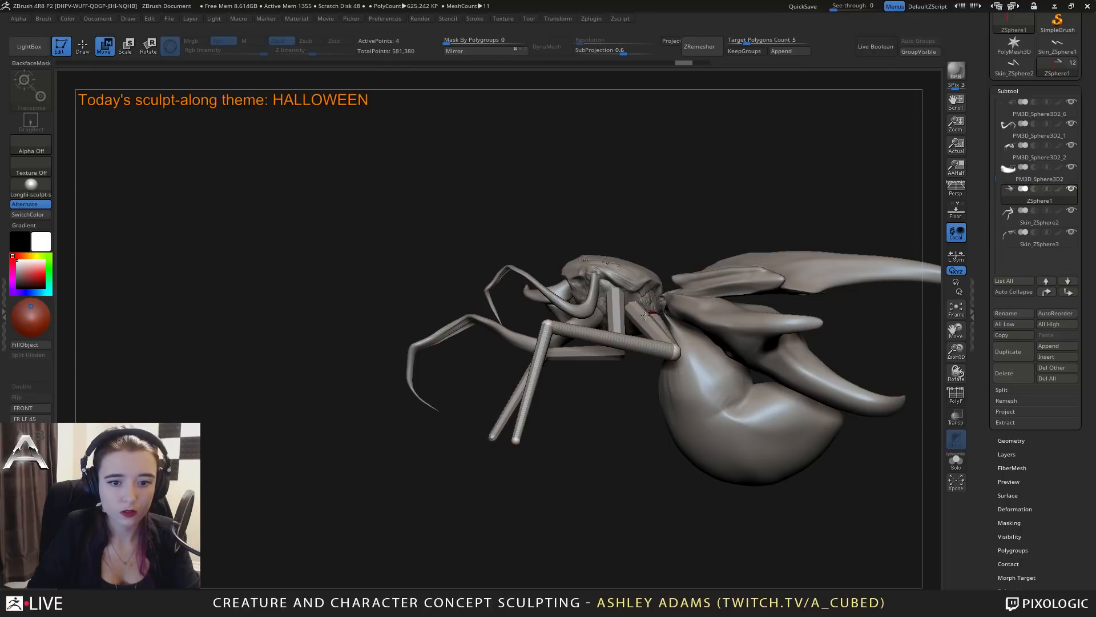
mouse_move(677, 346)
right_down()
mouse_move(701, 356)
mouse_move(674, 365)
right_up()
drag(666, 364, 586, 410)
Swing the hind leg's foot end backward beneath the belly and fine-tune its position.
drag(615, 521, 776, 443)
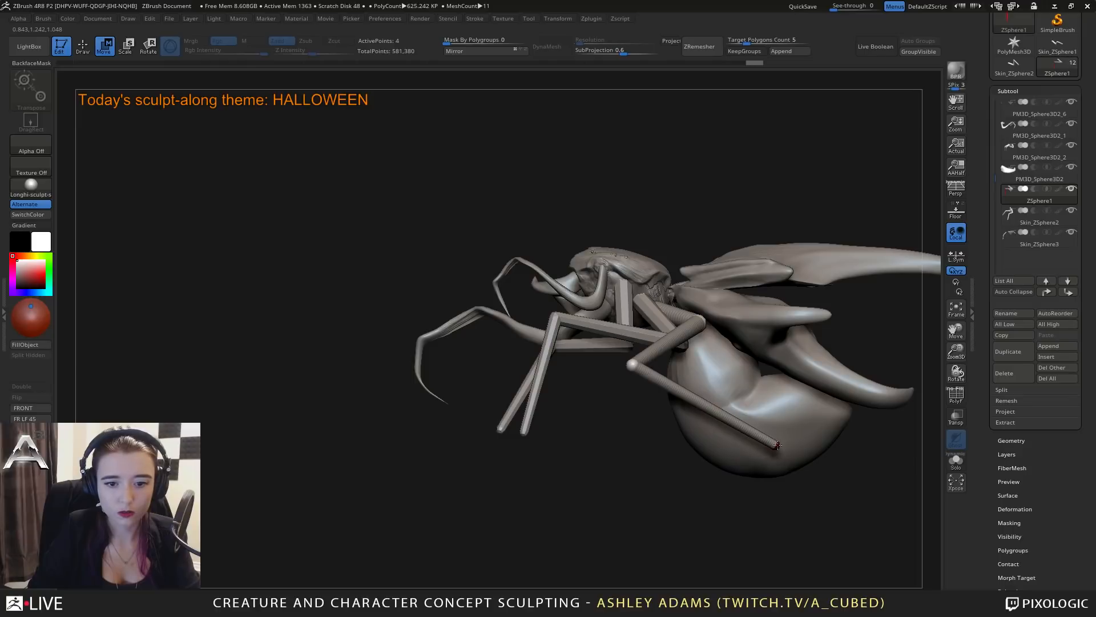
drag(644, 332, 634, 219)
alt+drag(752, 403, 687, 403)
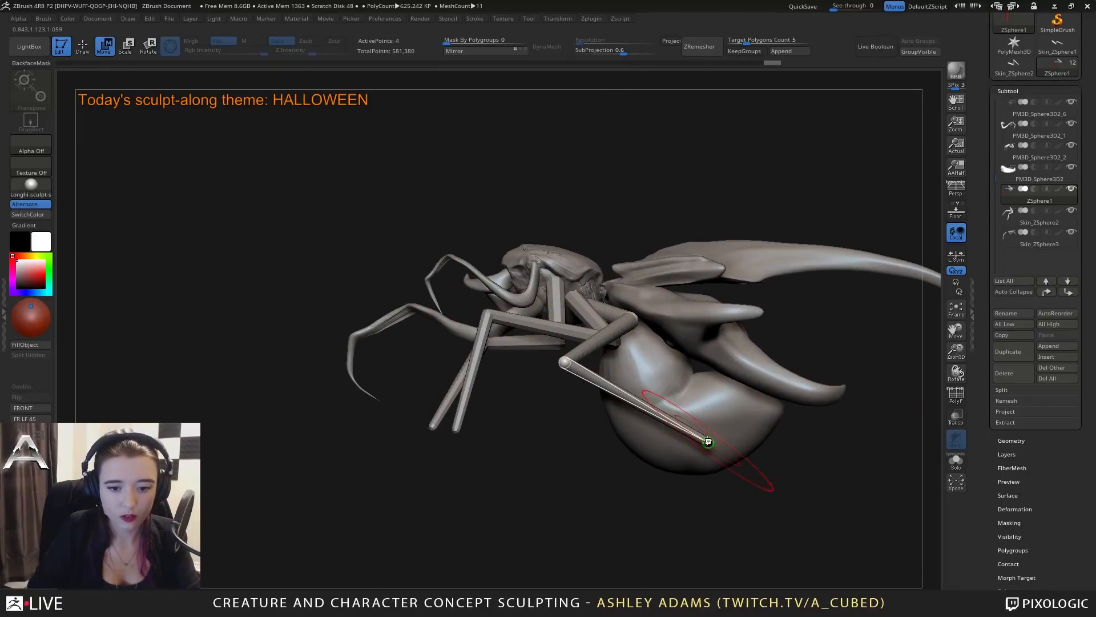
drag(713, 444, 706, 436)
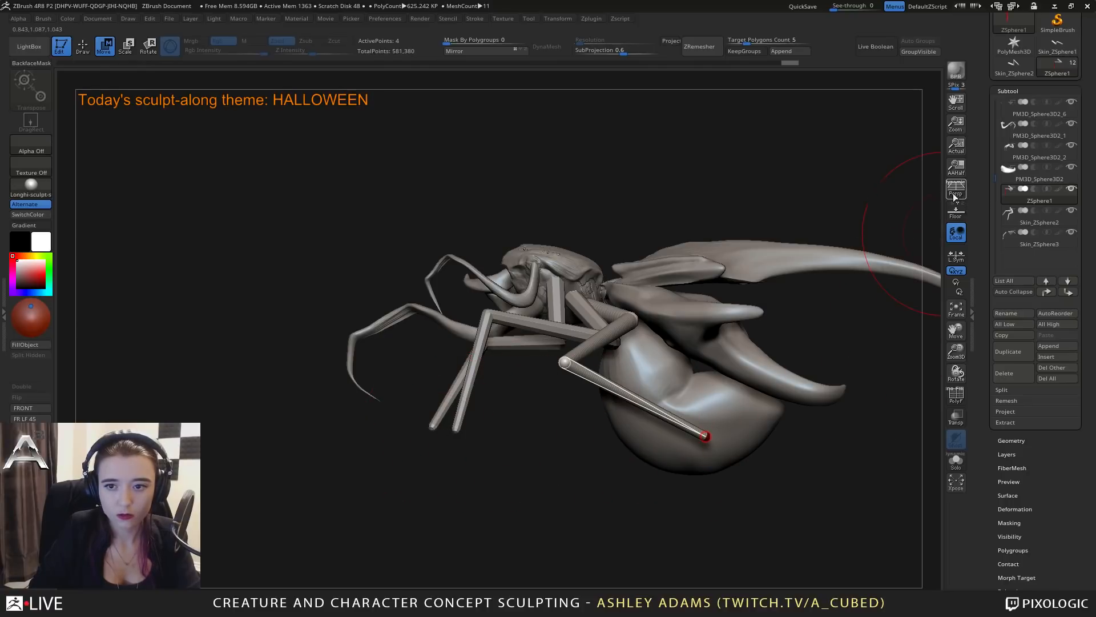
Lower the hind leg's upper bend joint below the shell and tuck the leg's root joint closer to the thorax.
drag(733, 230, 622, 255)
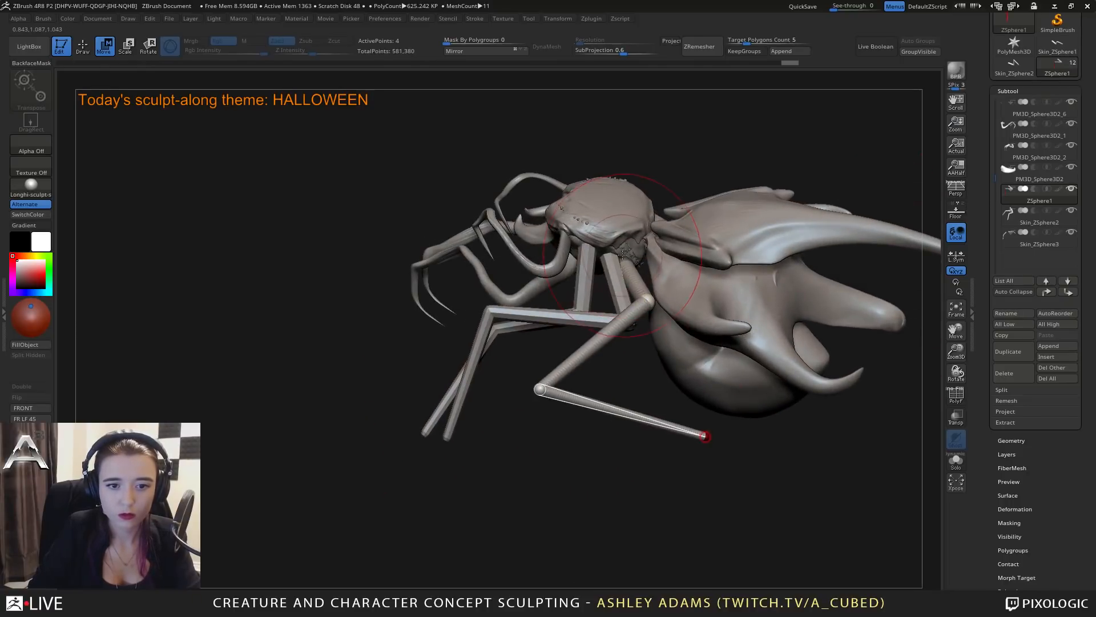
drag(677, 298, 651, 345)
right_drag(651, 345, 663, 252)
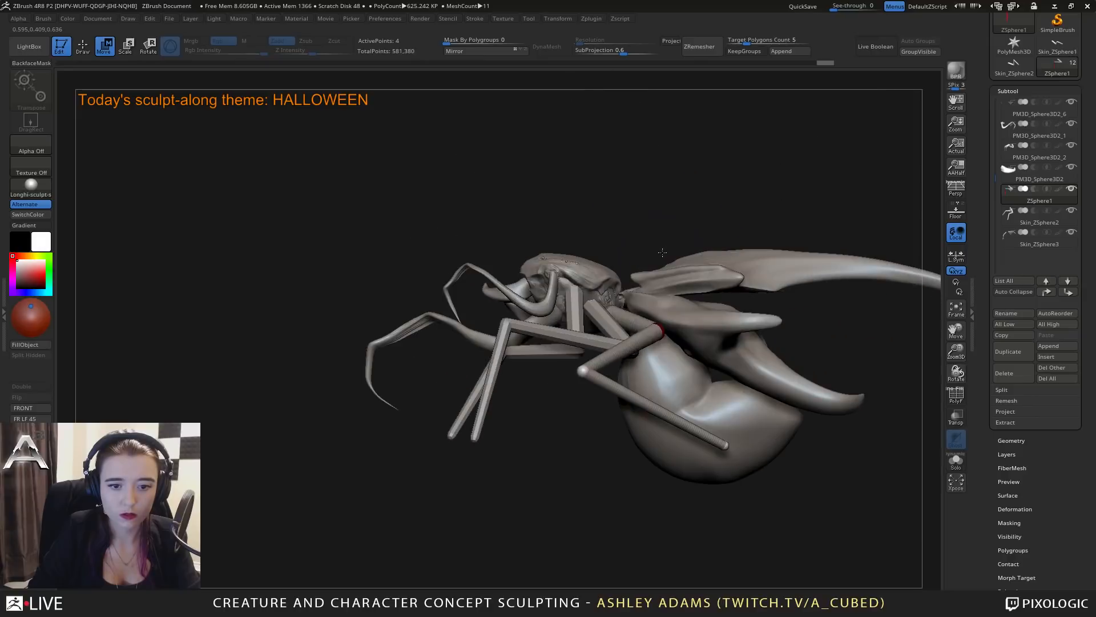
right_drag(708, 324, 656, 331)
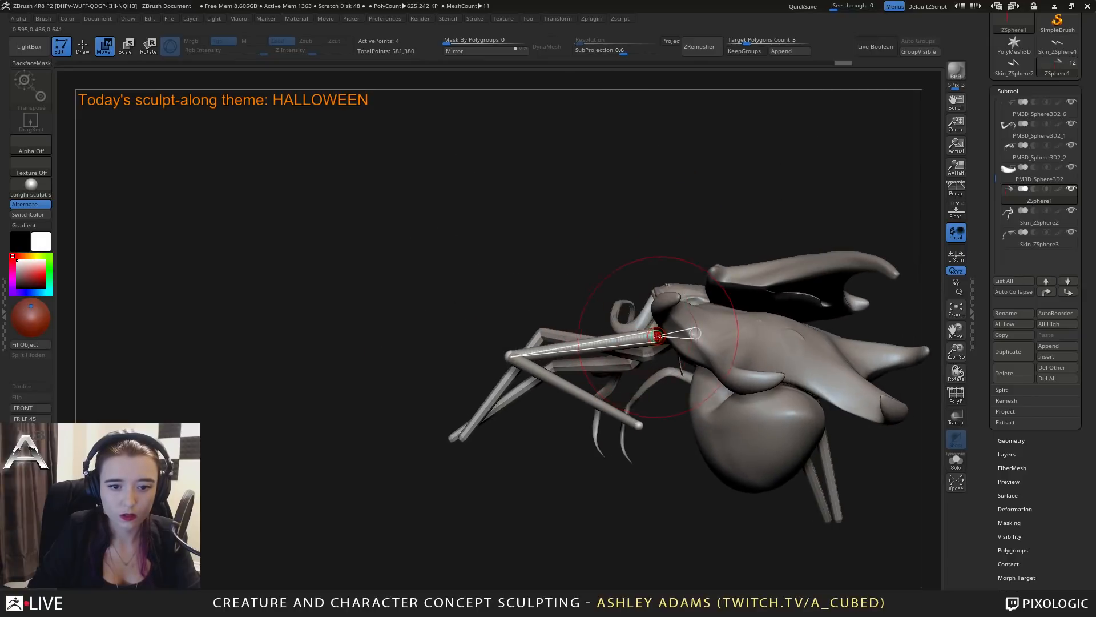
drag(658, 332, 675, 367)
mouse_move(674, 367)
right_down()
mouse_move(728, 354)
mouse_move(676, 346)
mouse_move(665, 357)
right_up()
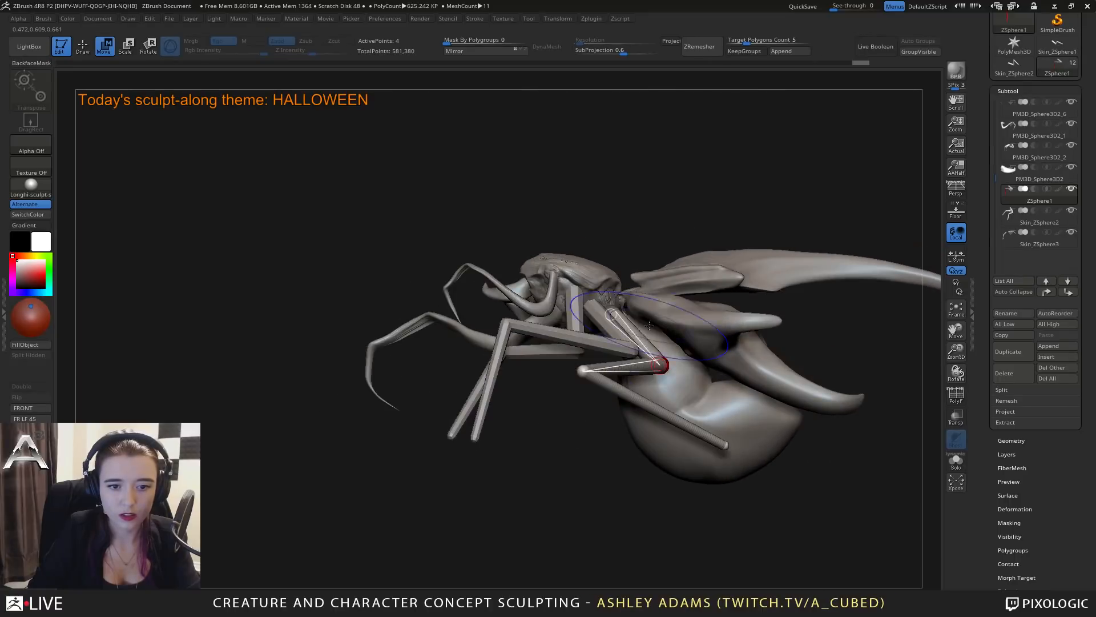
right_drag(628, 295, 614, 319)
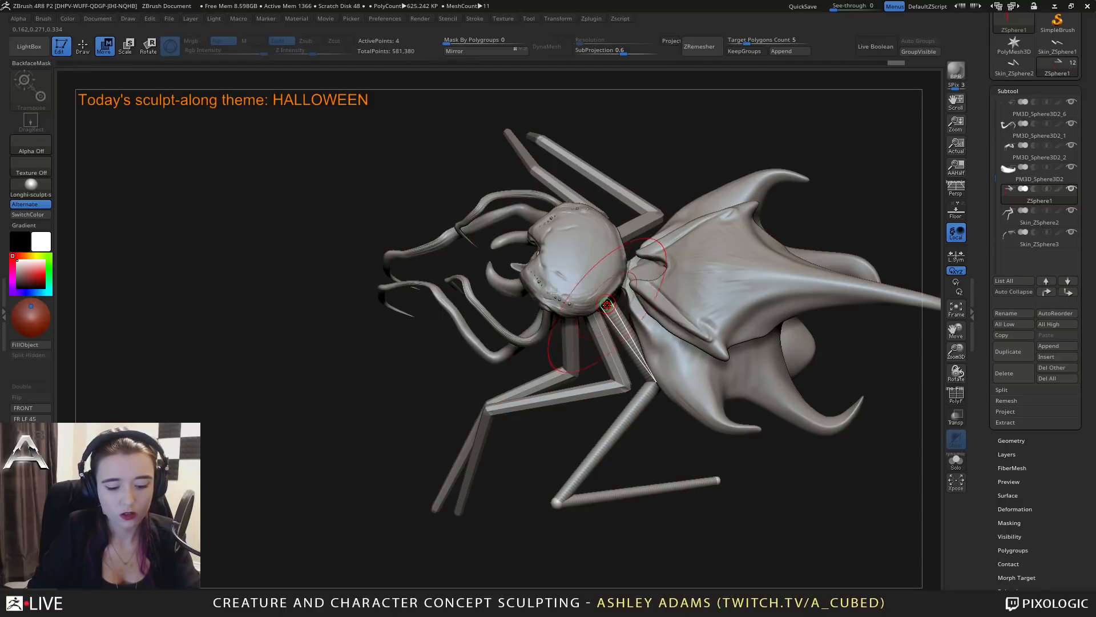
Scale the ZSphere joints of the hind leg's upper segment.
key(e)
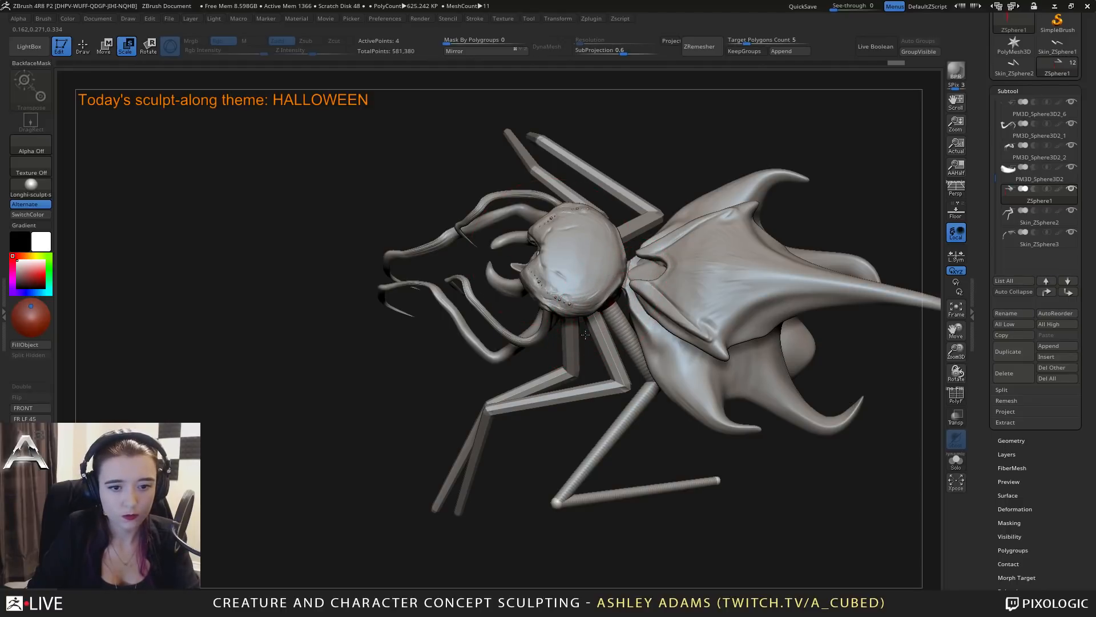
mouse_move(676, 372)
right_down()
mouse_move(659, 326)
mouse_move(677, 383)
right_up()
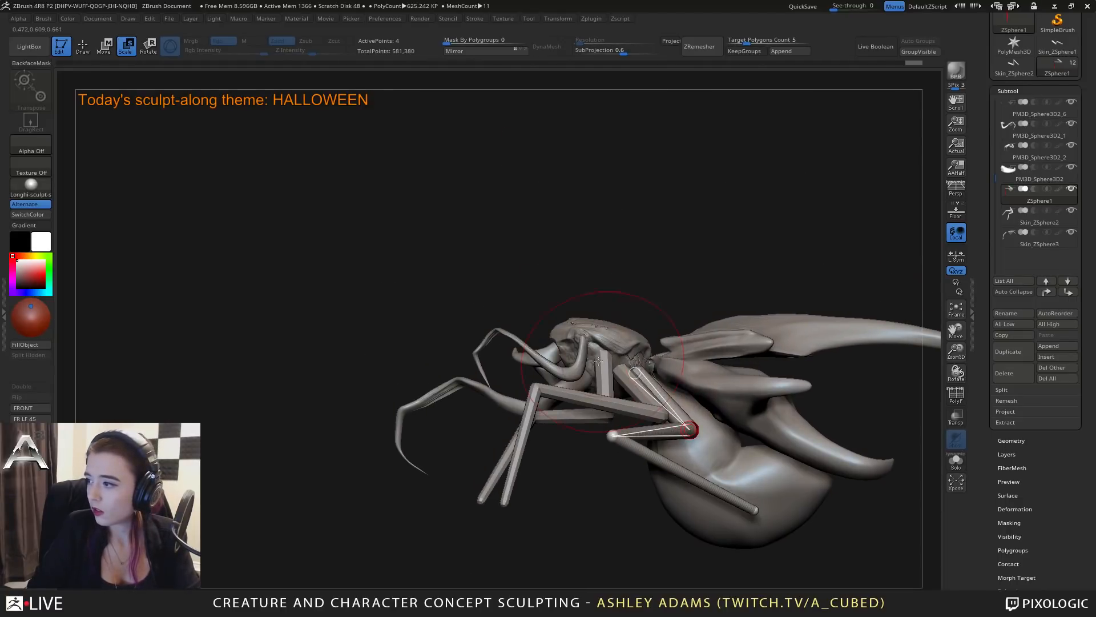
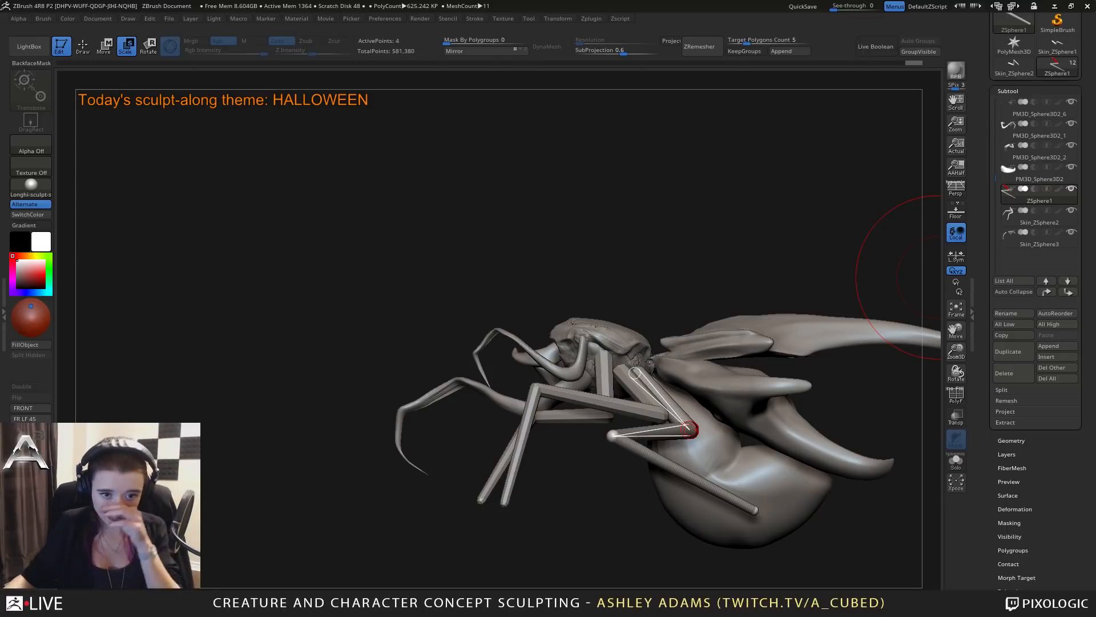
Move the hind leg's foot end outward away from the belly and shift its bend joint slightly inward.
drag(665, 306, 663, 349)
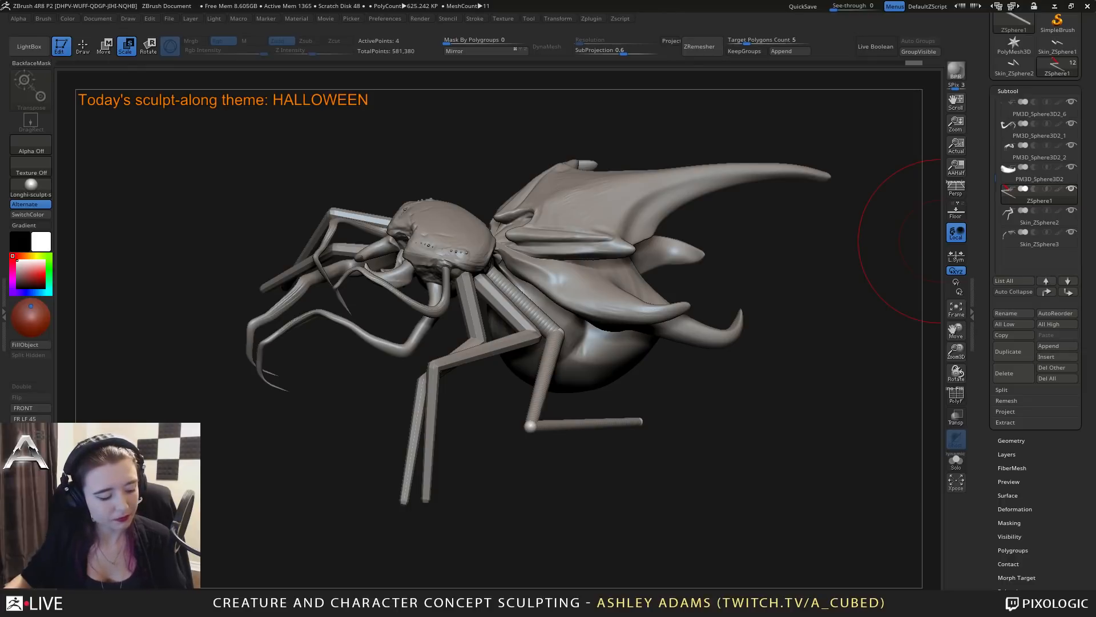
drag(601, 370, 581, 419)
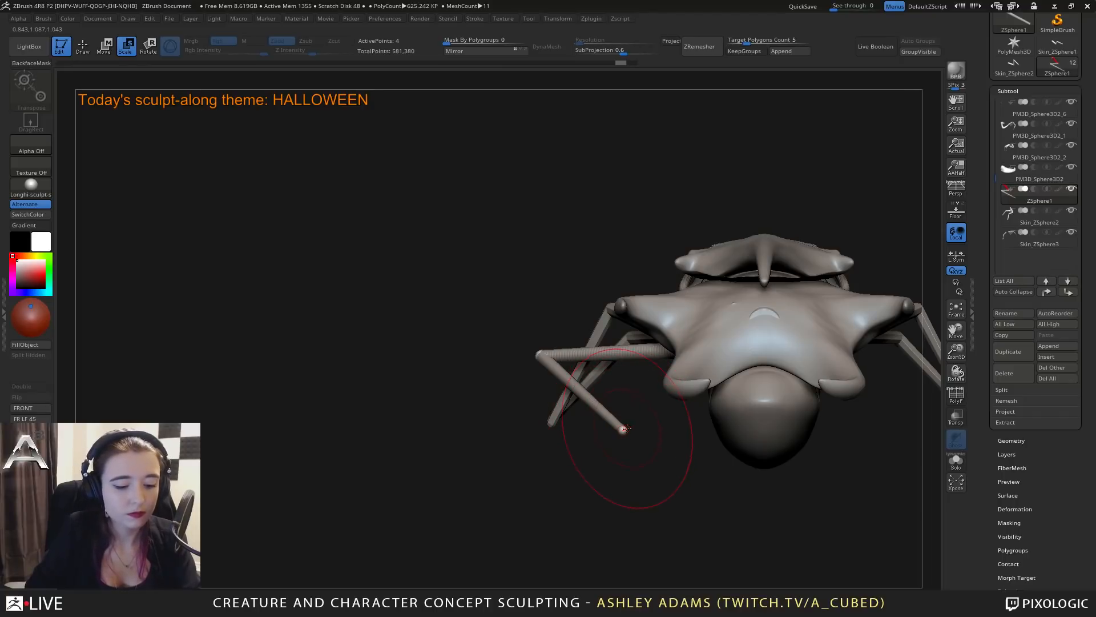
key(w)
drag(624, 429, 454, 420)
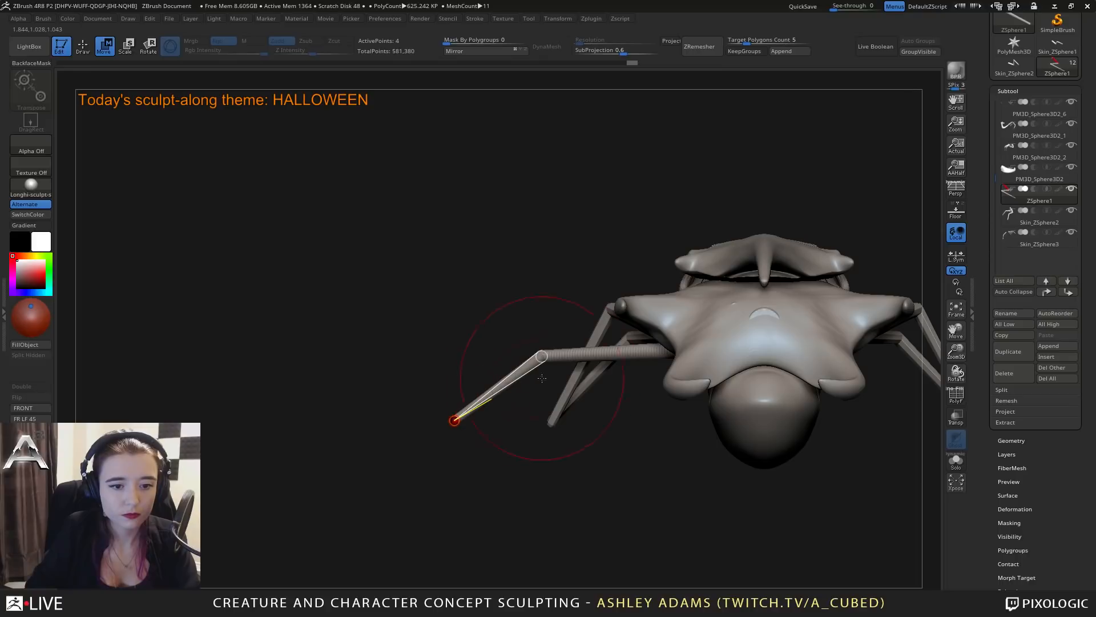
drag(541, 356, 571, 353)
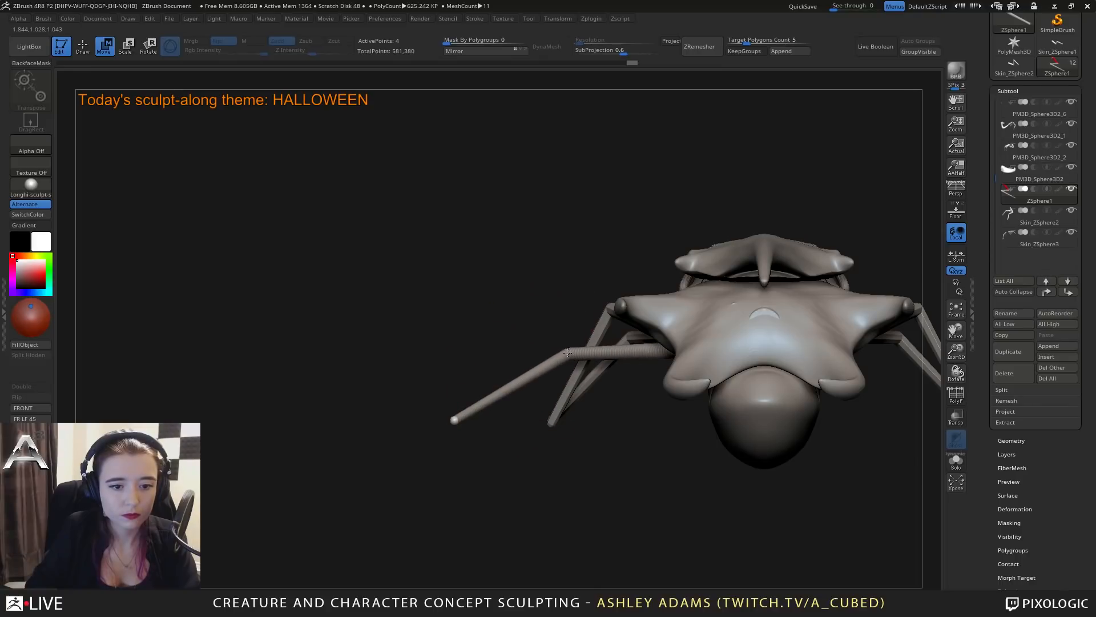
mouse_move(509, 425)
mouse_down()
mouse_move(624, 417)
mouse_move(670, 431)
mouse_move(564, 398)
mouse_up()
Preview the posed hind leg's adaptive skin, make it into a mesh and append that mesh as a new subtool.
key(a)
alt+drag(474, 365, 511, 384)
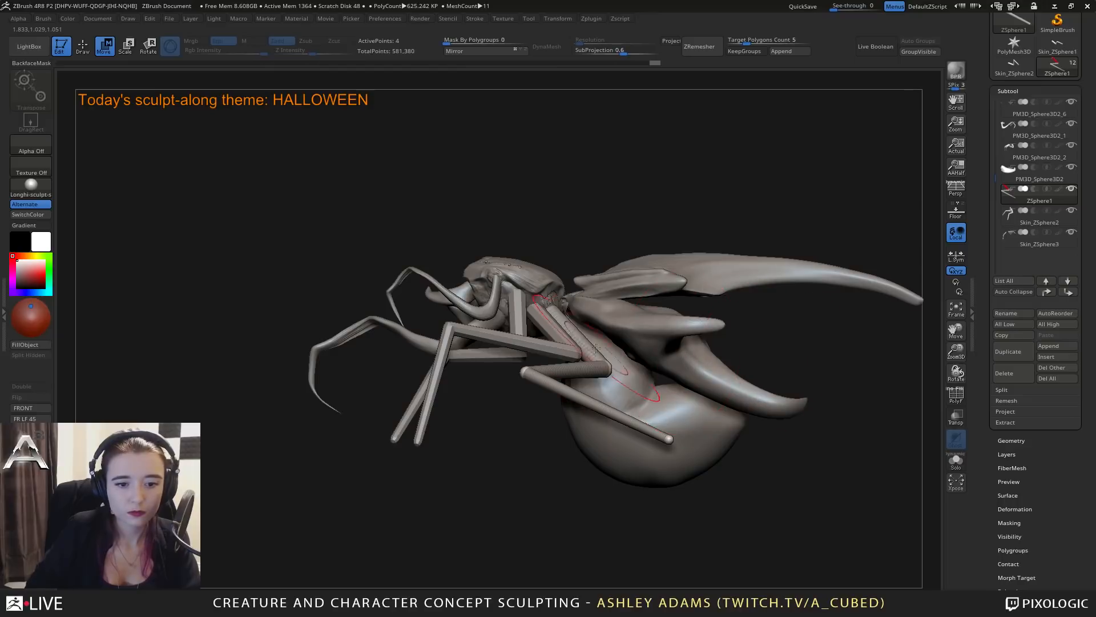
drag(988, 509, 1012, 374)
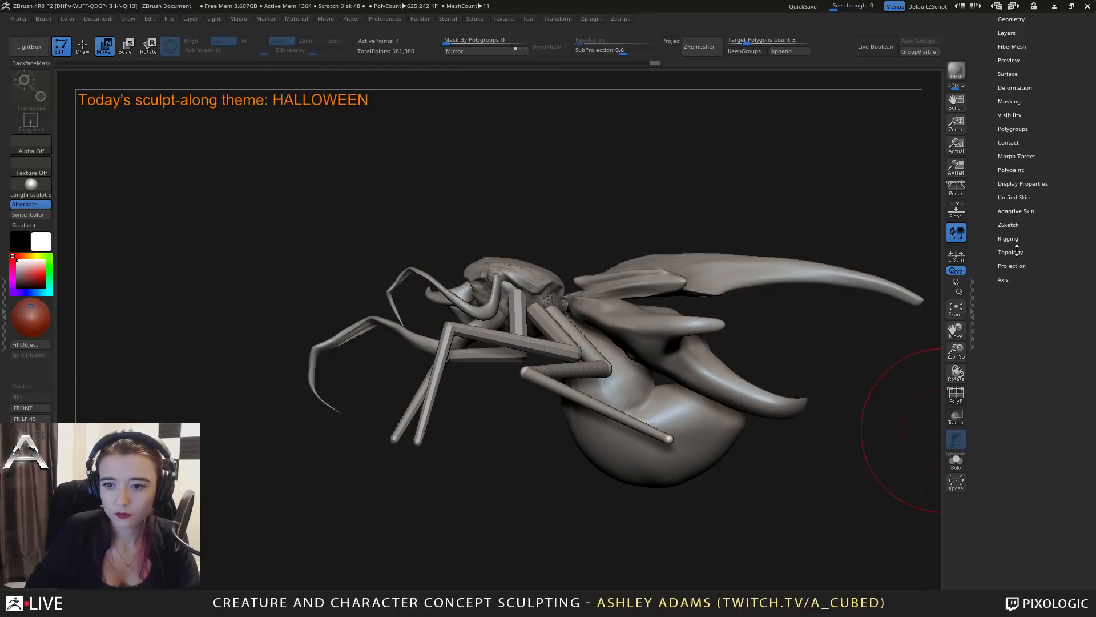
click(1018, 210)
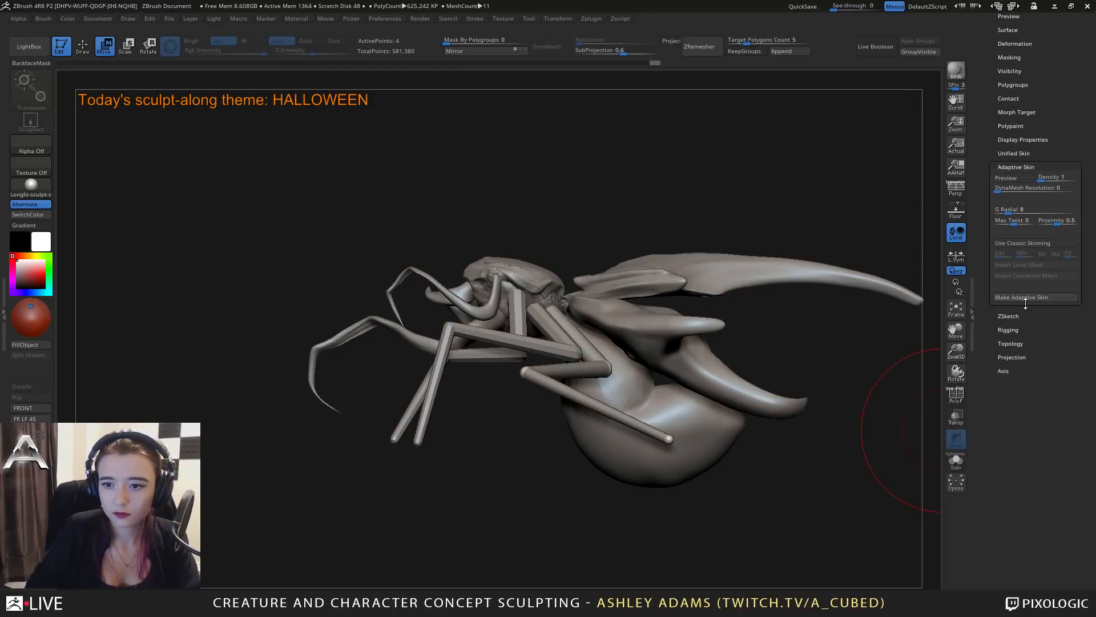
click(1030, 297)
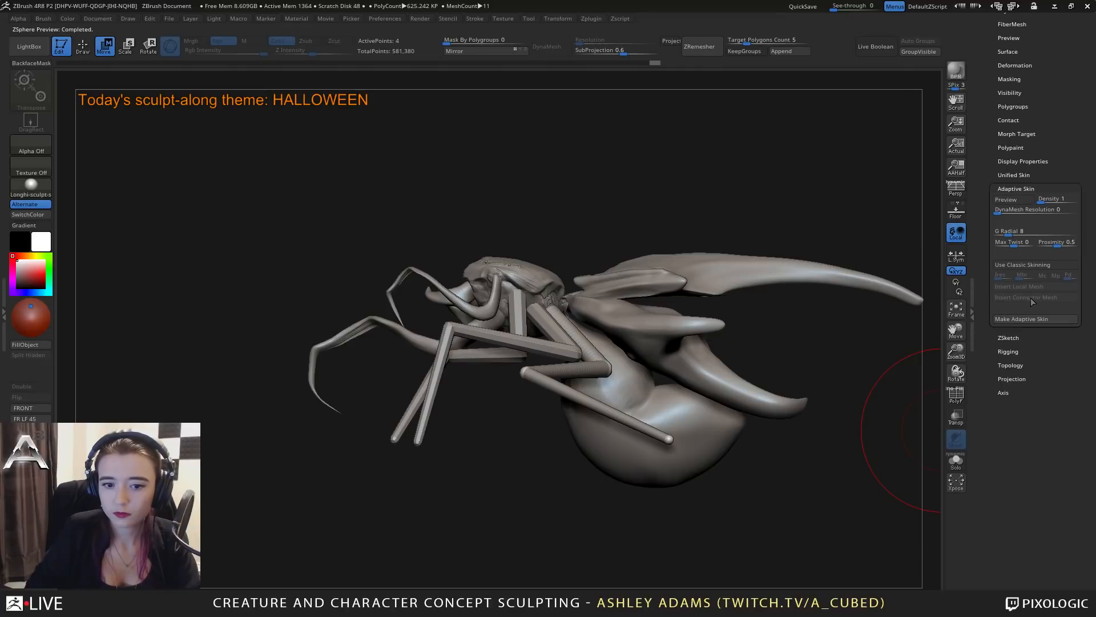
scroll(1023, 212, up, 5)
click(1014, 229)
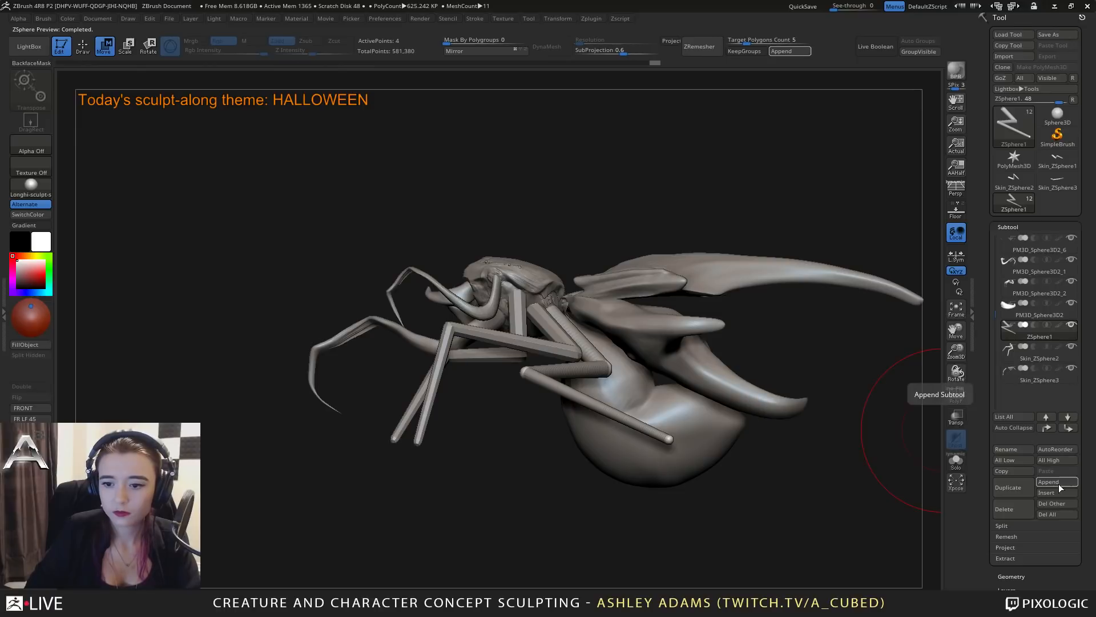
click(1044, 483)
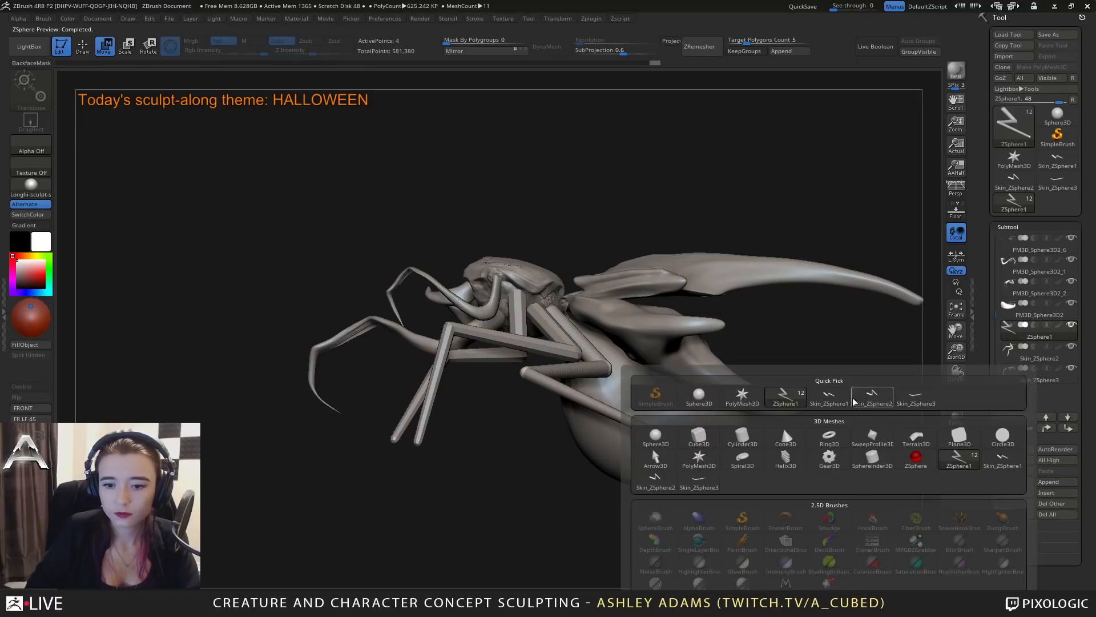
click(834, 401)
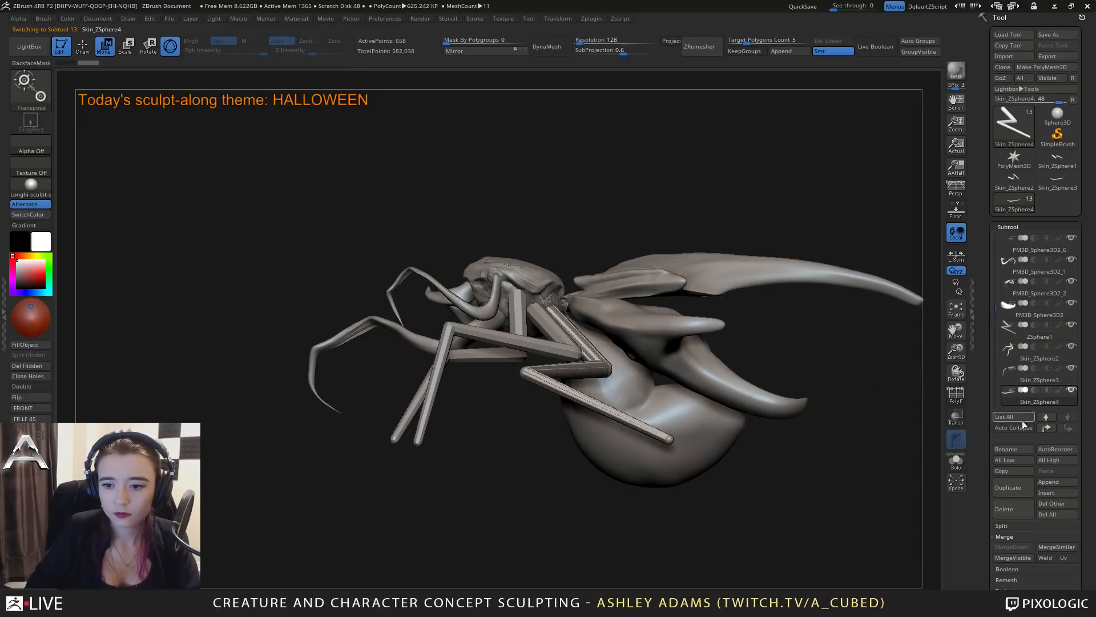
Duplicate the skinned hind leg, mirror the copy to the opposite side and merge both legs into one subtool.
click(1013, 489)
click(492, 52)
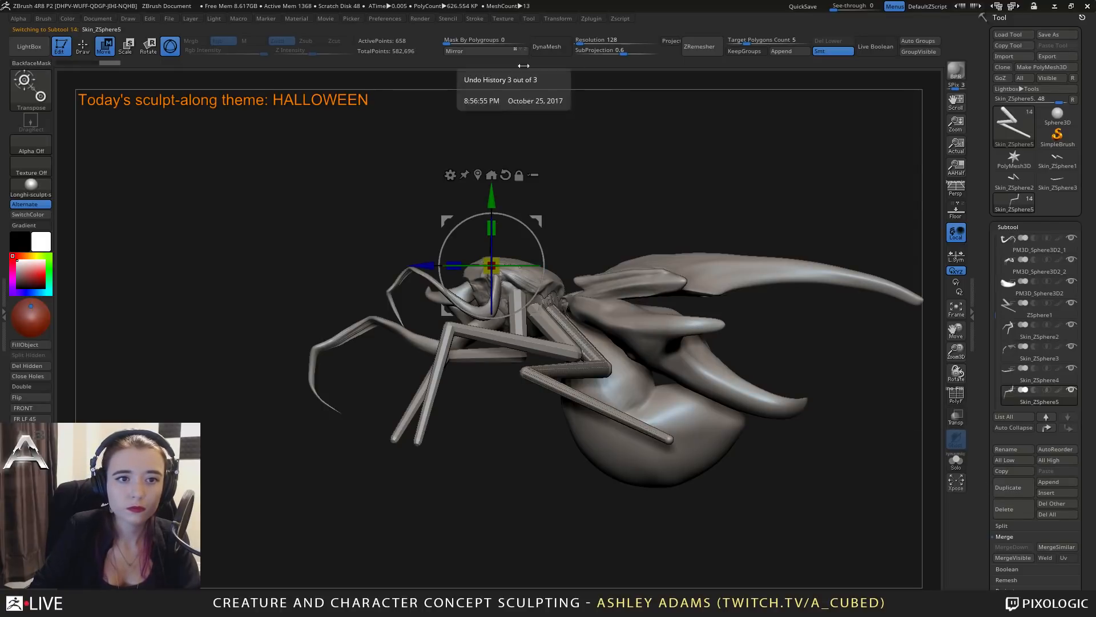
drag(994, 315, 995, 326)
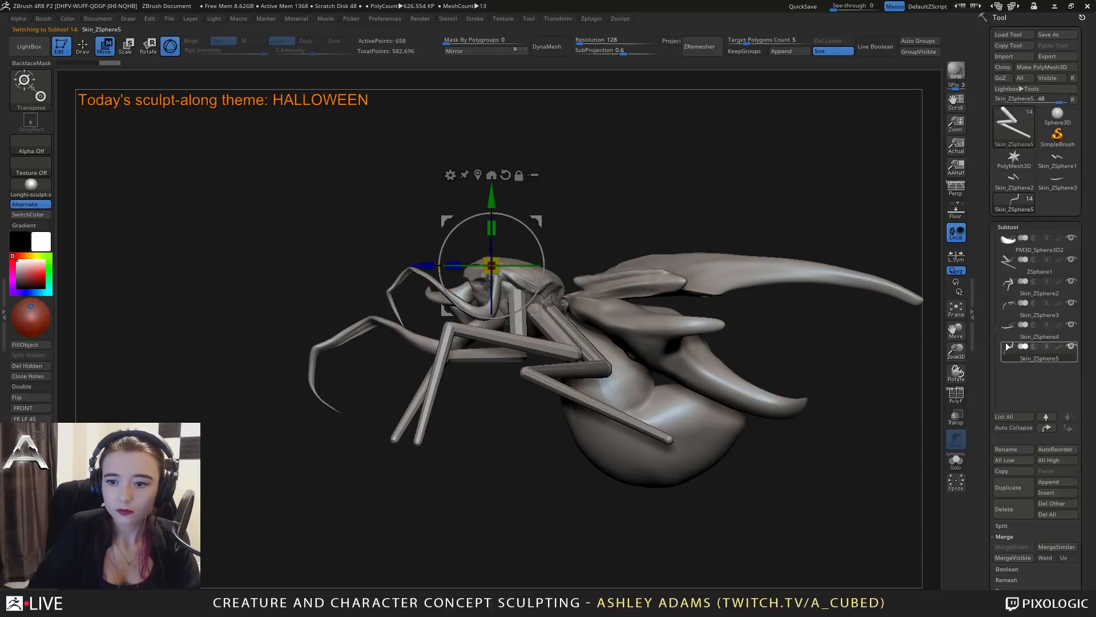
click(1008, 329)
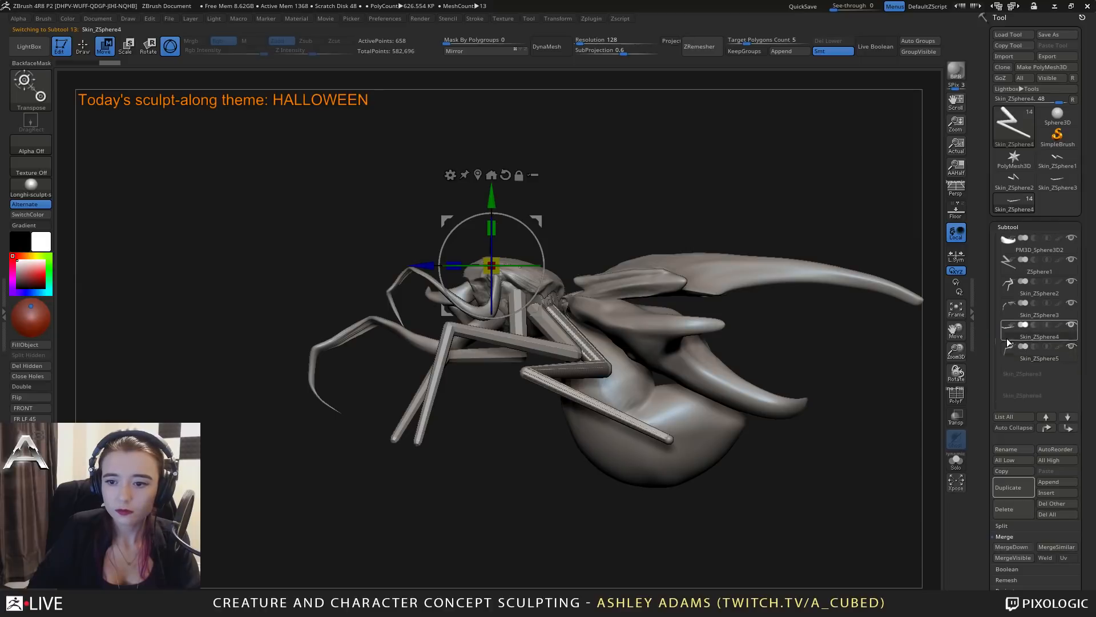
click(1011, 547)
click(906, 573)
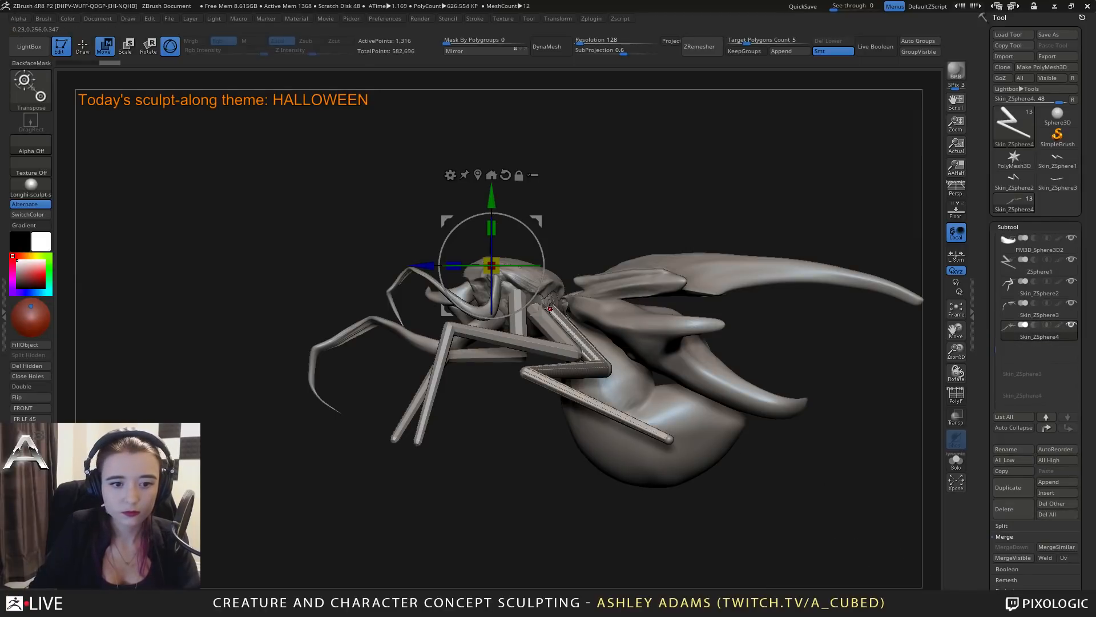
Hide the original ZSphere1 leg subtool, keeping the skinned leg subtools visible.
right_drag(597, 308, 668, 323)
click(1071, 305)
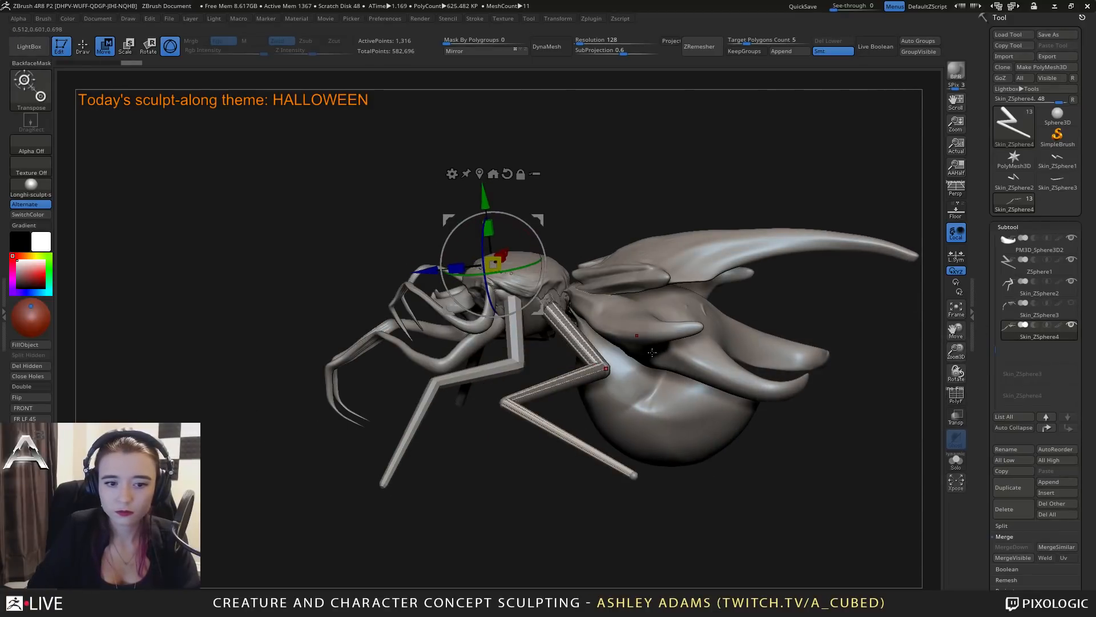
click(1072, 304)
click(1071, 260)
Switch to drawing with the Snake Hook brush, enlarge its draw size and select the Skin_ZSphere2 leg subtool.
right_drag(679, 371, 700, 531)
right_click(617, 433)
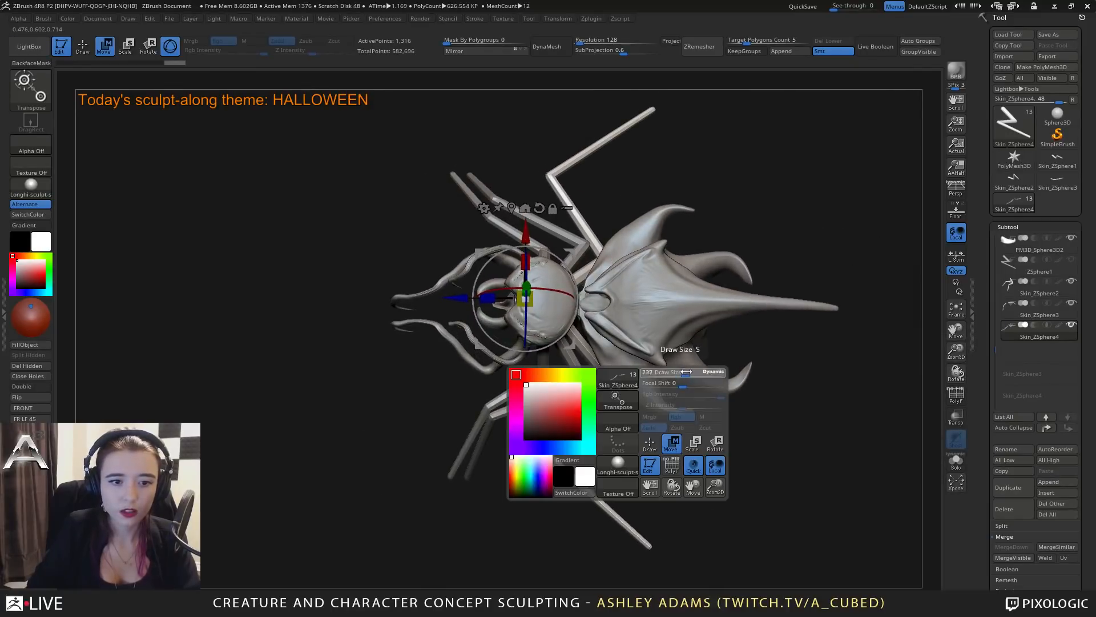
alt+right_drag(675, 365, 750, 383)
key(q)
key(space)
click(692, 358)
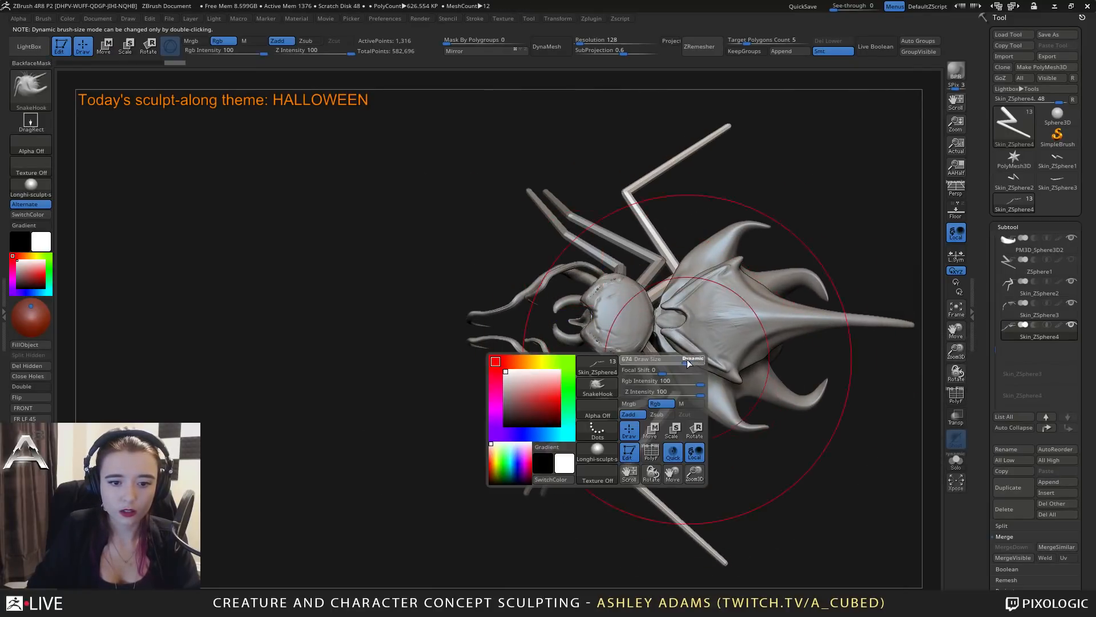
alt+click(539, 468)
right_drag(540, 501, 545, 427)
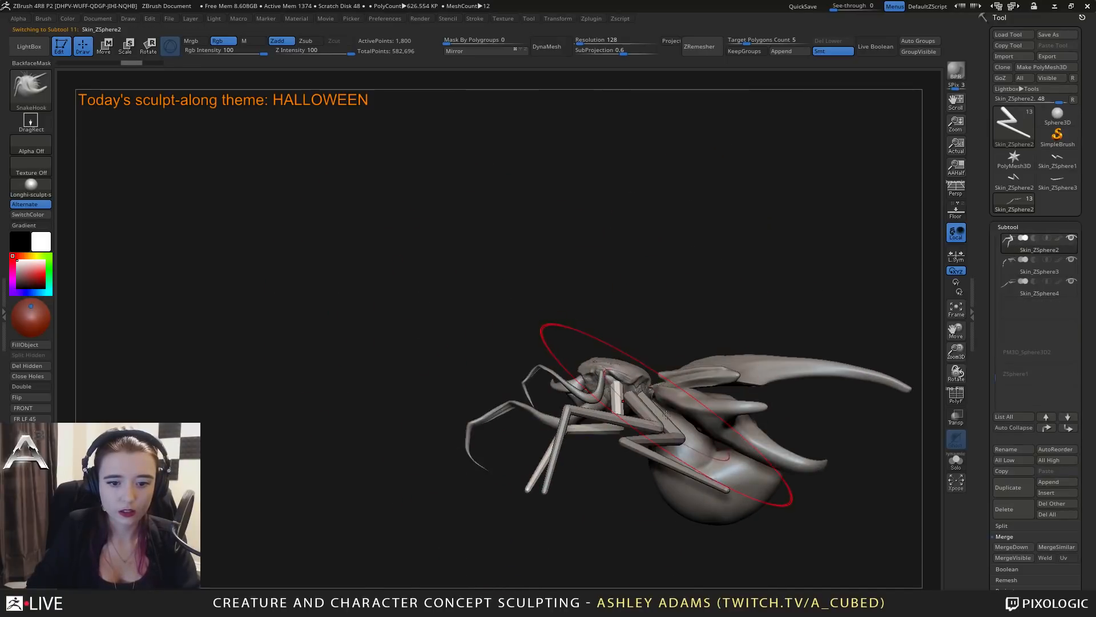
Try to push the belly's underside up toward the shell with the Snake Hook brush.
mouse_move(667, 414)
right_down()
mouse_move(680, 396)
mouse_move(519, 503)
mouse_move(554, 486)
right_up()
alt+right_drag(553, 486, 613, 469)
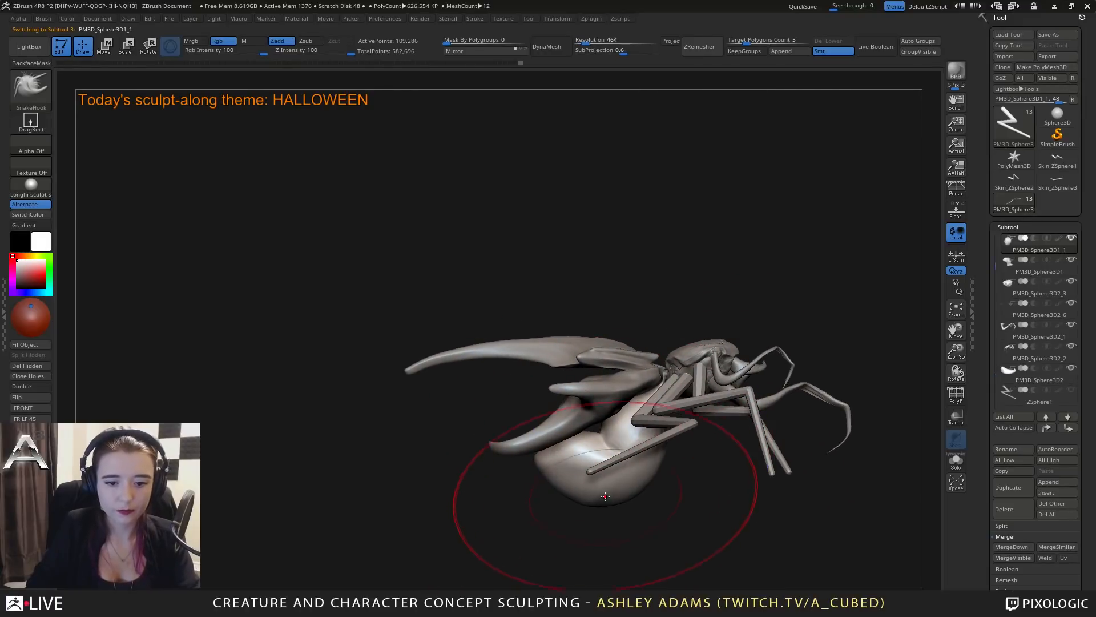
drag(610, 503, 598, 492)
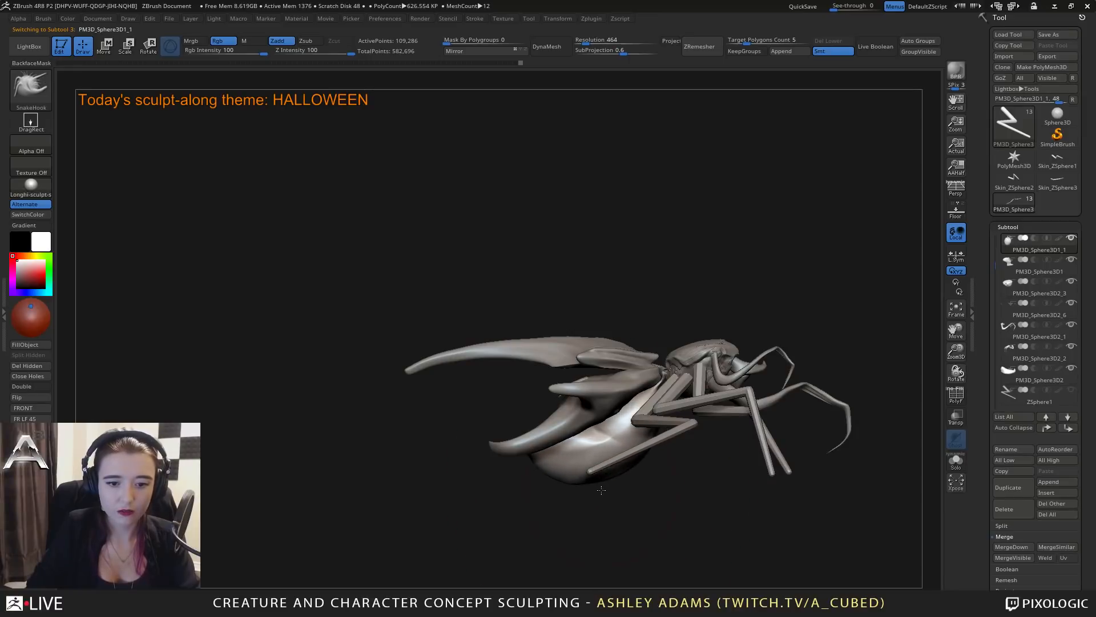
key(ctrl+z)
Select the lower pronged shell and rotate it upward, closer to the long-spiked upper shell.
alt+click(547, 454)
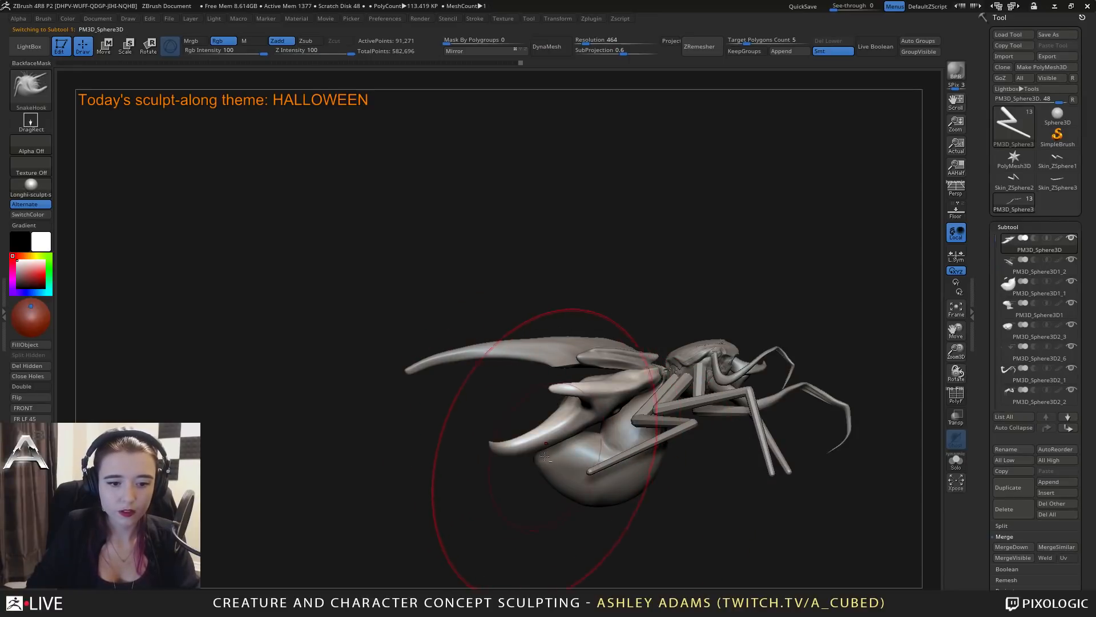
alt+click(543, 457)
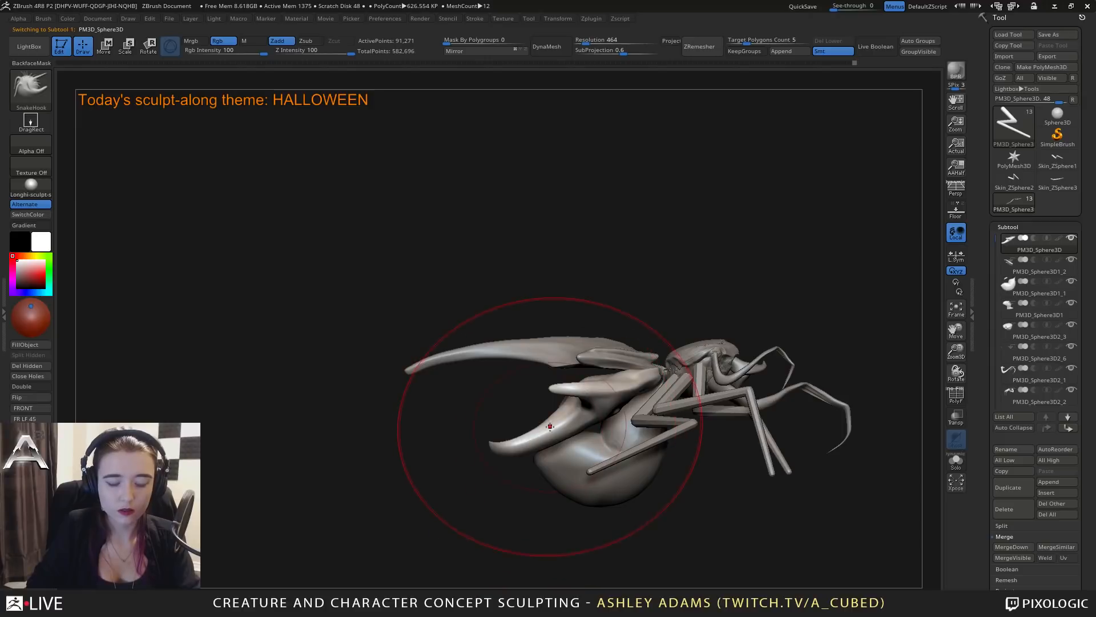
key(e)
mouse_move(614, 284)
alt+mouse_down()
mouse_move(699, 317)
mouse_move(707, 369)
alt+mouse_up()
key(q)
Select the belly subtool and rotate it upward beneath the shell.
alt+click(607, 456)
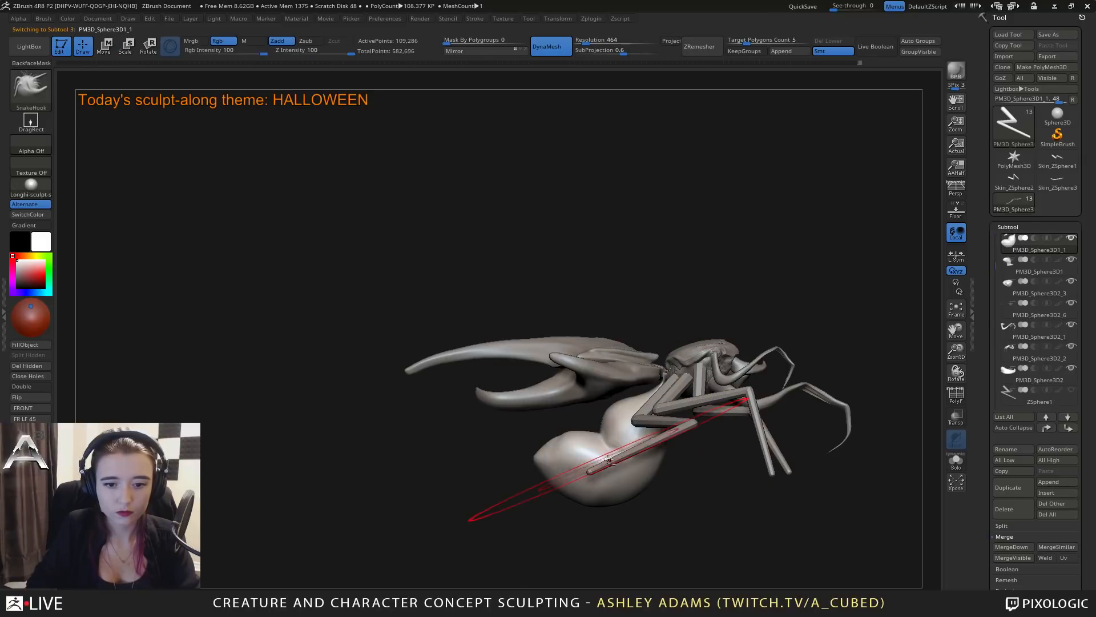
key(w)
alt+drag(611, 370, 707, 431)
mouse_move(708, 365)
mouse_down()
mouse_move(723, 393)
mouse_move(714, 381)
mouse_up()
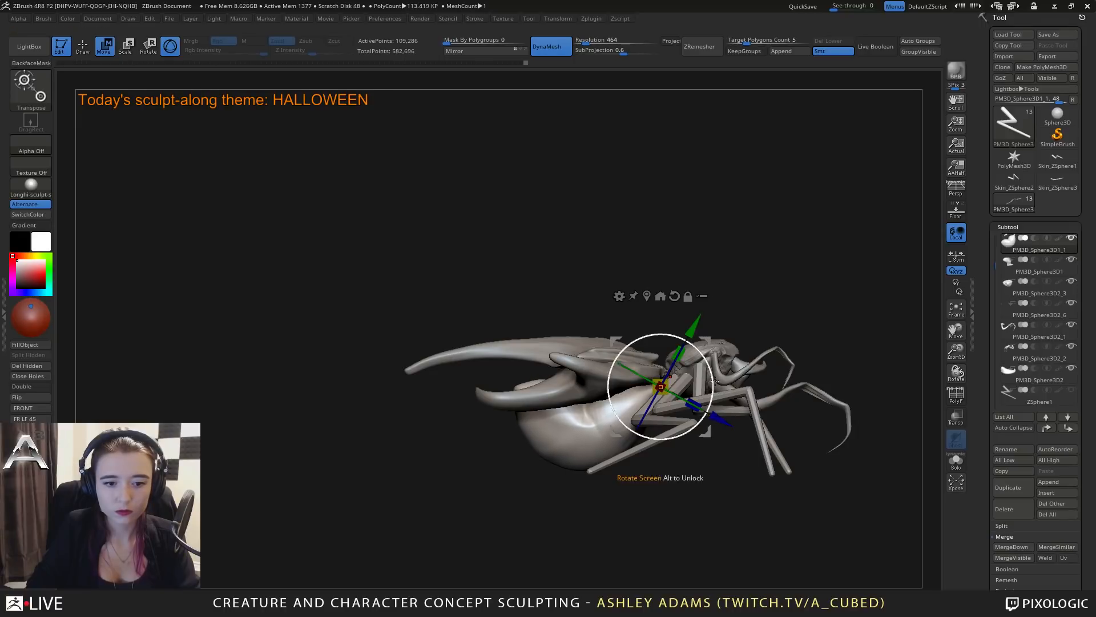
Reshape the belly's contour under the shell with the Snake Hook brush at adjusted draw sizes.
key(q)
right_drag(558, 379, 633, 374)
key(space)
drag(557, 372, 551, 372)
right_drag(552, 374, 490, 387)
key(space)
drag(521, 382, 513, 382)
mouse_move(531, 381)
right_down()
mouse_move(635, 376)
mouse_move(519, 410)
mouse_move(550, 440)
mouse_move(594, 435)
mouse_move(553, 408)
mouse_move(605, 381)
mouse_move(677, 408)
mouse_move(675, 419)
right_up()
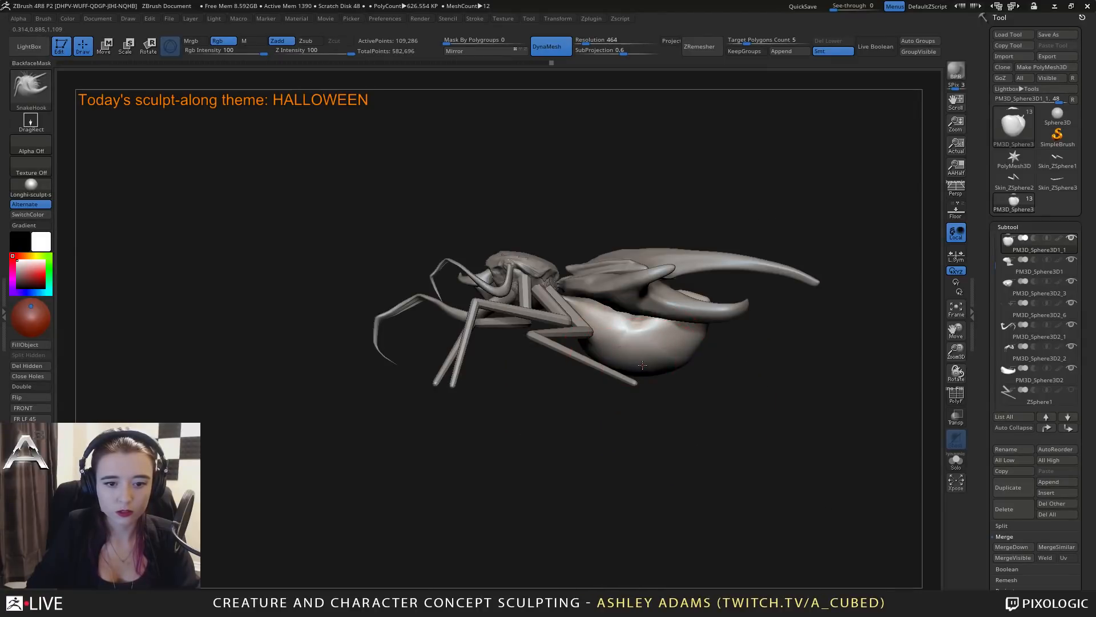
mouse_move(641, 351)
right_down()
mouse_move(612, 348)
mouse_move(563, 301)
mouse_move(595, 328)
mouse_move(577, 308)
mouse_move(559, 349)
mouse_move(571, 407)
mouse_move(581, 412)
mouse_move(641, 375)
mouse_move(606, 370)
mouse_move(629, 398)
mouse_move(590, 352)
mouse_move(593, 393)
mouse_move(619, 401)
mouse_move(613, 394)
right_up()
Select the lower pronged shell and reshape the front edges of its side plates with the Snake Hook brush.
right_click(566, 302)
alt+click(607, 371)
alt+click(585, 356)
key(space)
drag(613, 392, 559, 372)
alt+click(564, 372)
key(space)
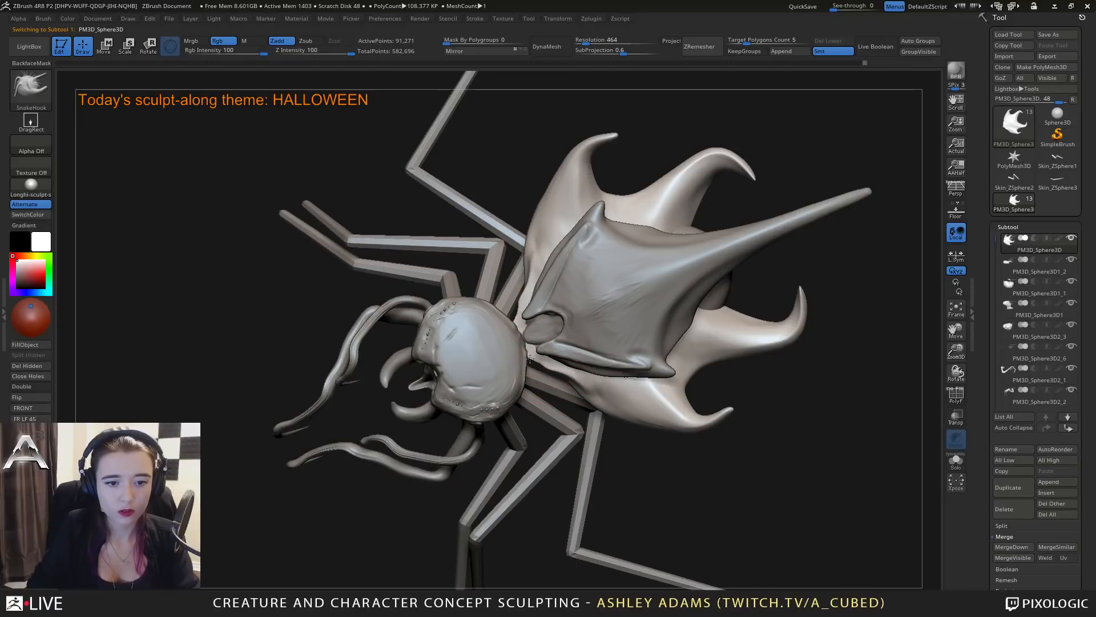
mouse_move(546, 356)
right_down()
mouse_move(602, 410)
mouse_move(595, 432)
right_up()
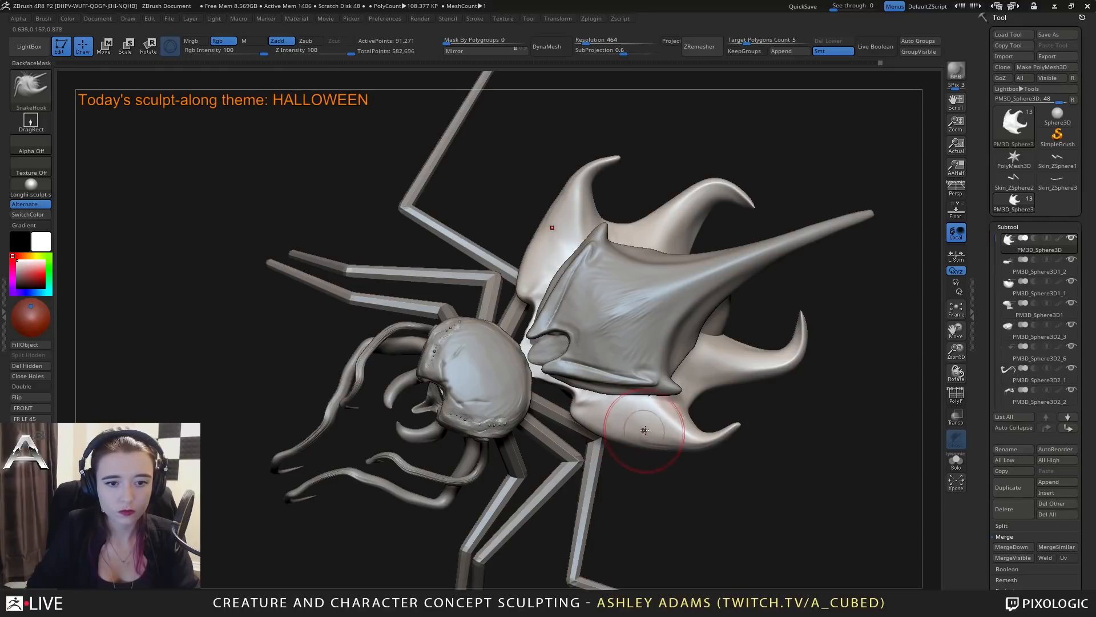
mouse_move(671, 451)
right_down()
mouse_move(642, 428)
mouse_move(707, 440)
mouse_move(672, 415)
mouse_move(674, 436)
right_up()
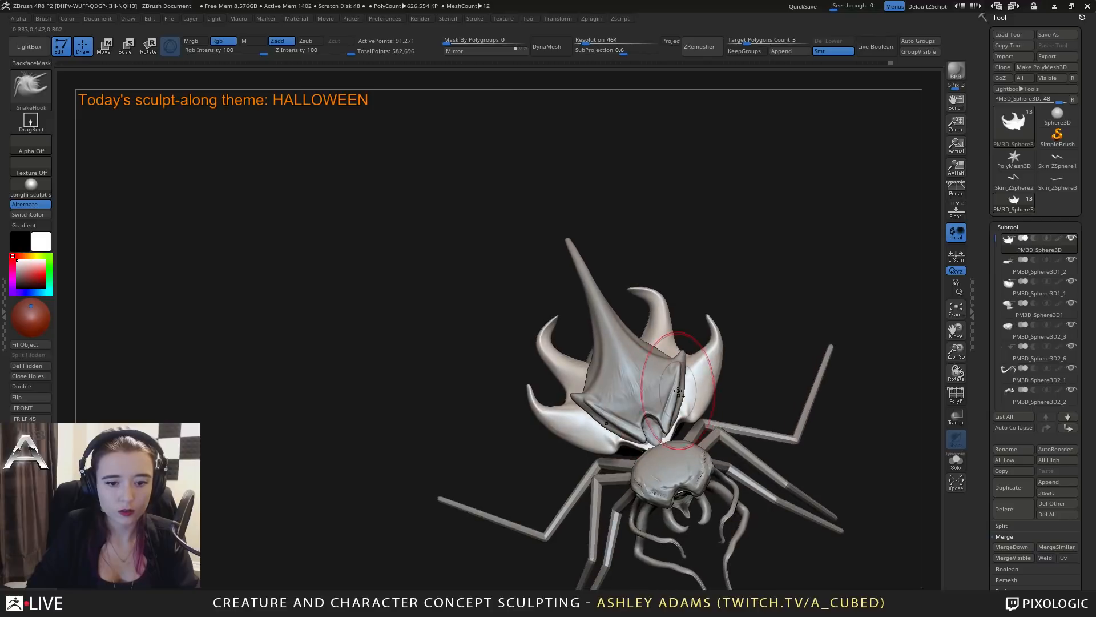
Select the upper shell, pull a pair of long thin spikes out of its side ridges and smooth their tips.
alt+click(662, 387)
right_click(665, 392)
drag(677, 393, 688, 343)
key(space)
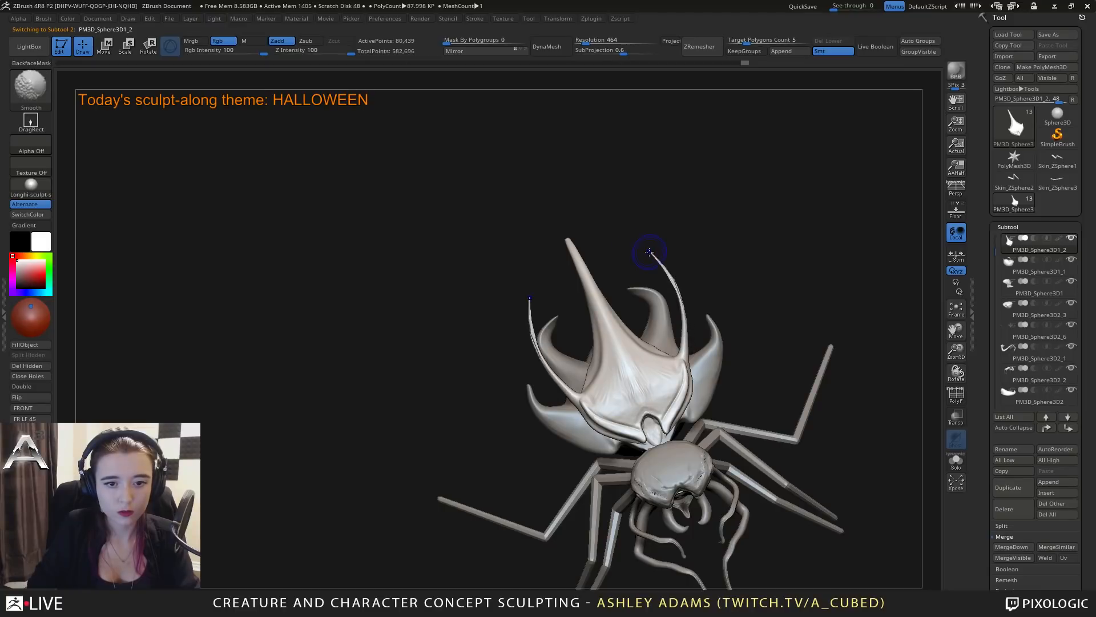
shift+drag(685, 346, 677, 311)
right_drag(668, 327, 661, 293)
Select the lower shell, pull a pair of upward-curving spikes from its sides and smooth them to shorter points.
alt+click(670, 370)
right_drag(659, 367, 654, 366)
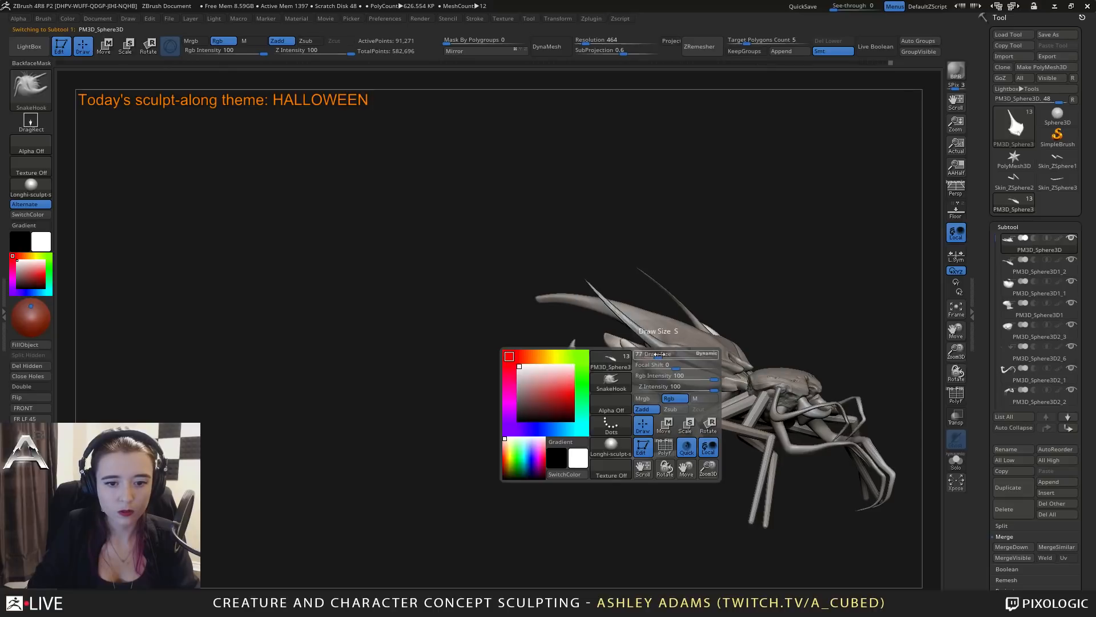
drag(584, 232, 584, 230)
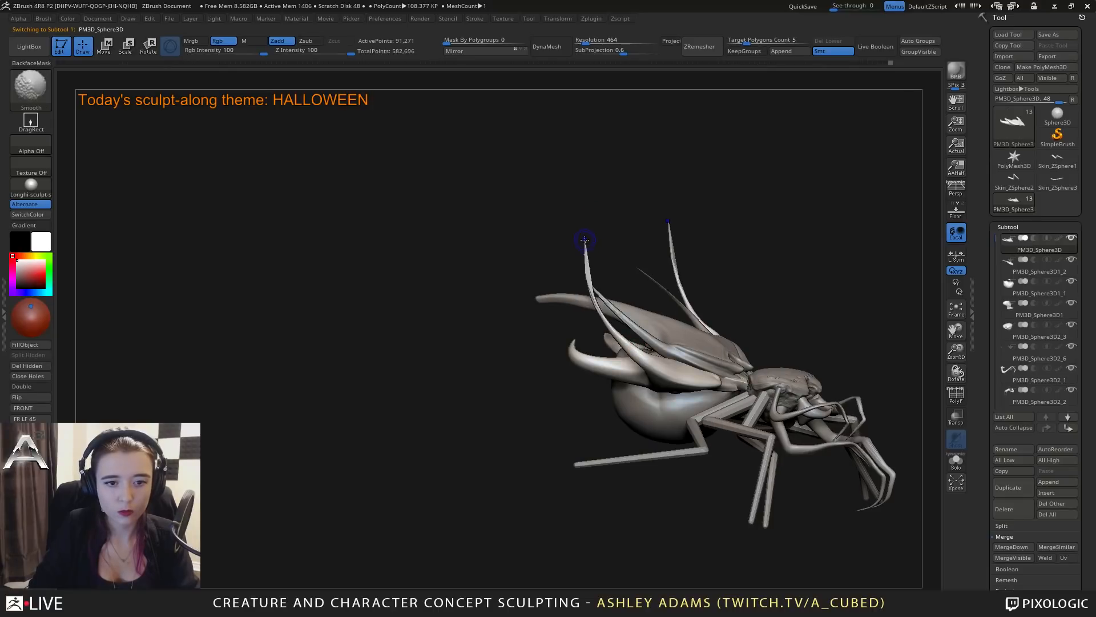
right_drag(643, 355, 671, 341)
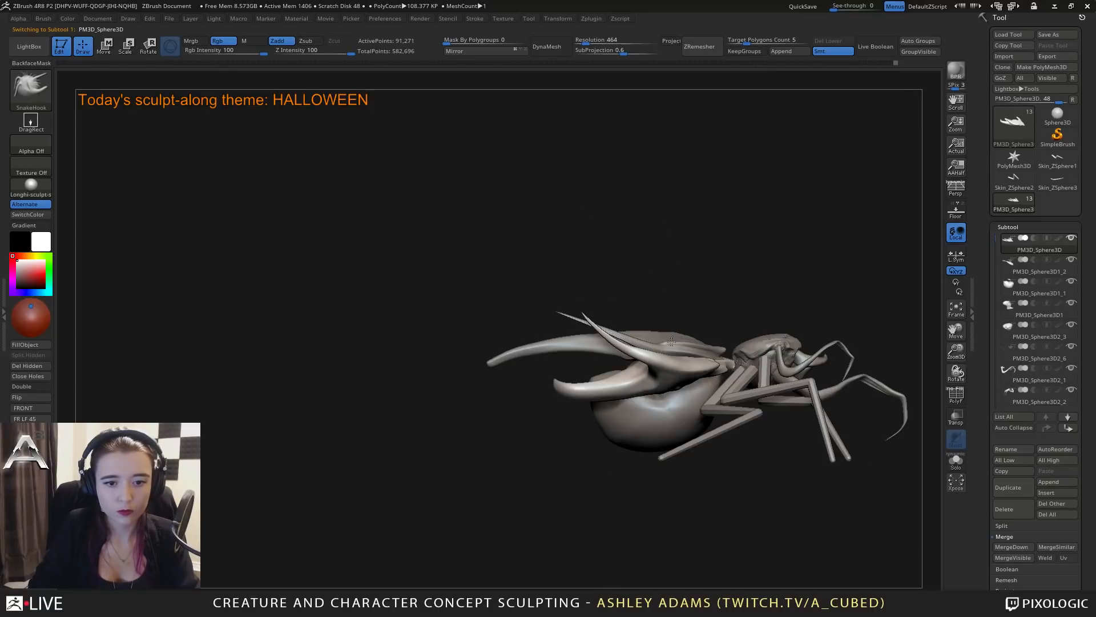
right_click(647, 327)
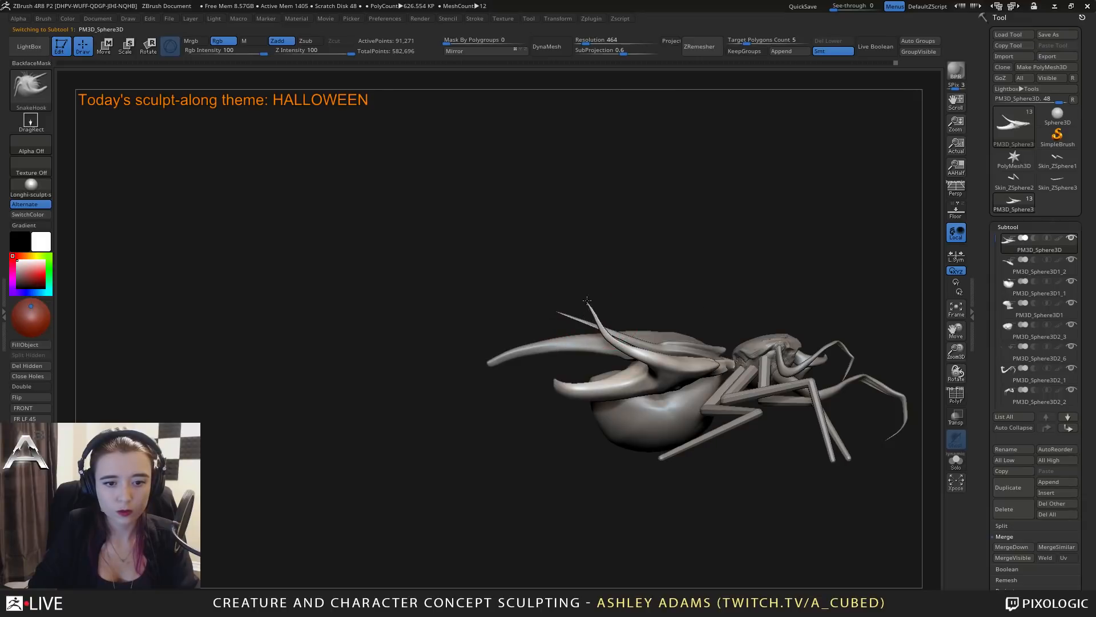
key(shift)
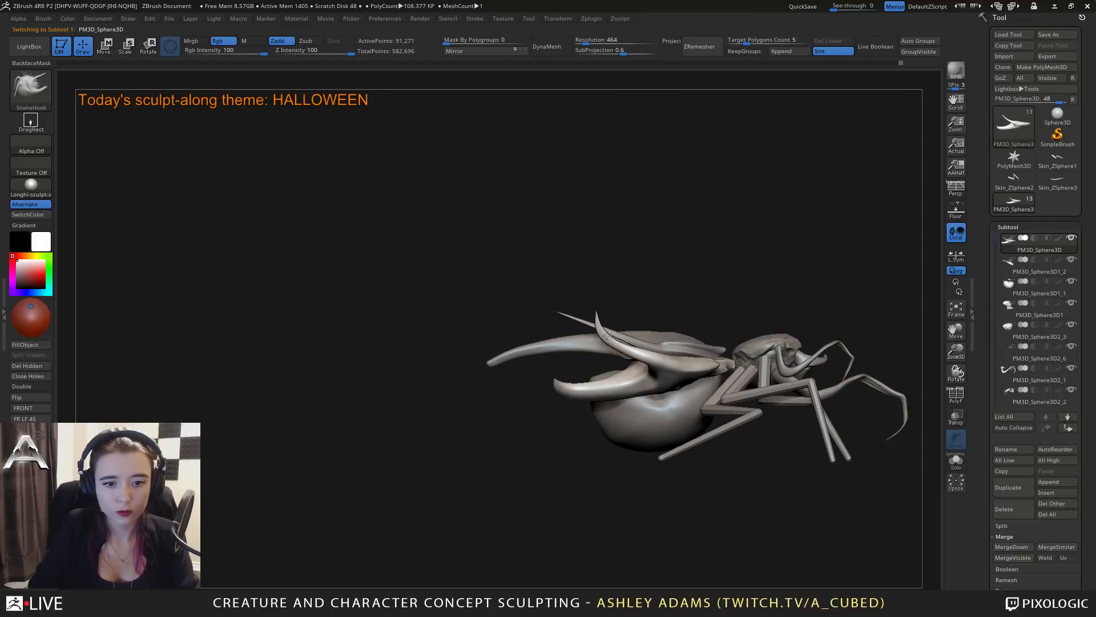
Lengthen the lower shell's side spikes upward with the Snake Hook brush and smooth their curves.
shift+drag(574, 251, 596, 317)
right_drag(651, 326, 578, 300)
mouse_move(759, 311)
right_down()
mouse_move(727, 311)
mouse_move(756, 318)
right_up()
right_click(734, 309)
right_click(757, 318)
drag(757, 314, 763, 312)
right_drag(733, 306, 766, 300)
drag(766, 300, 781, 299)
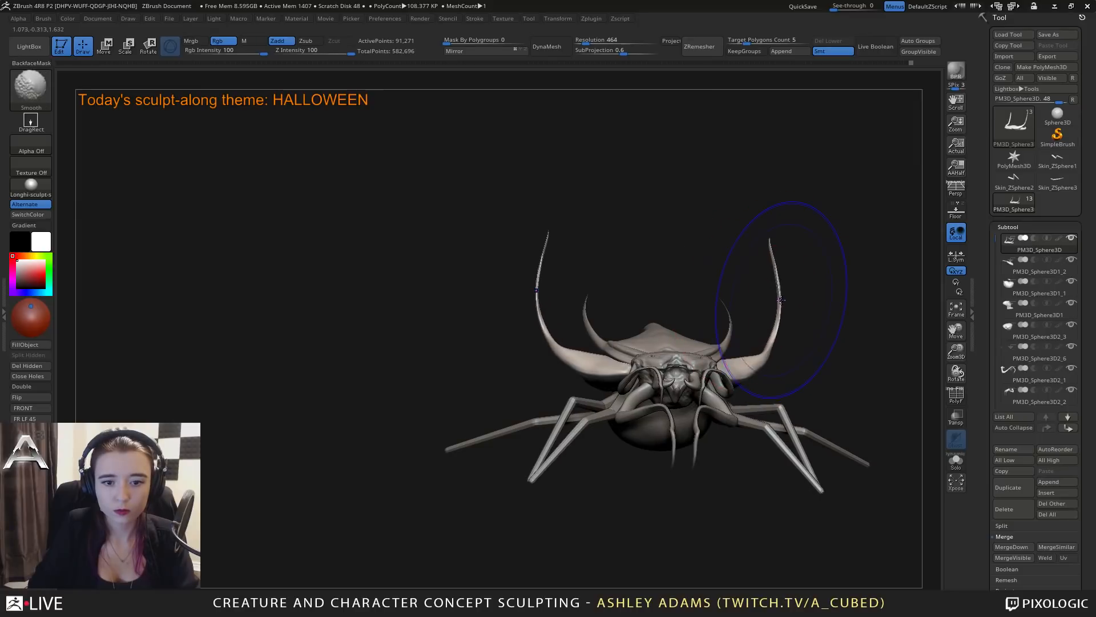
Thicken the lower shell's upward side spikes with the Inflate brush and smooth their shafts.
mouse_move(748, 236)
shift+right_down()
mouse_move(765, 337)
mouse_move(767, 263)
mouse_move(722, 224)
mouse_move(799, 348)
mouse_move(769, 310)
shift+right_up()
key(b)
key(i)
key(n)
drag(769, 310, 773, 312)
key(shift)
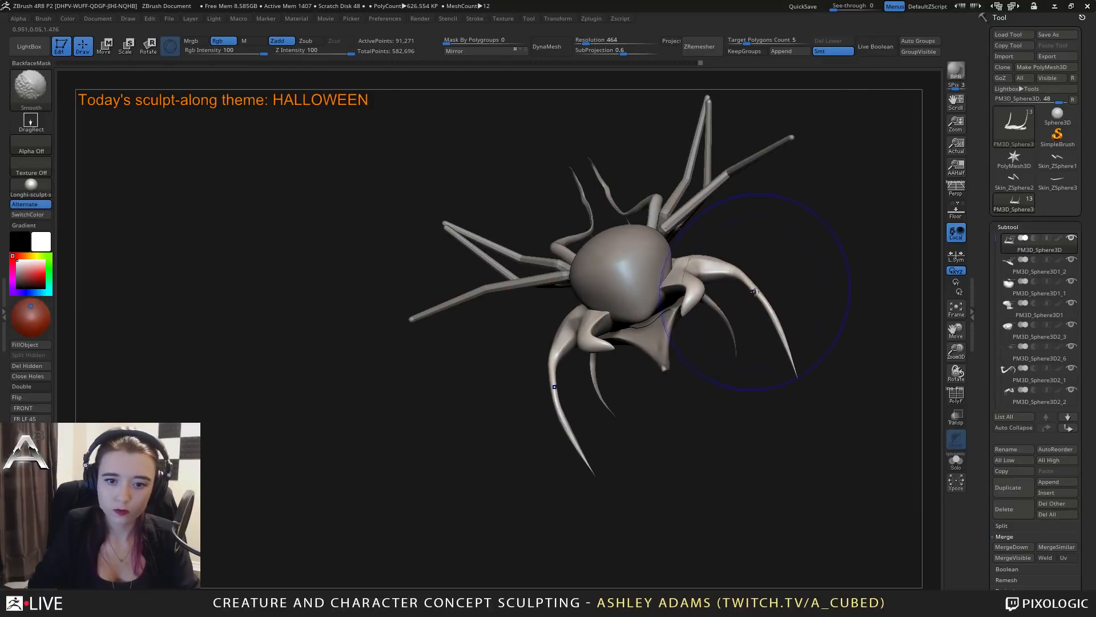
shift+drag(787, 352, 784, 346)
mouse_move(785, 347)
right_down()
mouse_move(795, 419)
mouse_move(795, 342)
right_up()
Bow the lower shell's side spikes into a wider curve with the Snake Hook brush, smoothing them and undoing the last stroke.
key(b)
key(s)
key(h)
drag(745, 283, 774, 309)
mouse_move(794, 311)
right_down()
mouse_move(744, 435)
mouse_move(778, 407)
mouse_move(781, 376)
right_up()
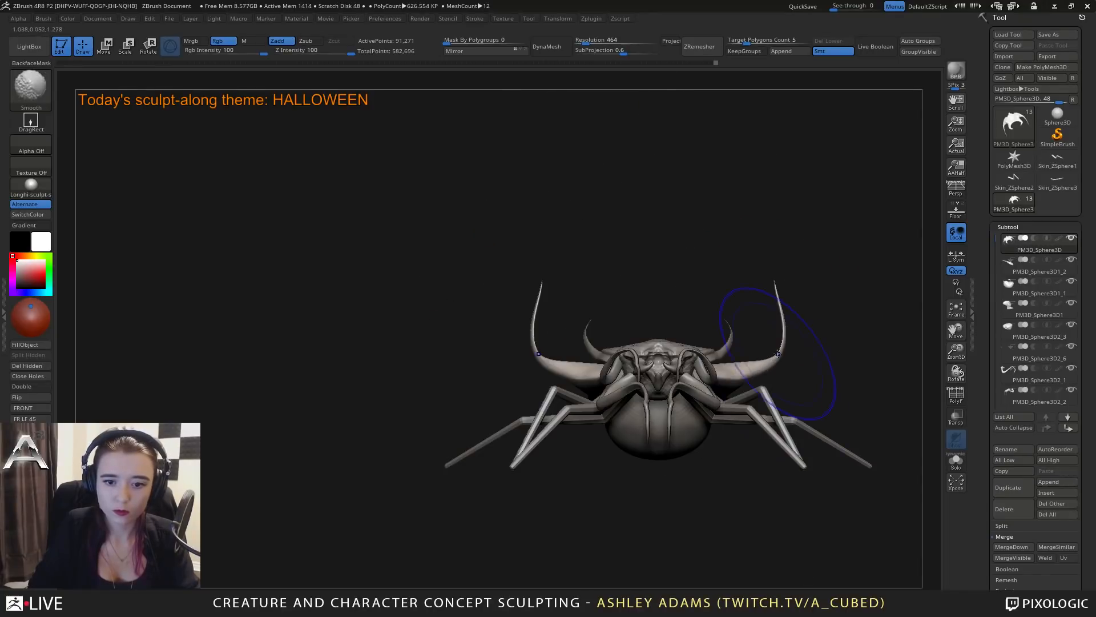
key(space)
drag(786, 362, 777, 362)
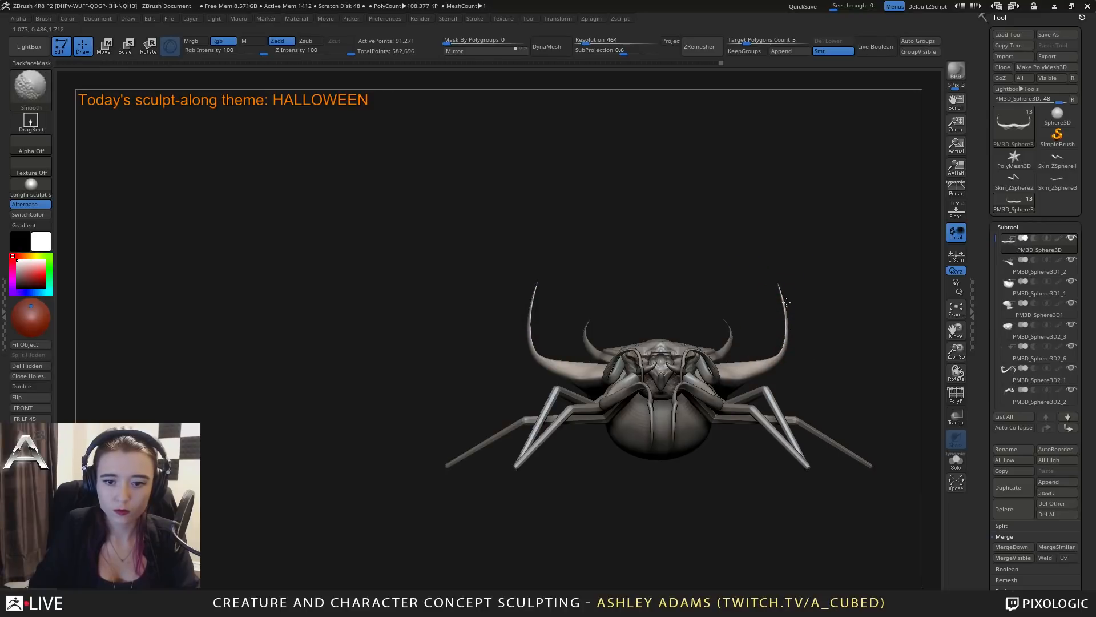
mouse_move(787, 302)
right_down()
mouse_move(788, 349)
mouse_move(548, 314)
right_up()
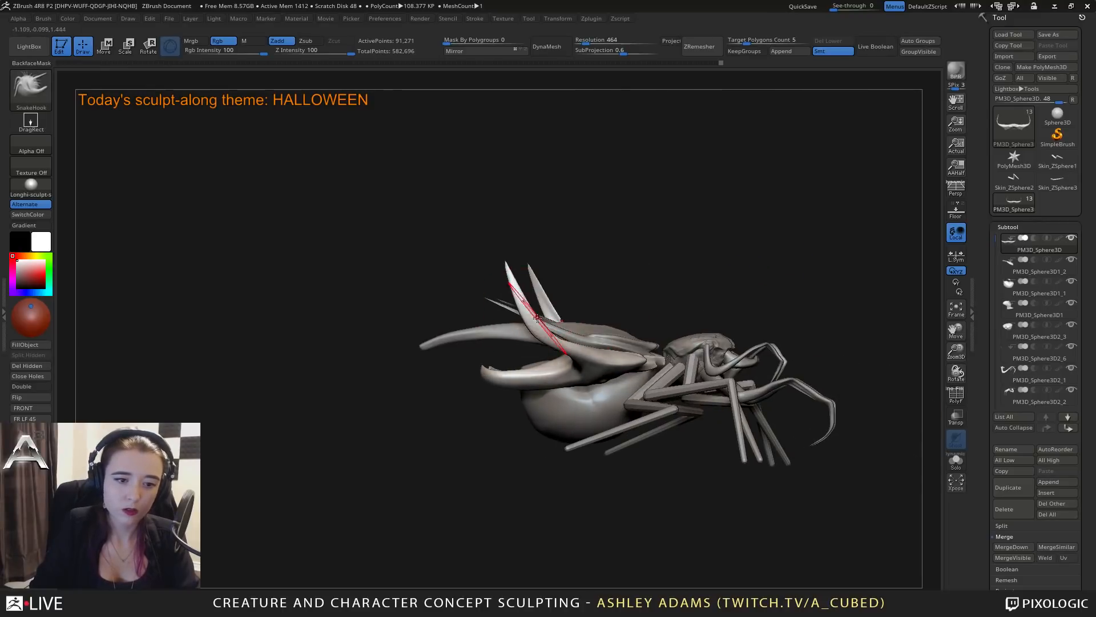
drag(536, 317, 517, 304)
key(ctrl+z)
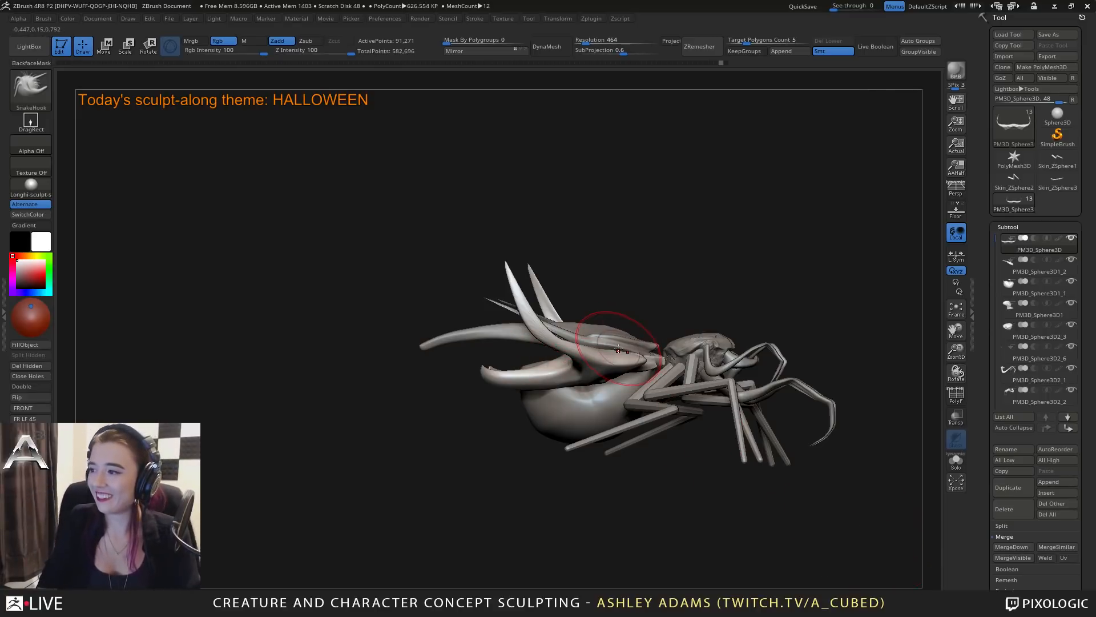
Pull the lower shell's front corners toward the head with the Snake Hook brush at adjusted draw sizes.
drag(692, 310, 748, 363)
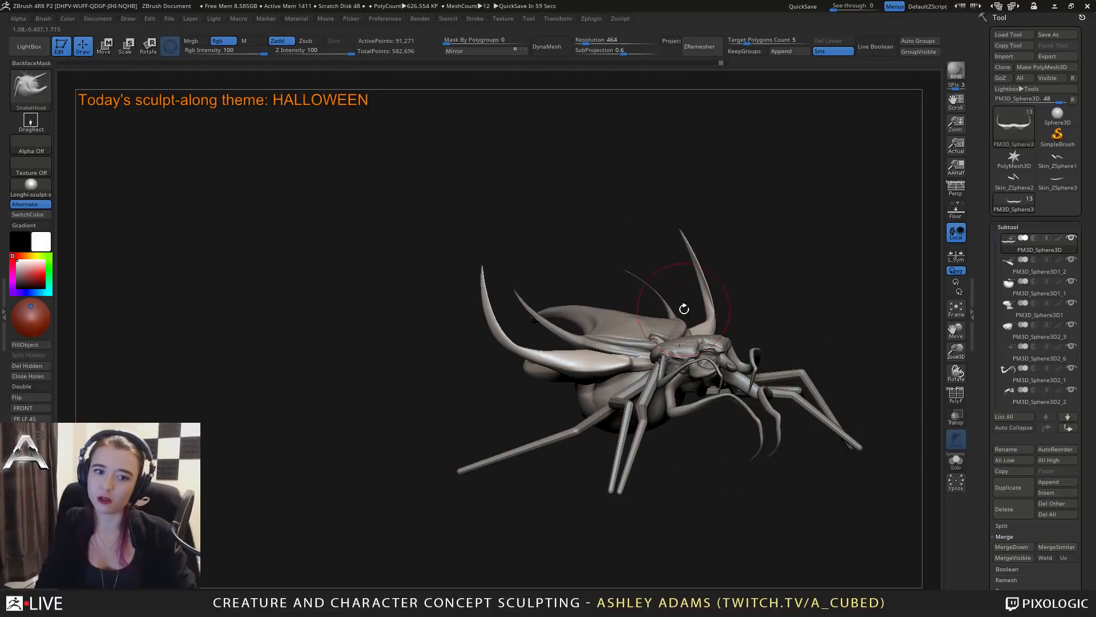
mouse_move(684, 309)
mouse_down()
mouse_move(746, 318)
mouse_move(731, 321)
mouse_up()
key(space)
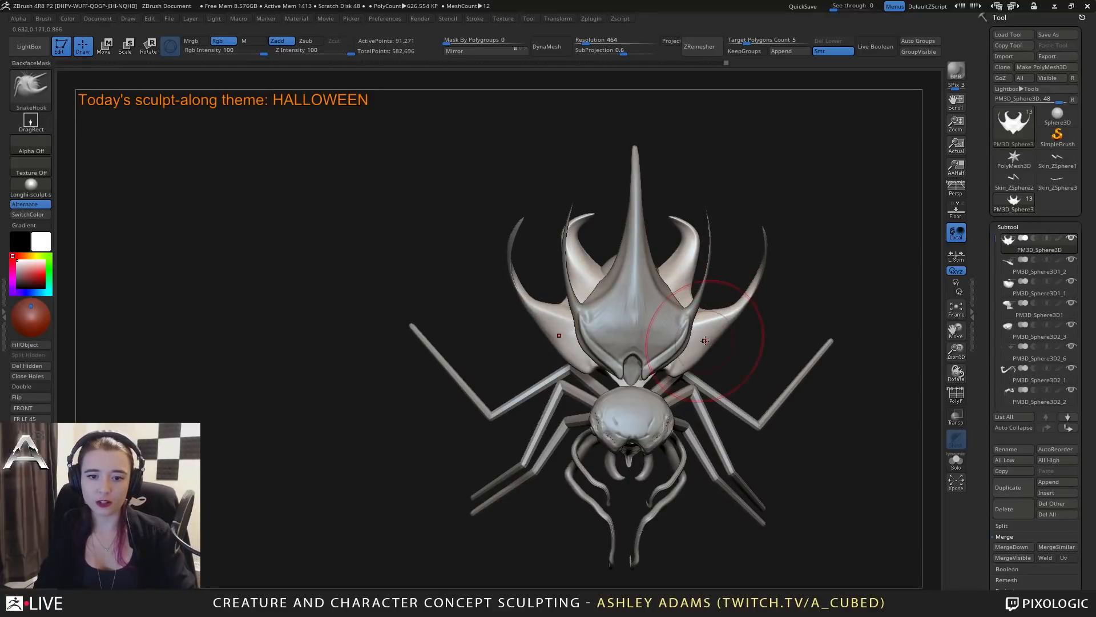
mouse_move(705, 340)
shift+right_down()
mouse_move(698, 323)
mouse_move(722, 376)
shift+right_up()
key(space)
mouse_move(718, 357)
mouse_down()
mouse_move(708, 356)
mouse_move(729, 335)
mouse_move(704, 361)
mouse_up()
right_drag(657, 379, 662, 379)
key(space)
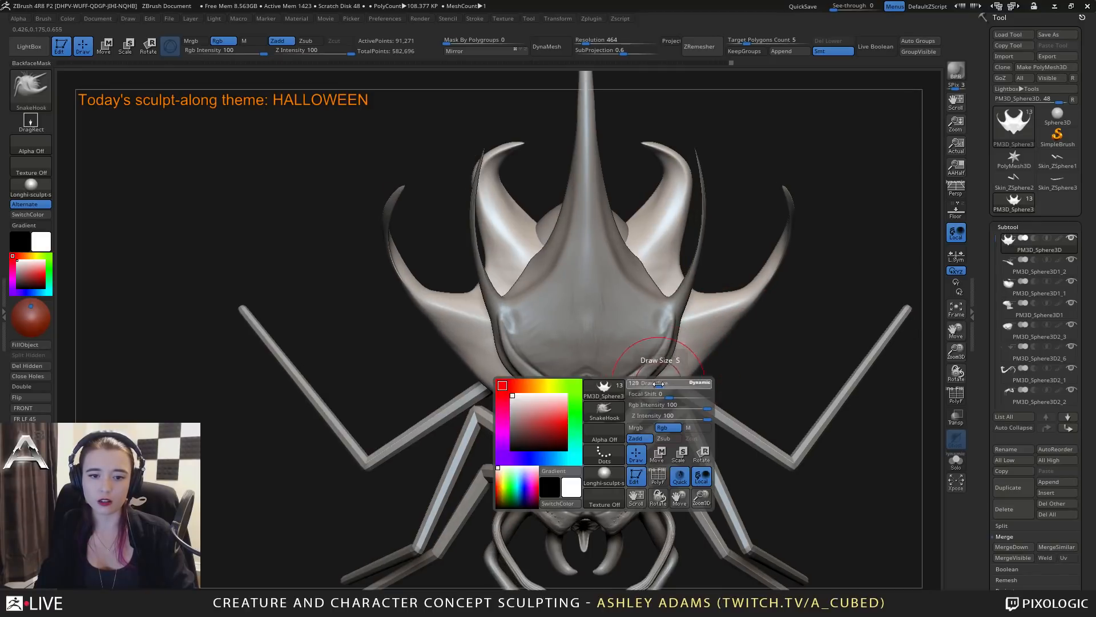
drag(658, 383, 650, 384)
alt+right_drag(667, 381, 739, 367)
right_drag(739, 367, 699, 374)
Extend the lower shell's front corners into small hooked points beside the waist at a reduced draw size and smooth them.
key(space)
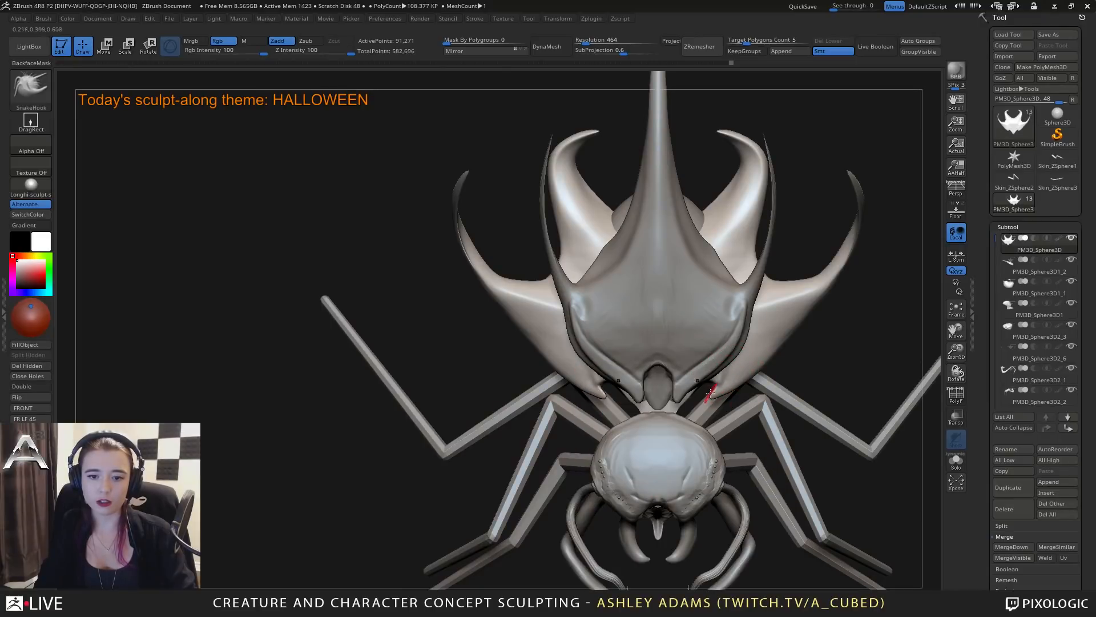
key(space)
right_drag(734, 375, 580, 393)
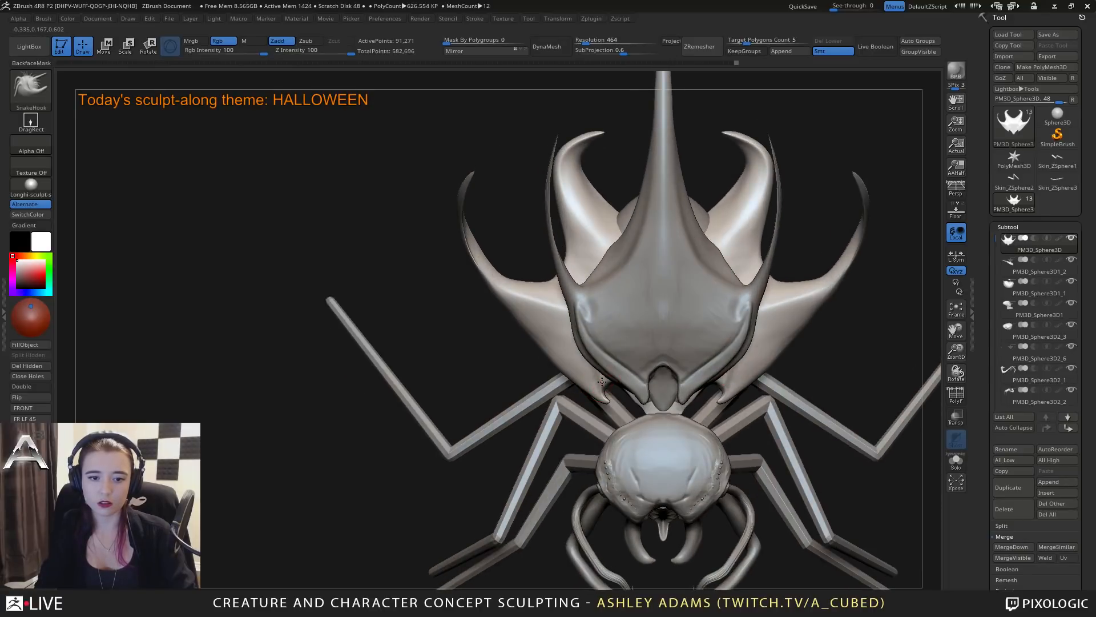
key(space)
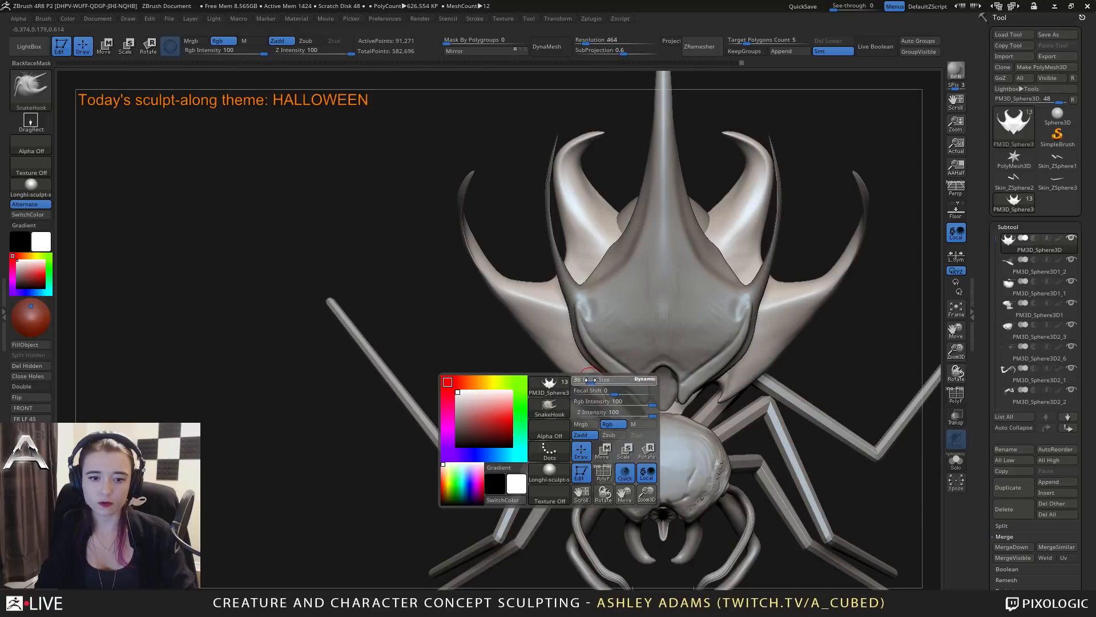
right_drag(611, 404, 612, 396)
key(shift)
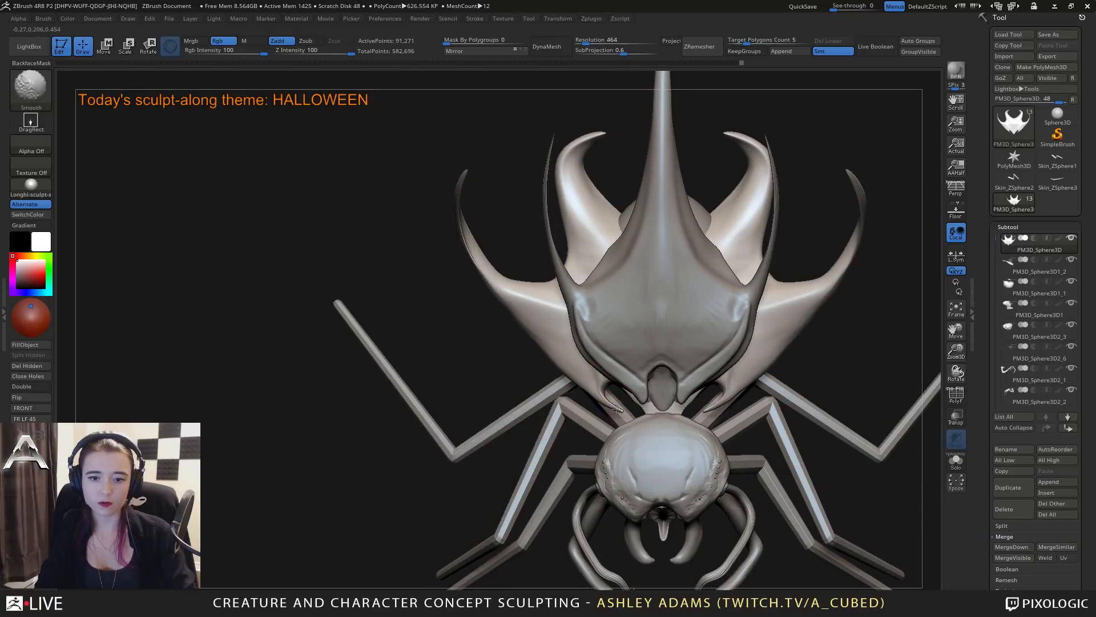
shift+drag(617, 408, 606, 391)
Examine the creature's legs, shells and face from the side and the front.
mouse_move(615, 435)
ctrl+right_down()
mouse_move(658, 304)
mouse_move(635, 316)
mouse_move(632, 334)
ctrl+right_up()
alt+click(635, 292)
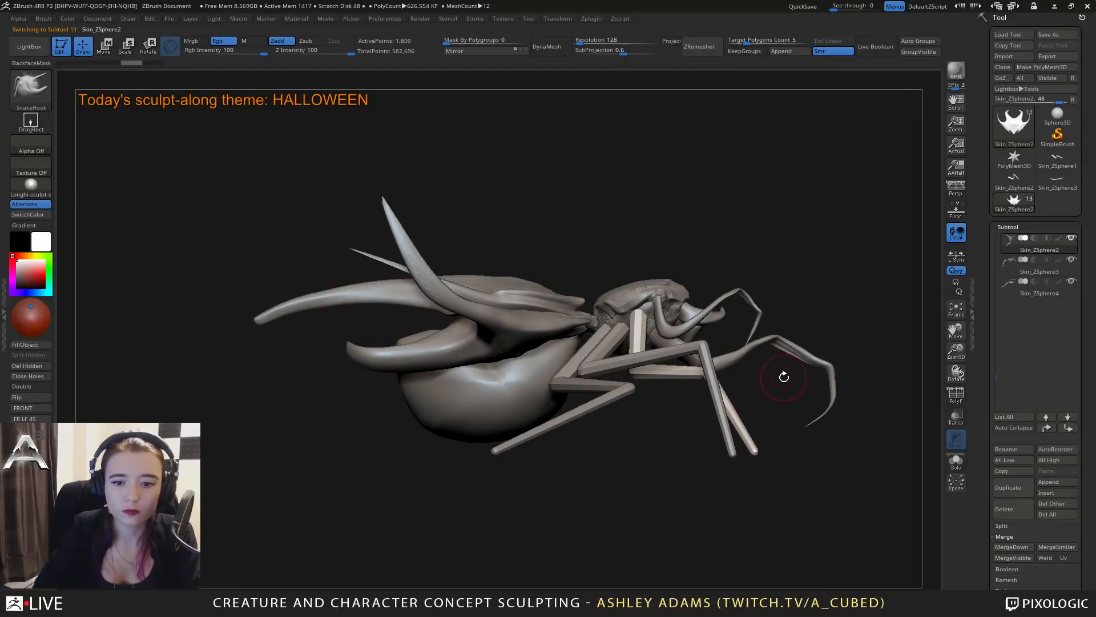
mouse_move(783, 376)
alt+right_down()
mouse_move(721, 323)
mouse_move(721, 303)
mouse_move(754, 308)
mouse_move(709, 307)
alt+right_up()
alt+click(694, 298)
right_click(710, 308)
alt+right_drag(805, 260, 714, 258)
right_drag(713, 258, 728, 319)
alt+click(639, 204)
alt+right_drag(638, 204, 648, 286)
mouse_move(648, 285)
right_down()
mouse_move(708, 274)
mouse_move(651, 306)
mouse_move(692, 304)
mouse_move(671, 301)
mouse_move(684, 306)
right_up()
Select the small mouth piece between the pincers and pull at its upper edge with the Snake Hook brush.
key(space)
key(b)
key(c)
key(b)
alt+click(668, 307)
key(b)
key(s)
key(h)
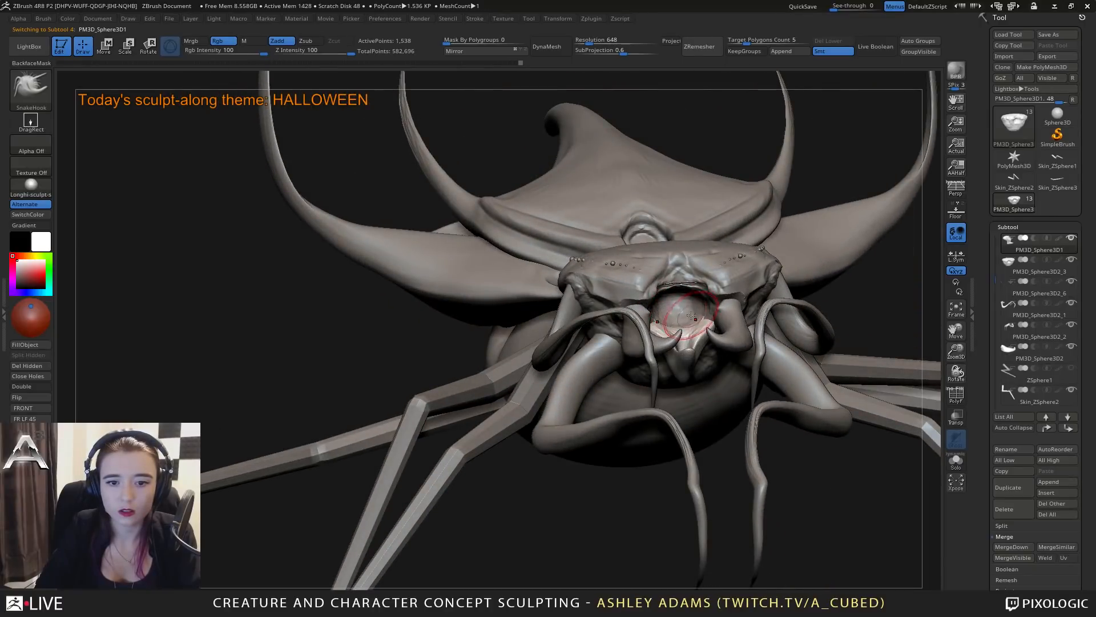
right_drag(691, 315, 669, 327)
Reselect the inner mouth piece and pull its sides upward into pointed prongs with the Snake Hook brush.
alt+click(679, 302)
key(b)
key(c)
key(b)
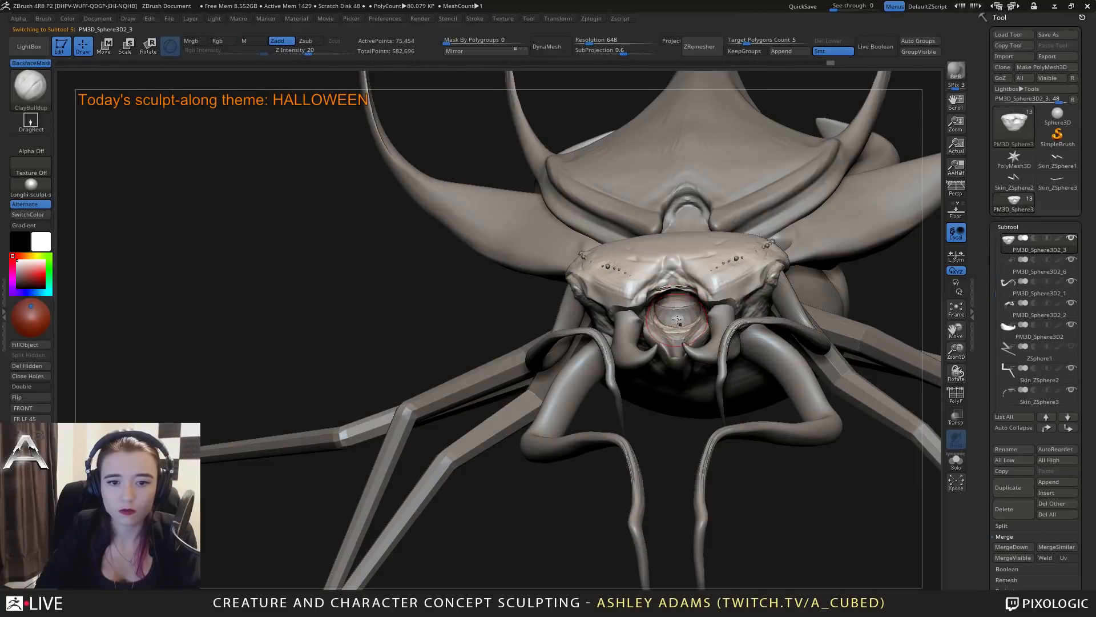
mouse_move(677, 320)
right_down()
mouse_move(683, 310)
mouse_move(694, 343)
right_up()
alt+click(697, 334)
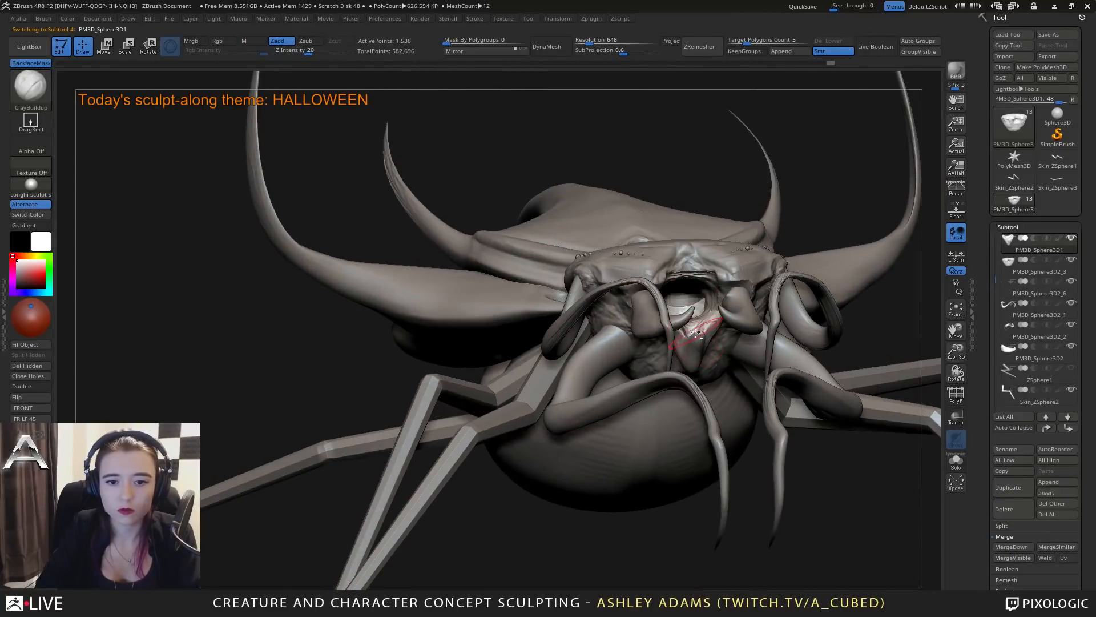
key(b)
key(s)
key(h)
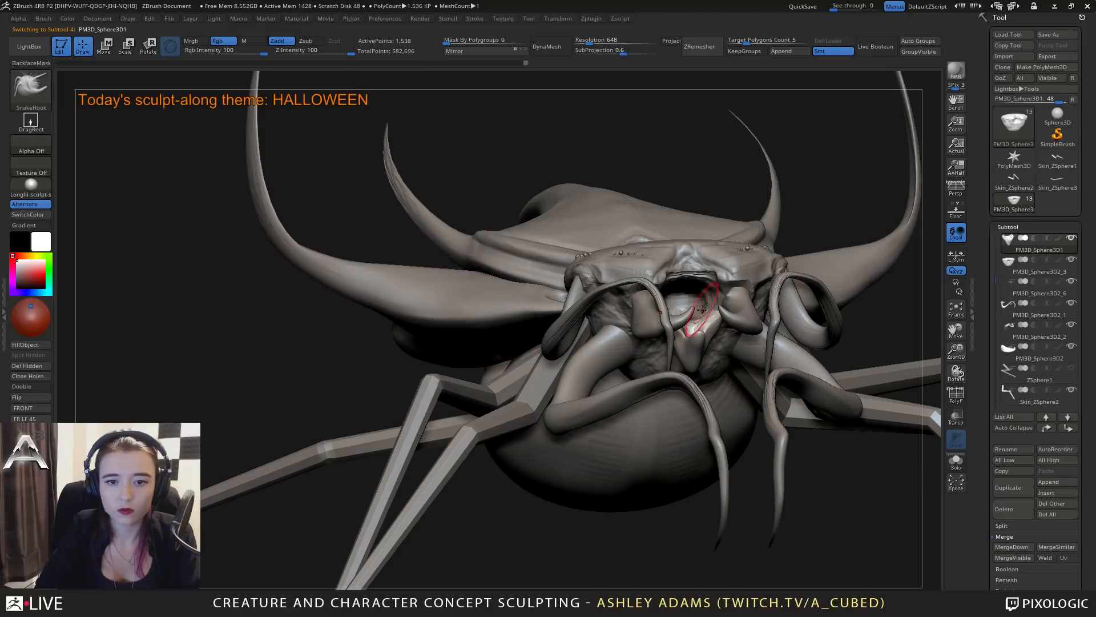
shift+right_drag(702, 310, 683, 297)
drag(697, 302, 690, 290)
mouse_move(711, 280)
alt+right_down()
mouse_move(645, 282)
mouse_move(658, 282)
alt+right_up()
Adjust the Snake Hook draw size and refine the lower shell's side arms and the head around the mouth.
right_click(577, 284)
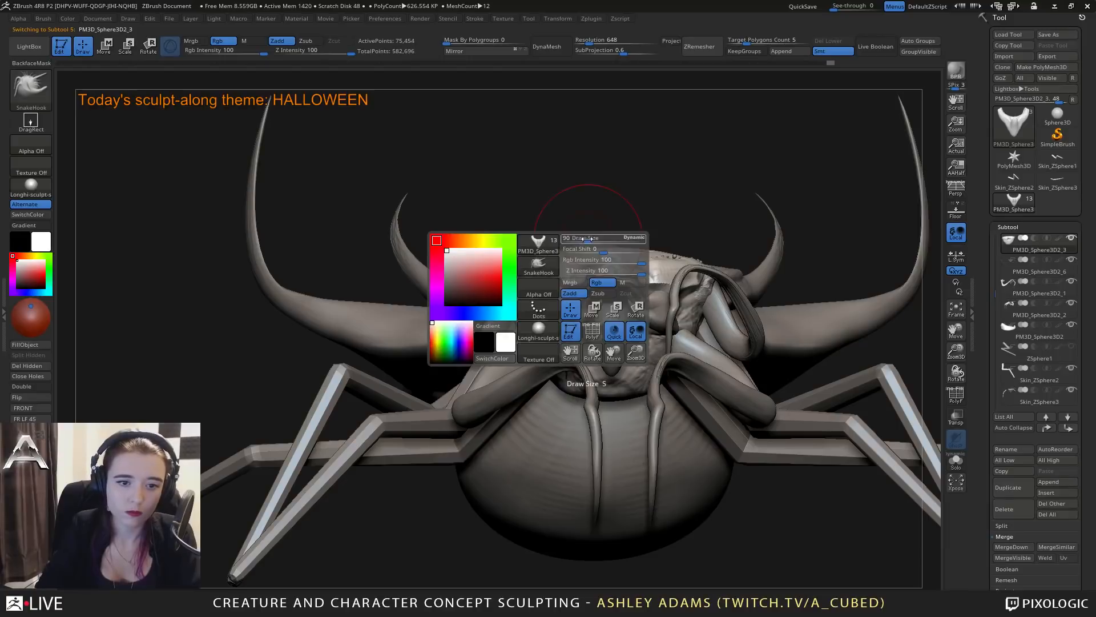
mouse_move(580, 277)
right_down()
mouse_move(662, 257)
mouse_move(598, 267)
right_up()
ctrl+right_drag(623, 343, 629, 276)
alt+right_drag(762, 250, 720, 255)
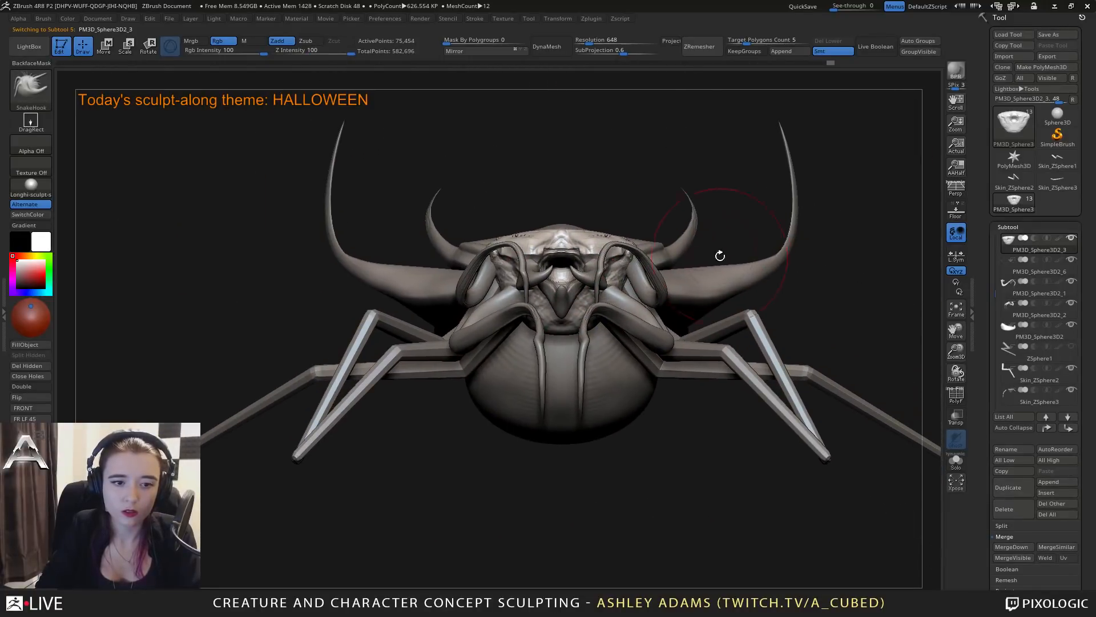
alt+click(740, 285)
drag(749, 296, 708, 279)
alt+right_drag(727, 278, 747, 290)
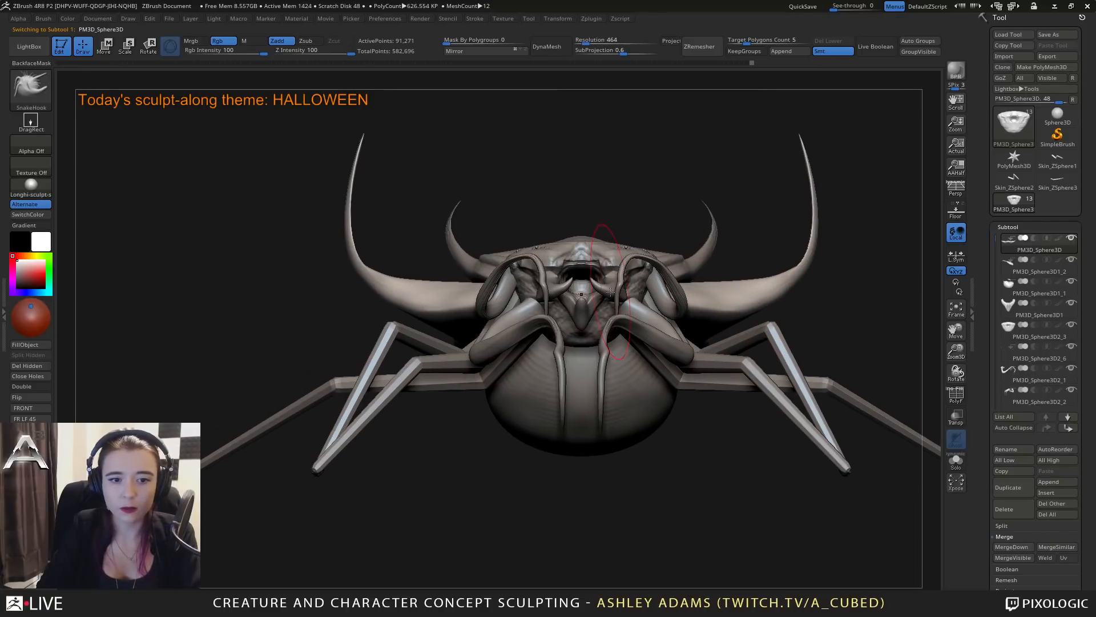
alt+click(583, 259)
right_click(585, 263)
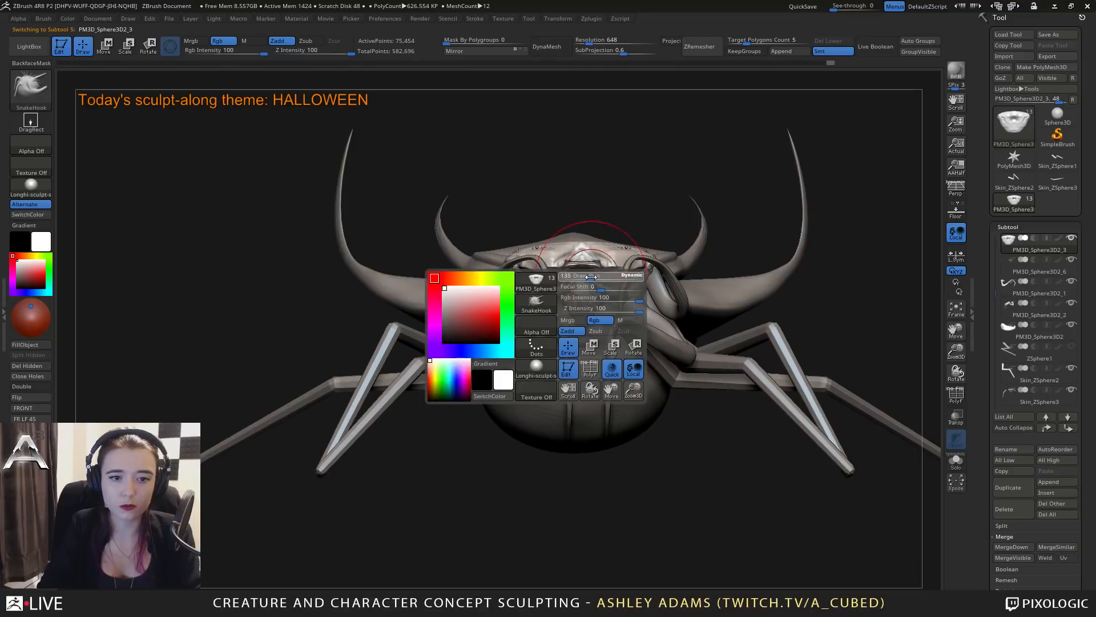
ctrl+right_drag(577, 240, 547, 268)
right_click(547, 267)
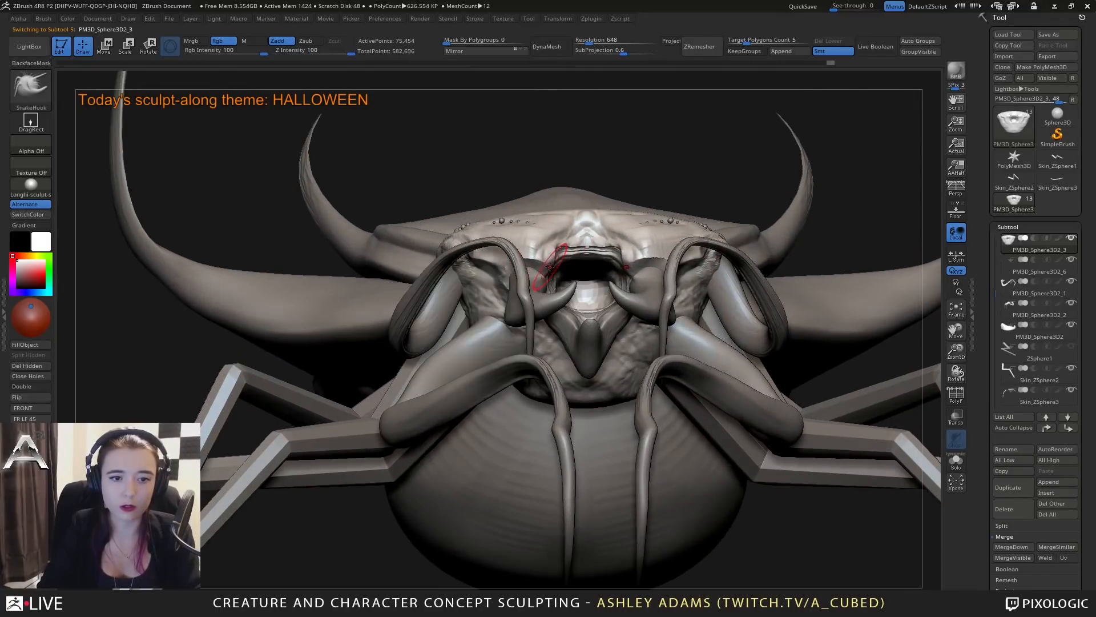
right_click(533, 273)
Select the mouth pincers and adjust their outer bases with the Snake Hook brush at a smaller draw size.
alt+click(530, 270)
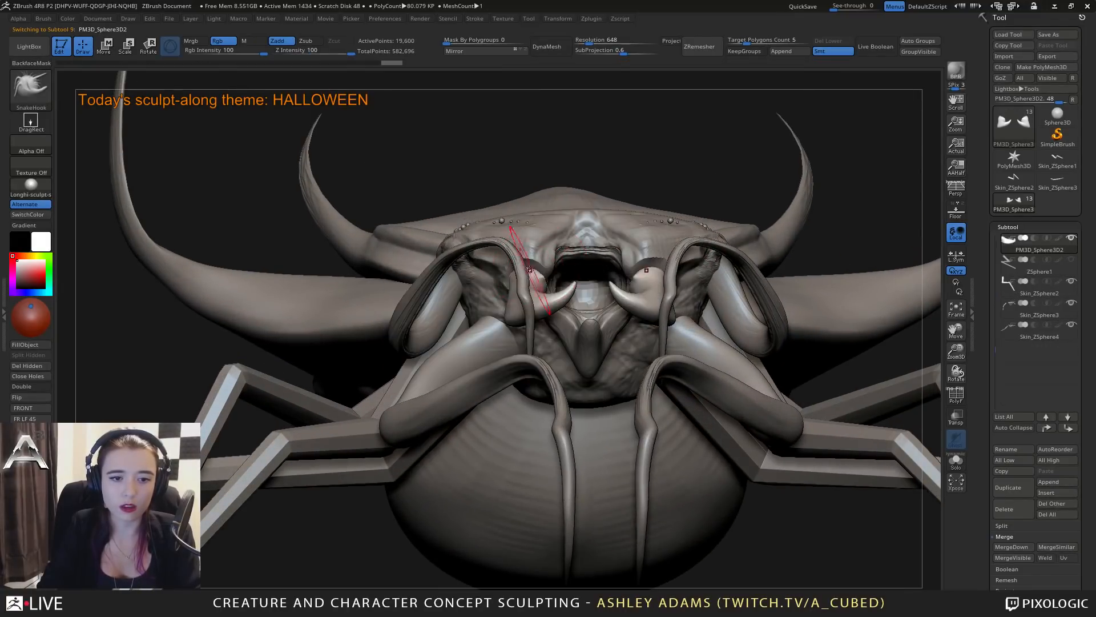
right_drag(525, 261, 446, 263)
right_click(525, 259)
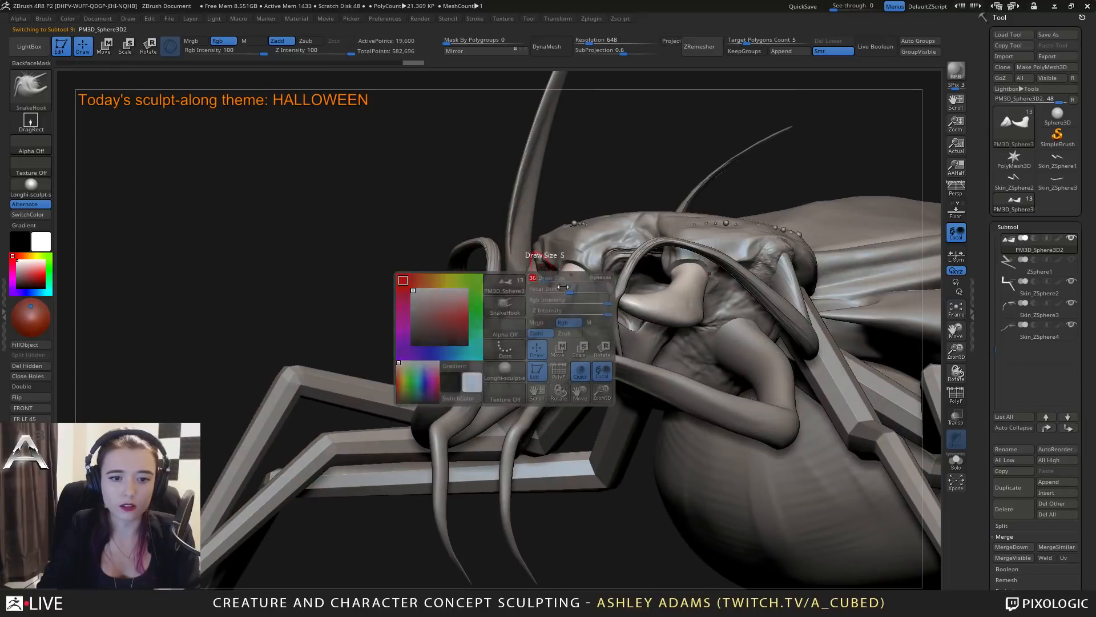
mouse_move(594, 310)
ctrl+right_down()
mouse_move(562, 287)
mouse_move(598, 289)
ctrl+right_up()
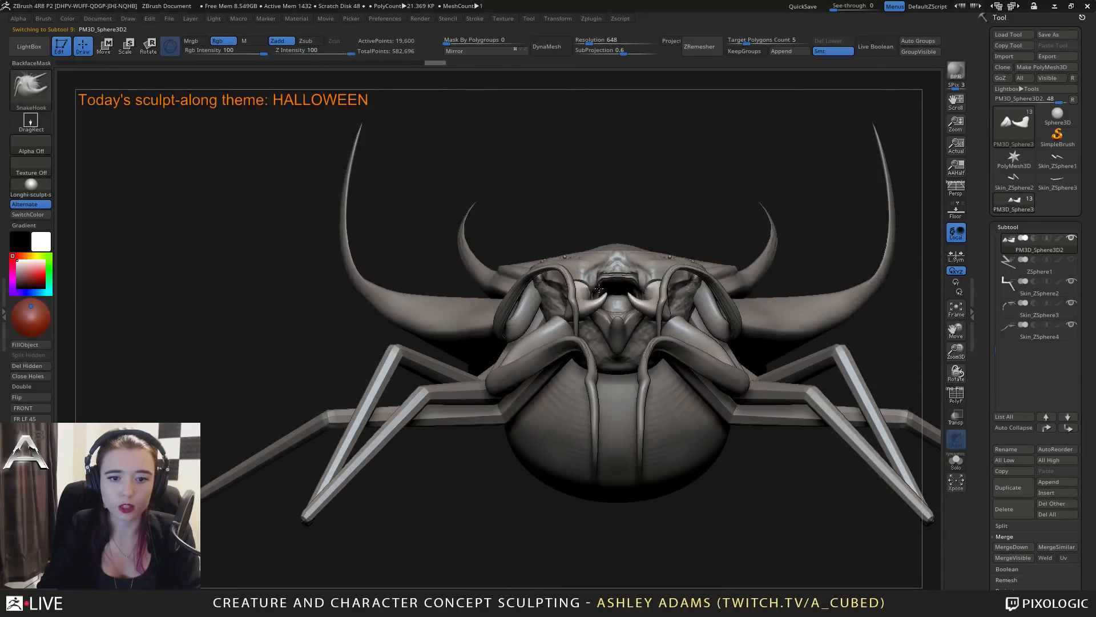
Append a Cube3D as a new subtool and select it for scaling.
click(1049, 481)
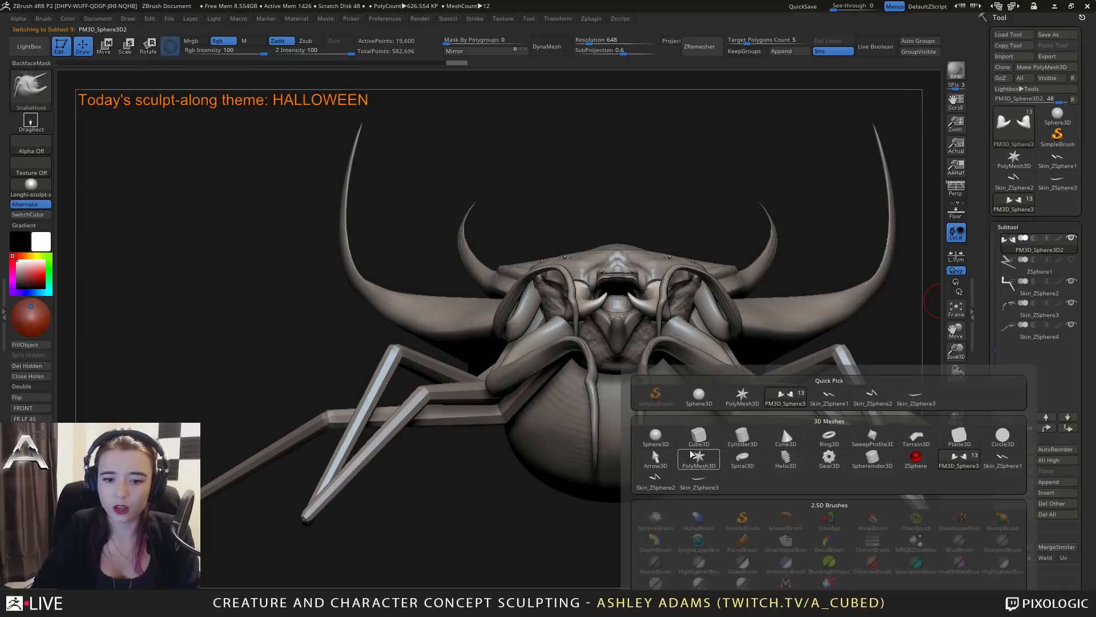
click(698, 437)
right_drag(715, 409, 764, 399)
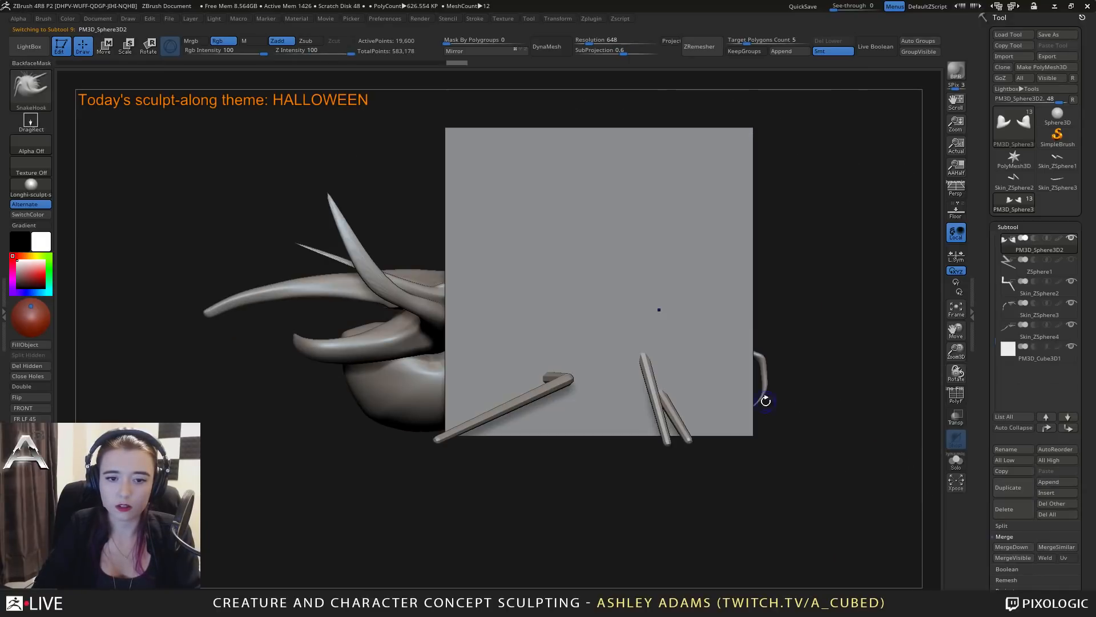
key(e)
drag(637, 281, 464, 266)
shift+right_drag(668, 320, 722, 316)
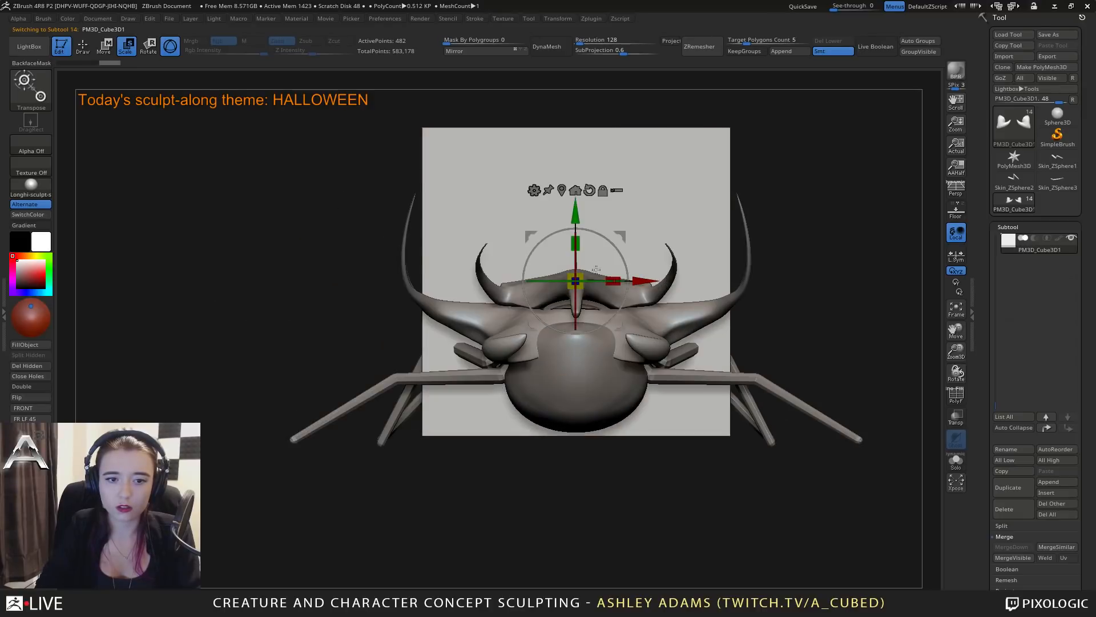
Scale the cube down separately in width, height and depth into a short, thin upright bar.
drag(612, 279, 448, 269)
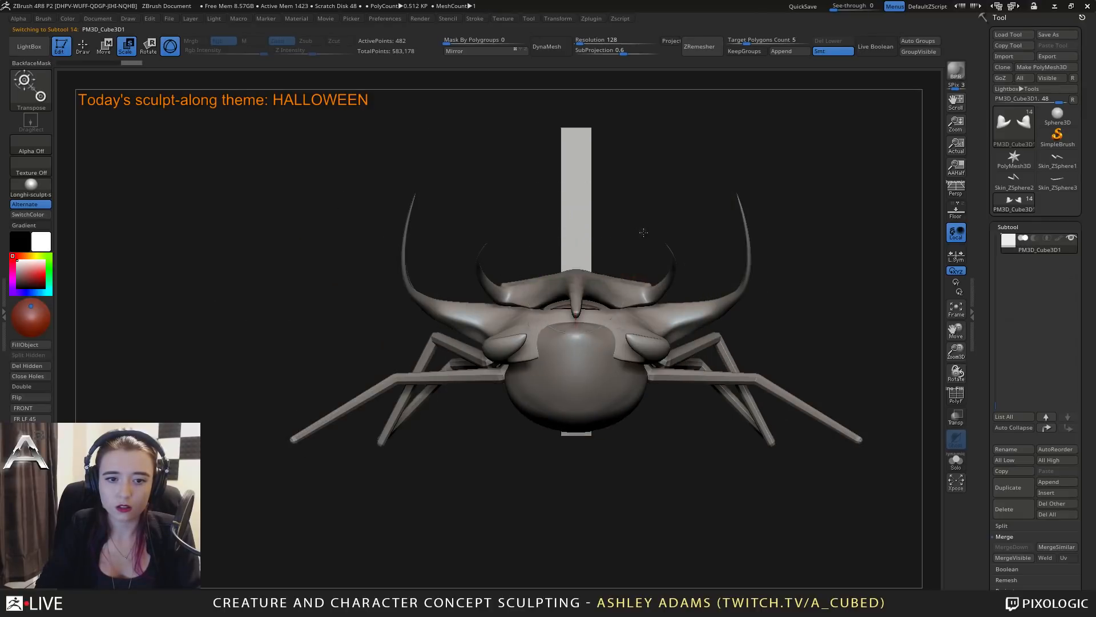
shift+right_drag(641, 233, 588, 238)
click(573, 242)
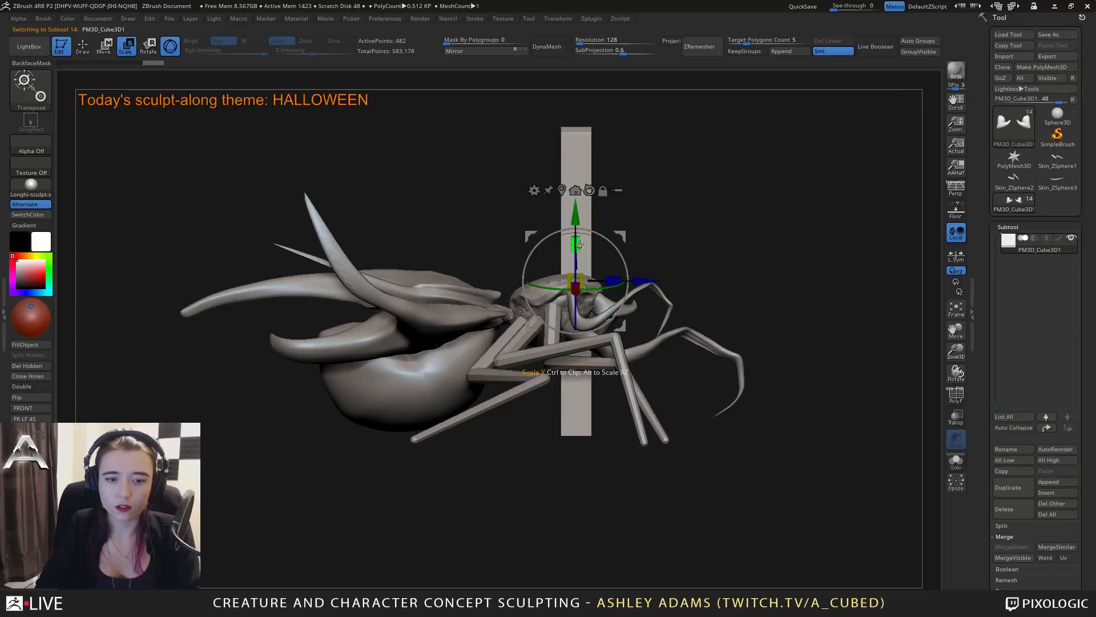
drag(576, 242, 578, 324)
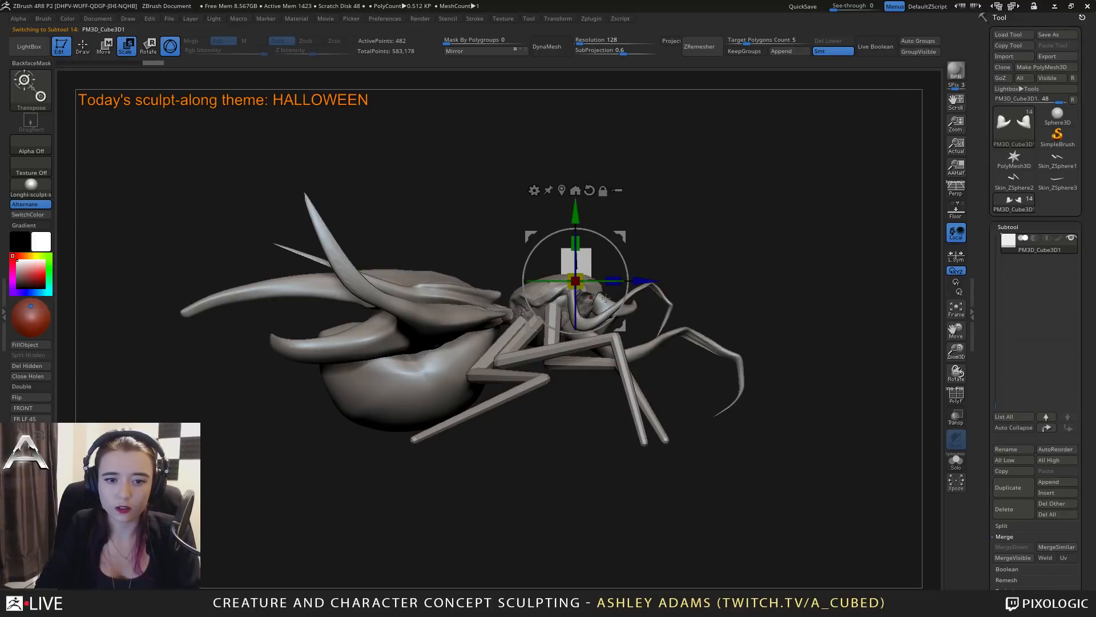
drag(613, 281, 588, 281)
right_drag(589, 278, 623, 277)
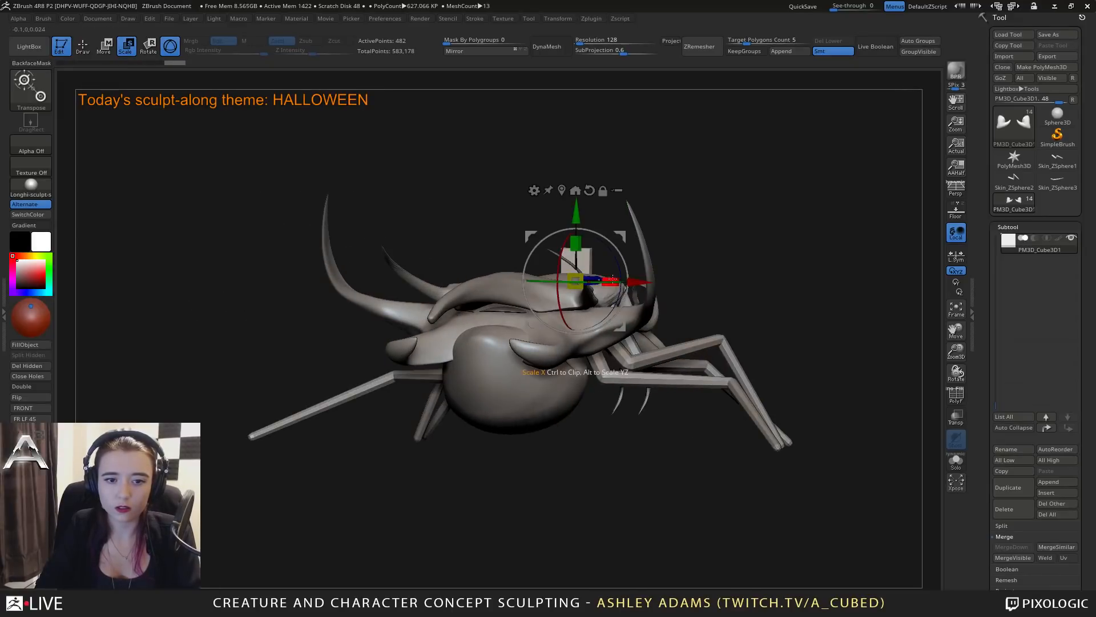
drag(612, 279, 589, 277)
right_drag(589, 277, 552, 278)
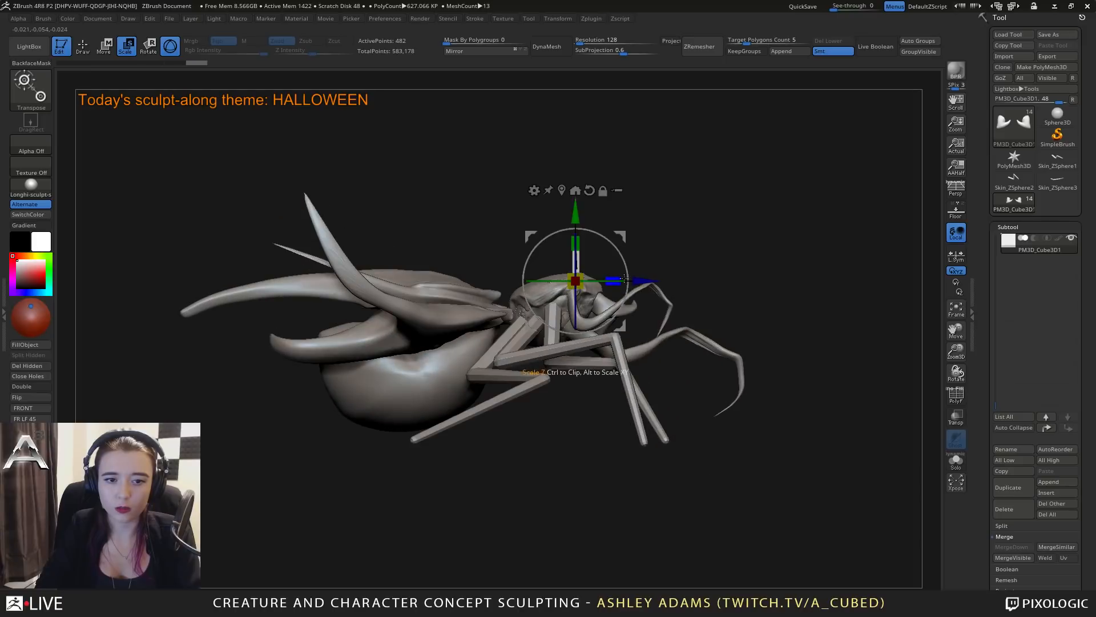
Move the thin bar forward in front of the creature and lower it to leg level.
drag(640, 279, 843, 267)
drag(785, 214, 786, 338)
right_drag(786, 338, 747, 344)
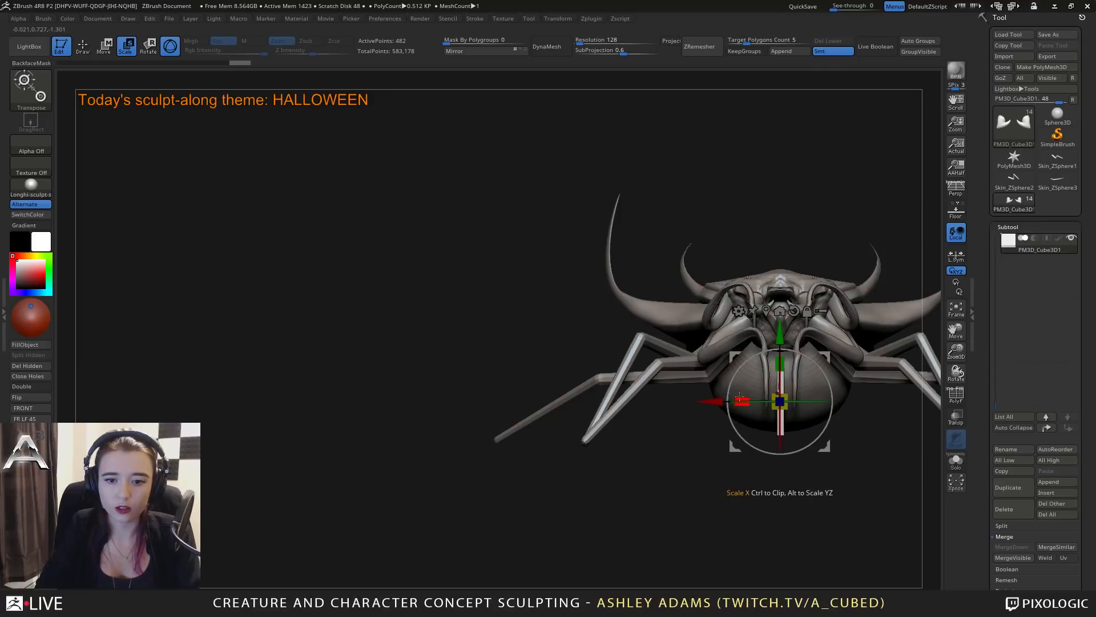
Move the thin bar sideways so it stands beside the creature, level with its legs.
drag(715, 404, 808, 406)
alt+right_drag(808, 406, 702, 359)
ctrl+right_drag(703, 359, 709, 408)
drag(776, 320, 777, 342)
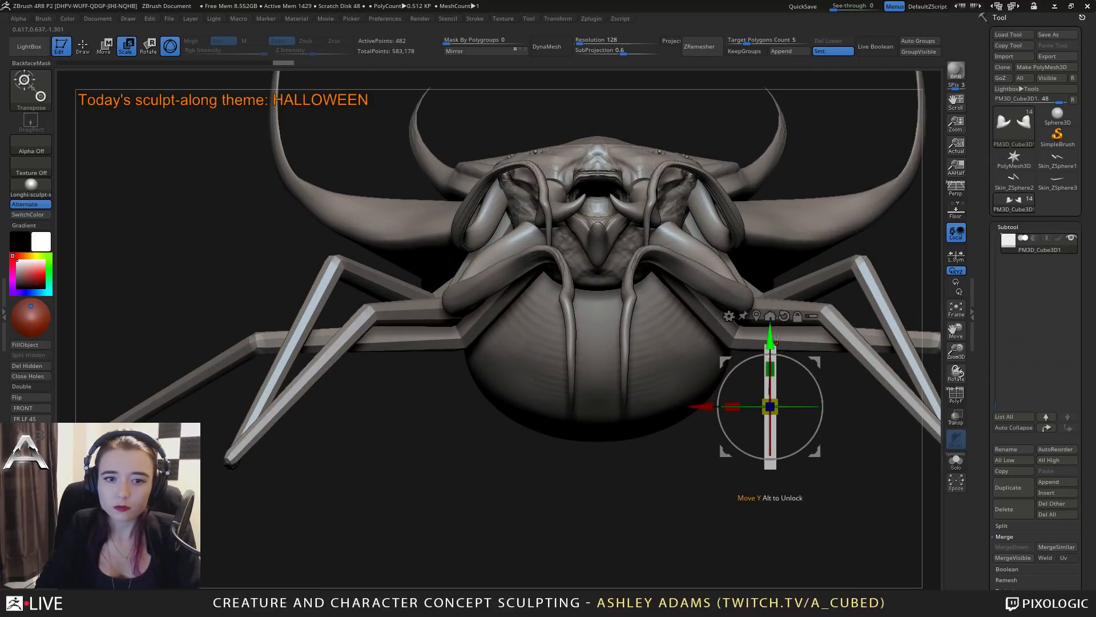
mouse_move(683, 337)
right_down()
mouse_move(722, 336)
mouse_move(717, 311)
right_up()
Return to Draw mode with the Snake Hook brush and select the head subtool.
key(q)
mouse_move(644, 297)
right_down()
mouse_move(607, 311)
mouse_move(605, 328)
mouse_move(676, 314)
mouse_move(641, 314)
mouse_move(633, 266)
right_up()
right_click(607, 362)
alt+click(514, 231)
right_drag(559, 239, 577, 259)
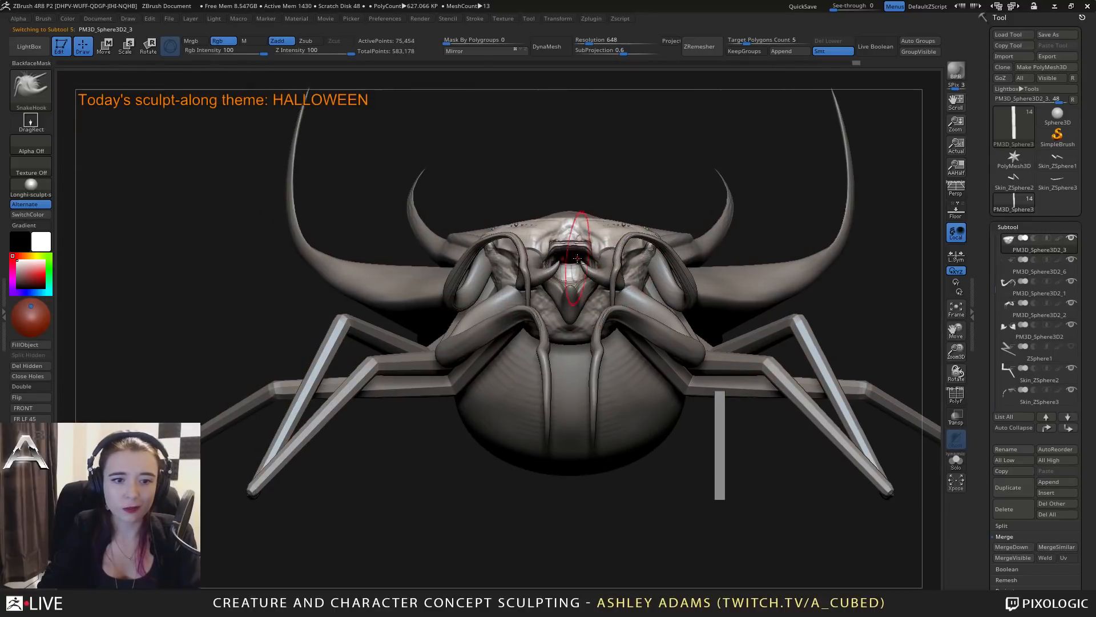
Pull the centre of the mouth's upper edge up into an arched notch with the Snake Hook brush.
right_click(538, 223)
alt+right_drag(546, 222, 639, 226)
right_click(564, 226)
right_drag(547, 244, 562, 249)
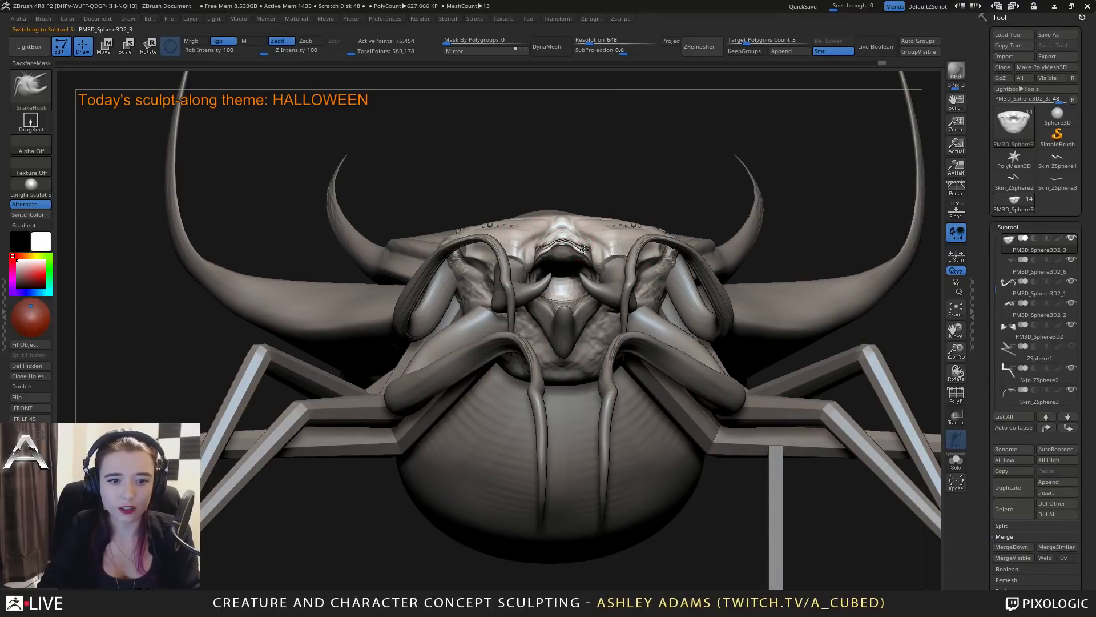
right_click(569, 251)
right_drag(569, 251, 549, 259)
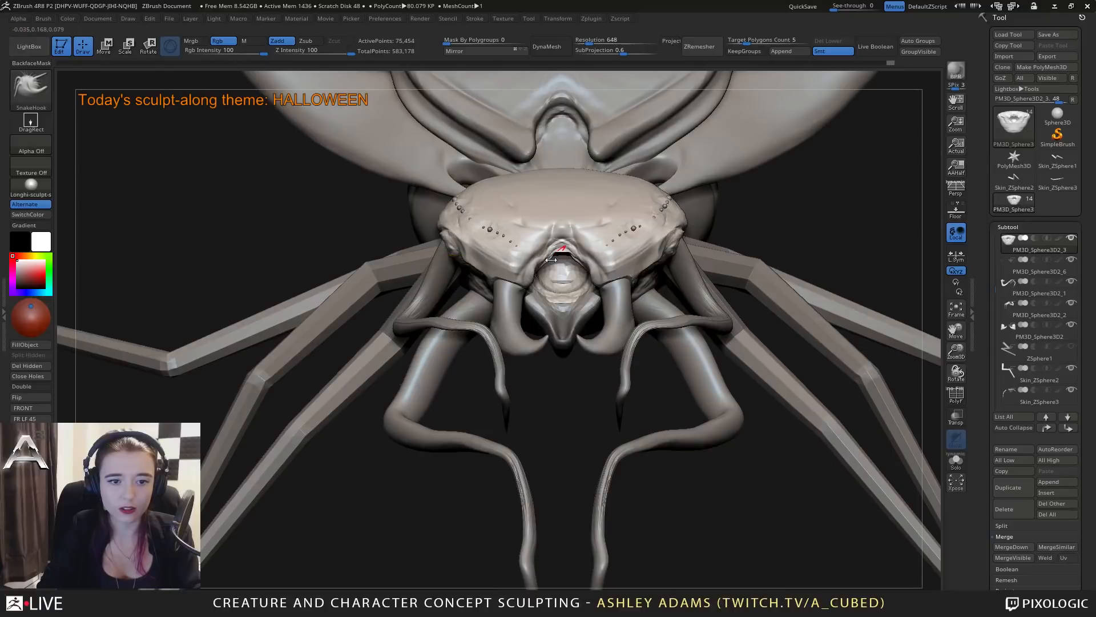
drag(552, 258, 557, 257)
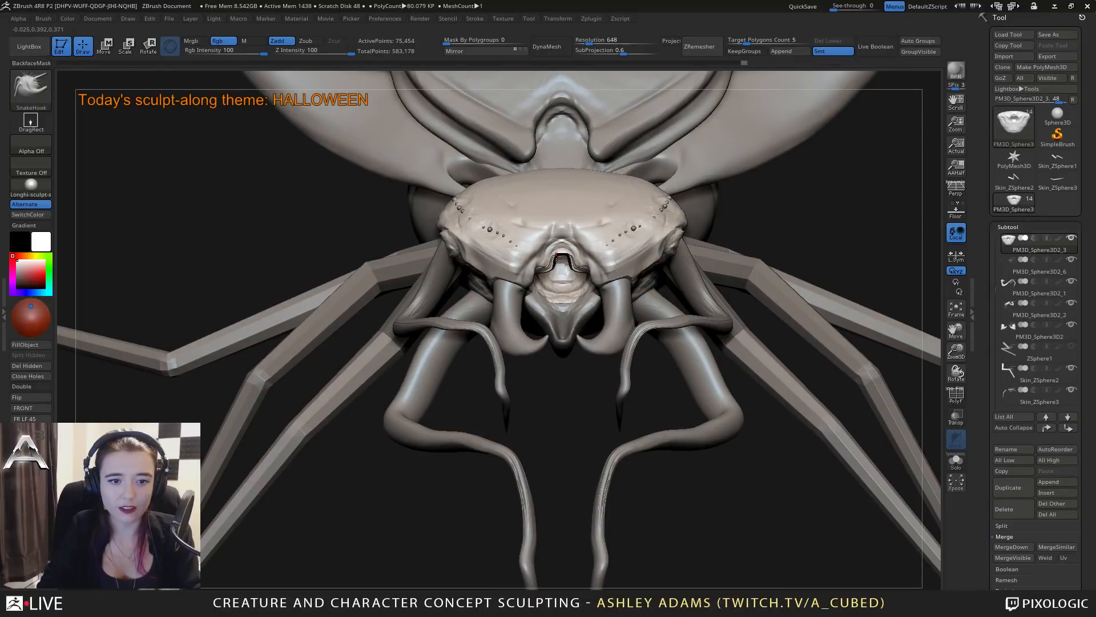
right_drag(554, 271, 635, 202)
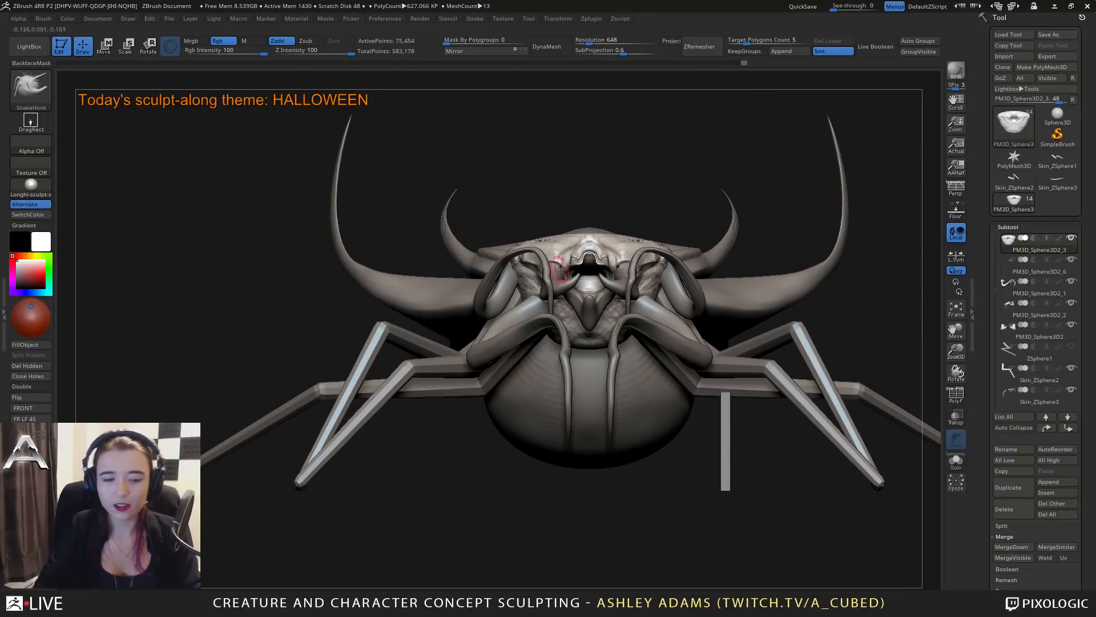
Select the upper pair of feelers and pull their hanging ends inward toward the mouth with Snake Hook.
right_drag(496, 252, 551, 288)
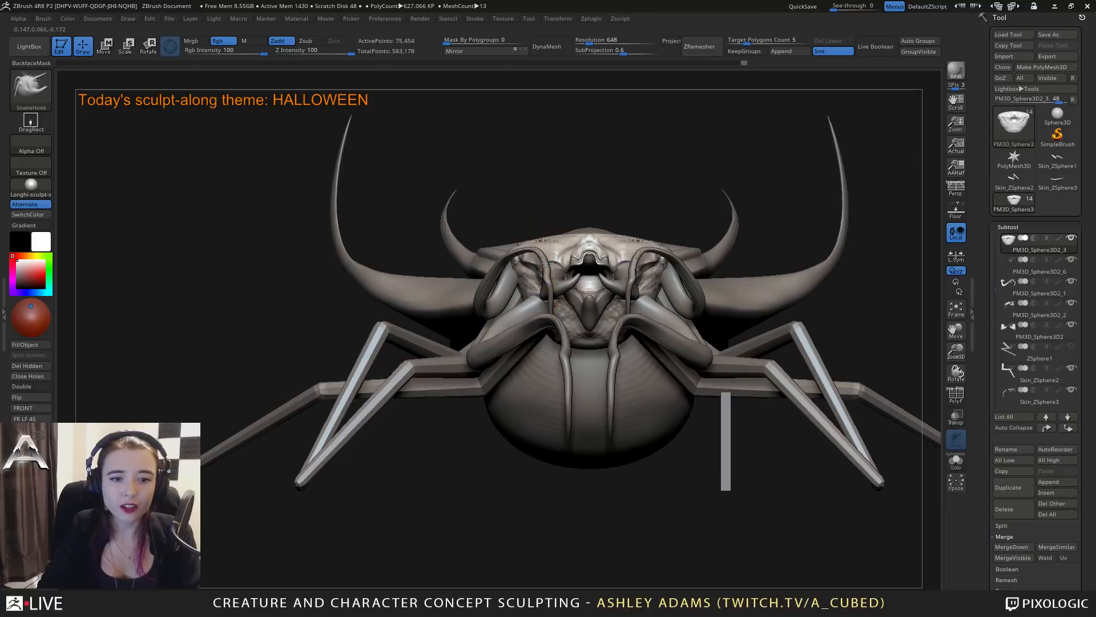
alt+click(545, 264)
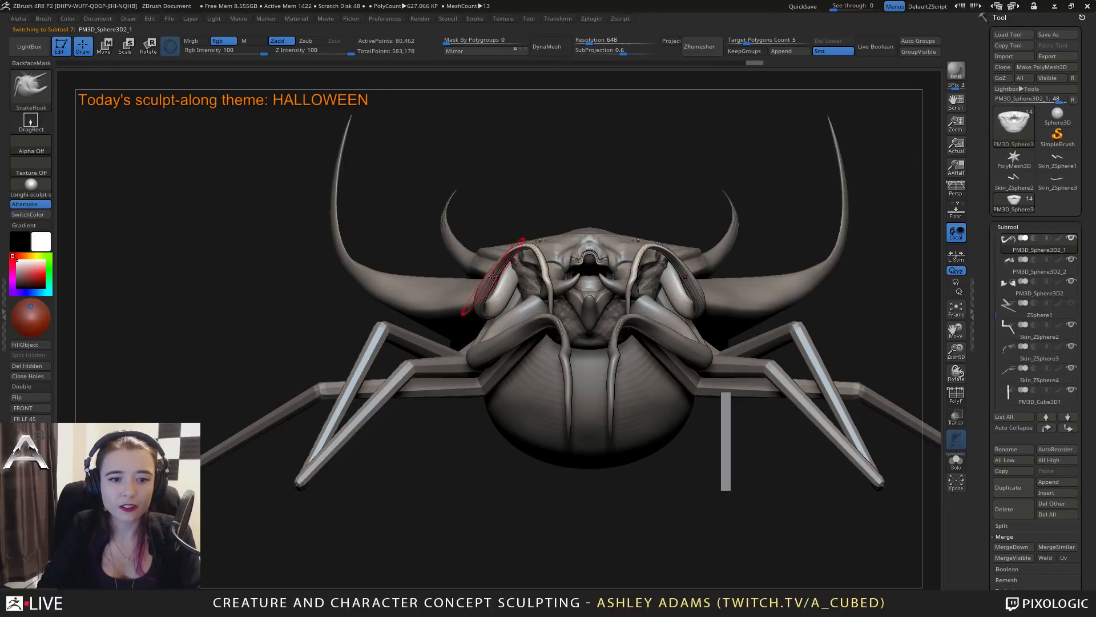
mouse_move(506, 257)
right_down()
mouse_move(469, 283)
mouse_move(550, 256)
mouse_move(536, 257)
right_up()
right_click(551, 256)
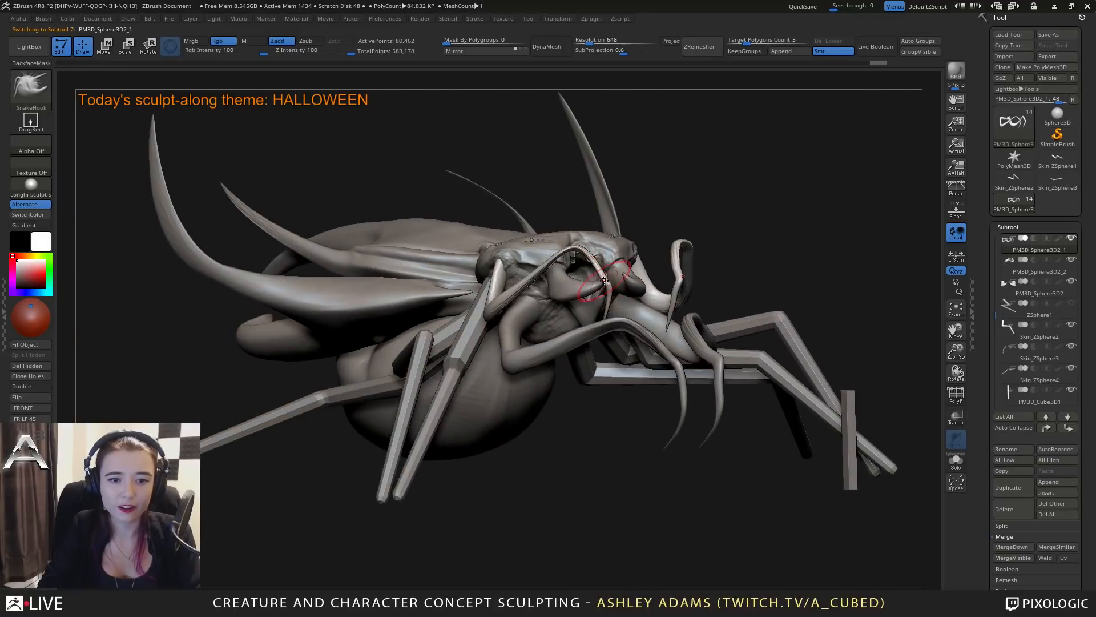
right_drag(597, 279, 550, 281)
right_click(599, 283)
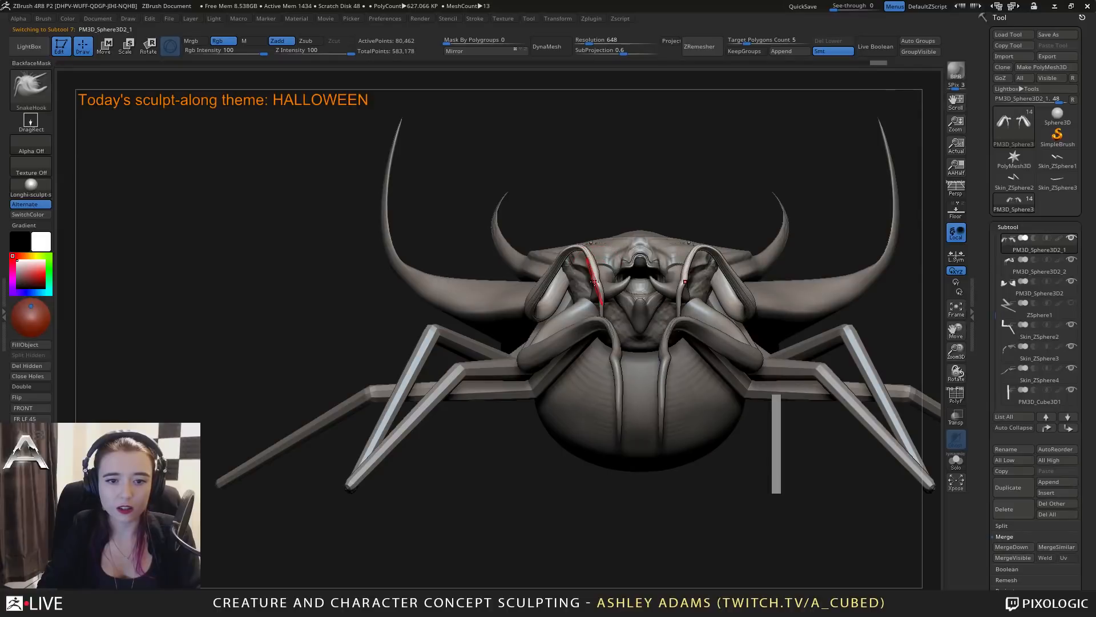
drag(596, 280, 613, 310)
right_click(602, 296)
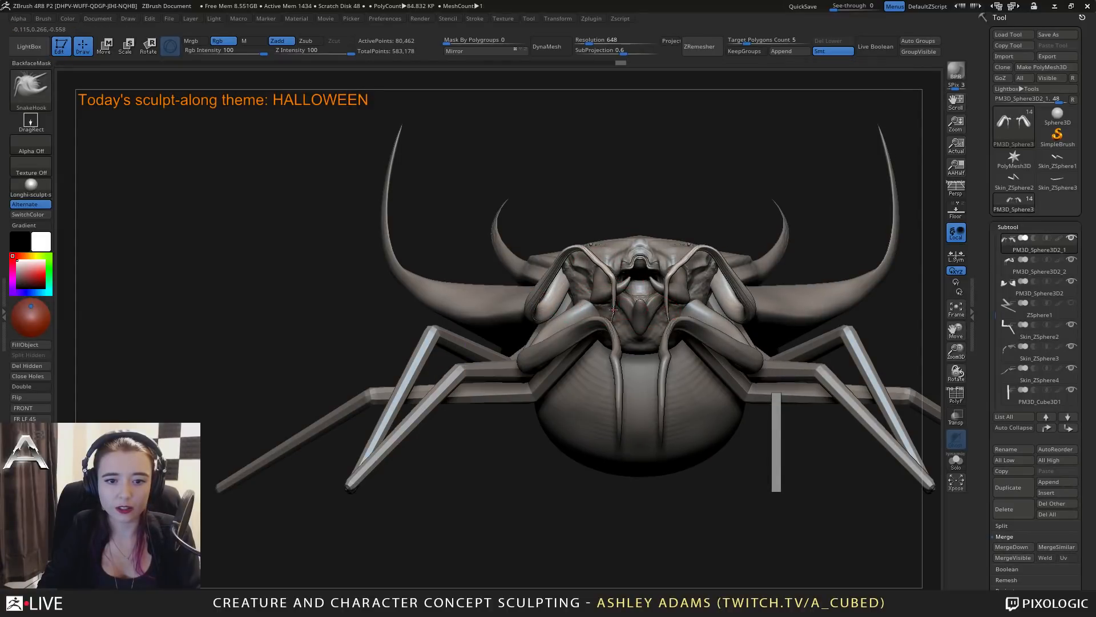
Reshape the bends of the upper feelers where they arch over the face.
right_drag(598, 256, 604, 255)
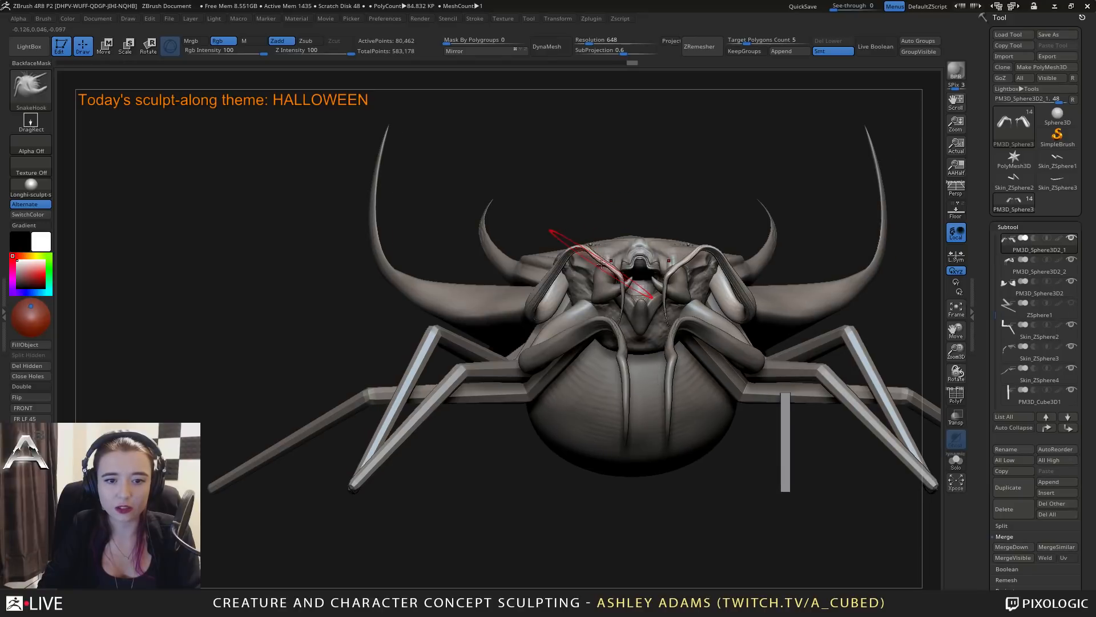
drag(601, 259, 594, 253)
right_click(588, 249)
right_drag(589, 249, 616, 251)
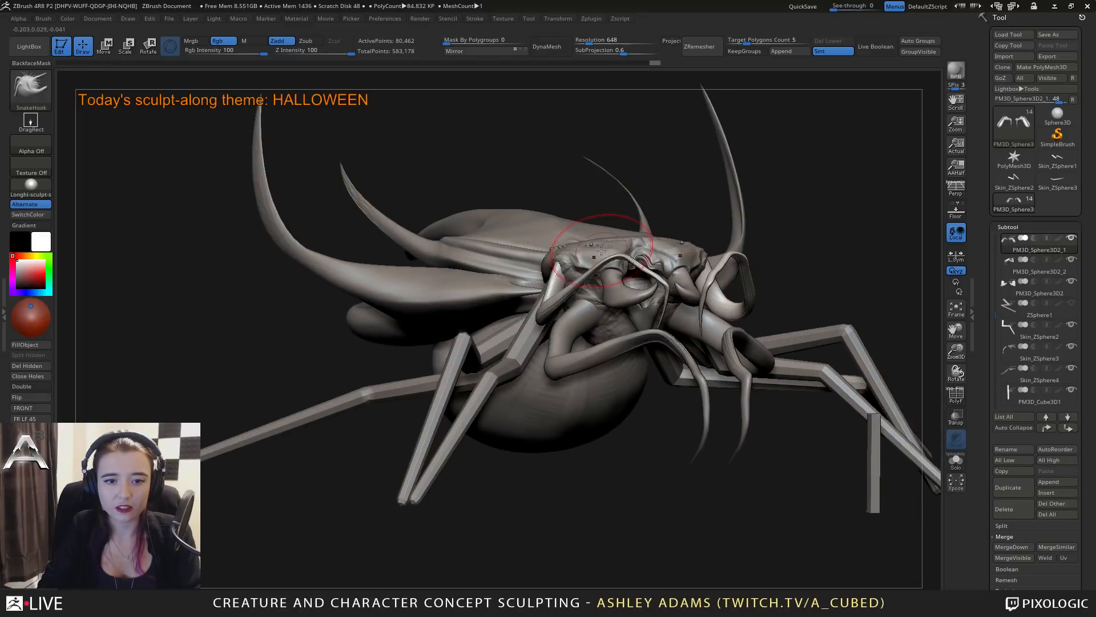
right_click(599, 250)
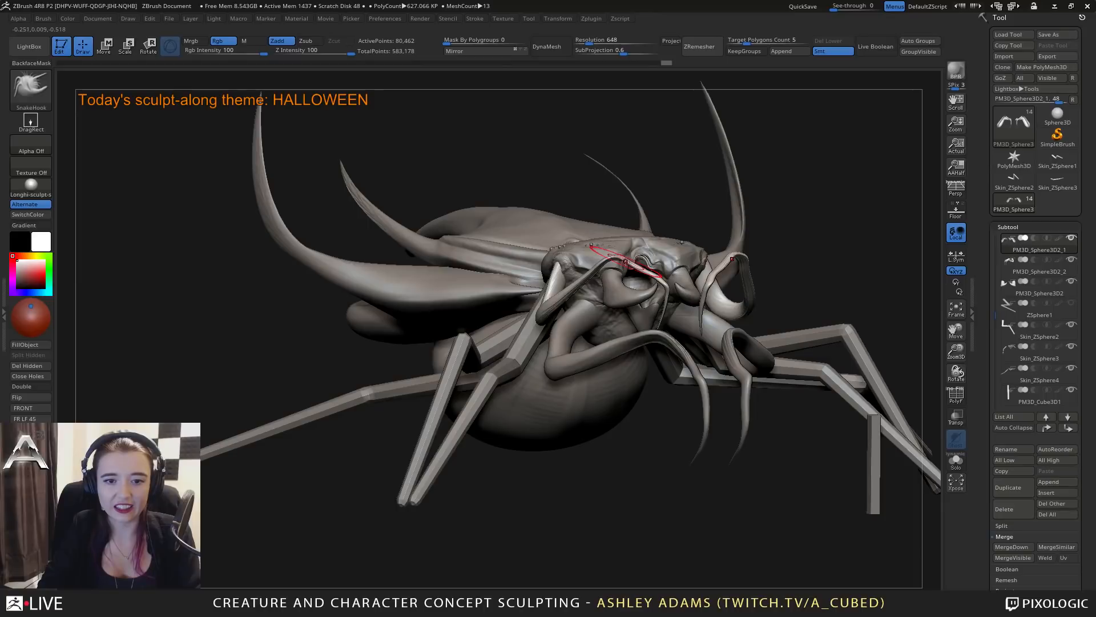
Change the brush draw size and refine the curve of the upper feelers toward their thin ends.
right_click(626, 261)
mouse_move(626, 261)
right_down()
mouse_move(673, 247)
mouse_move(700, 252)
mouse_move(691, 275)
mouse_move(505, 266)
mouse_move(528, 316)
right_up()
right_click(605, 270)
key(space)
drag(529, 316, 525, 315)
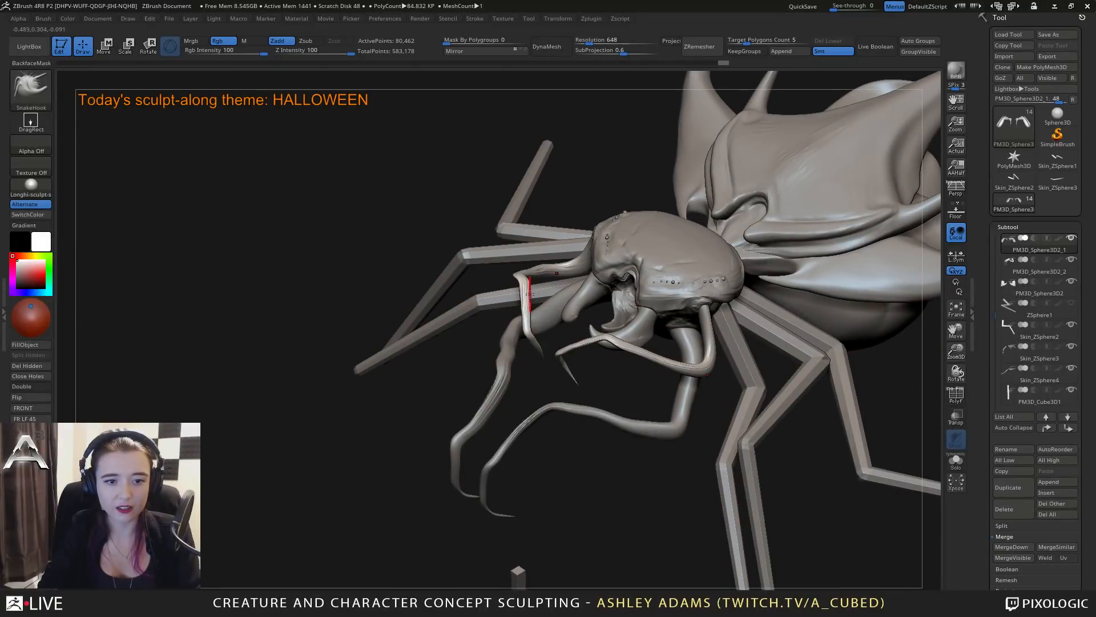
mouse_move(526, 302)
right_down()
mouse_move(634, 242)
mouse_move(662, 245)
right_up()
Select the mouth pincers for shaping with the Snake Hook brush.
right_click(662, 245)
alt+click(684, 244)
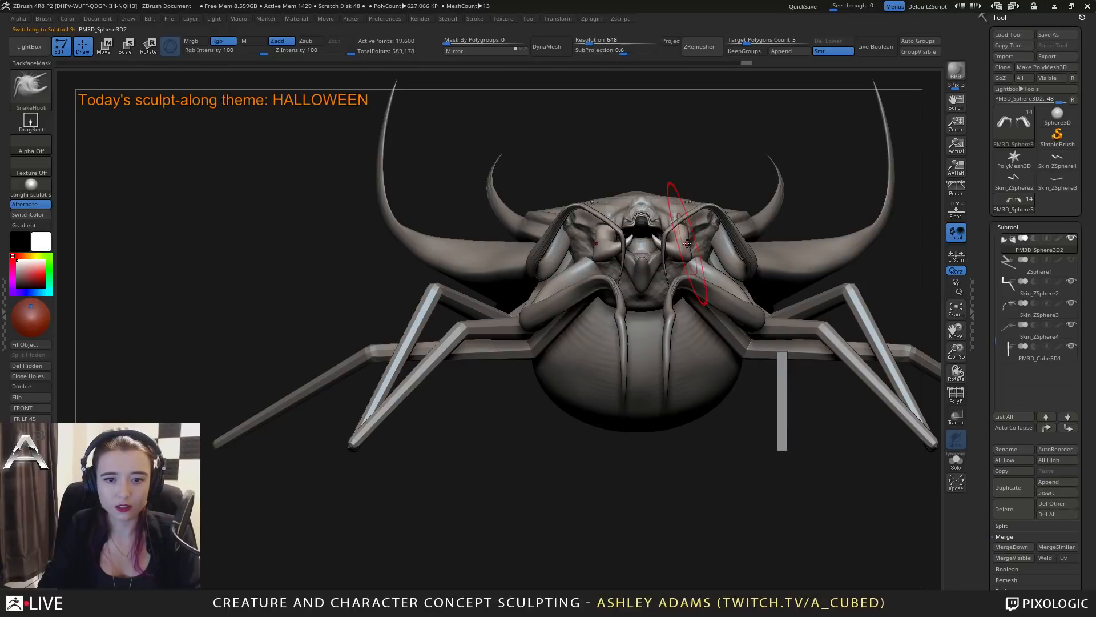
right_click(687, 239)
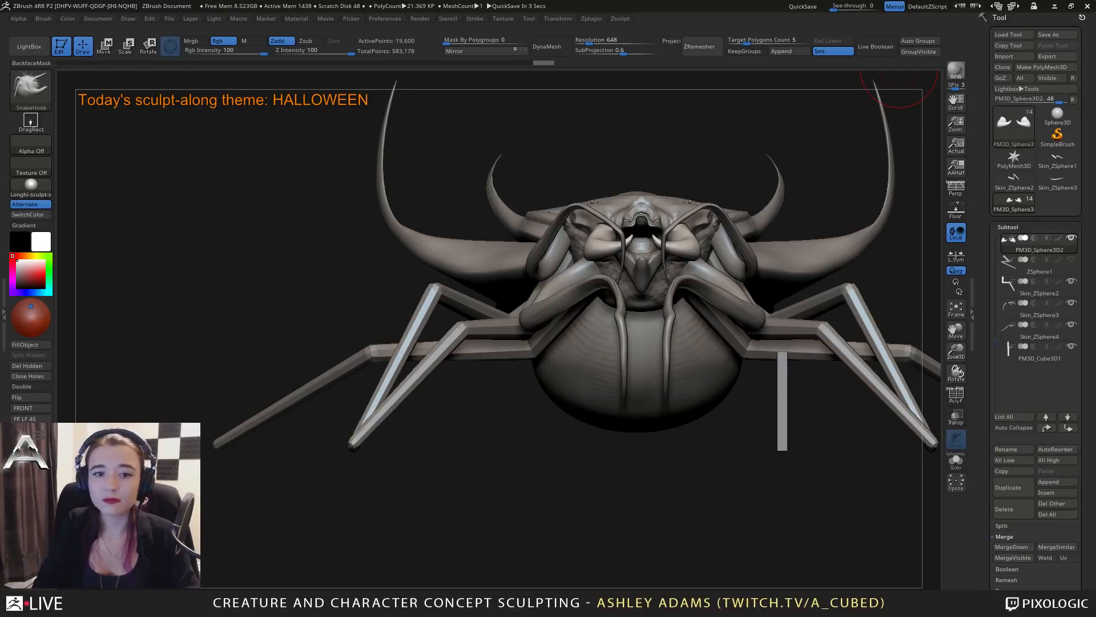
Select the rounded belly subtool beneath the shells and change the Snake Hook draw size.
drag(514, 399, 765, 365)
alt+click(483, 315)
mouse_move(483, 316)
right_down()
mouse_move(465, 337)
mouse_move(553, 342)
mouse_move(407, 317)
right_up()
key(space)
click(467, 253)
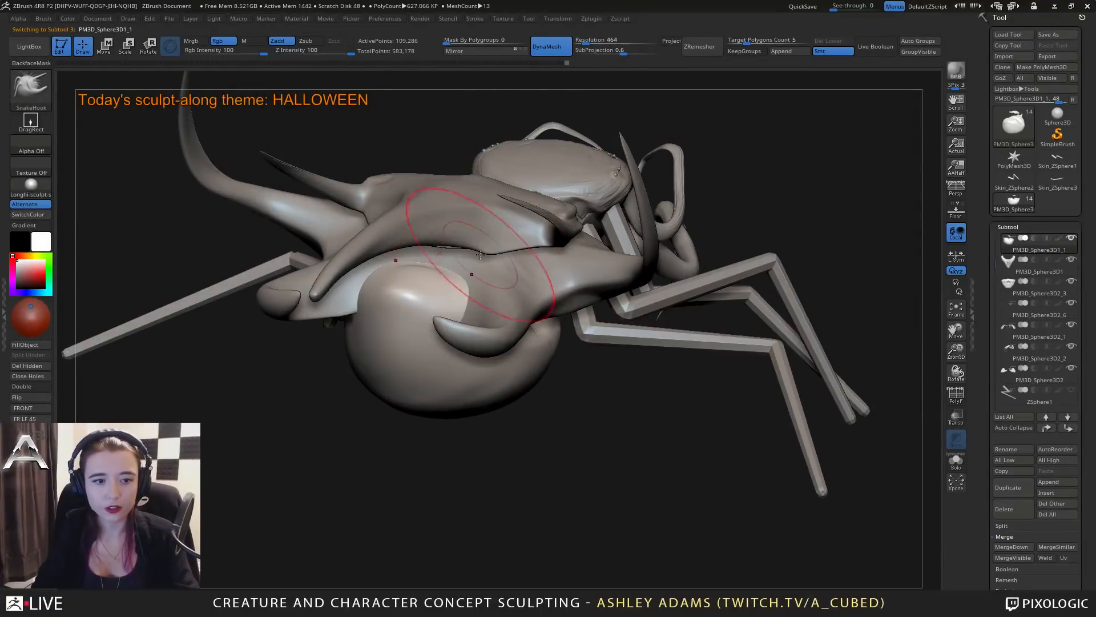
Reshape the belly's rear bulge and sides with Snake Hook, varying the draw size.
drag(425, 302, 411, 285)
mouse_move(411, 286)
right_down()
mouse_move(488, 249)
mouse_move(450, 296)
mouse_move(404, 318)
mouse_move(453, 330)
mouse_move(497, 280)
right_up()
key(space)
click(457, 275)
key(space)
click(496, 318)
drag(495, 318, 490, 335)
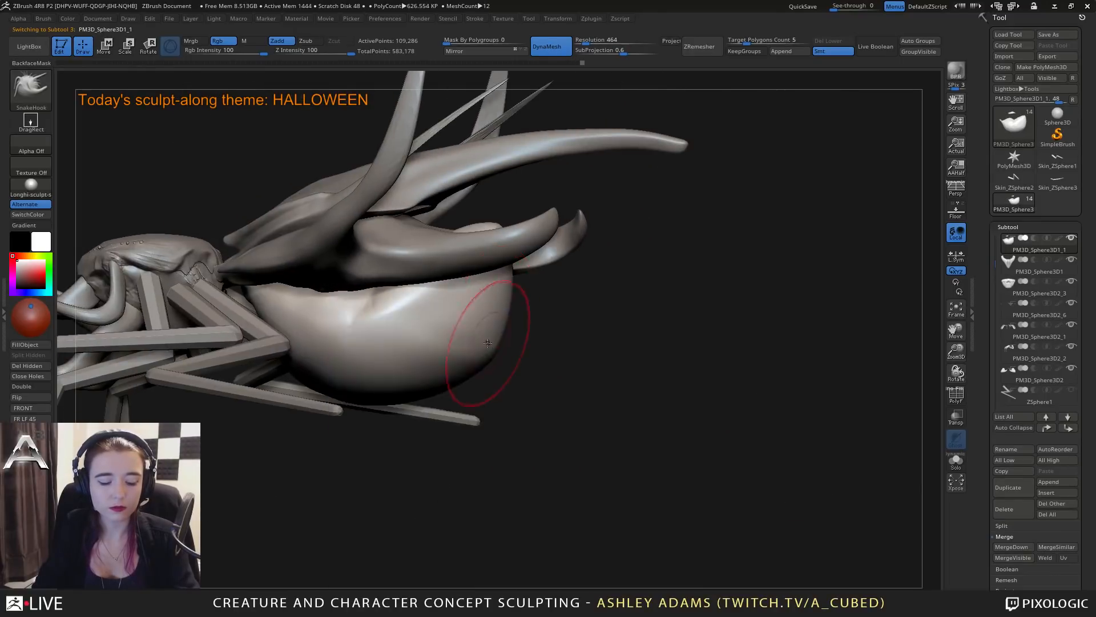
right_drag(489, 335, 458, 331)
Tighten the belly's upper rim below the shells with the Pinch brush.
key(b)
key(p)
key(i)
mouse_move(502, 300)
right_down()
mouse_move(516, 318)
mouse_move(537, 273)
mouse_move(490, 303)
mouse_move(571, 294)
mouse_move(562, 281)
right_up()
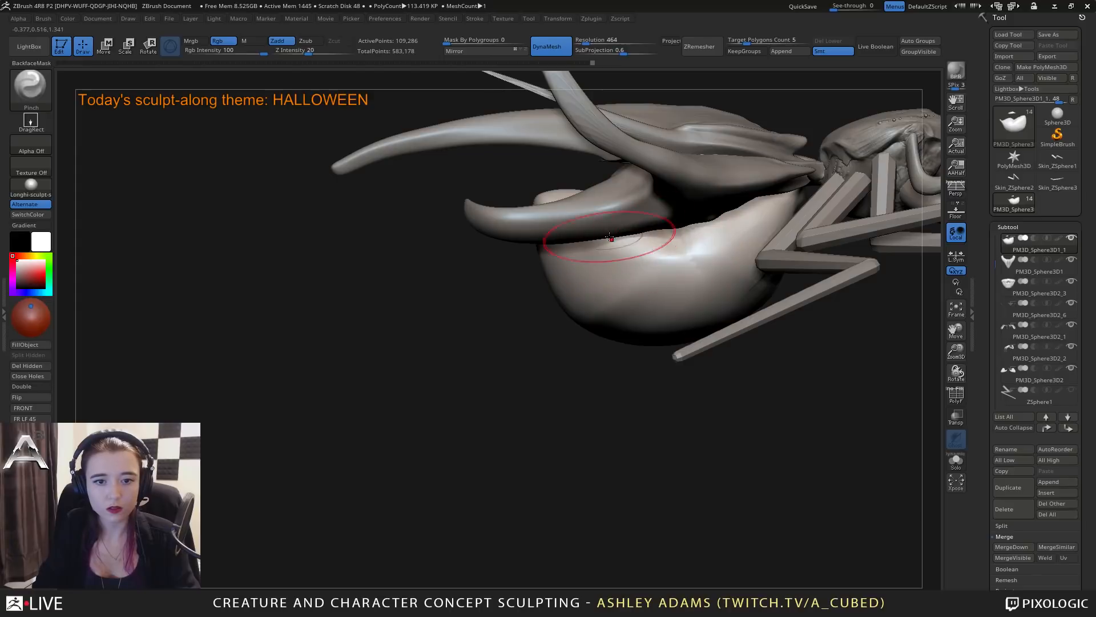
mouse_move(607, 241)
mouse_down()
mouse_move(701, 249)
mouse_move(746, 218)
mouse_up()
right_drag(748, 214, 750, 211)
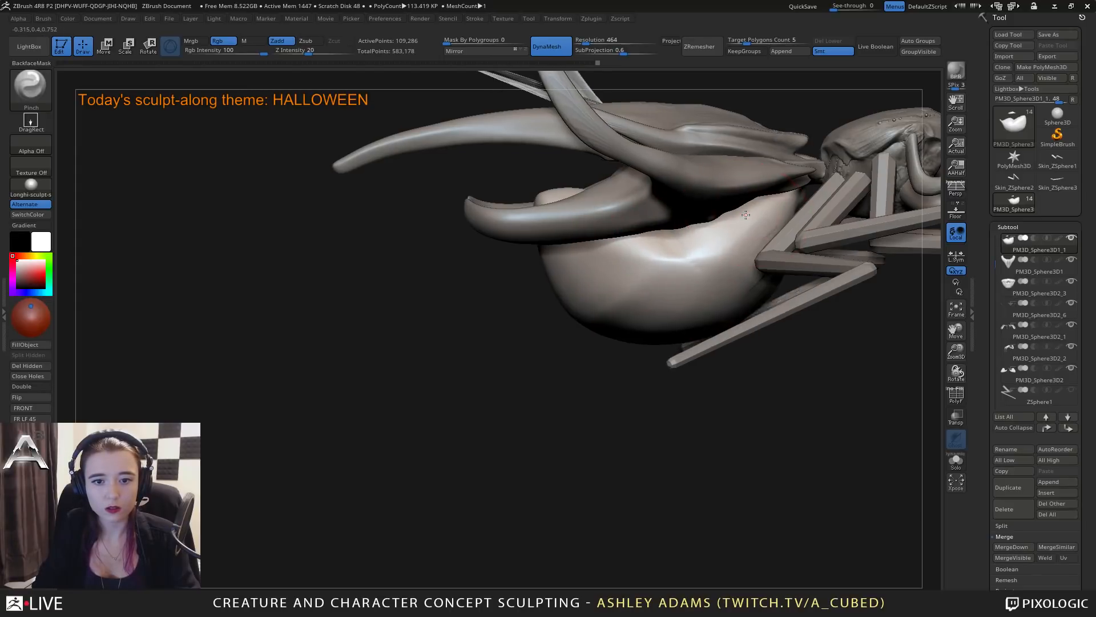
mouse_move(752, 210)
mouse_down()
mouse_move(735, 229)
mouse_move(615, 260)
mouse_move(679, 266)
mouse_up()
Switch to the Inflate brush, undo the first stroke, and swell the belly's side with a larger draw size.
key(space)
key(b)
key(i)
key(n)
drag(647, 311, 752, 277)
key(ctrl+z)
right_drag(678, 311, 666, 304)
key(space)
drag(664, 303, 679, 303)
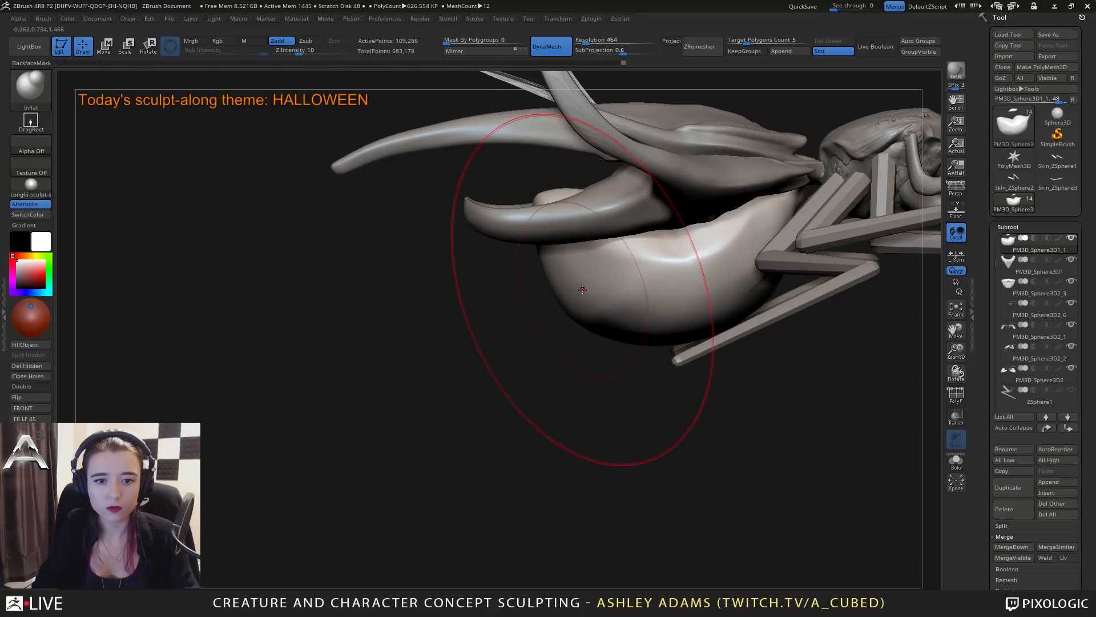
alt+right_drag(583, 289, 420, 367)
drag(562, 280, 561, 302)
Try to inflate the belly's raised rear tip with a resized brush.
mouse_move(395, 251)
right_down()
mouse_move(384, 255)
mouse_move(390, 277)
mouse_move(384, 267)
right_up()
key(space)
click(383, 256)
key(space)
drag(383, 267, 379, 263)
mouse_move(377, 270)
right_down()
mouse_move(381, 261)
mouse_move(374, 266)
right_up()
key(ctrl+z)
Reshape the belly's raised rear tip with the Snake Hook brush, adjusting the draw size.
key(b)
key(s)
key(h)
key(space)
mouse_move(374, 266)
mouse_down()
mouse_move(438, 260)
mouse_move(398, 258)
mouse_up()
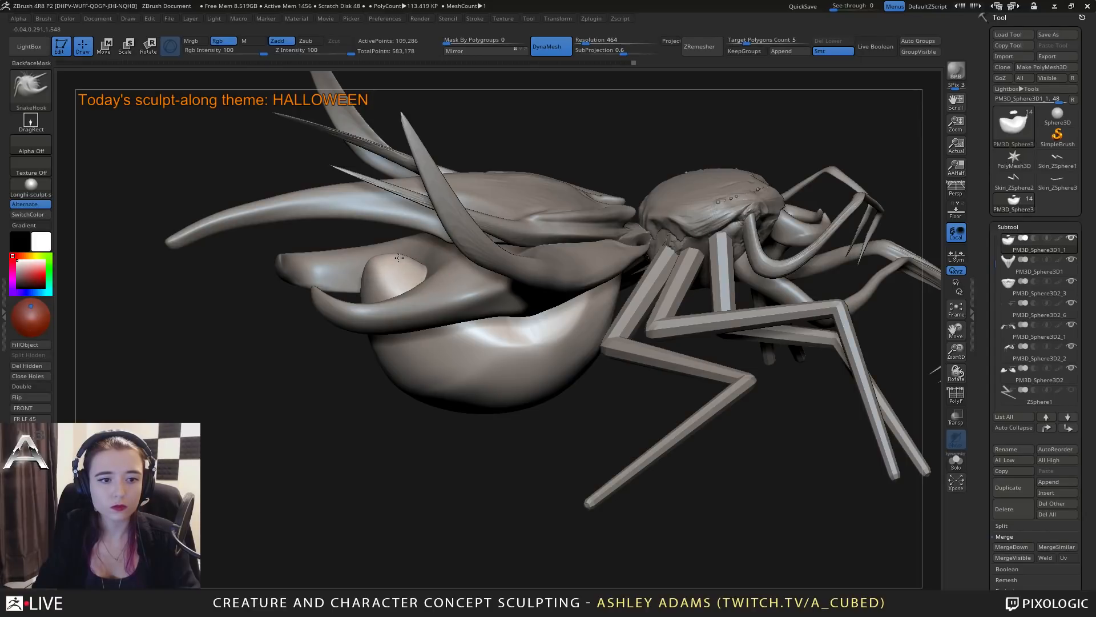
right_drag(399, 258, 379, 244)
key(space)
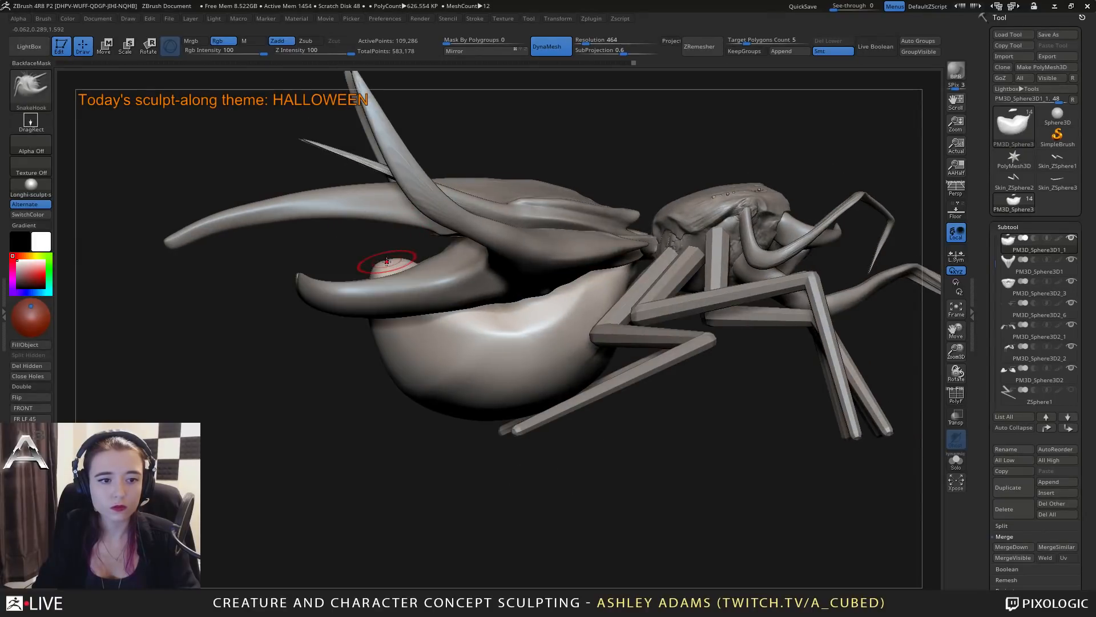
key(space)
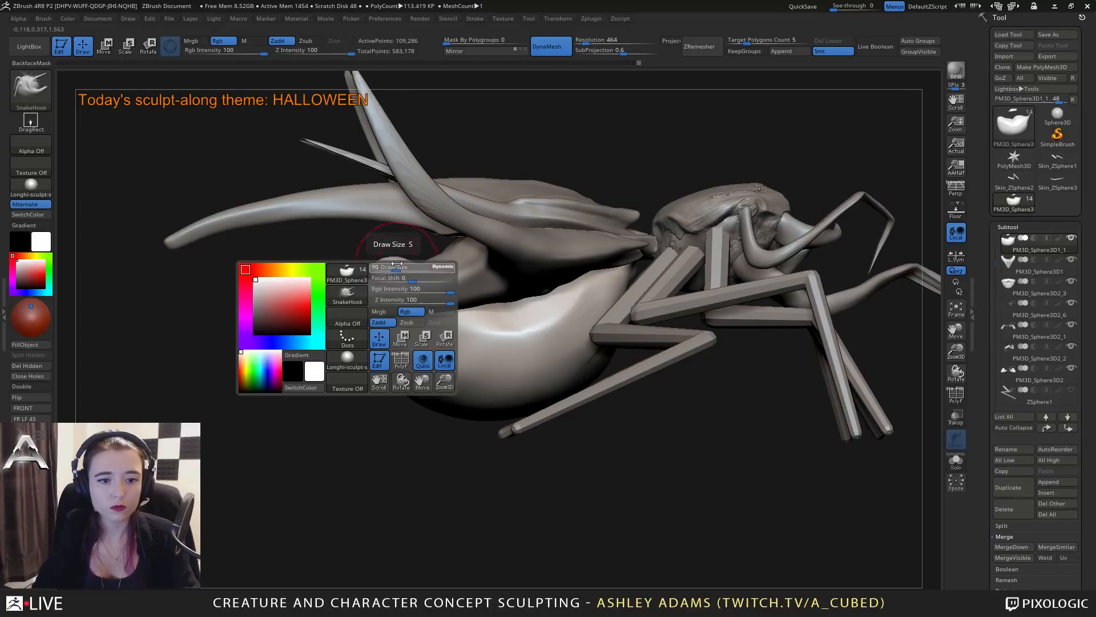
Smooth the belly's underside and refine its rounded lower contour with a large Snake Hook brush.
key(shift)
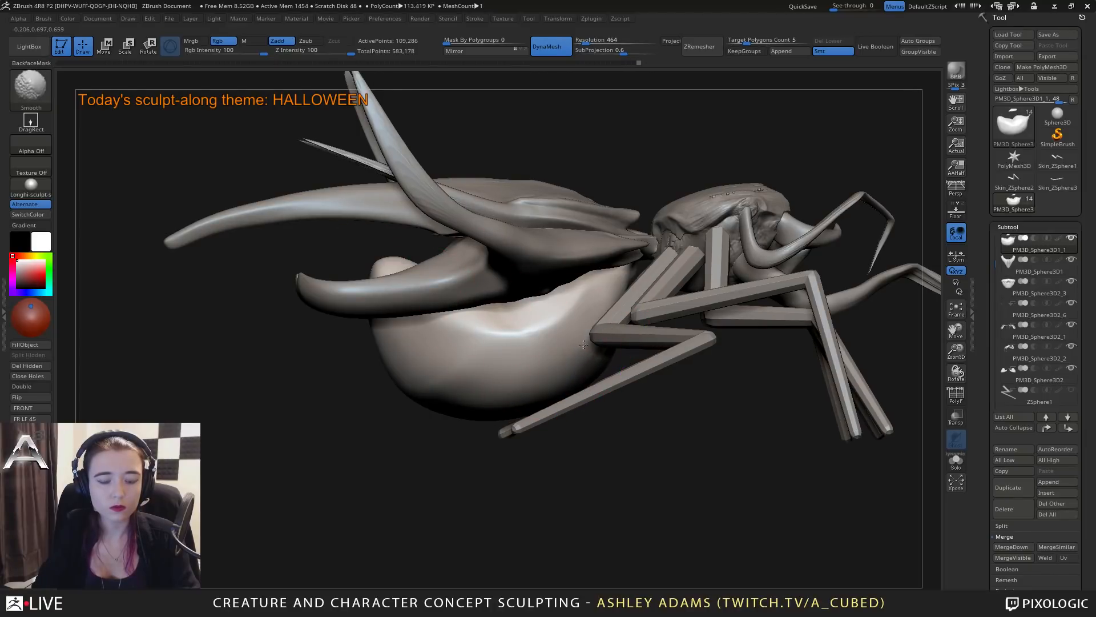
right_drag(583, 344, 452, 392)
key(space)
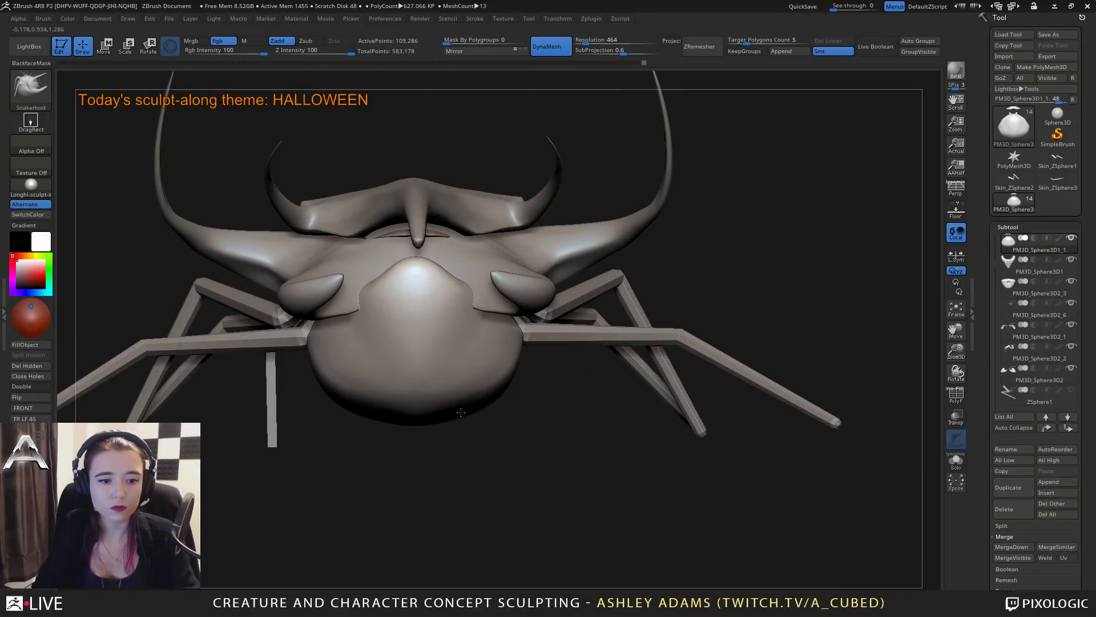
right_drag(460, 413, 522, 403)
key(shift)
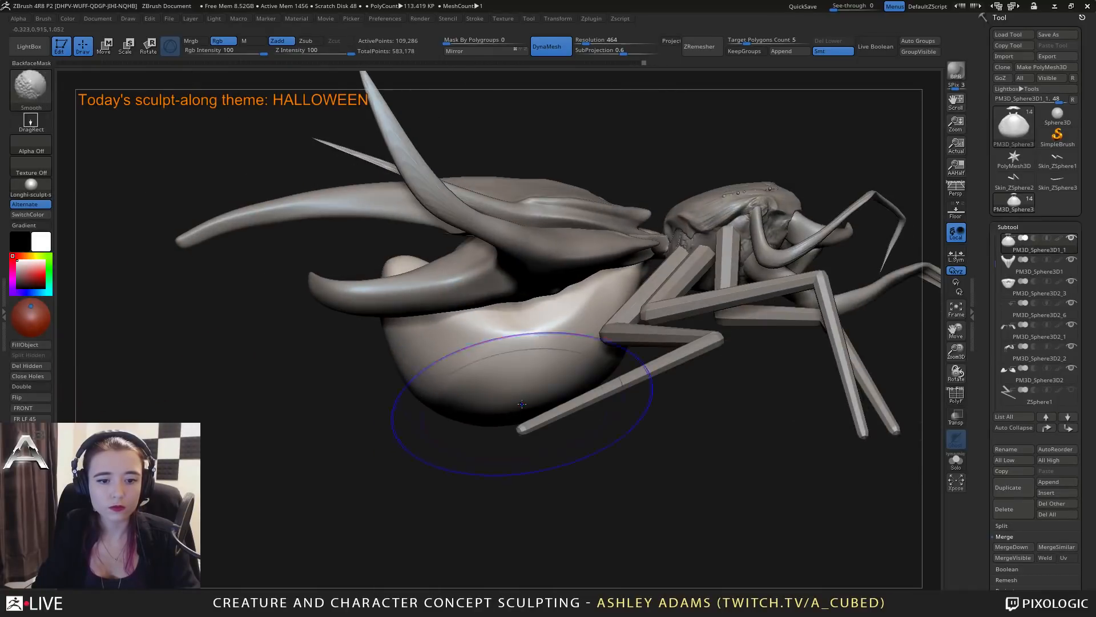
drag(549, 397, 560, 403)
mouse_move(535, 383)
ctrl+right_down()
mouse_move(518, 304)
mouse_move(488, 301)
ctrl+right_up()
key(space)
Select the lower long-spiked shell and adjust its front side above the belly with Snake Hook, varying the draw size.
drag(551, 271, 537, 272)
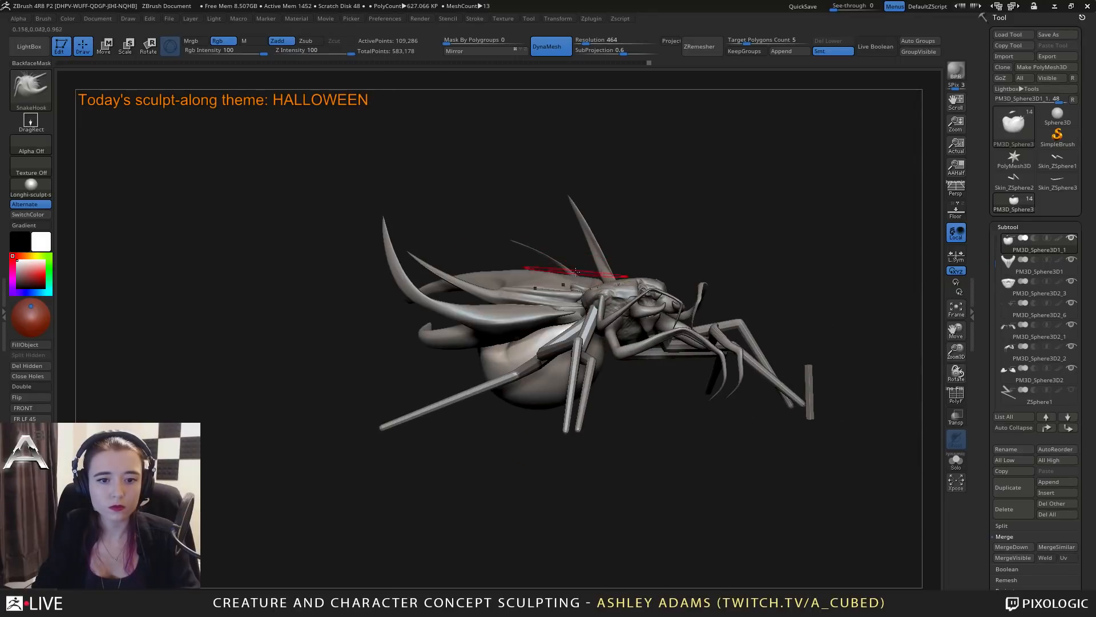
right_drag(575, 272, 496, 281)
alt+click(546, 291)
right_drag(597, 309, 567, 317)
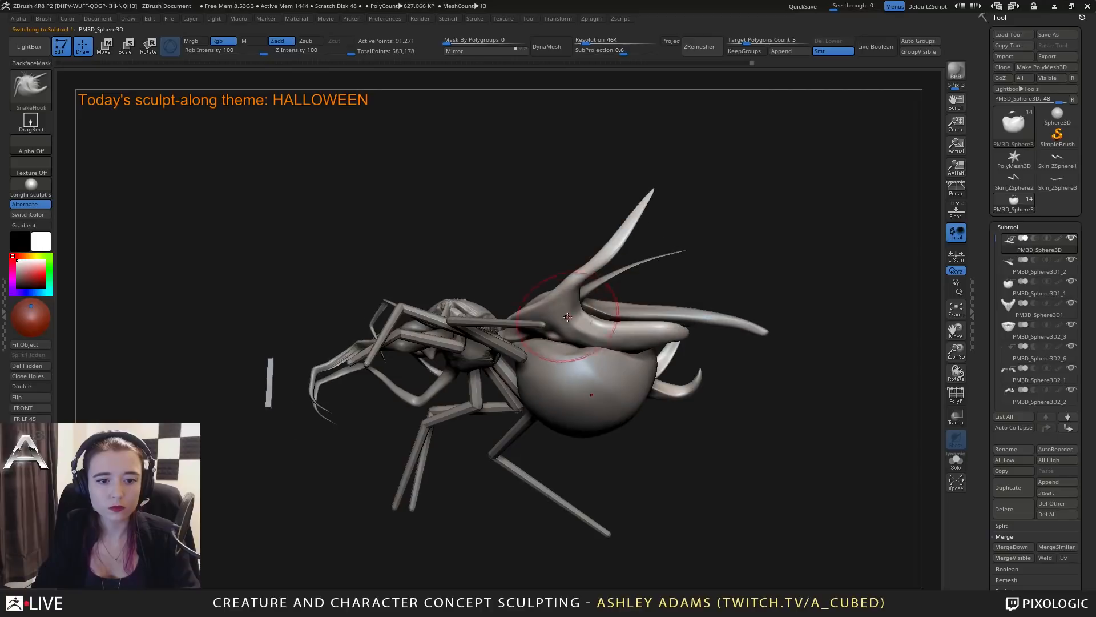
key(space)
drag(568, 317, 558, 318)
mouse_move(557, 318)
right_down()
mouse_move(551, 340)
mouse_move(563, 340)
right_up()
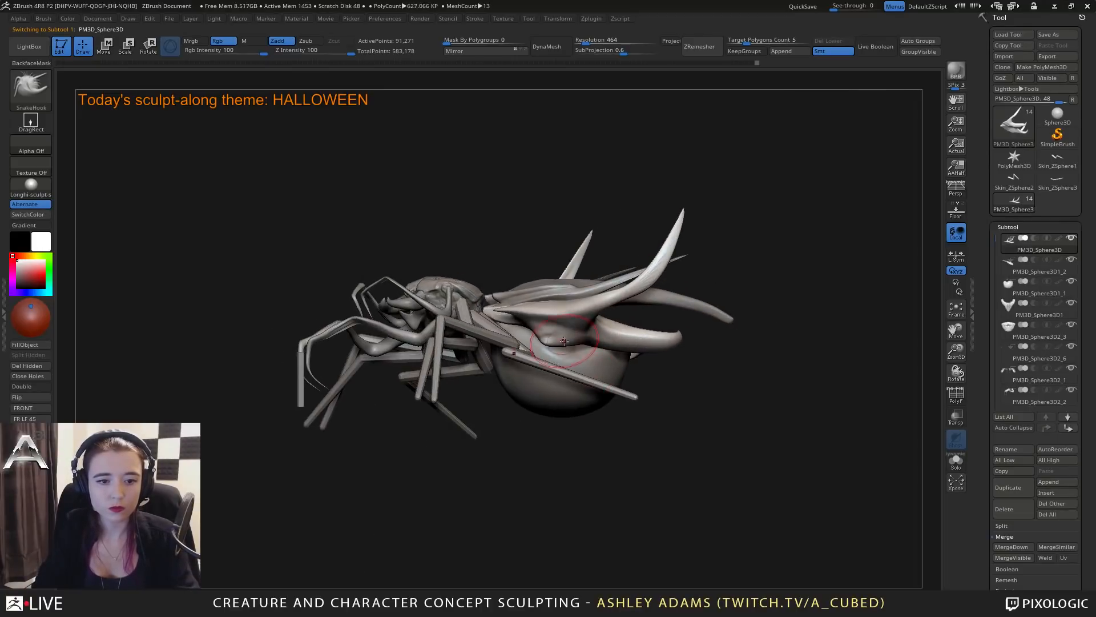
key(space)
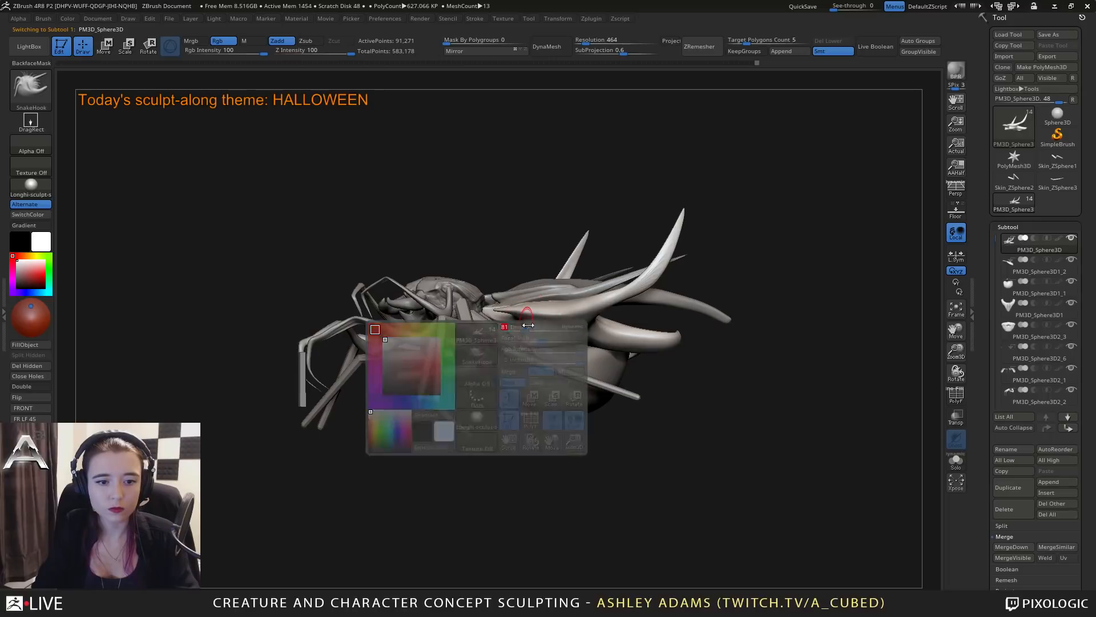
mouse_move(525, 342)
right_down()
mouse_move(521, 334)
mouse_move(554, 327)
mouse_move(526, 343)
right_up()
Carve into the side of the lower spiked shell above the belly with the DamStandard brush.
key(b)
key(d)
key(s)
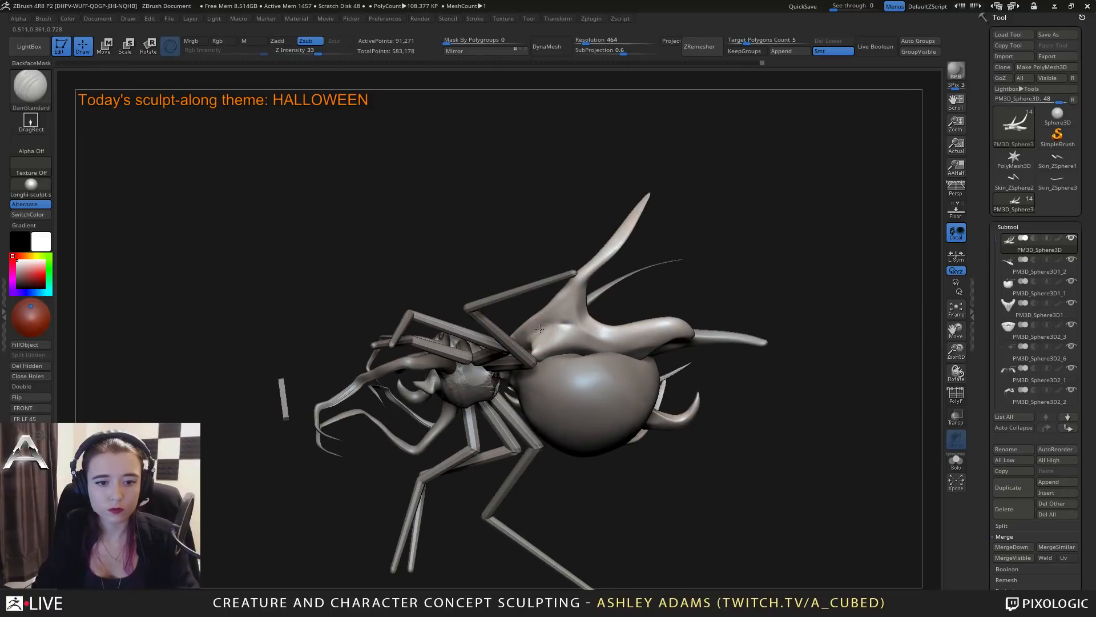
mouse_move(594, 345)
right_down()
mouse_move(565, 325)
mouse_move(600, 304)
mouse_move(592, 323)
mouse_move(617, 326)
mouse_move(605, 371)
mouse_move(629, 336)
right_up()
key(ctrl)
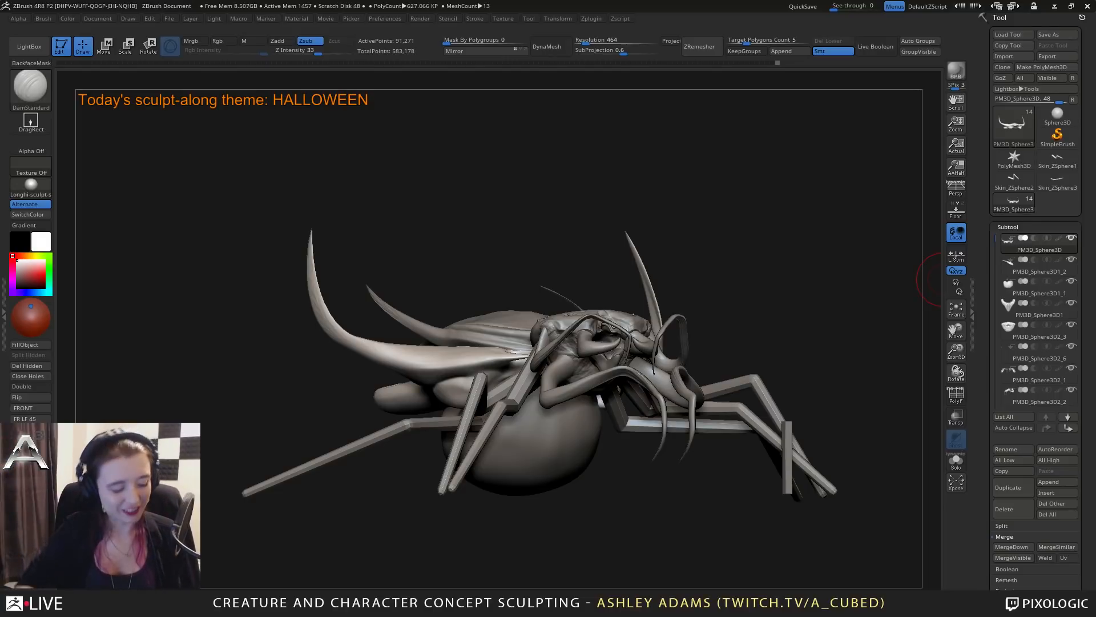
Pull the lower spiked shell's front edges into small points beside the neck with the Snake Hook brush, adjusting the draw size.
mouse_move(553, 332)
right_down()
mouse_move(599, 362)
mouse_move(606, 449)
mouse_move(516, 374)
mouse_move(525, 360)
right_up()
key(b)
key(s)
key(h)
key(space)
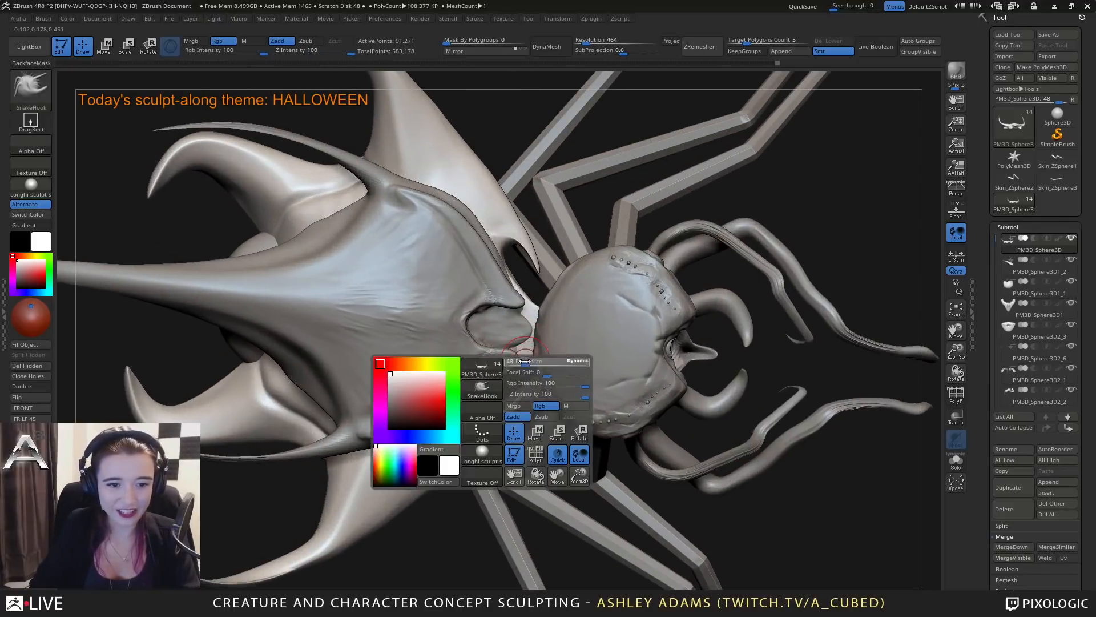
drag(526, 360, 521, 360)
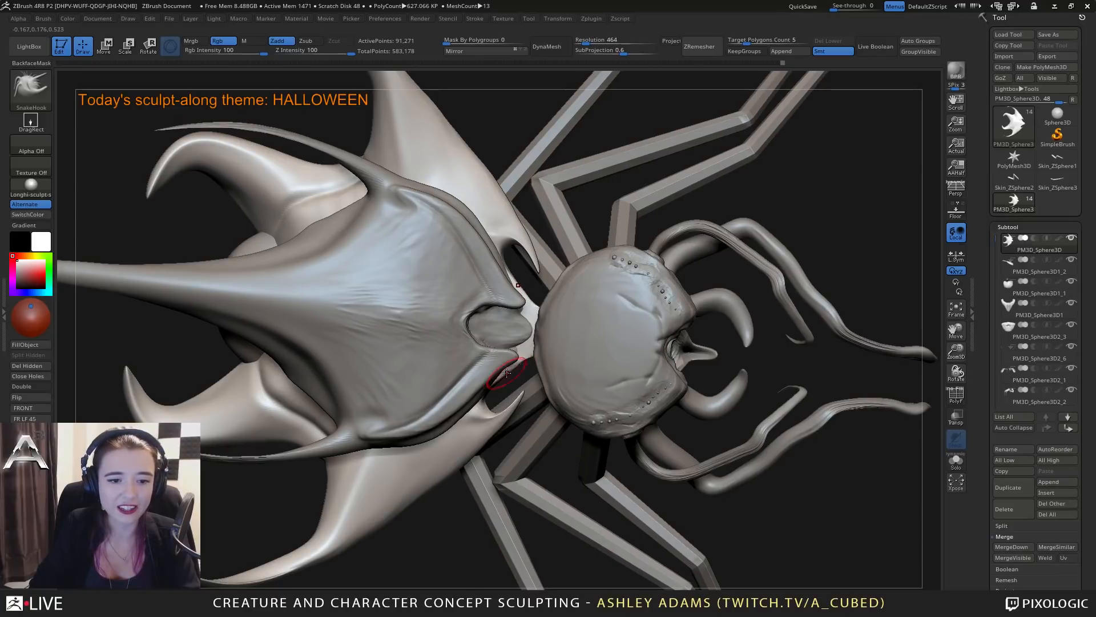
right_drag(526, 354, 533, 252)
Build up the lower spiked shell's front edge beside the neck with the ClayBuildup brush.
key(b)
key(c)
key(b)
right_drag(531, 354, 515, 364)
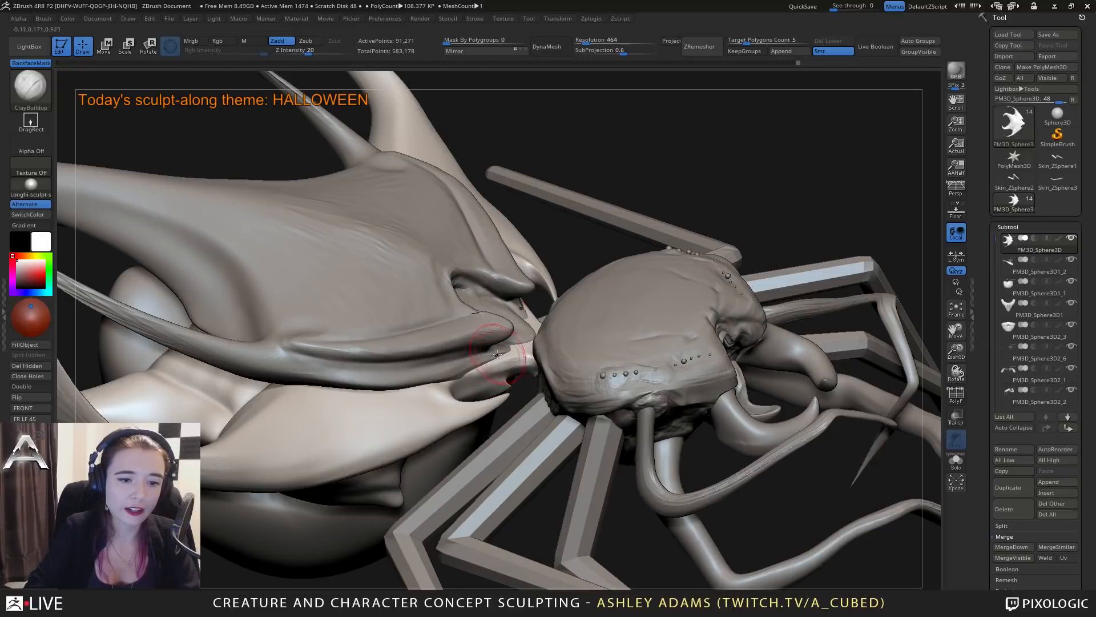
mouse_move(497, 355)
right_down()
mouse_move(532, 347)
mouse_move(489, 325)
right_up()
Select the upper shell and carve lengthwise grooves into the tab in its front notch with the DamStandard brush.
alt+click(504, 329)
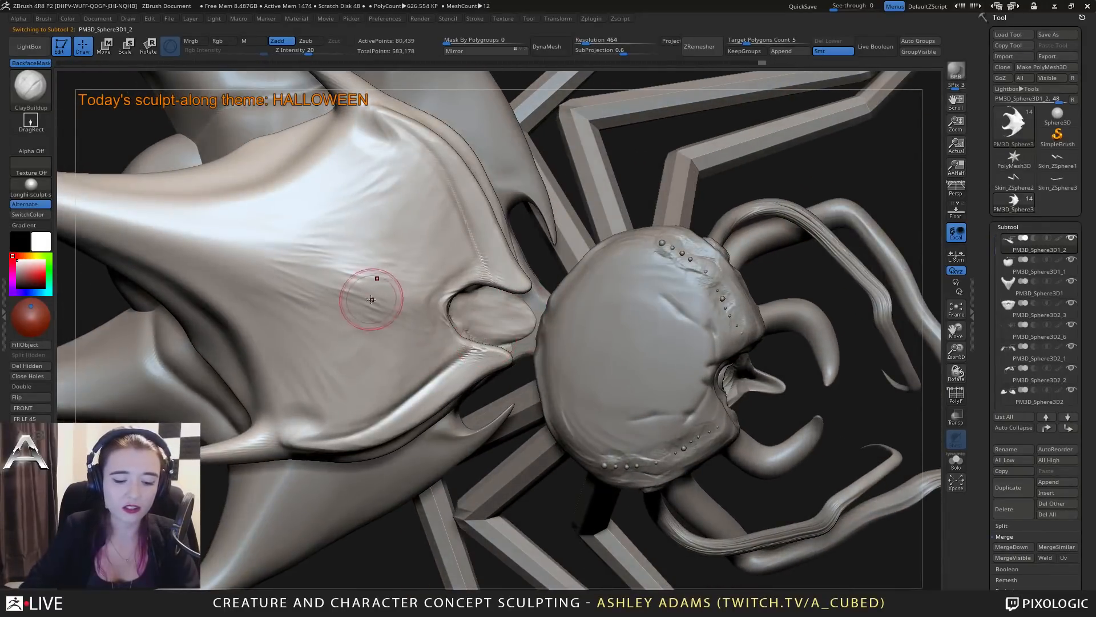
key(b)
key(d)
key(s)
right_drag(503, 317, 505, 331)
key(space)
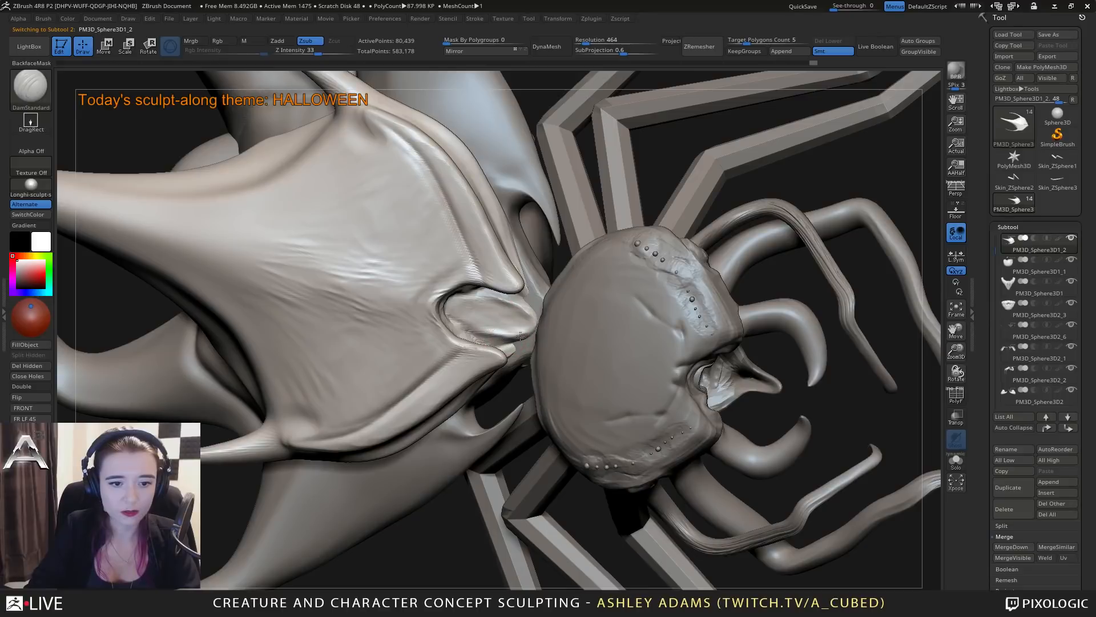
mouse_move(520, 336)
mouse_down()
mouse_move(451, 323)
mouse_move(494, 314)
mouse_move(519, 328)
mouse_up()
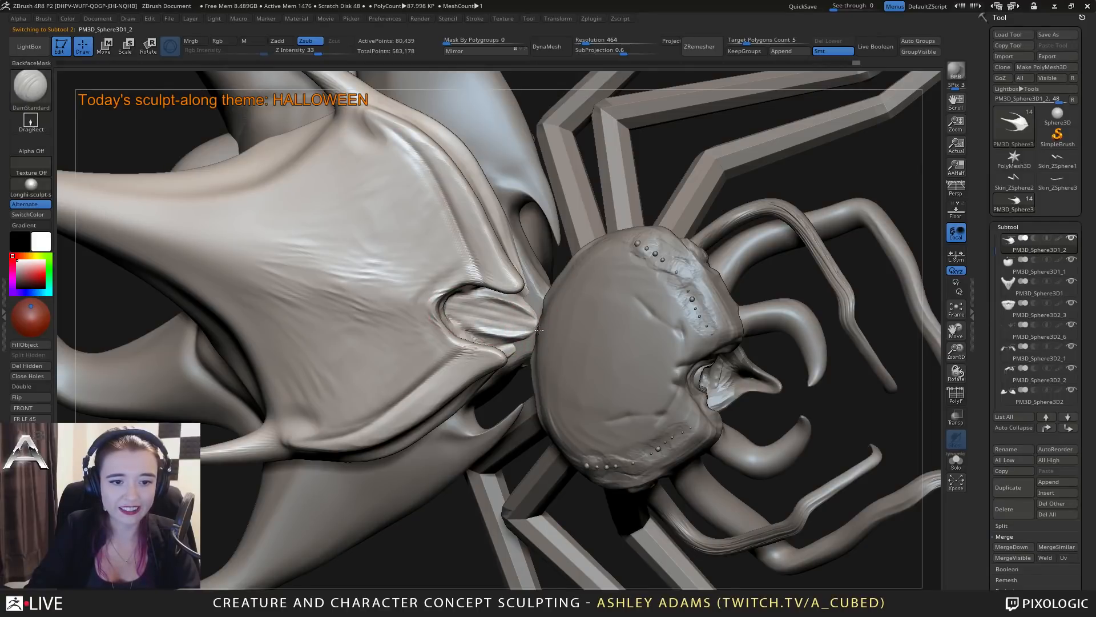
Pull at the upper shell's top edge near the neck with the Snake Hook brush.
mouse_move(539, 330)
right_down()
mouse_move(519, 372)
mouse_move(534, 294)
mouse_move(571, 280)
mouse_move(579, 262)
right_up()
key(b)
key(s)
key(h)
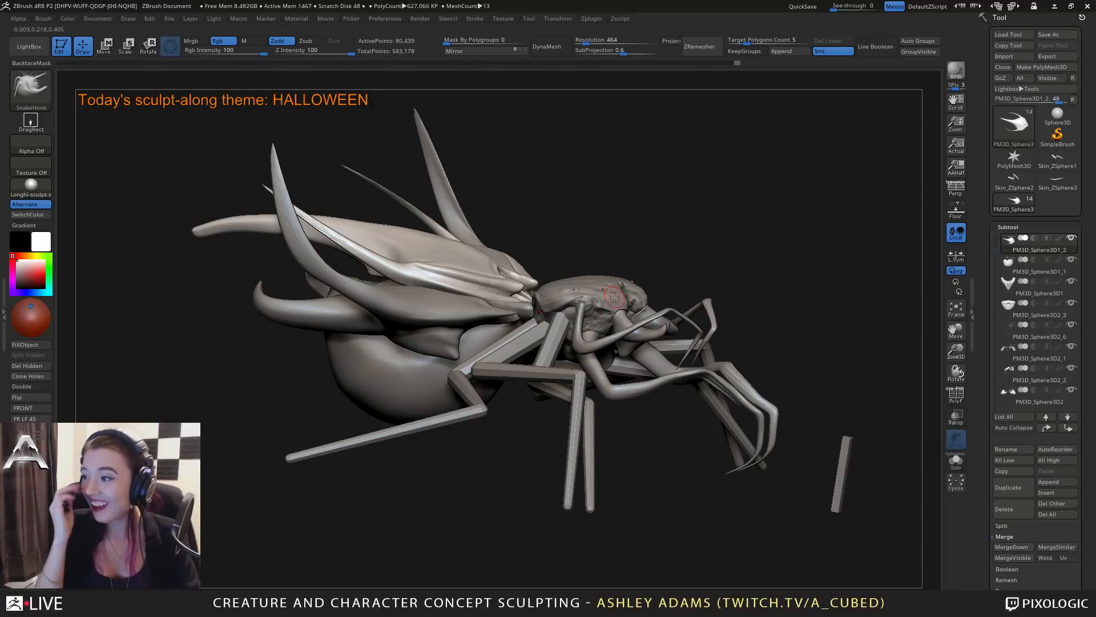
drag(477, 196, 542, 252)
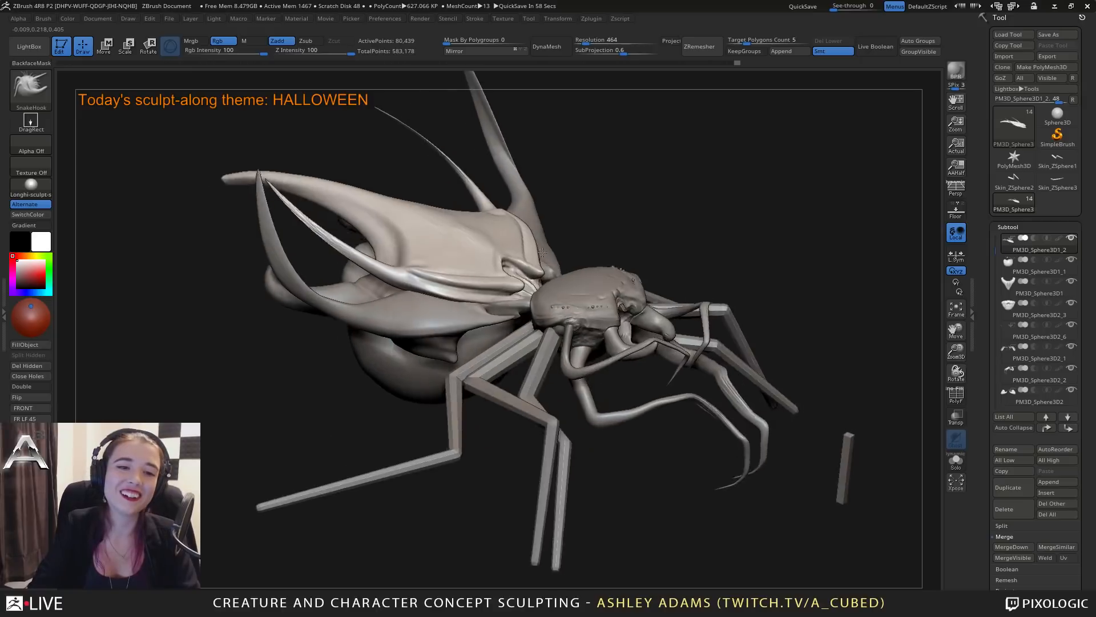
mouse_move(541, 252)
right_down()
mouse_move(509, 234)
mouse_move(531, 242)
mouse_move(516, 236)
mouse_move(517, 250)
mouse_move(470, 251)
mouse_move(515, 271)
mouse_move(531, 244)
right_up()
right_click(509, 233)
right_click(513, 251)
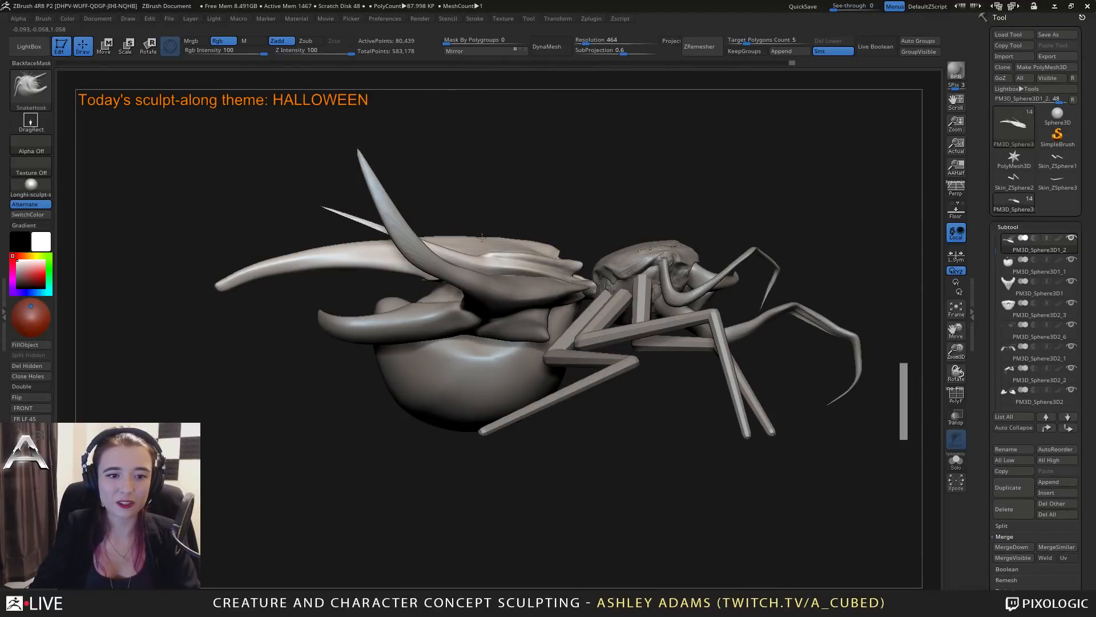
right_drag(557, 246, 560, 248)
click(561, 249)
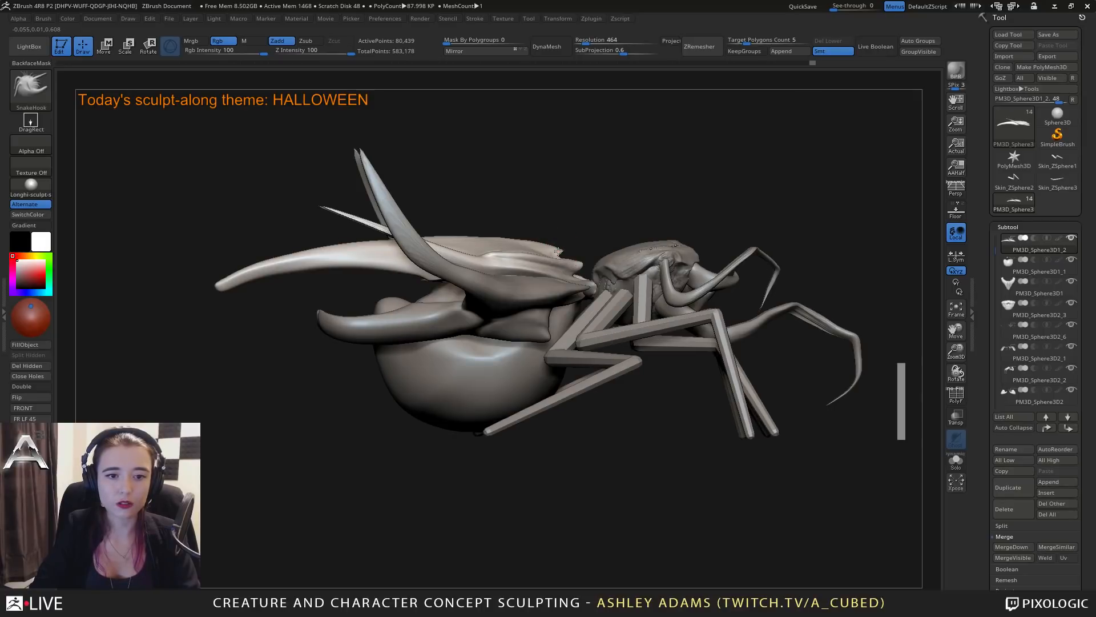
mouse_move(555, 251)
right_down()
mouse_move(557, 276)
mouse_move(552, 250)
mouse_move(582, 227)
mouse_move(546, 244)
mouse_move(599, 240)
right_up()
right_click(583, 227)
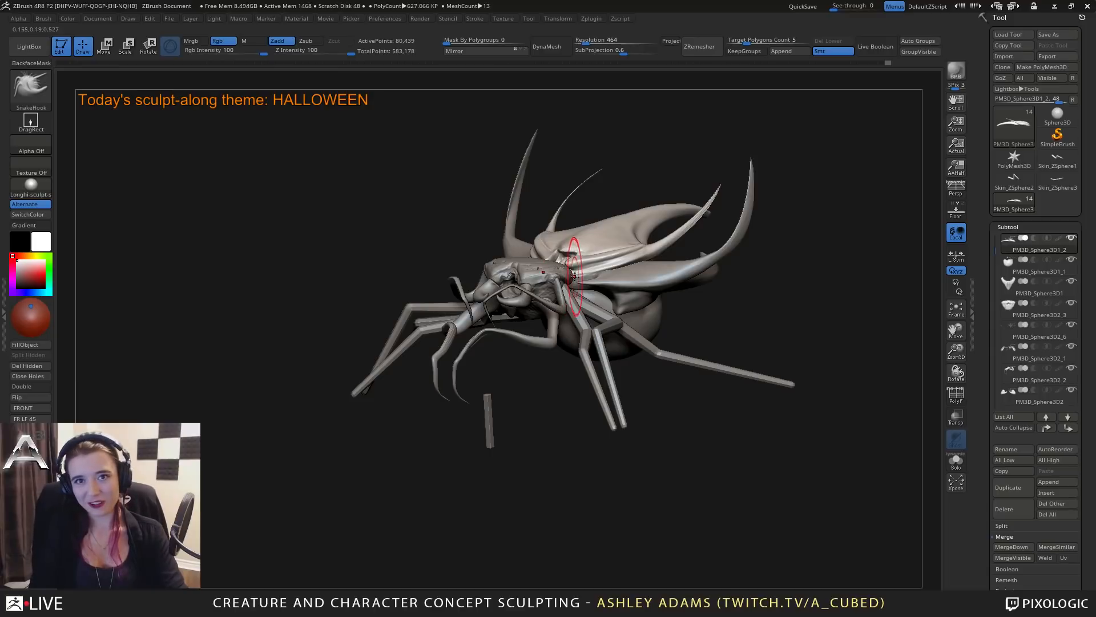
Select the lower spiked shell and bow its long side spikes outward with inward-curving tips, using Snake Hook from the front.
mouse_move(354, 240)
mouse_down()
mouse_move(422, 240)
mouse_move(531, 309)
mouse_move(553, 279)
mouse_move(573, 386)
mouse_move(573, 359)
mouse_move(544, 324)
mouse_up()
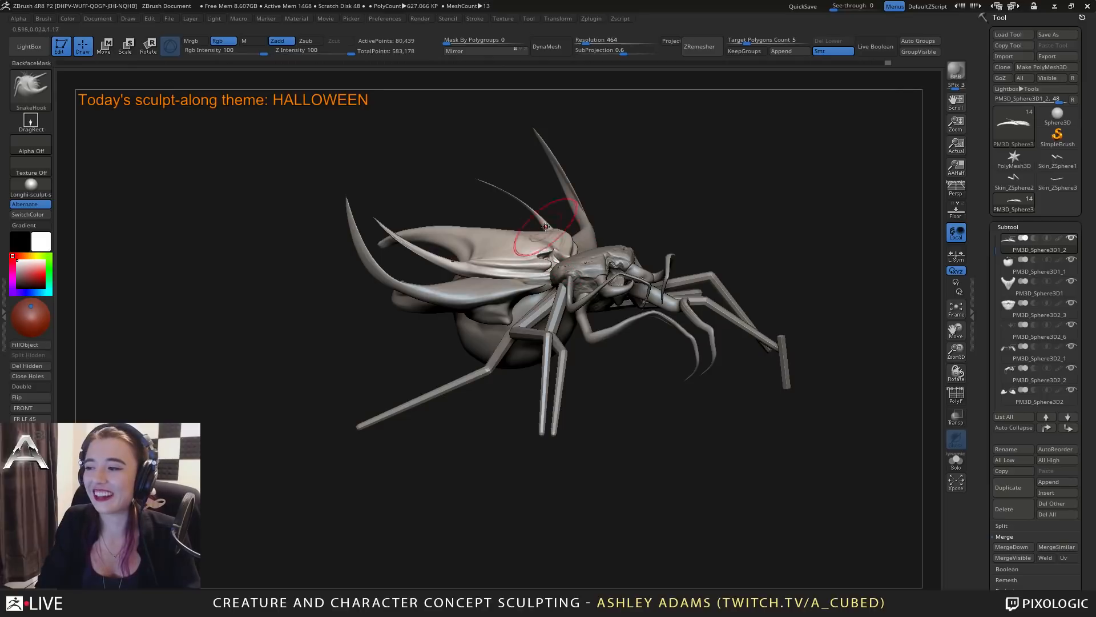
mouse_move(538, 220)
mouse_down()
mouse_move(530, 347)
mouse_move(517, 289)
mouse_up()
alt+click(492, 308)
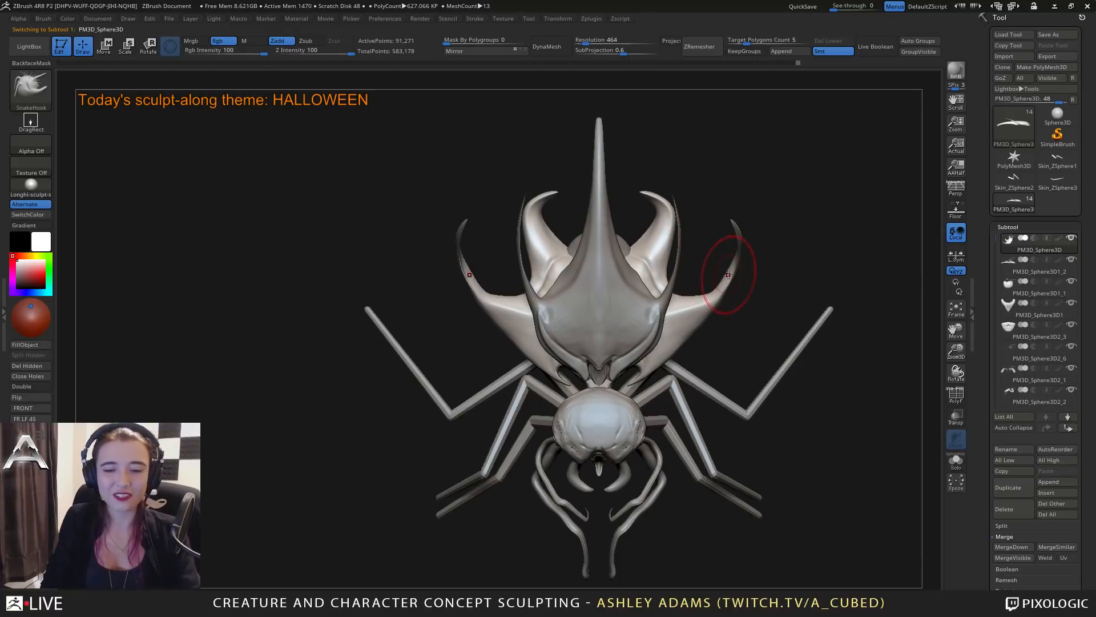
drag(725, 276, 729, 206)
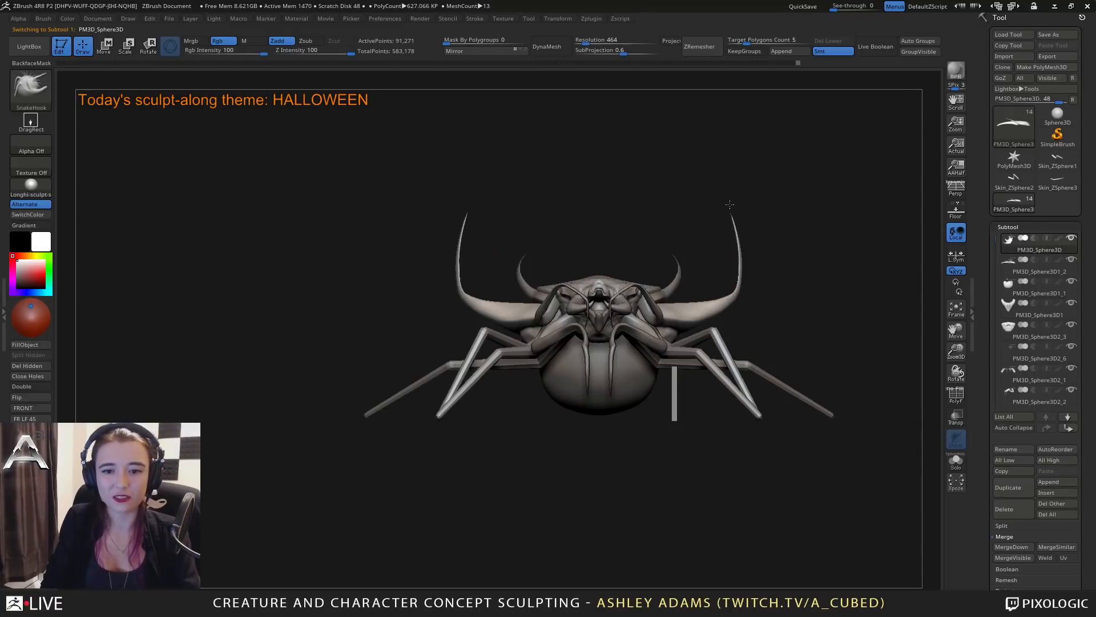
drag(740, 260, 740, 240)
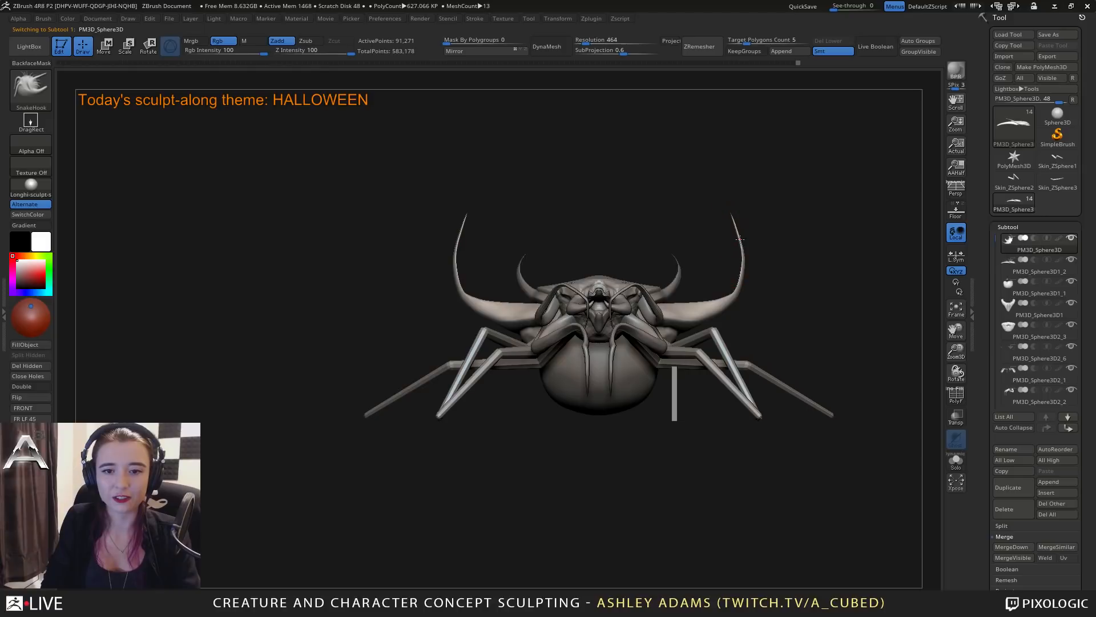
drag(742, 281, 743, 281)
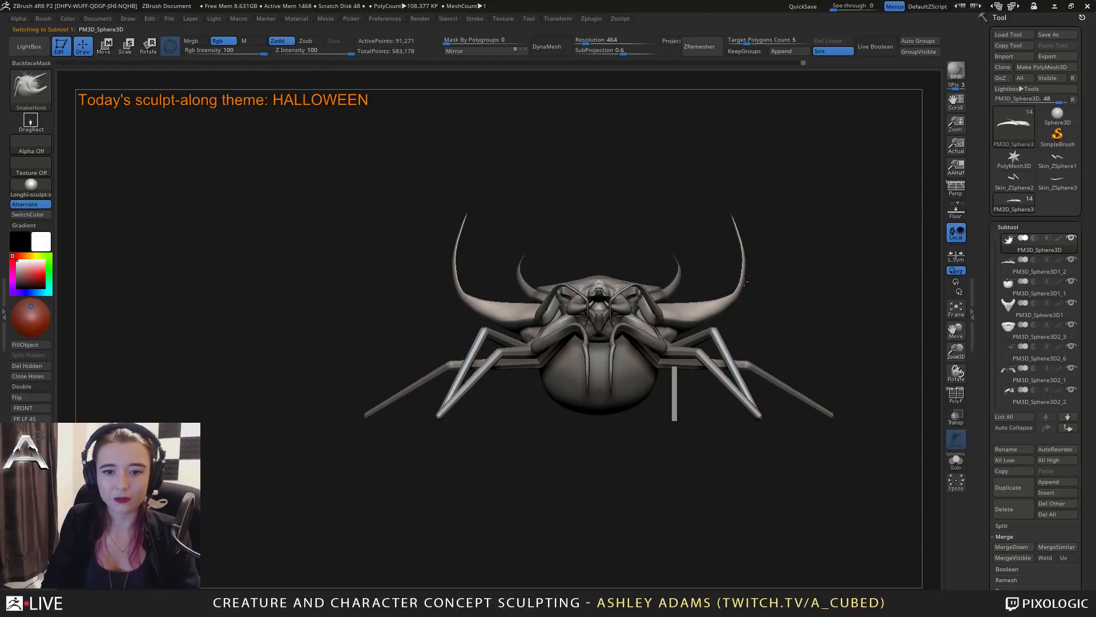
right_click(742, 267)
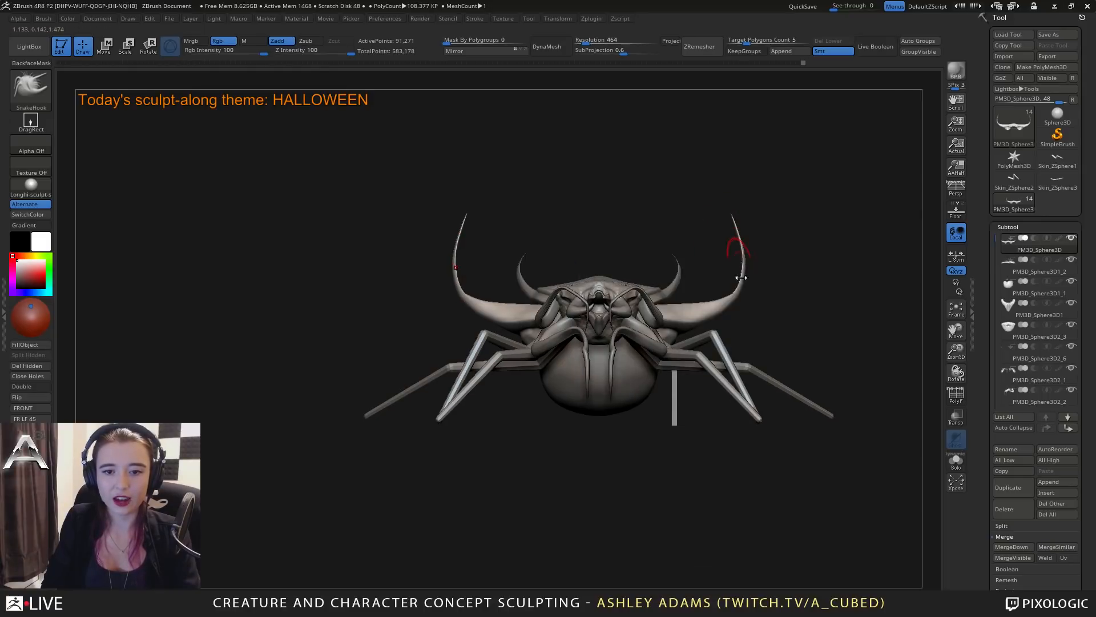
right_drag(742, 281, 746, 236)
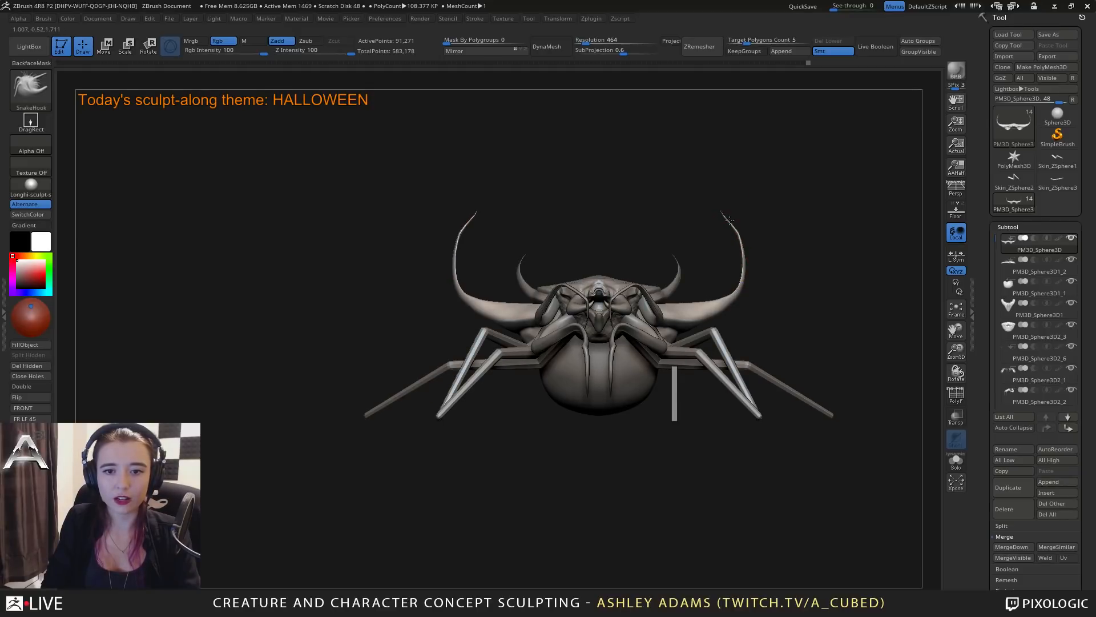
shift+drag(729, 217, 742, 245)
Refine the side profile of the lower shell's long upward-curving spikes with the Snake Hook brush.
right_drag(788, 237, 675, 234)
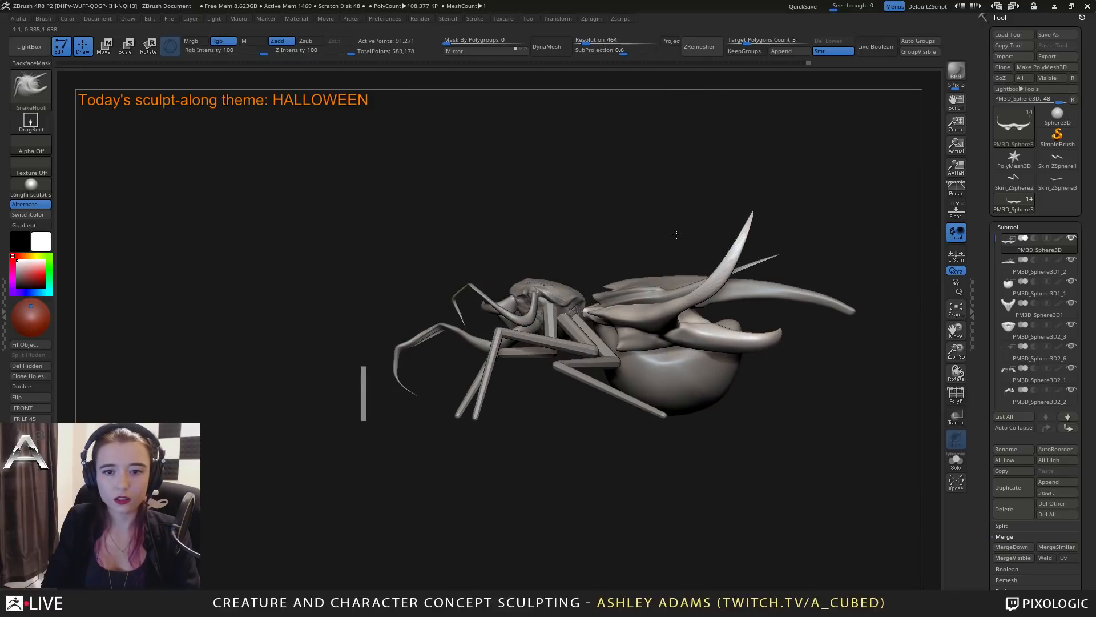
right_click(721, 251)
drag(721, 256, 725, 255)
shift+right_drag(711, 278, 703, 259)
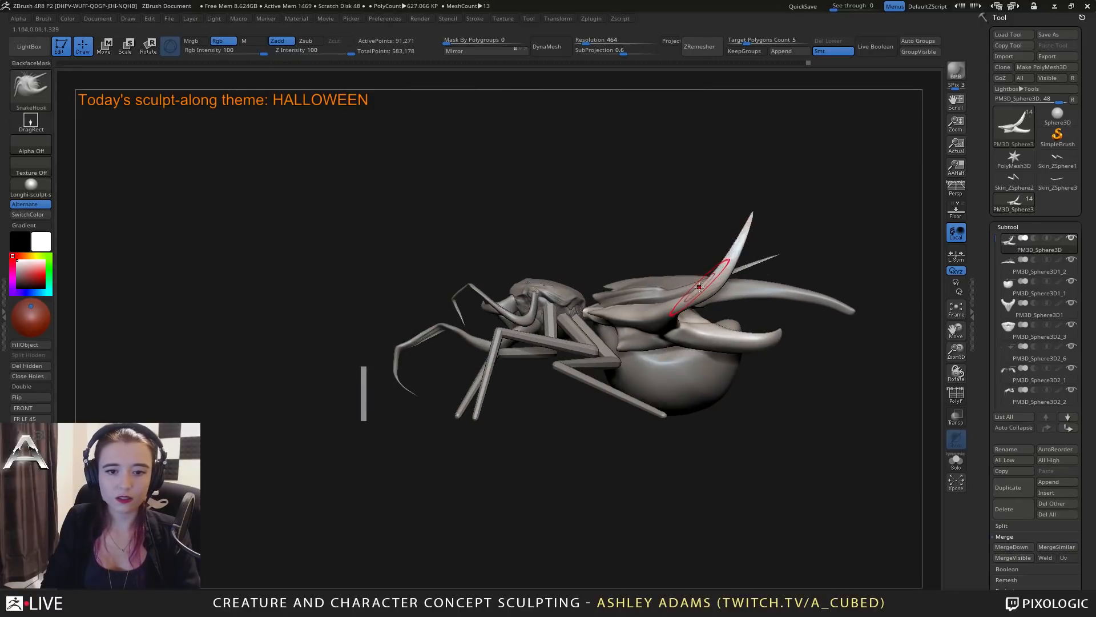
mouse_move(717, 275)
mouse_down()
mouse_move(710, 279)
mouse_move(728, 260)
mouse_up()
Select the upper pair of feelers and reshape their middle bends with Snake Hook, adjusting the draw size.
mouse_move(593, 285)
right_down()
mouse_move(713, 303)
mouse_move(671, 291)
right_up()
ctrl+right_drag(671, 291, 669, 328)
alt+click(663, 266)
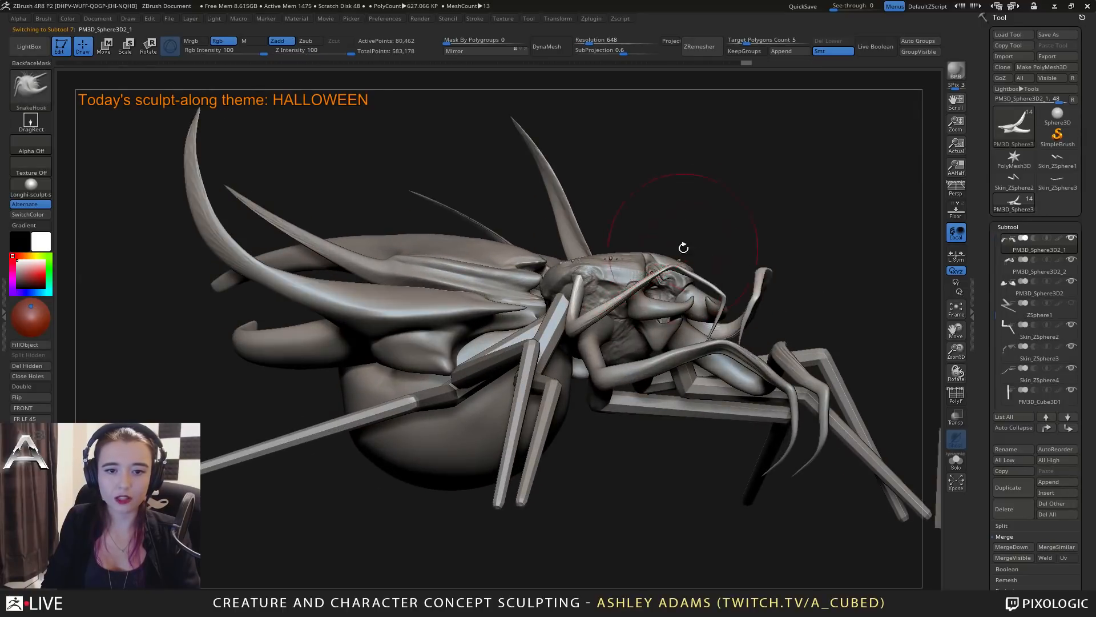
mouse_move(683, 247)
right_down()
mouse_move(748, 316)
mouse_move(677, 319)
right_up()
key(space)
drag(651, 279, 633, 280)
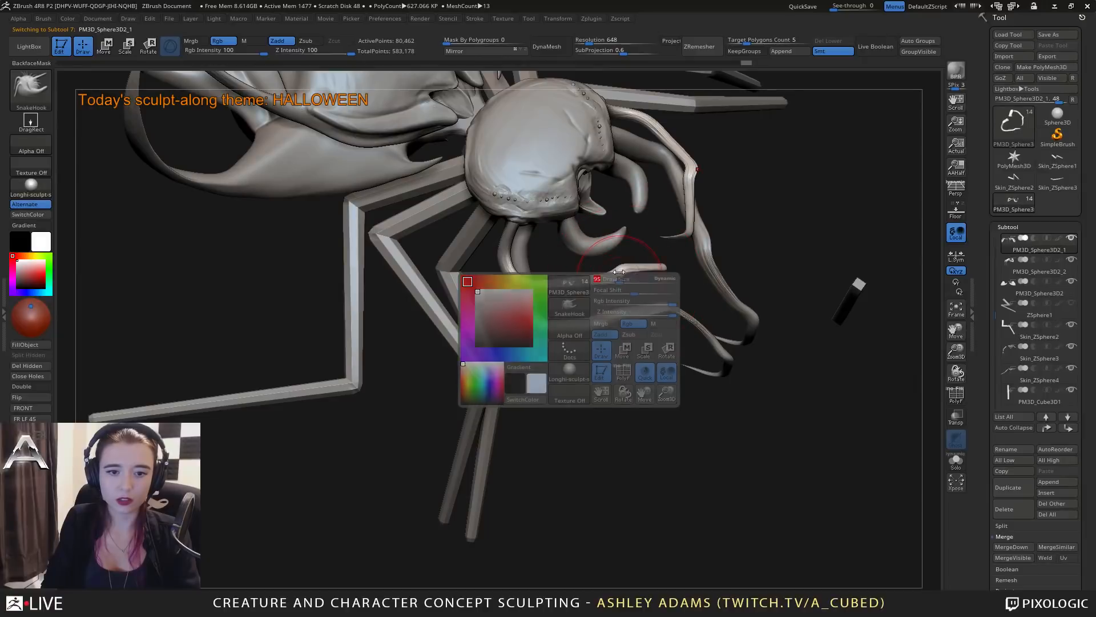
right_drag(657, 297, 620, 281)
key(space)
drag(618, 279, 611, 277)
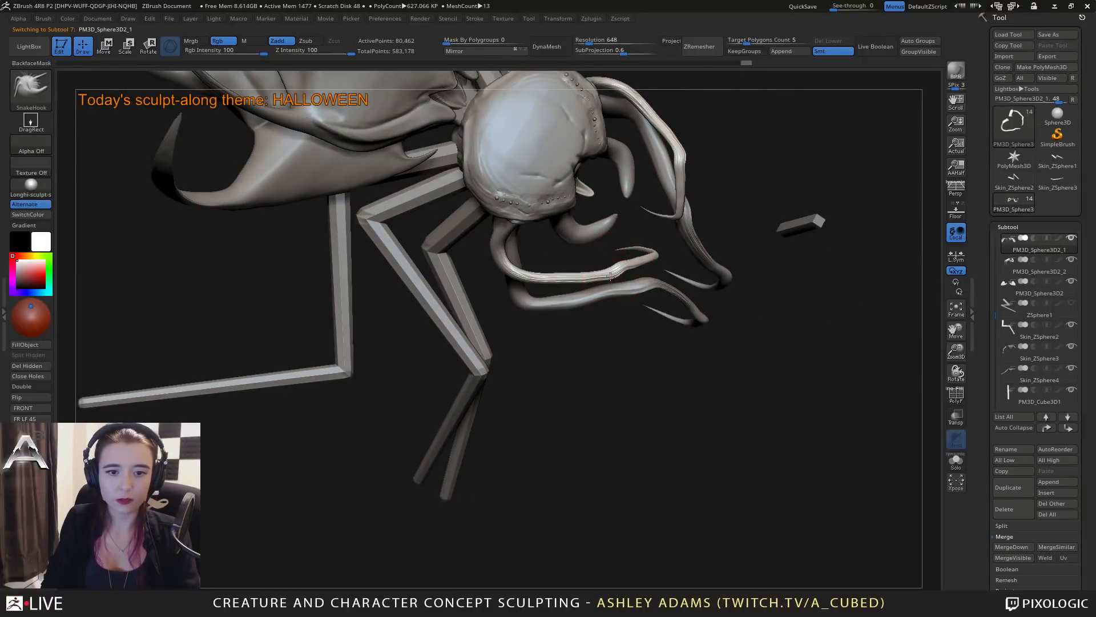
key(space)
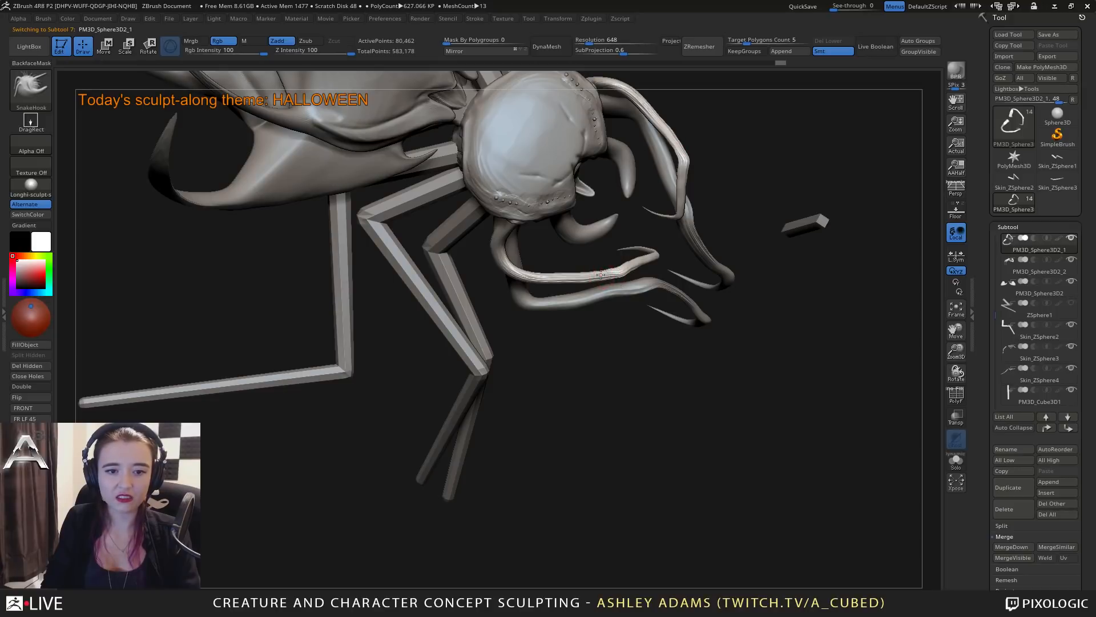
Thicken the upper feelers around their tips and bends with the Inflat brush.
mouse_move(605, 265)
right_down()
mouse_move(641, 254)
mouse_move(627, 267)
mouse_move(622, 251)
mouse_move(658, 263)
mouse_move(650, 203)
mouse_move(610, 231)
mouse_move(628, 231)
mouse_move(576, 227)
right_up()
key(b)
key(i)
key(n)
key(space)
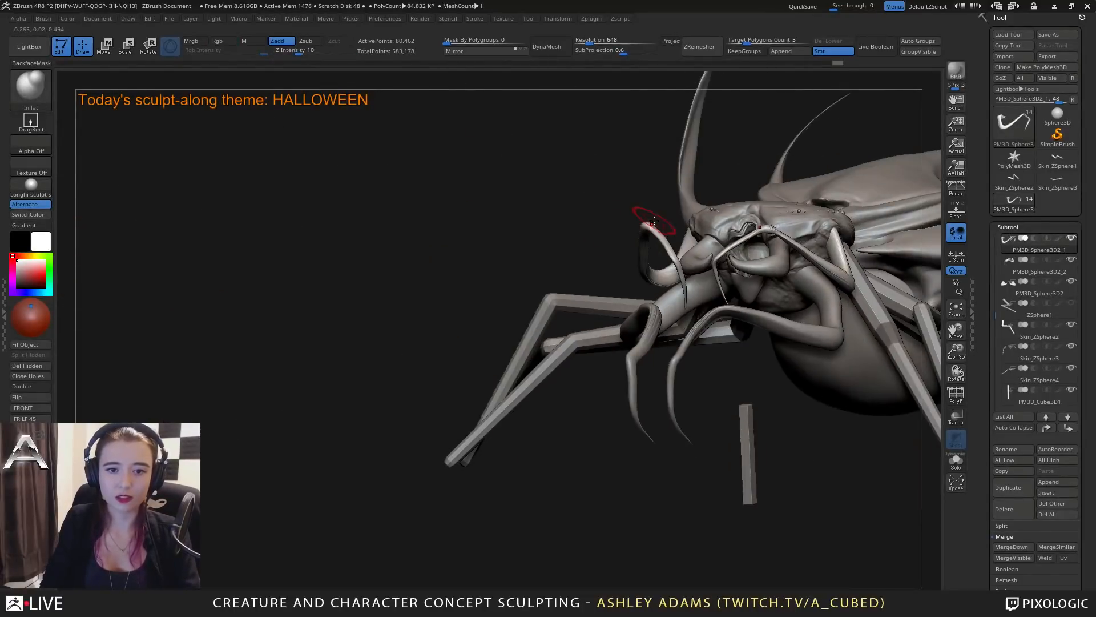
mouse_move(652, 220)
right_down()
mouse_move(687, 261)
mouse_move(723, 243)
right_up()
drag(722, 242, 736, 254)
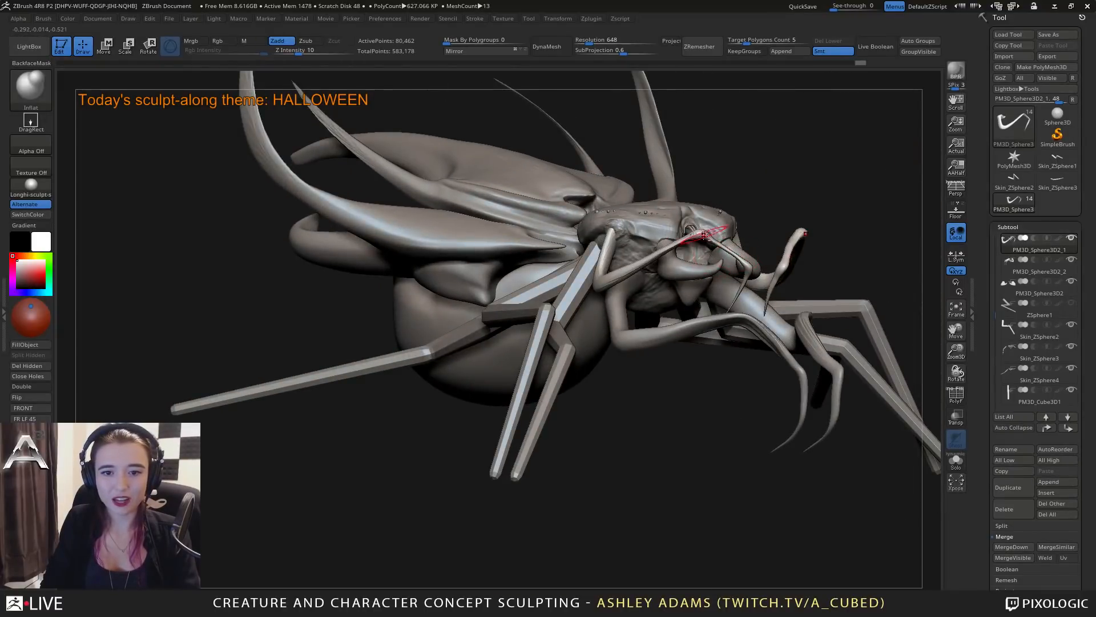
right_drag(704, 235, 683, 257)
Adjust the upper feelers' joints and end segments with Snake Hook and smooth them.
shift+drag(630, 255, 645, 269)
mouse_move(649, 275)
right_down()
mouse_move(585, 328)
mouse_move(621, 318)
right_up()
right_click(587, 320)
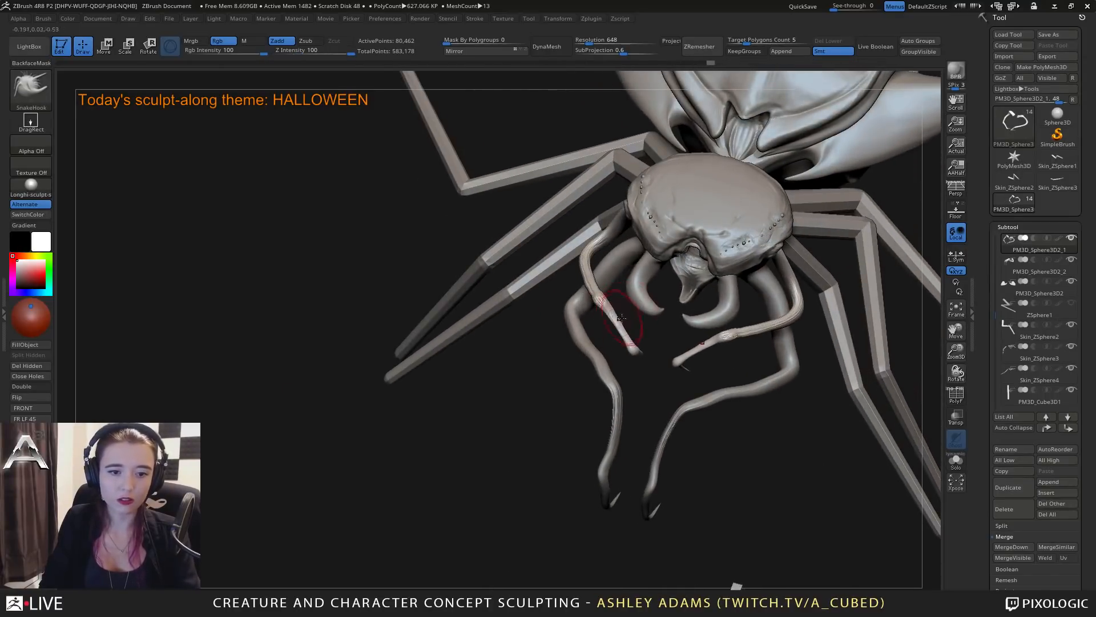
right_click(615, 318)
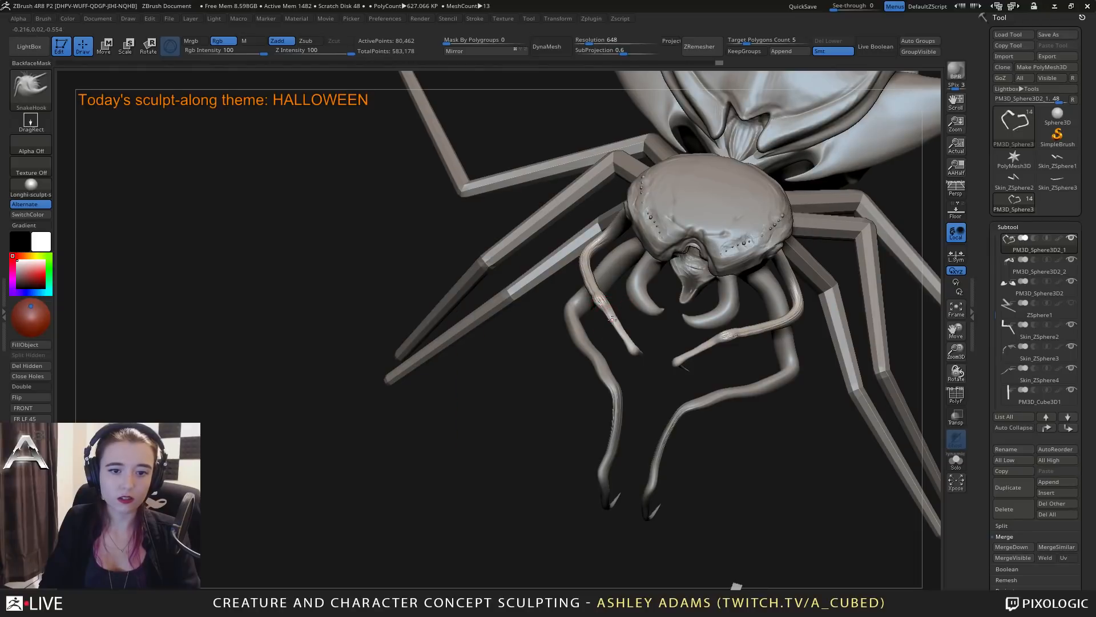
key(shift)
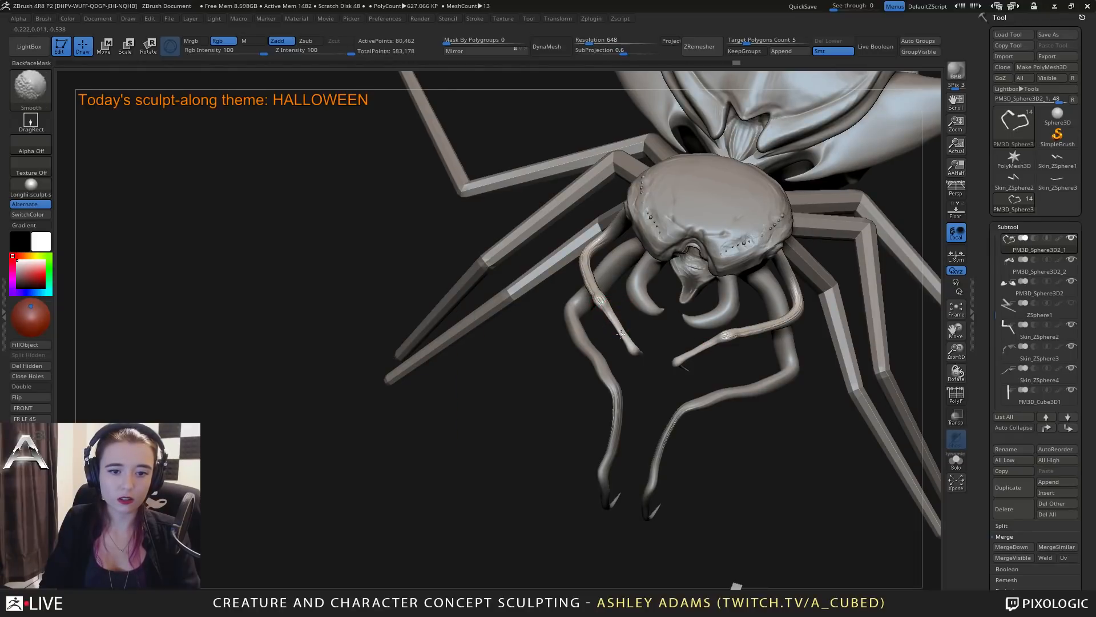
mouse_move(621, 333)
right_down()
mouse_move(610, 305)
mouse_move(602, 310)
mouse_move(617, 305)
mouse_move(604, 288)
mouse_move(615, 286)
mouse_move(628, 307)
mouse_move(620, 262)
mouse_move(603, 300)
right_up()
Refine the upper feelers' outer bends and lower joints with Snake Hook, varying the draw size.
key(b)
key(i)
key(n)
key(b)
key(s)
key(h)
key(space)
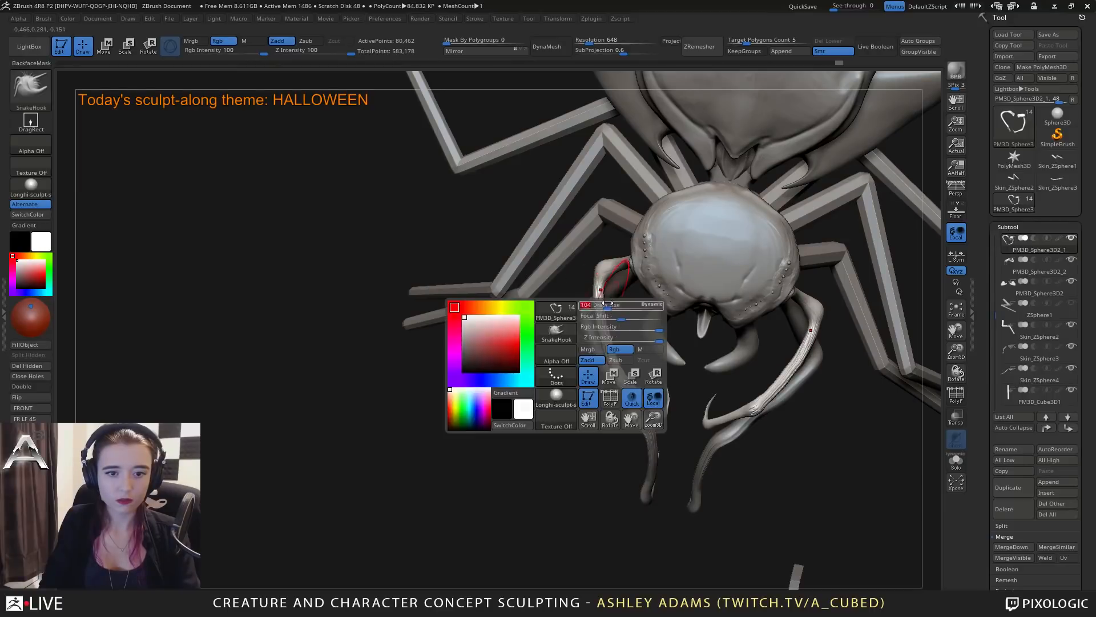
drag(598, 275, 595, 273)
right_drag(571, 365, 564, 366)
key(space)
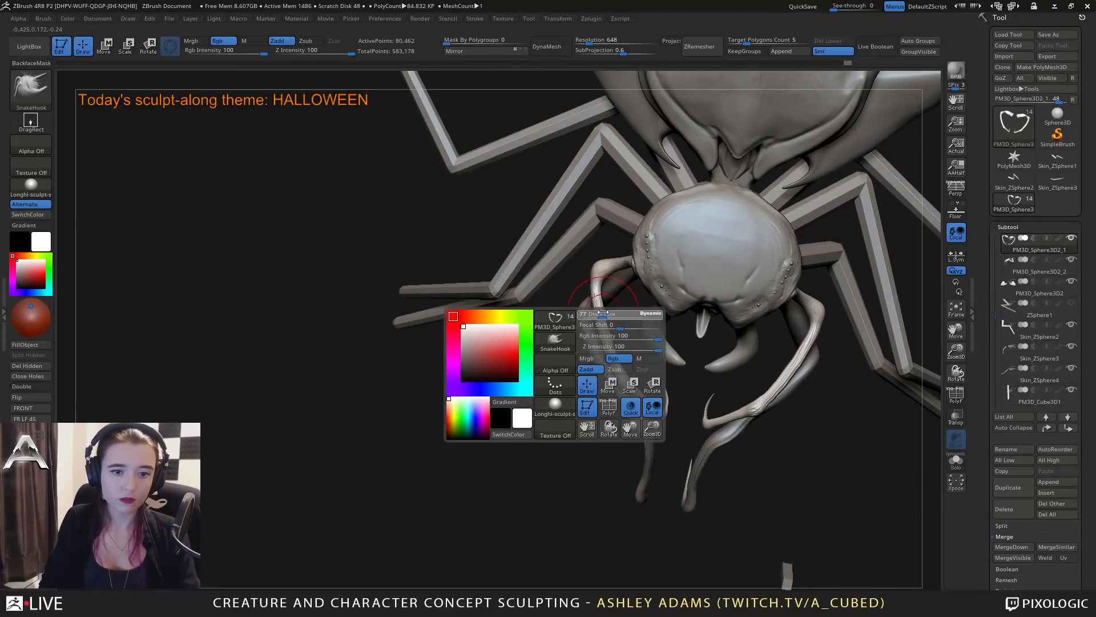
drag(624, 387, 620, 387)
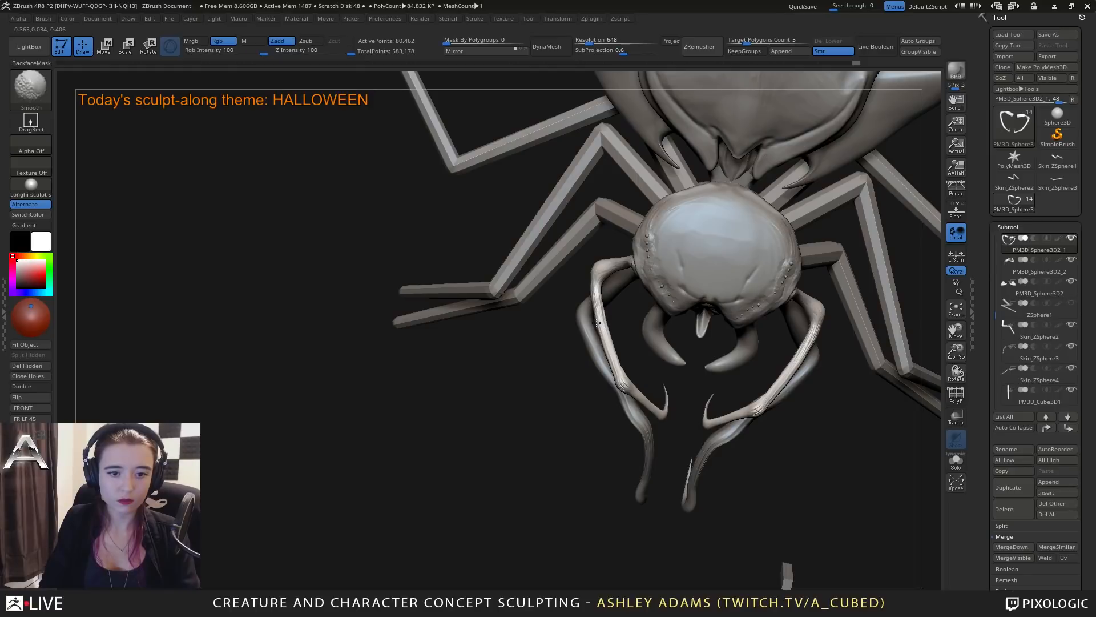
Smooth the upper feelers' curved base segments and adjust their side profile with Snake Hook.
right_drag(602, 319, 606, 334)
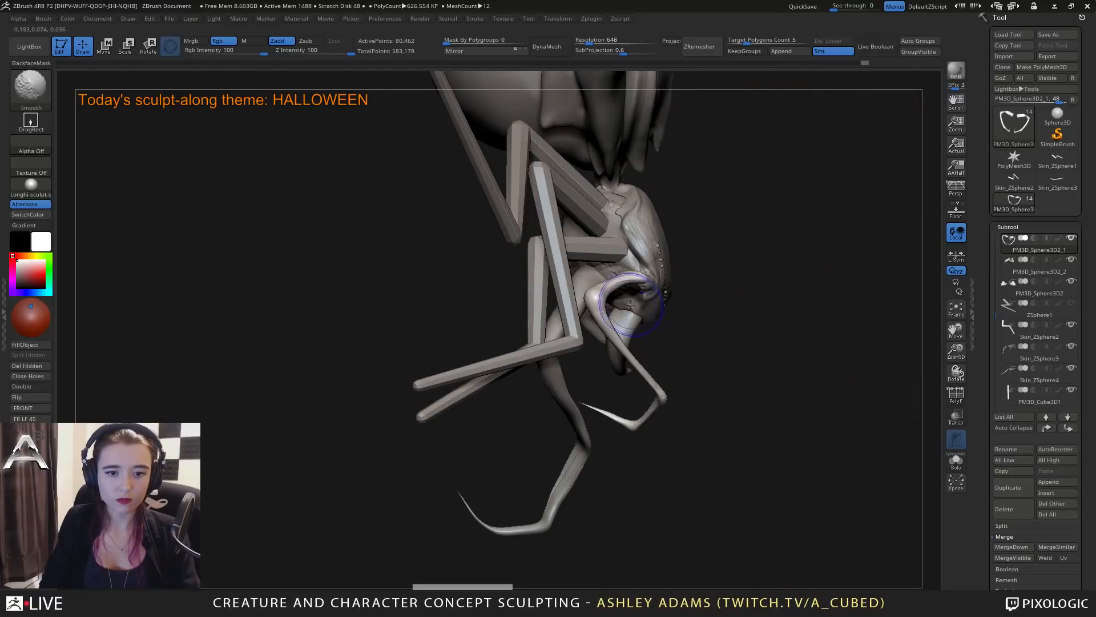
drag(610, 337, 647, 374)
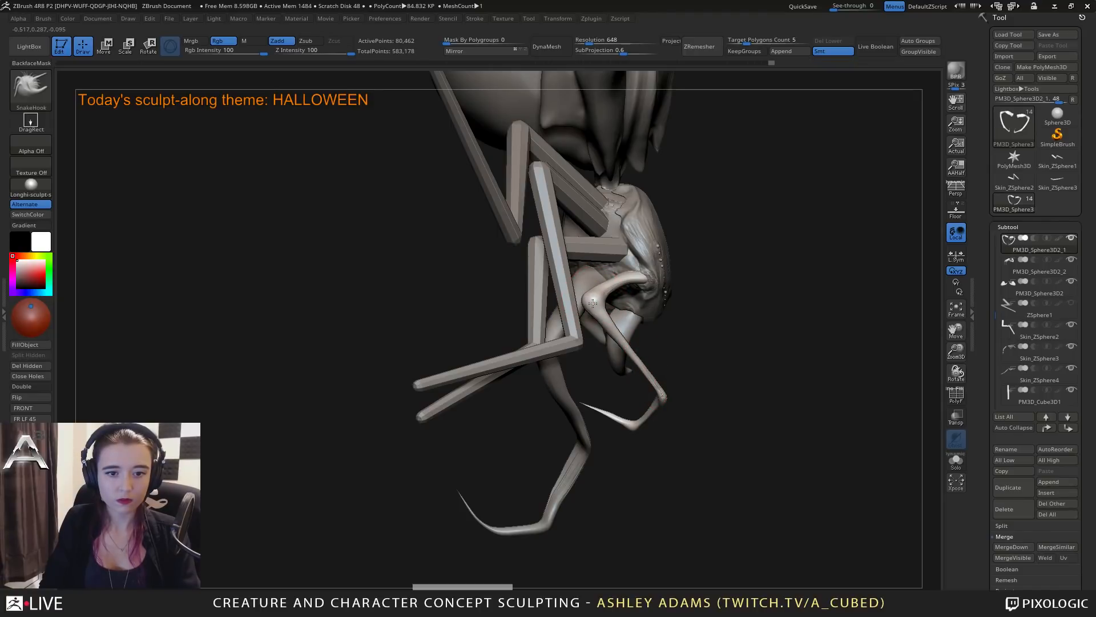
right_drag(593, 303, 614, 270)
right_drag(635, 341, 580, 303)
alt+right_drag(688, 327, 528, 220)
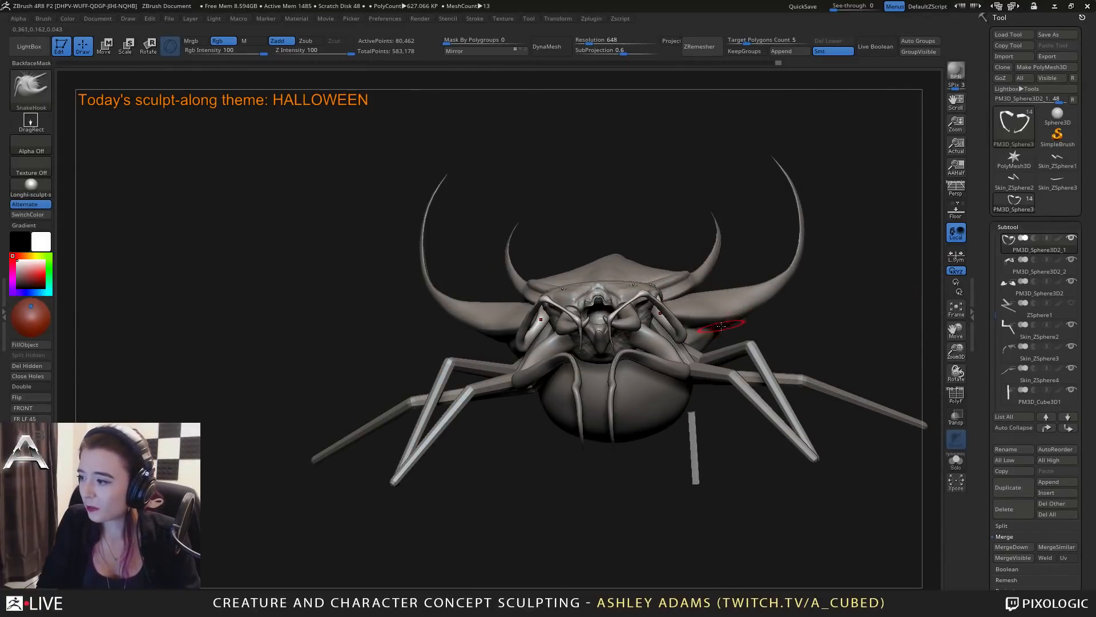
Reposition the upper feelers' base segments and tips with Snake Hook, adjusting the draw size.
right_drag(593, 313, 726, 307)
mouse_move(601, 293)
ctrl+right_down()
mouse_move(606, 369)
mouse_move(649, 361)
ctrl+right_up()
key(space)
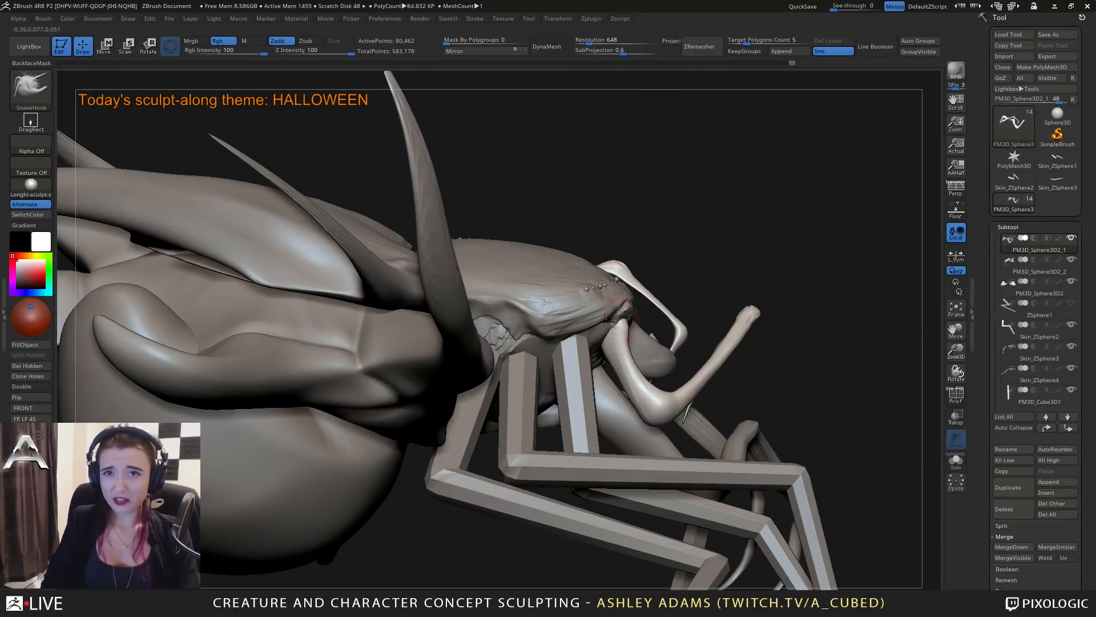
right_drag(606, 323, 535, 332)
mouse_move(612, 327)
right_down()
mouse_move(629, 334)
mouse_move(624, 347)
mouse_move(599, 332)
mouse_move(649, 341)
right_up()
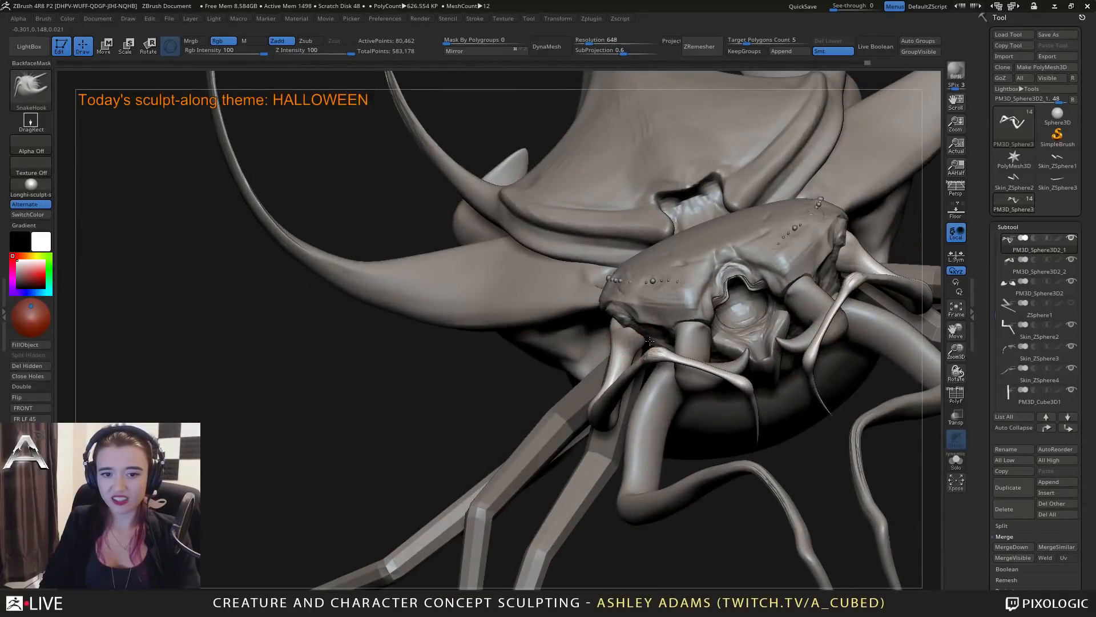
mouse_move(641, 344)
right_down()
mouse_move(514, 334)
mouse_move(588, 334)
mouse_move(588, 354)
mouse_move(551, 346)
mouse_move(543, 363)
mouse_move(572, 408)
right_up()
Carve along the upper feelers' base segments and outer bends with DamStandard.
key(b)
key(d)
key(s)
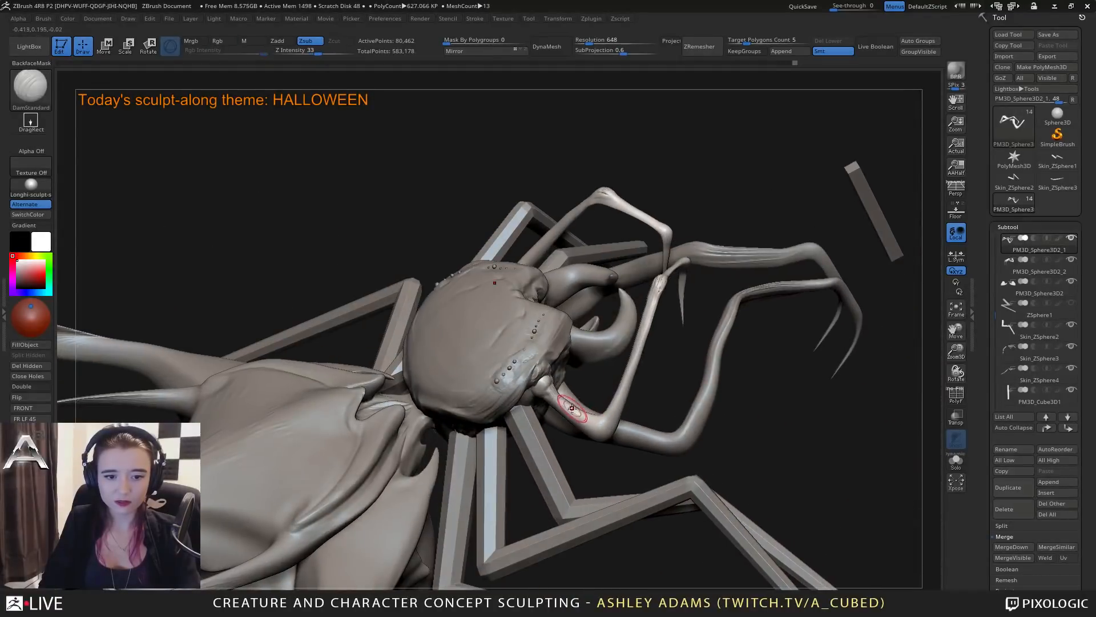
mouse_move(558, 395)
mouse_down()
mouse_move(593, 415)
mouse_move(613, 400)
mouse_up()
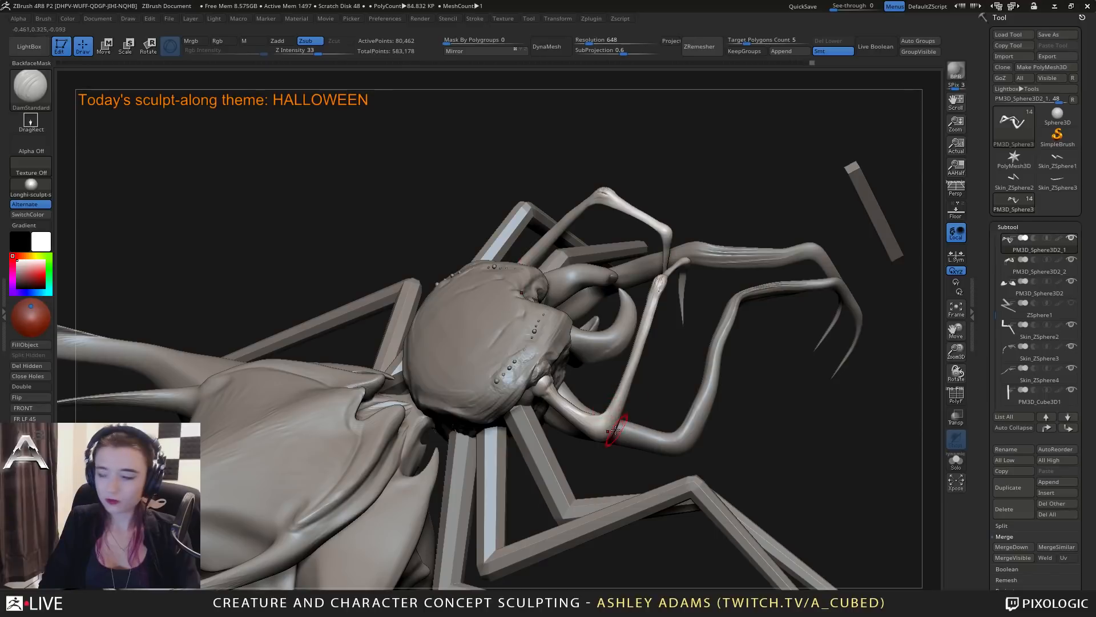
right_drag(615, 429, 632, 344)
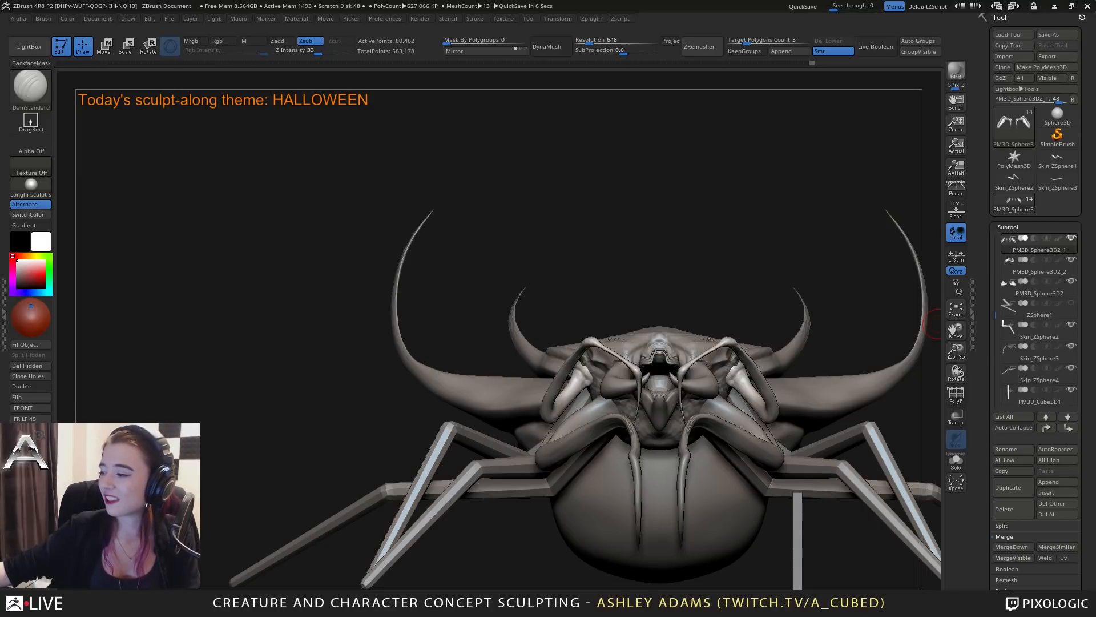
Reshape the profile of the upper feelers' base segments below the head rim with Snake Hook.
drag(931, 327, 705, 348)
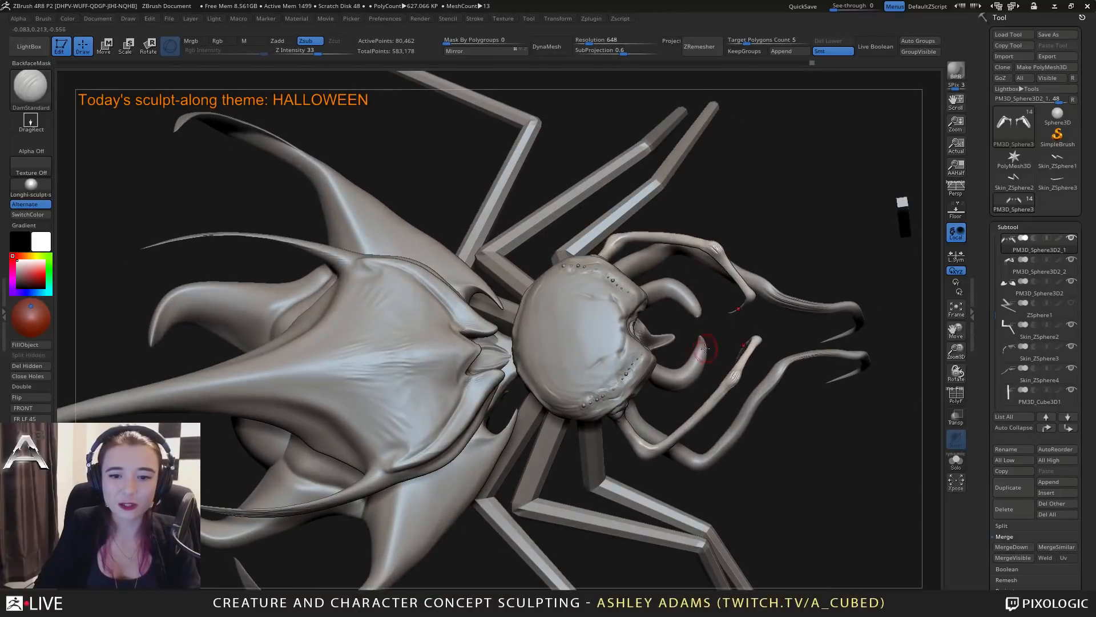
right_click(708, 344)
mouse_move(695, 298)
right_down()
mouse_move(691, 366)
mouse_move(655, 232)
mouse_move(620, 320)
mouse_move(677, 258)
right_up()
right_click(619, 320)
key(b)
key(s)
key(h)
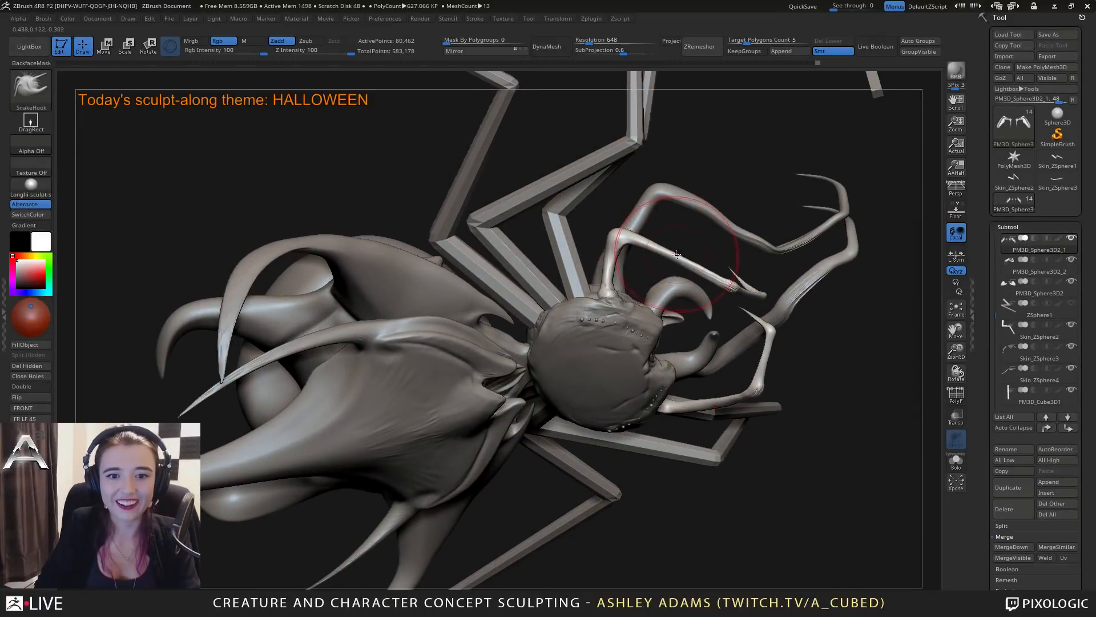
right_drag(619, 337, 623, 237)
right_click(589, 428)
right_drag(632, 374, 634, 353)
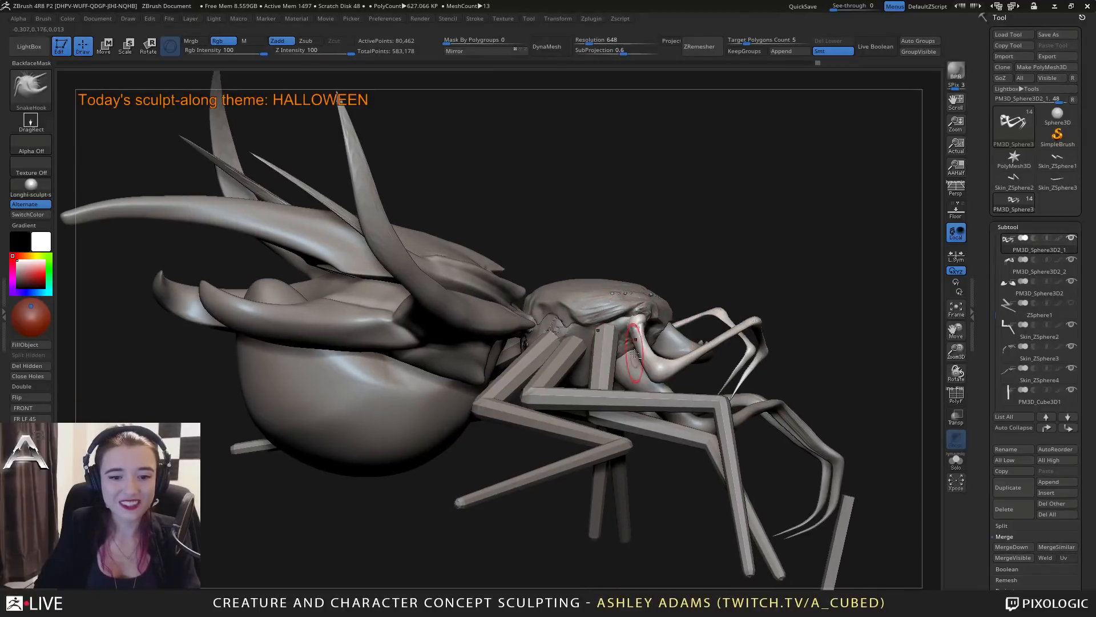
drag(644, 351, 646, 346)
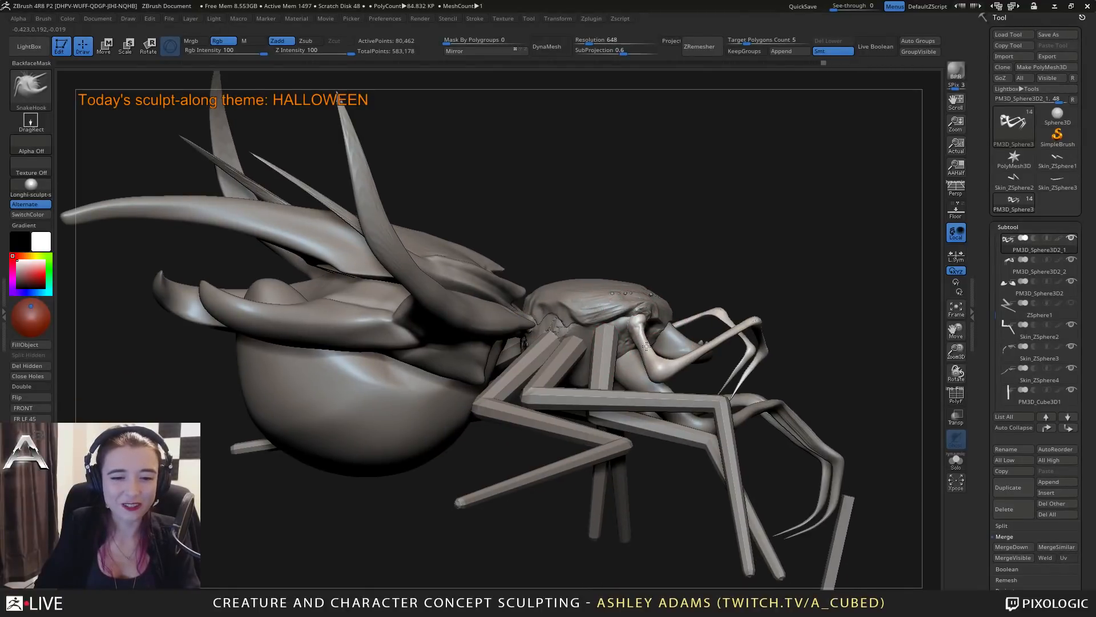
right_drag(645, 355, 533, 365)
drag(649, 363, 643, 355)
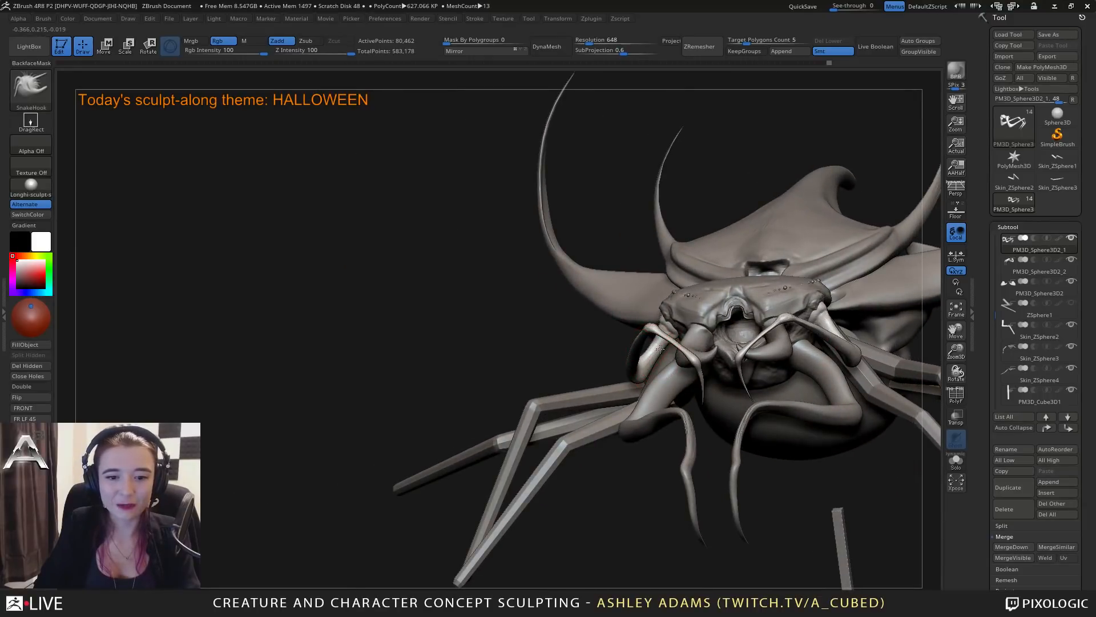
Adjust the upper feelers' bends beside the mouth with Snake Hook, changing the draw size.
mouse_move(643, 353)
right_down()
mouse_move(658, 399)
mouse_move(680, 355)
mouse_move(737, 374)
mouse_move(663, 389)
mouse_move(698, 394)
mouse_move(762, 382)
mouse_move(796, 361)
right_up()
alt+click(660, 416)
key(space)
drag(658, 351, 666, 352)
mouse_move(742, 368)
right_down()
mouse_move(690, 394)
mouse_move(658, 322)
right_up()
Select the lower feelers and adjust their thick base segments with Snake Hook.
drag(659, 320, 666, 323)
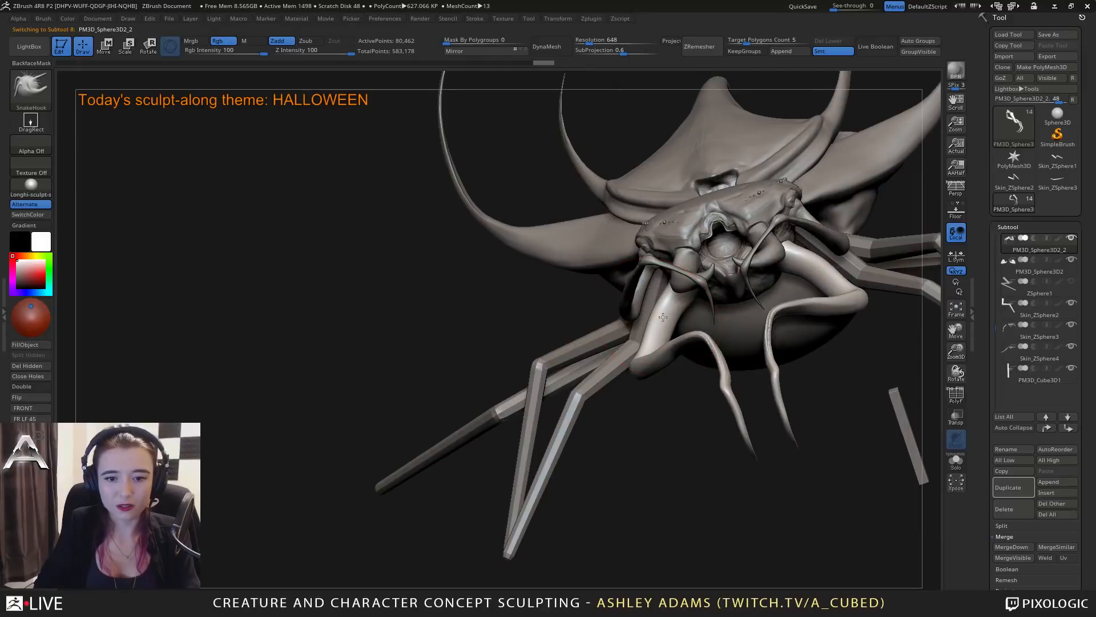
right_drag(671, 319, 840, 311)
key(space)
drag(839, 311, 829, 310)
mouse_move(826, 307)
right_down()
mouse_move(846, 337)
mouse_move(790, 327)
right_up()
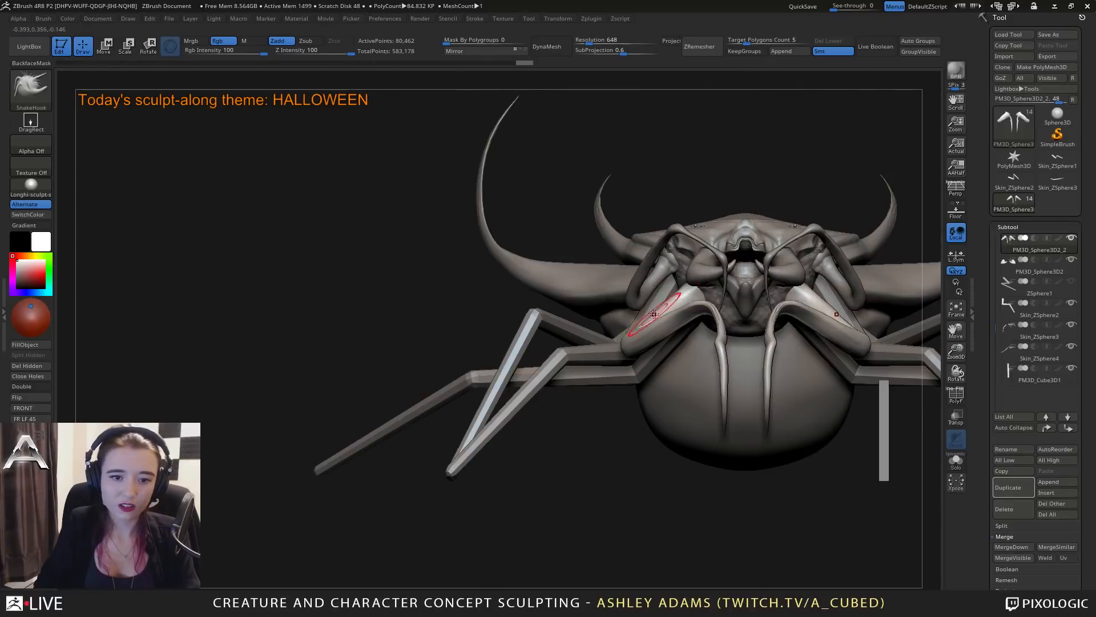
mouse_move(691, 290)
right_down()
mouse_move(694, 303)
mouse_move(681, 270)
mouse_move(689, 286)
mouse_move(665, 296)
mouse_move(711, 296)
mouse_move(683, 327)
mouse_move(706, 307)
mouse_move(718, 341)
right_up()
Select the head and rework its surface around the lower feelers' sockets with ClayBuildup and DamStandard.
key(b)
key(c)
key(b)
key(b)
key(d)
key(s)
right_drag(703, 287, 751, 320)
alt+click(740, 264)
key(b)
key(c)
key(b)
mouse_move(790, 288)
right_down()
mouse_move(805, 288)
mouse_move(808, 270)
mouse_move(789, 316)
right_up()
key(b)
key(d)
key(s)
mouse_move(788, 319)
mouse_down()
mouse_move(782, 299)
mouse_move(787, 317)
mouse_up()
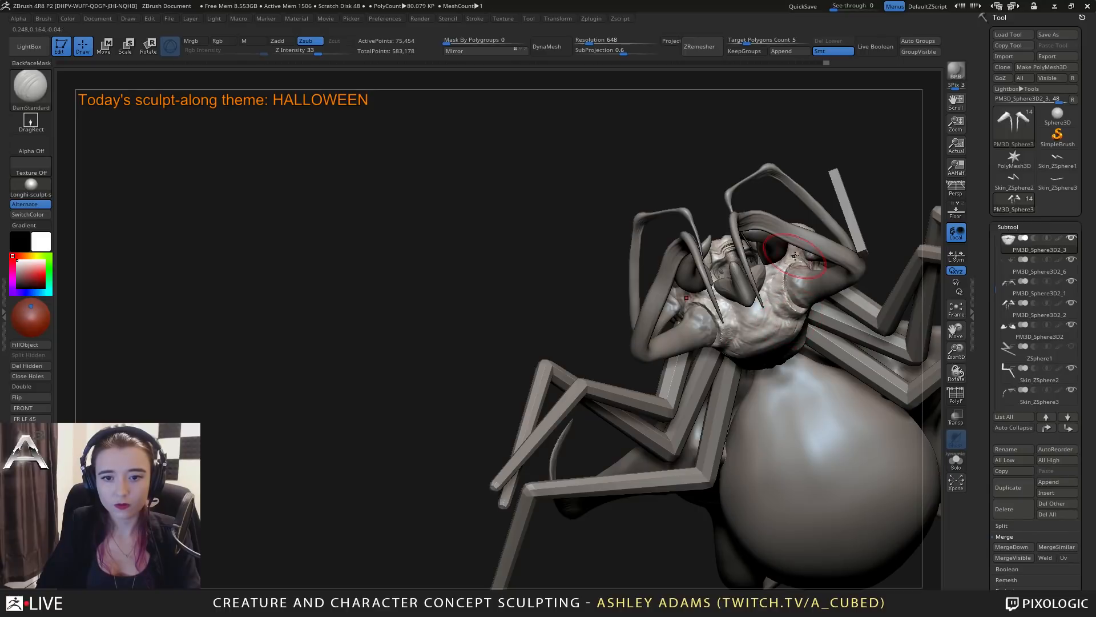
Carve creases into the head's underside between the feeler sockets with DamStandard.
mouse_move(794, 256)
mouse_down()
mouse_move(802, 310)
mouse_move(778, 298)
mouse_move(783, 266)
mouse_up()
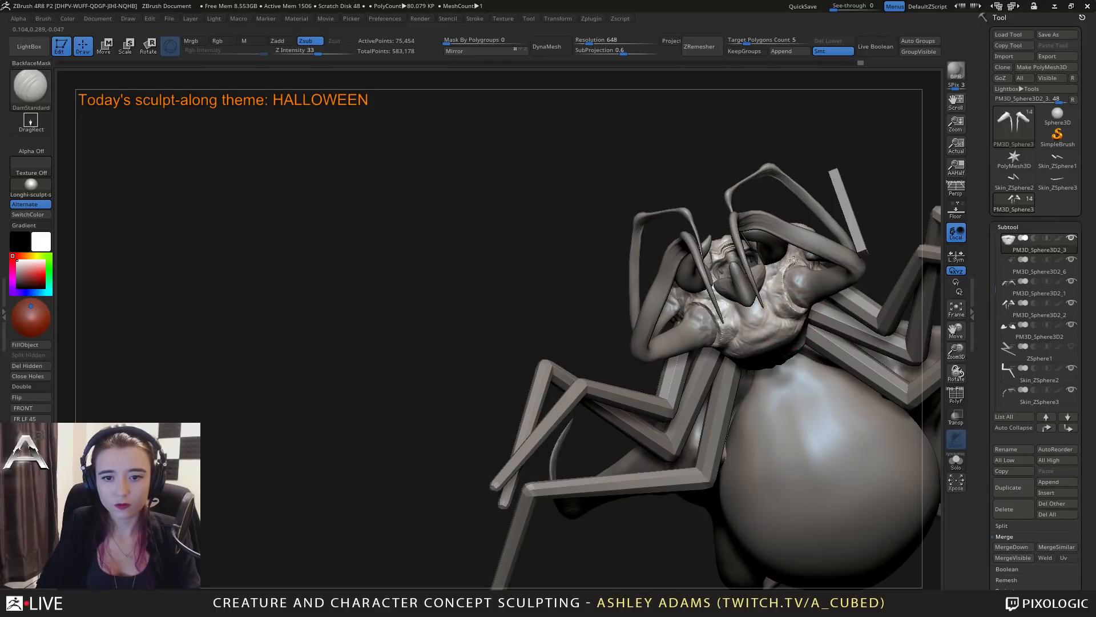
right_drag(713, 350, 725, 343)
drag(789, 263, 781, 270)
right_drag(781, 272, 757, 265)
drag(784, 286, 784, 321)
mouse_move(784, 320)
right_down()
mouse_move(753, 303)
mouse_move(778, 314)
right_up()
drag(778, 314, 804, 320)
right_drag(805, 315, 823, 300)
Build up the head's underside and its rear edge near the leg bases with ClayBuildup.
key(b)
key(c)
key(b)
drag(823, 301, 818, 315)
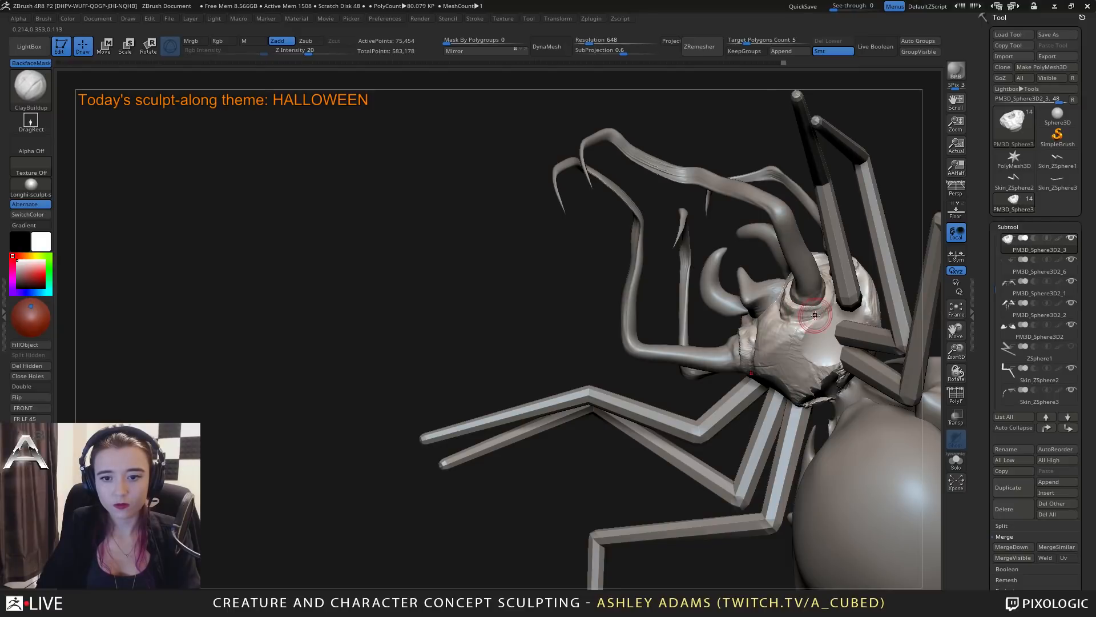
right_drag(818, 315, 820, 334)
mouse_move(822, 342)
mouse_down()
mouse_move(817, 356)
mouse_move(837, 326)
mouse_move(845, 365)
mouse_up()
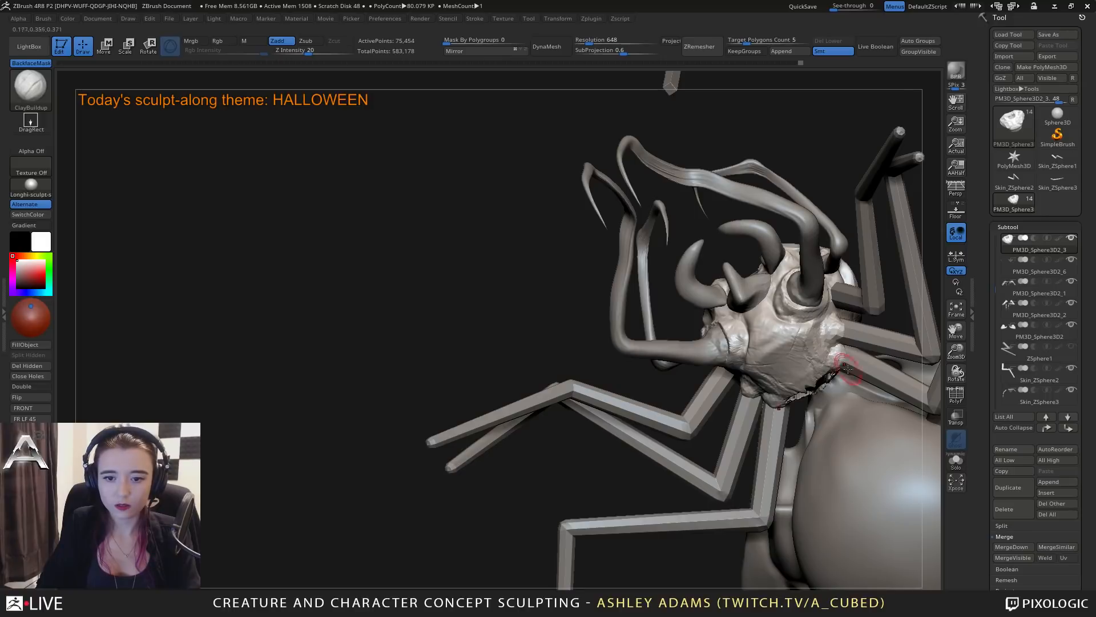
right_drag(834, 341, 825, 362)
drag(830, 368, 810, 394)
mouse_move(813, 365)
right_down()
mouse_move(796, 397)
mouse_move(796, 341)
right_up()
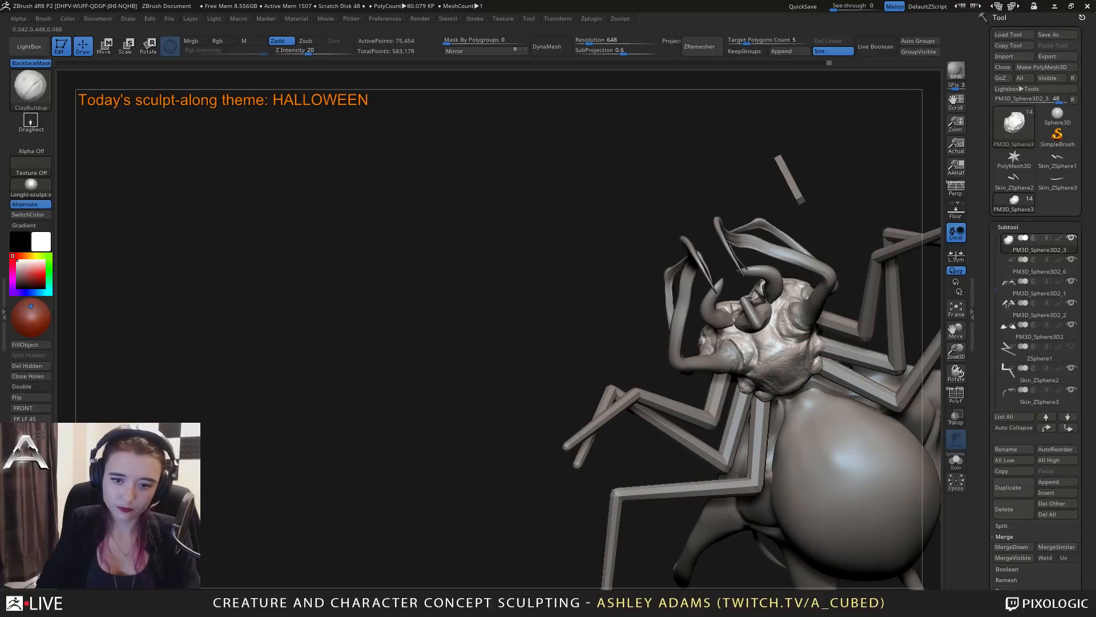
right_drag(802, 349, 785, 384)
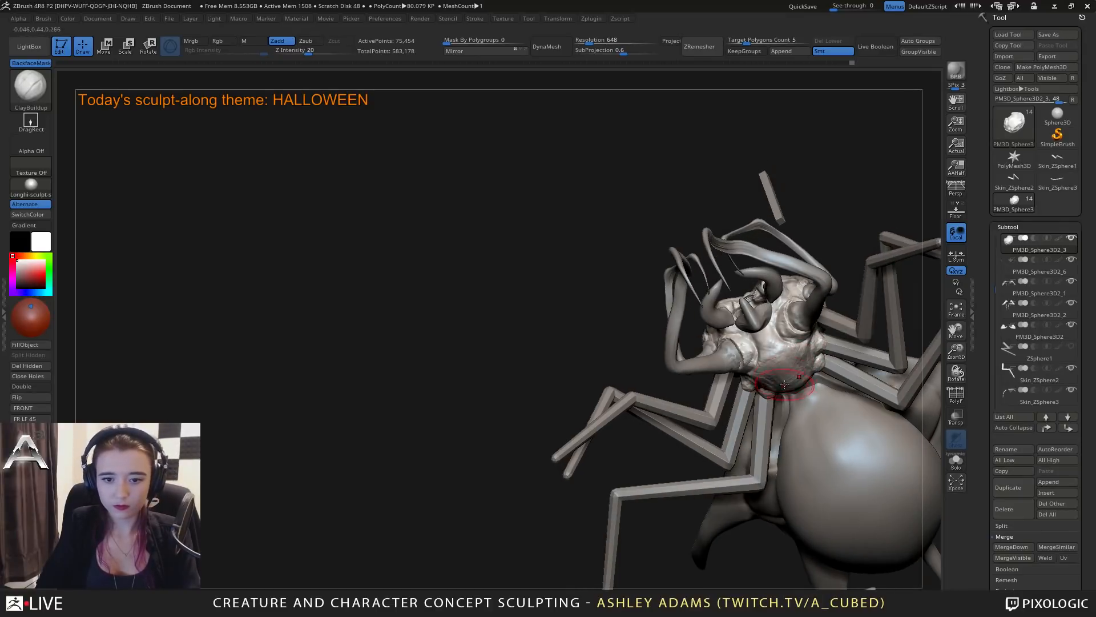
right_drag(770, 327, 769, 395)
right_drag(812, 383, 715, 395)
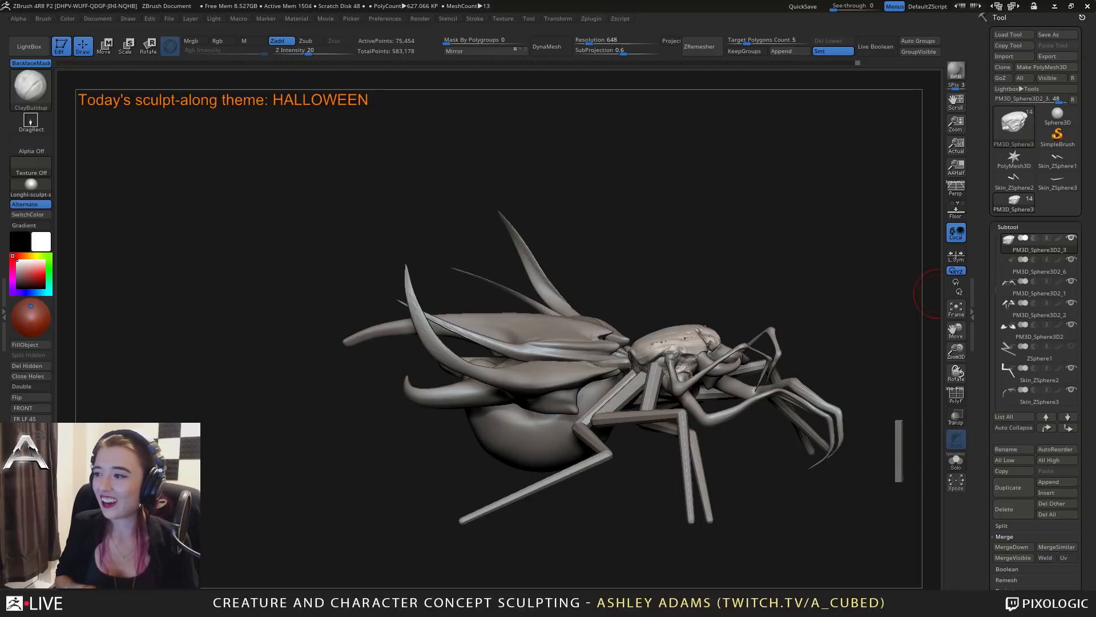
Select the spiked top shell and reshape the base of its side spikes with Snake Hook, adjusting the draw size.
drag(936, 294, 634, 361)
right_drag(634, 360, 631, 357)
alt+click(602, 322)
right_drag(602, 322, 543, 341)
key(space)
drag(540, 341, 549, 340)
key(b)
key(s)
key(h)
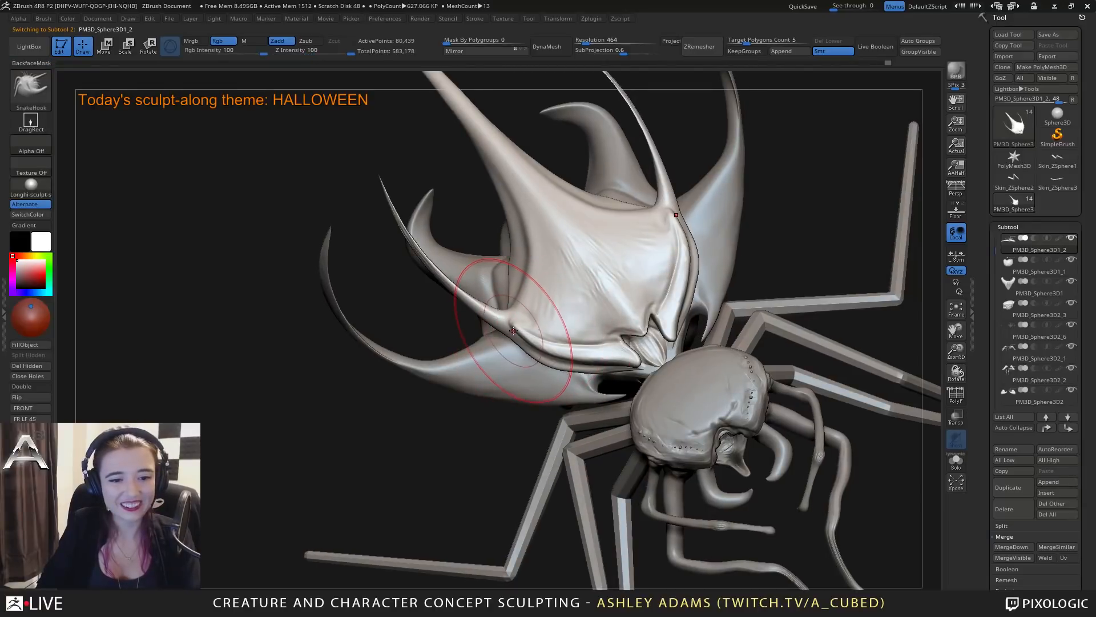
right_drag(520, 333, 511, 335)
drag(510, 334, 508, 339)
right_drag(508, 340, 528, 340)
key(space)
drag(529, 339, 508, 335)
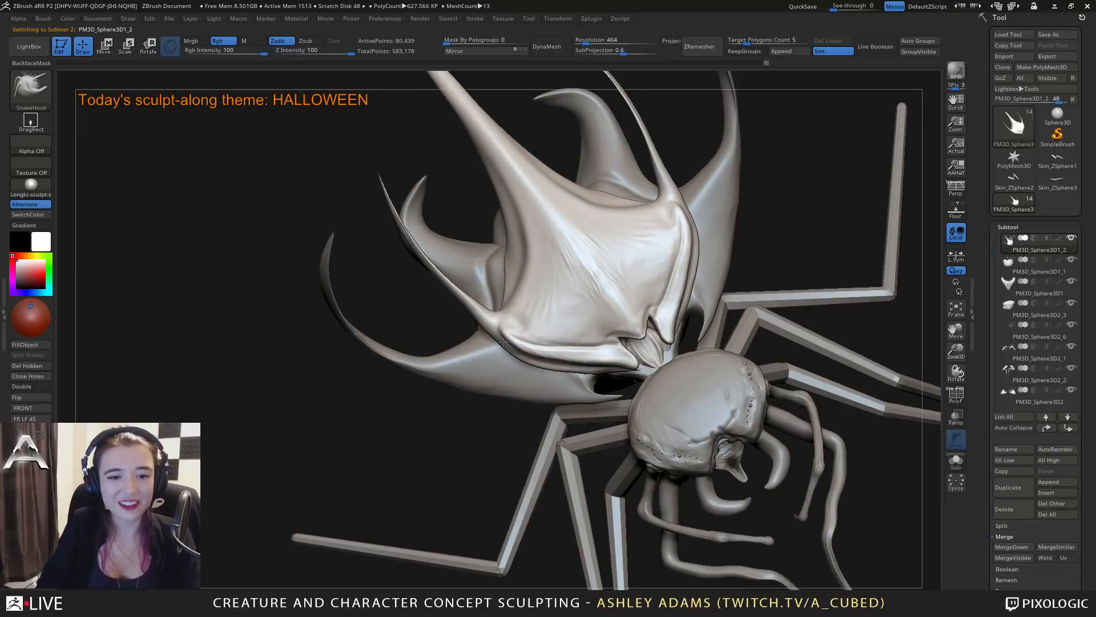
Adjust the curve of the top shell's side spikes from the front with Snake Hook.
key(space)
mouse_move(495, 322)
right_down()
mouse_move(497, 293)
mouse_move(470, 326)
right_up()
mouse_move(481, 325)
mouse_down()
mouse_move(478, 336)
mouse_move(473, 321)
mouse_up()
right_drag(473, 320, 455, 311)
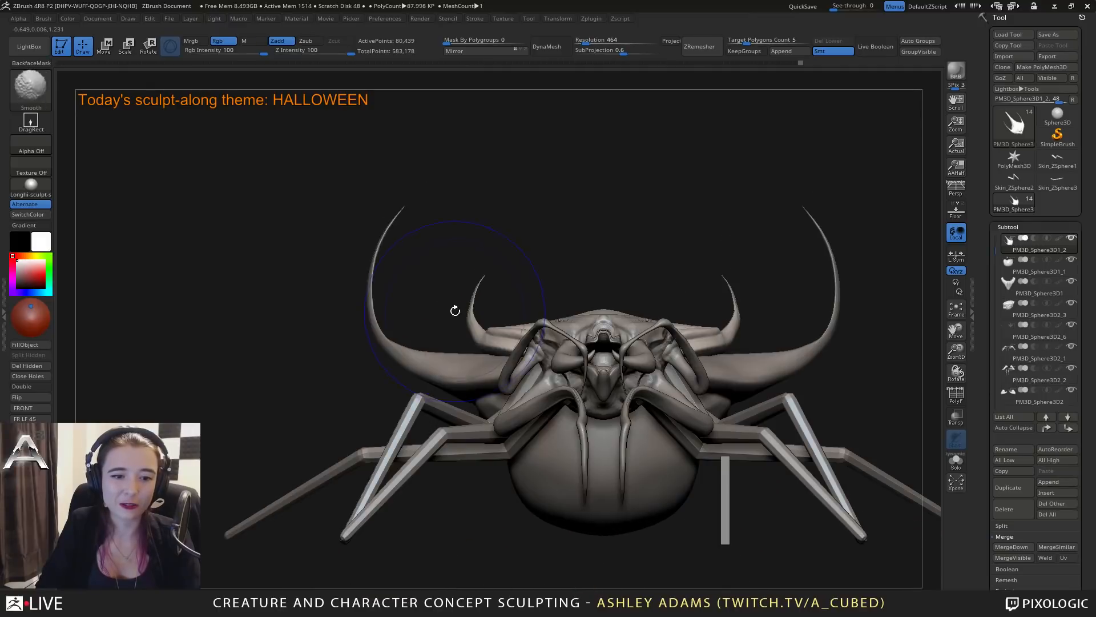
drag(474, 303, 470, 304)
right_click(470, 301)
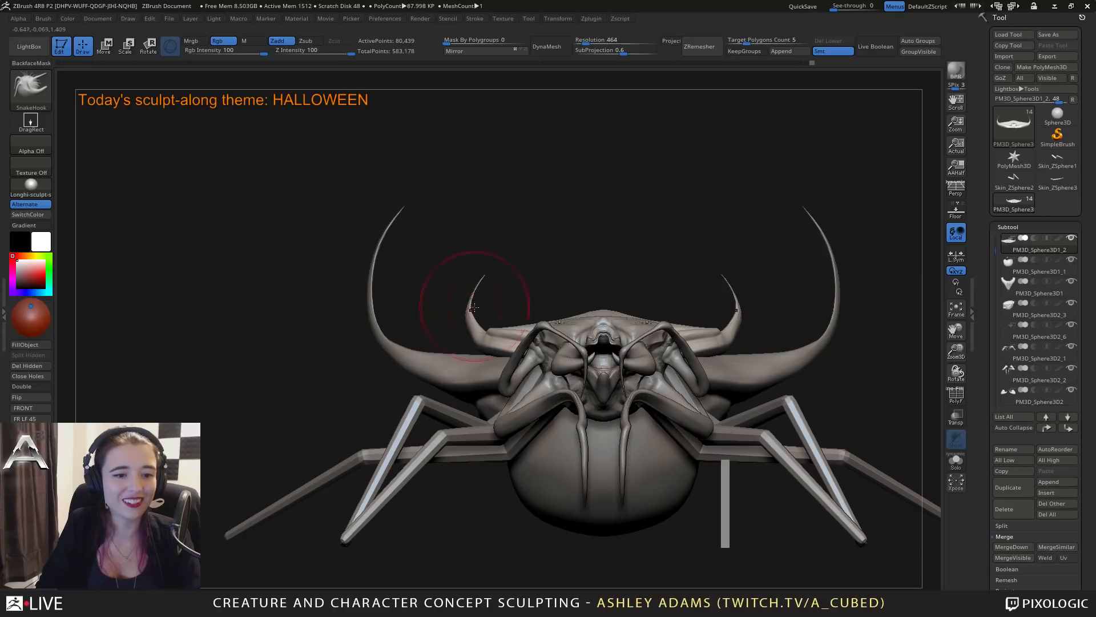
Pull the top shell's side spikes longer and wider with Snake Hook.
right_drag(697, 274, 710, 366)
right_click(741, 267)
drag(741, 264, 748, 267)
right_drag(751, 270, 728, 316)
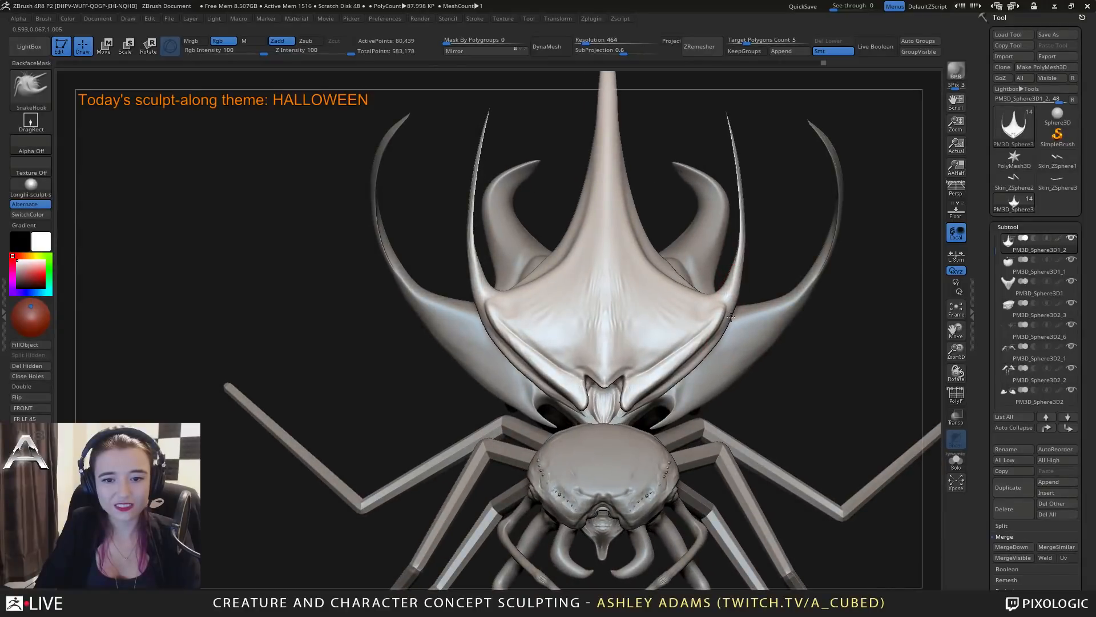
mouse_move(740, 272)
right_down()
mouse_move(732, 331)
mouse_move(757, 173)
mouse_move(726, 248)
right_up()
right_click(751, 190)
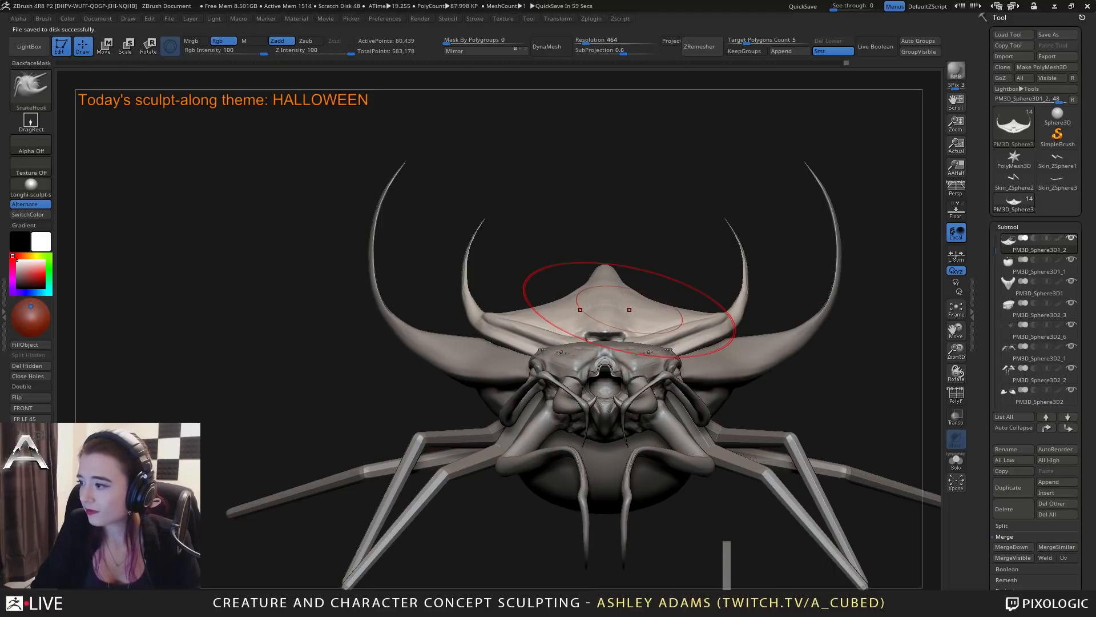
Select the head and carve the rim around the upper feelers' sockets with DamStandard.
mouse_move(622, 335)
right_down()
mouse_move(662, 342)
mouse_move(614, 368)
mouse_move(581, 337)
mouse_move(608, 346)
right_up()
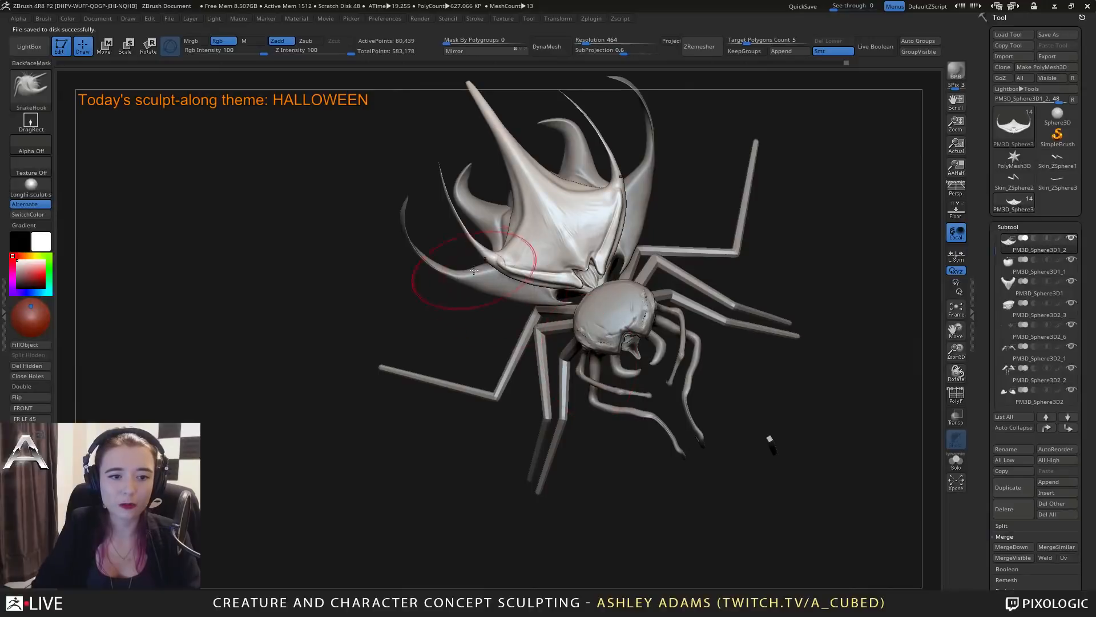
mouse_move(480, 268)
shift+right_down()
mouse_move(542, 246)
mouse_move(556, 291)
shift+right_up()
right_click(562, 292)
right_drag(654, 342, 661, 388)
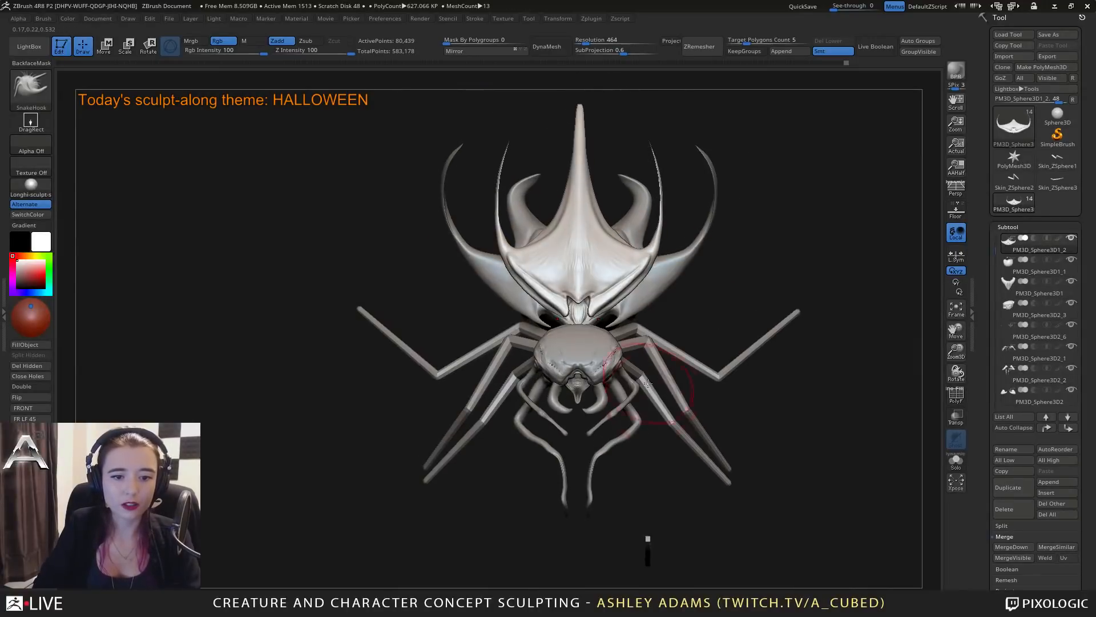
mouse_move(656, 441)
alt+right_down()
mouse_move(639, 327)
mouse_move(600, 330)
mouse_move(643, 327)
mouse_move(708, 371)
mouse_move(614, 380)
mouse_move(603, 356)
mouse_move(576, 361)
alt+right_up()
alt+click(522, 211)
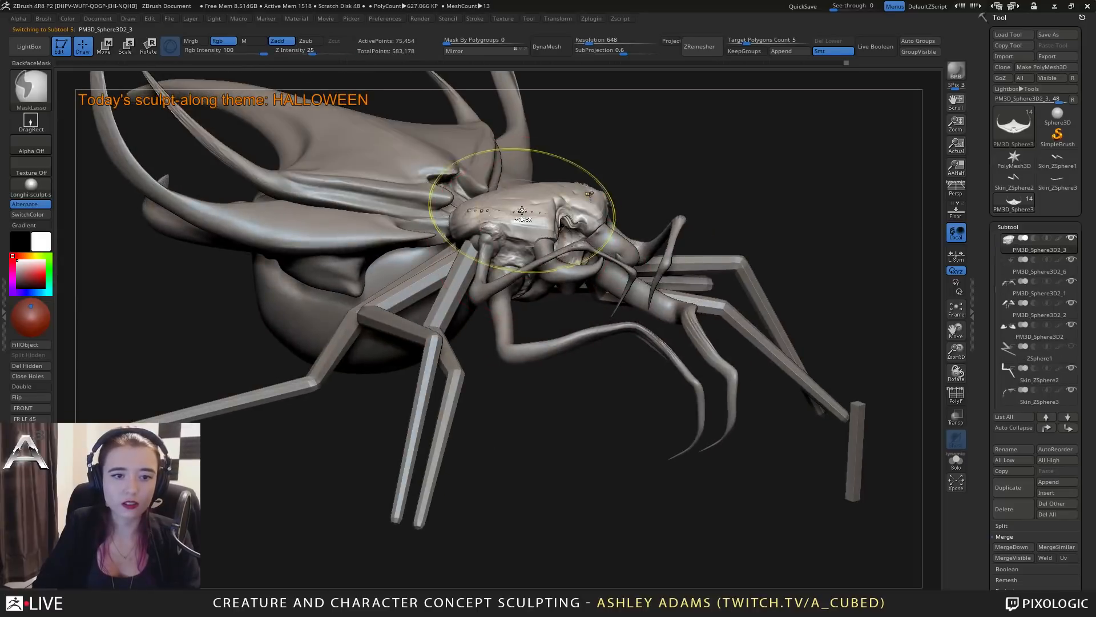
ctrl+right_drag(521, 211, 507, 255)
right_click(450, 288)
drag(509, 229, 498, 229)
key(b)
key(d)
key(s)
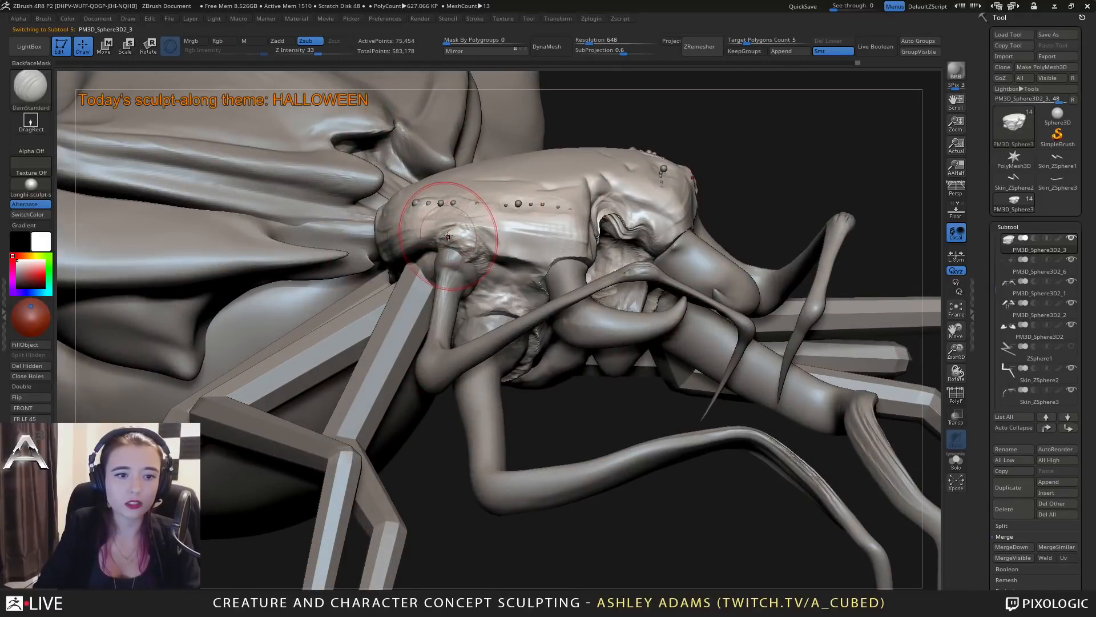
right_drag(384, 290, 399, 293)
right_click(399, 293)
drag(449, 232, 440, 232)
right_drag(402, 244, 456, 241)
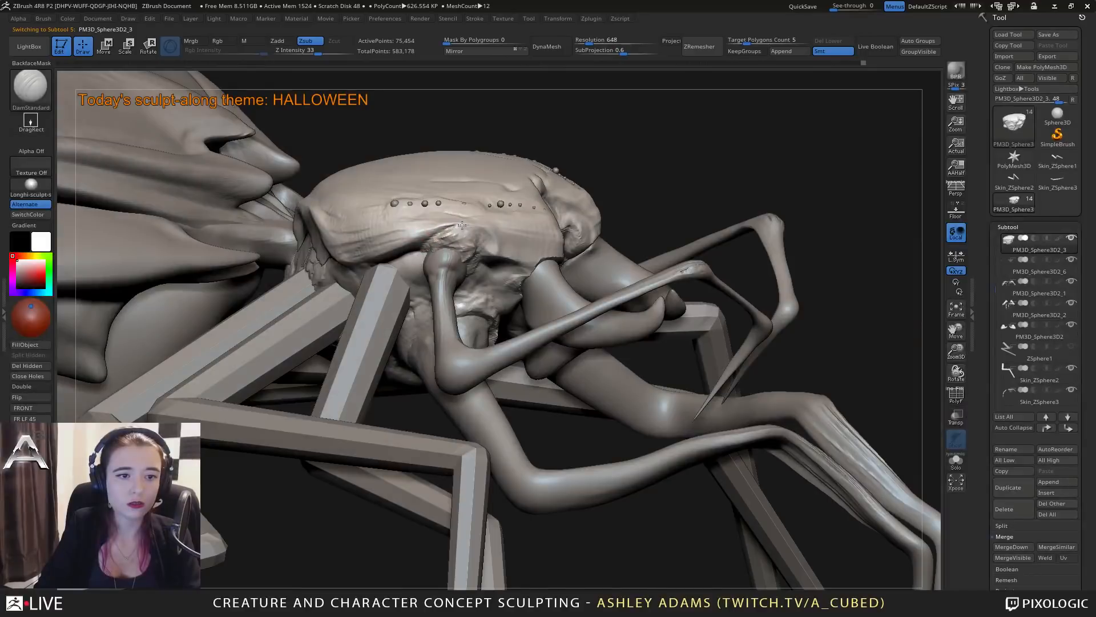
Deepen the crease along the head's side rim above and behind the upper feeler sockets with DamStandard.
drag(462, 225, 460, 247)
right_drag(480, 244, 445, 248)
drag(470, 236, 494, 257)
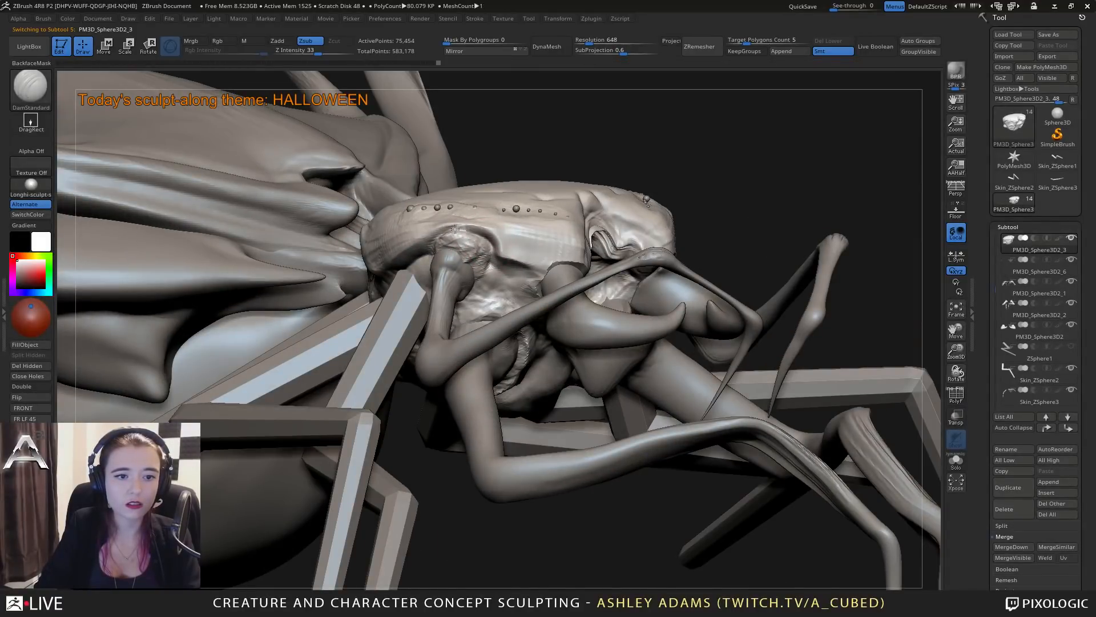
mouse_move(431, 244)
mouse_down()
mouse_move(410, 250)
mouse_move(437, 243)
mouse_up()
right_drag(417, 252, 443, 246)
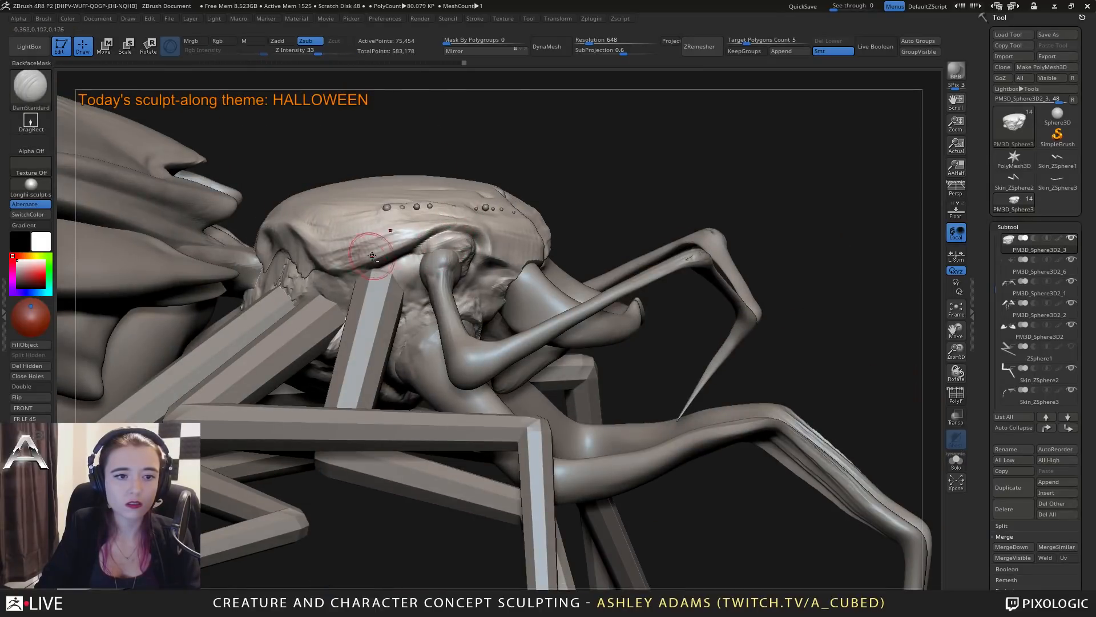
drag(418, 237, 412, 237)
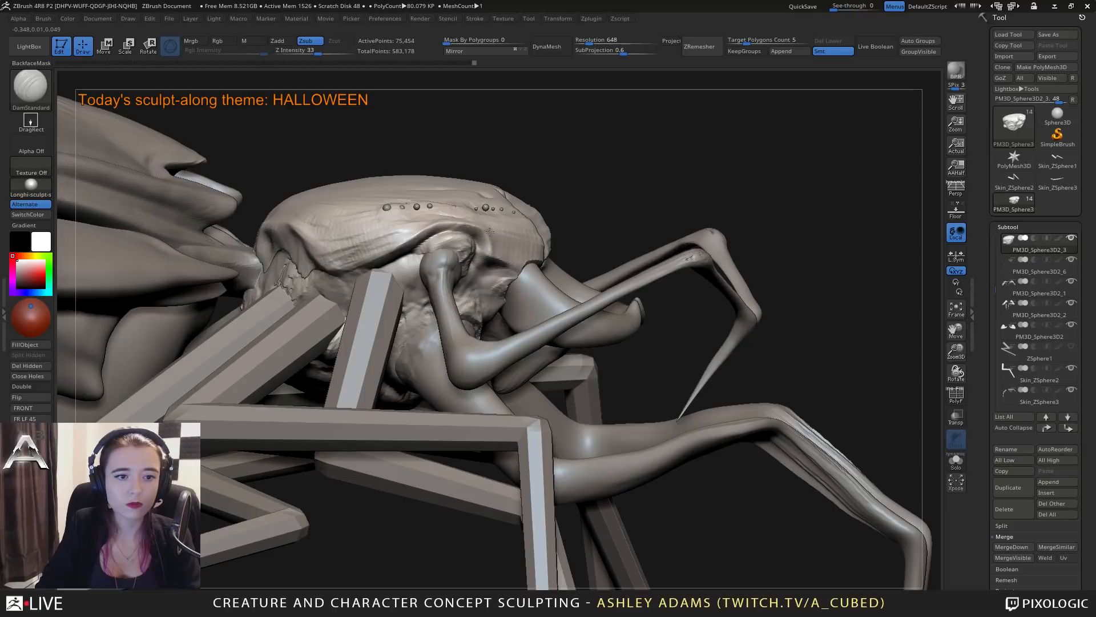
Sharpen the lower edge of the head plate between the upper feeler socket and the mouth with DamStandard.
drag(489, 232, 453, 223)
right_drag(477, 229, 466, 226)
mouse_move(491, 236)
mouse_down()
mouse_move(545, 266)
mouse_move(570, 252)
mouse_up()
right_drag(566, 248, 508, 254)
drag(545, 260, 591, 258)
mouse_move(588, 257)
right_down()
mouse_move(604, 266)
mouse_move(559, 255)
right_up()
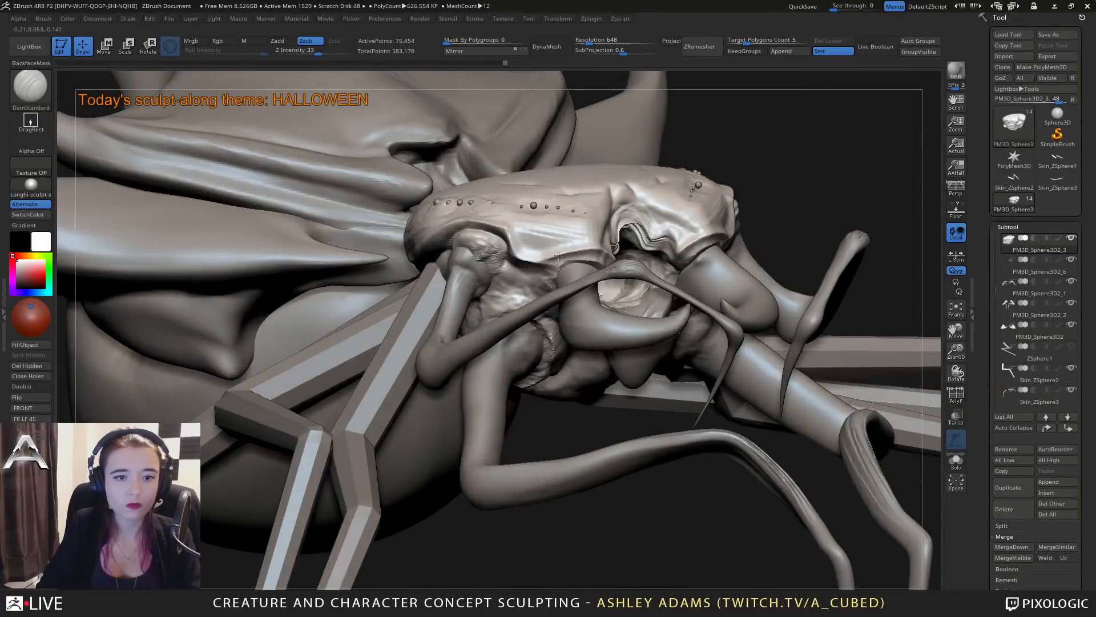
Build up clay layers on the head's side plate beneath the row of small bumps with ClayBuildup.
key(b)
key(c)
key(b)
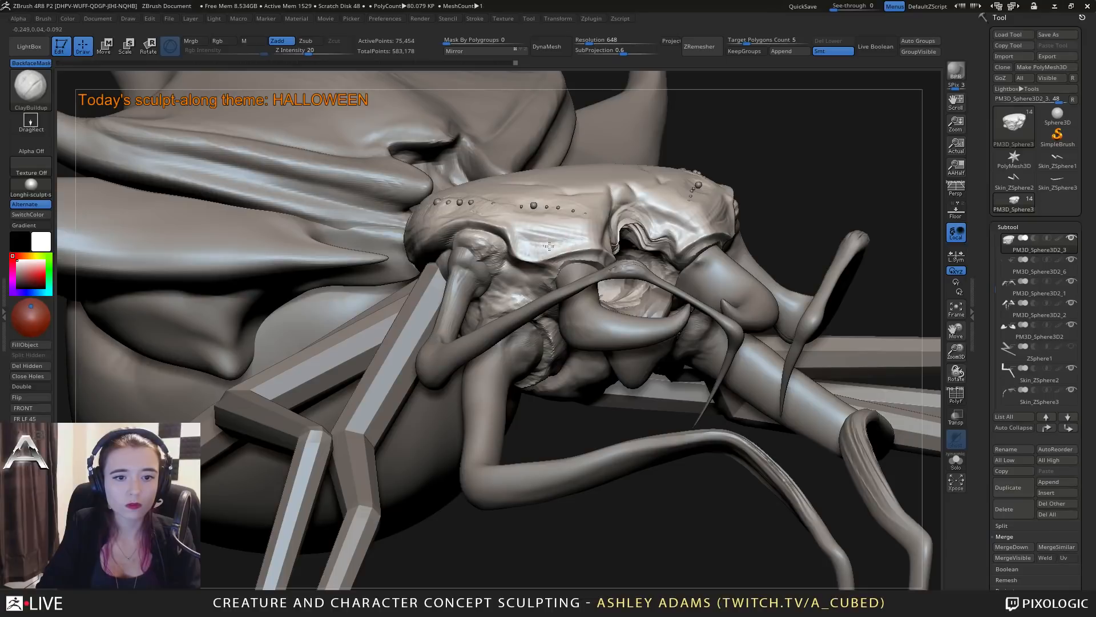
drag(565, 230, 531, 229)
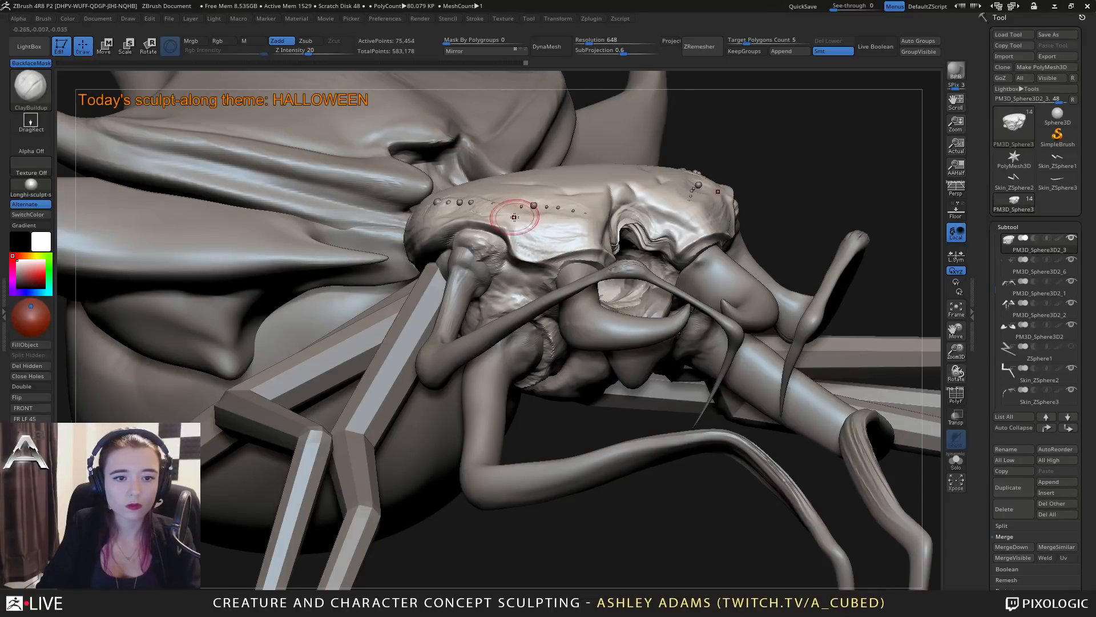
right_drag(513, 213, 515, 225)
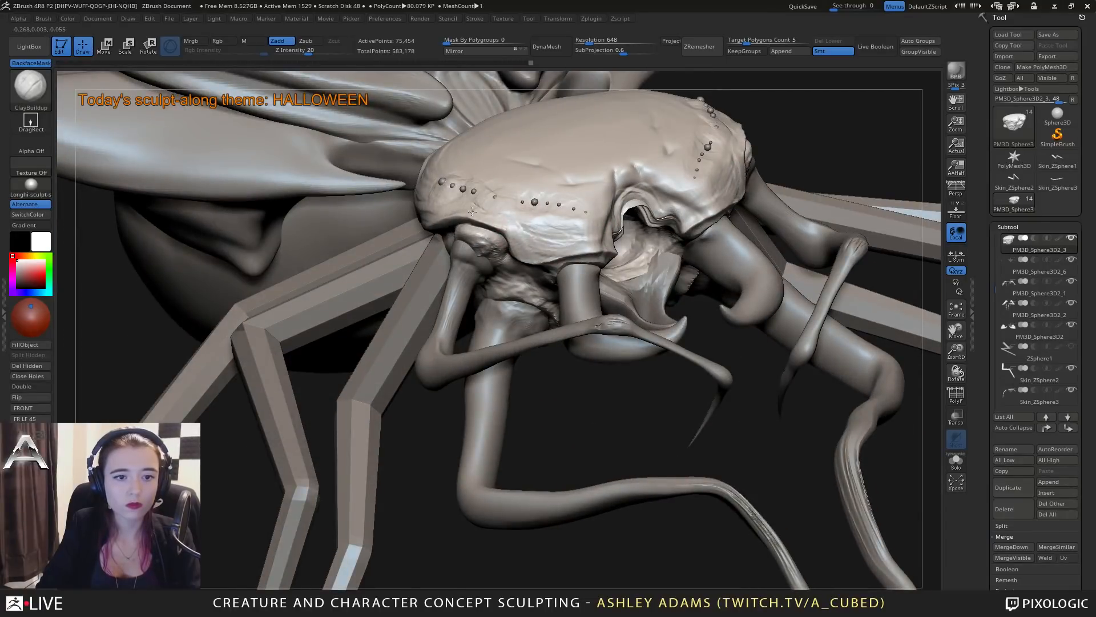
drag(539, 225, 578, 231)
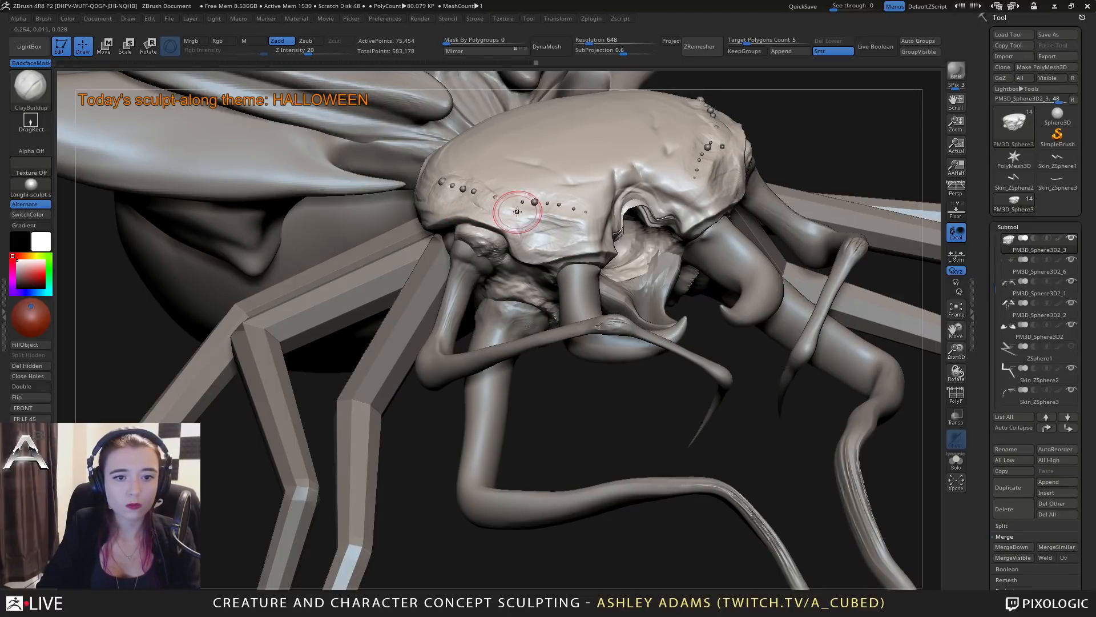
mouse_move(514, 208)
right_down()
mouse_move(553, 218)
mouse_move(580, 242)
mouse_move(575, 258)
mouse_move(613, 234)
mouse_move(505, 252)
mouse_move(526, 214)
mouse_move(495, 206)
mouse_move(527, 229)
mouse_move(540, 261)
mouse_move(543, 244)
right_up()
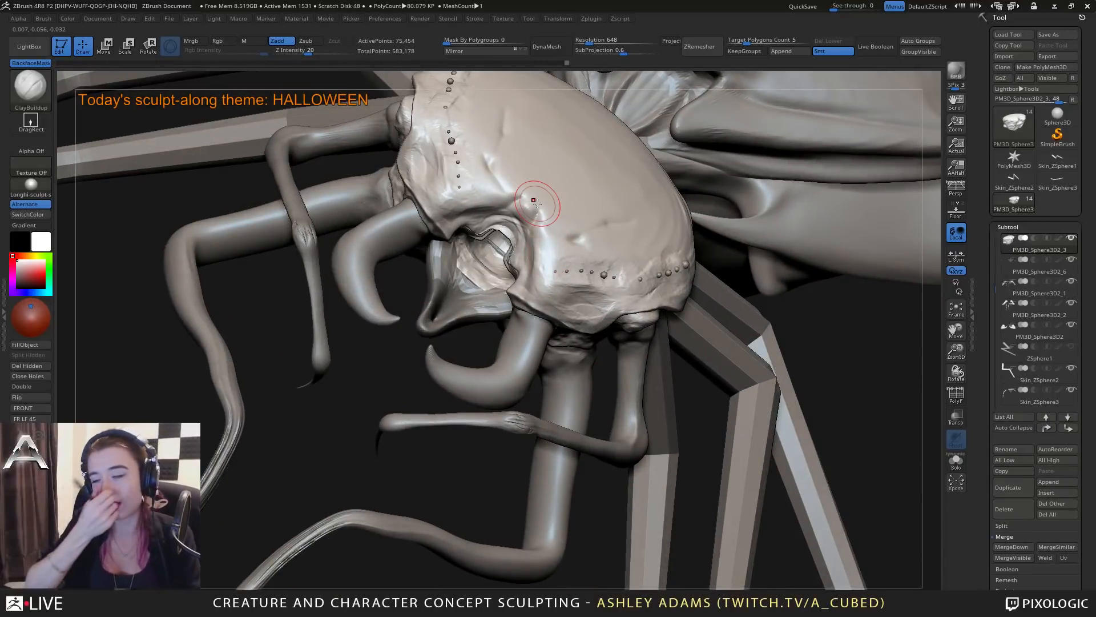
Build up the brow and forehead ridge around the notch above the mouth with ClayBuildup.
mouse_move(525, 194)
right_down()
mouse_move(513, 181)
mouse_move(515, 223)
mouse_move(536, 217)
right_up()
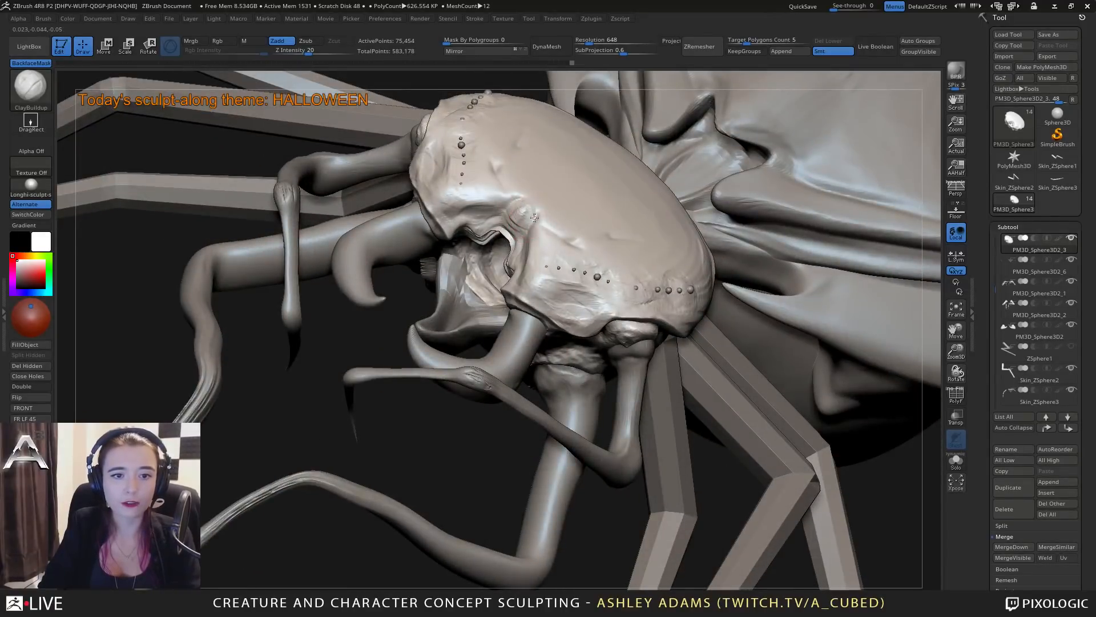
mouse_move(537, 224)
right_down()
mouse_move(527, 245)
mouse_move(525, 232)
right_up()
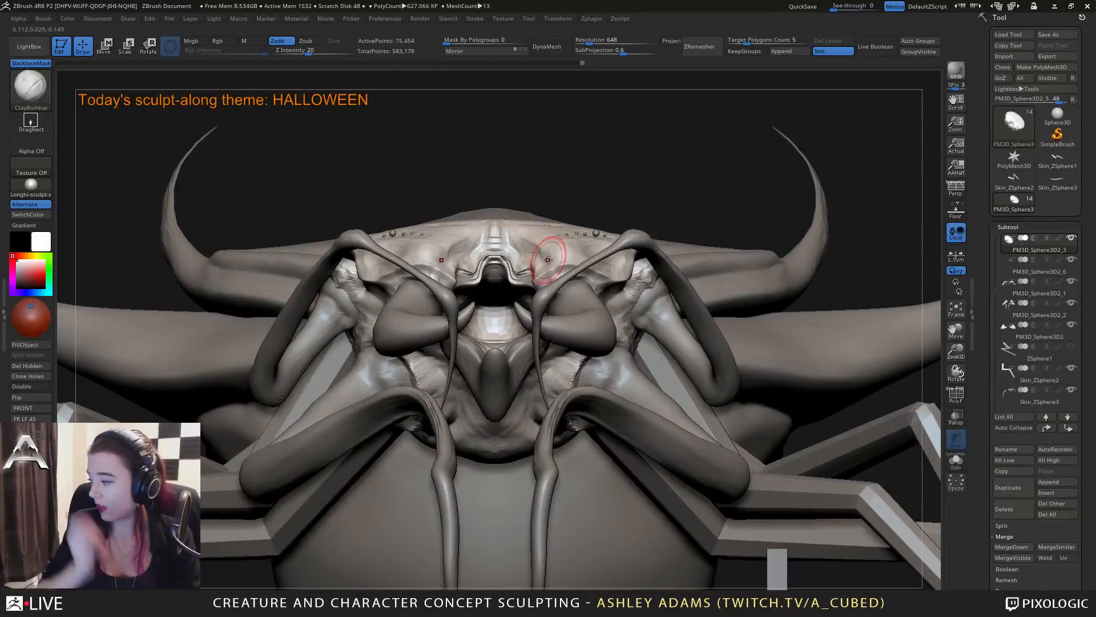
right_drag(548, 260, 517, 225)
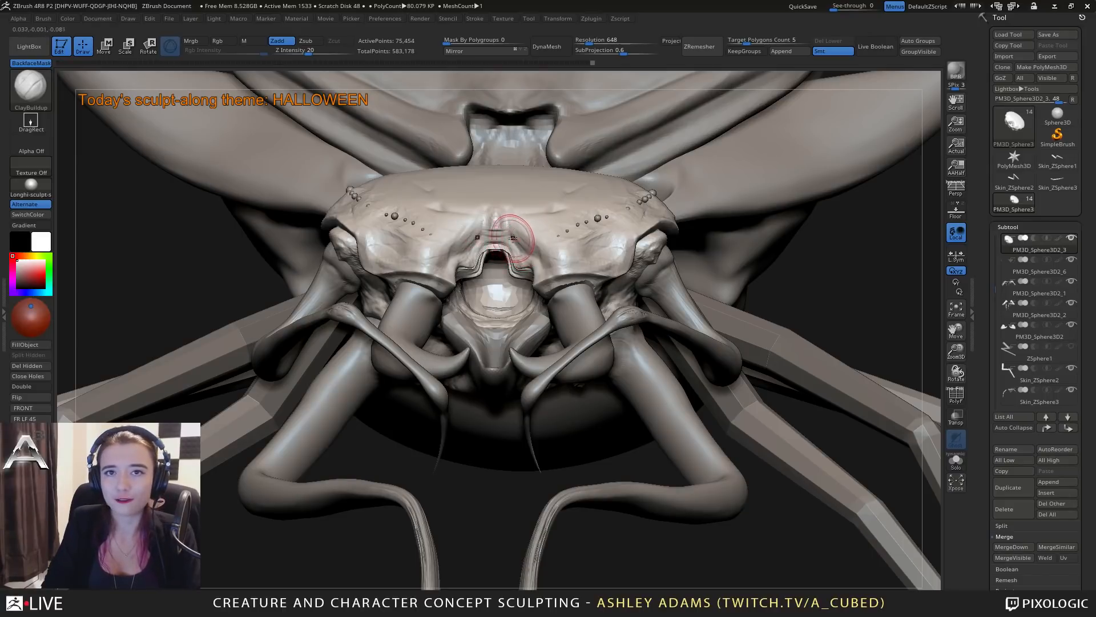
right_drag(512, 238, 499, 251)
shift+drag(498, 249, 506, 252)
mouse_move(506, 261)
right_down()
mouse_move(504, 235)
mouse_move(495, 251)
mouse_move(486, 228)
mouse_move(478, 243)
right_up()
Pull the lower corners of the mouth notch's rim into sharper points with Snake Hook.
key(b)
key(s)
key(h)
mouse_move(476, 251)
mouse_down()
mouse_move(478, 263)
mouse_move(477, 254)
mouse_up()
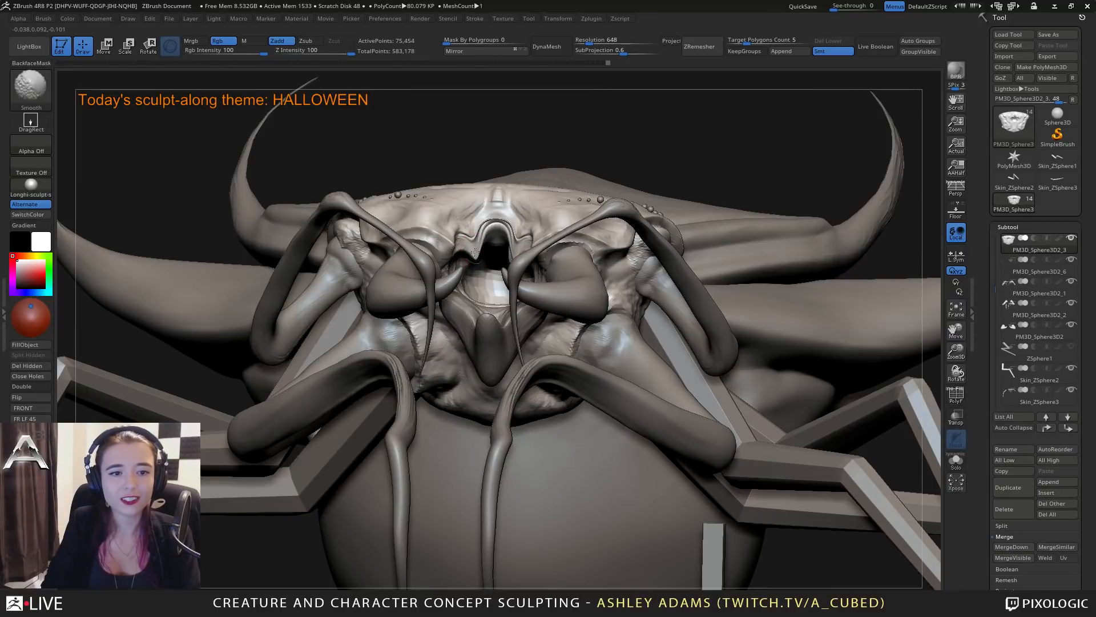
right_drag(475, 251, 459, 239)
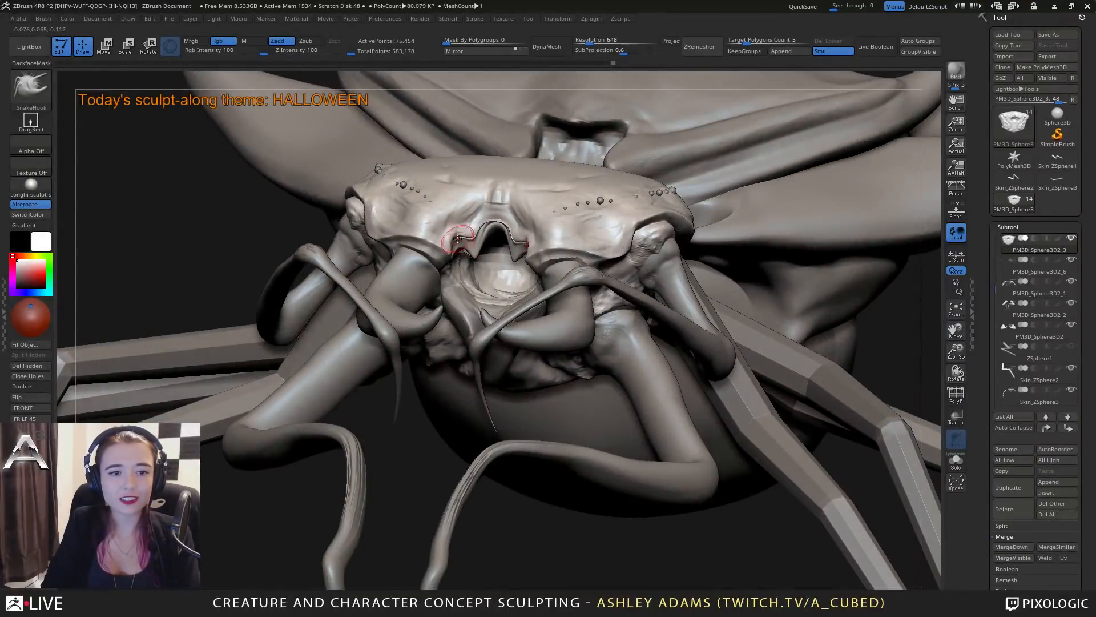
Carve a crisp crease along the rim of the mouth notch with DamStandard.
key(b)
key(d)
key(s)
right_drag(471, 251, 475, 236)
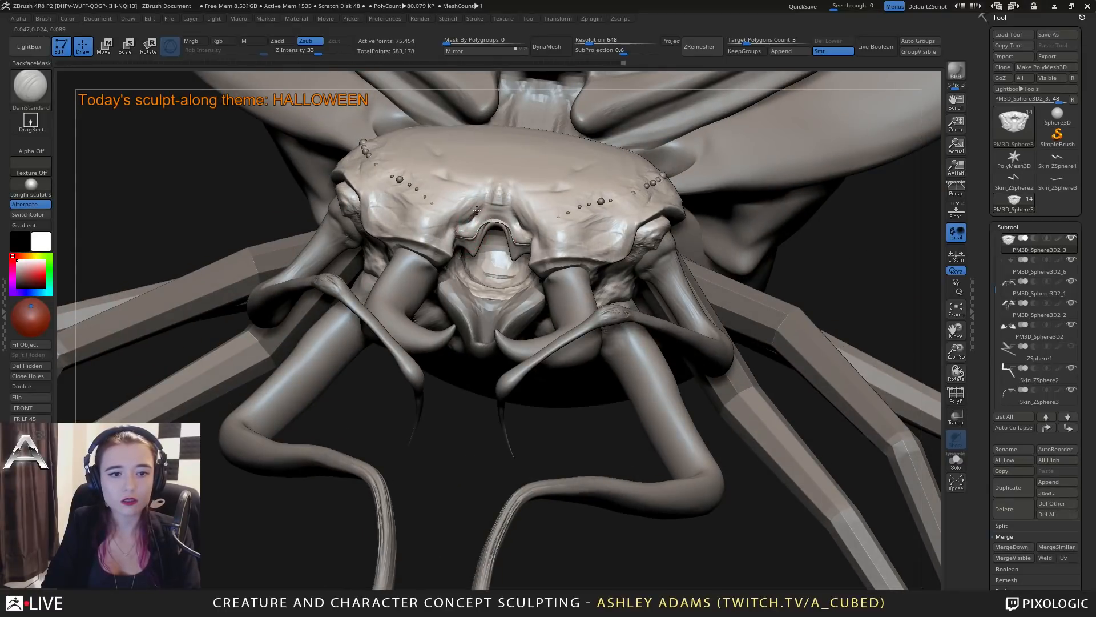
right_drag(492, 222, 504, 222)
Smooth the ridge directly above the mouth notch and refine its thickness with ClayBuildup and Inflat.
key(b)
key(c)
key(b)
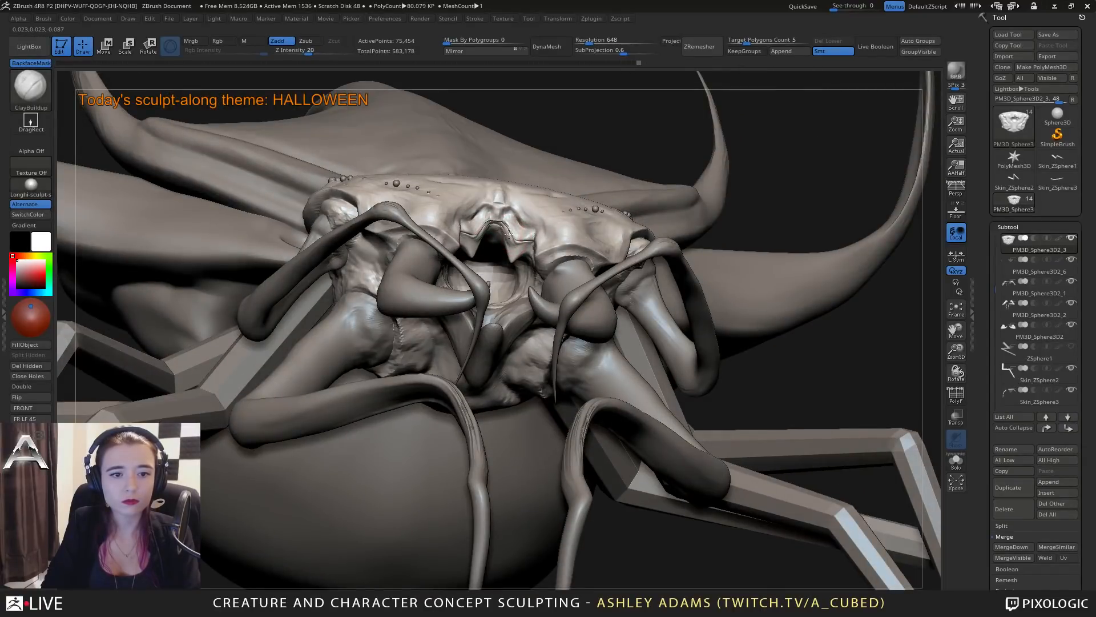
key(shift)
shift+drag(510, 233, 506, 231)
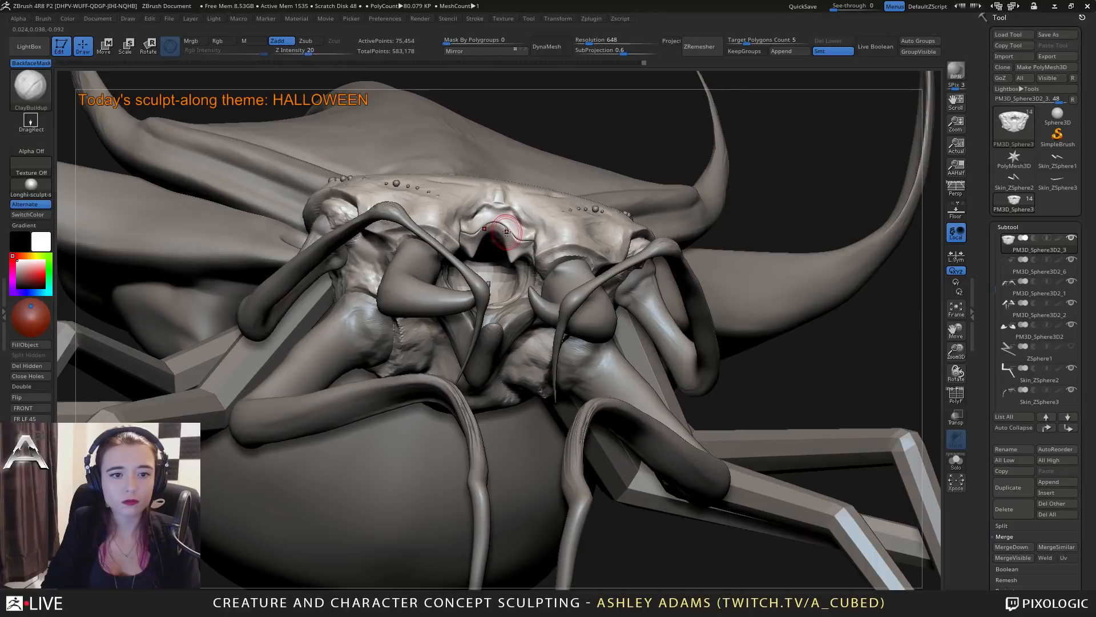
key(b)
key(i)
key(n)
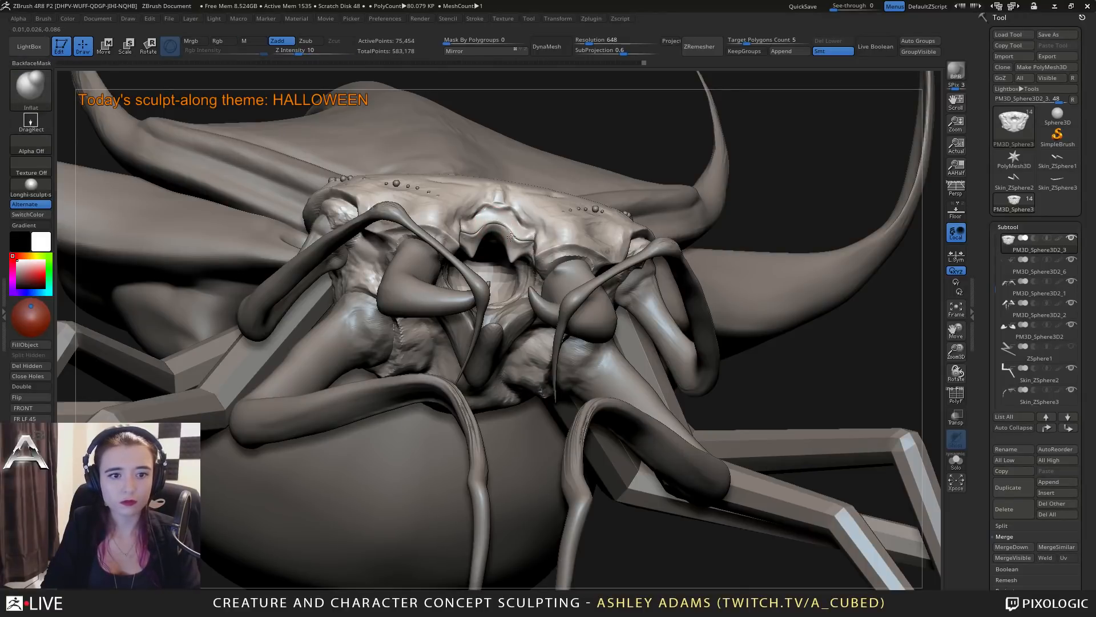
Flatten the head plate beside the mouth notch with hPolish and sharpen its lower edge with DamStandard.
key(b)
key(h)
key(p)
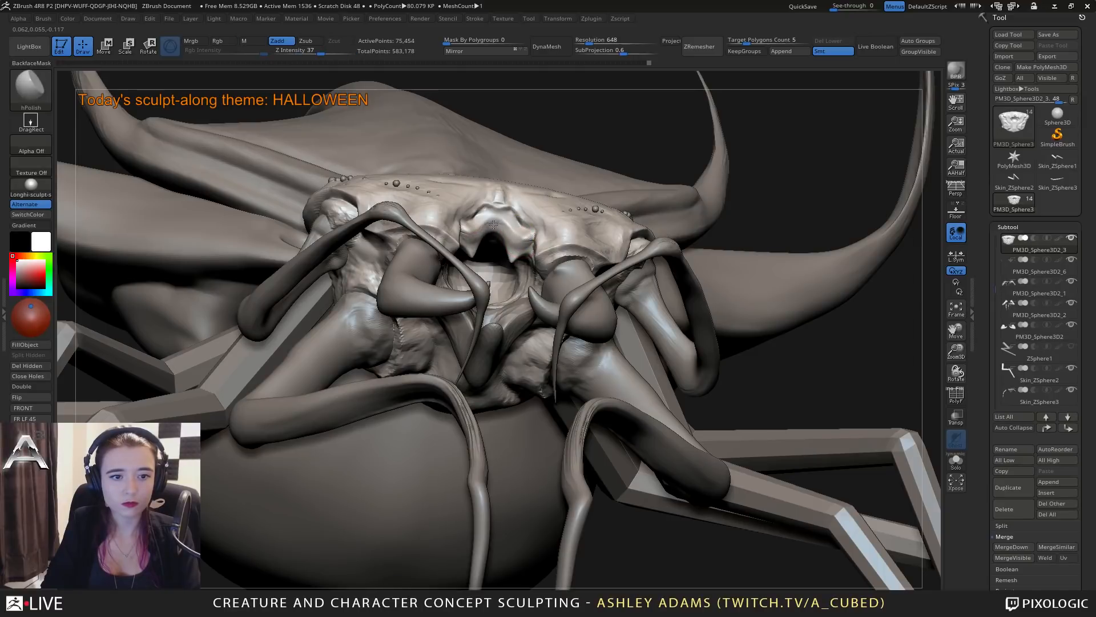
mouse_move(532, 236)
mouse_down()
mouse_move(464, 231)
mouse_move(461, 252)
mouse_move(432, 227)
mouse_up()
key(b)
key(d)
key(s)
right_drag(432, 227, 514, 246)
Build up a fleshy collar around the mandible's base beneath the head plate with ClayBuildup.
key(b)
key(c)
key(b)
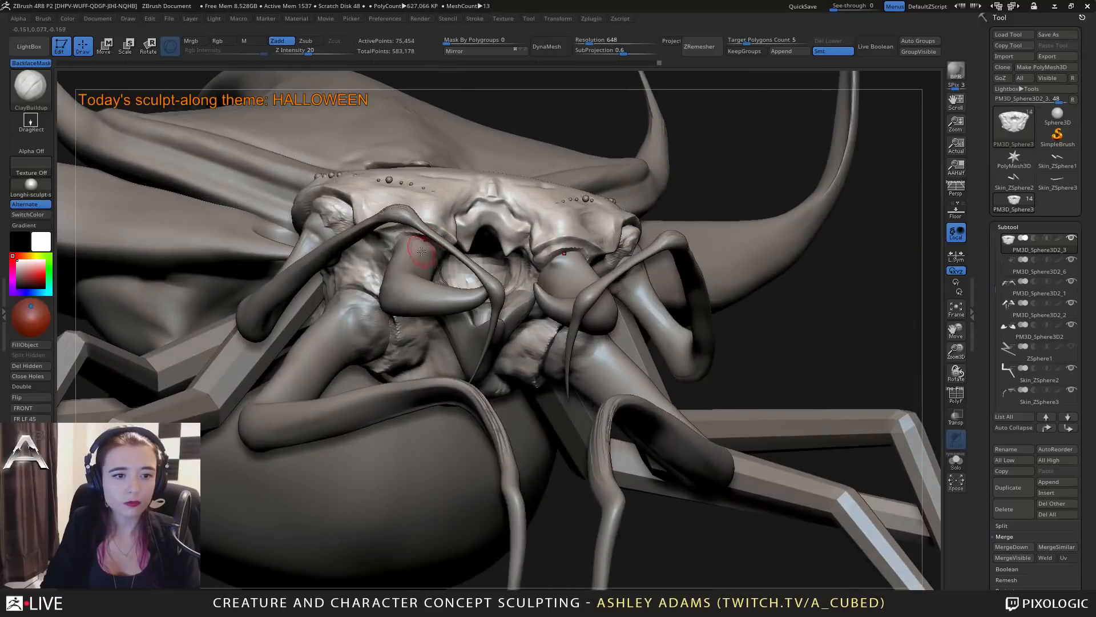
key(space)
drag(405, 245, 427, 235)
right_drag(437, 227, 482, 223)
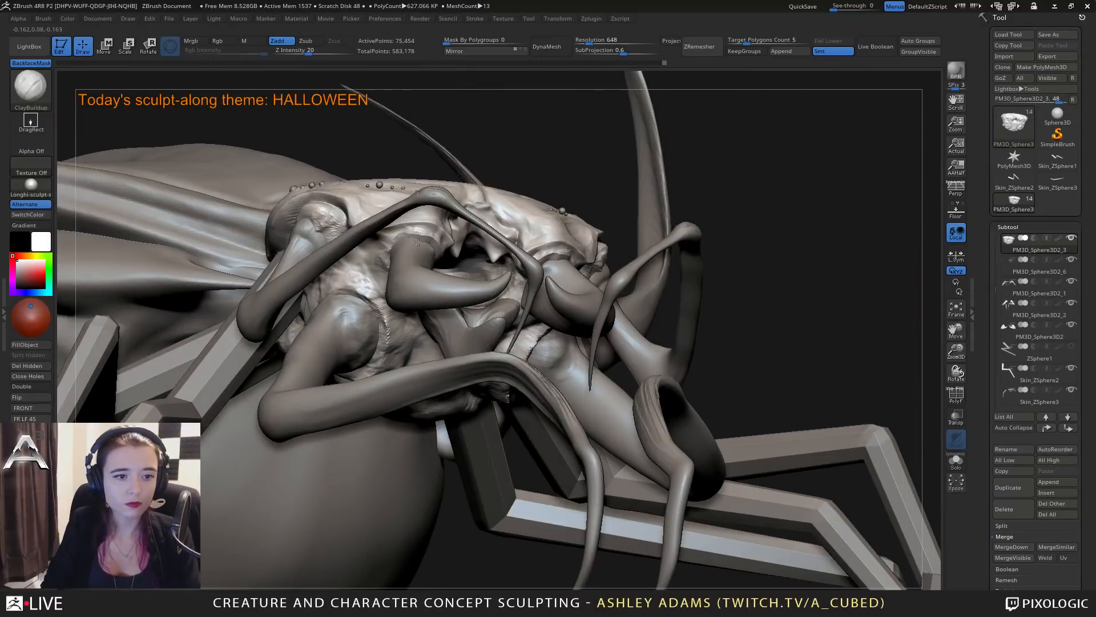
mouse_move(394, 243)
mouse_down()
mouse_move(423, 235)
mouse_move(418, 251)
mouse_move(427, 244)
mouse_move(390, 252)
mouse_move(405, 240)
mouse_up()
right_drag(405, 240, 429, 247)
drag(389, 255, 394, 263)
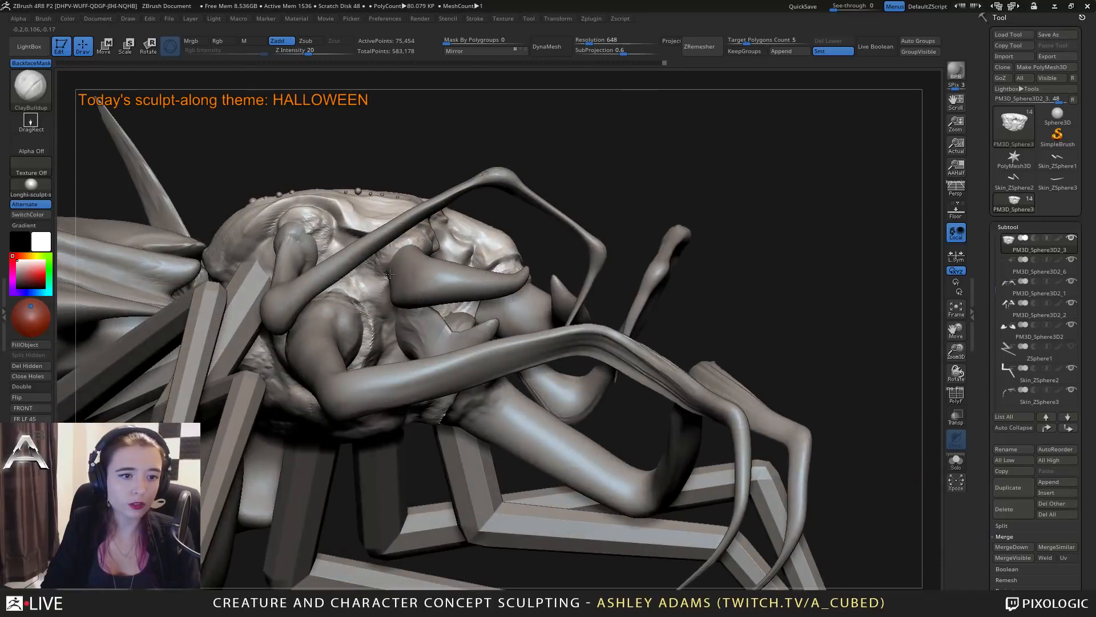
Extend the fleshy collar around the outer side of the mandible's base and define its folds with DamStandard.
right_drag(494, 271, 436, 265)
mouse_move(434, 263)
mouse_down()
mouse_move(441, 278)
mouse_move(432, 267)
mouse_up()
mouse_move(432, 267)
right_down()
mouse_move(447, 294)
mouse_move(508, 310)
mouse_move(489, 318)
mouse_move(508, 308)
right_up()
key(b)
key(d)
key(s)
Try to sculpt round eyes in the hollow between mandible and upper feeler, using ClayBuildup with DamStandard creases.
key(b)
key(c)
key(b)
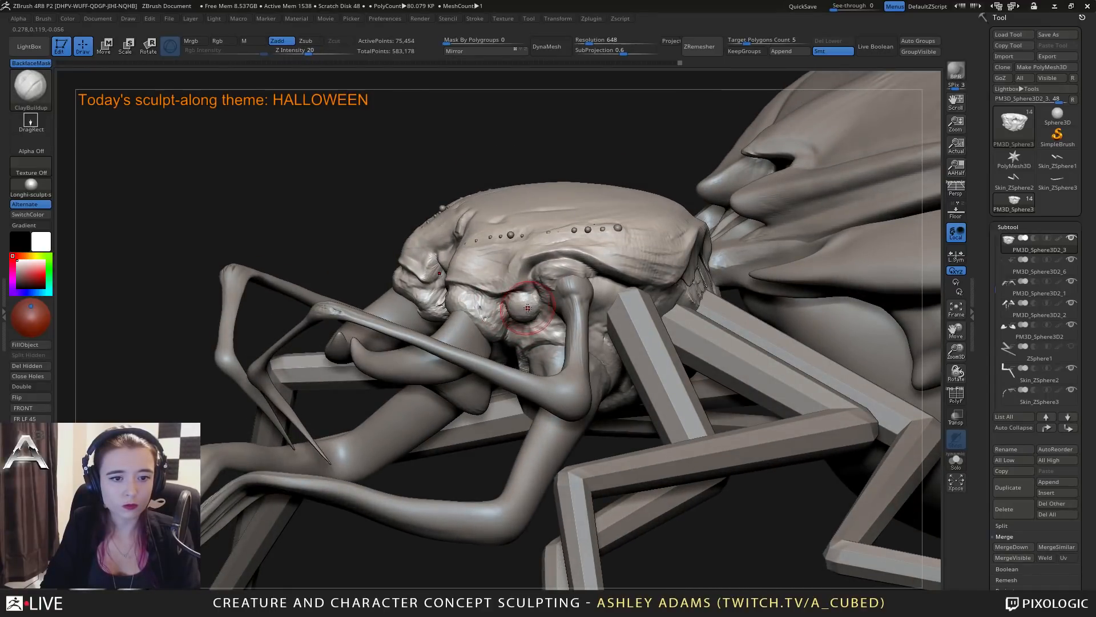
right_drag(521, 304, 531, 299)
key(b)
key(d)
key(s)
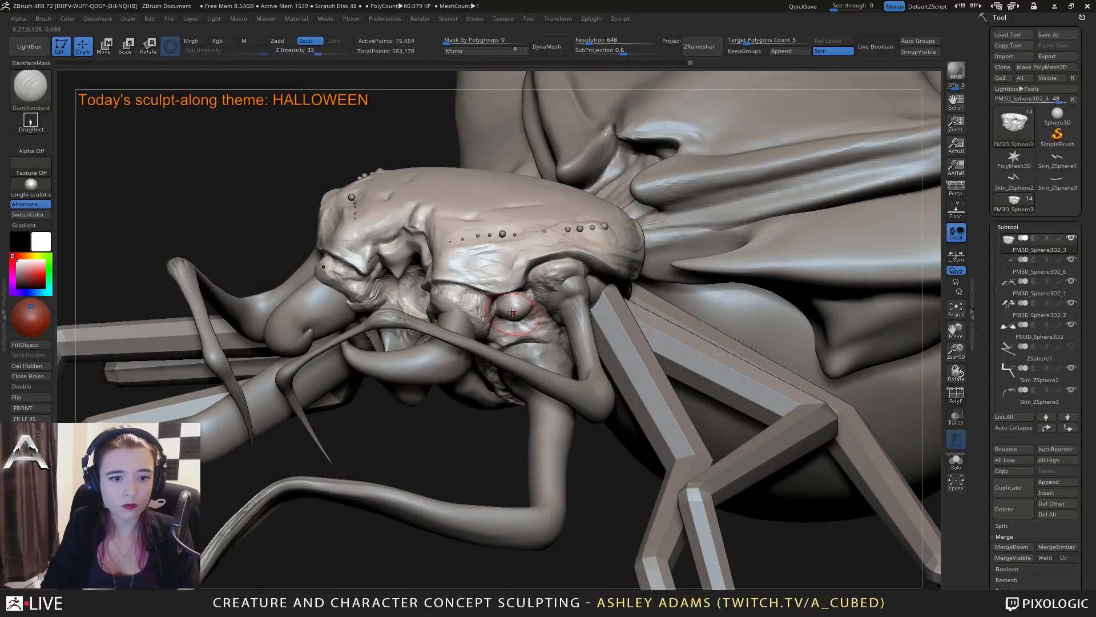
mouse_move(536, 302)
right_down()
mouse_move(515, 308)
mouse_move(541, 327)
mouse_move(634, 337)
right_up()
key(b)
key(c)
key(b)
mouse_move(457, 331)
ctrl+right_down()
mouse_move(451, 312)
mouse_move(474, 309)
ctrl+right_up()
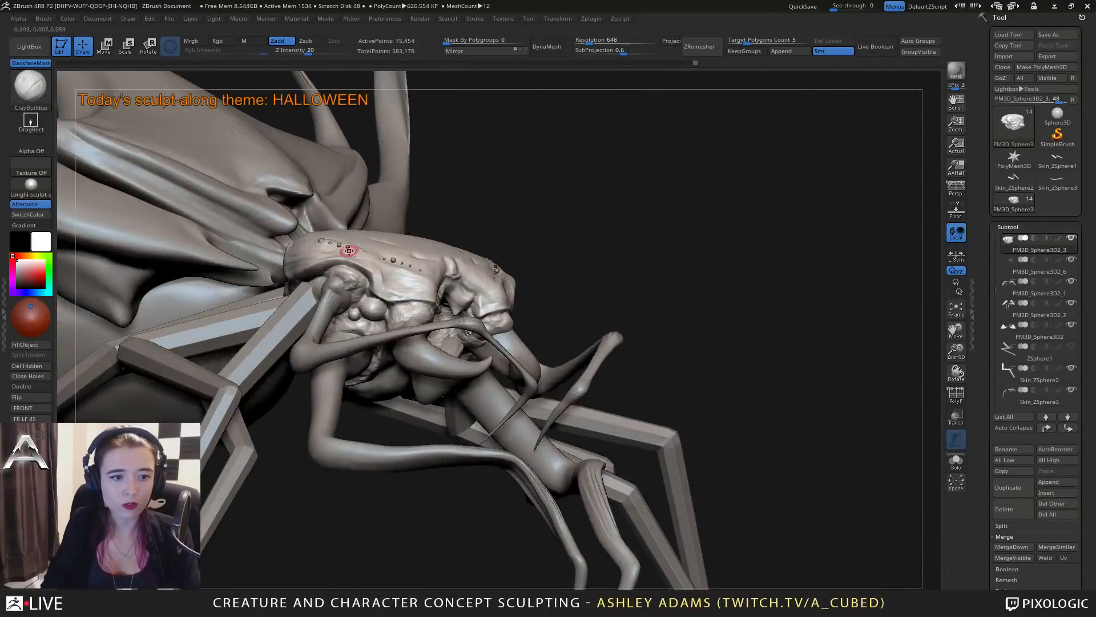
mouse_move(365, 262)
alt+right_down()
mouse_move(448, 261)
mouse_move(463, 321)
mouse_move(469, 314)
alt+right_up()
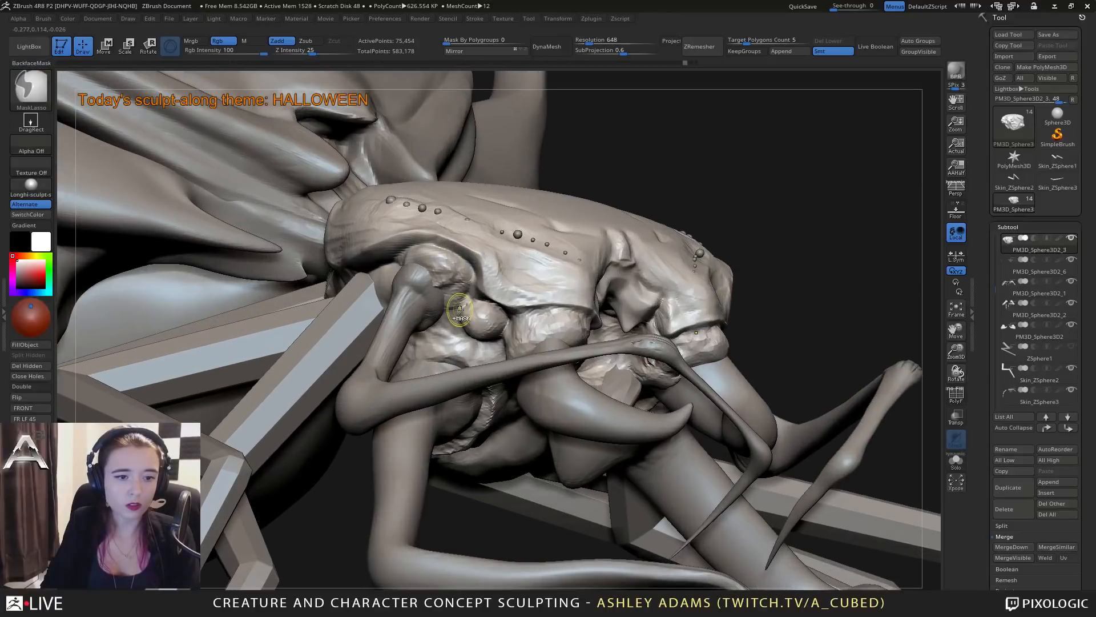
Insert a mirrored pair of IMM Primitives spheres in the hollows behind the mandibles and split them into their own subtool.
key(b)
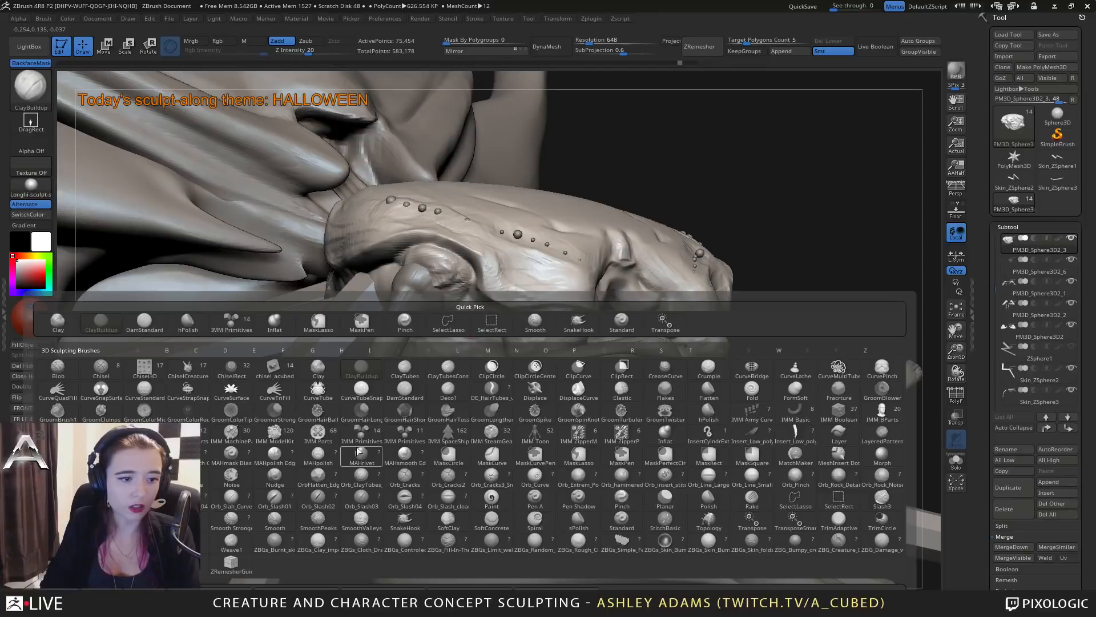
click(228, 324)
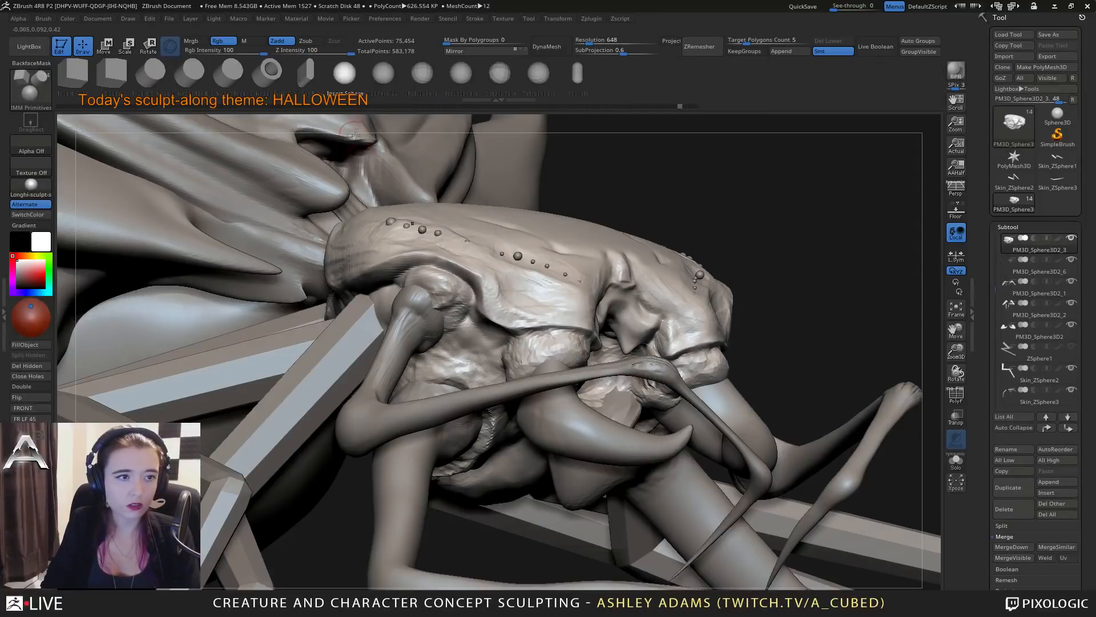
drag(478, 348, 516, 356)
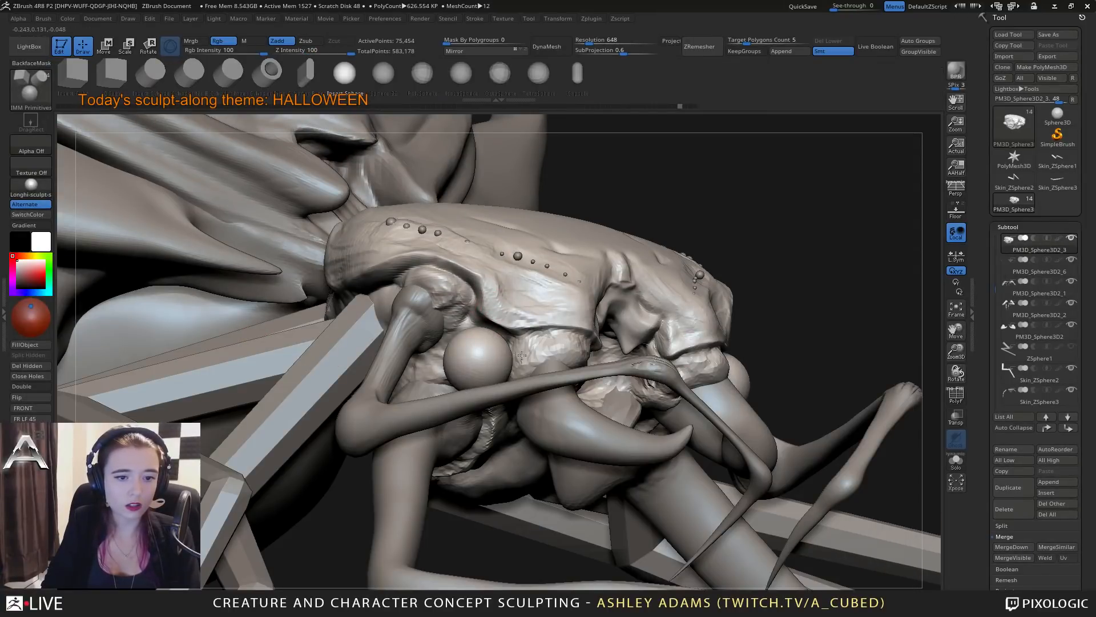
click(1001, 526)
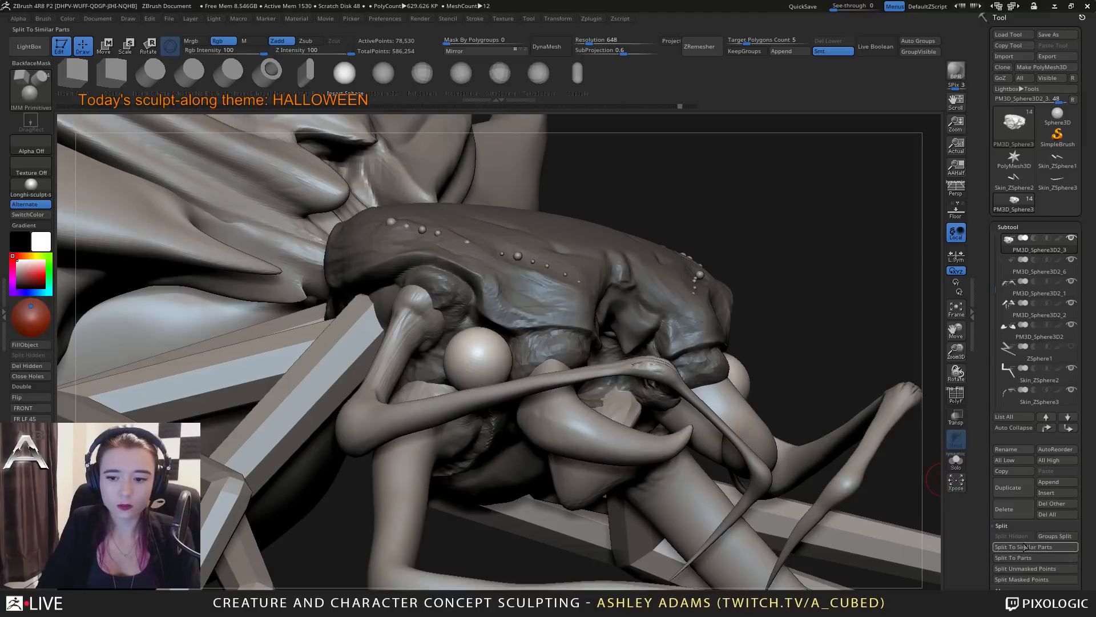
click(1020, 581)
Move the sphere eyes into the side hollows beneath the head plate, just behind the mandibles.
key(w)
drag(828, 297, 700, 357)
drag(473, 377, 486, 373)
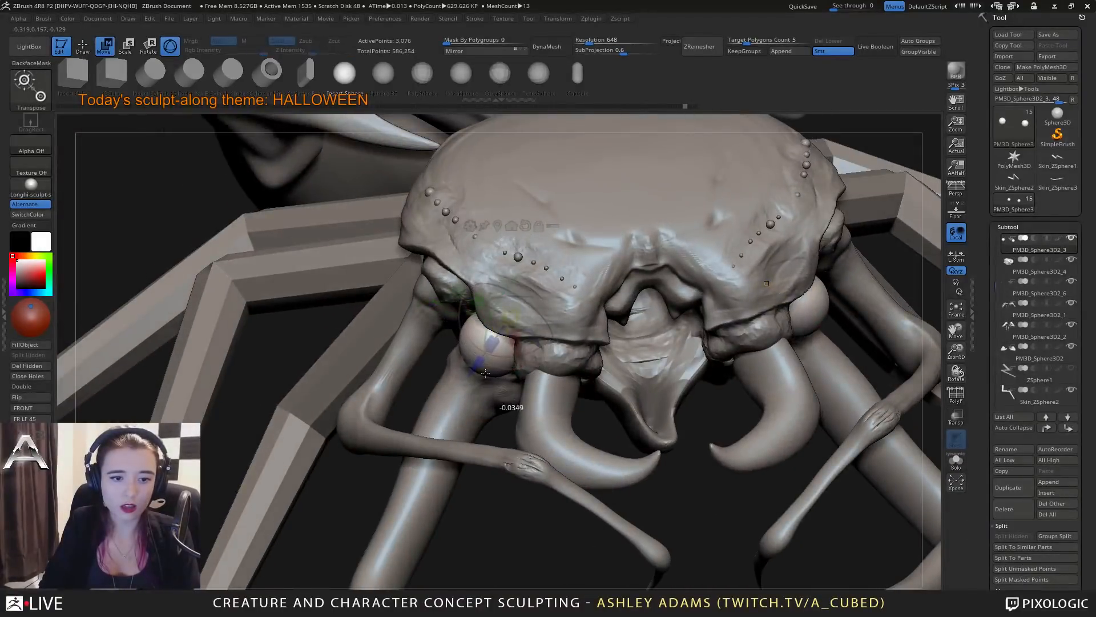
drag(485, 508, 605, 494)
drag(511, 312, 445, 284)
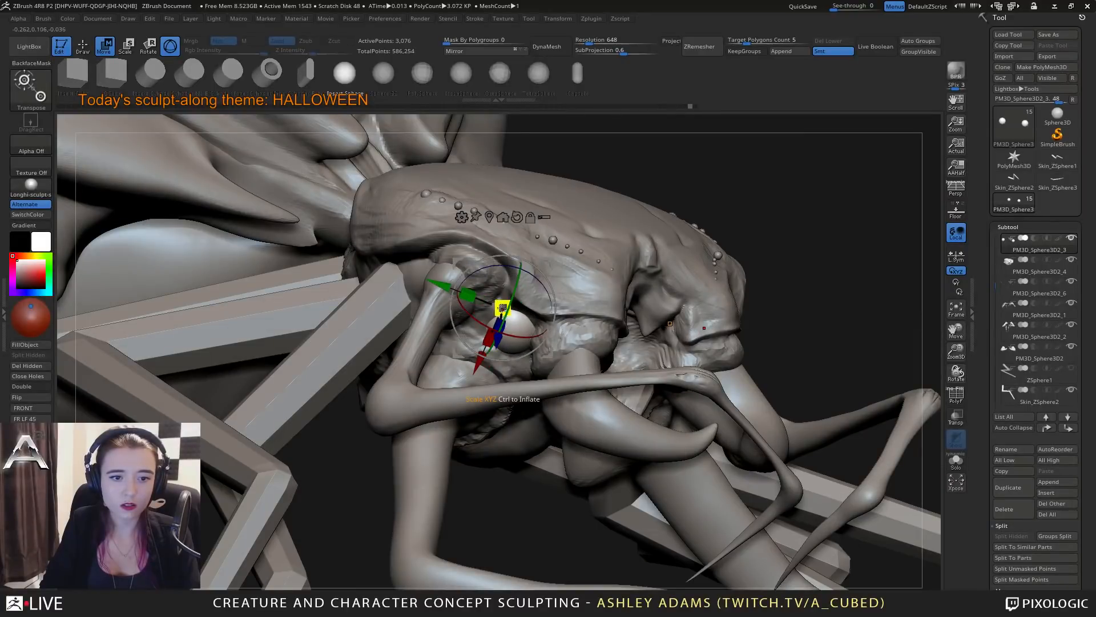
Scale down the sphere eyes and settle them into the side hollows.
drag(495, 342, 500, 311)
drag(500, 310, 494, 351)
drag(446, 297, 437, 293)
right_drag(446, 297, 366, 263)
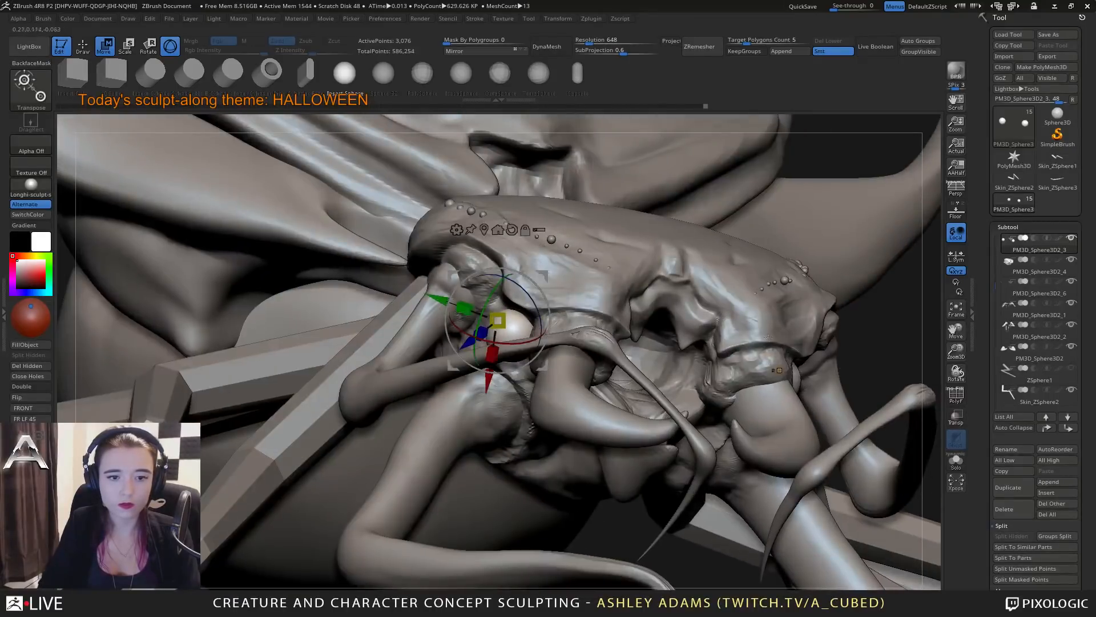
Duplicate the eye subtool and move the copies behind and below the first pair, toward the upper feeler sockets.
click(1021, 491)
mouse_move(498, 320)
mouse_down()
mouse_move(477, 312)
mouse_move(505, 323)
mouse_up()
right_drag(516, 311, 582, 300)
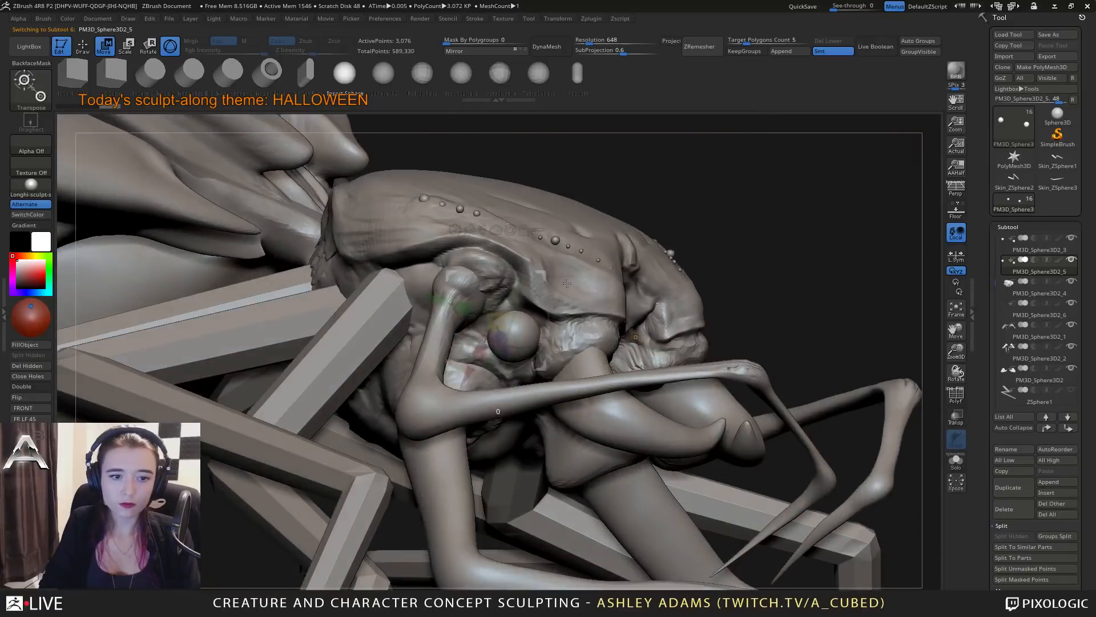
drag(537, 278, 488, 287)
right_drag(511, 300, 450, 319)
drag(459, 330, 438, 345)
drag(389, 375, 414, 390)
Center the gizmo on the duplicated eye and scale the copies smaller than the first pair.
right_drag(425, 349, 519, 297)
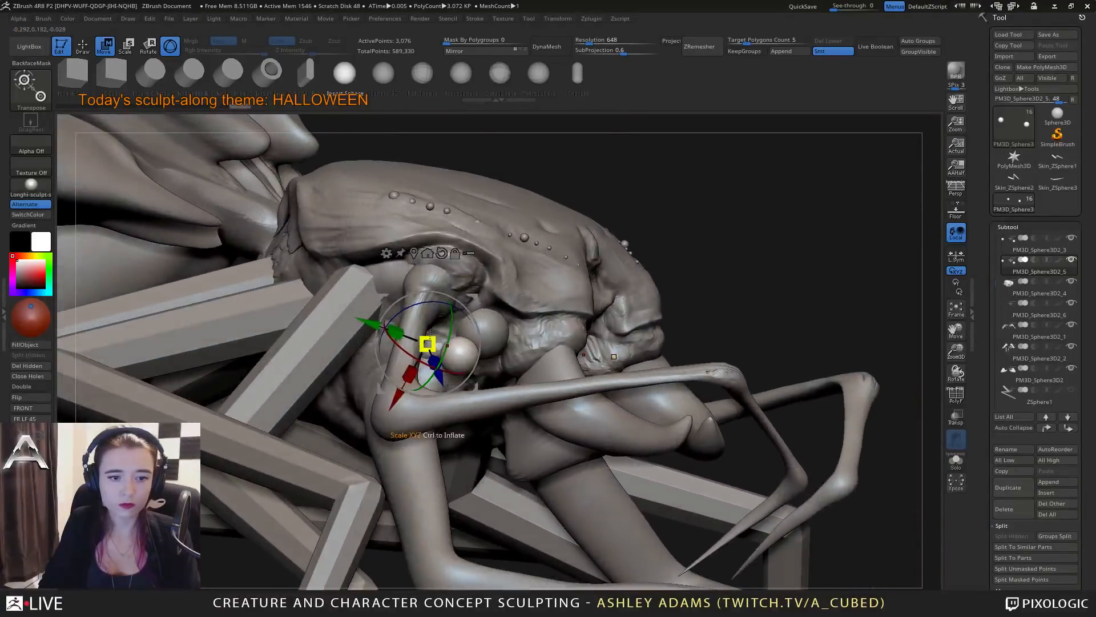
click(415, 253)
drag(460, 347, 437, 347)
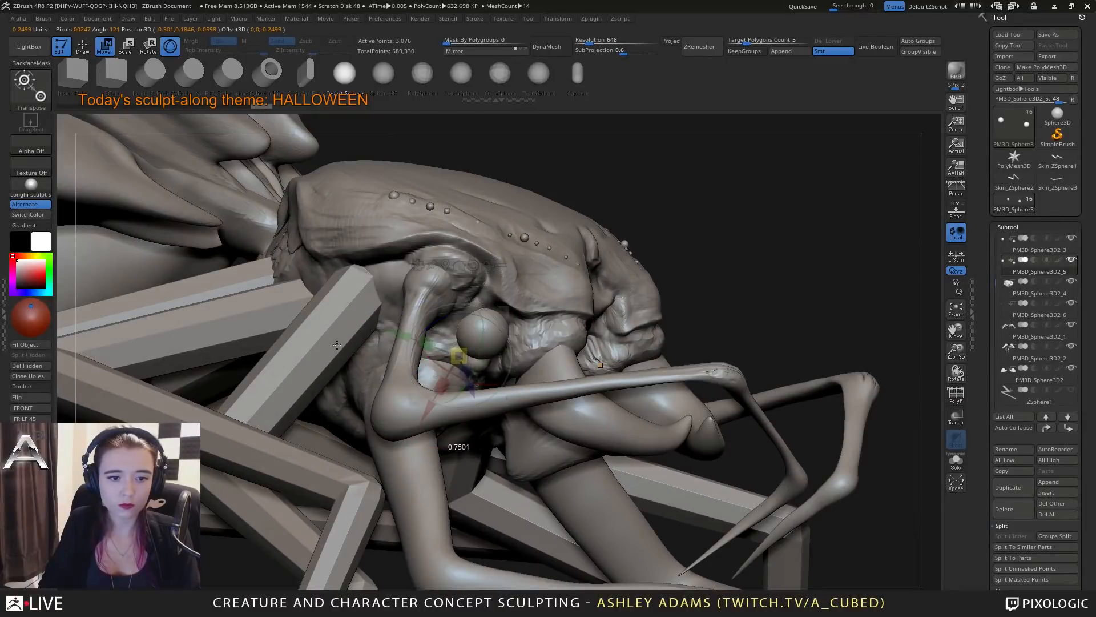
drag(337, 344, 338, 345)
right_drag(587, 357, 508, 374)
Seat the smaller eyes in the hollows beside the first pair and return to draw mode.
drag(491, 320, 442, 308)
right_drag(442, 313, 434, 390)
drag(354, 415, 352, 428)
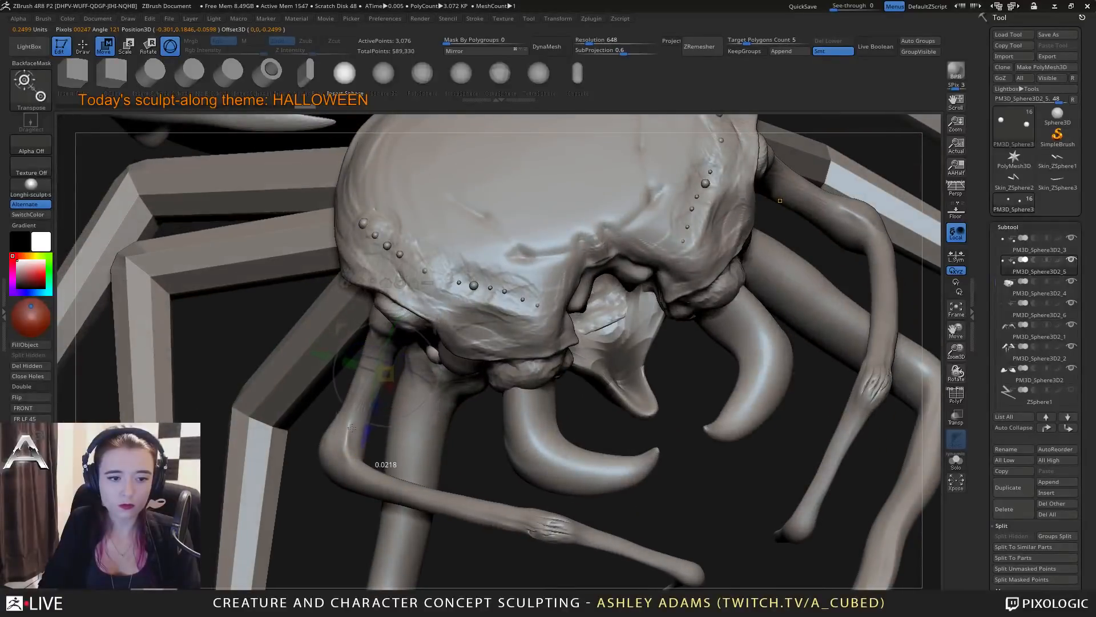
right_drag(352, 427, 448, 319)
drag(452, 306, 453, 287)
ctrl+right_drag(468, 294, 374, 185)
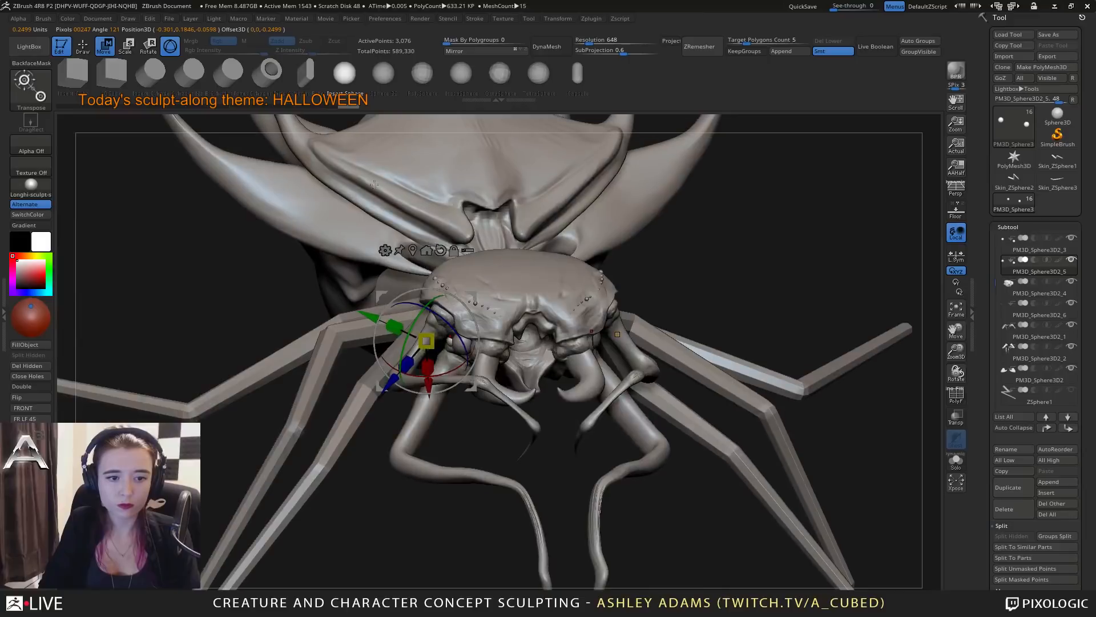
key(q)
right_drag(632, 311, 654, 324)
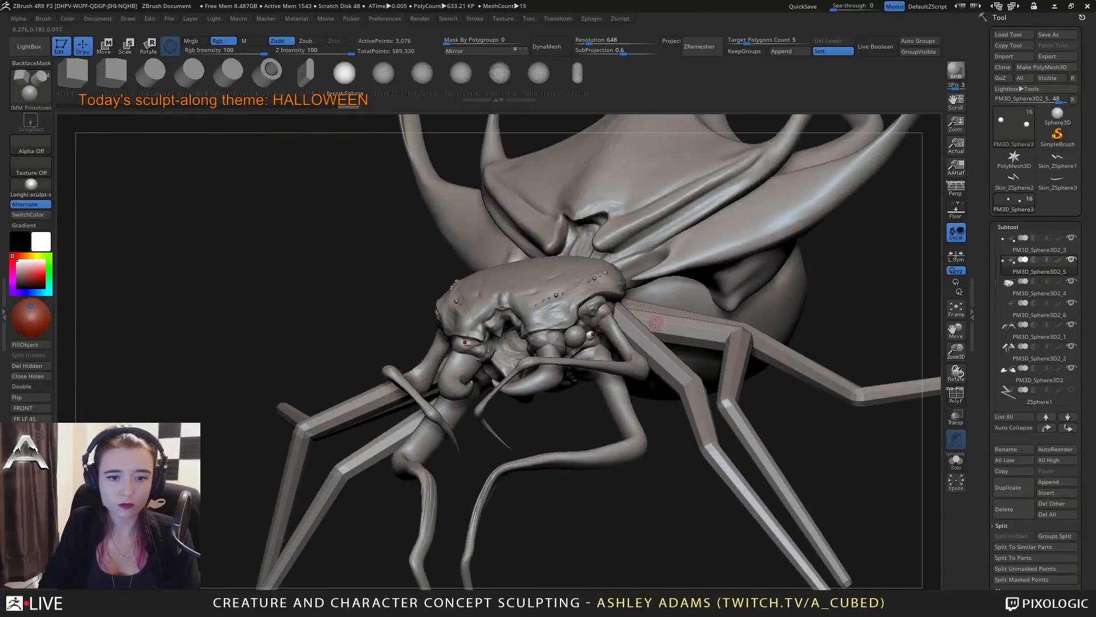
Examine the newly placed eyes and the head from the sides and the front.
click(1020, 580)
right_drag(832, 436, 708, 426)
key(space)
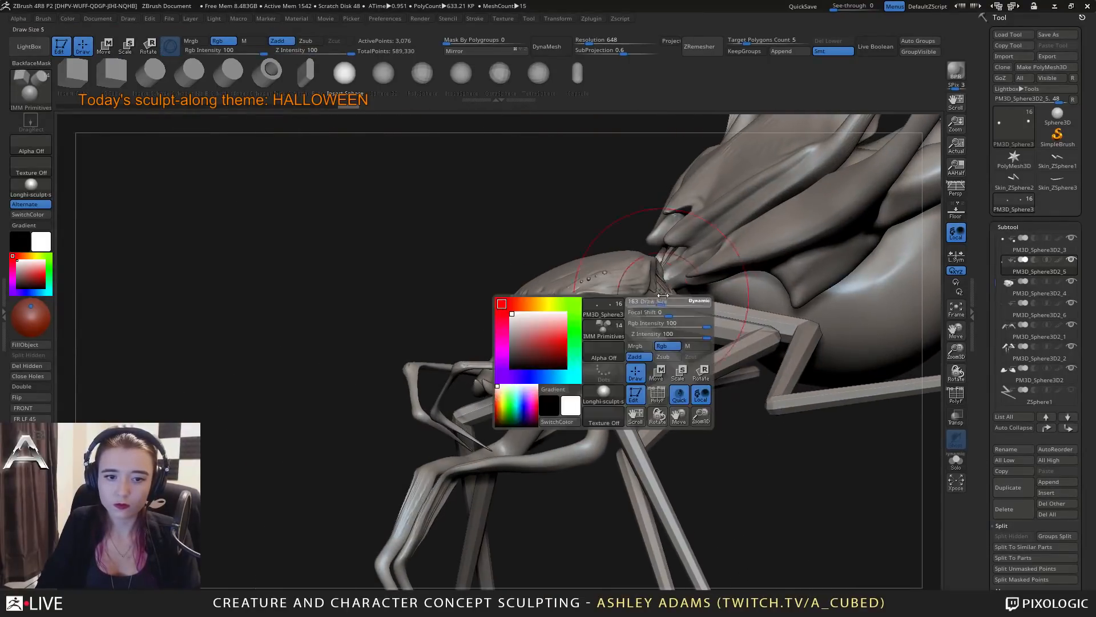
right_drag(598, 383, 647, 375)
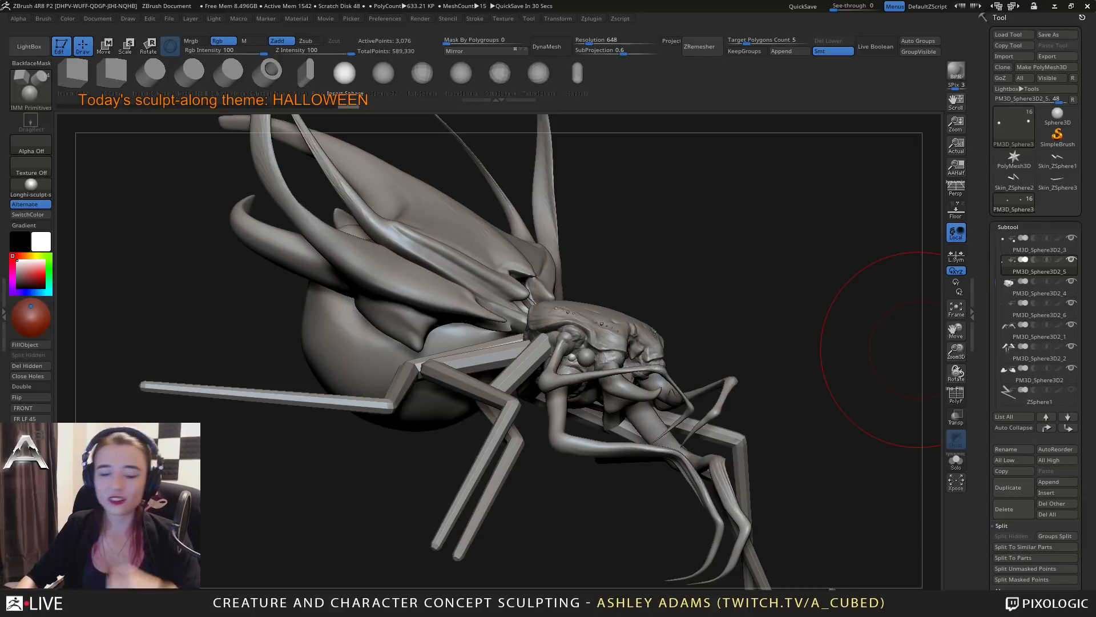
mouse_move(918, 350)
mouse_down()
mouse_move(731, 371)
mouse_move(680, 303)
mouse_move(628, 325)
mouse_up()
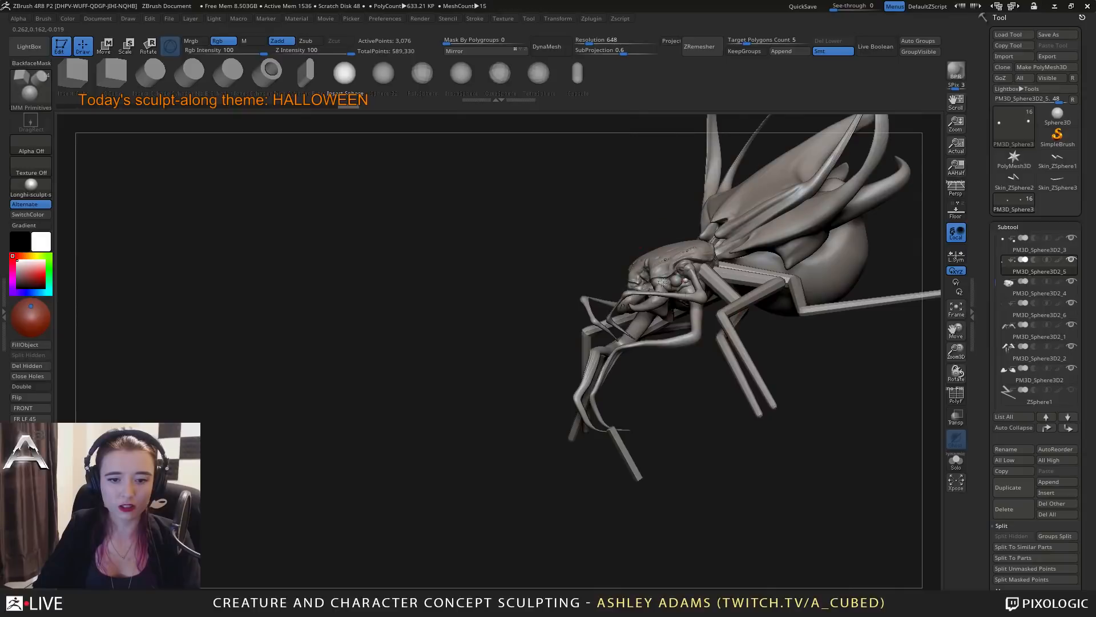
key(space)
click(649, 286)
ctrl+right_drag(649, 286, 645, 326)
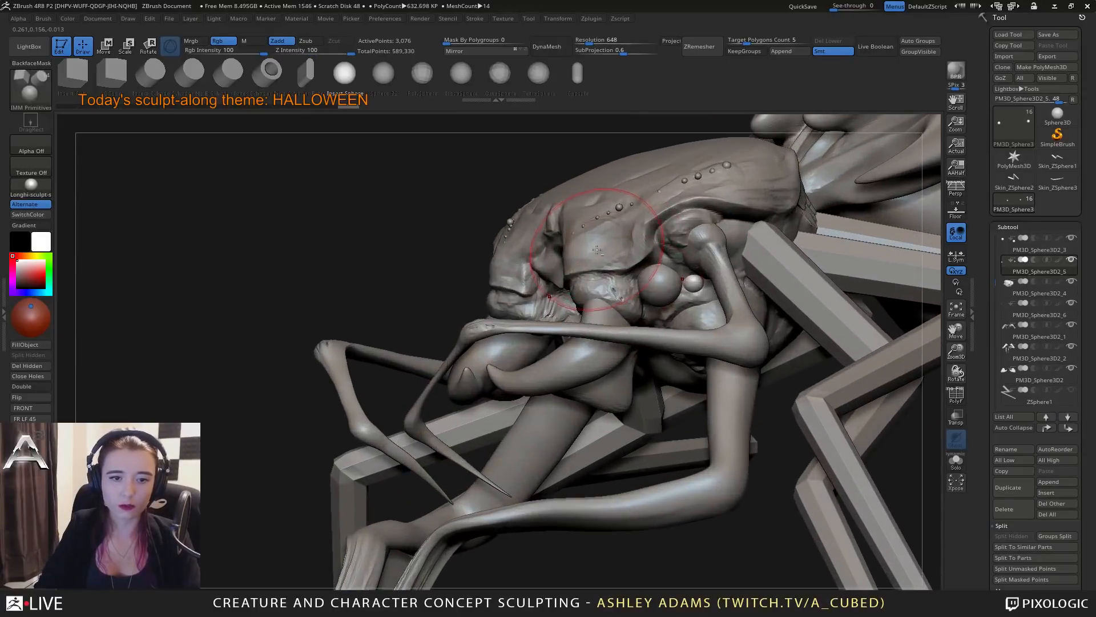
alt+click(625, 270)
mouse_move(624, 270)
right_down()
mouse_move(702, 265)
mouse_move(603, 311)
mouse_move(599, 331)
right_up()
right_click(649, 262)
mouse_move(440, 260)
right_down()
mouse_move(449, 303)
mouse_move(457, 277)
right_up()
mouse_move(523, 267)
right_down()
mouse_move(514, 302)
mouse_move(510, 259)
mouse_move(503, 391)
mouse_move(485, 403)
right_up()
right_click(448, 454)
right_drag(448, 454, 594, 399)
right_click(526, 455)
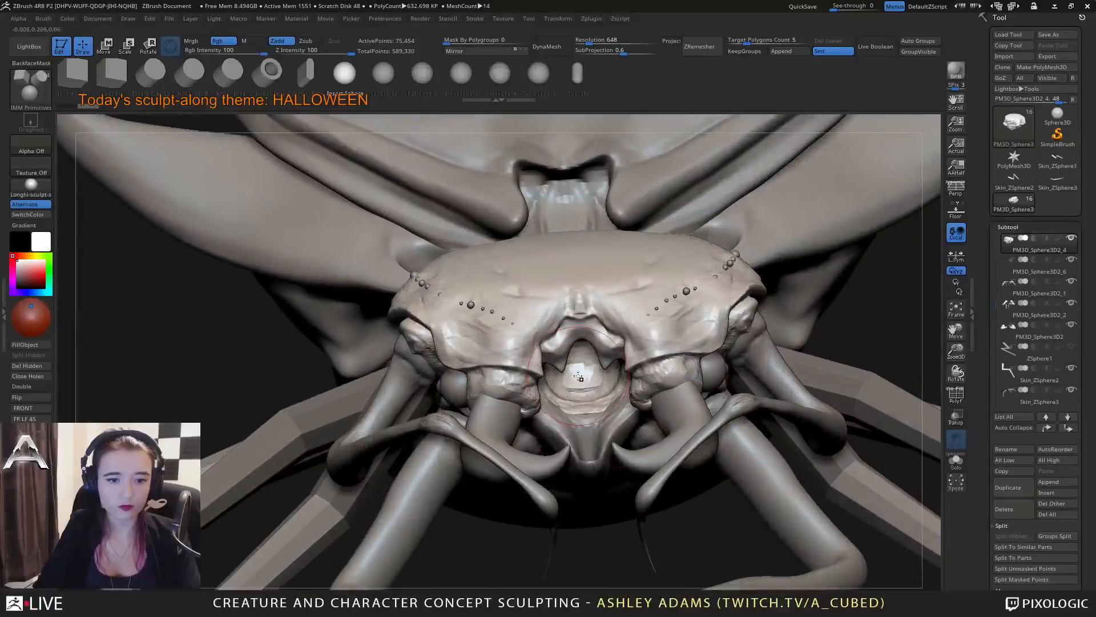
Isolate the head, sculpt the throat area between the feeler sockets with SnakeHook and ClayBuildup, and show all parts again.
click(956, 460)
mouse_move(619, 363)
right_down()
mouse_move(622, 319)
mouse_move(628, 379)
mouse_move(624, 281)
mouse_move(617, 360)
mouse_move(625, 335)
mouse_move(605, 366)
right_up()
key(b)
key(s)
key(h)
key(b)
key(c)
key(b)
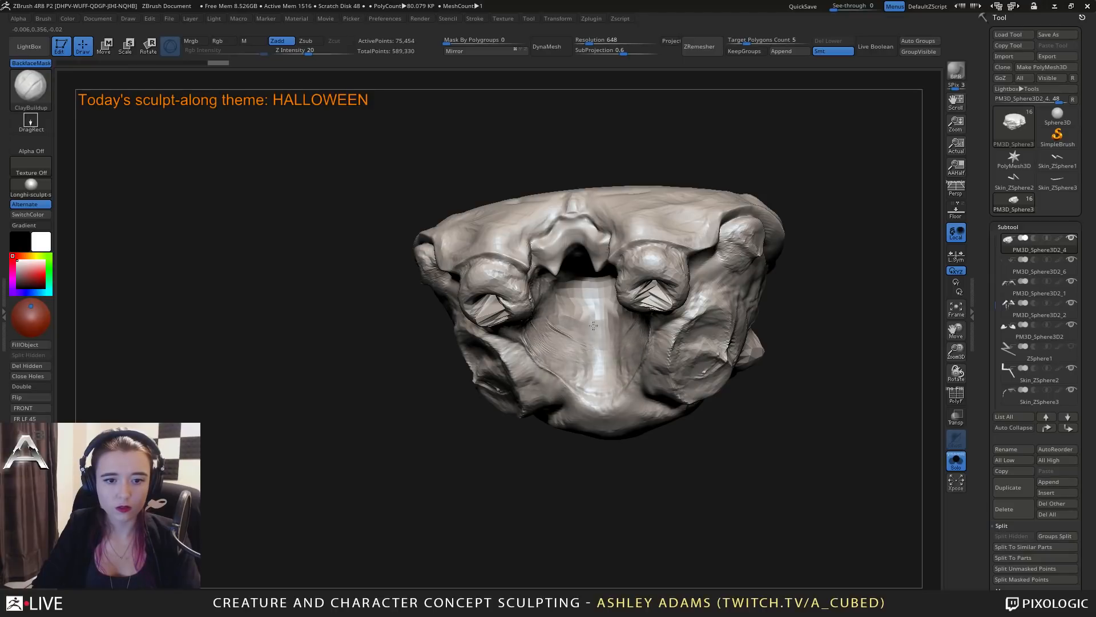
click(956, 460)
right_drag(672, 349, 694, 354)
right_drag(539, 285, 594, 291)
alt+drag(599, 284, 588, 290)
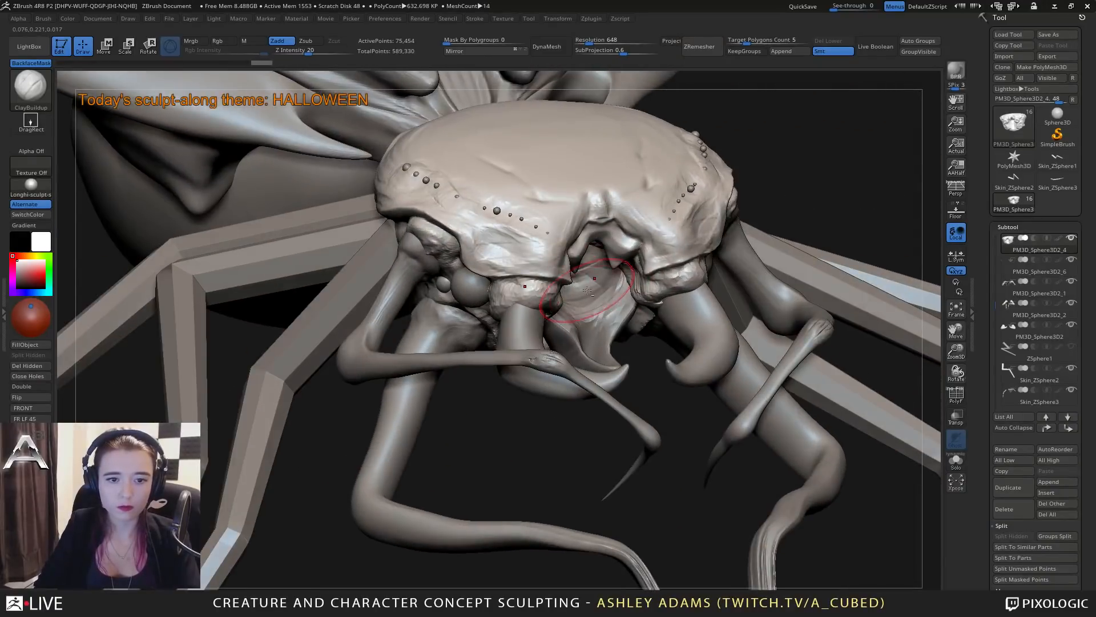
Reshape the upper edge of the mouth piece and the adjoining head surface with SnakeHook.
alt+click(589, 292)
key(b)
key(s)
key(h)
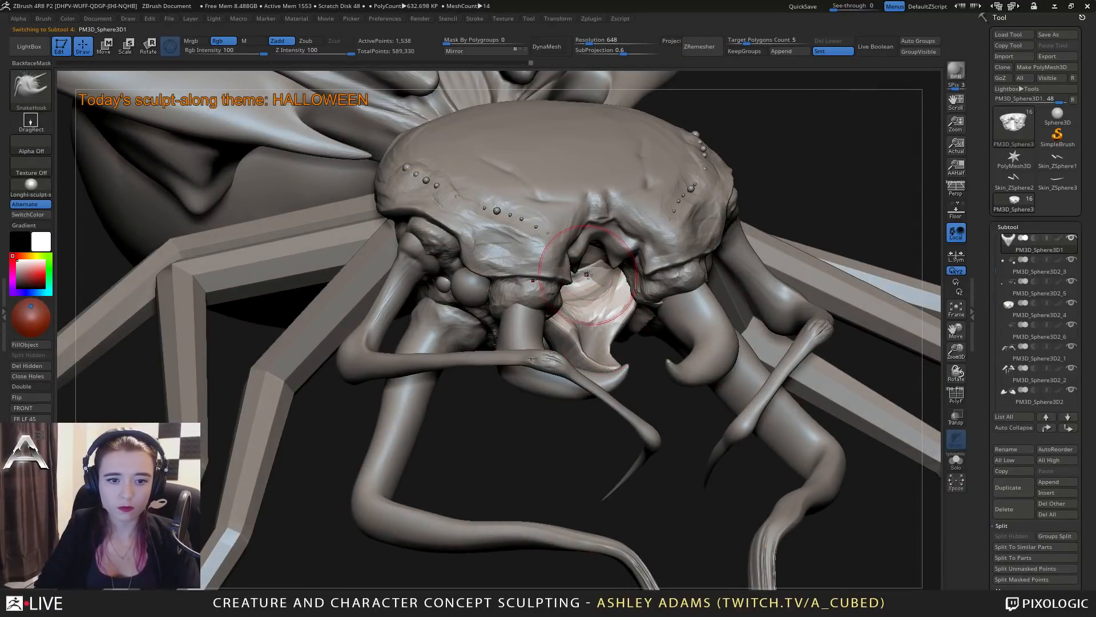
right_drag(569, 260, 554, 286)
alt+click(581, 239)
right_click(555, 285)
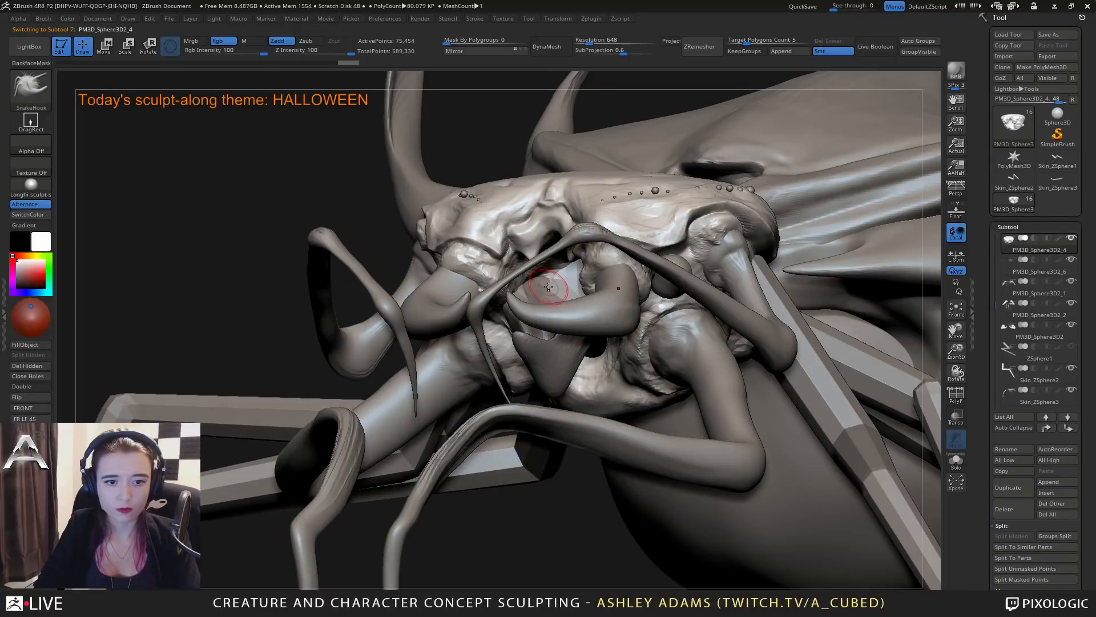
right_drag(548, 287, 428, 448)
right_click(517, 345)
Remesh the mouth piece with DynaMesh at resolution 648 and adjust its shape with SnakeHook.
alt+click(527, 352)
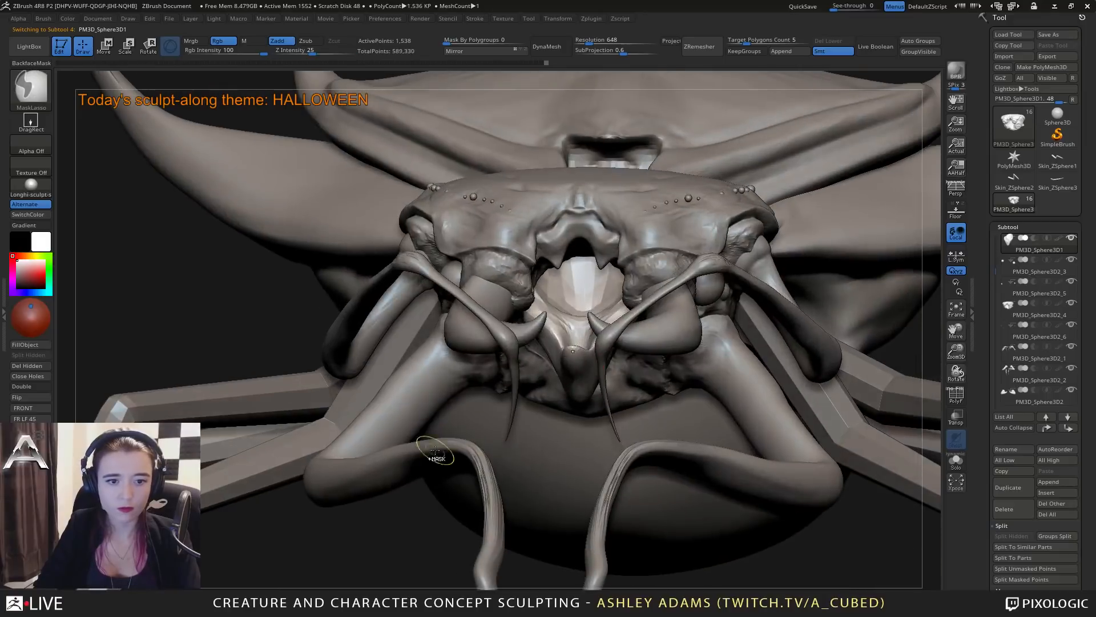
right_drag(593, 330, 740, 353)
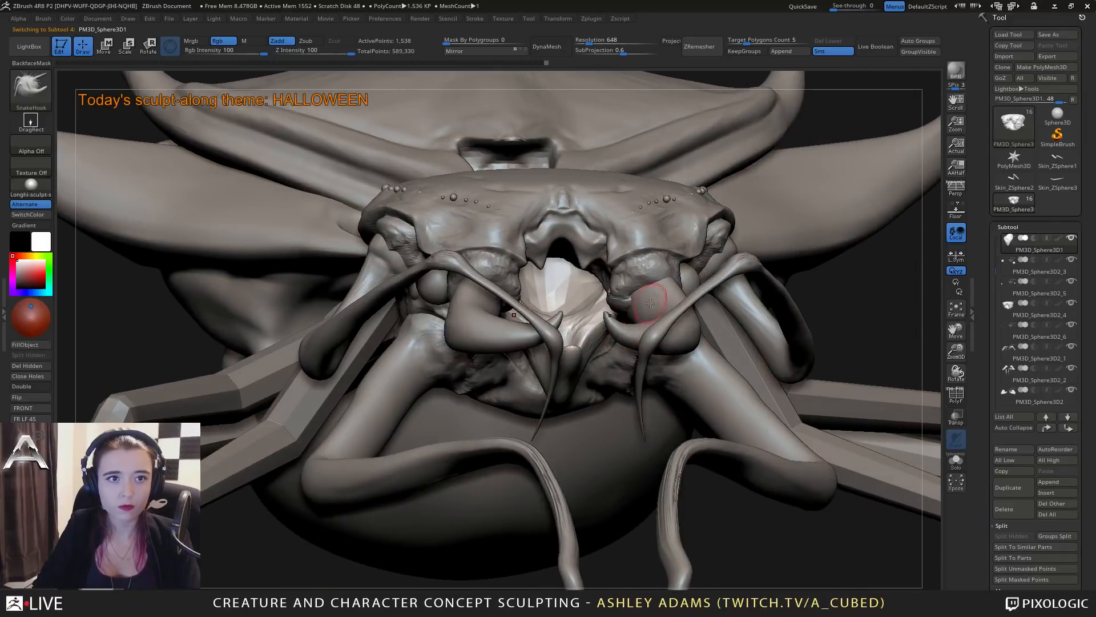
click(551, 47)
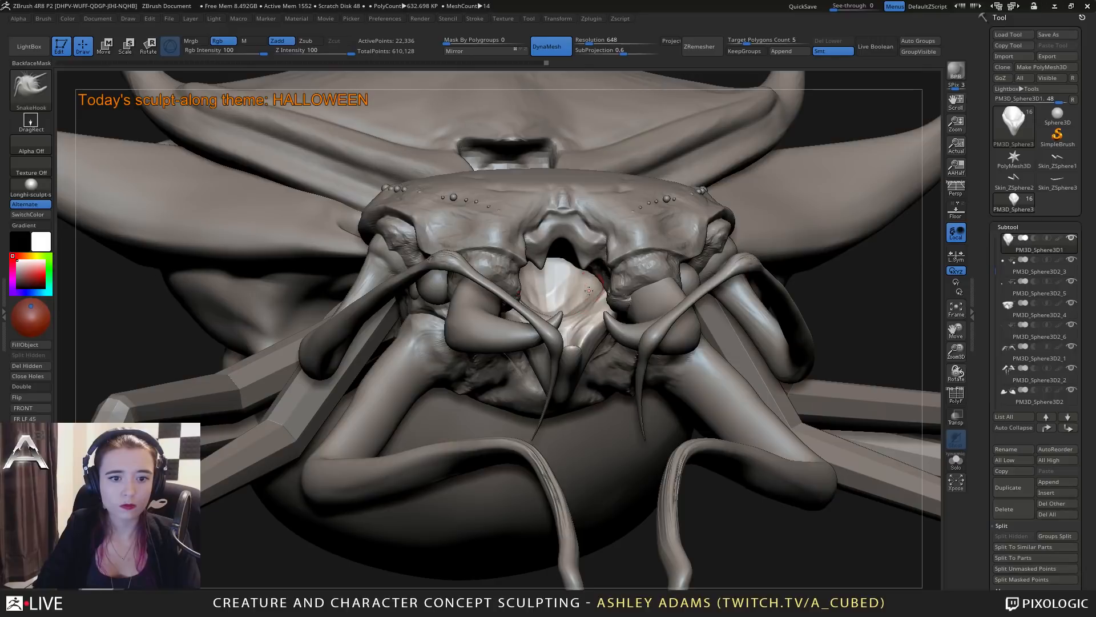
right_drag(589, 291, 550, 350)
Carve a round opening into the centre of the mouth piece and build up its rim with ClayBuildup.
key(b)
key(c)
key(b)
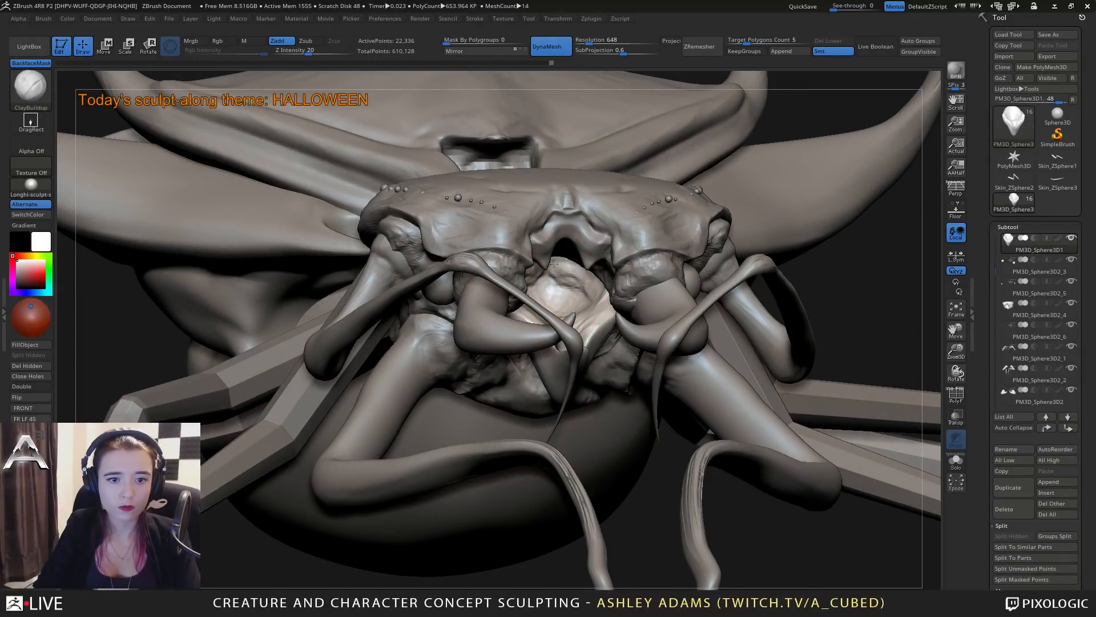
mouse_move(554, 263)
mouse_down()
mouse_move(592, 293)
mouse_move(565, 296)
mouse_up()
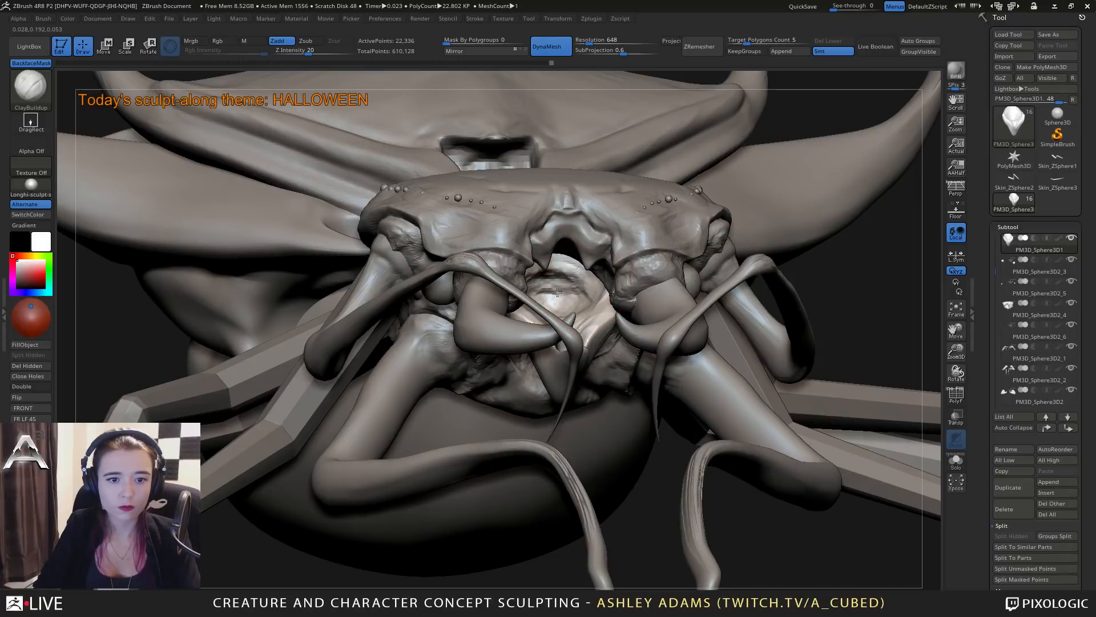
right_drag(557, 292, 546, 312)
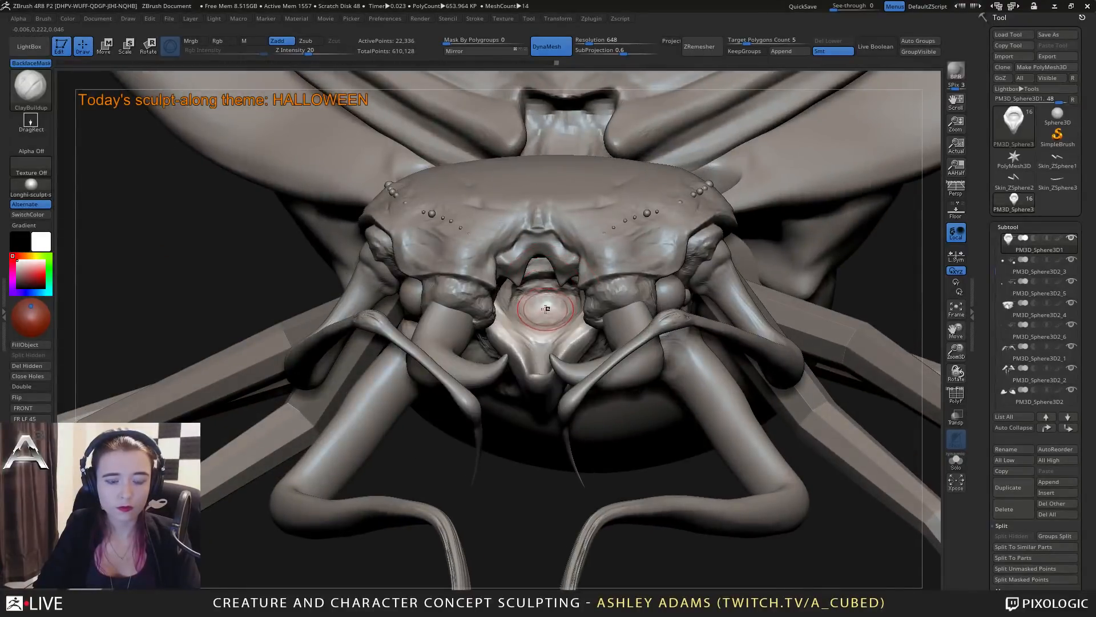
alt+drag(548, 305, 569, 307)
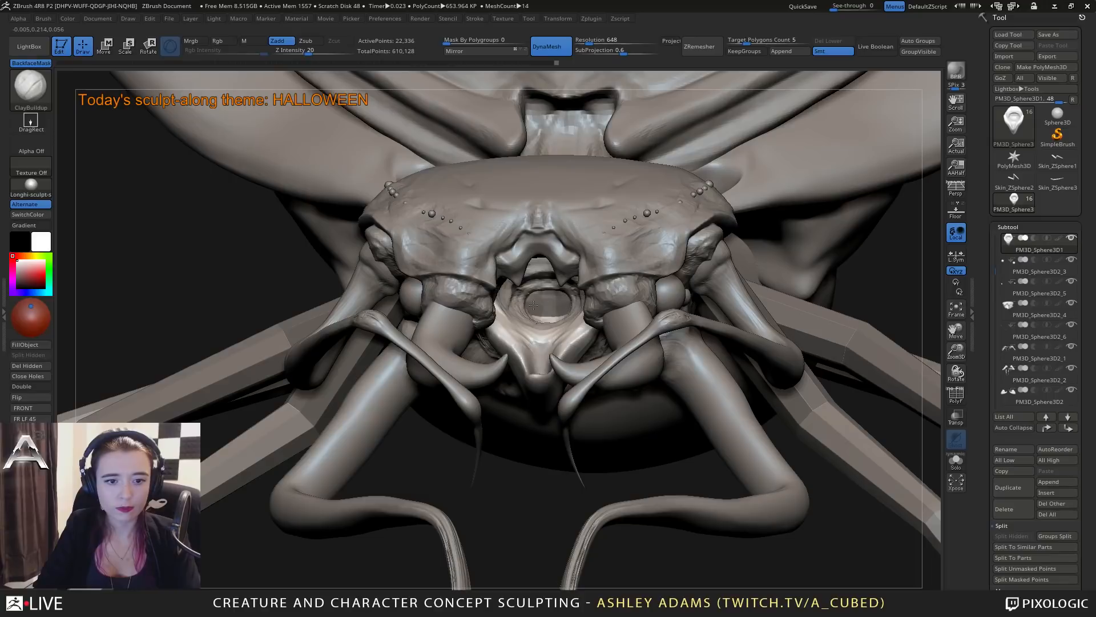
right_drag(547, 323, 499, 313)
mouse_move(532, 331)
mouse_down()
mouse_move(542, 335)
mouse_move(517, 344)
mouse_up()
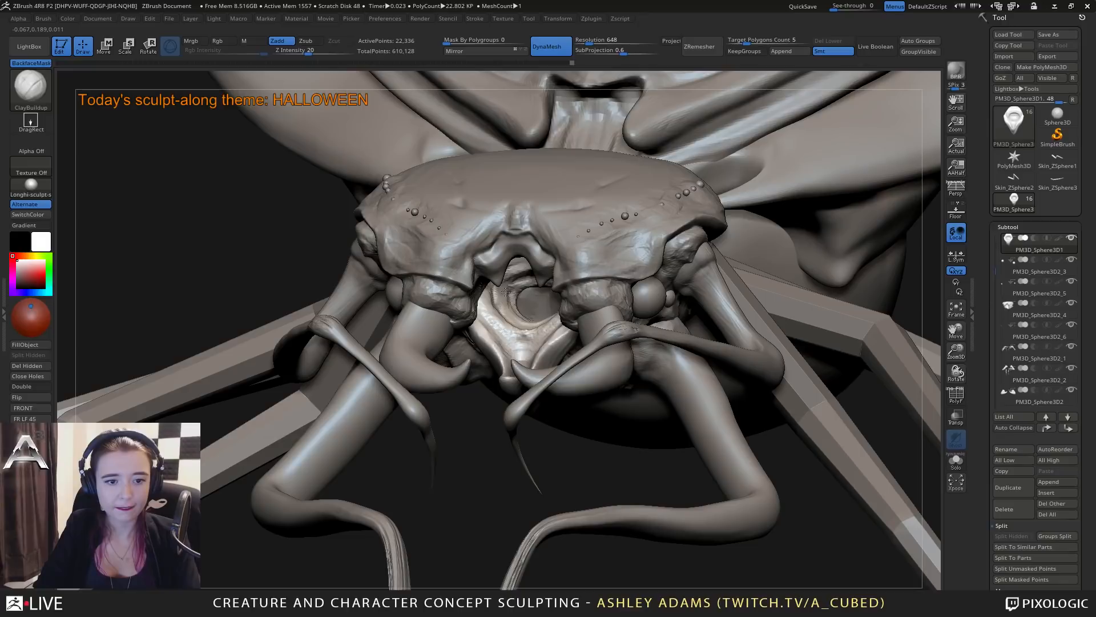
Carve curved creases around the mouth opening with DamStandard.
key(b)
key(d)
key(s)
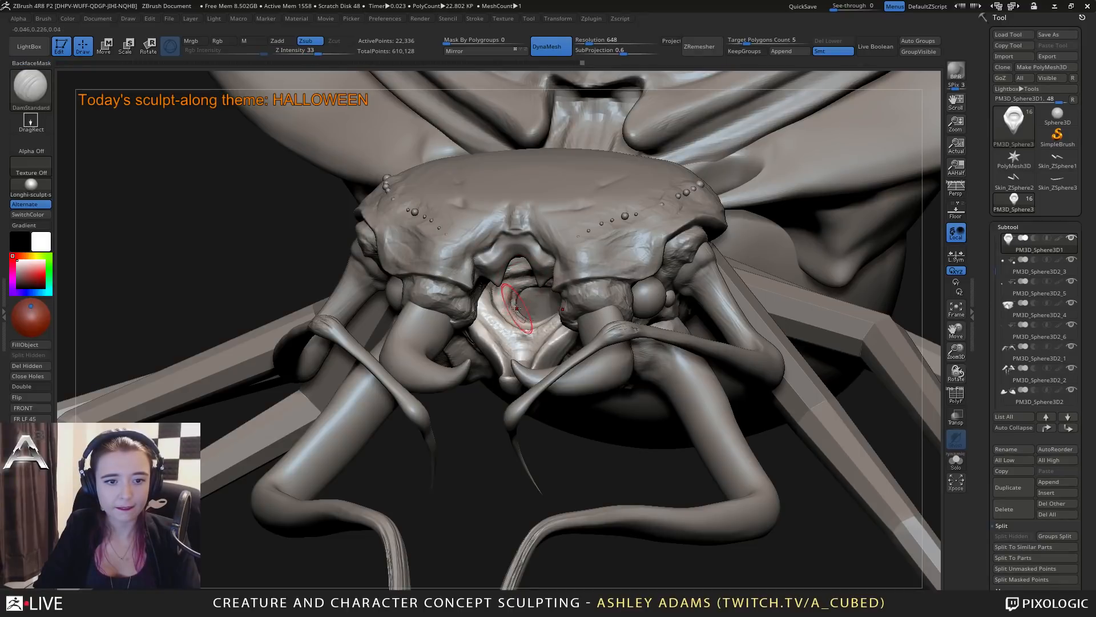
drag(528, 284, 506, 301)
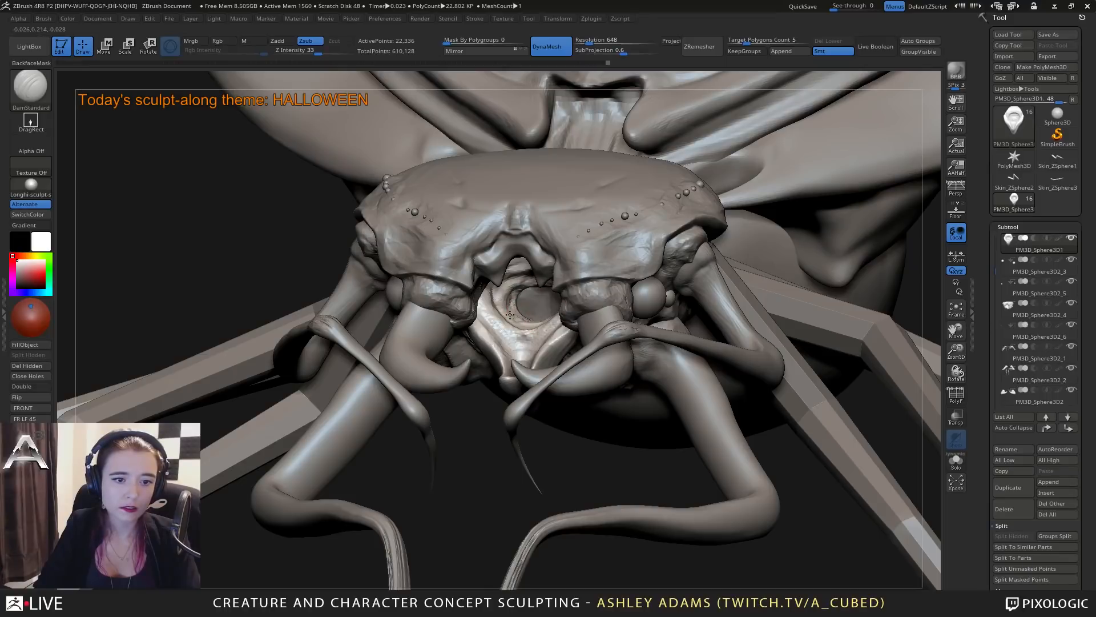
right_drag(510, 314, 535, 327)
mouse_move(571, 312)
mouse_down()
mouse_move(535, 347)
mouse_move(597, 305)
mouse_up()
mouse_move(569, 348)
mouse_down()
mouse_move(535, 351)
mouse_move(582, 350)
mouse_up()
mouse_move(564, 346)
right_down()
mouse_move(563, 268)
mouse_move(507, 295)
mouse_move(543, 284)
mouse_move(525, 281)
right_up()
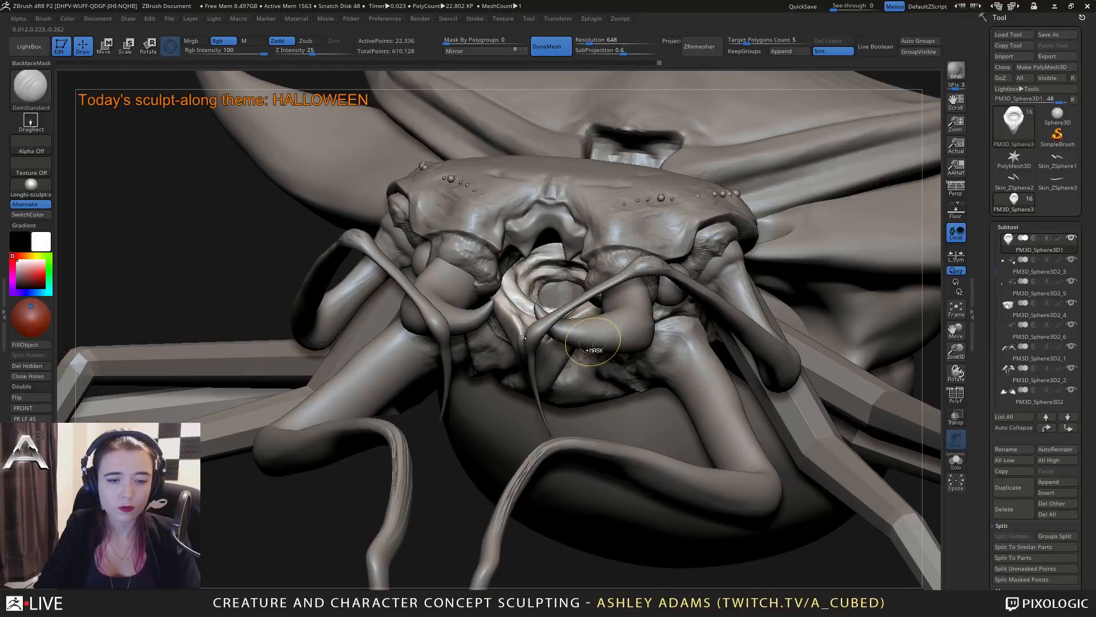
Reshape the lower part of the mouth piece into a broader lip with SnakeHook, working from the front and sides.
mouse_move(585, 270)
ctrl+right_down()
mouse_move(562, 260)
mouse_move(561, 350)
mouse_move(605, 252)
ctrl+right_up()
right_click(560, 350)
shift+right_drag(605, 251, 613, 229)
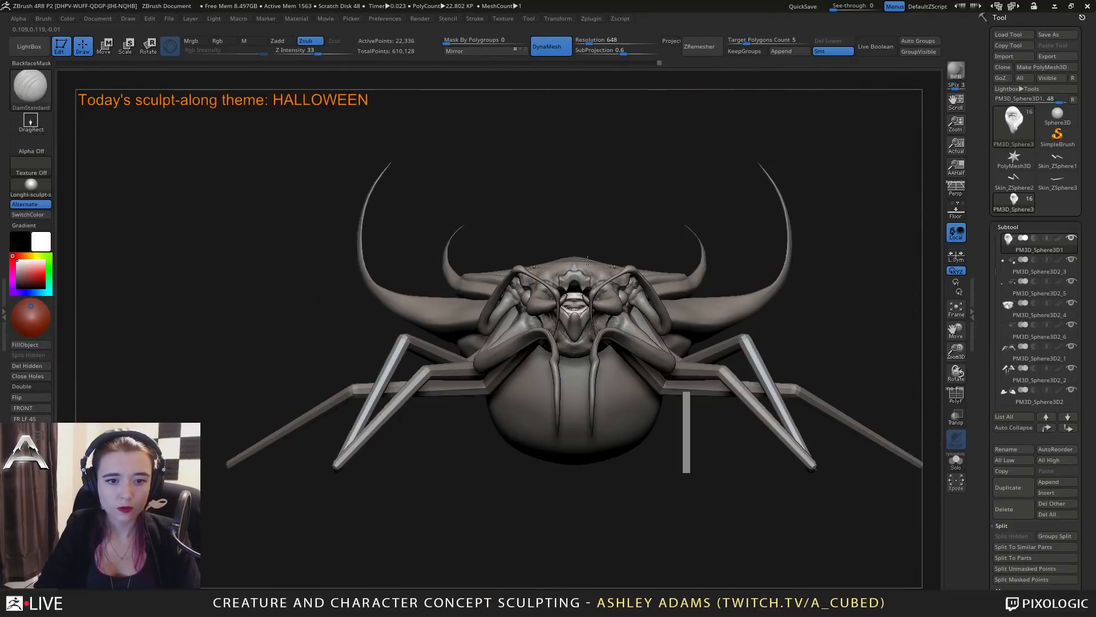
mouse_move(628, 286)
right_down()
mouse_move(617, 244)
mouse_move(577, 251)
mouse_move(561, 303)
right_up()
key(b)
key(s)
key(h)
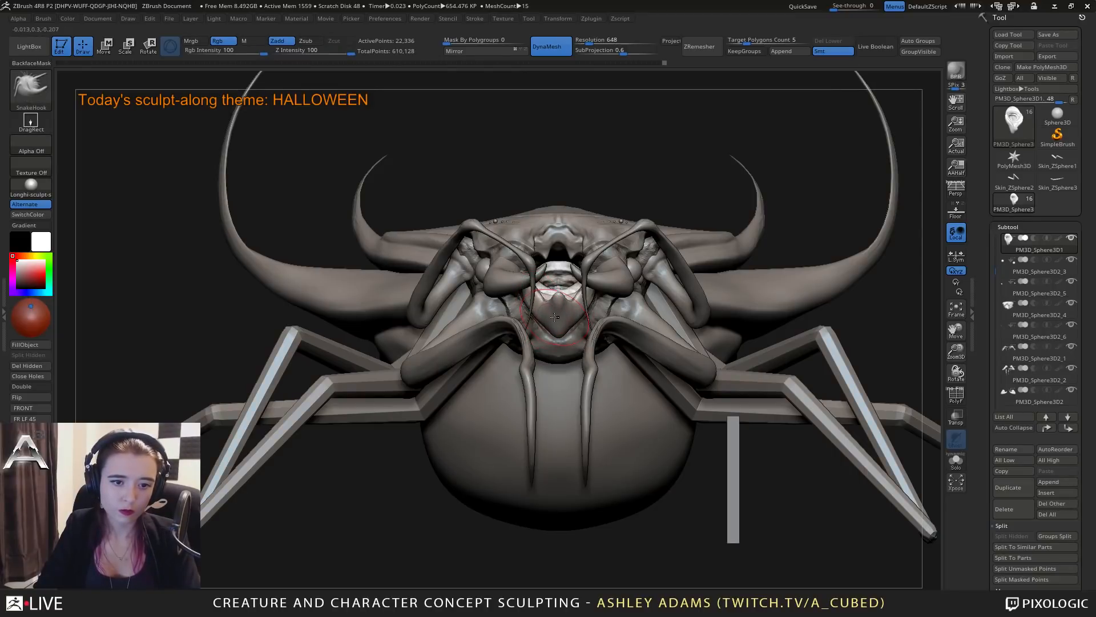
right_drag(554, 317, 553, 297)
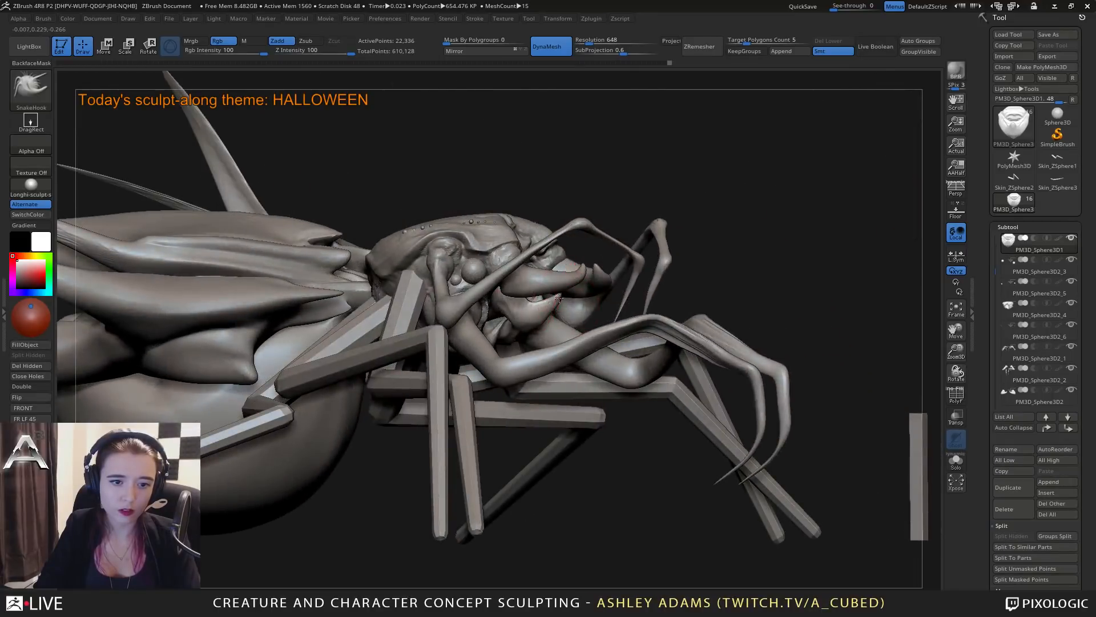
drag(559, 297, 554, 305)
right_drag(554, 306, 528, 313)
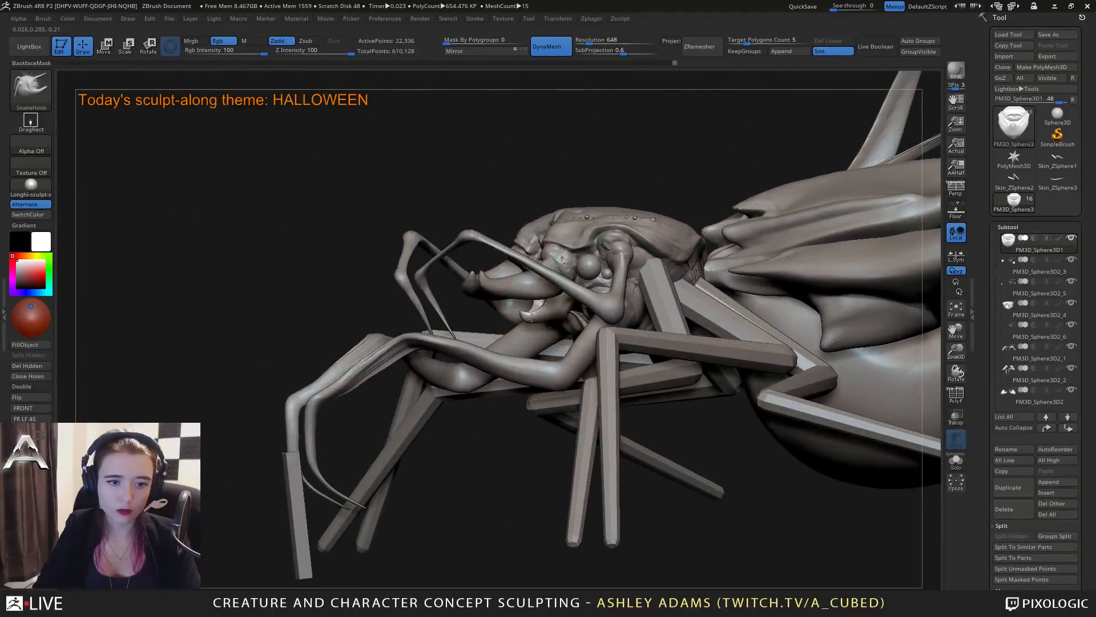
Smooth the lower lip of the mouth piece and adjust the brush size for further shaping.
key(space)
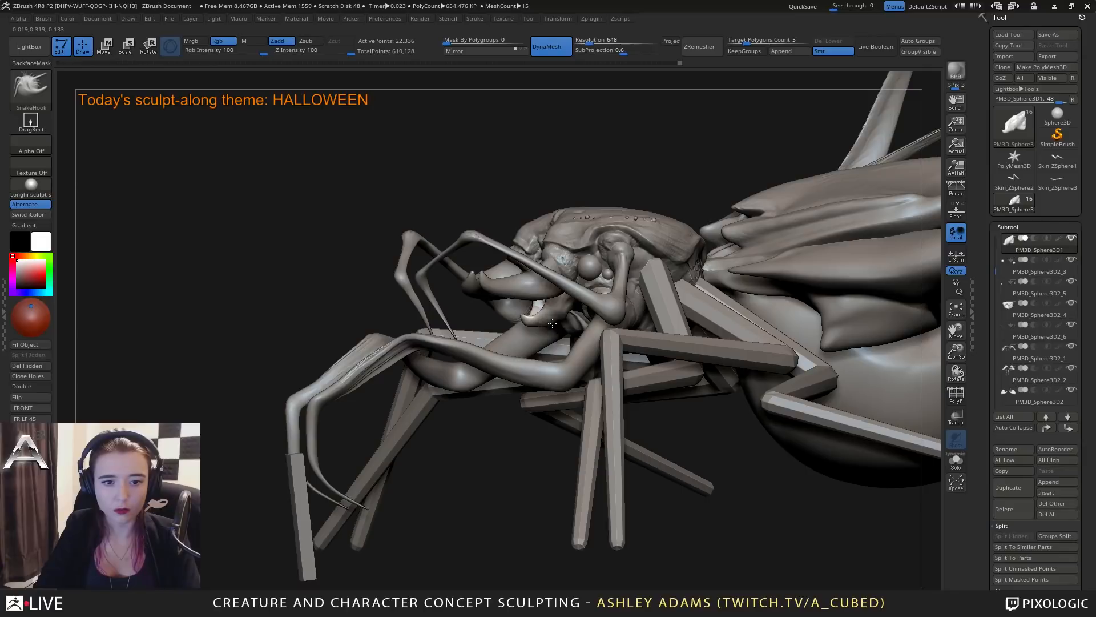
shift+drag(557, 321, 563, 316)
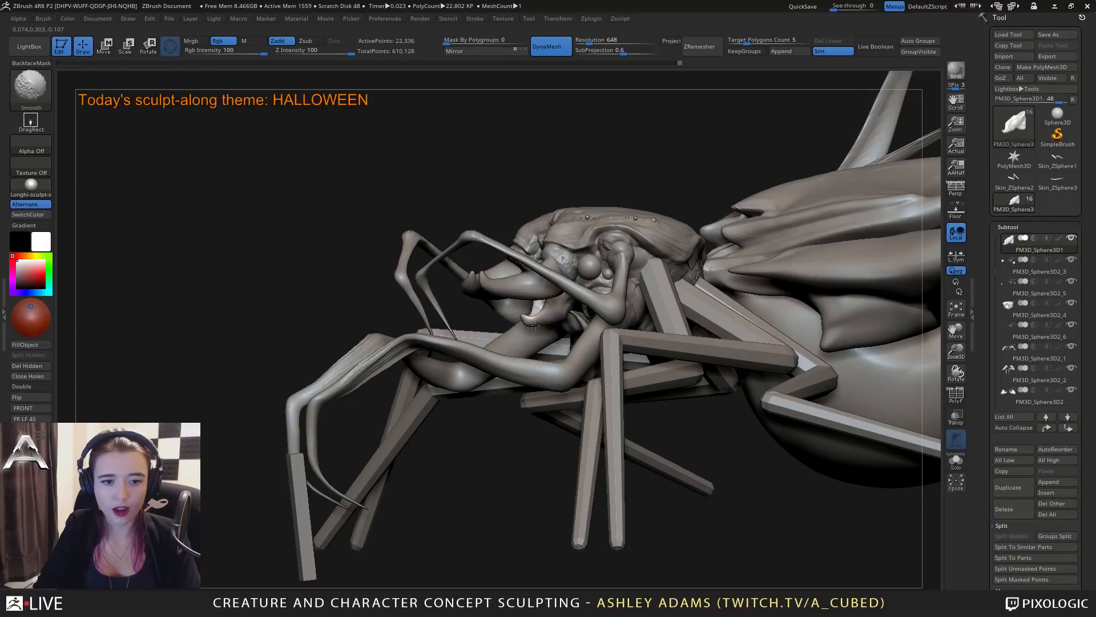
right_drag(535, 325, 562, 290)
key(space)
right_click(481, 343)
right_click(562, 290)
key(space)
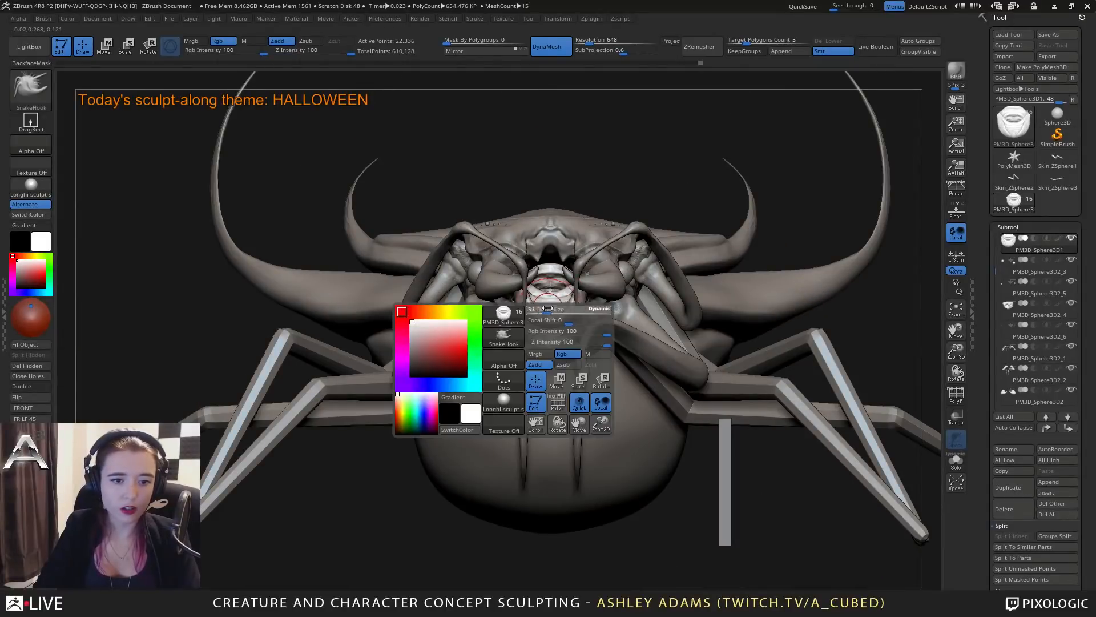
Build up the lower lip with ClayBuildup and adjust its contour with SnakeHook.
key(b)
key(c)
key(b)
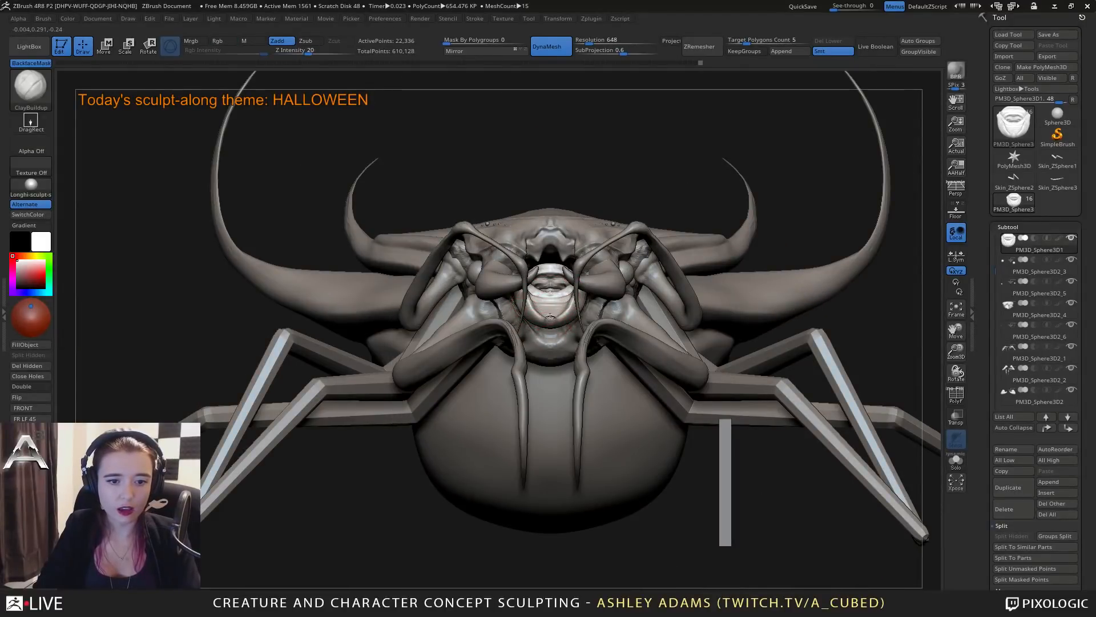
drag(550, 317, 557, 316)
Cut creases into the underside of the mouth piece with DamStandard.
key(b)
key(s)
key(h)
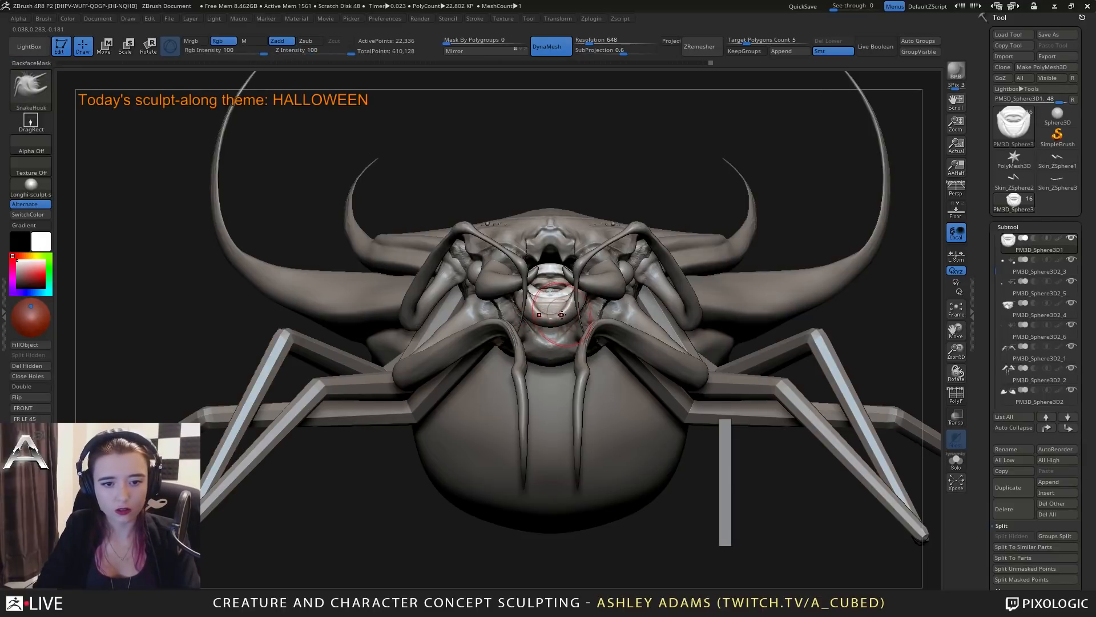
drag(567, 302, 566, 305)
mouse_move(562, 311)
right_down()
mouse_move(661, 332)
mouse_move(517, 337)
mouse_move(562, 322)
mouse_move(580, 281)
mouse_move(537, 298)
right_up()
key(b)
key(d)
key(s)
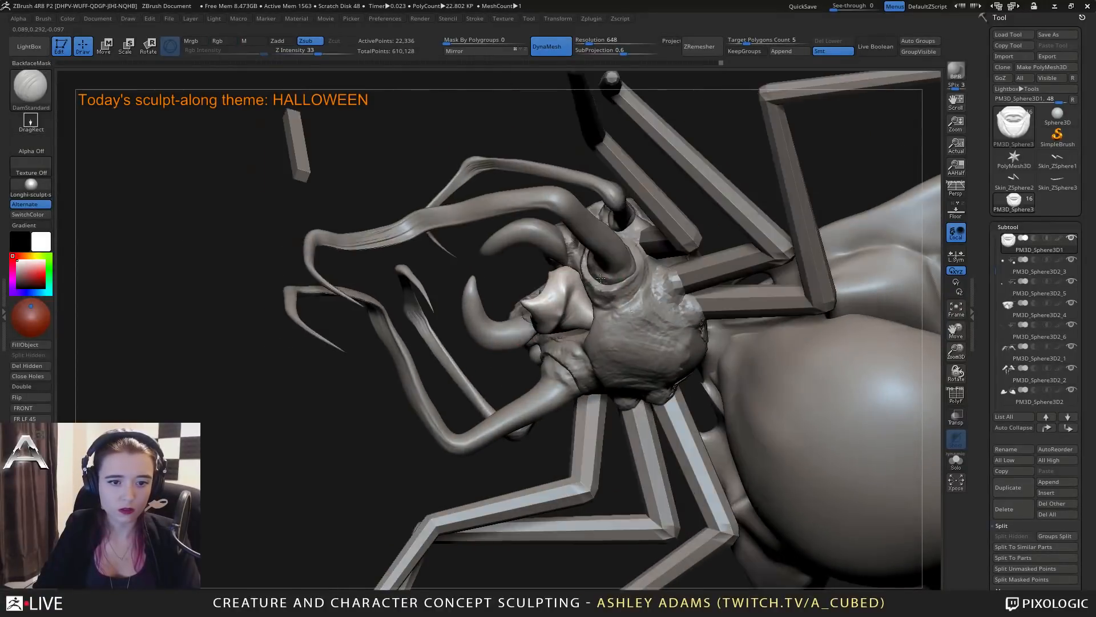
drag(570, 285, 564, 298)
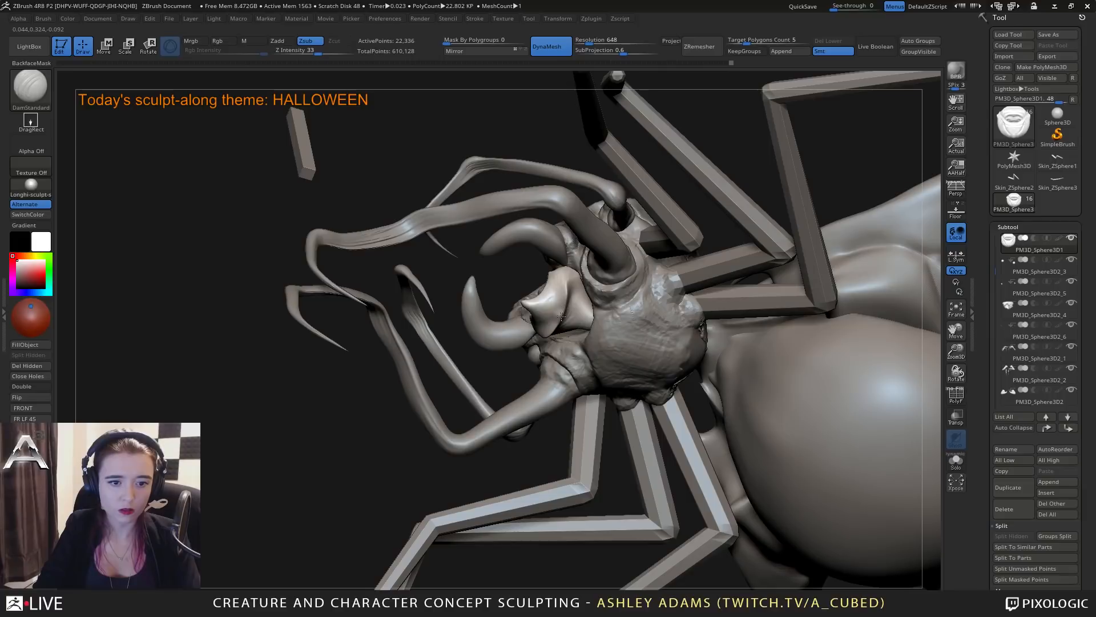
mouse_move(562, 316)
right_down()
mouse_move(562, 341)
mouse_move(570, 295)
mouse_move(562, 311)
mouse_move(549, 309)
mouse_move(575, 317)
mouse_move(599, 368)
mouse_move(630, 377)
right_up()
Refine the mouth piece's shape with SnakeHook and sharpen its creases with DamStandard.
key(b)
key(s)
key(h)
key(space)
key(b)
key(d)
key(s)
right_click(552, 391)
mouse_move(553, 391)
ctrl+right_down()
mouse_move(576, 323)
mouse_move(625, 314)
mouse_move(611, 323)
ctrl+right_up()
Select the front straight leg and remesh it with DynaMesh at resolution 344.
alt+click(555, 369)
right_drag(555, 368, 605, 380)
click(585, 41)
drag(586, 41, 583, 41)
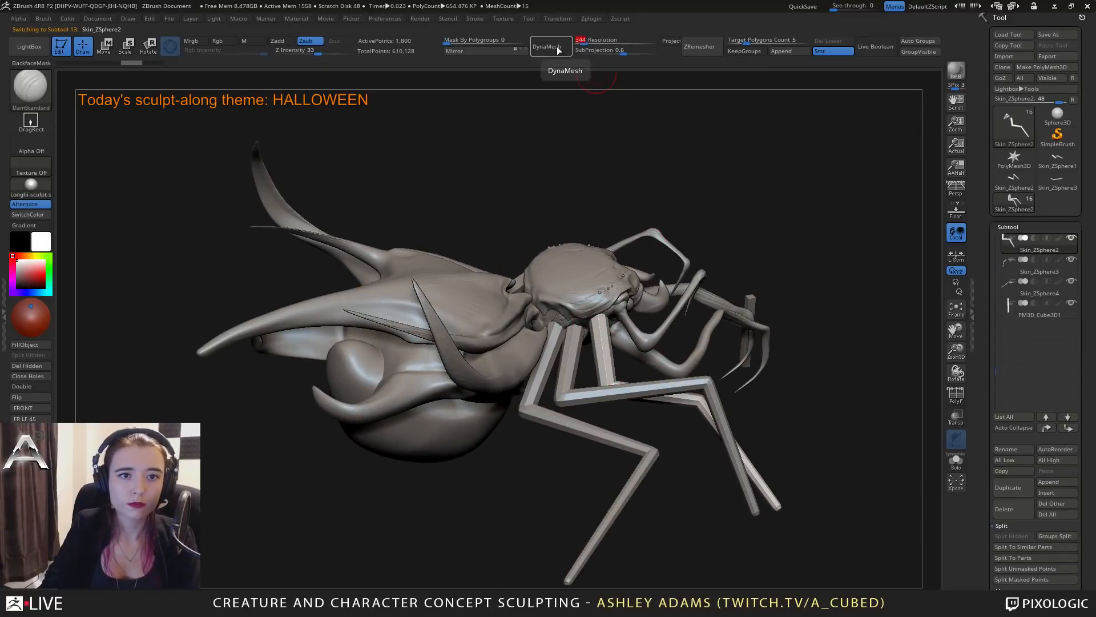
click(557, 50)
Select the middle leg and remesh it with DynaMesh at resolution 464.
alt+click(573, 341)
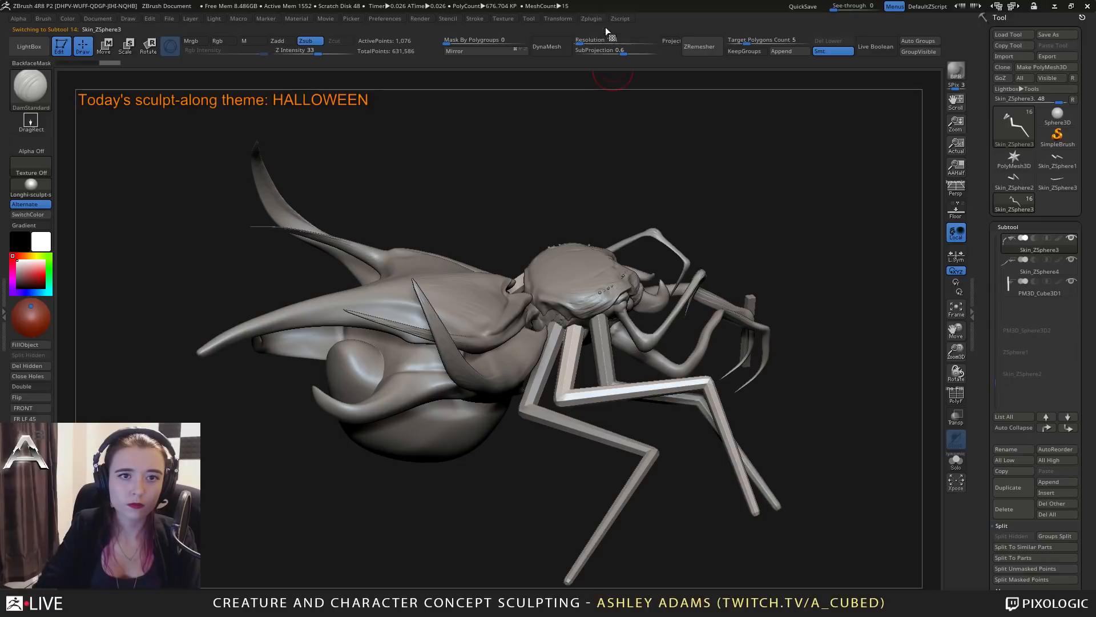
click(582, 42)
drag(584, 42, 582, 42)
click(546, 46)
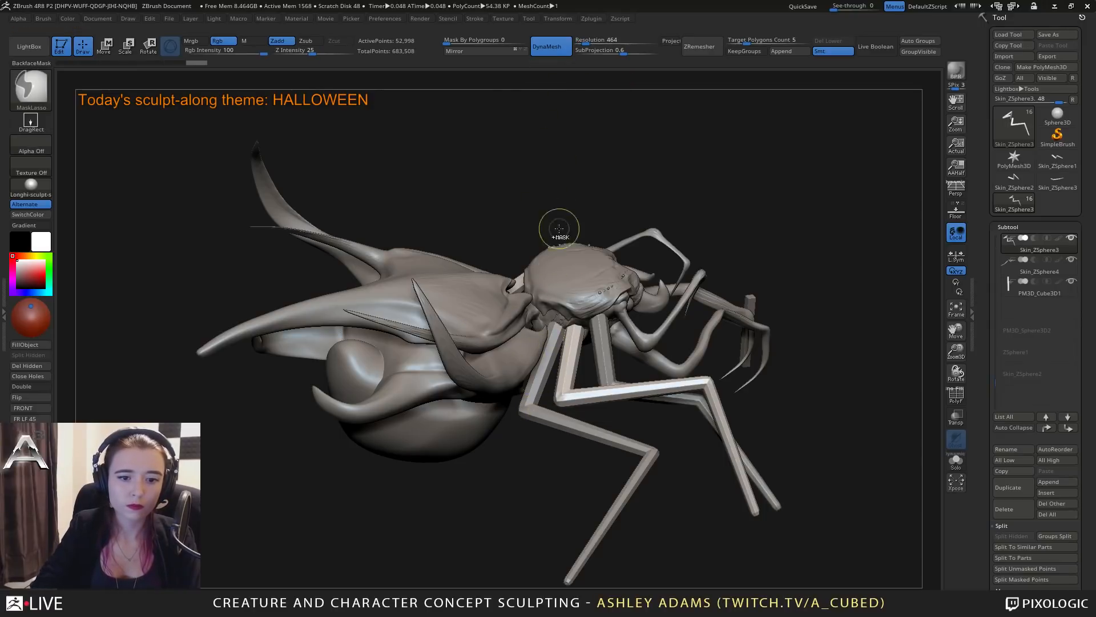
Select the rear leg, undo its DynaMesh at resolution 128, and remesh it at resolution 408.
alt+click(556, 336)
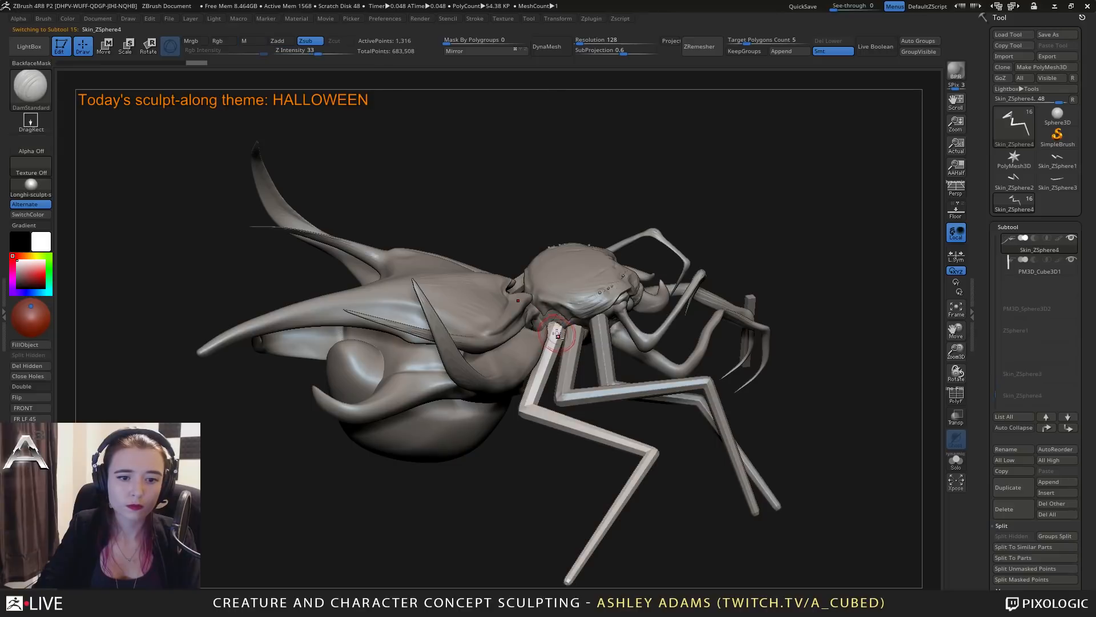
click(565, 46)
key(ctrl+z)
drag(585, 43, 582, 43)
click(559, 45)
Thicken the upper end of the front leg where it meets the body with the Inflat brush.
right_drag(510, 242, 593, 358)
right_click(566, 323)
alt+click(603, 342)
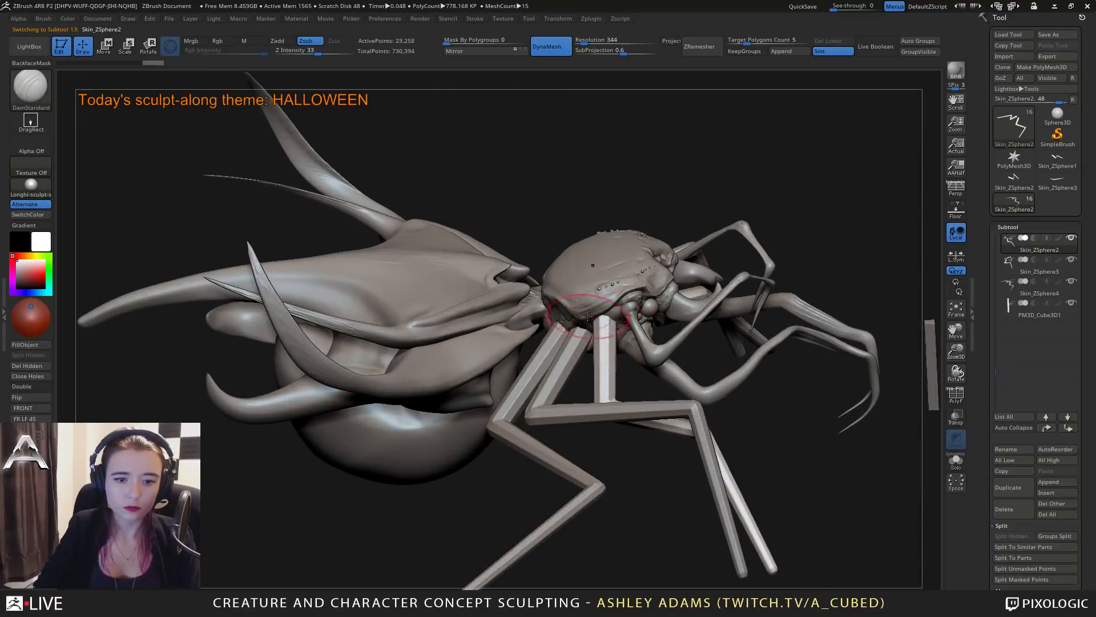
key(b)
key(i)
key(n)
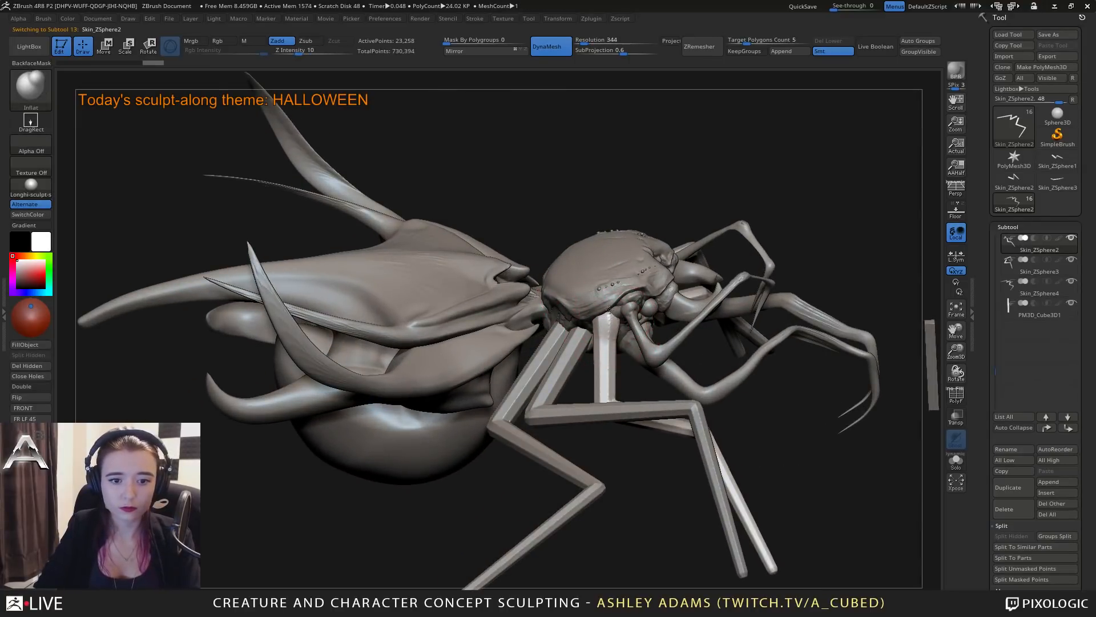
right_drag(605, 316, 638, 315)
Inflate the upper ends of the middle and rear legs at the body, and reselect the front leg.
alt+click(570, 340)
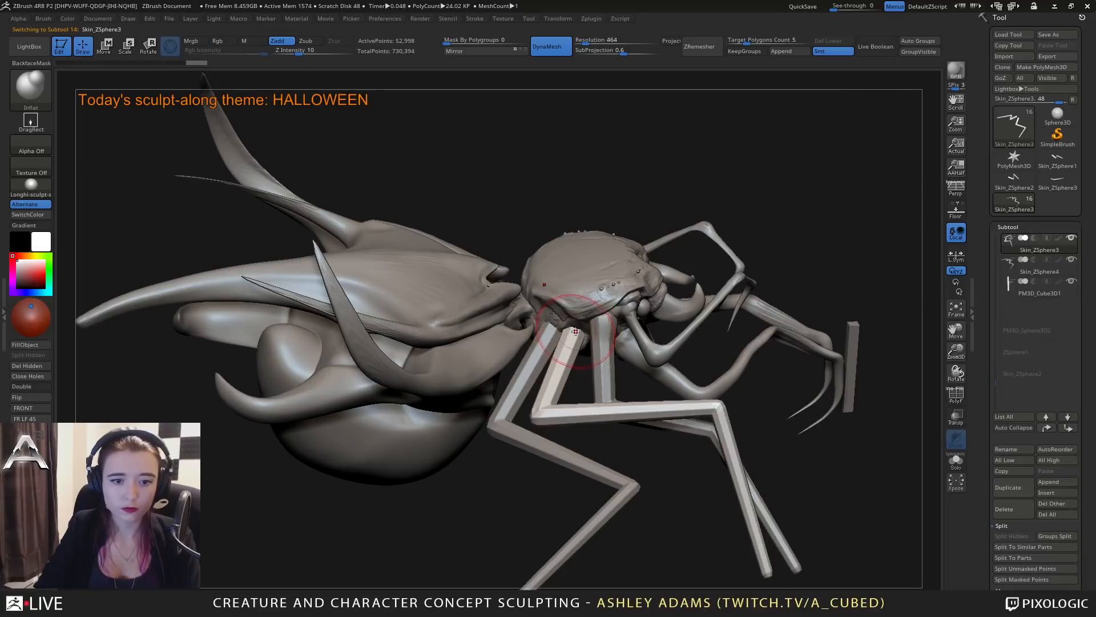
drag(573, 331, 577, 347)
alt+click(546, 335)
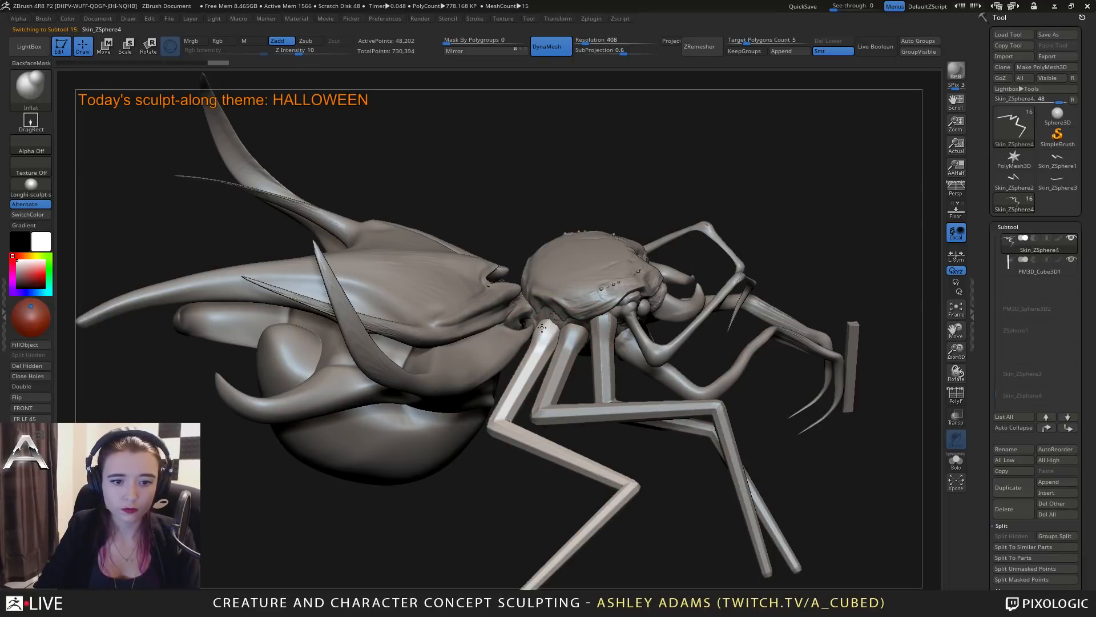
right_drag(544, 328, 486, 436)
alt+click(551, 405)
mouse_move(1028, 245)
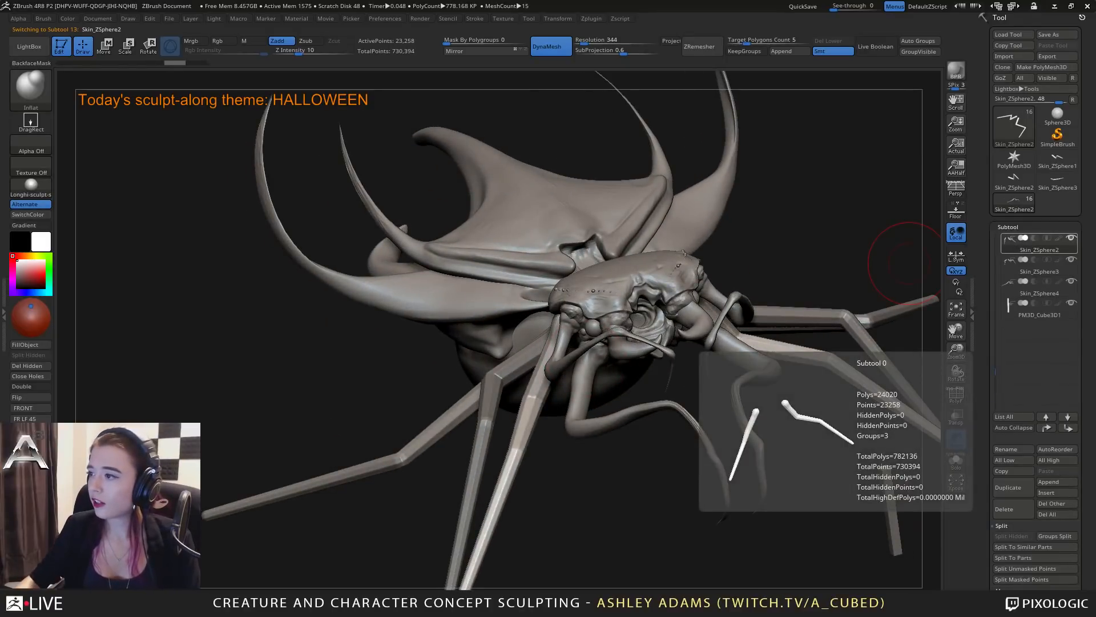
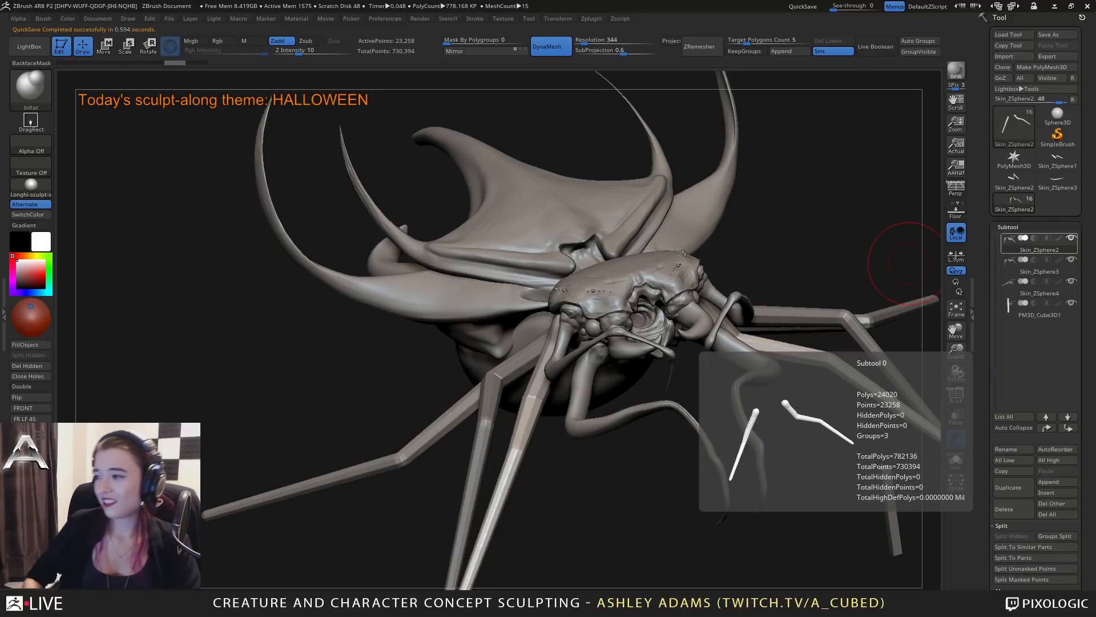
Smooth the blocky upper segments and knee joints of the front walking legs (Skin_ZSphere2) into organic forms.
mouse_move(908, 262)
mouse_down()
mouse_move(656, 245)
mouse_move(616, 351)
mouse_move(538, 339)
mouse_up()
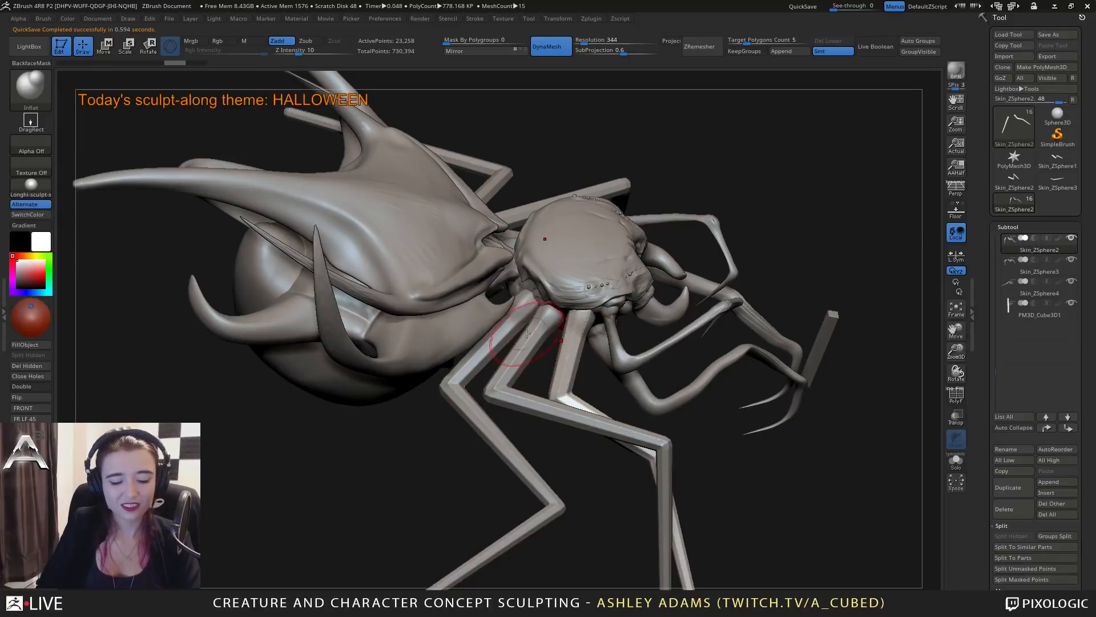
right_drag(483, 386, 487, 386)
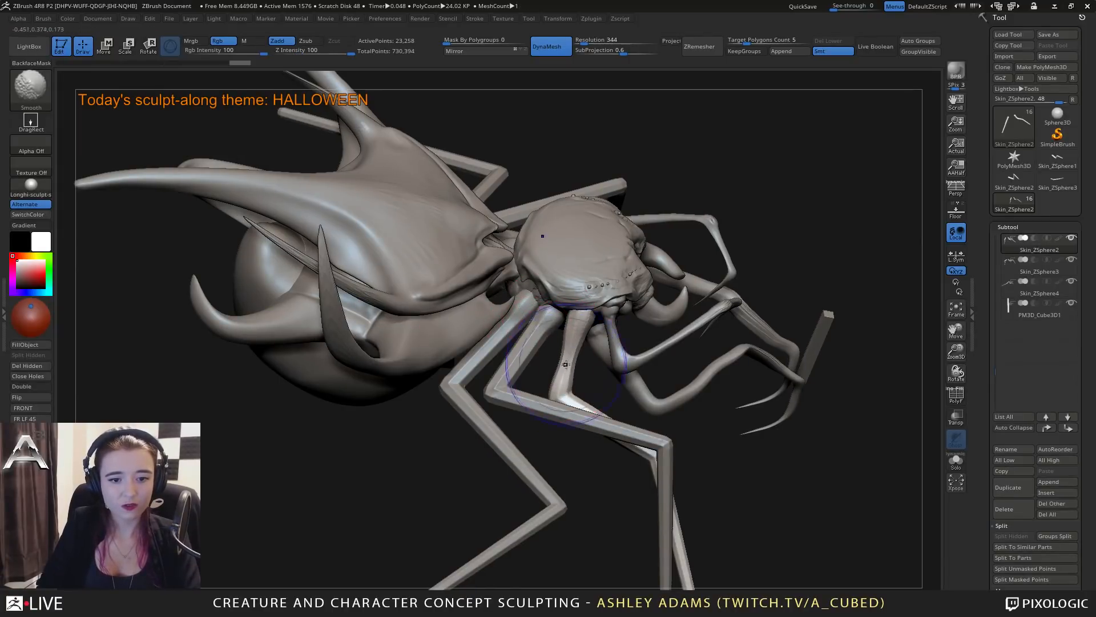
right_drag(595, 367, 549, 343)
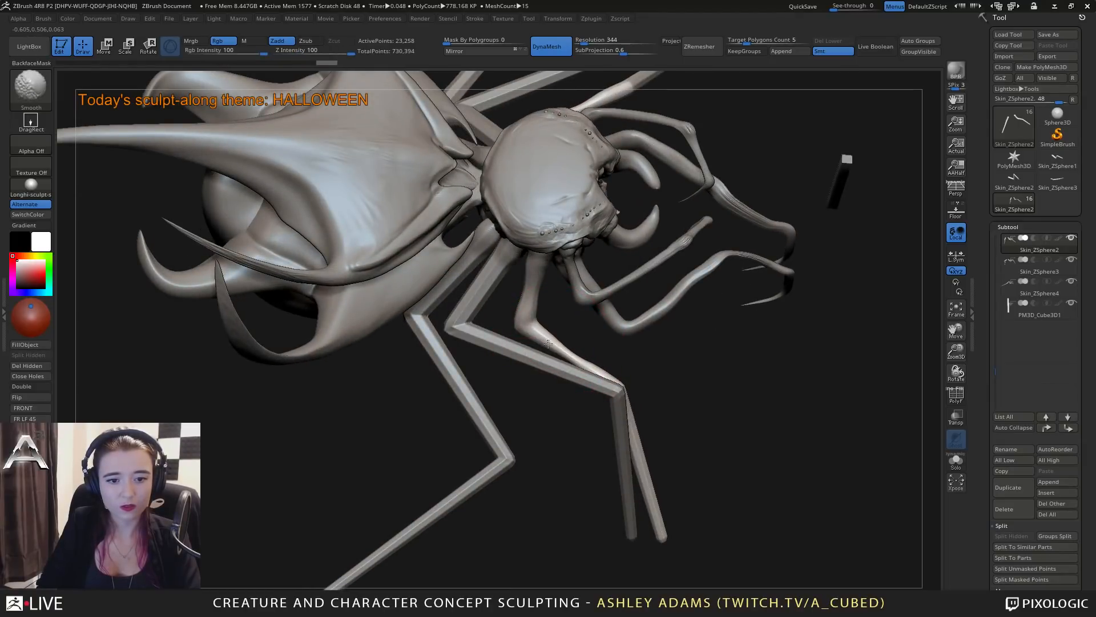
right_drag(547, 342, 547, 356)
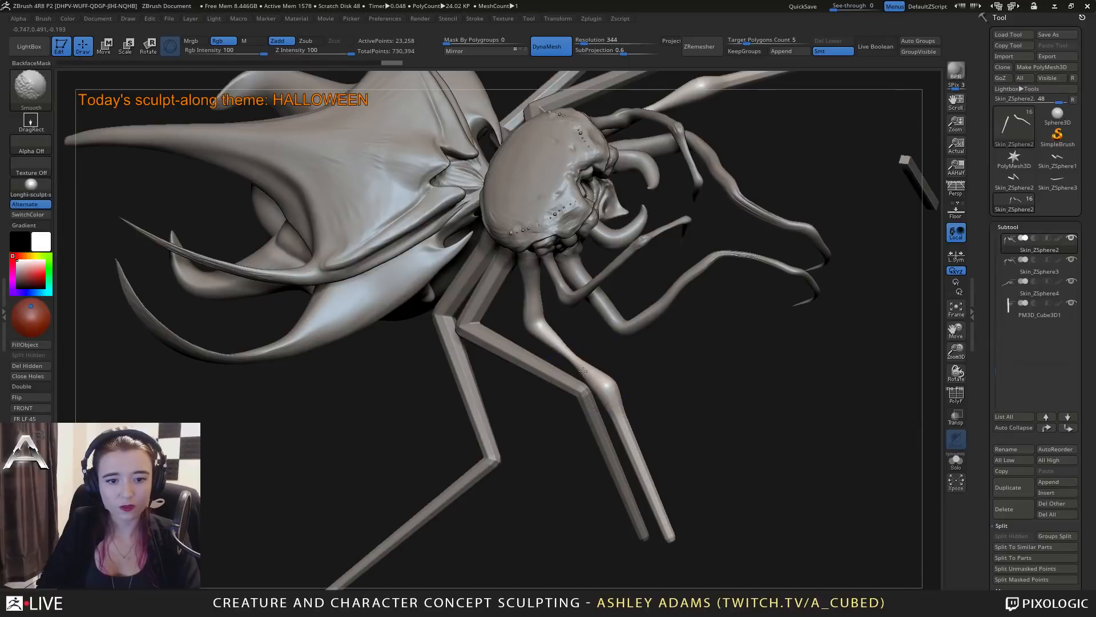
right_drag(635, 443, 625, 421)
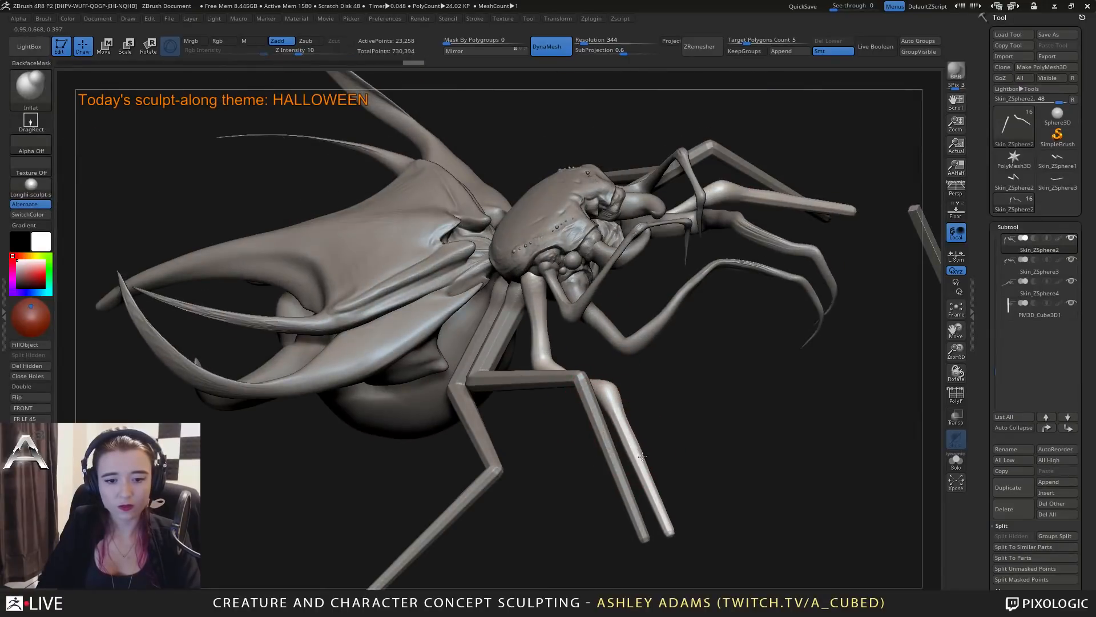
Smooth the lower segments of the front walking legs so they thin out toward the tips.
mouse_move(623, 424)
shift+mouse_down()
mouse_move(670, 530)
mouse_move(636, 462)
mouse_move(645, 483)
shift+mouse_up()
right_drag(652, 481, 645, 424)
mouse_move(663, 487)
mouse_down()
mouse_move(689, 520)
mouse_move(680, 514)
mouse_up()
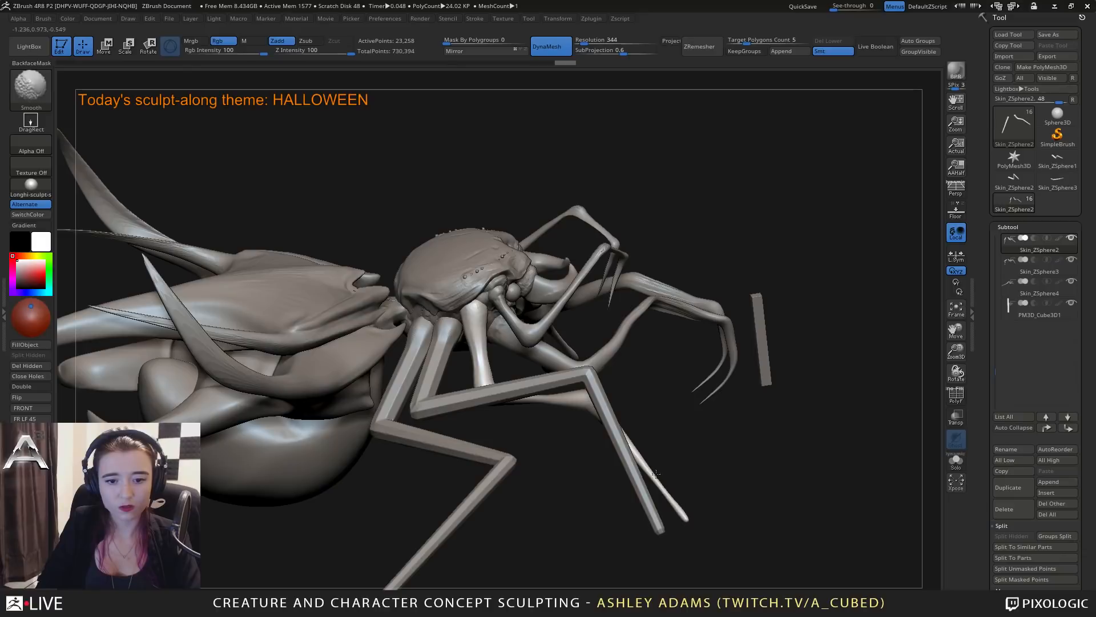
mouse_move(669, 505)
right_down()
mouse_move(645, 451)
mouse_move(632, 489)
mouse_move(607, 436)
mouse_move(616, 422)
mouse_move(622, 445)
mouse_move(605, 437)
mouse_move(645, 420)
right_up()
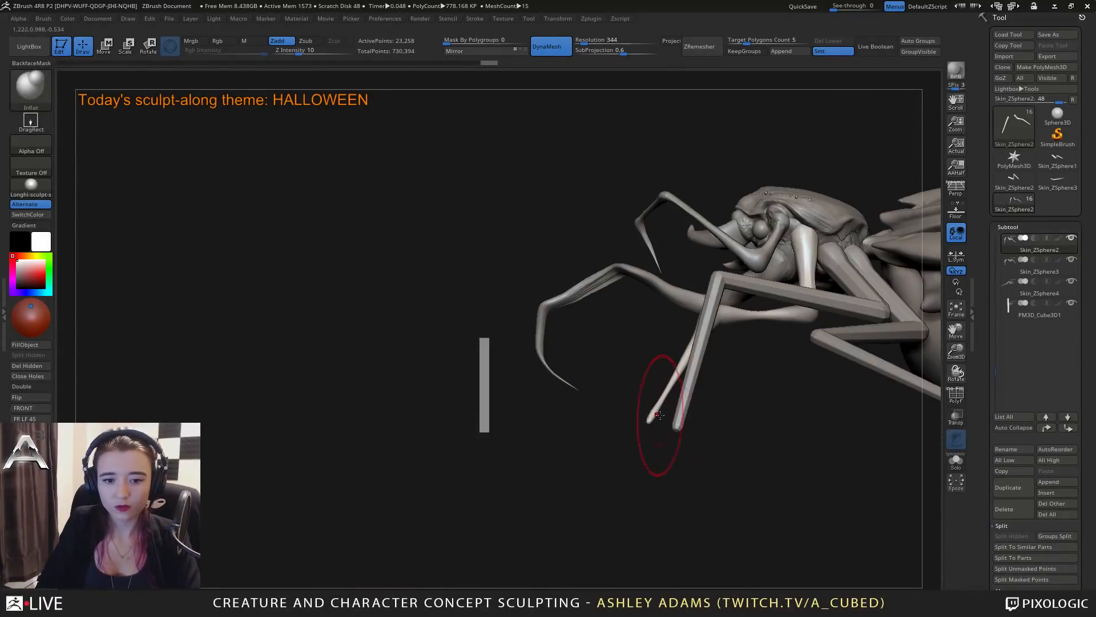
Pull small forward-pointing feet out of the front walking legs' tips with the SnakeHook brush.
key(space)
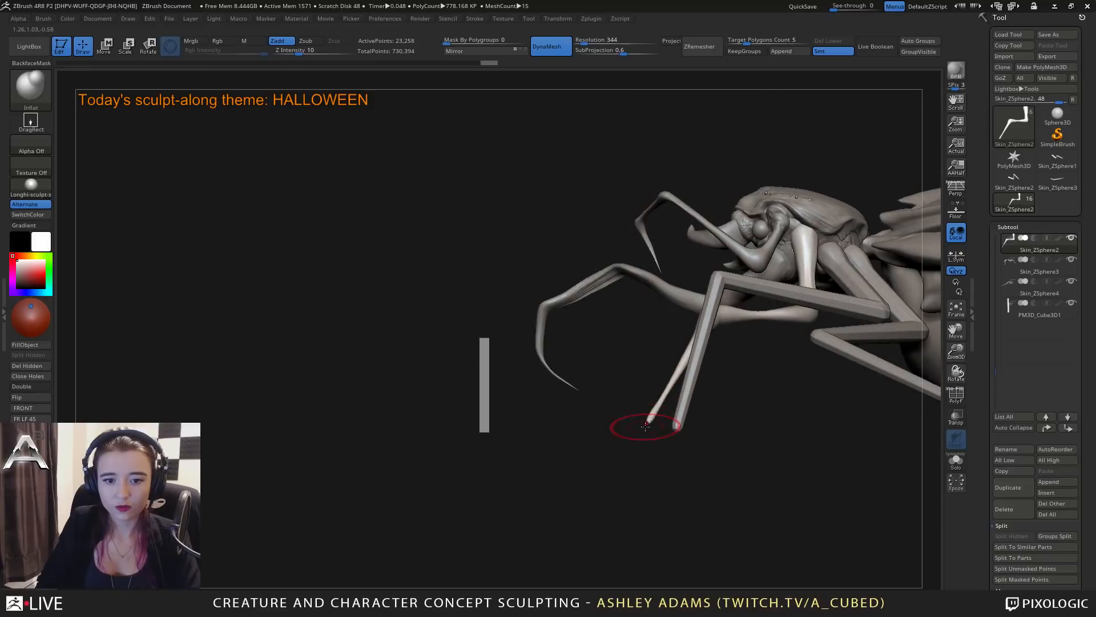
right_drag(639, 427, 642, 426)
key(b)
key(s)
key(h)
key(space)
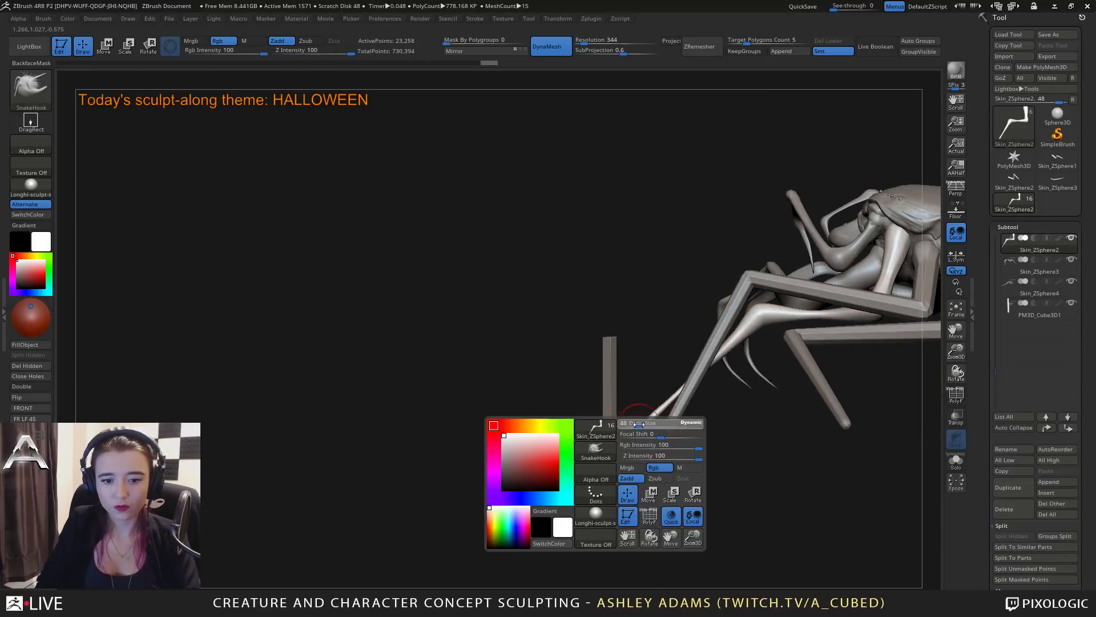
mouse_move(650, 417)
mouse_down()
mouse_move(639, 415)
mouse_move(703, 413)
mouse_up()
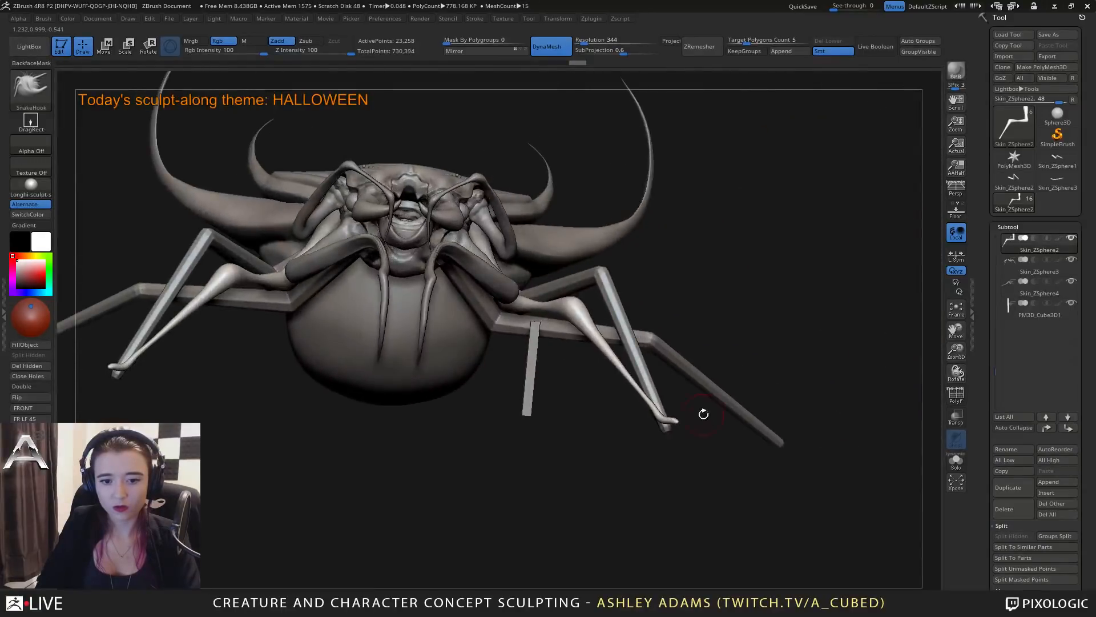
Switch to the second pair of walking legs (Skin_ZSphere3), soften the tips and pull small feet out with SnakeHook.
key(space)
alt+click(659, 403)
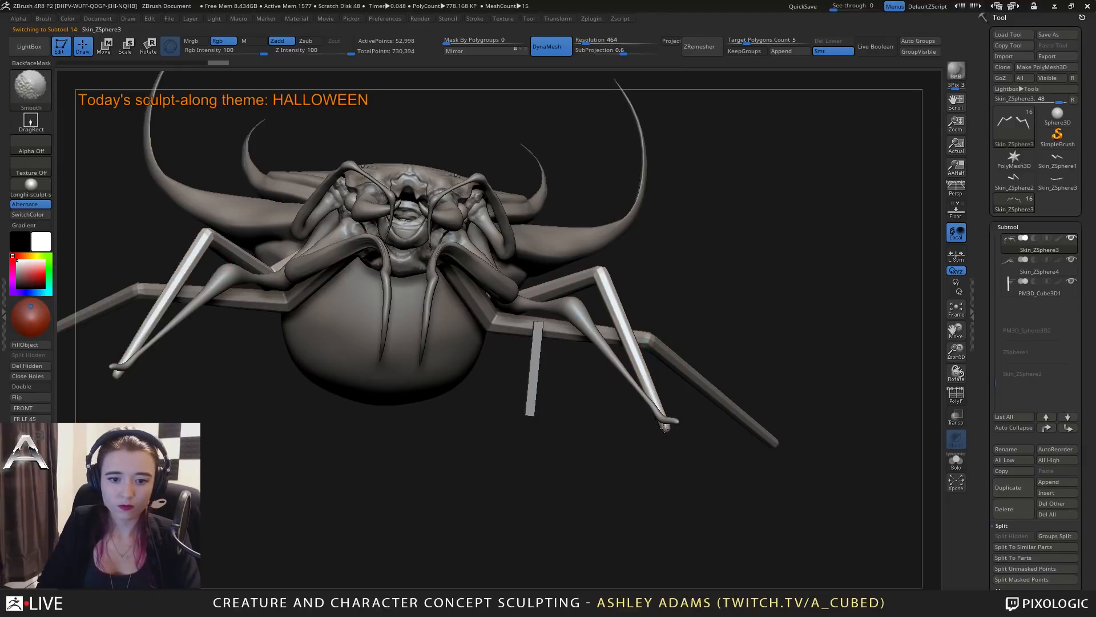
mouse_move(667, 427)
shift+mouse_down()
mouse_move(692, 418)
mouse_move(551, 409)
shift+mouse_up()
key(space)
mouse_move(675, 402)
mouse_down()
mouse_move(687, 402)
mouse_move(692, 422)
mouse_up()
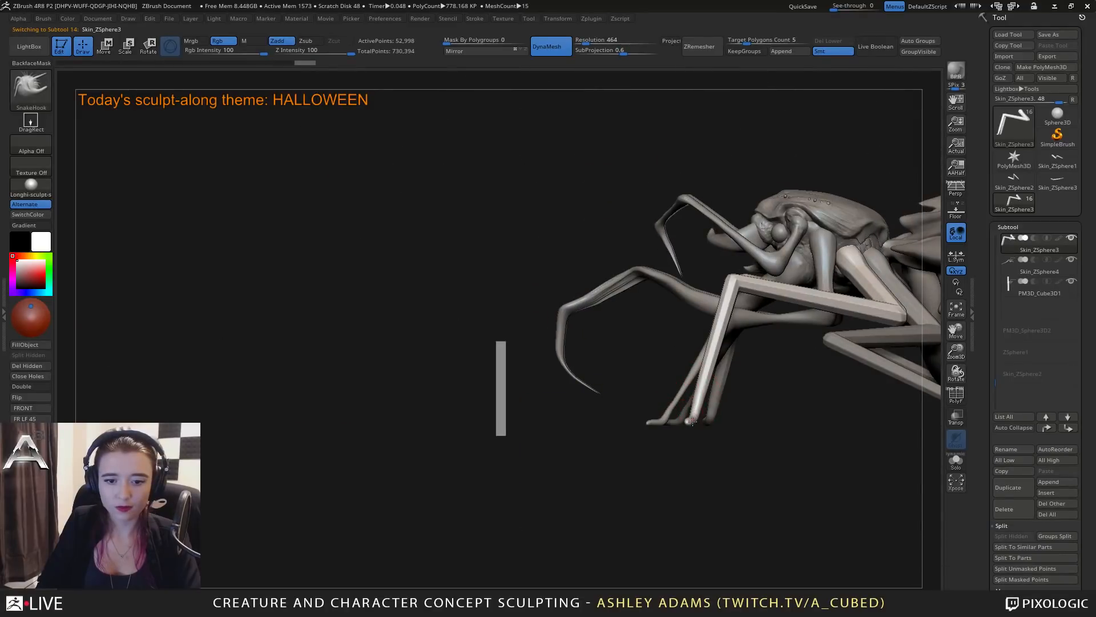
shift+right_drag(690, 422, 641, 423)
ctrl+right_drag(651, 490, 648, 430)
Smooth the second leg pair's segments and knees, and touch up the lower segments of the front walking legs.
key(space)
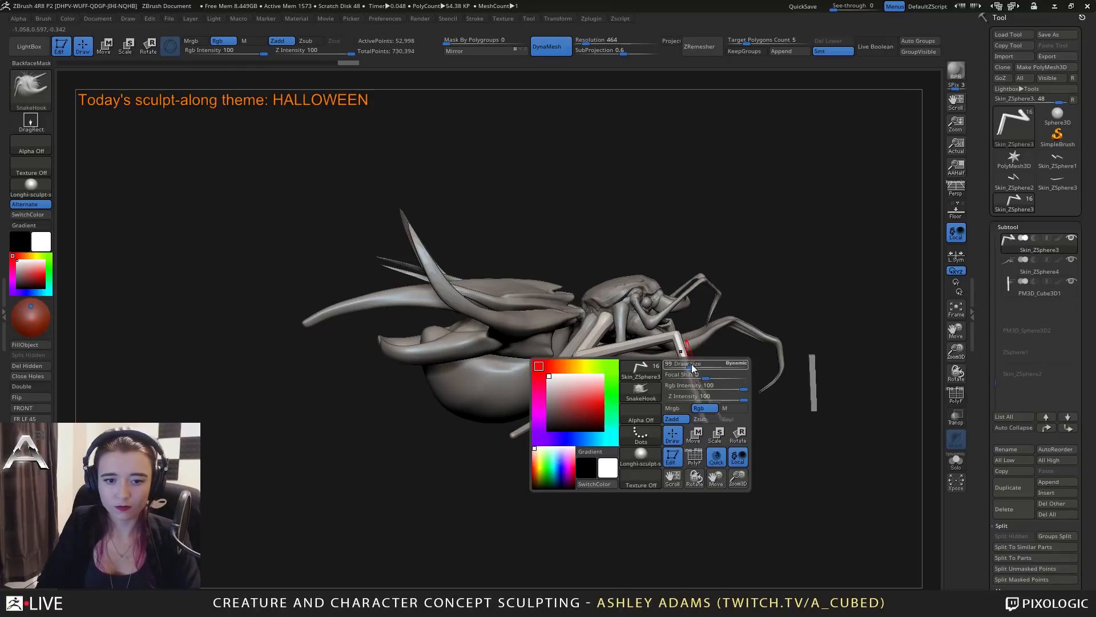
mouse_move(605, 323)
shift+mouse_down()
mouse_move(581, 356)
mouse_move(674, 338)
mouse_move(584, 349)
mouse_move(590, 341)
shift+mouse_up()
right_drag(591, 341, 597, 394)
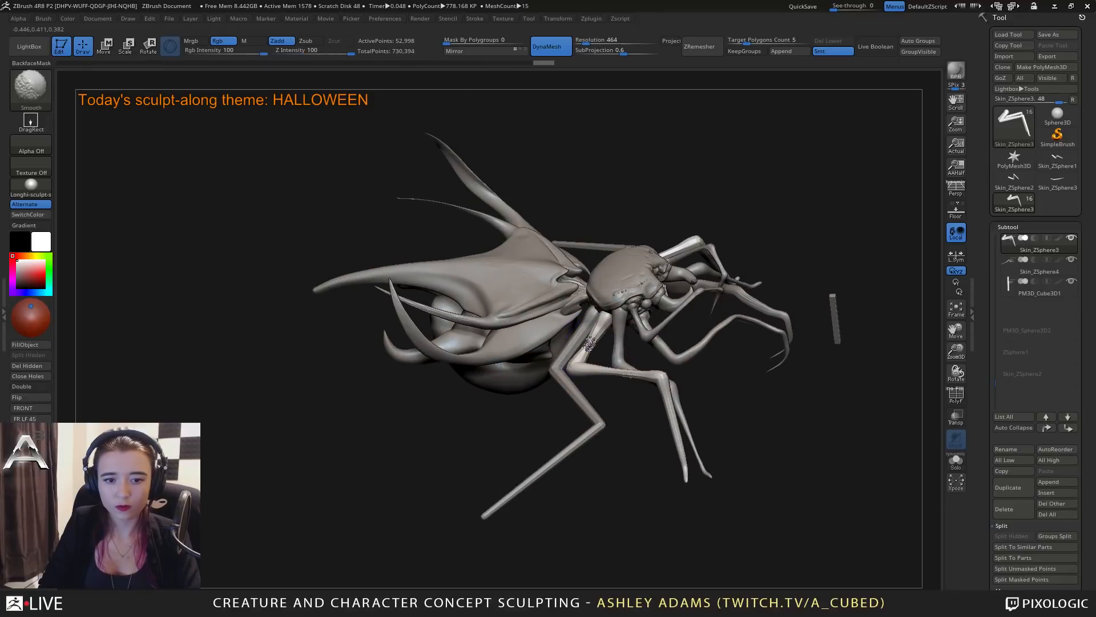
mouse_move(597, 333)
mouse_down()
mouse_move(586, 352)
mouse_move(670, 423)
mouse_move(685, 462)
mouse_move(674, 407)
mouse_move(634, 377)
mouse_move(531, 383)
mouse_up()
mouse_move(672, 410)
mouse_down()
mouse_move(679, 421)
mouse_move(647, 457)
mouse_move(655, 449)
mouse_up()
alt+click(670, 439)
mouse_move(606, 475)
mouse_down()
mouse_move(689, 461)
mouse_move(803, 470)
mouse_up()
key(shift)
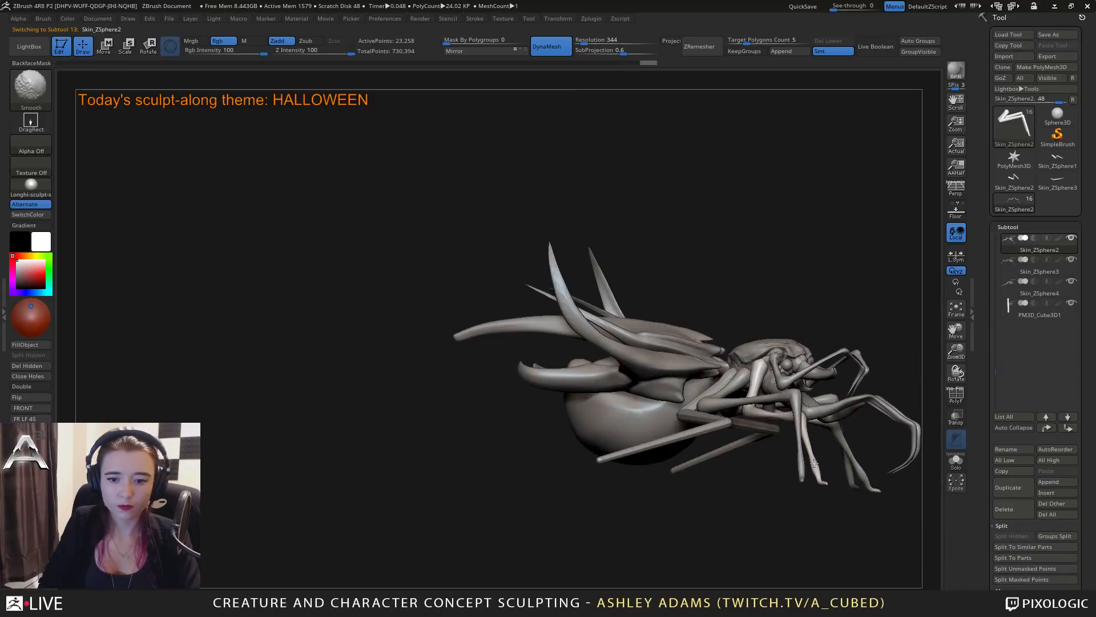
Switch to the rear legs (Skin_ZSphere4) and smooth their angular segments and joints.
mouse_move(726, 430)
mouse_down()
mouse_move(577, 377)
mouse_move(648, 313)
mouse_move(610, 362)
mouse_move(691, 402)
mouse_move(631, 451)
mouse_move(689, 413)
mouse_up()
alt+click(635, 376)
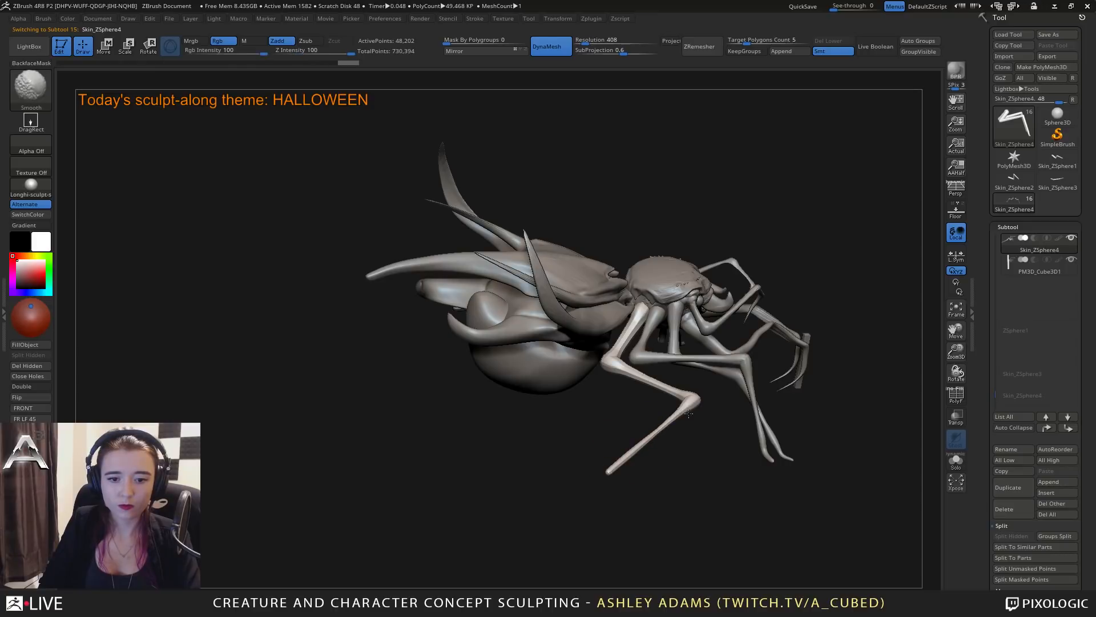
shift+drag(648, 374, 642, 313)
right_drag(685, 400, 600, 431)
mouse_move(599, 431)
alt+right_down()
mouse_move(656, 391)
mouse_move(626, 453)
alt+right_up()
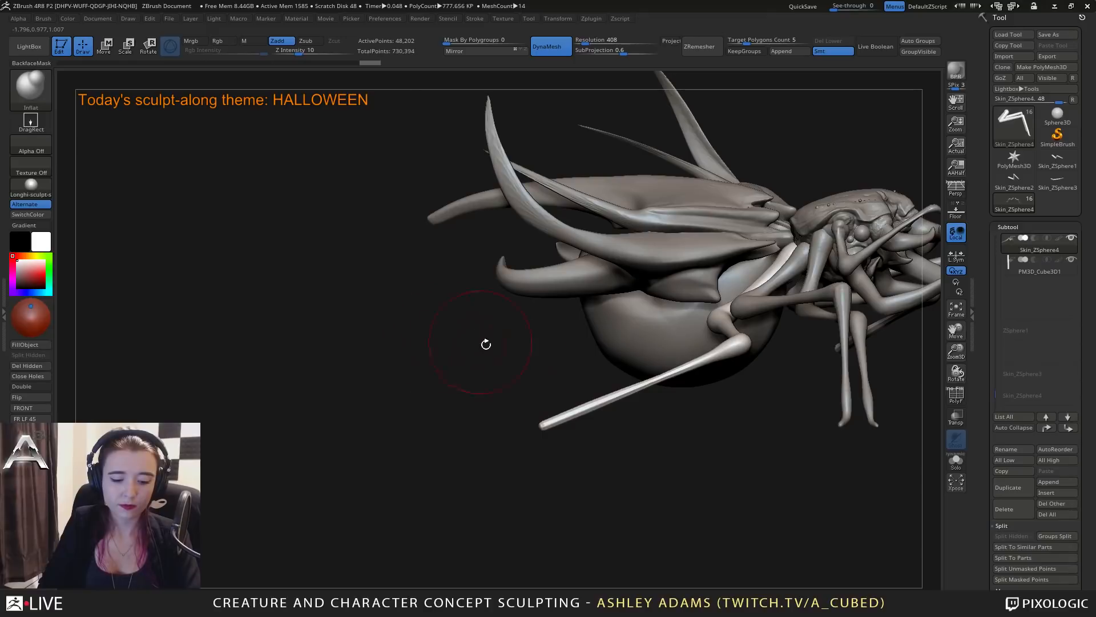
Shape forward-pointing feet at the rear legs' tips with SnakeHook, undoing the pull that extends them backward.
key(b)
key(s)
key(h)
right_drag(514, 437, 559, 414)
key(space)
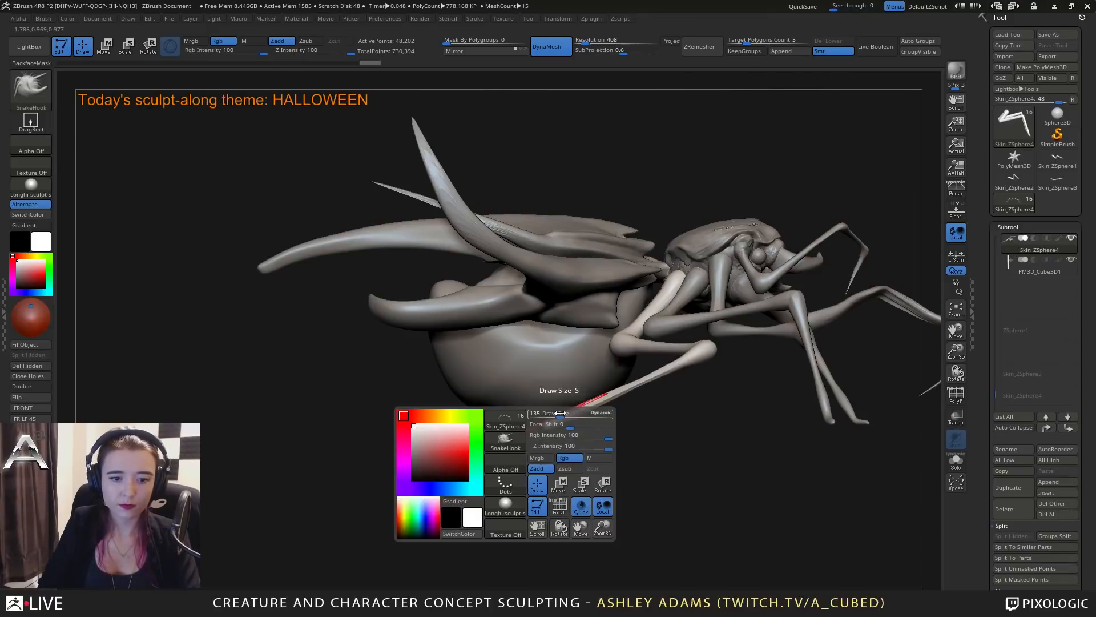
drag(558, 416, 509, 422)
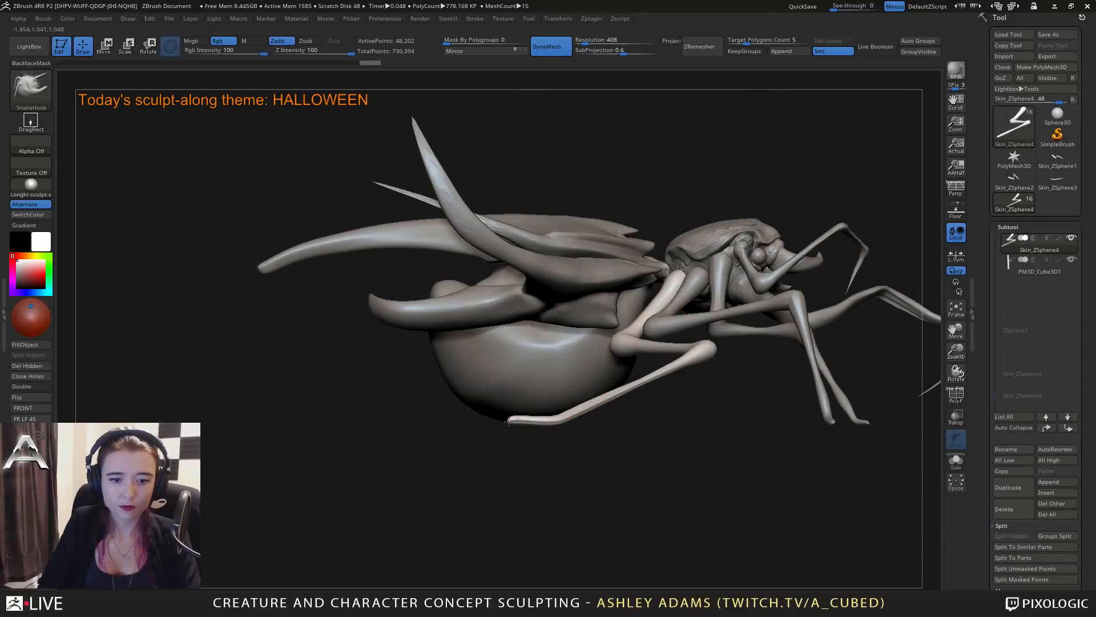
key(ctrl+z)
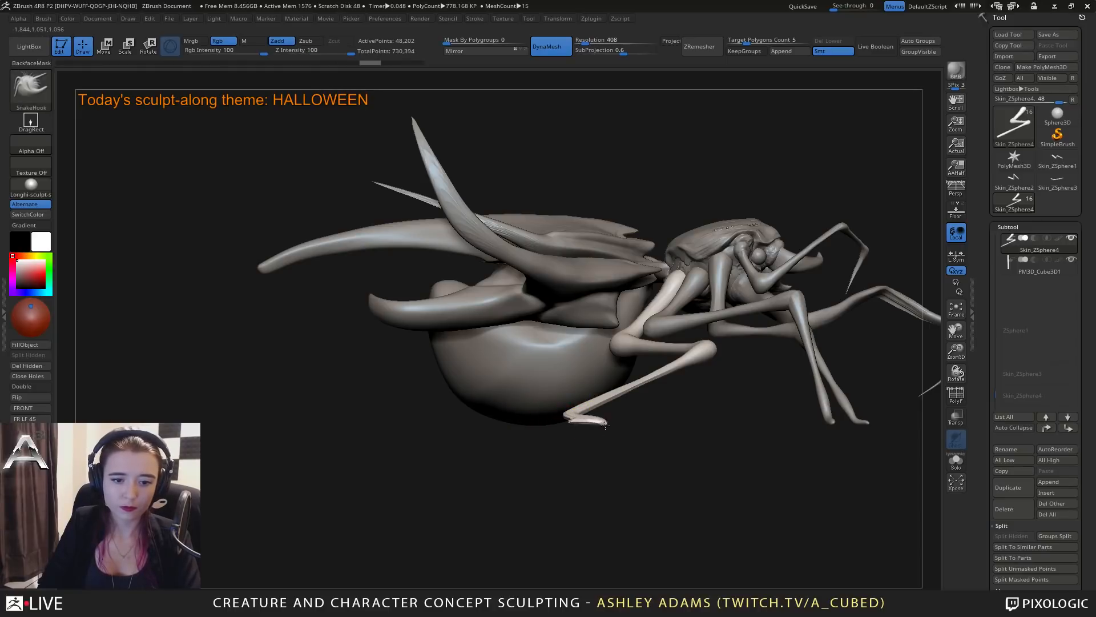
drag(605, 425, 616, 418)
key(shift)
mouse_move(619, 438)
mouse_down()
mouse_move(623, 507)
mouse_move(592, 412)
mouse_up()
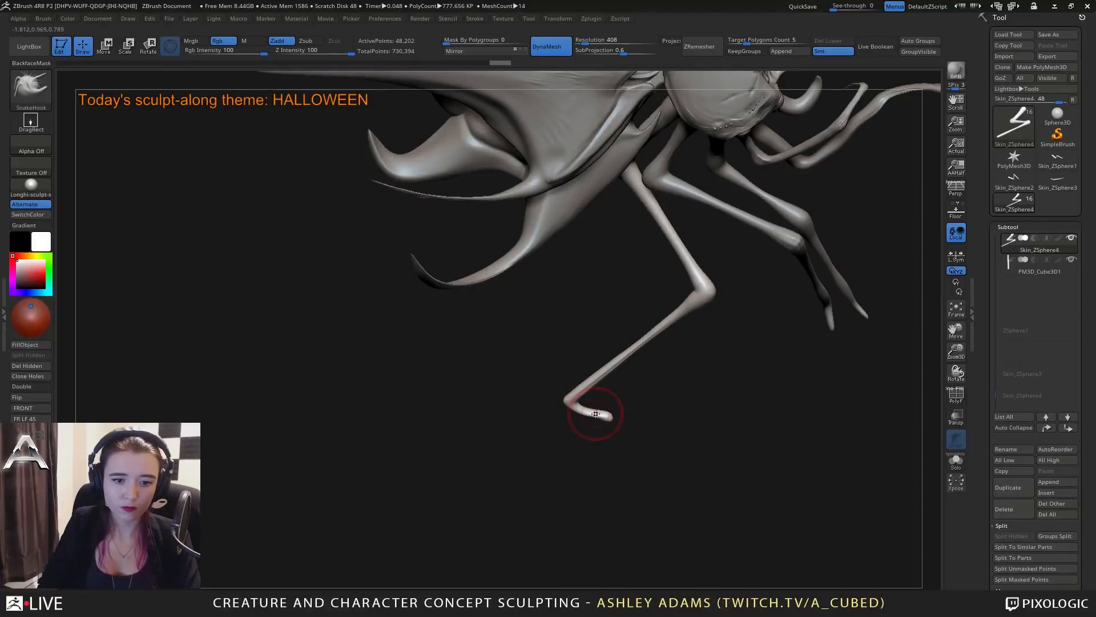
Add volume to the rear feet and ankles with the Inflate brush, and smooth the lower leg toward the knee.
key(b)
key(i)
key(n)
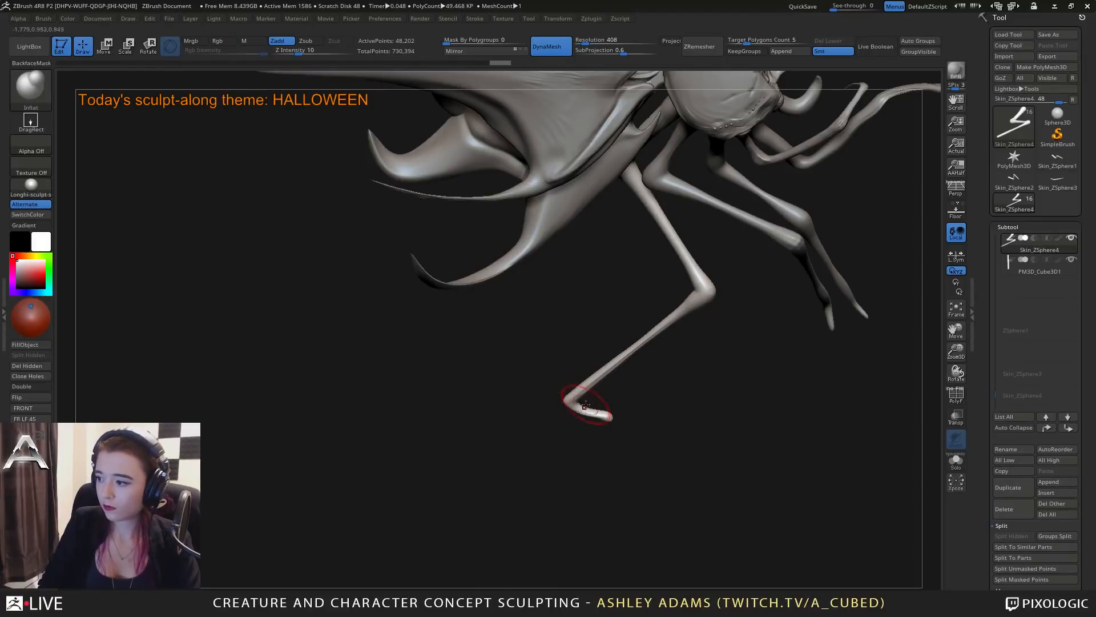
drag(576, 405, 606, 415)
mouse_move(602, 416)
shift+mouse_down()
mouse_move(581, 405)
mouse_move(580, 389)
shift+mouse_up()
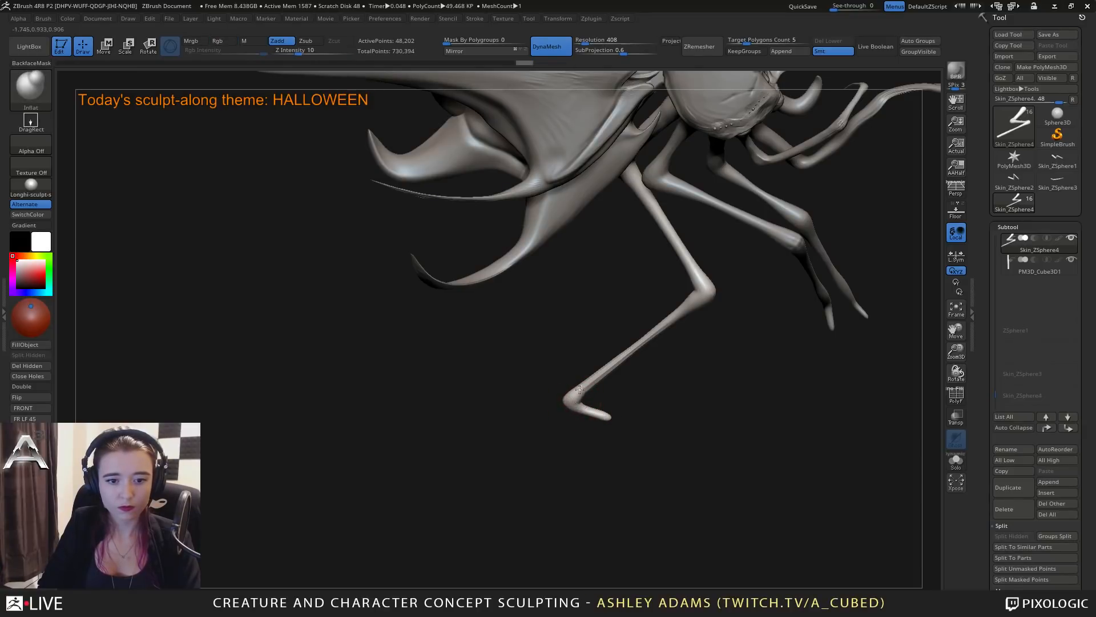
key(shift)
shift+drag(661, 325, 689, 303)
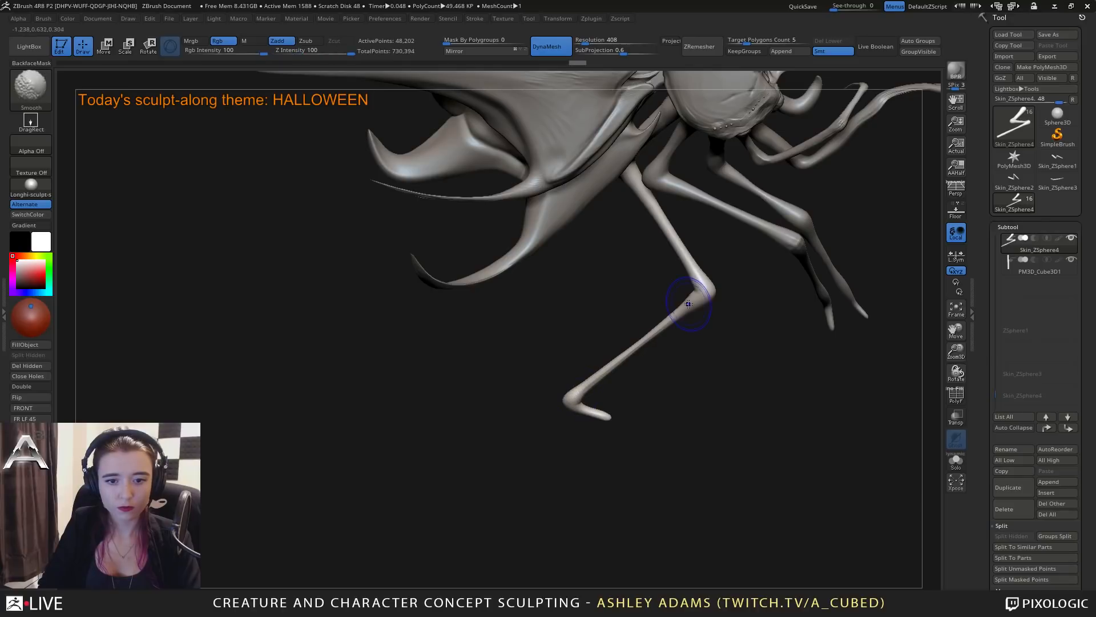
Adjust the stance and curvature of the rear legs with SnakeHook, shaping them from the front.
mouse_move(609, 422)
shift+mouse_down()
mouse_move(588, 354)
mouse_move(572, 361)
mouse_move(586, 358)
shift+mouse_up()
key(space)
key(b)
key(s)
key(h)
mouse_move(619, 379)
mouse_down()
mouse_move(552, 369)
mouse_move(606, 366)
mouse_move(594, 357)
mouse_up()
key(space)
mouse_move(635, 420)
ctrl+right_down()
mouse_move(631, 343)
mouse_move(571, 348)
ctrl+right_up()
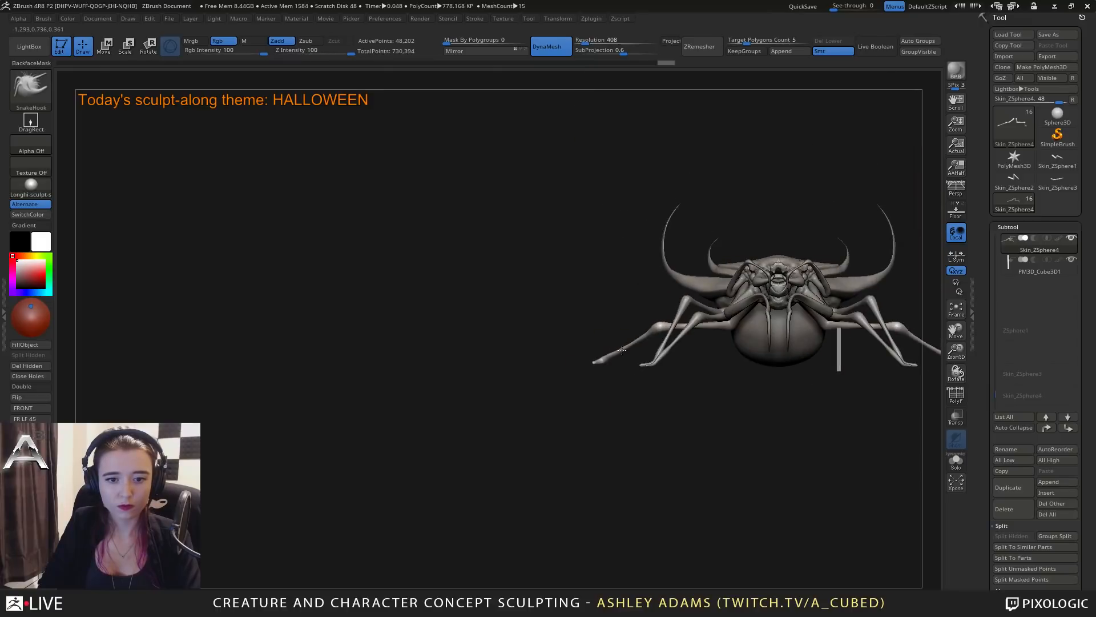
alt+right_drag(675, 359, 546, 367)
right_click(582, 388)
Refine the pose of the walking legs from several angles with the SnakeHook brush.
right_drag(779, 365, 650, 370)
alt+right_drag(673, 220, 554, 428)
mouse_move(533, 422)
alt+right_down()
mouse_move(581, 369)
mouse_move(607, 368)
alt+right_up()
key(space)
mouse_move(607, 369)
mouse_down()
mouse_move(570, 362)
mouse_move(578, 393)
mouse_move(564, 349)
mouse_up()
key(space)
alt+right_drag(658, 282, 601, 349)
Make the curved mandibles (PM3D_Sphere3D2) the active subtool and reshape their inward-hooking tips with SnakeHook.
key(space)
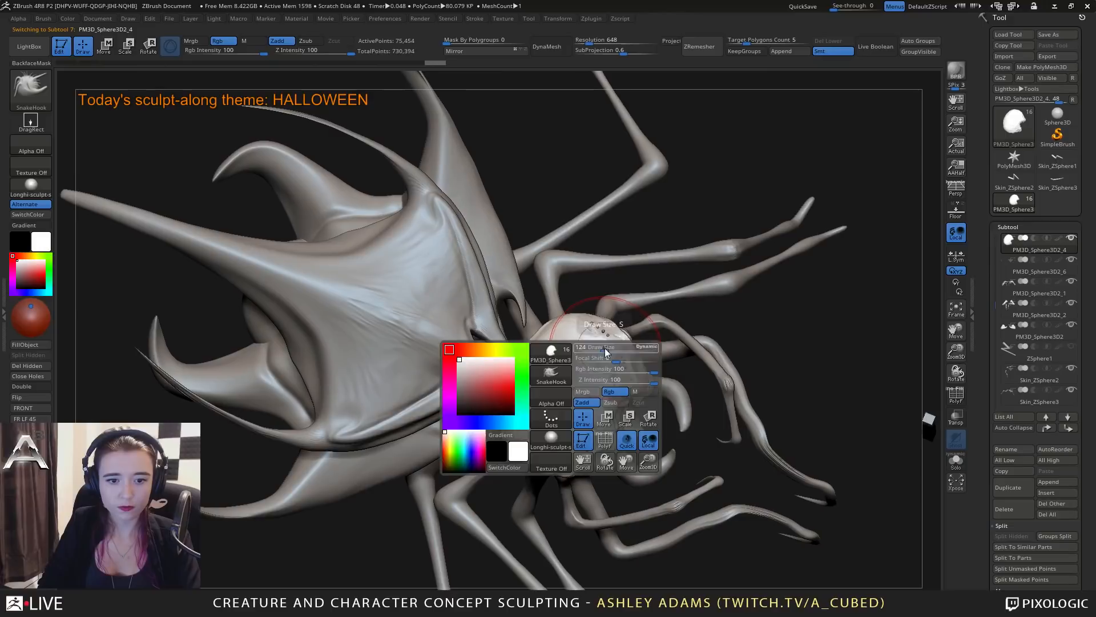
drag(601, 350, 605, 350)
alt+click(685, 408)
alt+right_drag(685, 404, 635, 357)
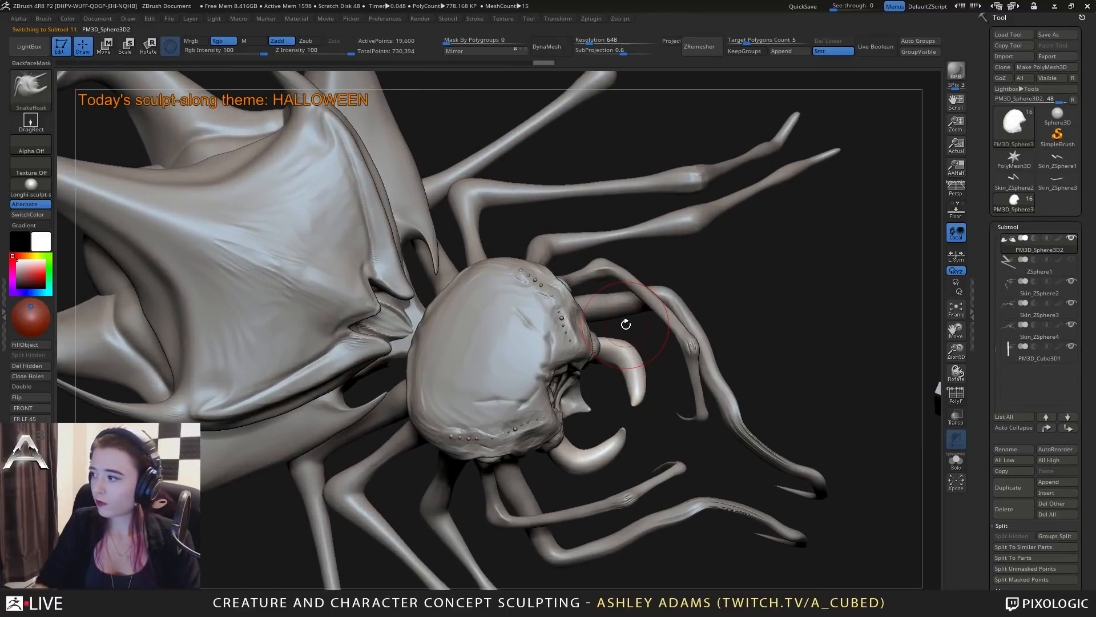
mouse_move(1028, 351)
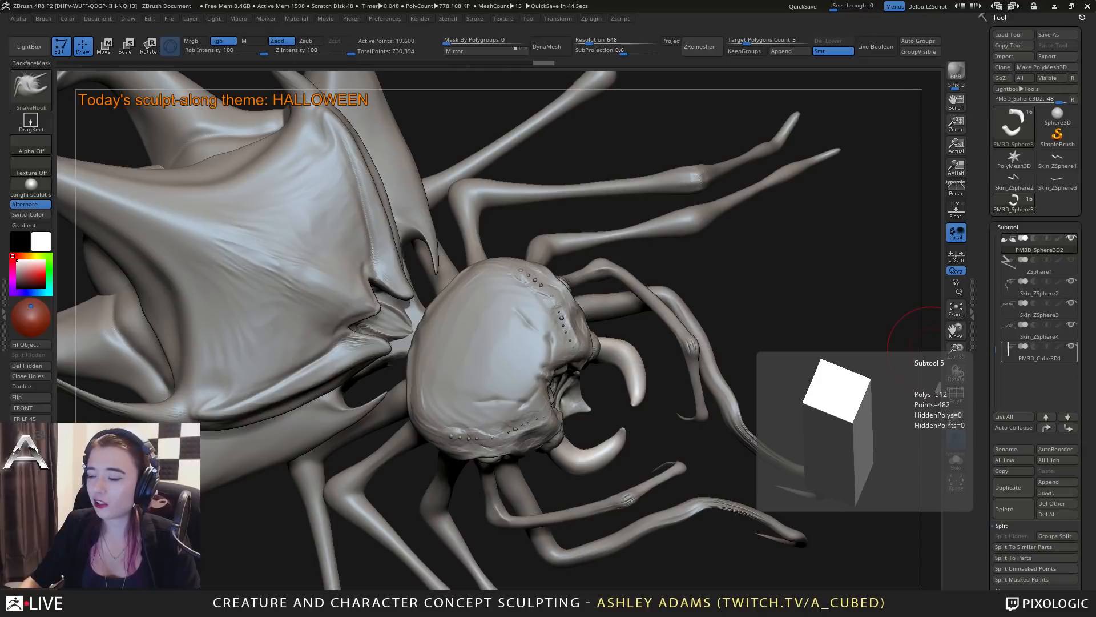
right_drag(606, 439, 602, 394)
mouse_move(602, 394)
ctrl+right_down()
mouse_move(602, 343)
mouse_move(568, 338)
mouse_move(573, 371)
ctrl+right_up()
mouse_move(574, 371)
right_down()
mouse_move(609, 326)
mouse_move(612, 388)
mouse_move(601, 340)
mouse_move(637, 350)
right_up()
key(space)
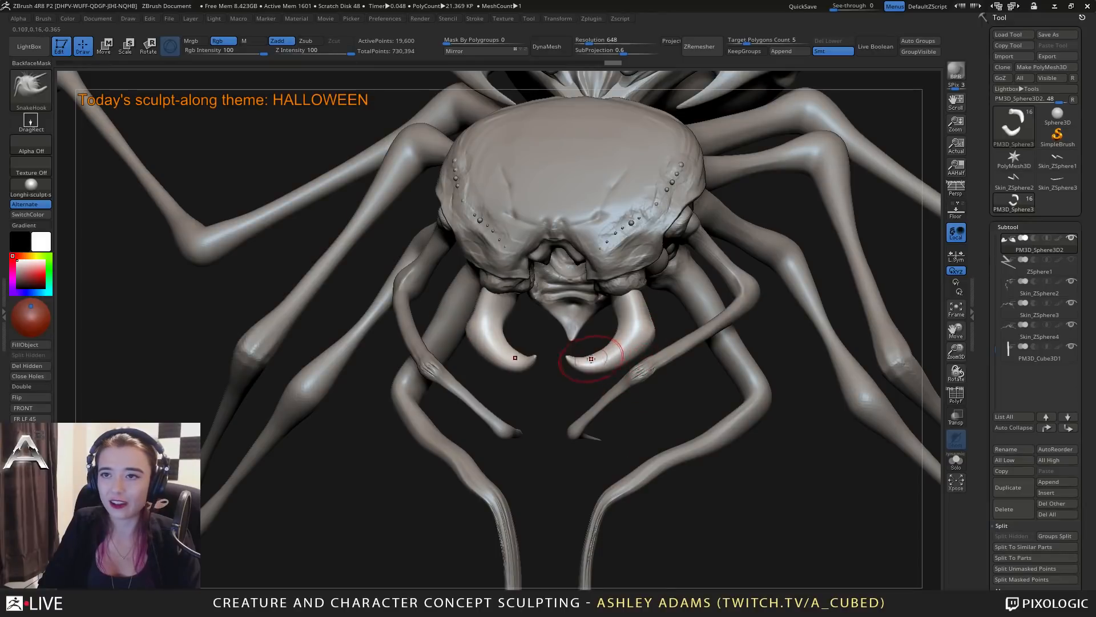
mouse_move(590, 359)
right_down()
mouse_move(651, 365)
mouse_move(630, 370)
mouse_move(642, 373)
mouse_move(739, 358)
right_up()
Pull the mandibles' profile into shape from the side with SnakeHook and smooth their thick bases.
key(space)
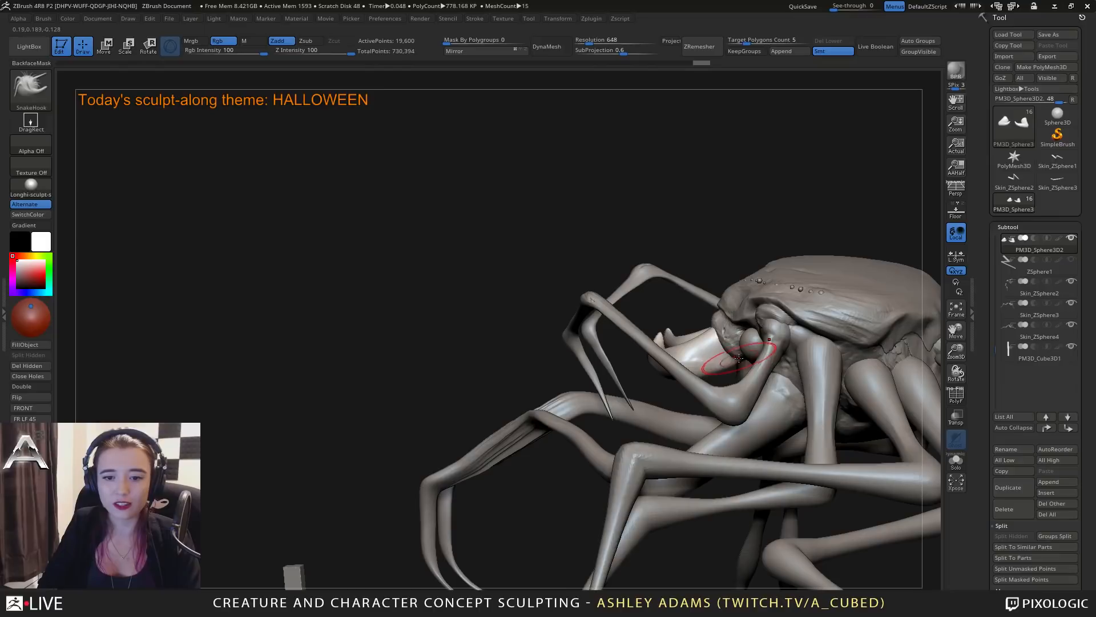
mouse_move(717, 357)
mouse_down()
mouse_move(703, 362)
mouse_move(713, 358)
mouse_up()
mouse_move(732, 380)
right_down()
mouse_move(747, 386)
mouse_move(687, 363)
mouse_move(703, 360)
right_up()
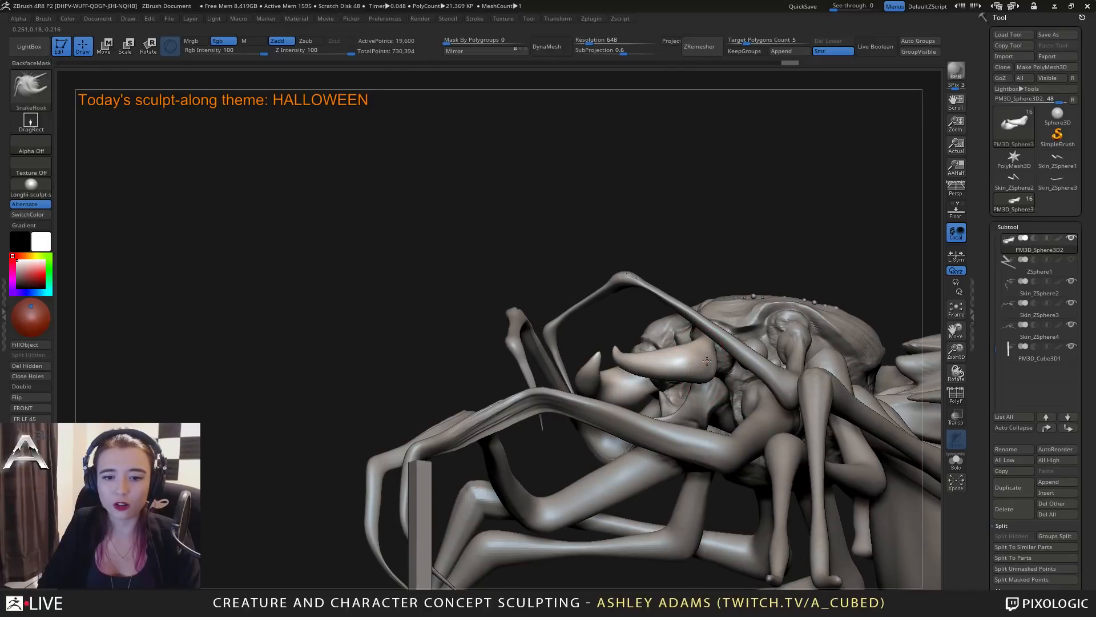
key(shift)
shift+drag(698, 363, 697, 356)
mouse_move(690, 355)
right_down()
mouse_move(695, 364)
mouse_move(571, 346)
mouse_move(622, 345)
mouse_move(621, 319)
mouse_move(595, 284)
mouse_move(589, 301)
right_up()
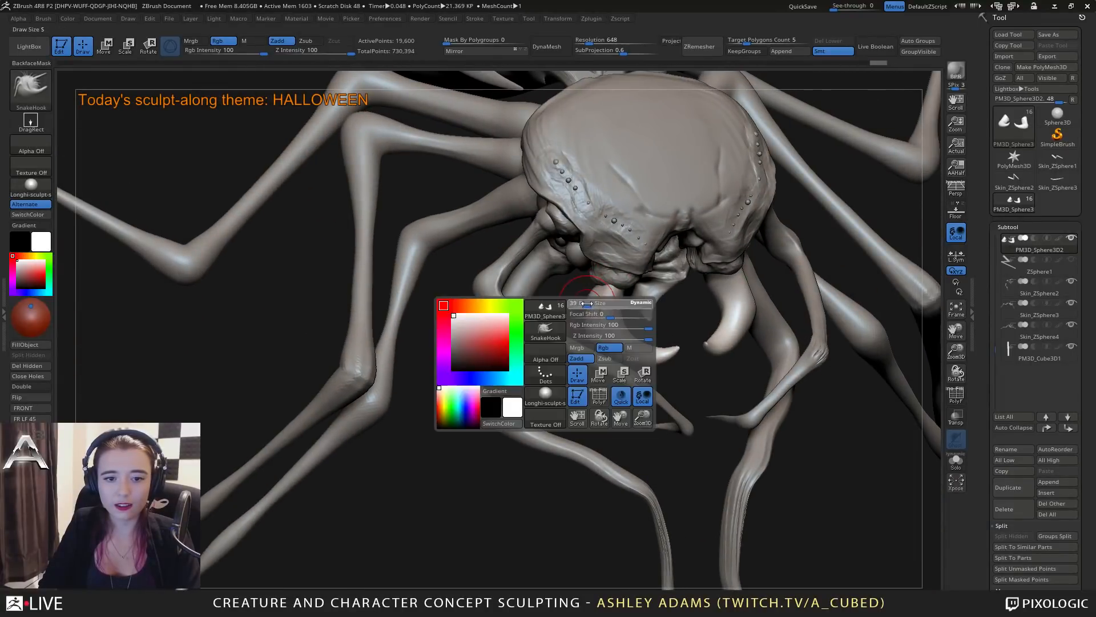
Reduce the SnakeHook draw size and refine the mandibles' roots where they meet the underside of the head.
drag(592, 299, 582, 298)
mouse_move(583, 291)
right_down()
mouse_move(611, 297)
mouse_move(668, 274)
right_up()
key(ctrl)
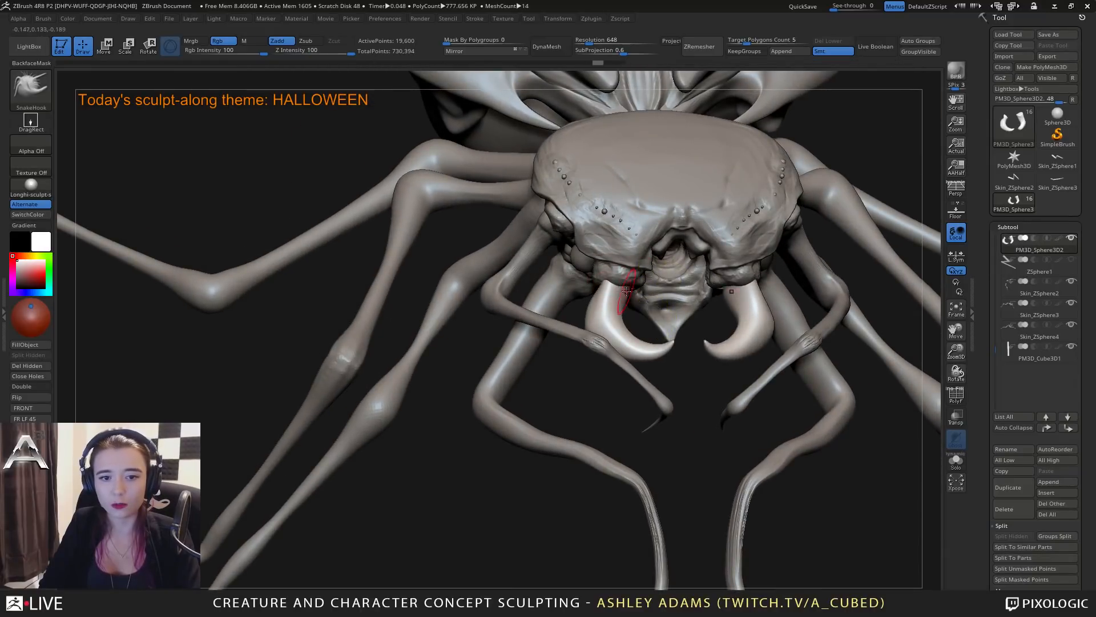
drag(628, 284, 616, 288)
right_click(578, 352)
right_drag(578, 351, 616, 331)
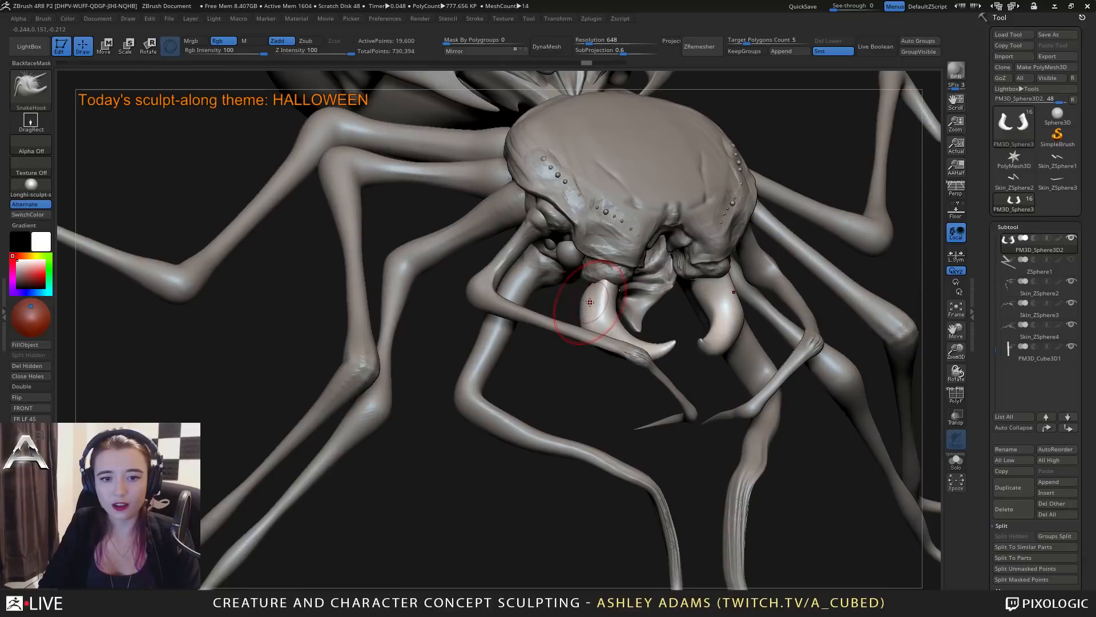
Build up the mandibles' bases with the ClayBuildup brush and smooth the added volume.
key(b)
key(c)
key(b)
drag(588, 295, 596, 303)
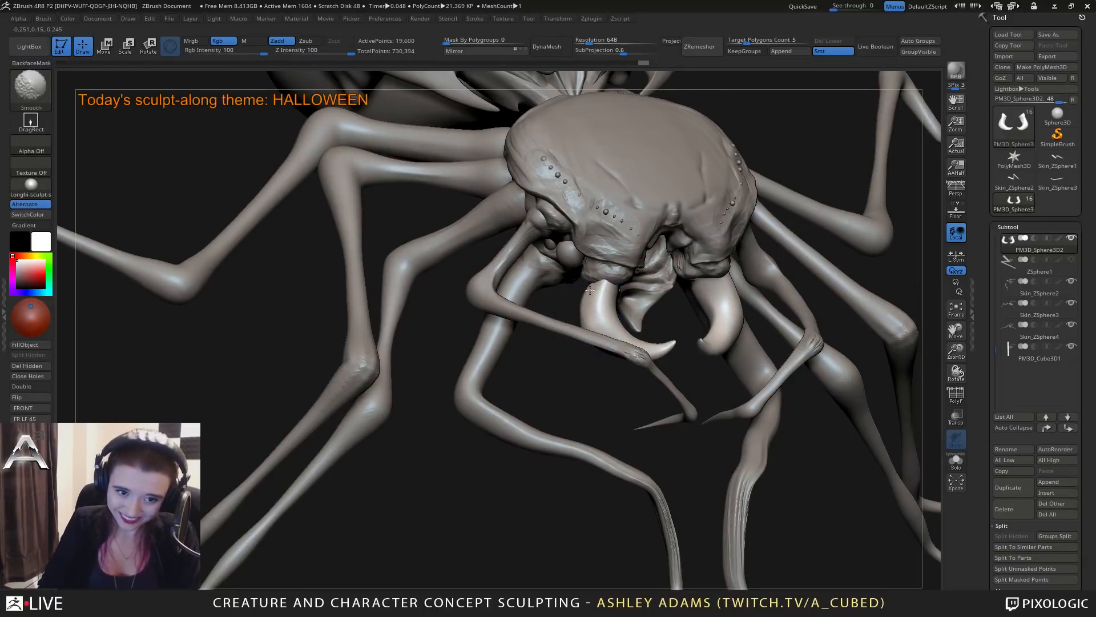
right_drag(579, 299, 594, 329)
key(space)
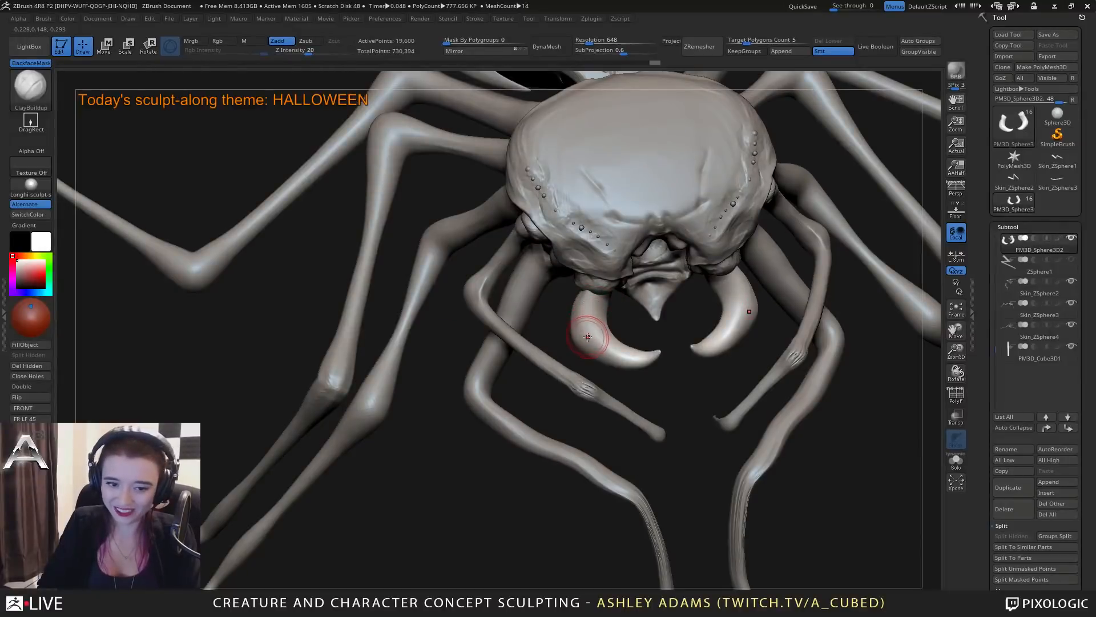
Carve a crease around each mandible near its root with the Dam_Standard brush.
key(b)
key(d)
key(s)
mouse_move(616, 336)
right_down()
mouse_move(598, 327)
mouse_move(632, 332)
mouse_move(628, 345)
mouse_move(632, 324)
mouse_move(659, 359)
mouse_move(623, 399)
mouse_move(631, 388)
right_up()
right_click(632, 395)
Pull the outer curve of the mandibles outward just below the crease with the SnakeHook brush.
key(b)
key(s)
key(h)
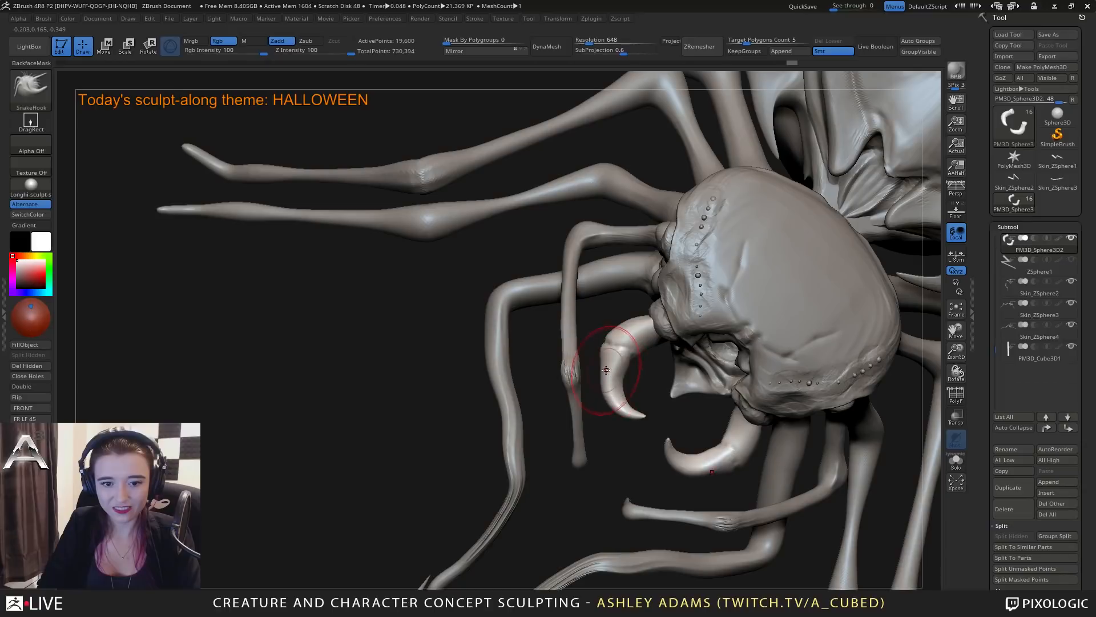
drag(607, 370, 604, 372)
right_drag(604, 373, 601, 371)
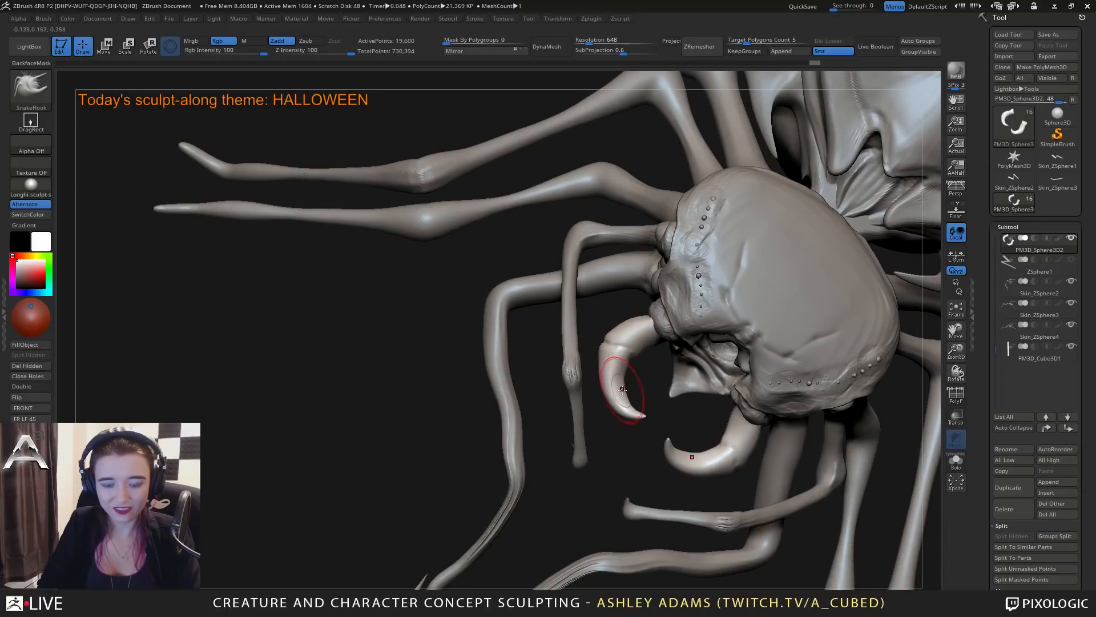
Thicken the mandibles on both sides of the crease with the Inflat brush to suggest a joint.
key(b)
key(i)
key(n)
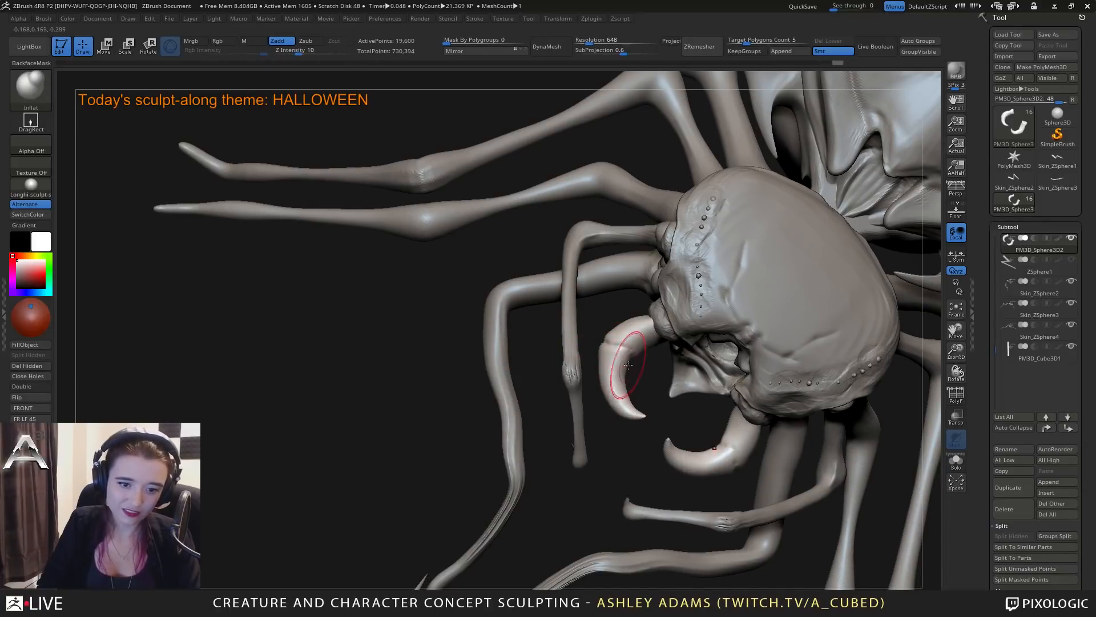
right_drag(627, 364, 647, 348)
drag(634, 336, 632, 341)
mouse_move(640, 348)
right_down()
mouse_move(654, 343)
mouse_move(699, 383)
mouse_move(657, 394)
mouse_move(641, 424)
right_up()
Refine the mandibles' curve from the front with a resized SnakeHook brush.
key(b)
key(s)
key(h)
key(space)
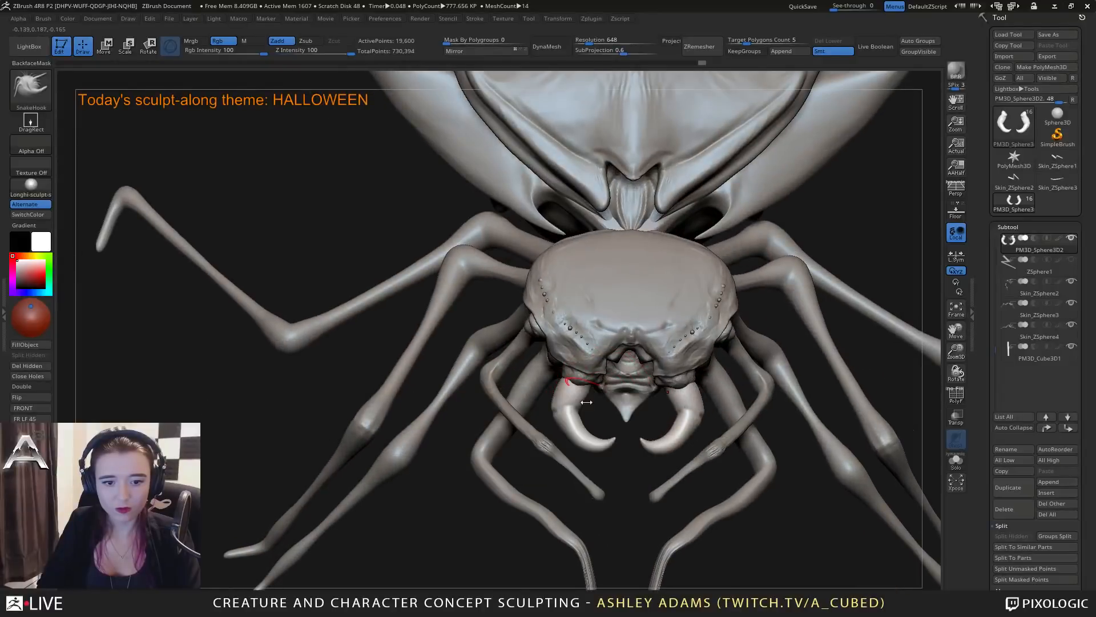
right_drag(587, 395, 562, 268)
ctrl+right_drag(617, 433, 708, 300)
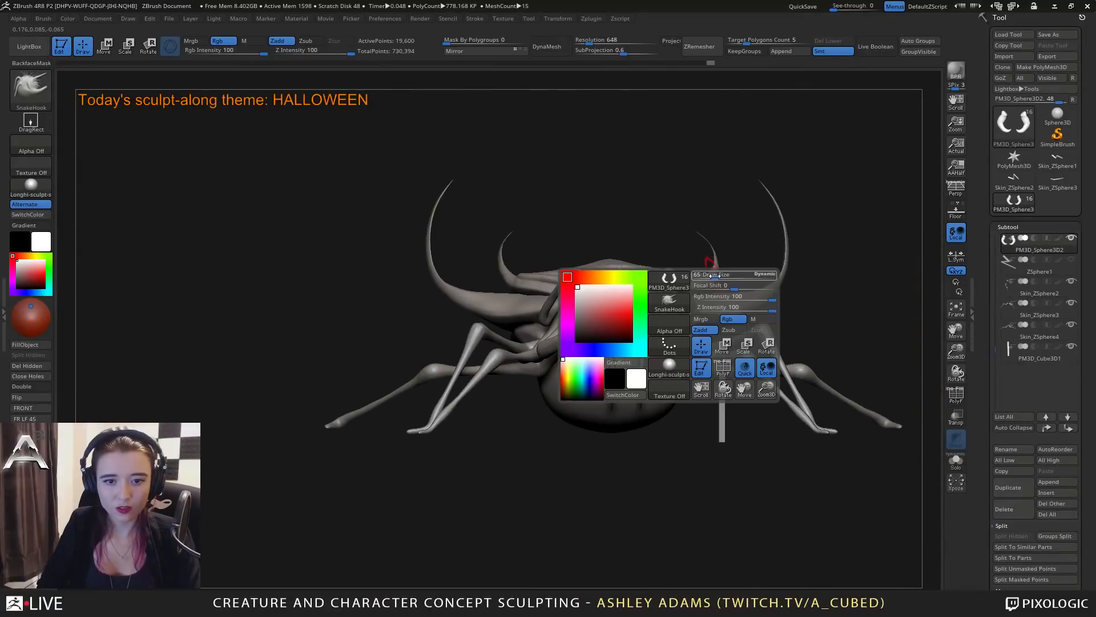
Make the back shell (PM3D_Sphere3D1_2) active and pull a symmetrical pair of small spikes from its surface with a smaller SnakeHook brush.
mouse_move(735, 264)
right_down()
mouse_move(706, 402)
mouse_move(704, 393)
right_up()
alt+right_drag(631, 171, 627, 391)
key(space)
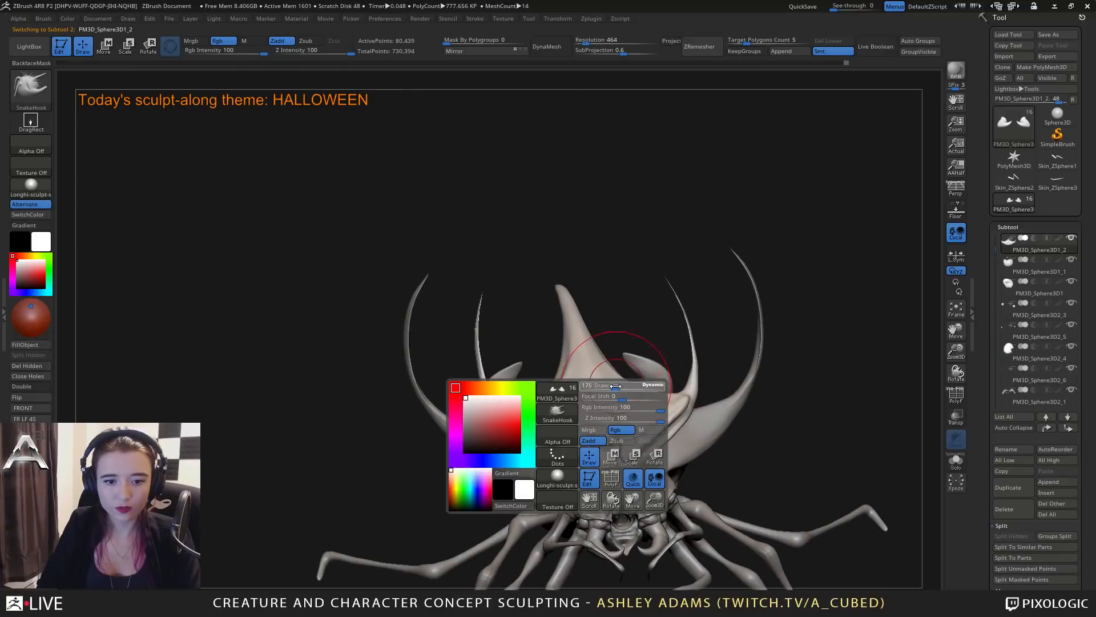
drag(618, 388, 603, 386)
key(space)
right_drag(634, 385, 638, 387)
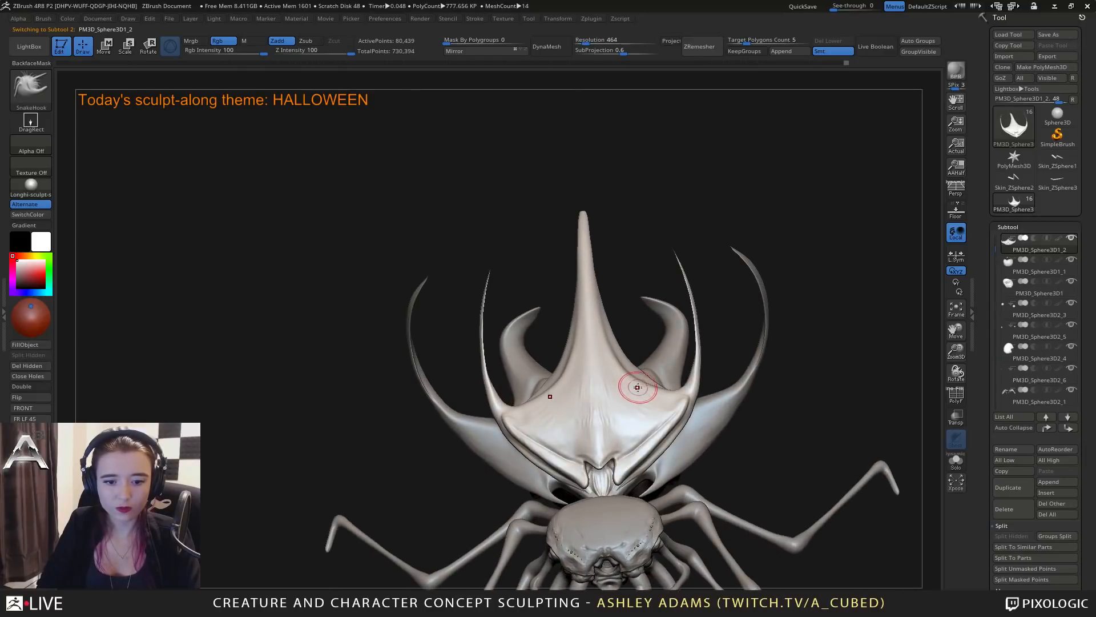
key(space)
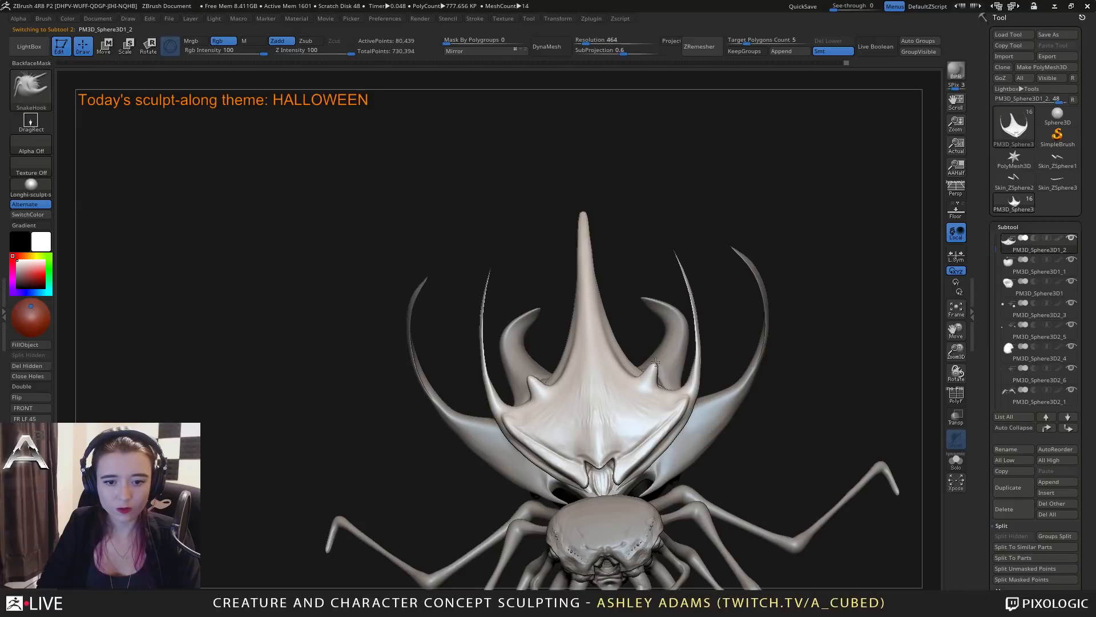
Smooth the new shell horns and bend them inward from the front with SnakeHook, undoing the last stroke.
key(shift)
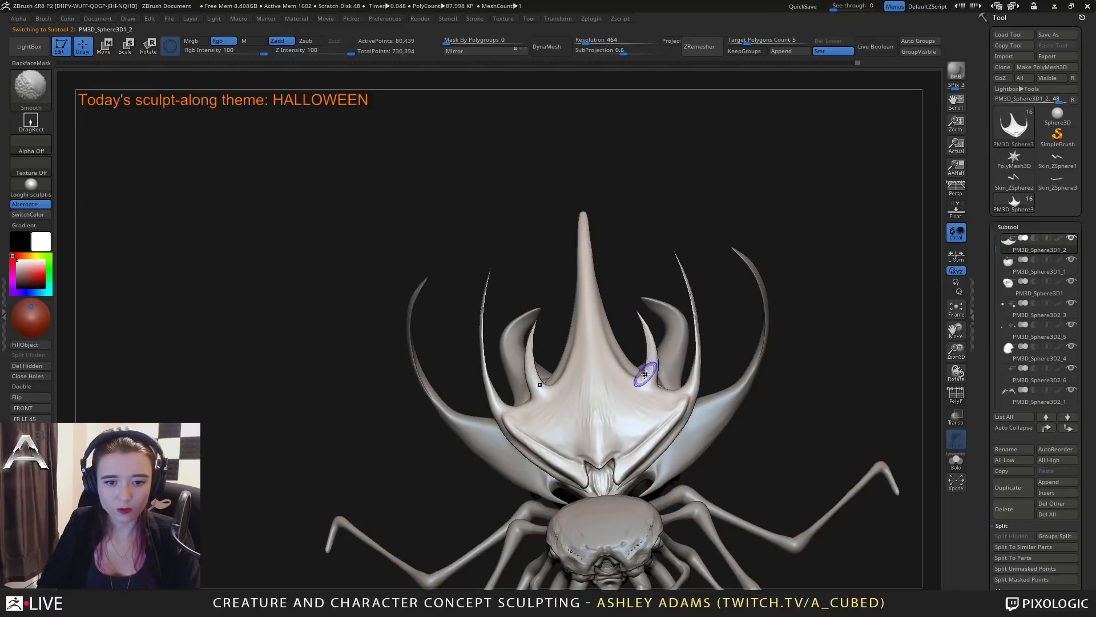
shift+drag(624, 303, 644, 340)
key(space)
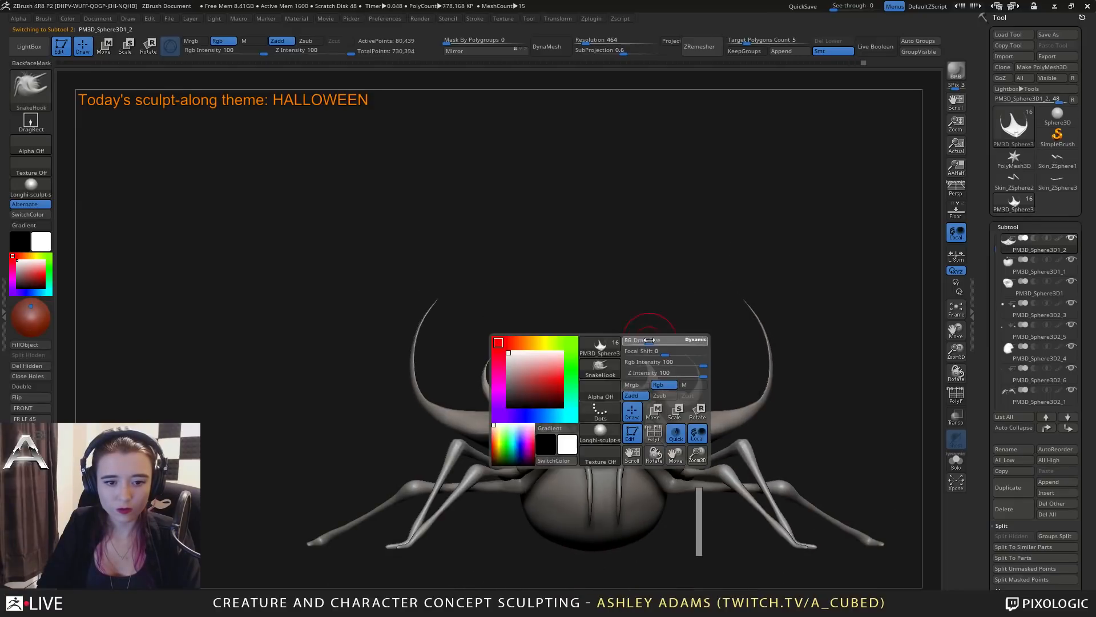
key(space)
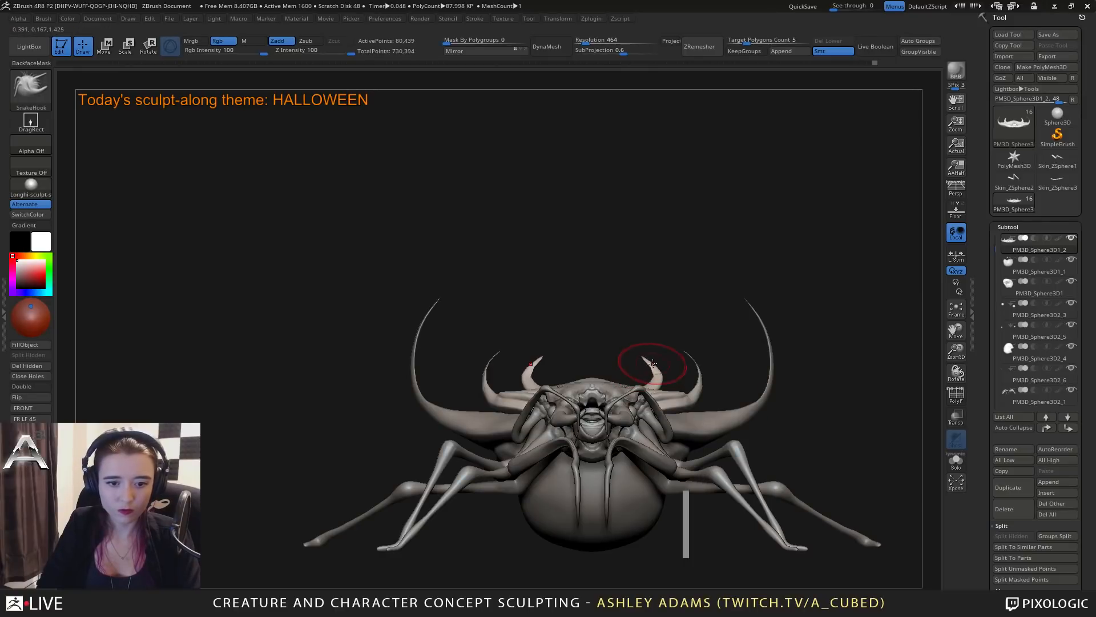
key(shift)
drag(645, 350, 653, 352)
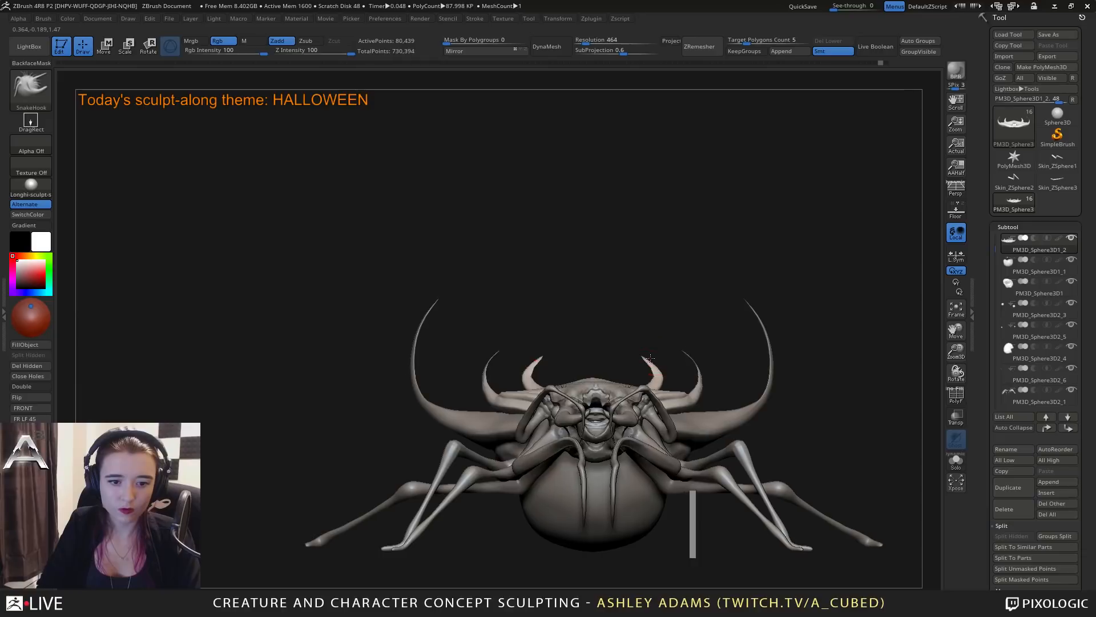
key(ctrl+z)
Turn on perspective and check the creature's silhouette from the front and side.
mouse_move(913, 240)
alt+mouse_down()
mouse_move(878, 183)
mouse_move(911, 229)
alt+mouse_up()
click(955, 191)
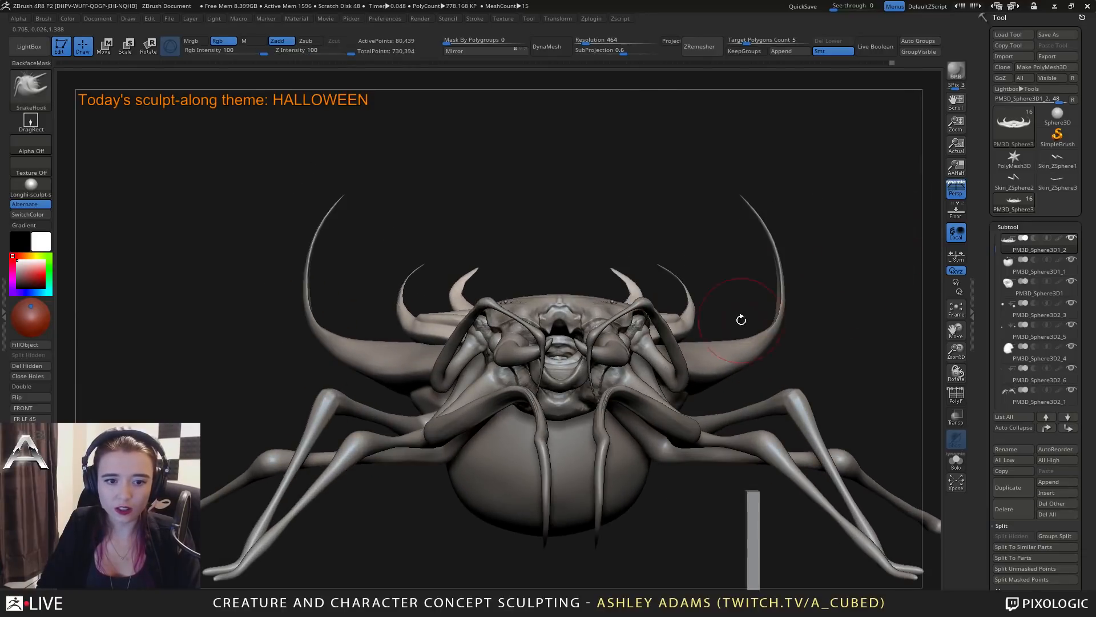
mouse_move(727, 285)
mouse_down()
mouse_move(708, 298)
mouse_move(715, 330)
mouse_up()
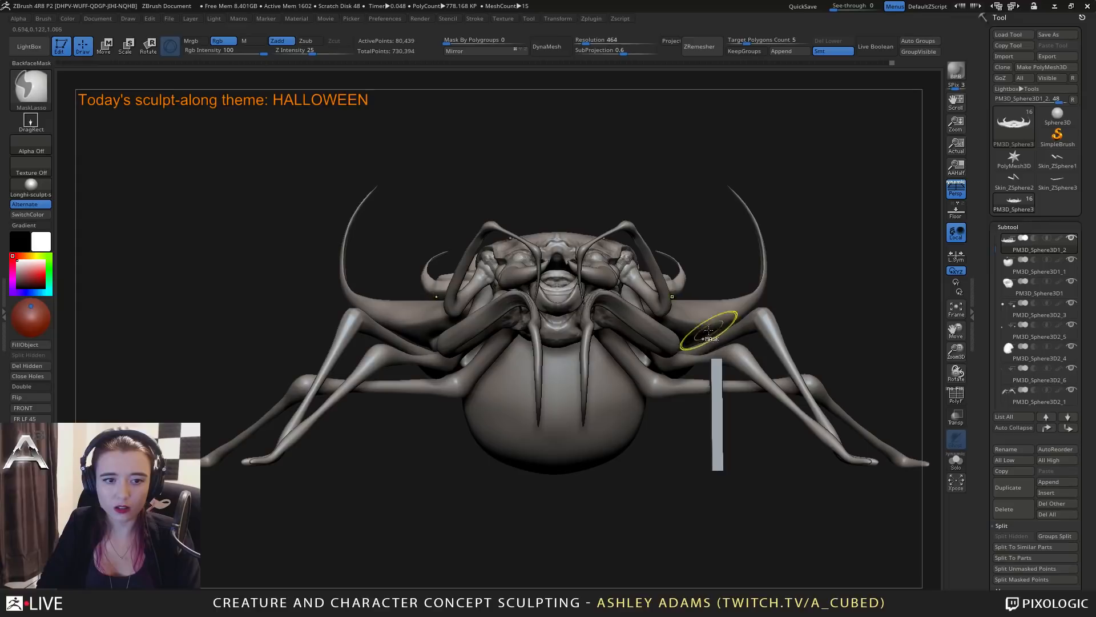
mouse_move(625, 291)
right_down()
mouse_move(619, 303)
mouse_move(705, 312)
mouse_move(580, 314)
mouse_move(635, 337)
mouse_move(590, 297)
mouse_move(612, 306)
right_up()
key(space)
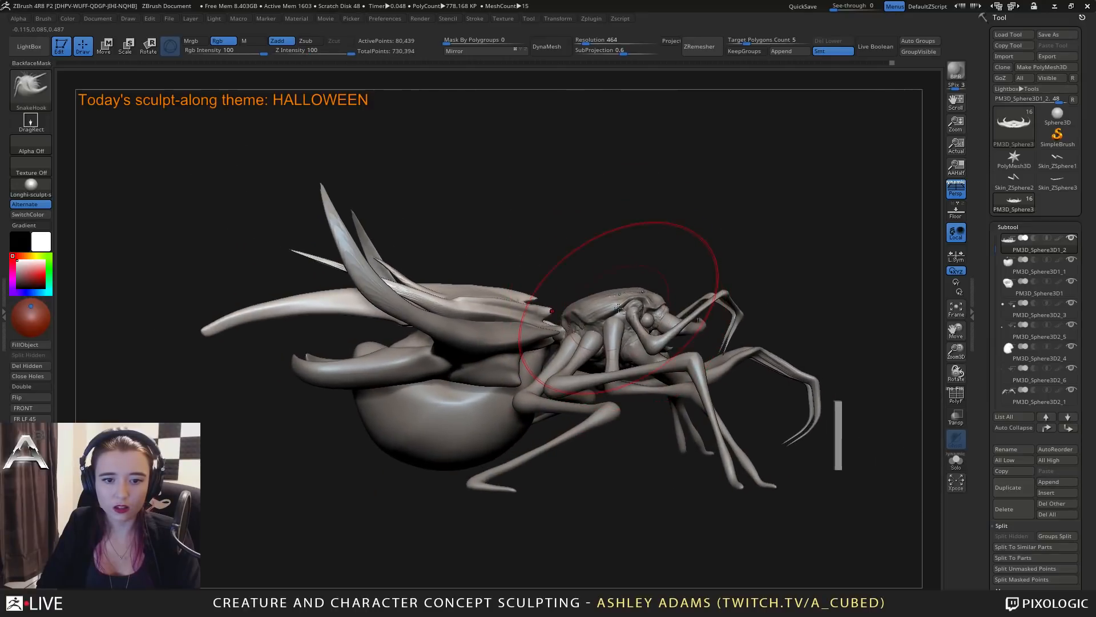
Try to transform the head carapace (PM3D_Sphere3D2_4) on its own with the scale gizmo.
alt+click(612, 307)
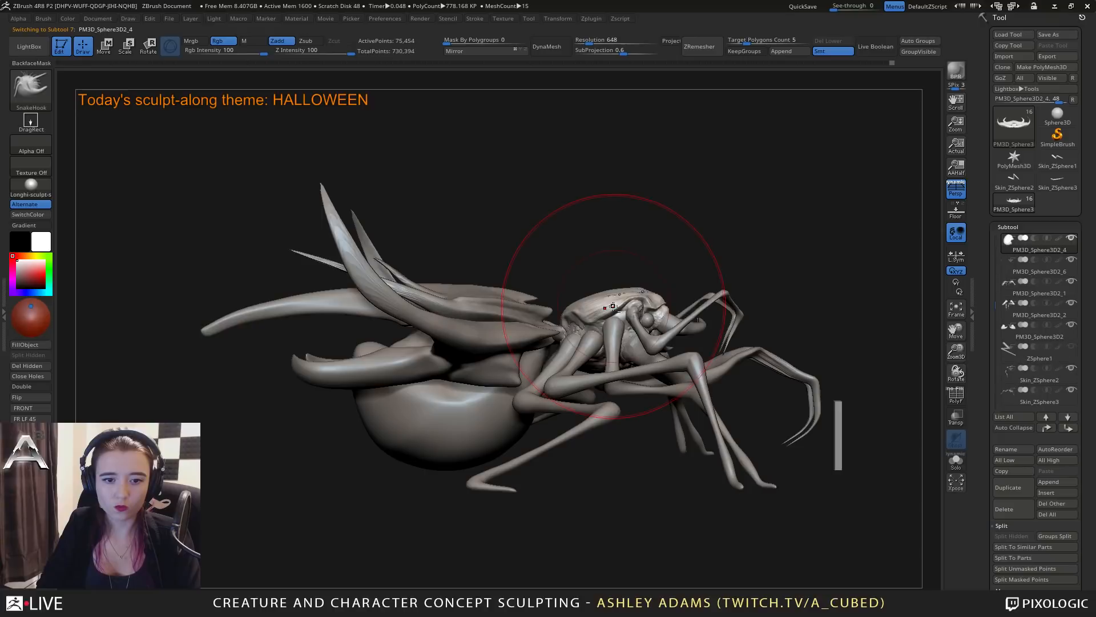
key(e)
drag(689, 301, 696, 313)
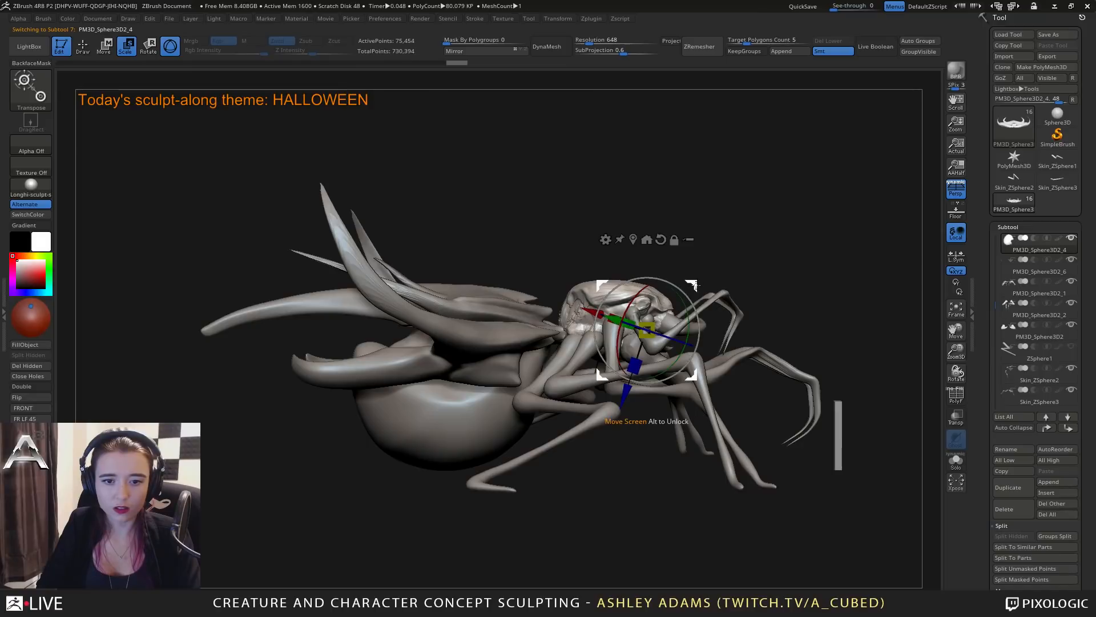
key(ctrl+z)
Select the back shell, its horned plates and the abdomen together for a multi-subtool transform, leaving out the head and legs.
ctrl+right_drag(726, 268, 728, 305)
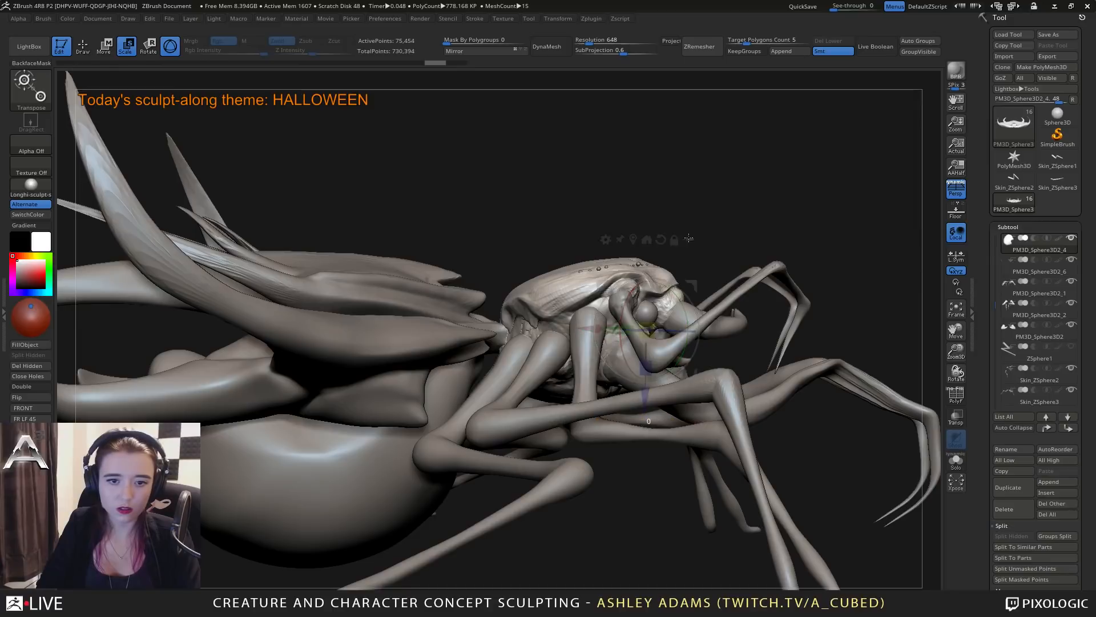
alt+right_drag(674, 252, 805, 253)
alt+click(528, 273)
ctrl+shift+click(530, 273)
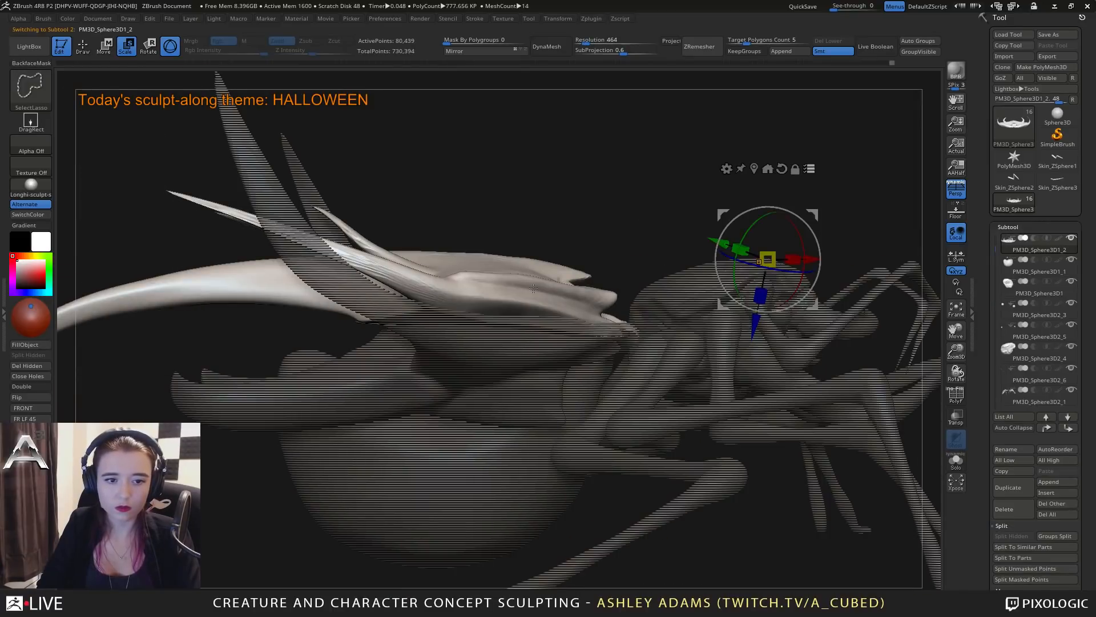
ctrl+shift+click(508, 346)
ctrl+shift+click(504, 408)
ctrl+shift+click(507, 469)
ctrl+shift+click(517, 403)
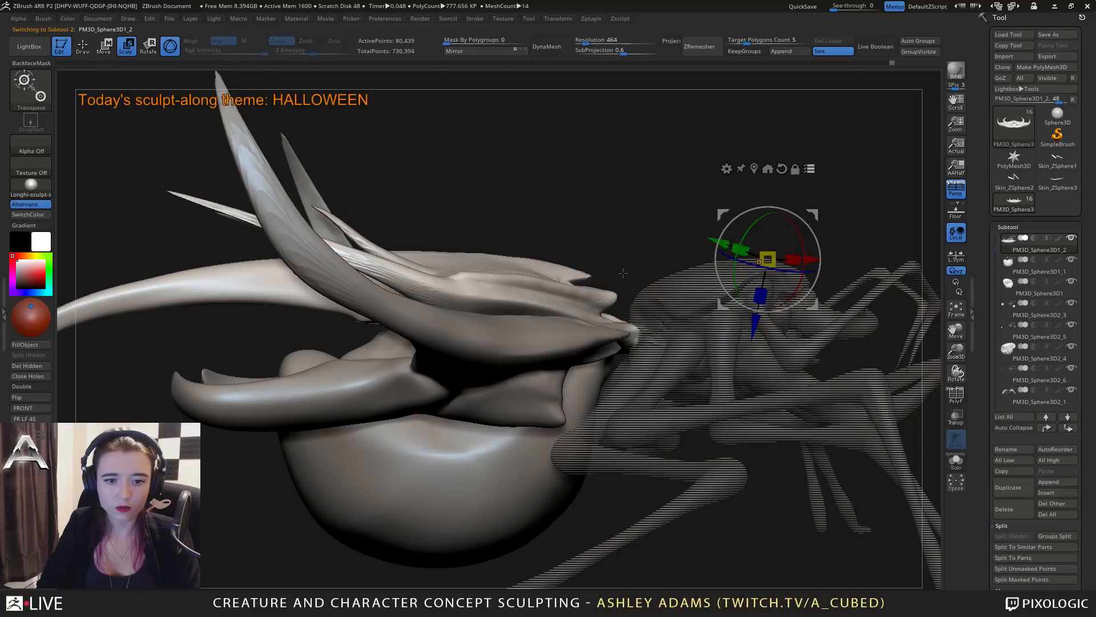
Place the transform gizmo near the waist and tilt the selected abdomen and shell group upward.
alt+drag(814, 214, 633, 312)
click(579, 233)
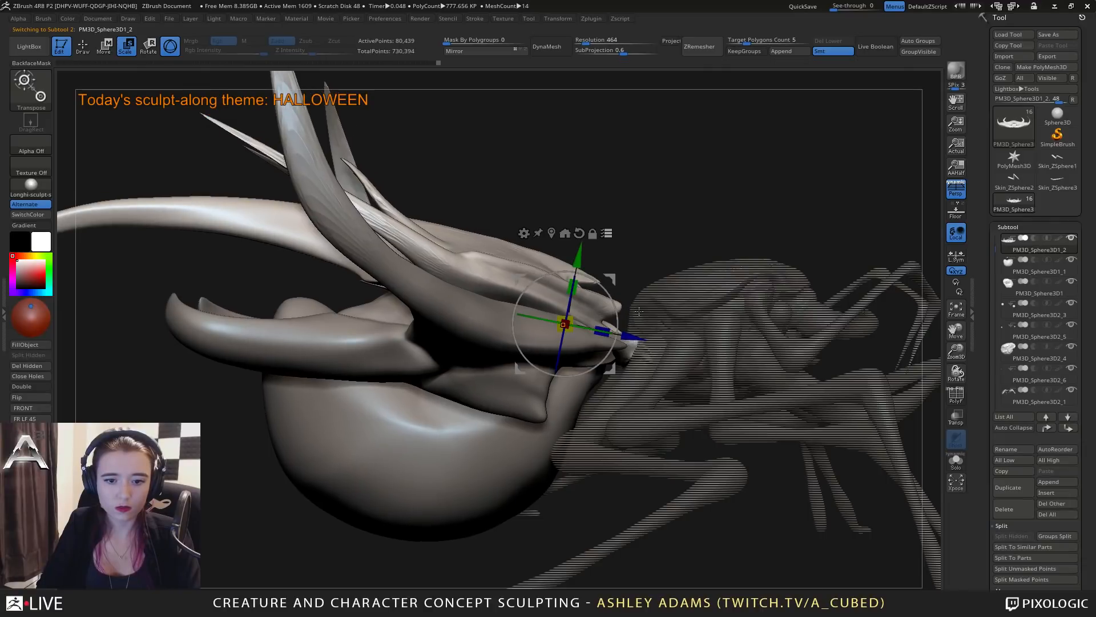
mouse_move(735, 385)
alt+mouse_down()
mouse_move(637, 340)
mouse_move(636, 321)
mouse_move(610, 319)
alt+mouse_up()
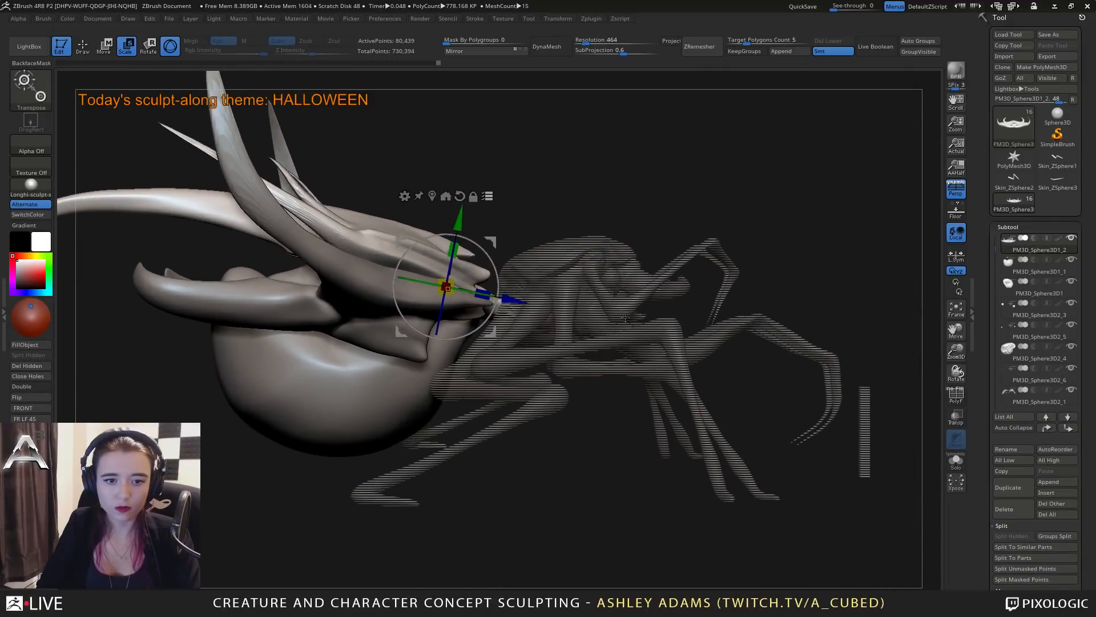
Make the feelers (PM3D_Sphere3D2_1) active and add the head, eyes, mandibles, feelers and front legs to the multi-subtool selection.
key(q)
alt+click(587, 272)
ctrl+right_drag(611, 245, 616, 312)
key(w)
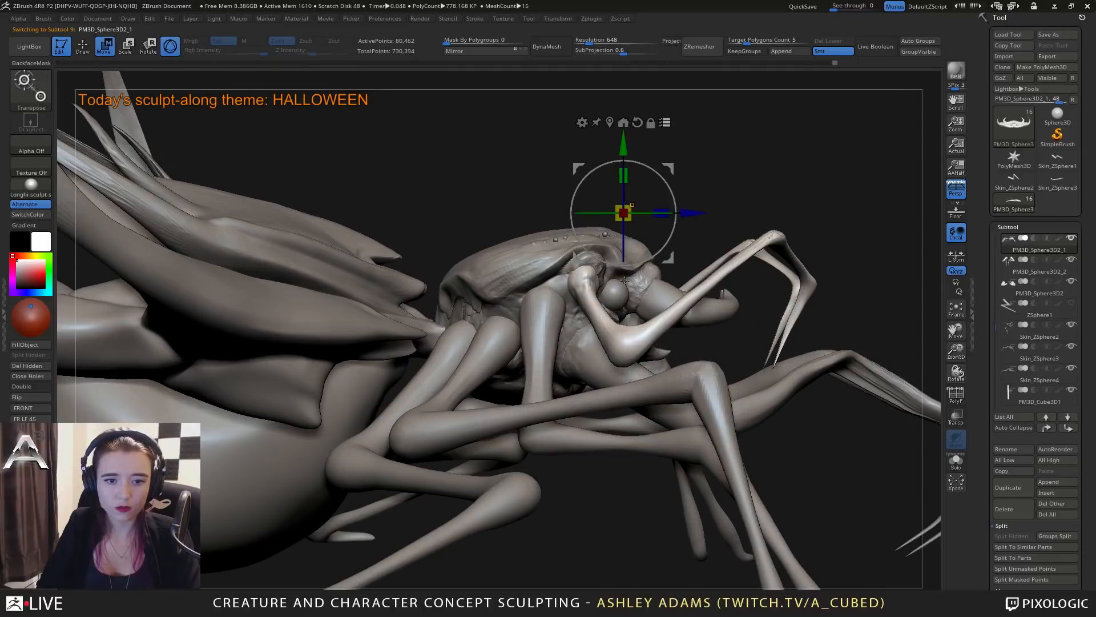
ctrl+shift+click(563, 257)
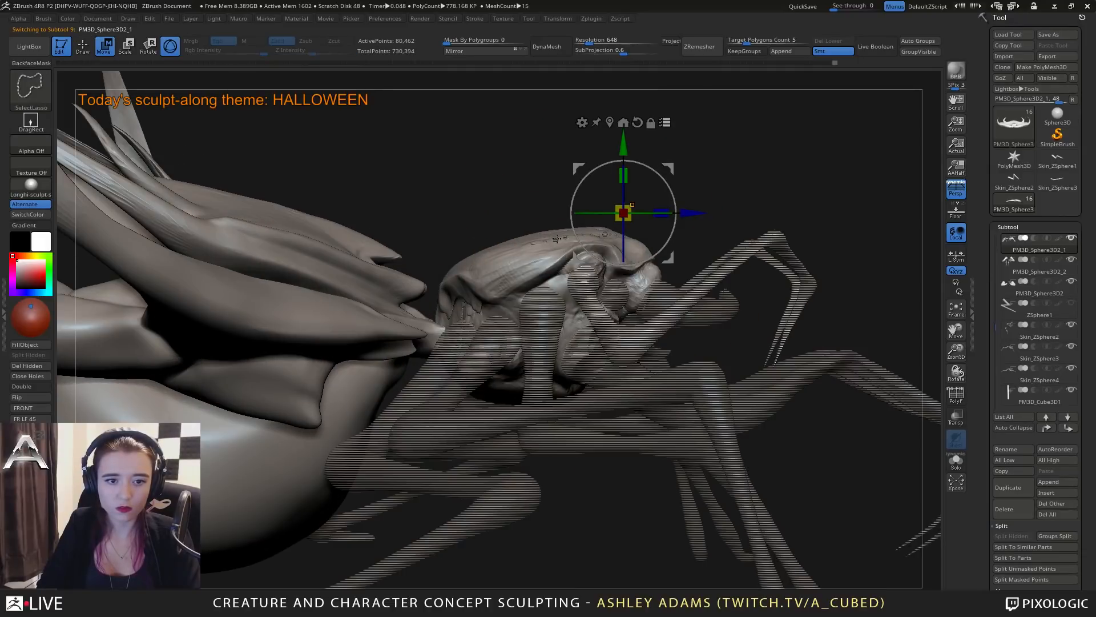
mouse_move(734, 232)
mouse_down()
mouse_move(729, 320)
mouse_move(721, 276)
mouse_move(702, 325)
mouse_move(633, 293)
mouse_move(548, 324)
mouse_move(635, 325)
mouse_up()
ctrl+shift+click(586, 289)
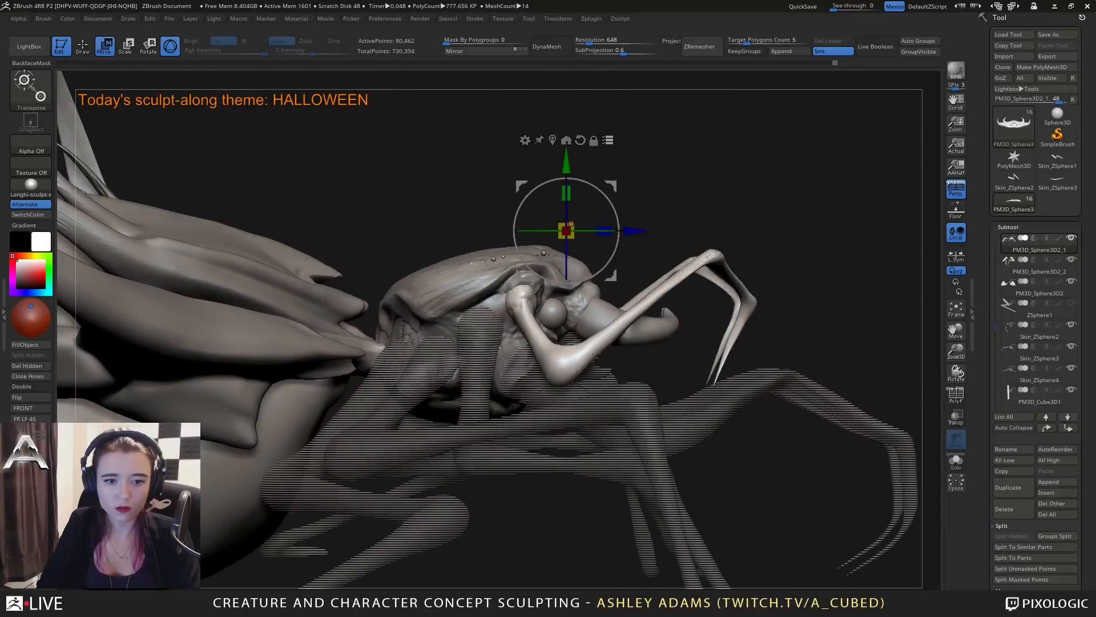
ctrl+shift+click(565, 394)
drag(616, 243, 536, 279)
Remove the abdomen and back shell pieces from the multi-subtool selection so only the head assembly and front legs remain selected.
shift+drag(319, 317, 281, 318)
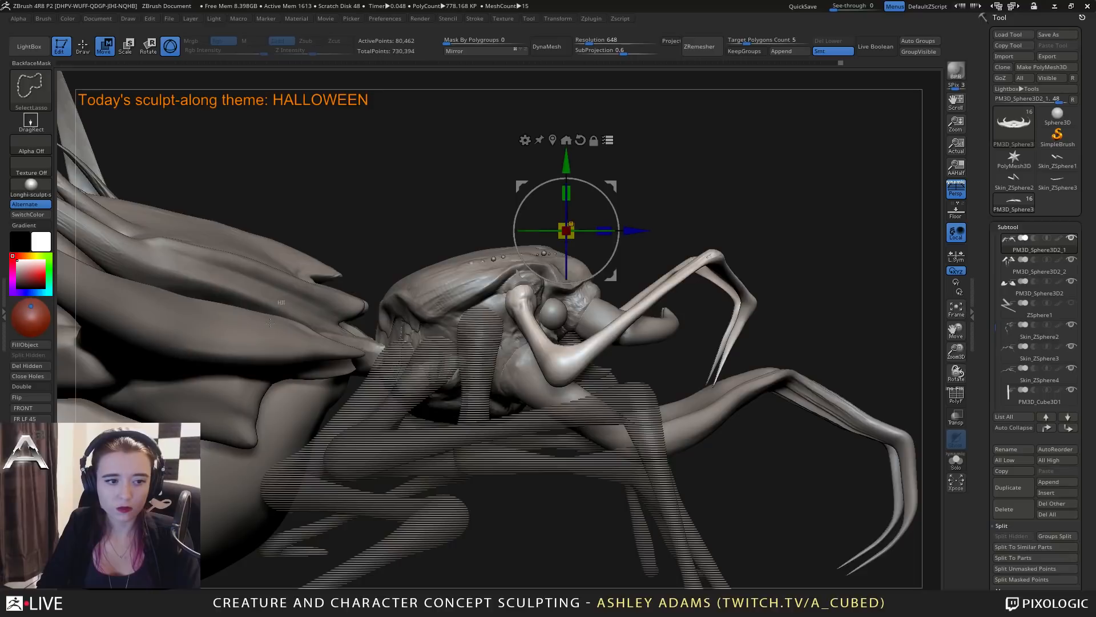
ctrl+shift+click(270, 314)
ctrl+shift+click(260, 349)
ctrl+shift+click(294, 411)
drag(624, 208, 643, 254)
drag(770, 254, 613, 380)
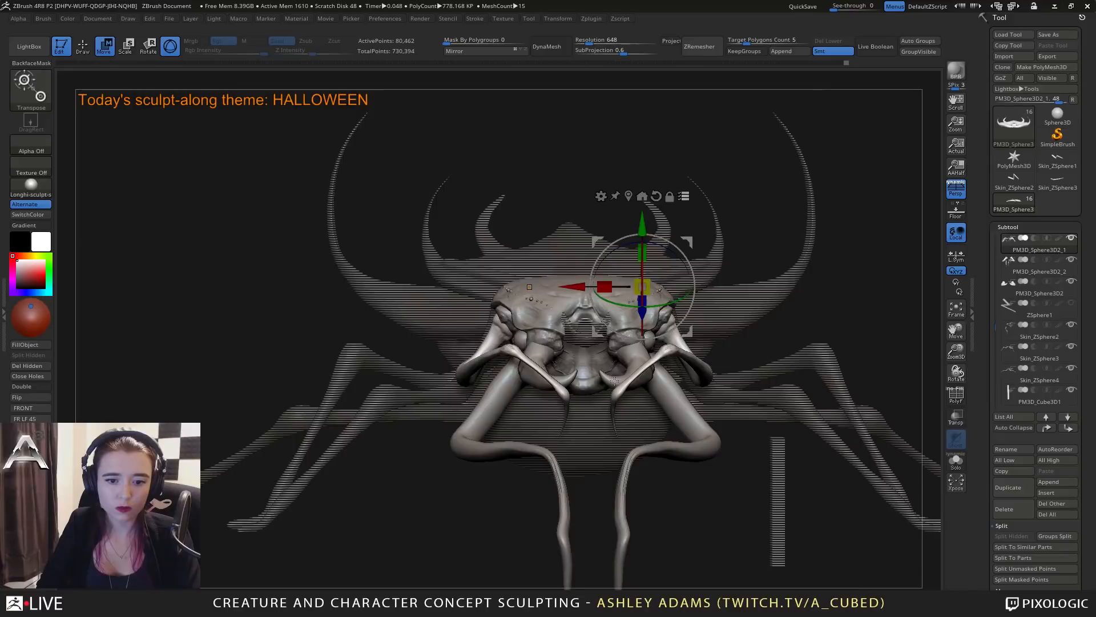
alt+drag(545, 344, 512, 288)
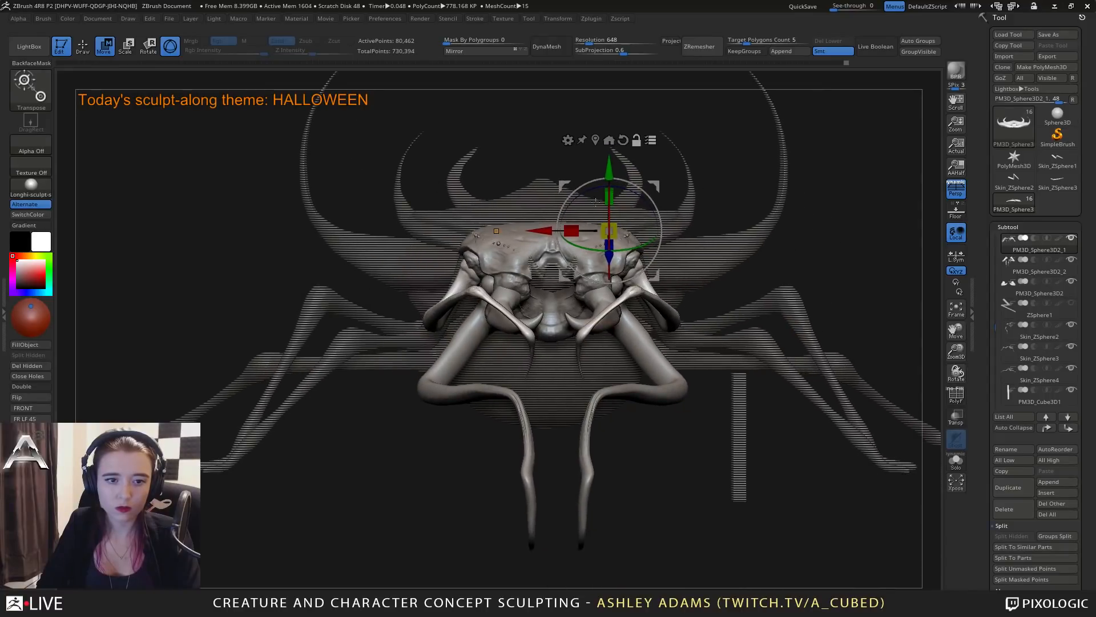
alt+drag(708, 229, 712, 267)
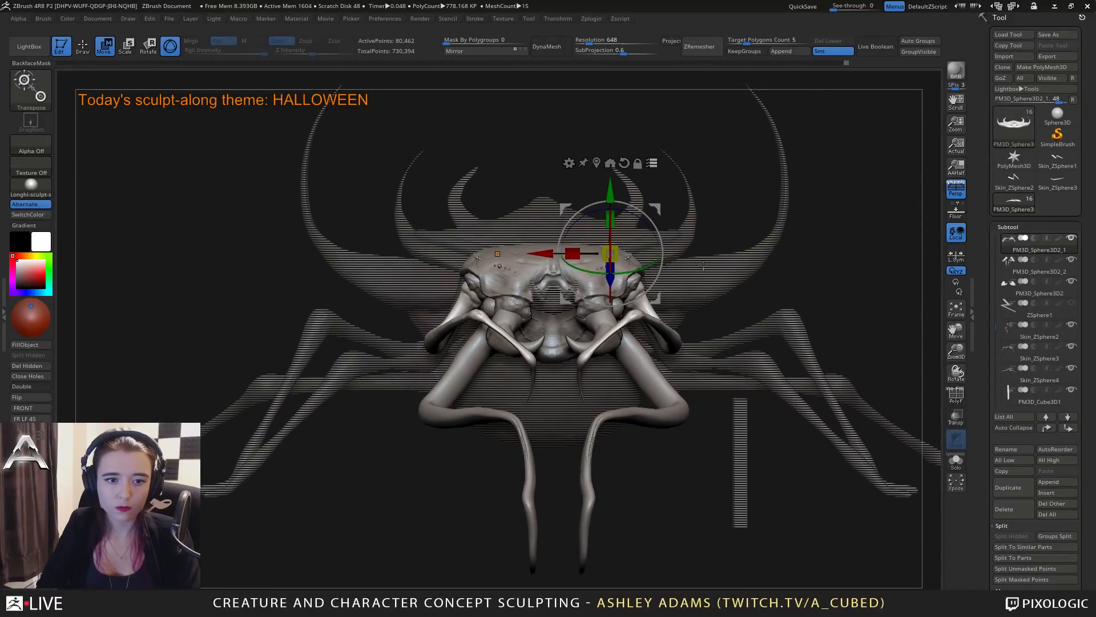